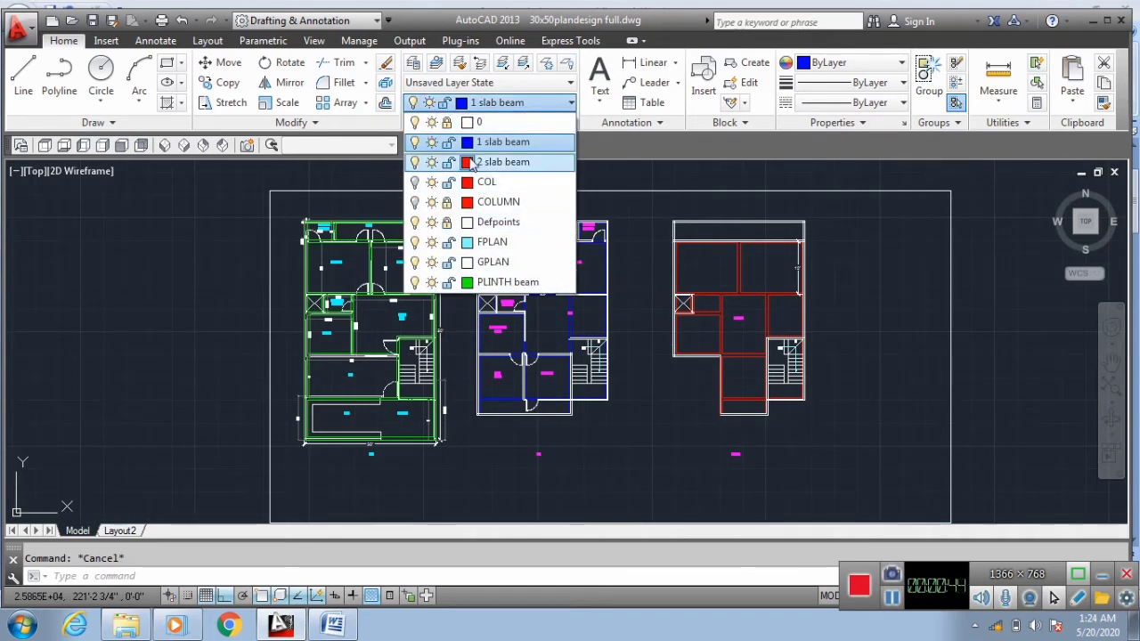
Create an unlocked layer named pcen and assign it colour 131.
click(525, 103)
click(413, 64)
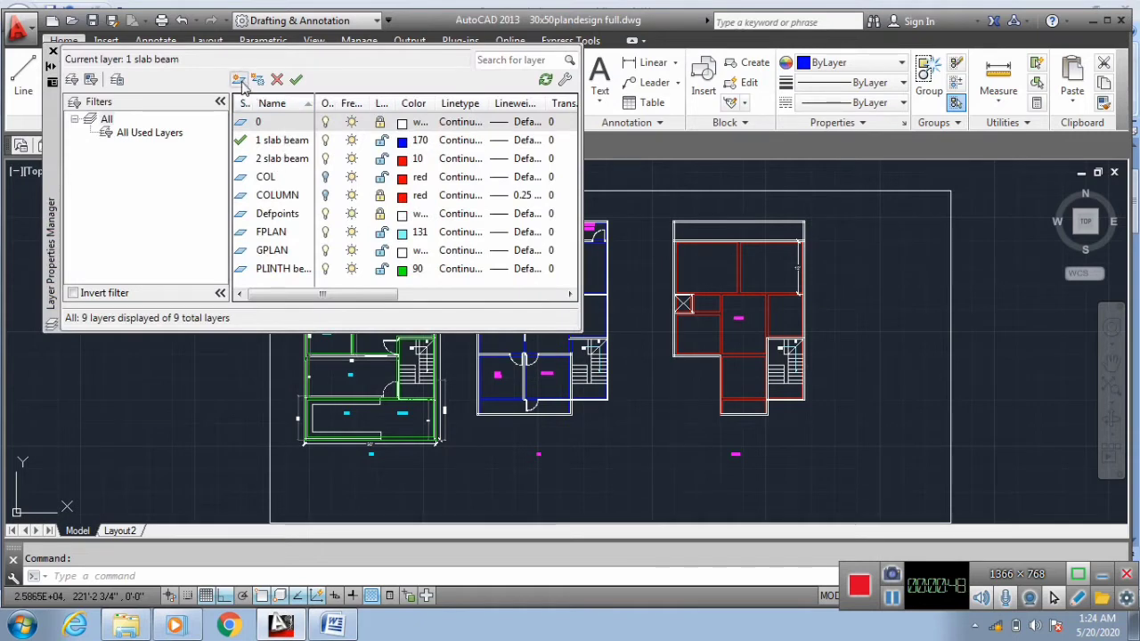
click(238, 80)
text(p)
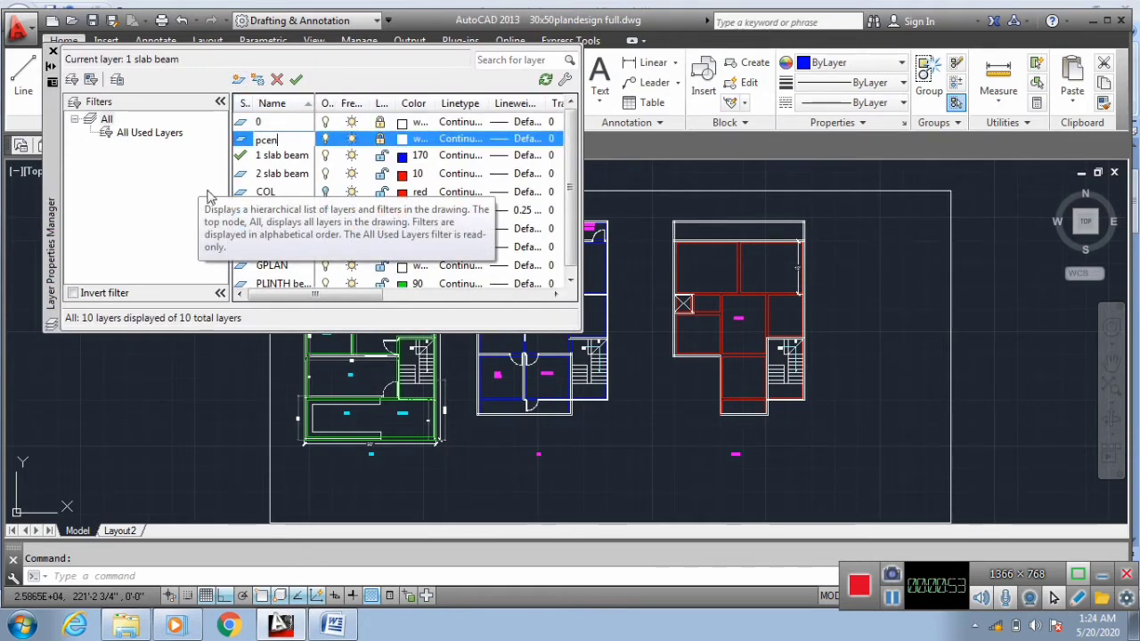
text(cen)
click(380, 140)
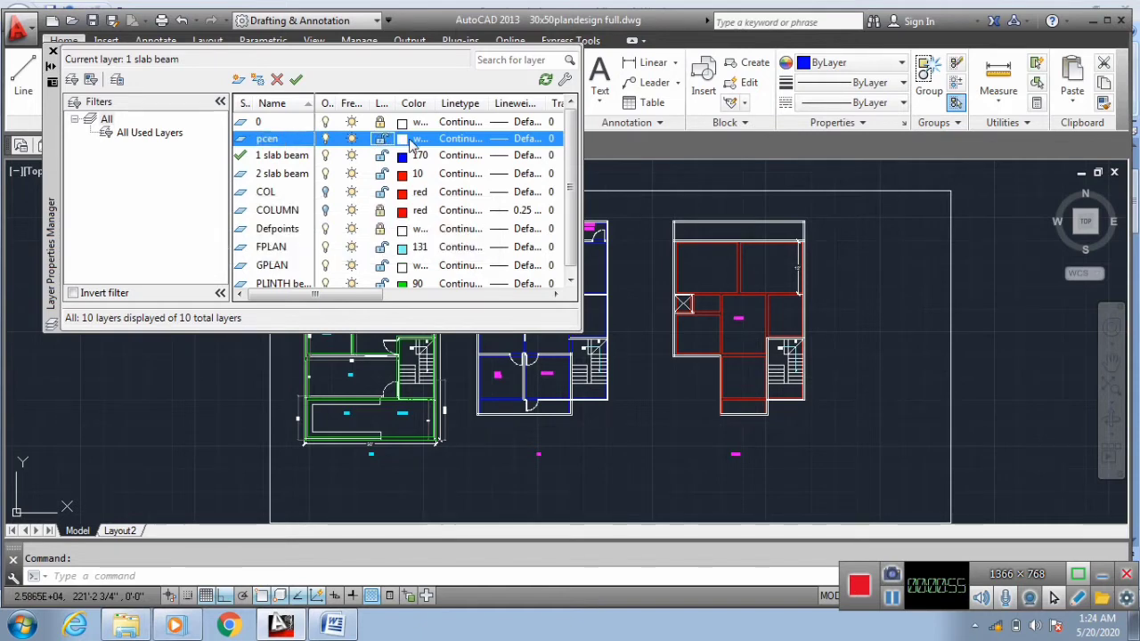
click(410, 140)
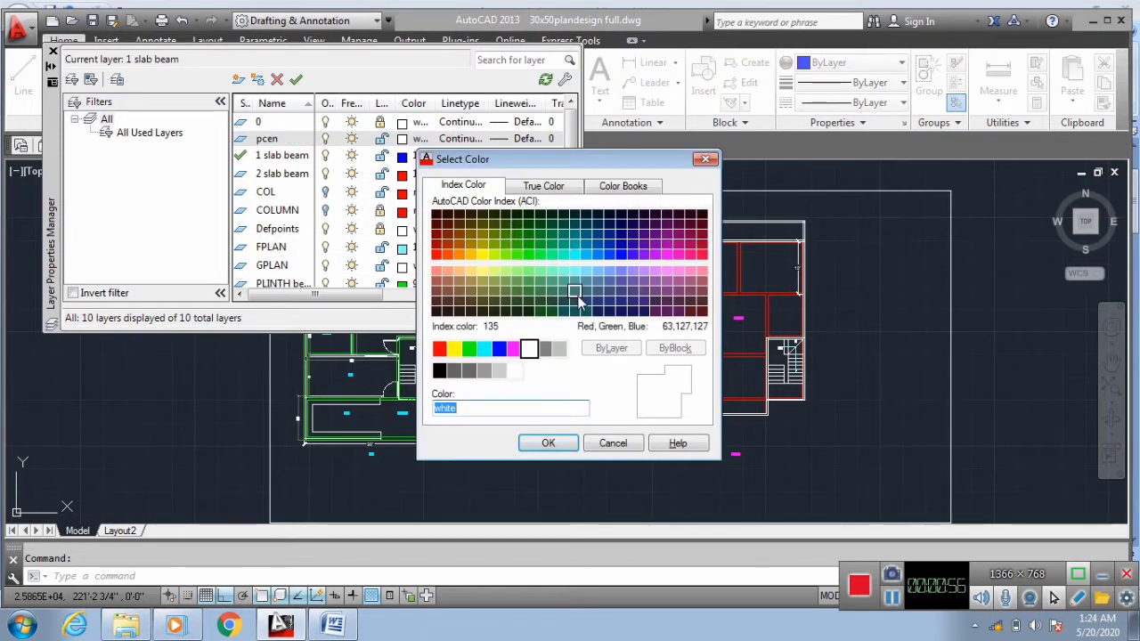
click(579, 276)
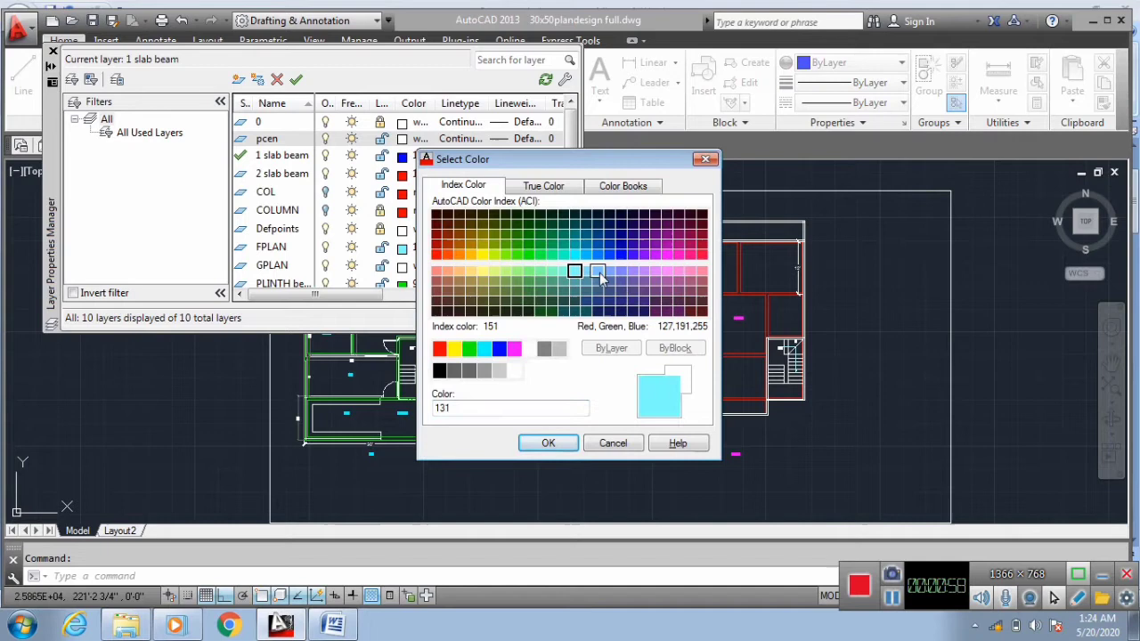
click(547, 442)
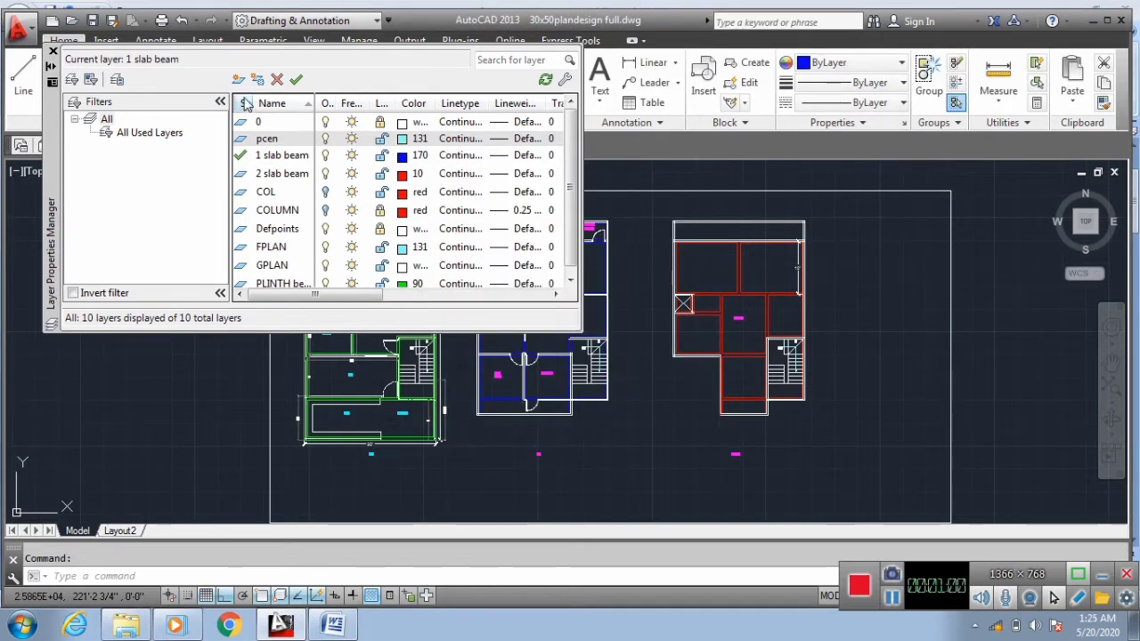
Create a layer named 1 slab cen and assign it colour 50.
click(239, 81)
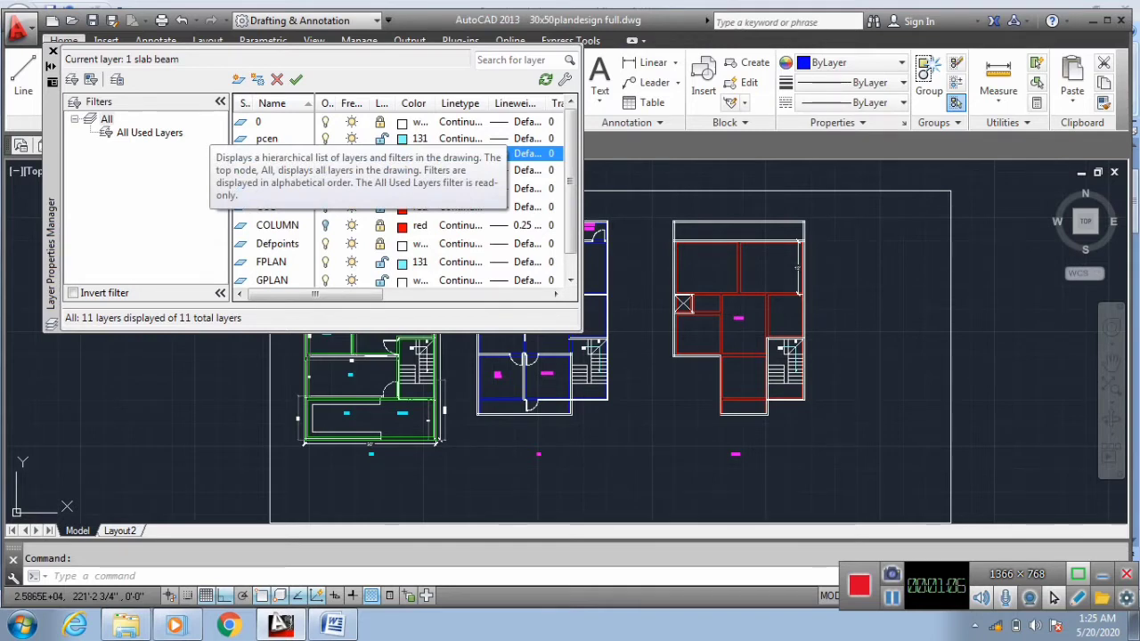
click(403, 154)
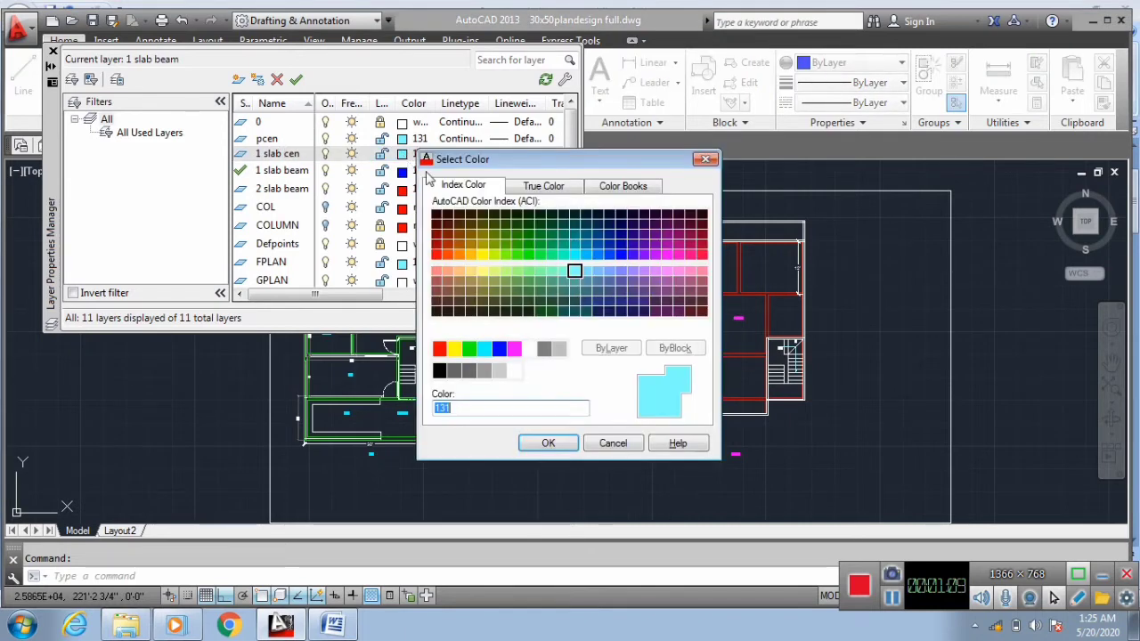
click(481, 254)
click(548, 445)
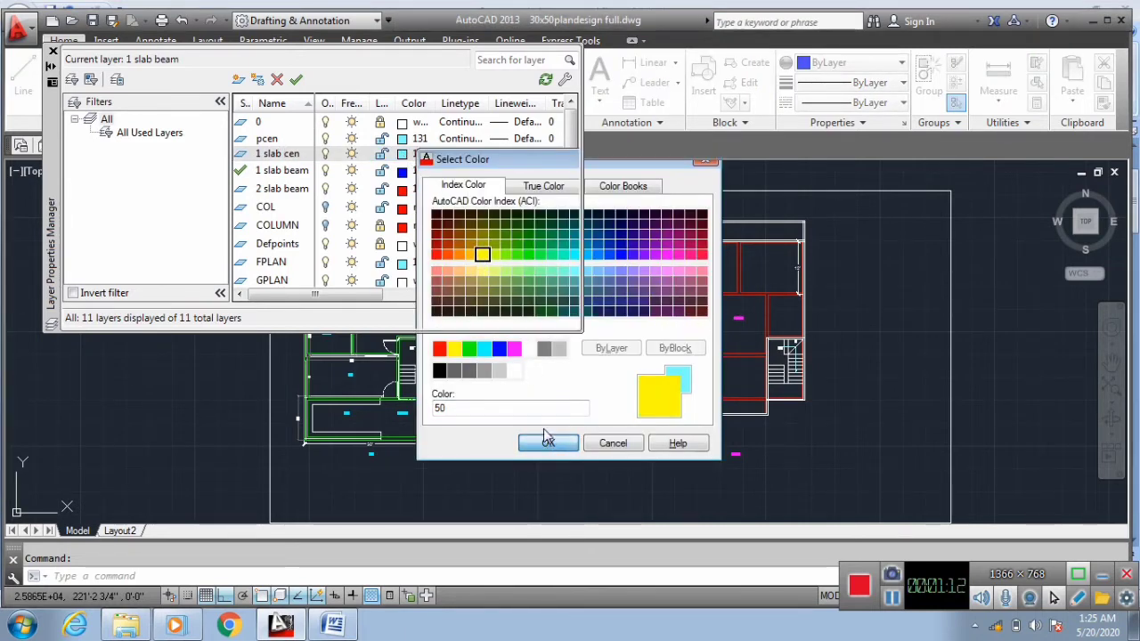
Create a layer named 2 slab cen with colour 210 and close the layer manager.
click(238, 80)
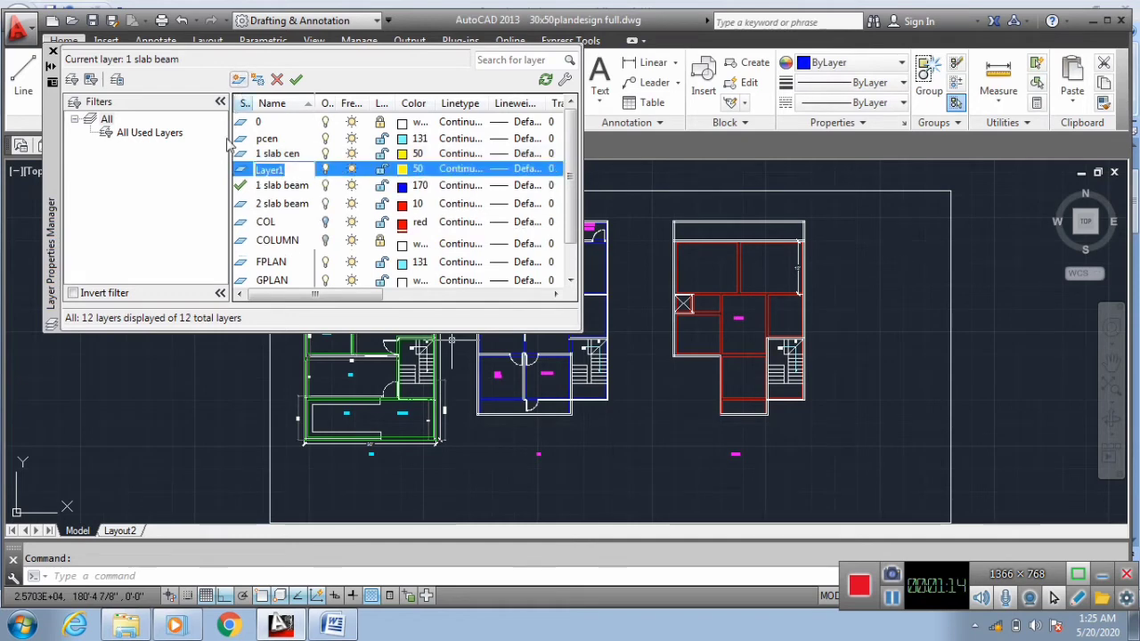
text(32)
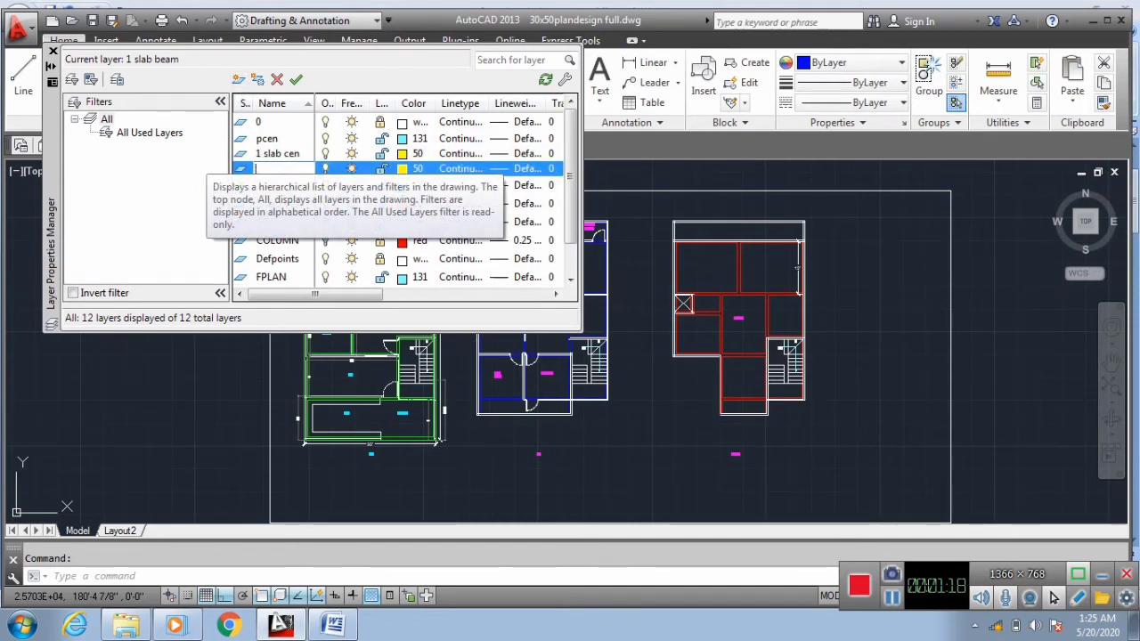
text( s)
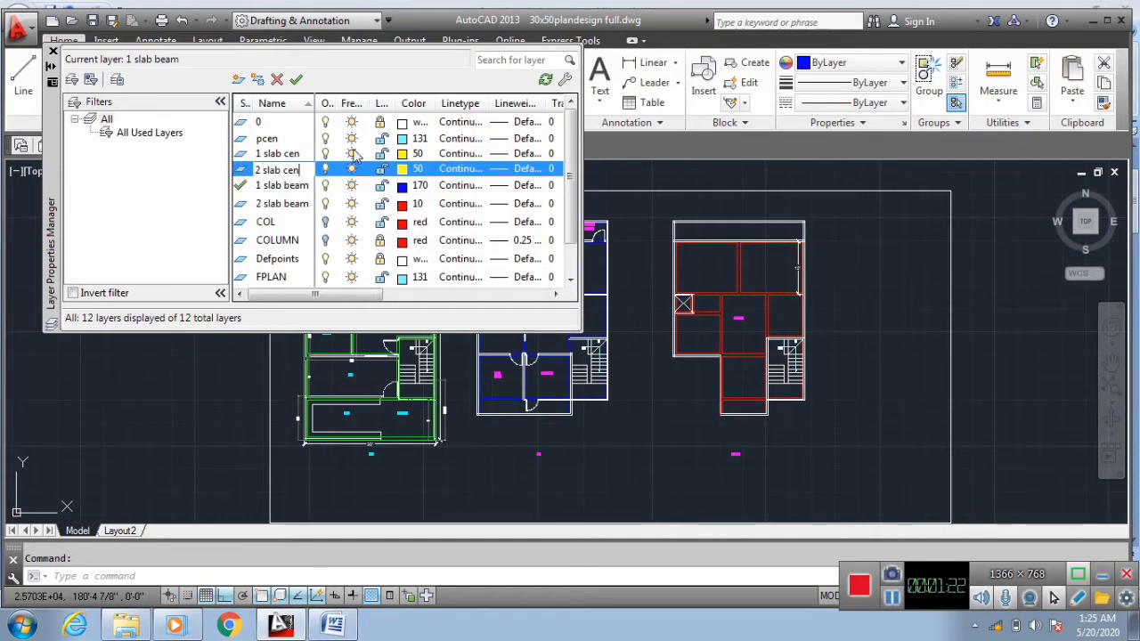
click(402, 168)
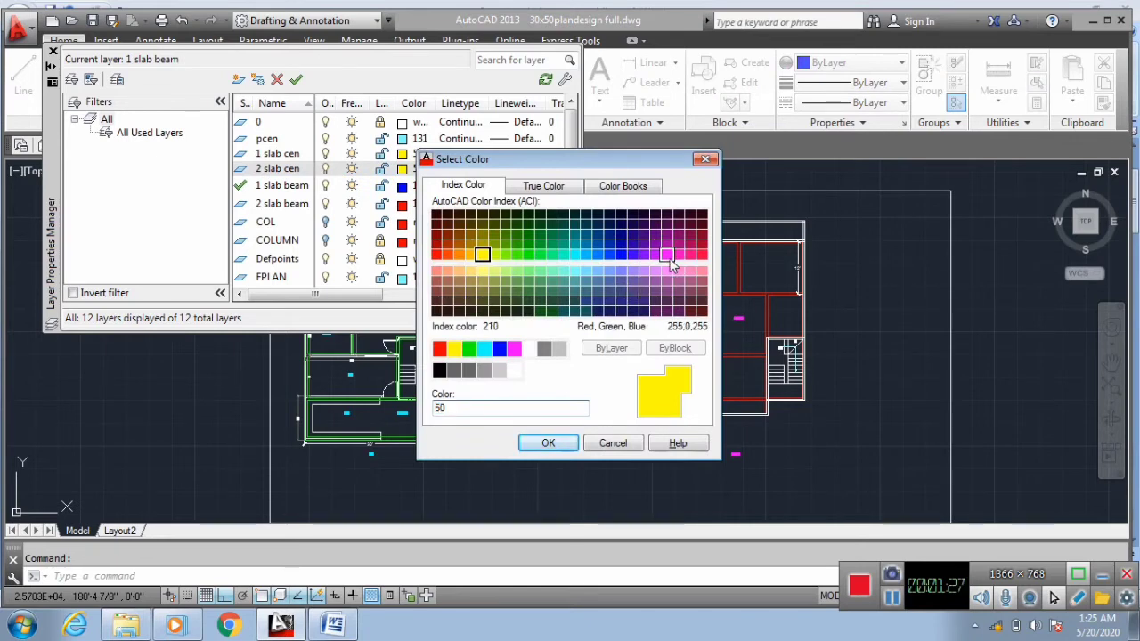
click(670, 257)
click(548, 443)
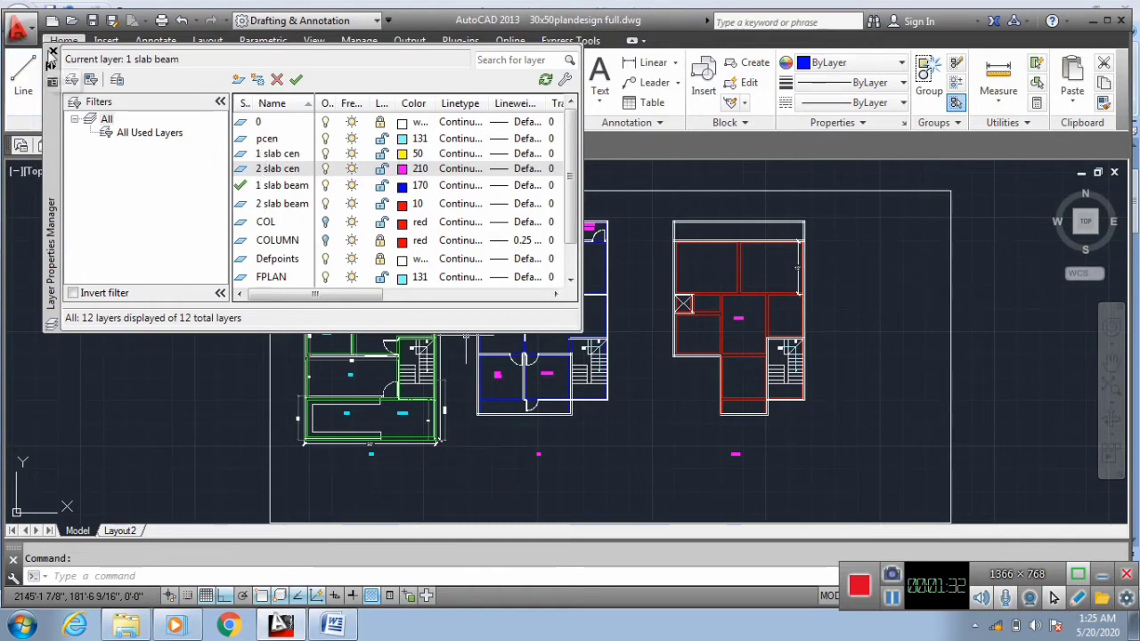
double_click(267, 139)
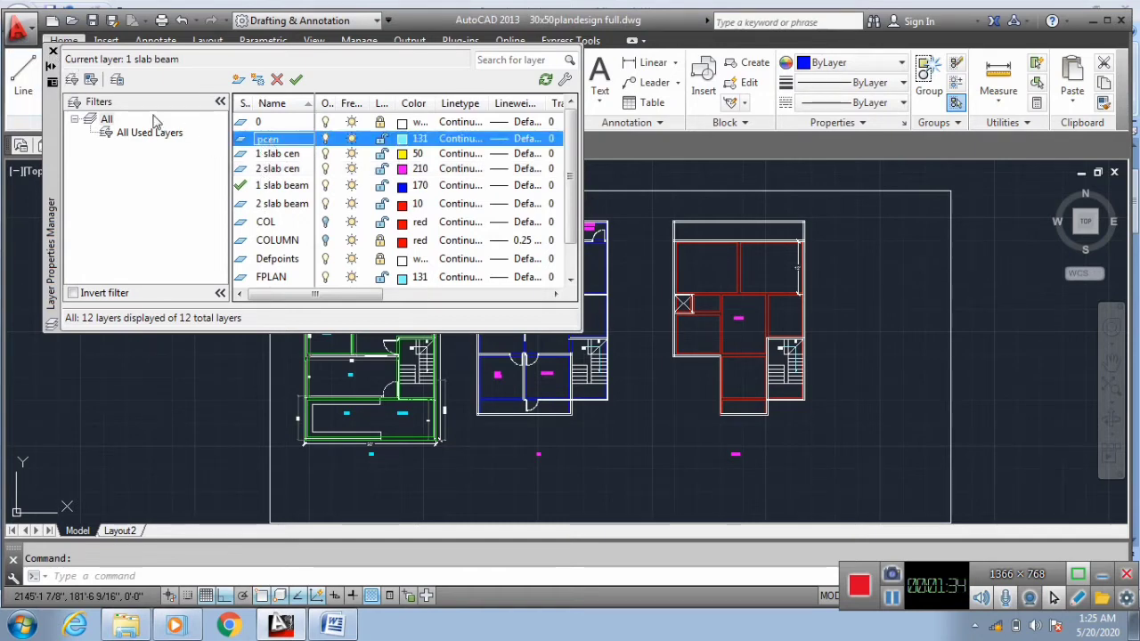
click(53, 51)
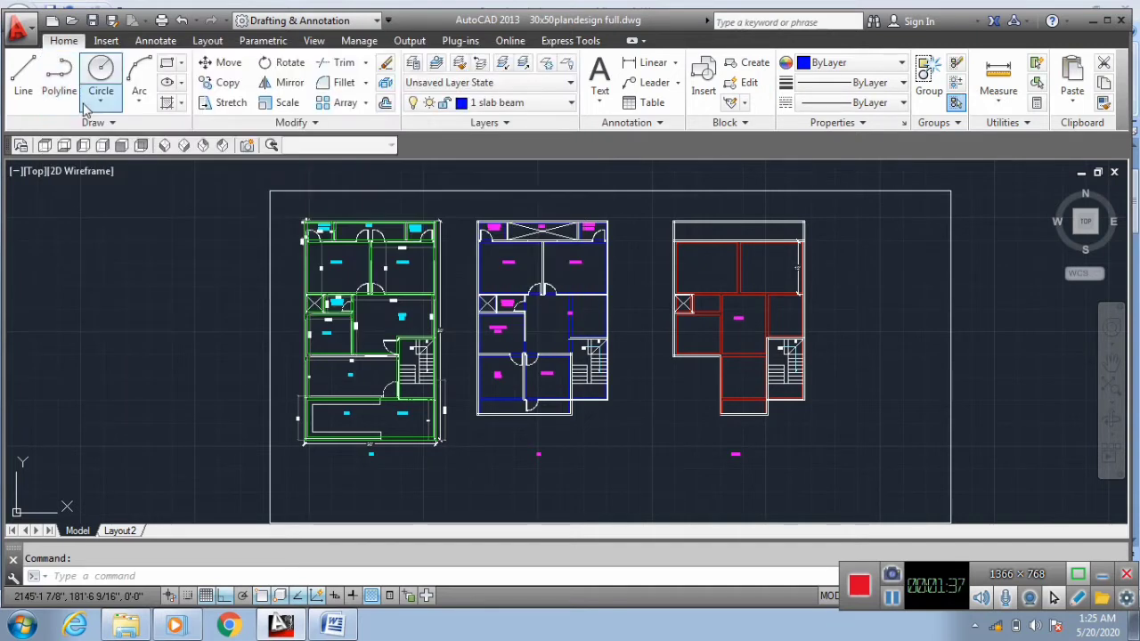
Make 1 slab cen the current layer.
click(503, 104)
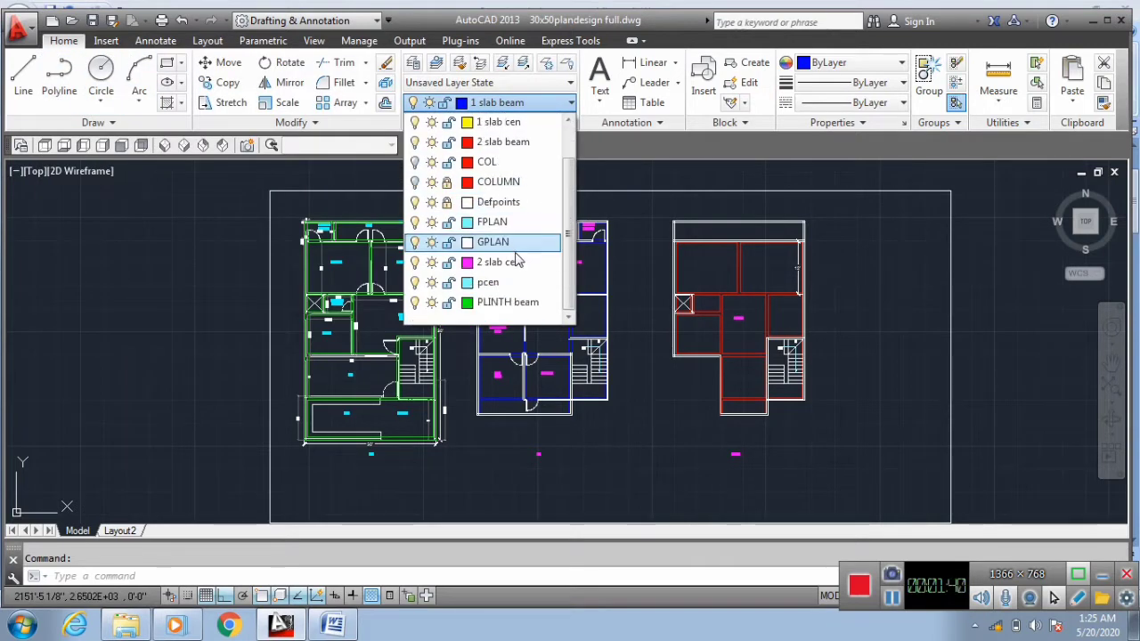
scroll(507, 160, up, 1)
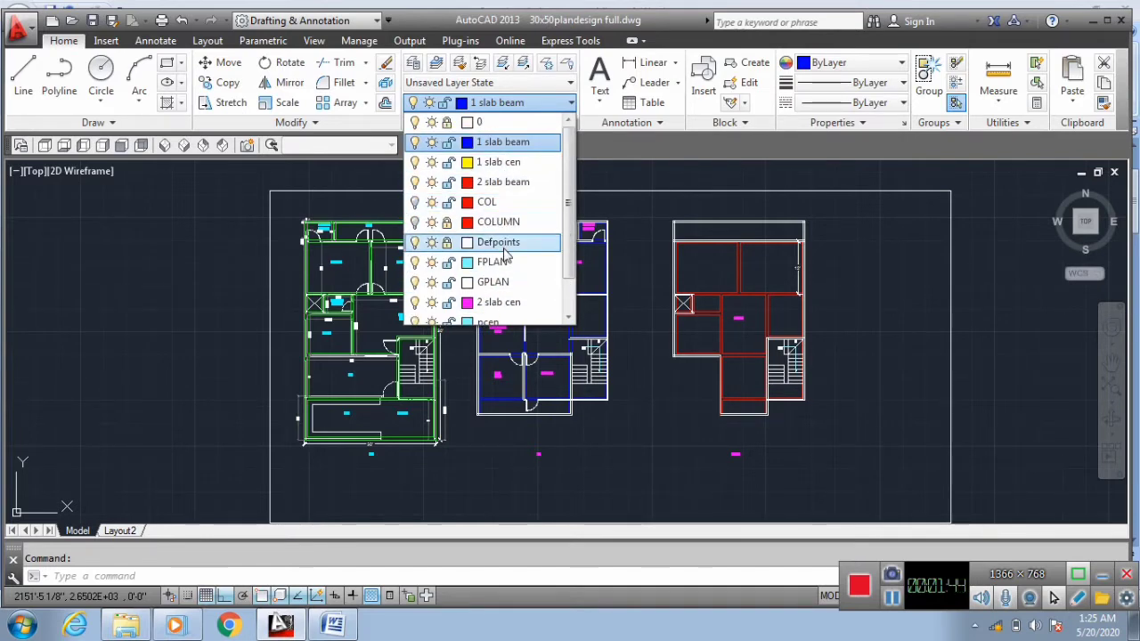
click(503, 142)
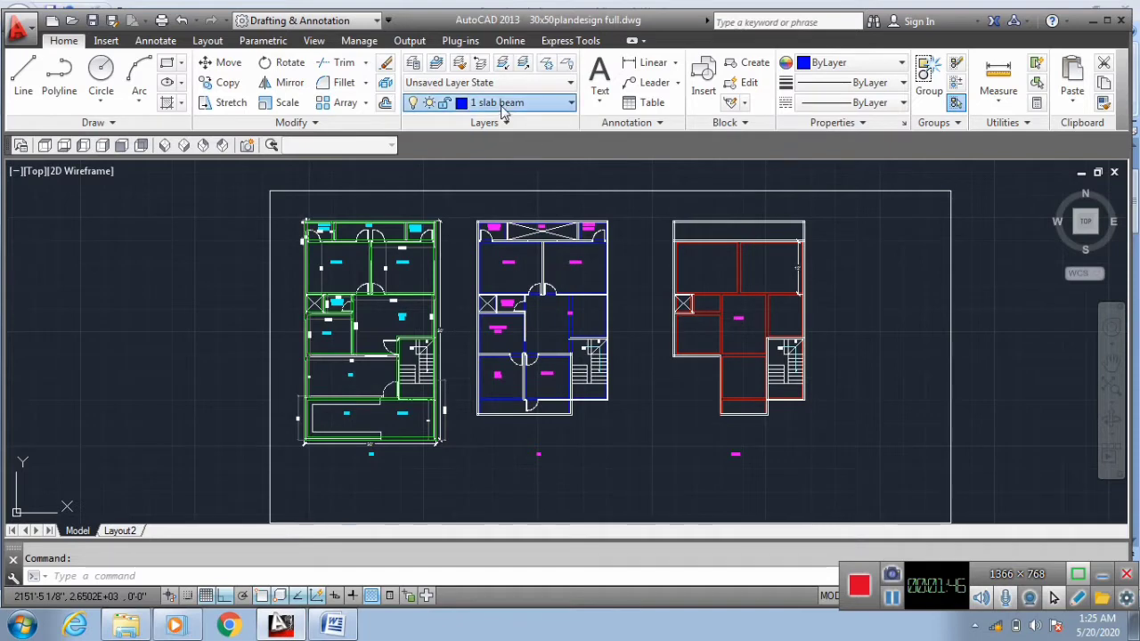
click(498, 102)
click(496, 142)
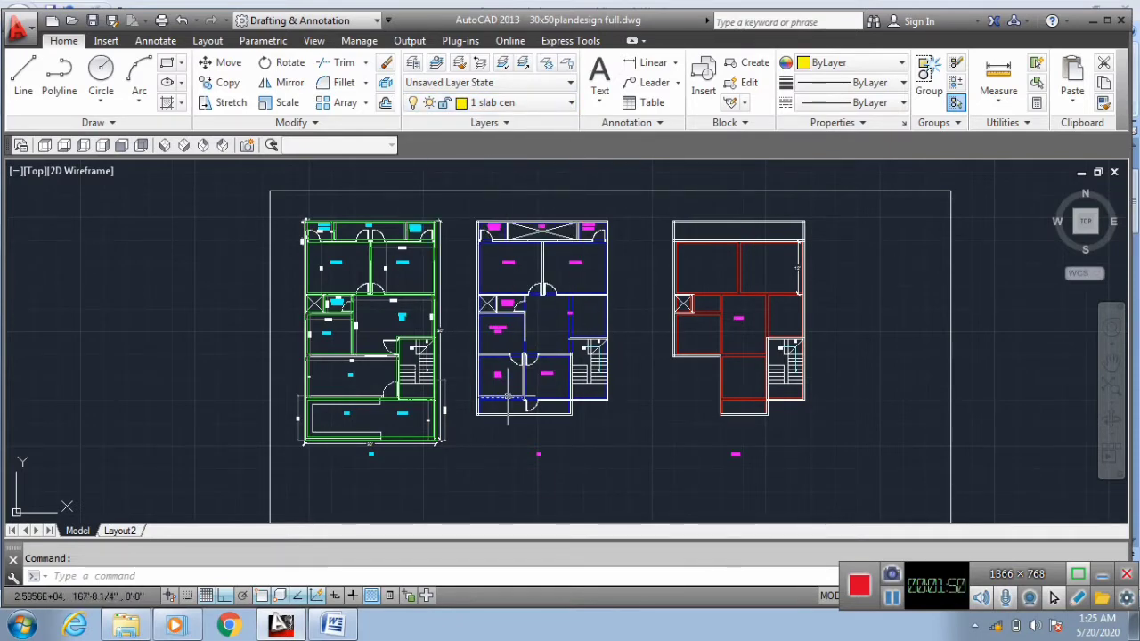
Turn off the GPLAN and FPLAN layers, leaving only the beam outlines on display.
click(483, 104)
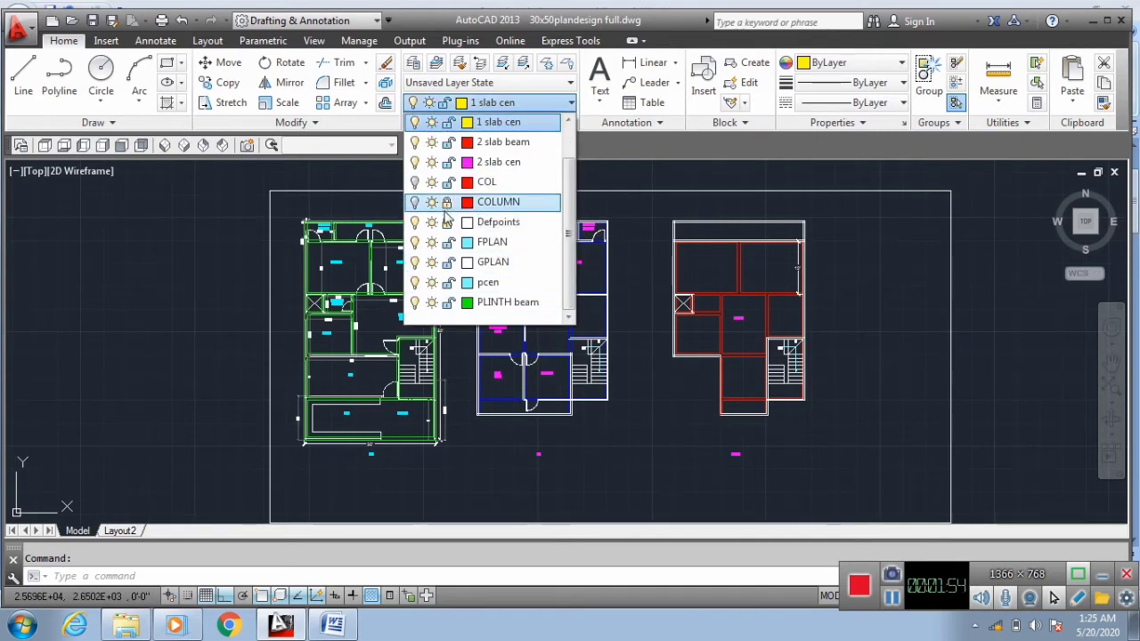
click(415, 264)
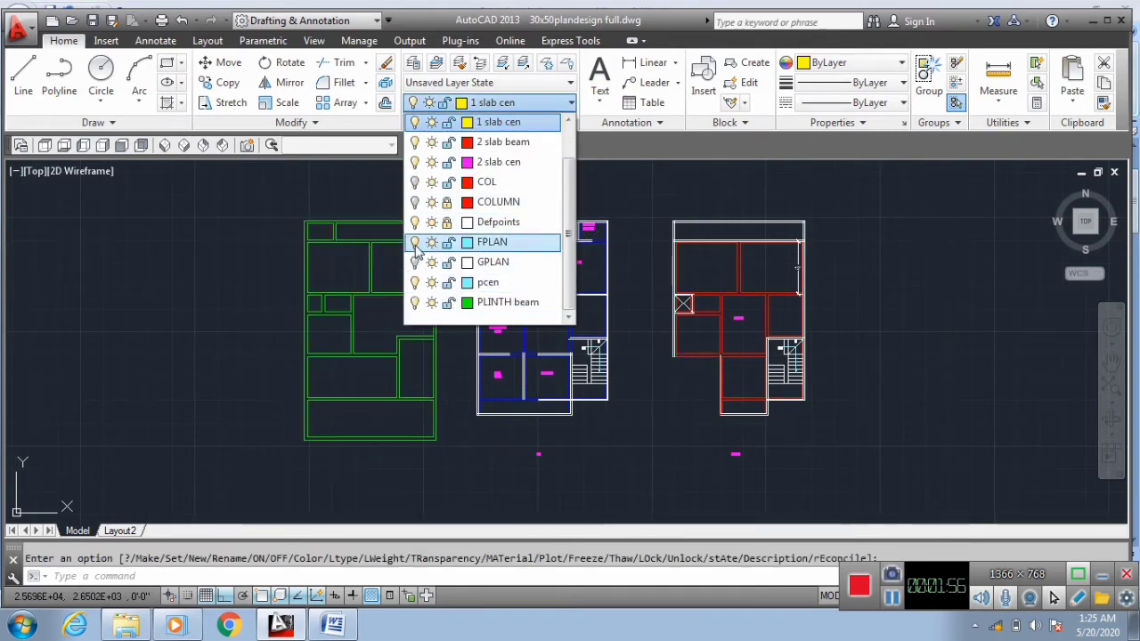
click(415, 242)
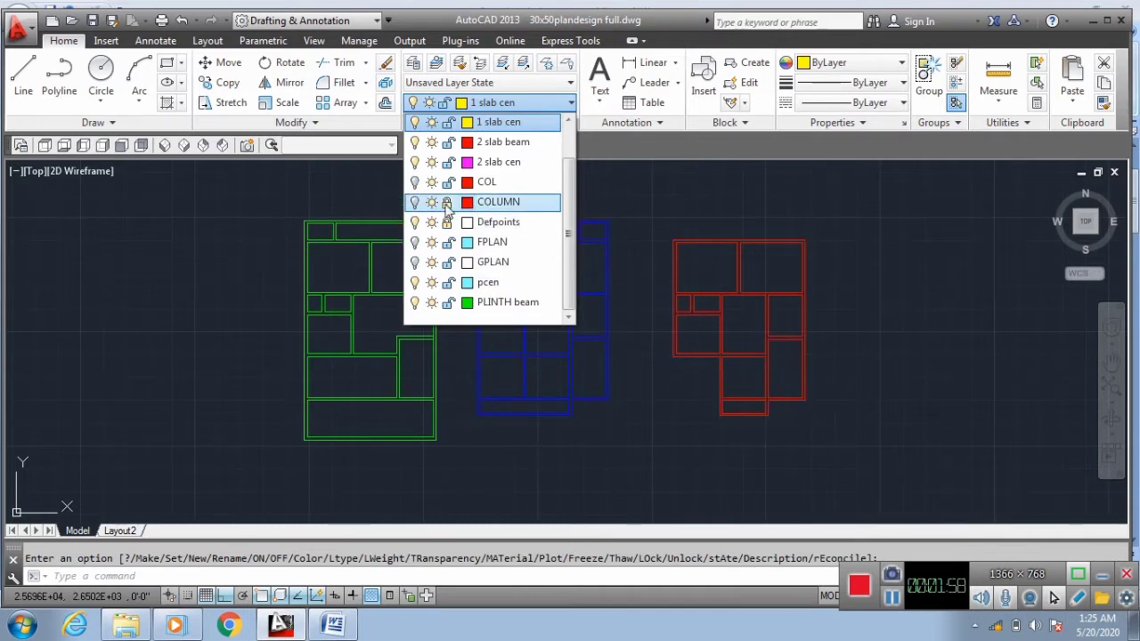
click(625, 171)
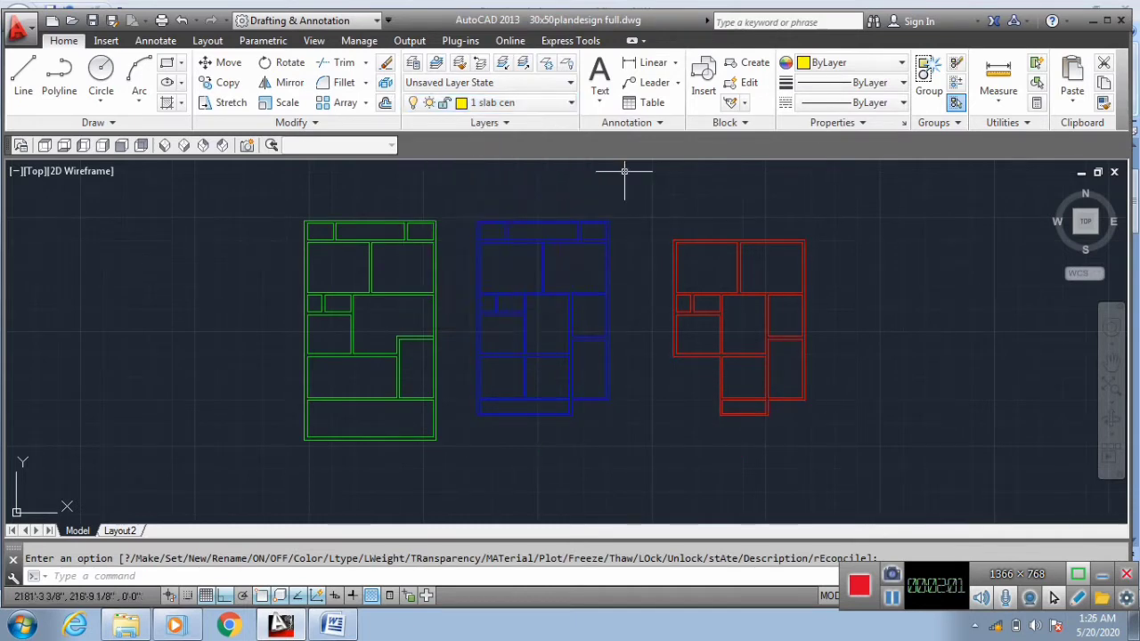
Examine the slab beam outlines and the green plinth beam layout, following its corners and junctions from the uppermost rooms down to the lowest bay.
scroll(541, 225, up, 4)
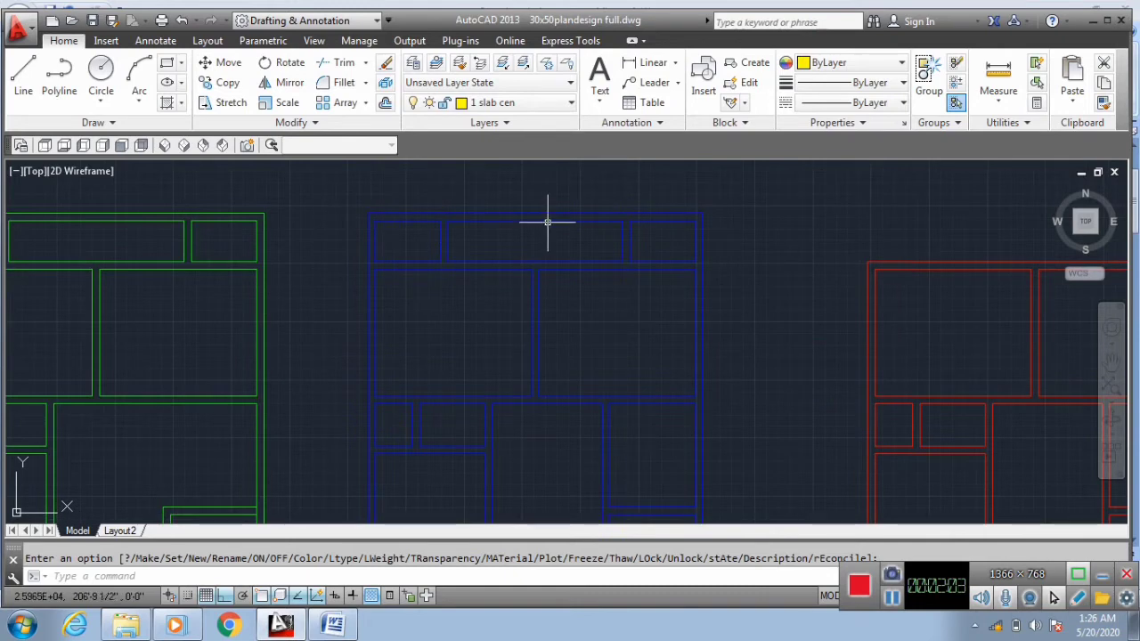
scroll(340, 306, down, 4)
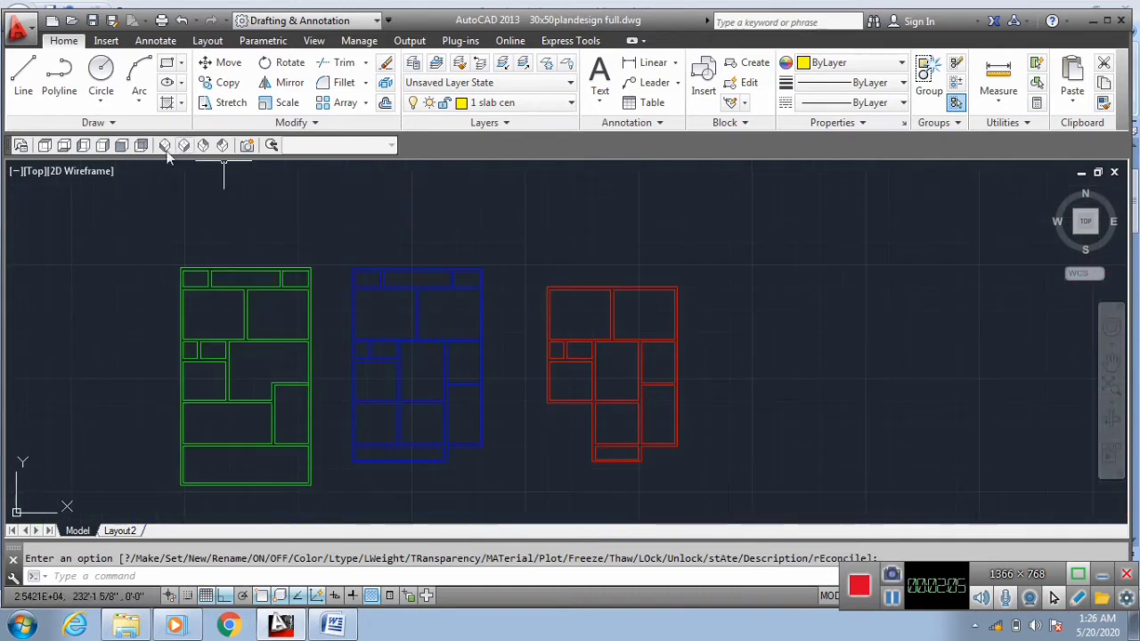
scroll(338, 267, up, 6)
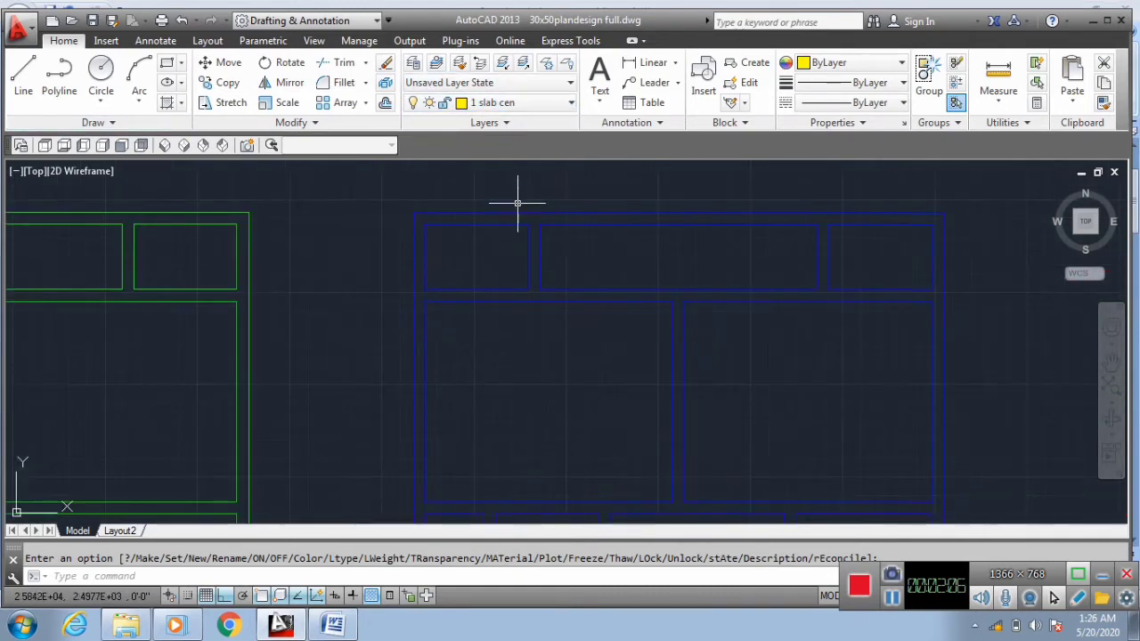
scroll(553, 249, down, 5)
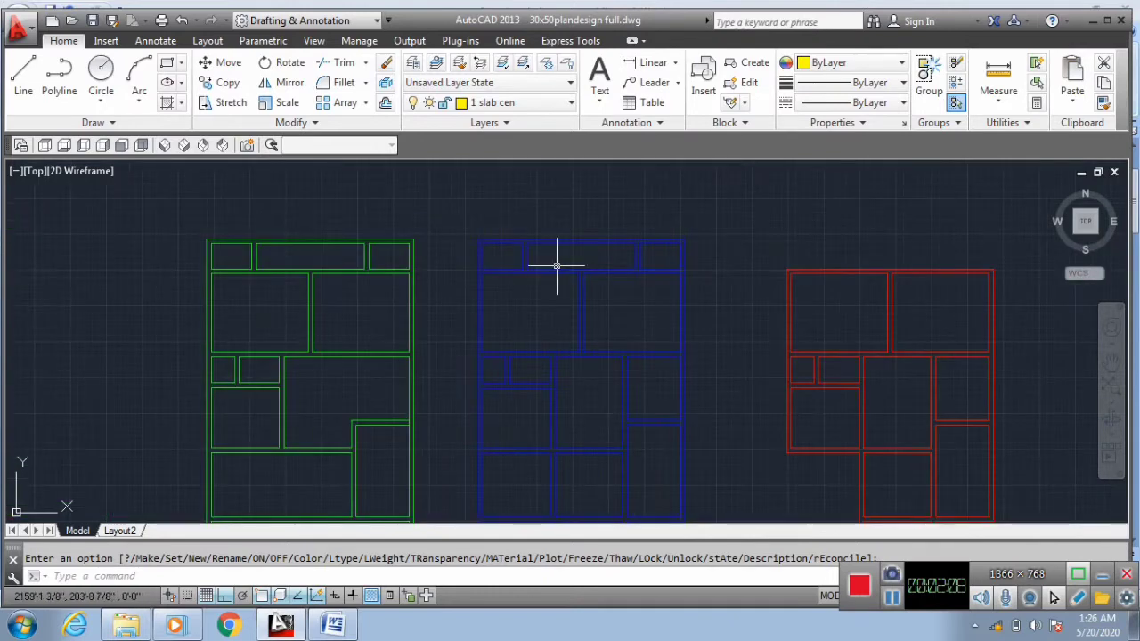
scroll(492, 258, down, 1)
scroll(326, 244, up, 5)
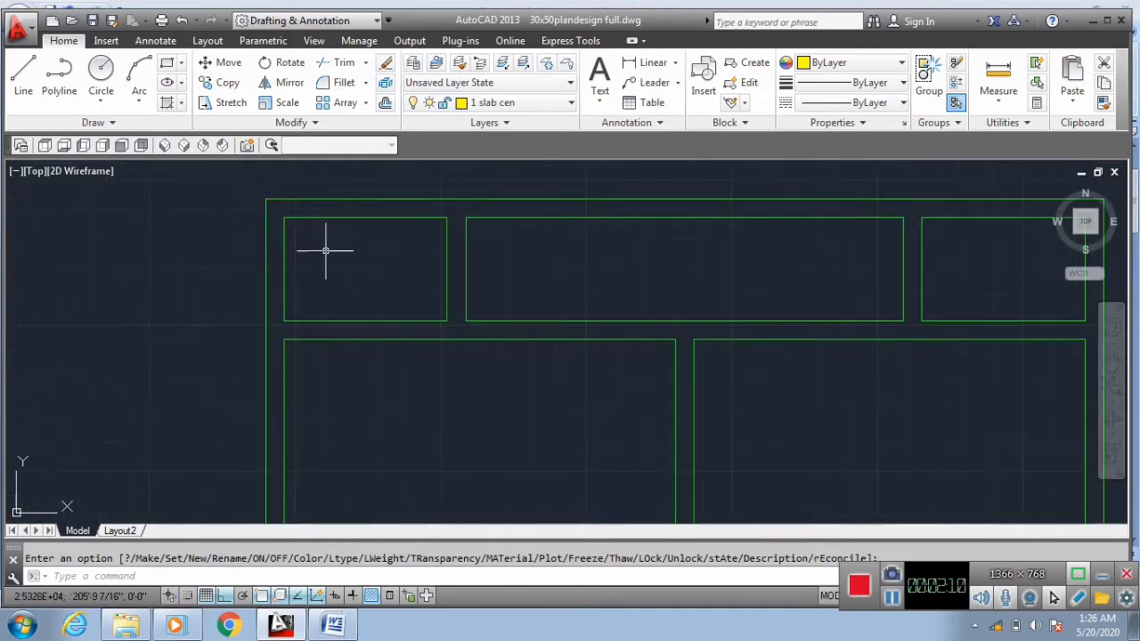
scroll(449, 214, up, 3)
scroll(445, 203, down, 2)
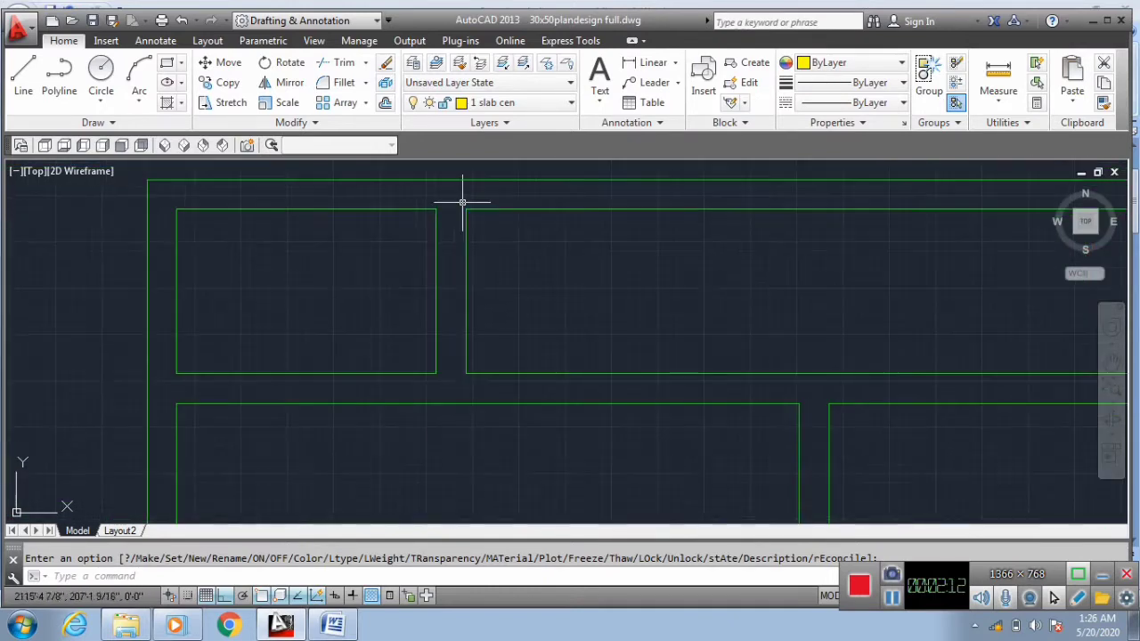
scroll(234, 308, down, 2)
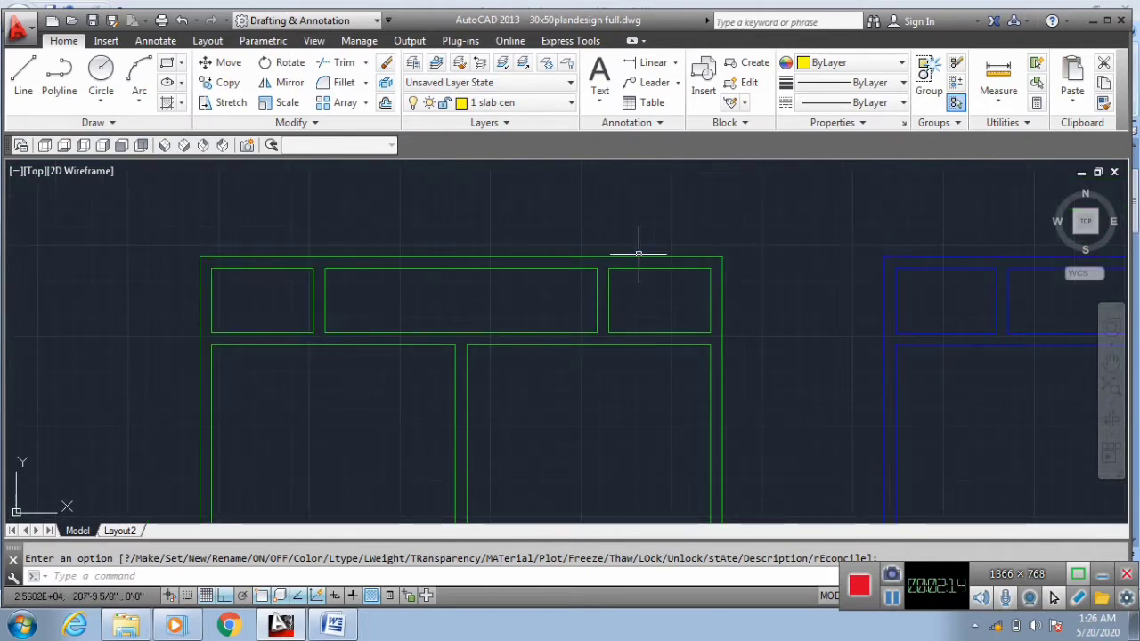
scroll(614, 320, up, 2)
scroll(590, 364, up, 2)
scroll(563, 343, down, 2)
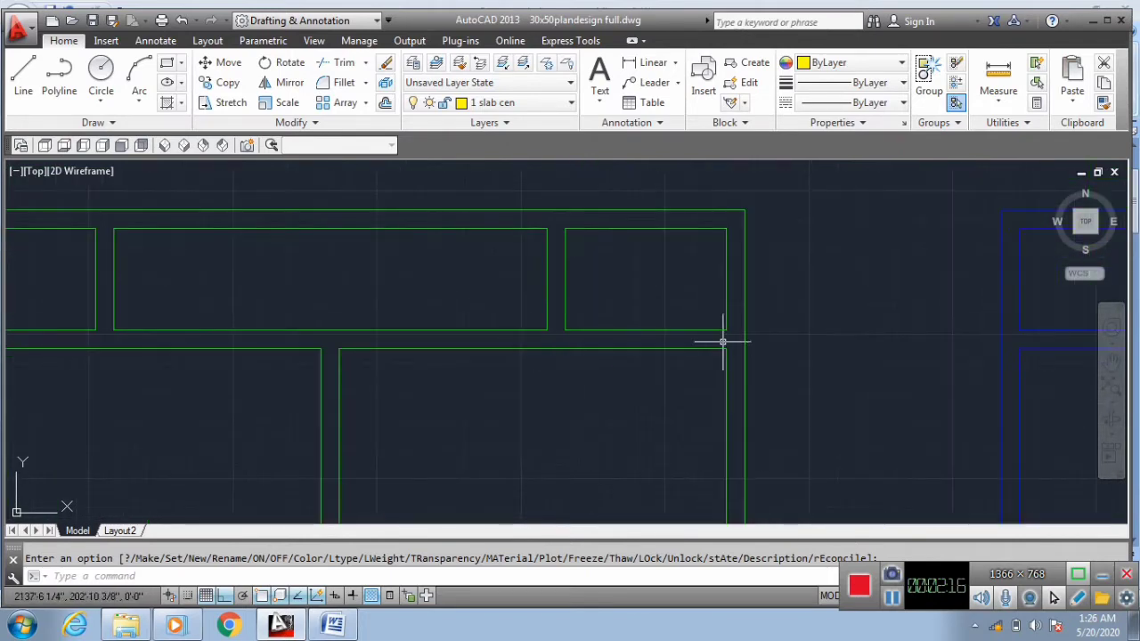
scroll(723, 340, up, 3)
scroll(692, 194, down, 3)
scroll(576, 425, down, 1)
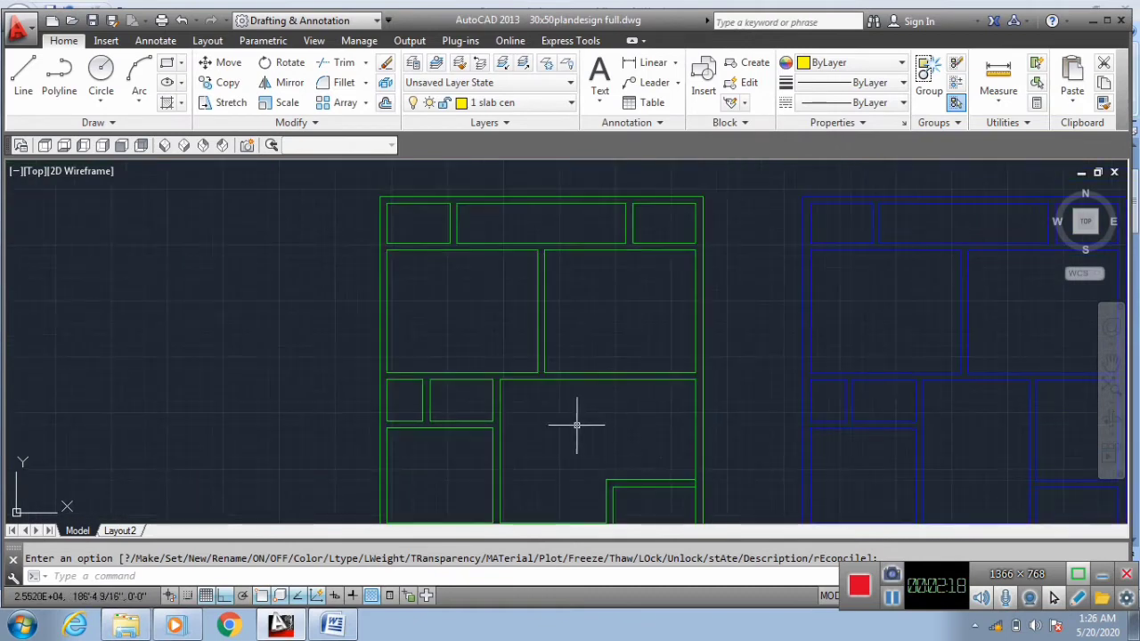
scroll(576, 426, up, 3)
scroll(389, 415, down, 3)
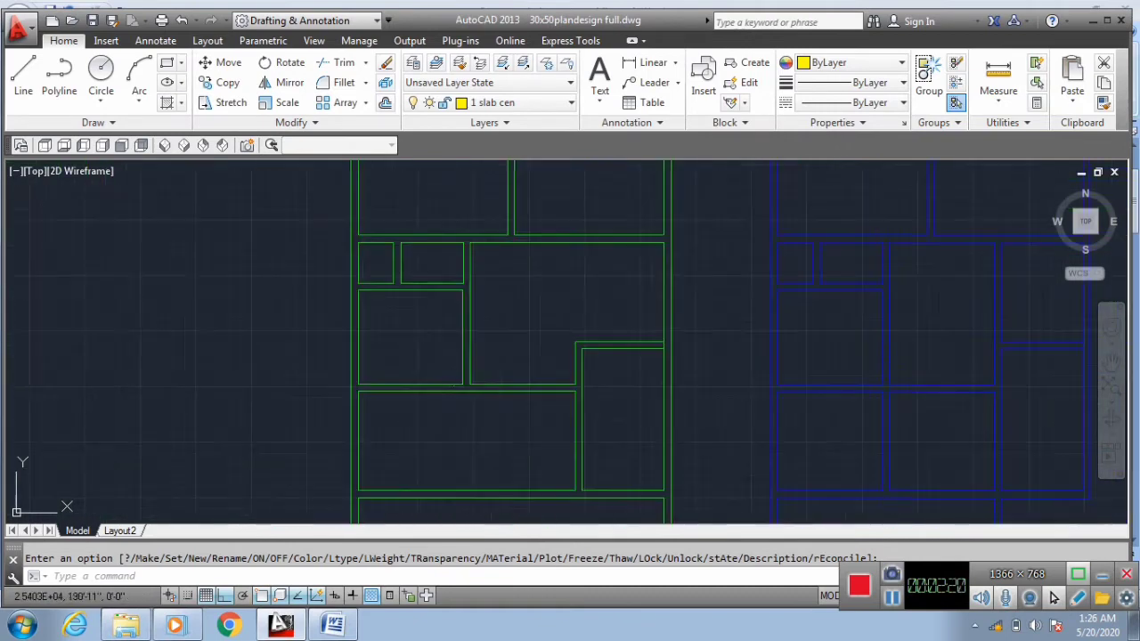
scroll(491, 419, up, 4)
scroll(490, 400, down, 2)
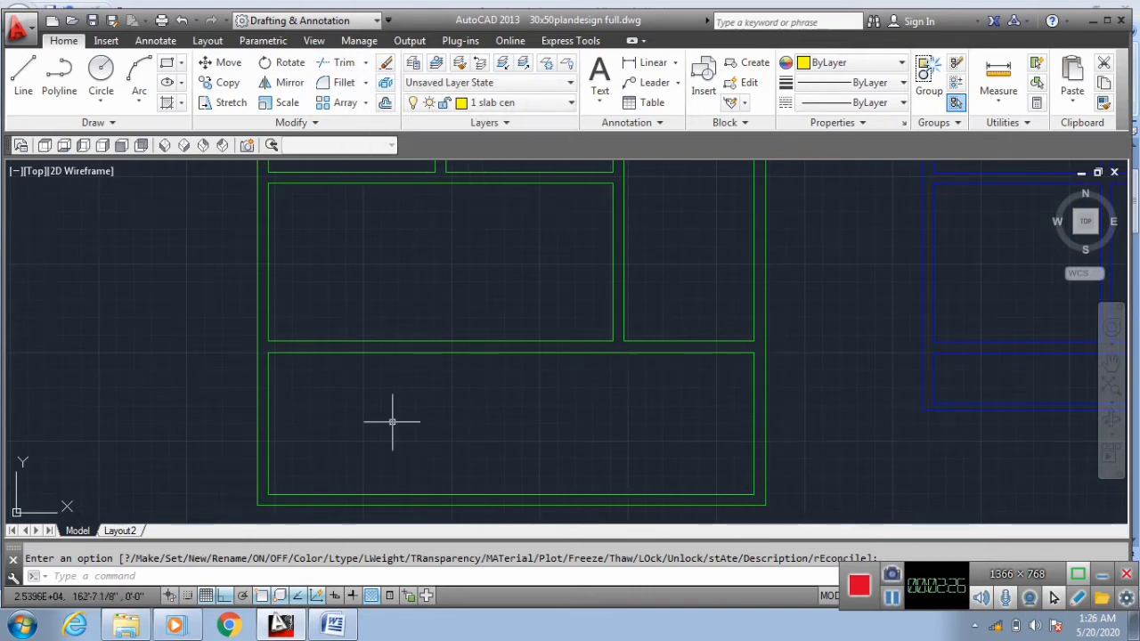
Offset the uppermost outer edge of the blue first slab beam layout 4" inward.
scroll(391, 421, down, 5)
scroll(552, 387, up, 4)
scroll(484, 419, down, 2)
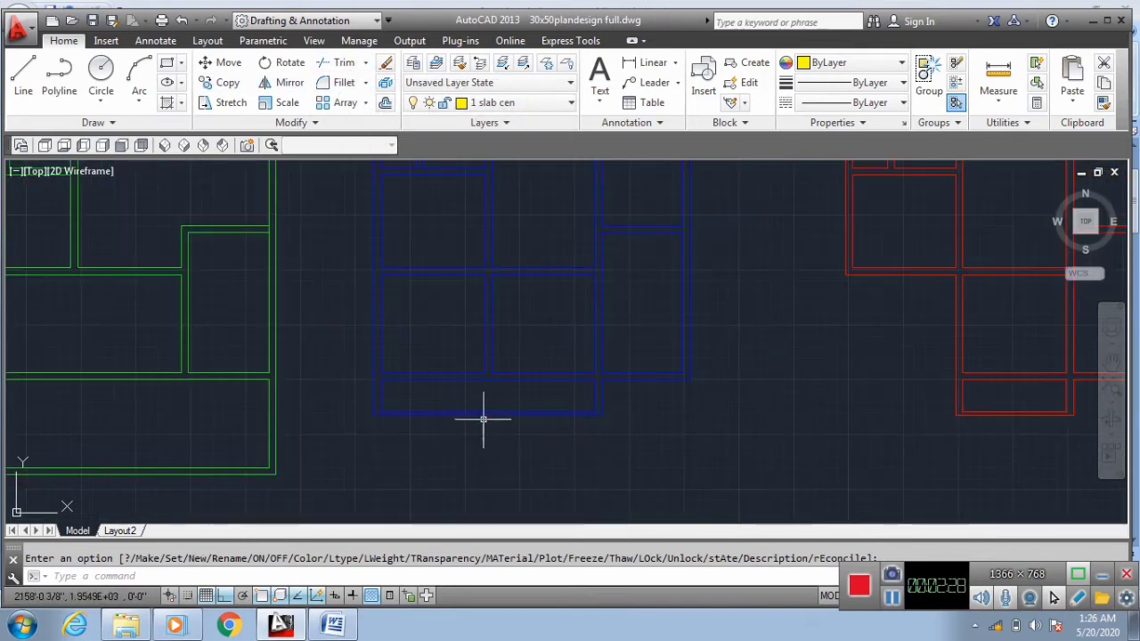
scroll(483, 418, down, 4)
scroll(555, 242, up, 2)
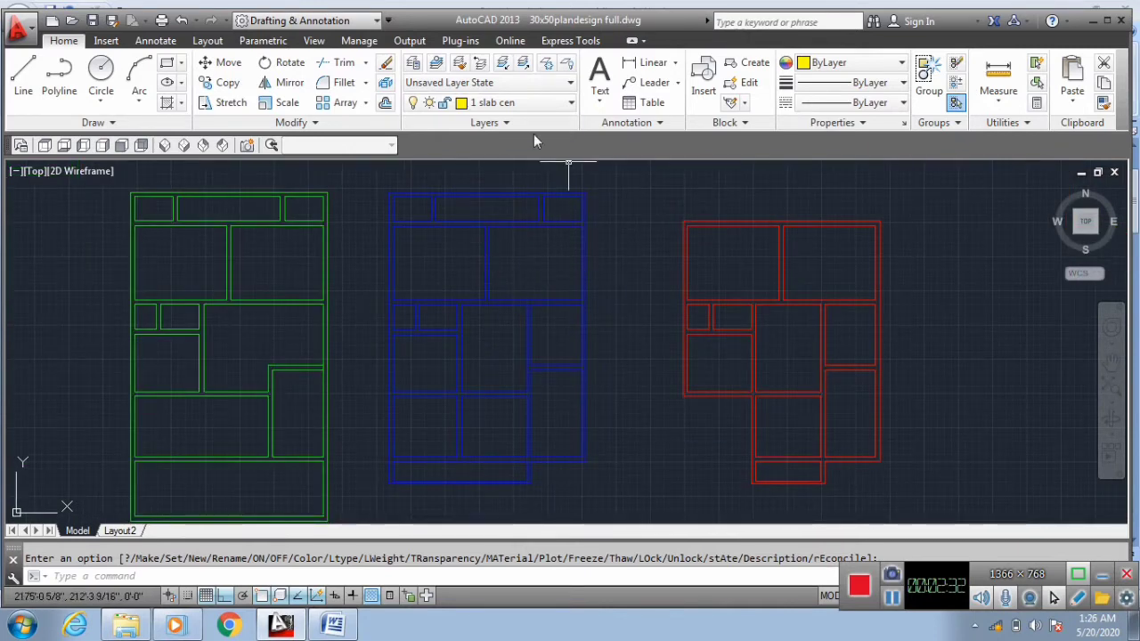
scroll(472, 196, up, 4)
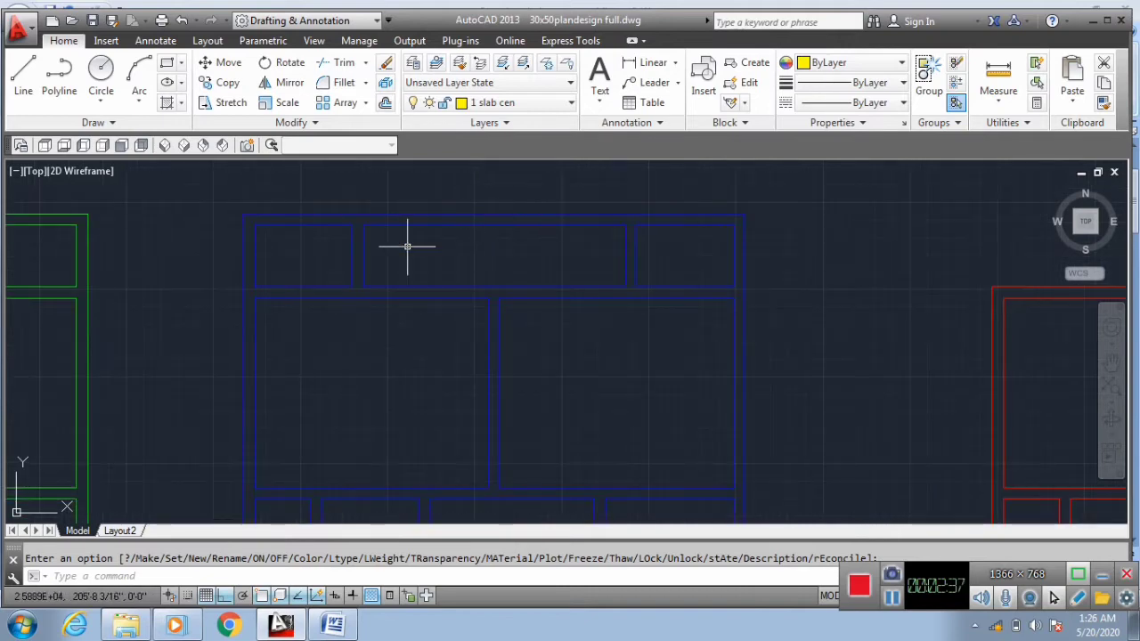
key(Return)
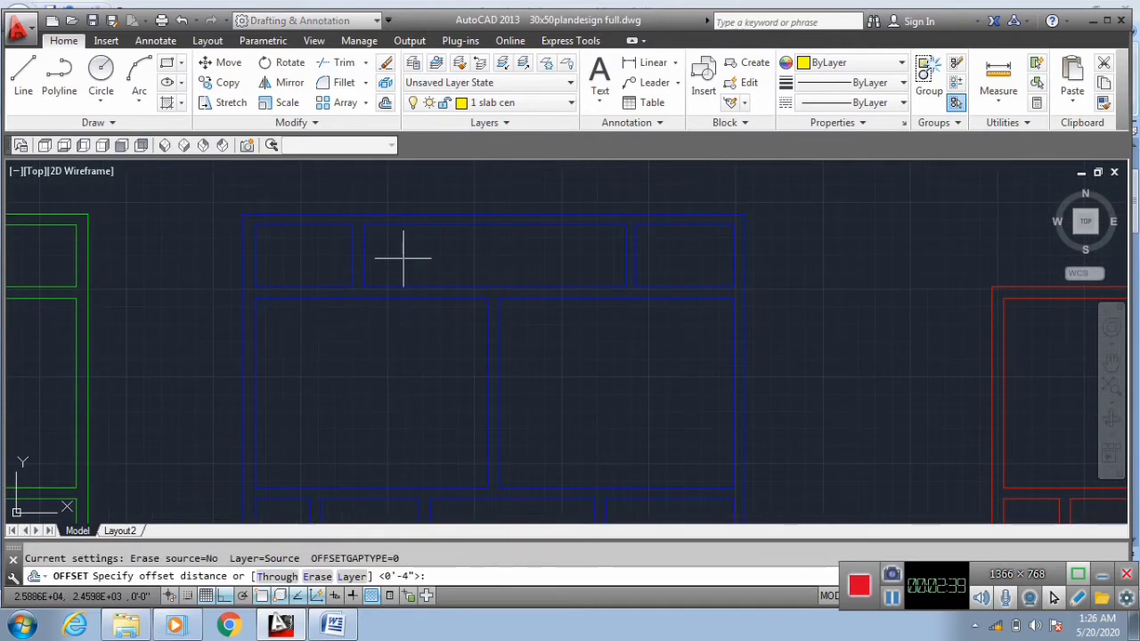
text(4")
key(Return)
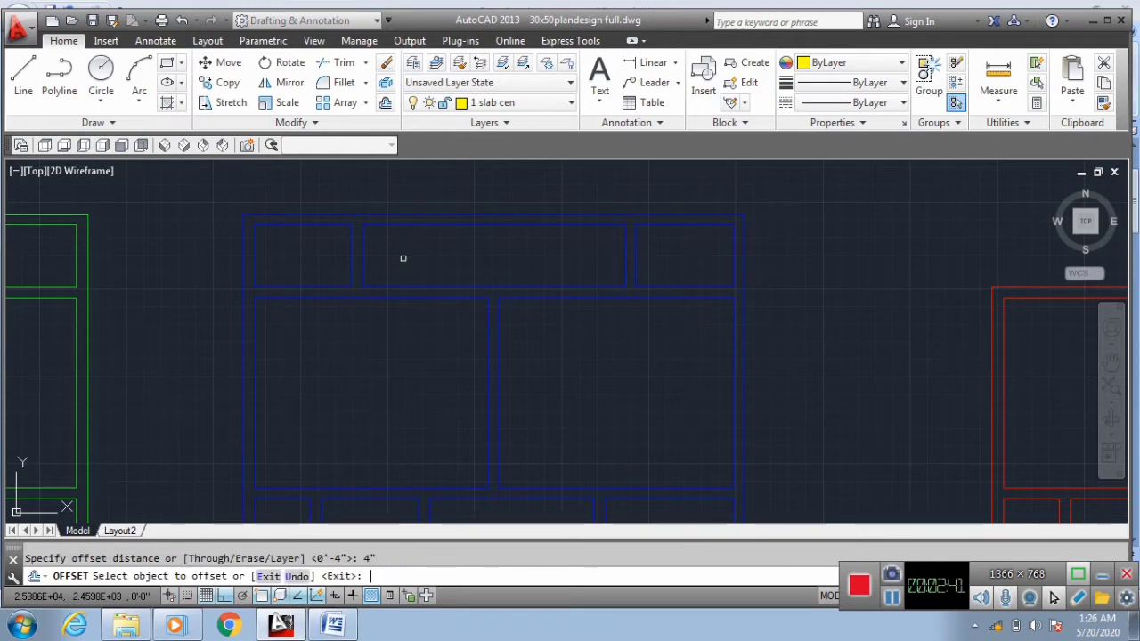
scroll(400, 236, up, 2)
click(417, 202)
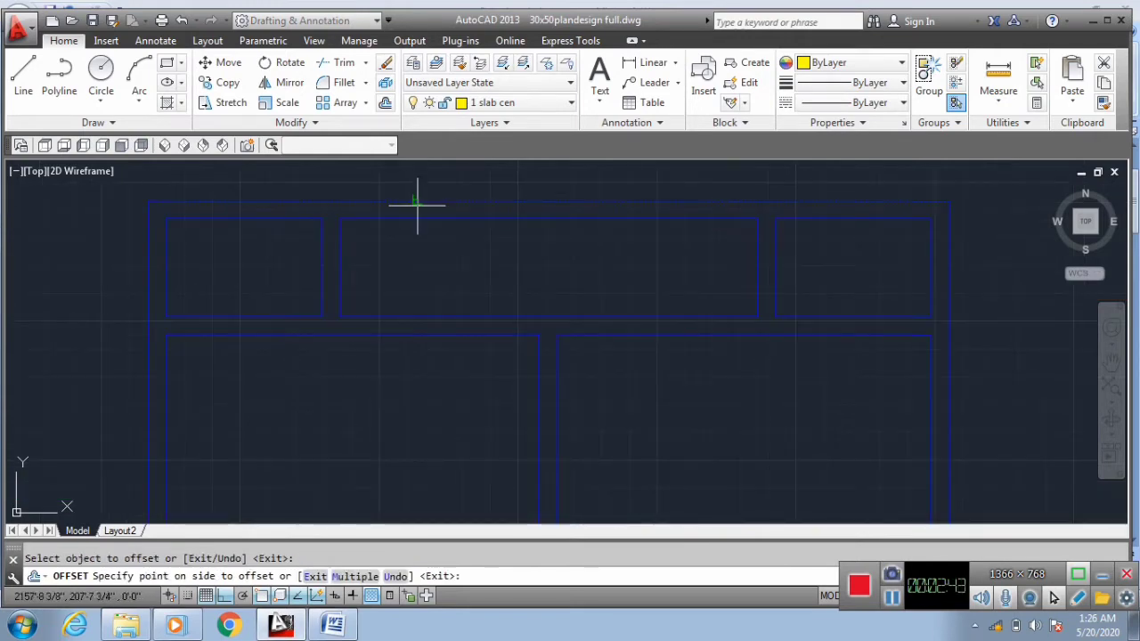
click(420, 259)
Offset the left and right outer edges of the blue beam layout inward by the same 4" distance.
click(148, 245)
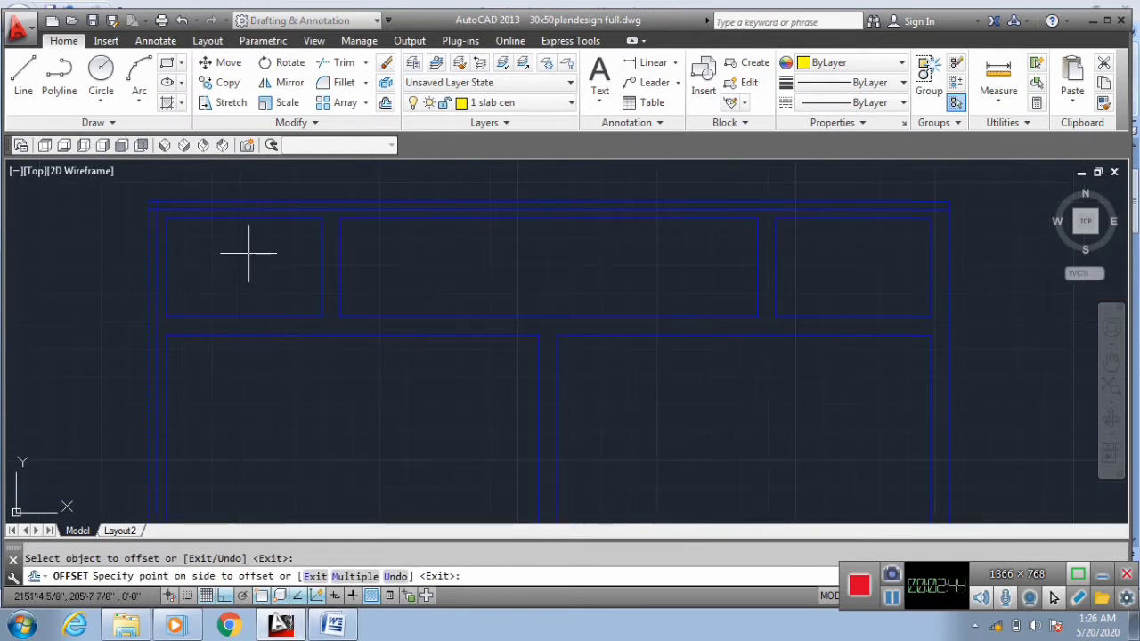
click(300, 280)
scroll(499, 201, down, 2)
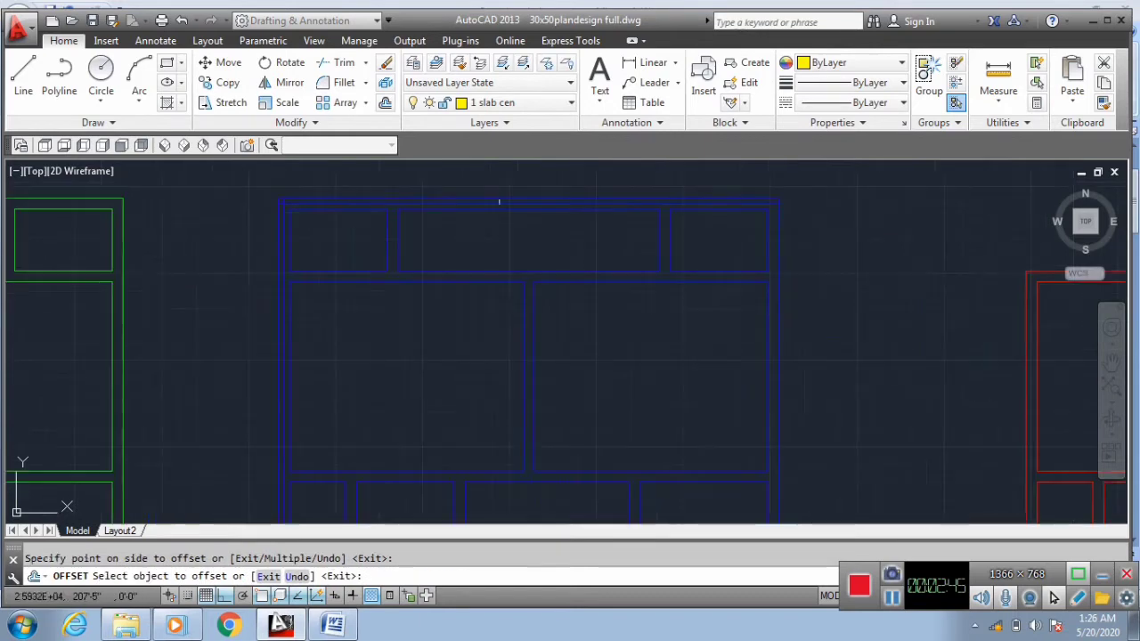
click(777, 230)
click(623, 267)
scroll(623, 258, down, 3)
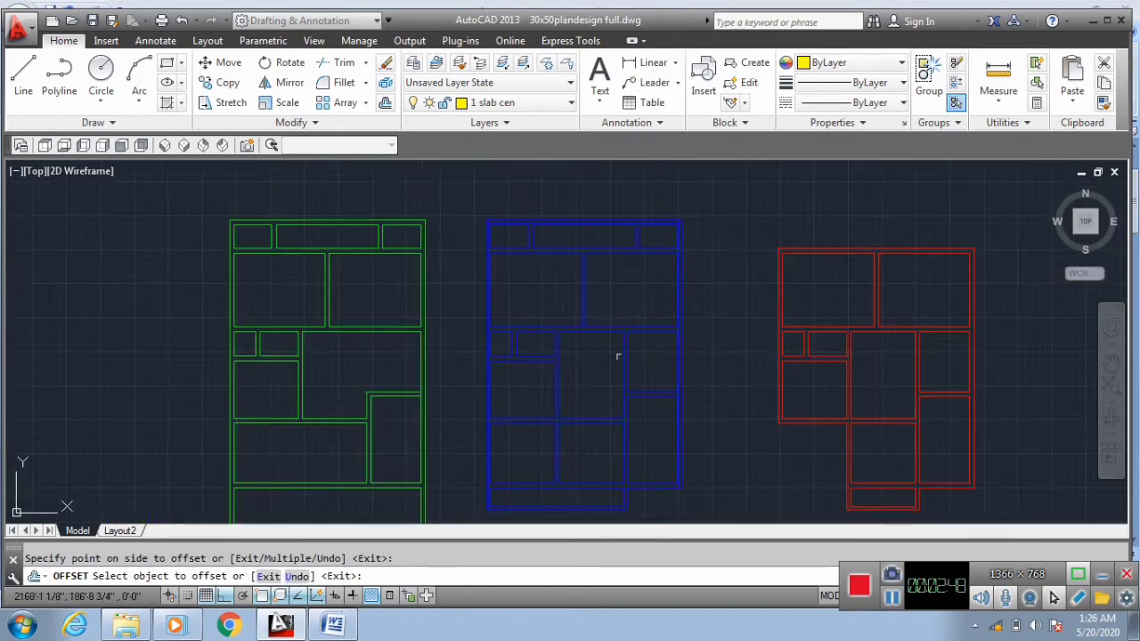
Offset the lowest cross beam's lower edge and the right edges of the two lower interior vertical beams 4" to their beam centres.
scroll(585, 471, up, 6)
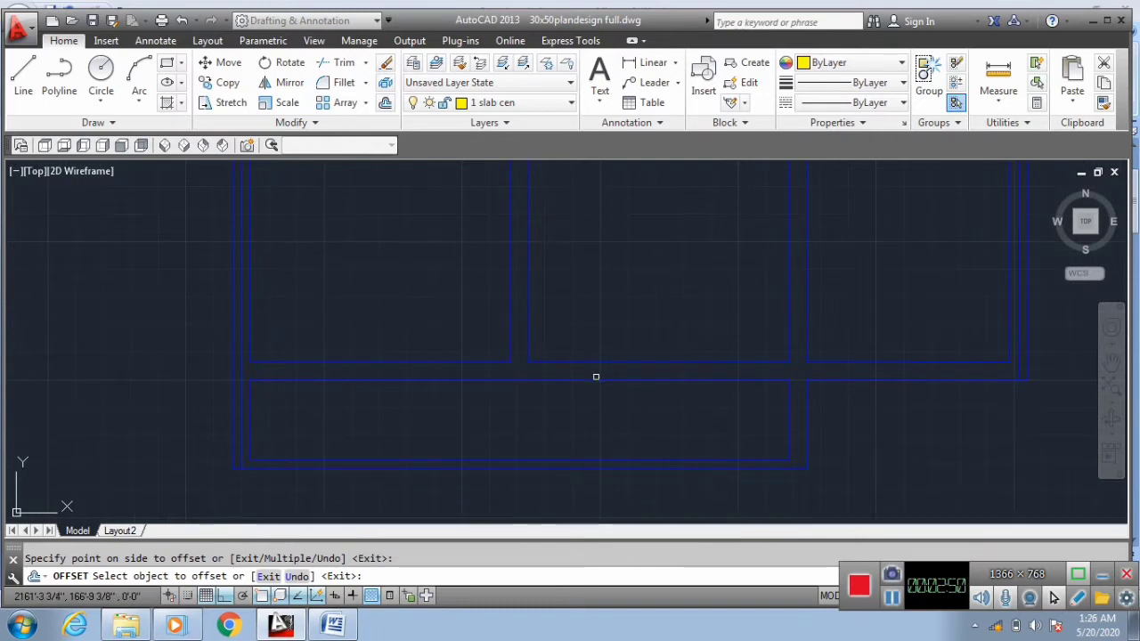
click(597, 382)
click(609, 304)
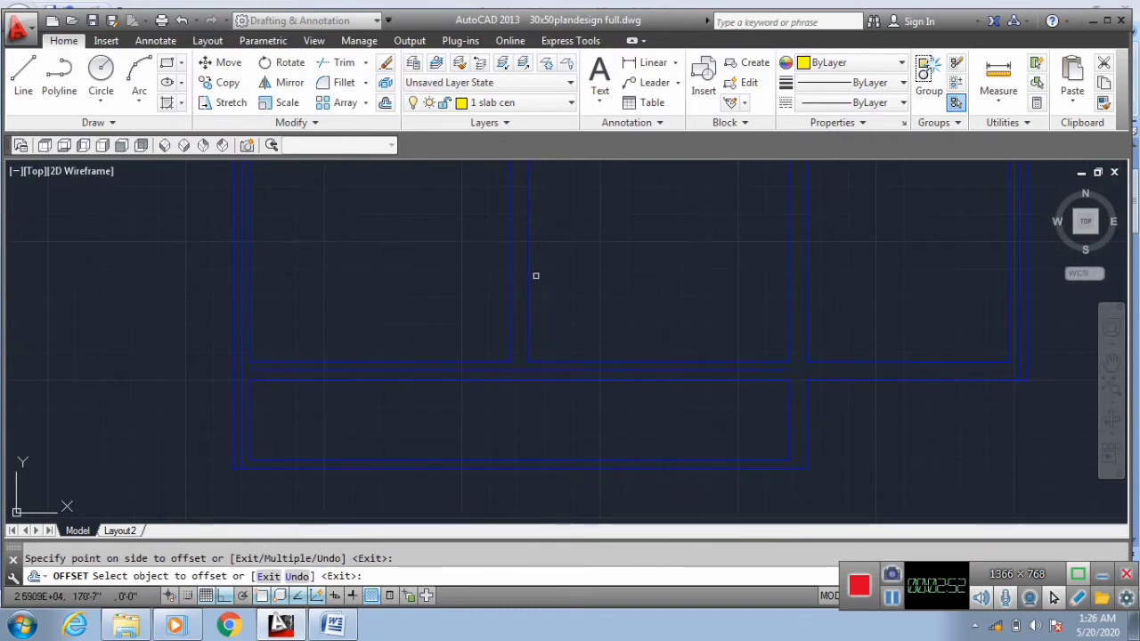
click(527, 270)
click(472, 250)
scroll(421, 458, down, 3)
scroll(565, 394, up, 2)
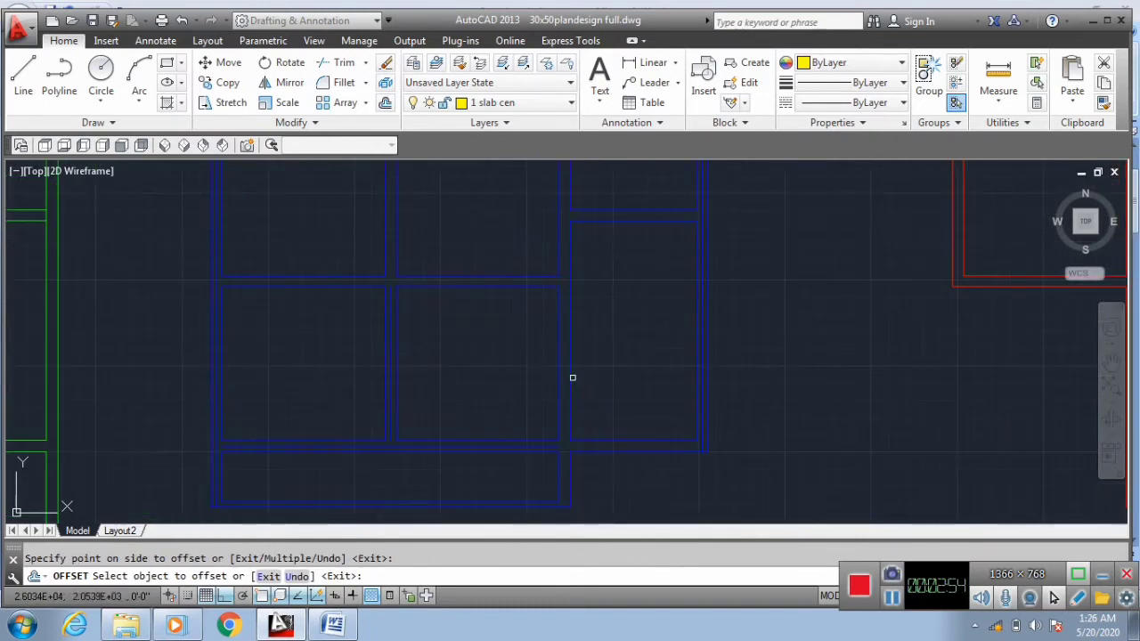
click(567, 363)
click(535, 357)
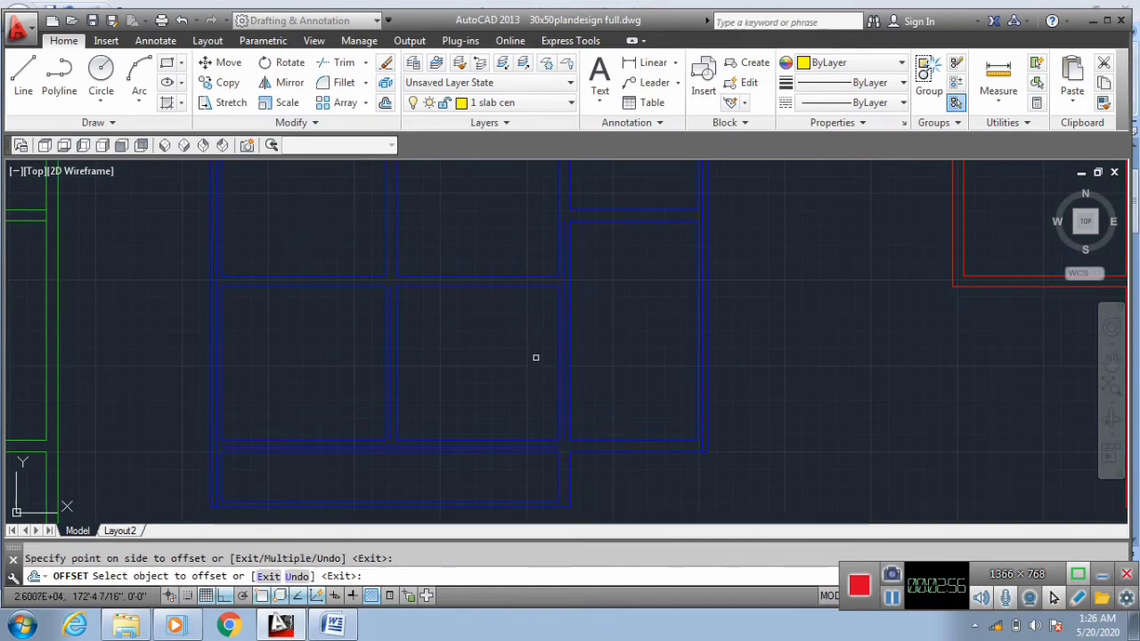
key(Escape)
Draw a short vertical sample line on the 1 slab cen layer in the empty space between the blue and red layouts.
click(27, 80)
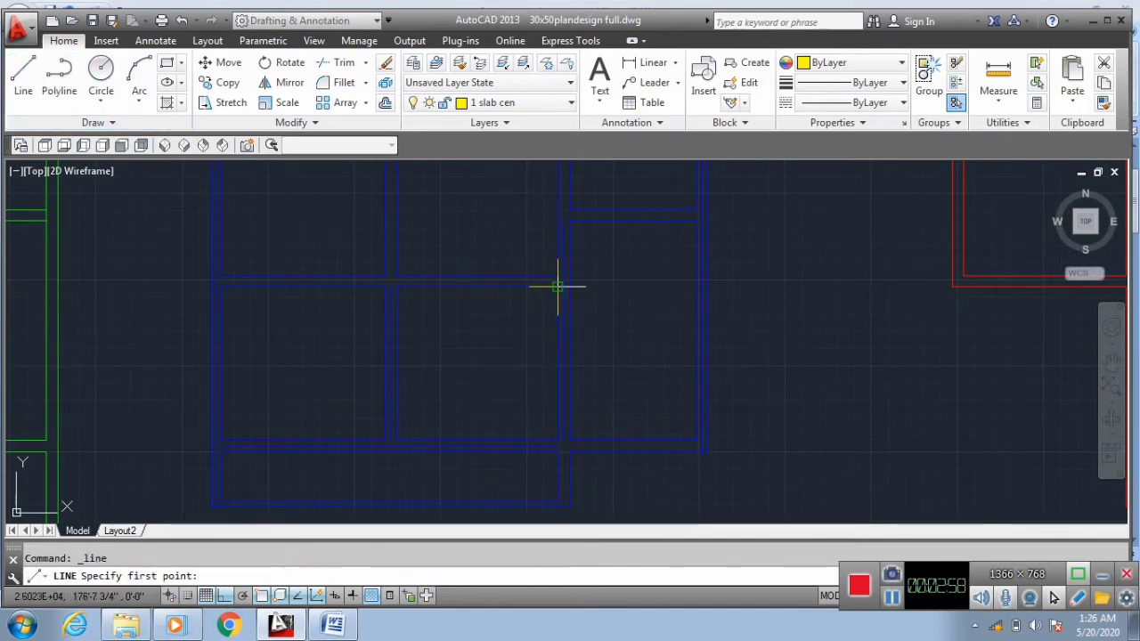
click(827, 274)
click(832, 405)
key(Escape)
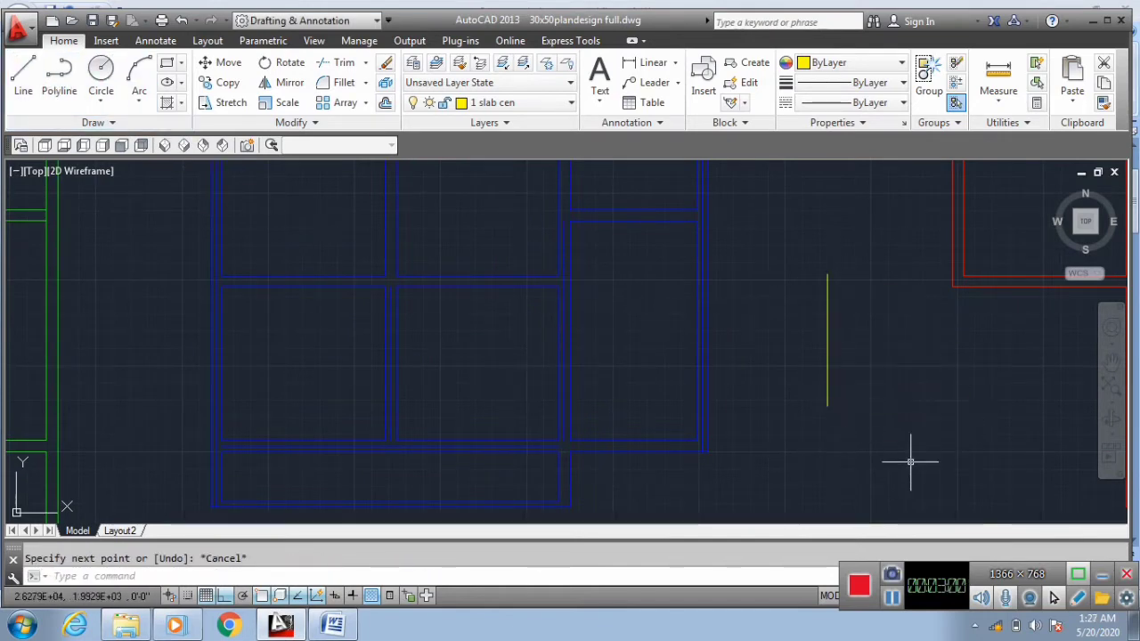
Match the centre line of the blue layout's right outer beam to the properties of the yellow sample line.
text(ma)
key(Return)
click(828, 306)
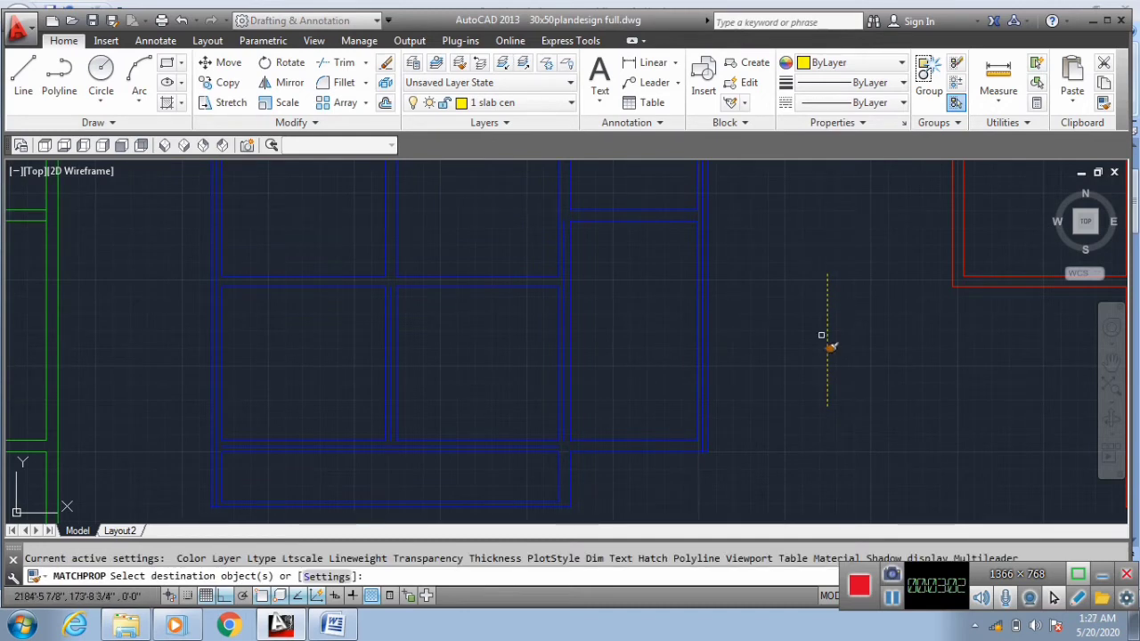
scroll(822, 330, up, 5)
click(679, 424)
click(666, 453)
scroll(712, 461, down, 2)
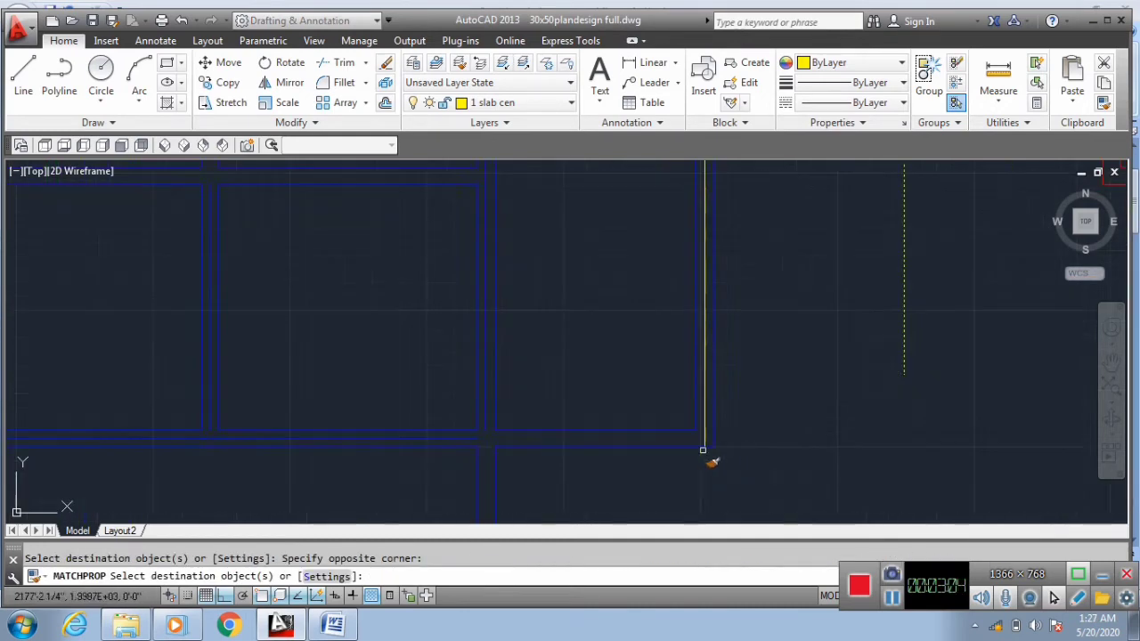
Match the lowest cross beam's, lower right interior vertical beam's, left outer beam's and uppermost beam's centre lines to the sample line.
scroll(352, 435, up, 4)
click(393, 446)
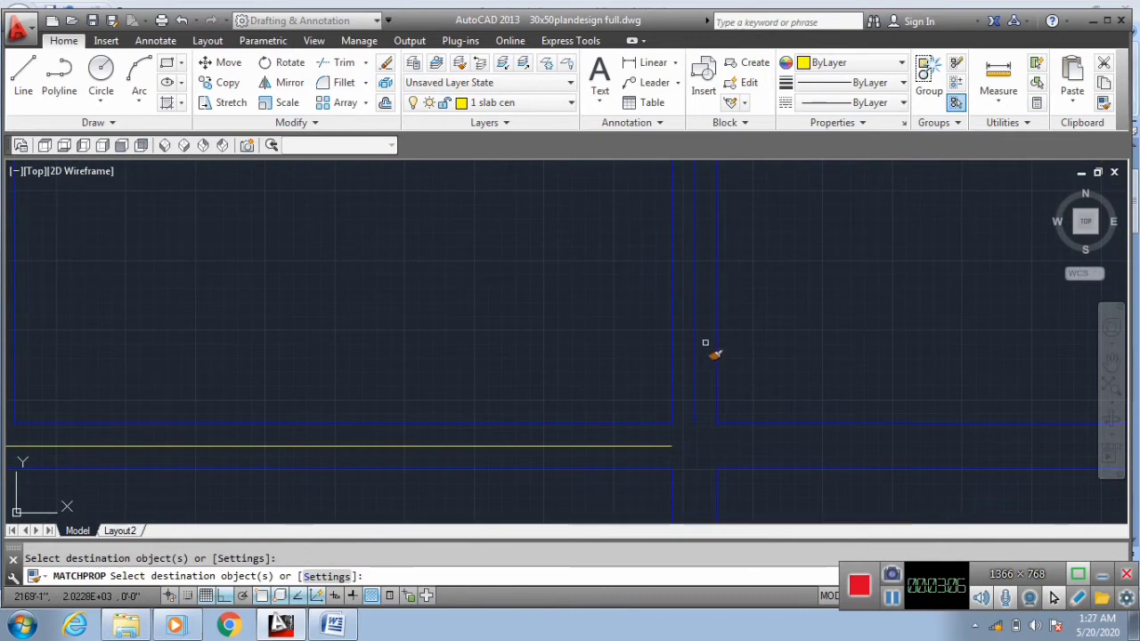
scroll(682, 415, down, 5)
scroll(534, 409, up, 5)
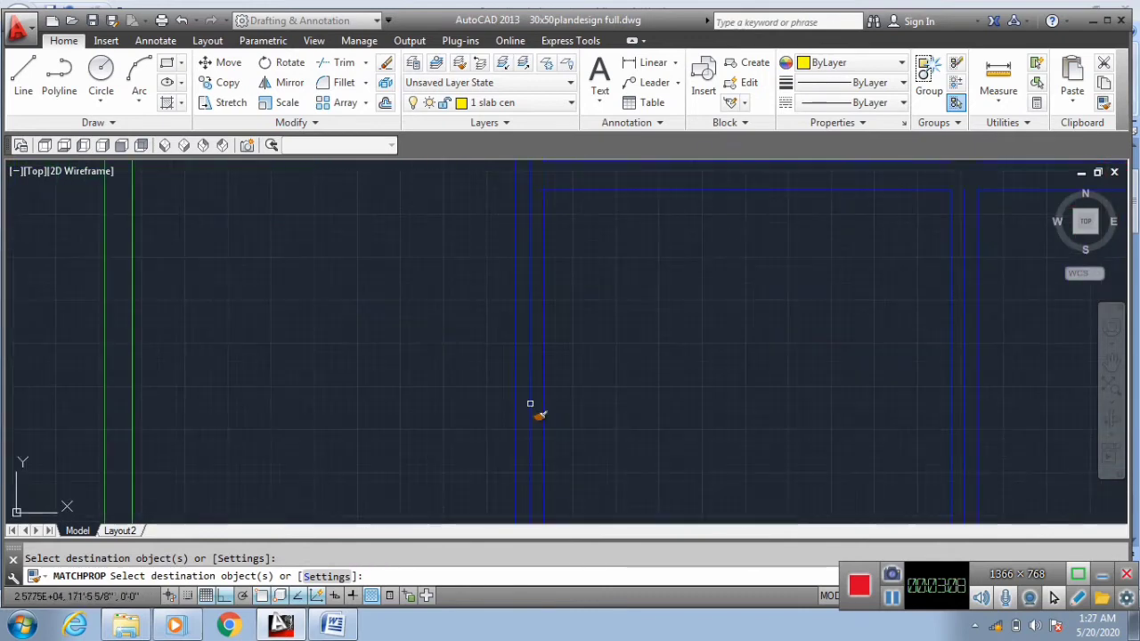
click(527, 407)
scroll(534, 409, down, 5)
scroll(663, 245, up, 6)
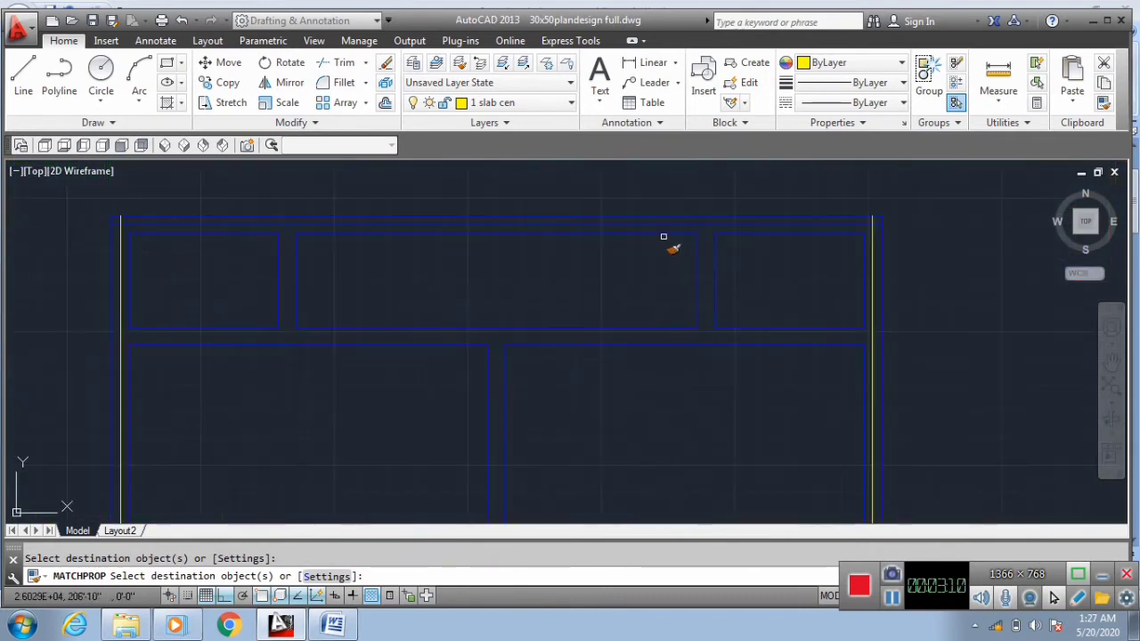
click(671, 213)
scroll(674, 222, down, 5)
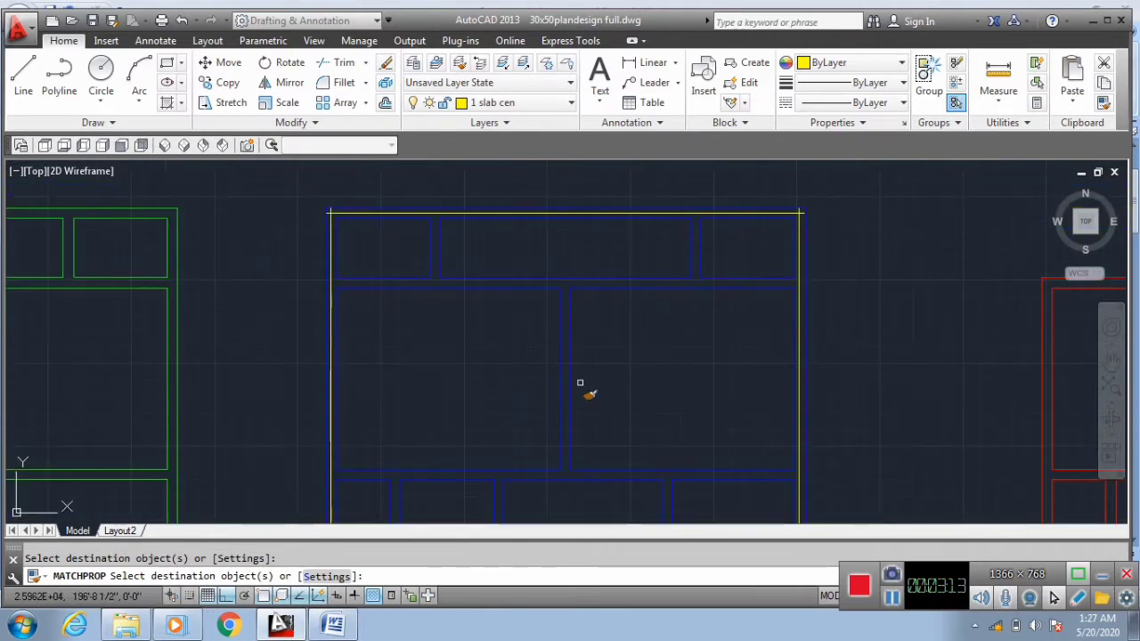
scroll(585, 395, up, 5)
scroll(577, 440, down, 5)
scroll(561, 389, up, 3)
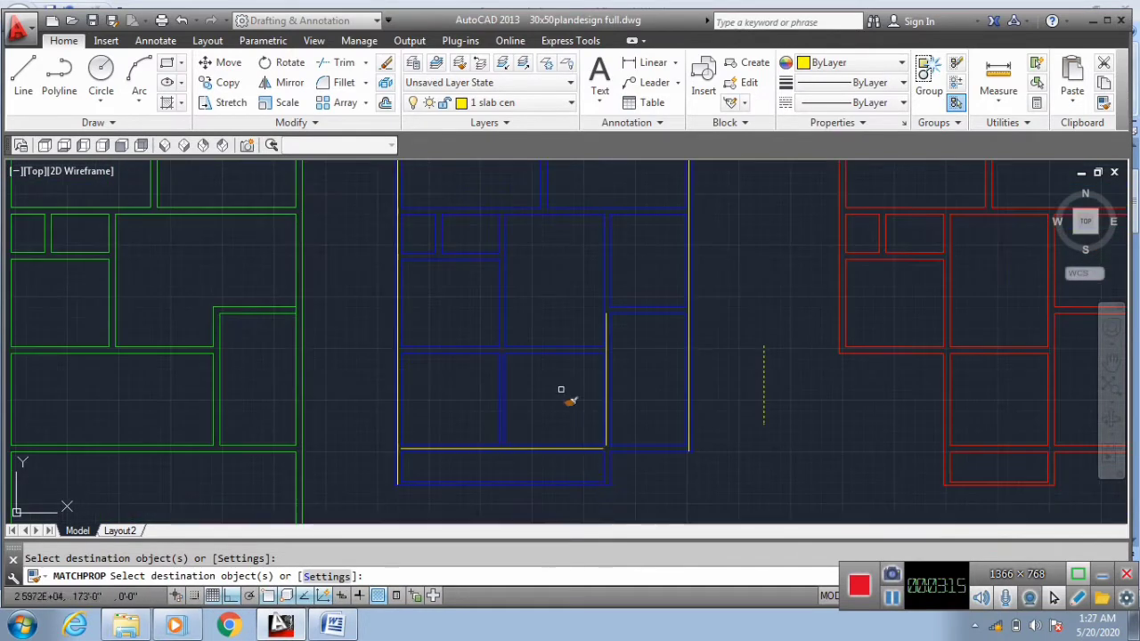
scroll(394, 394, up, 2)
scroll(611, 382, down, 2)
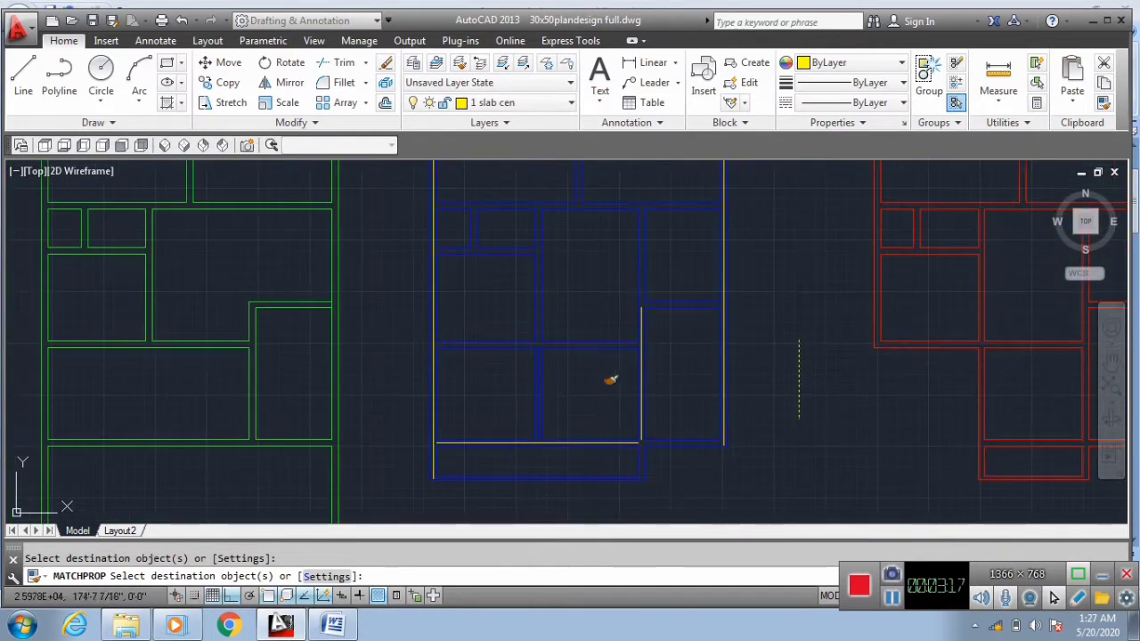
scroll(391, 400, down, 2)
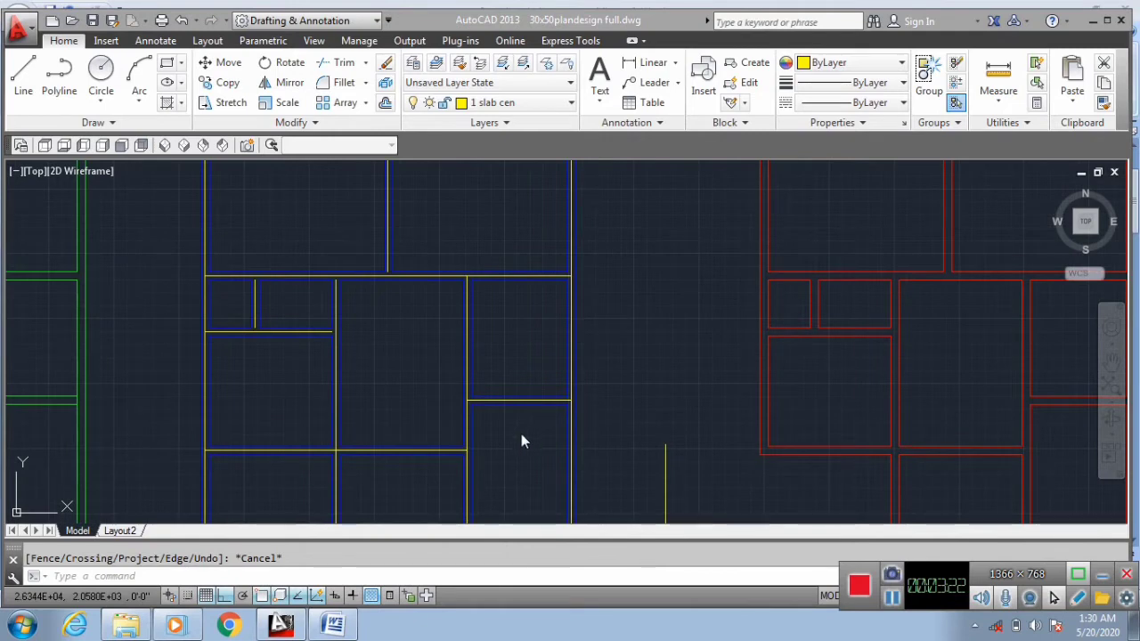
Extend the horizontal centre line below the two small rooms to the vertical beam centre line on their right.
key(Escape)
scroll(603, 387, down, 5)
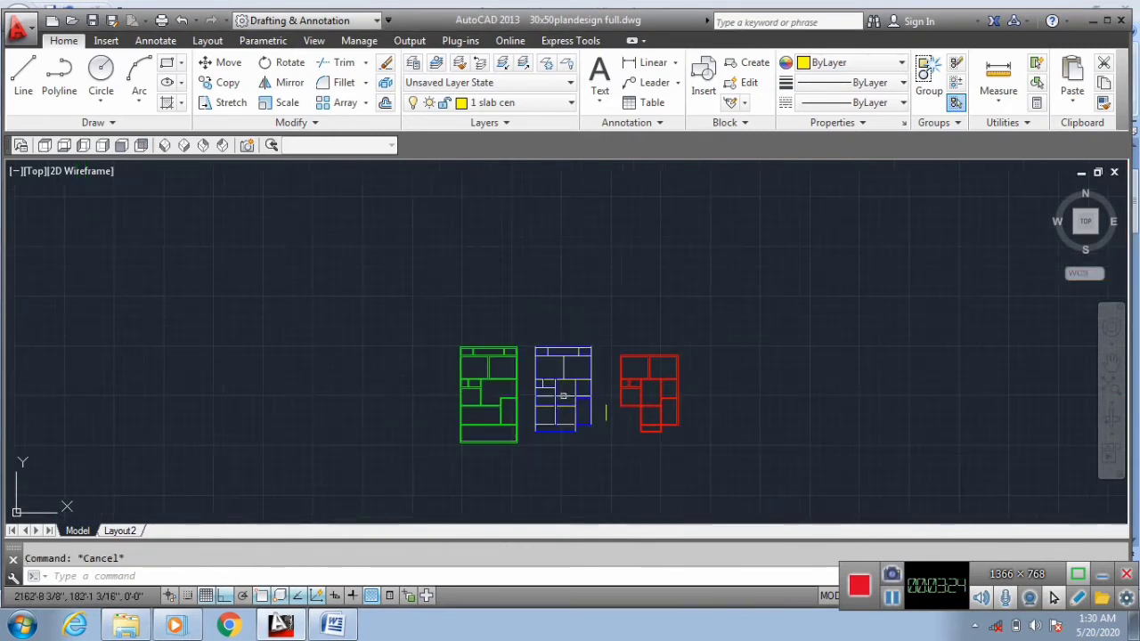
scroll(572, 441, up, 3)
scroll(562, 442, up, 3)
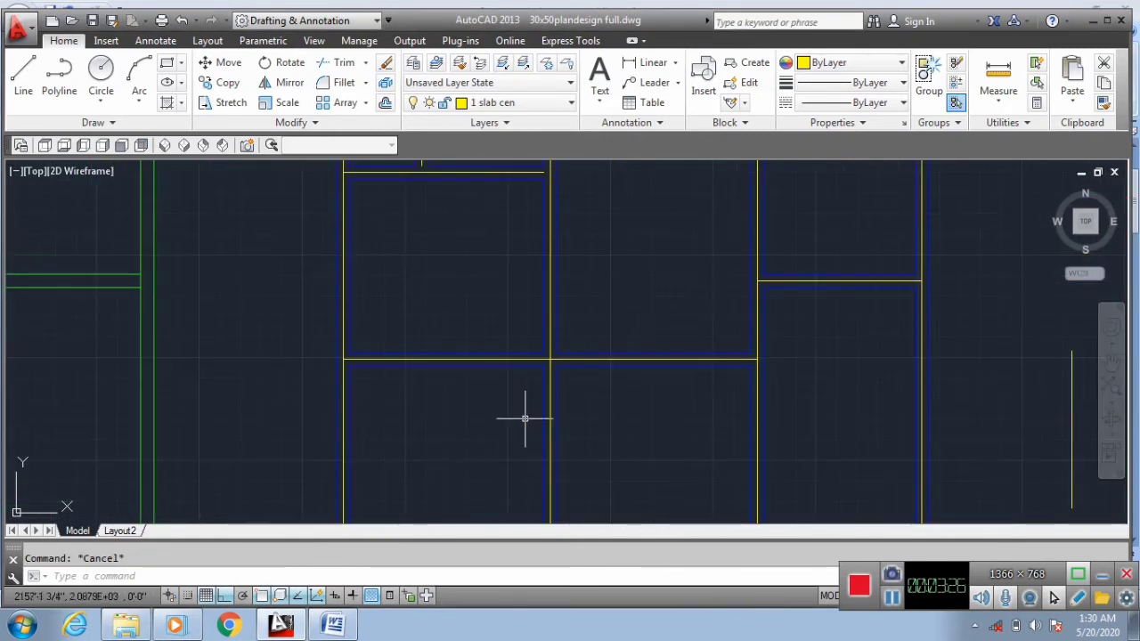
scroll(526, 415, down, 2)
scroll(526, 414, up, 4)
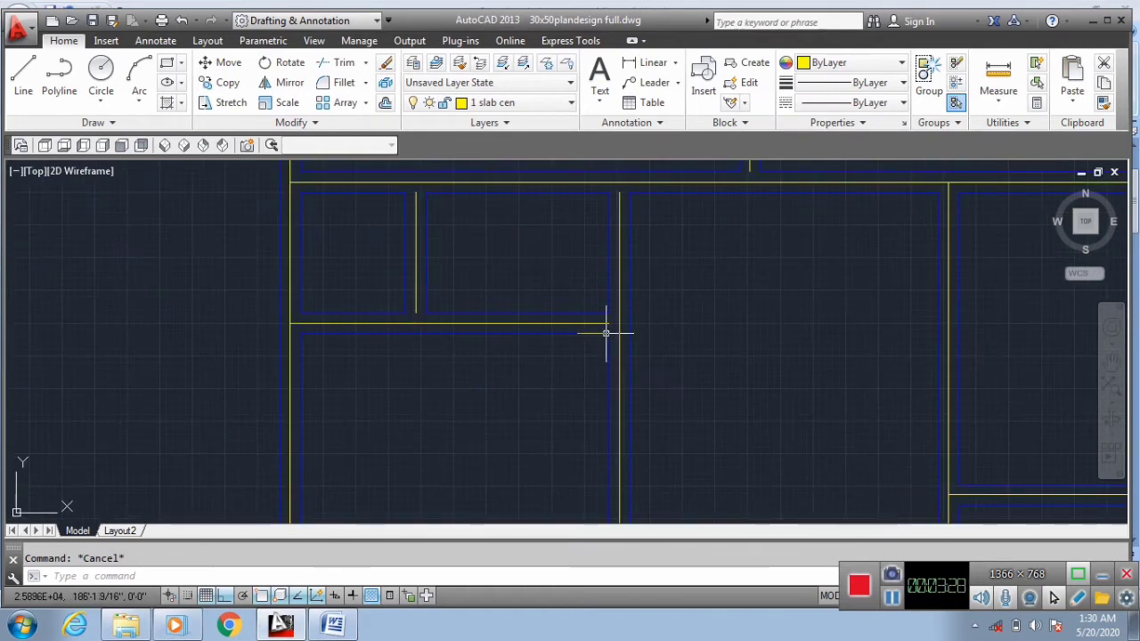
scroll(623, 327, up, 4)
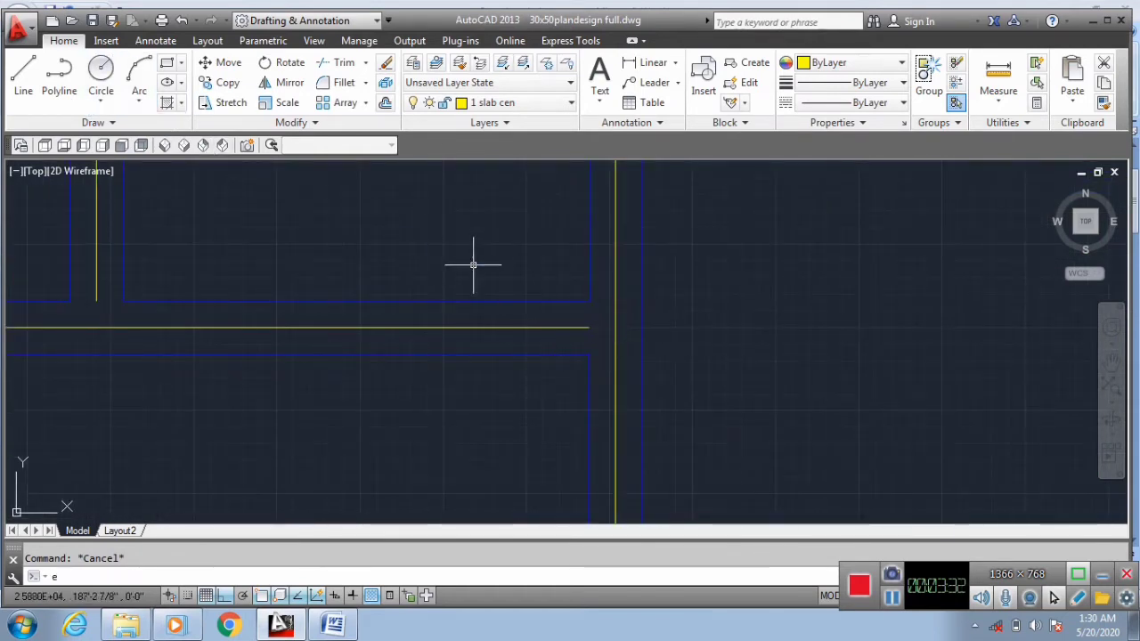
text(x)
key(Return)
click(613, 265)
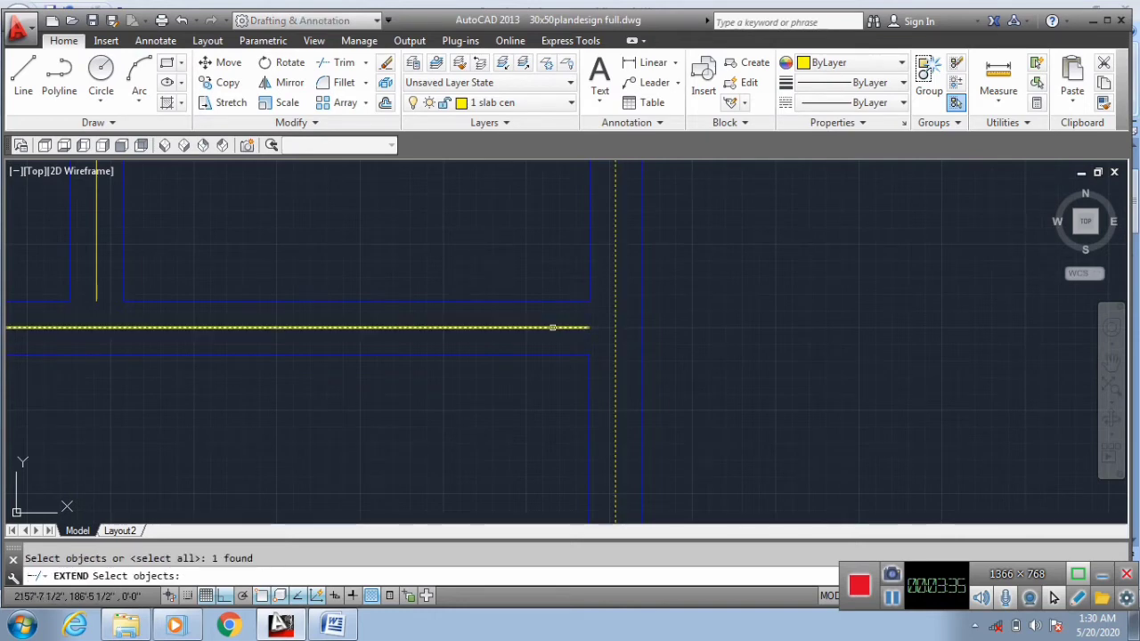
key(Return)
click(552, 328)
scroll(545, 361, down, 2)
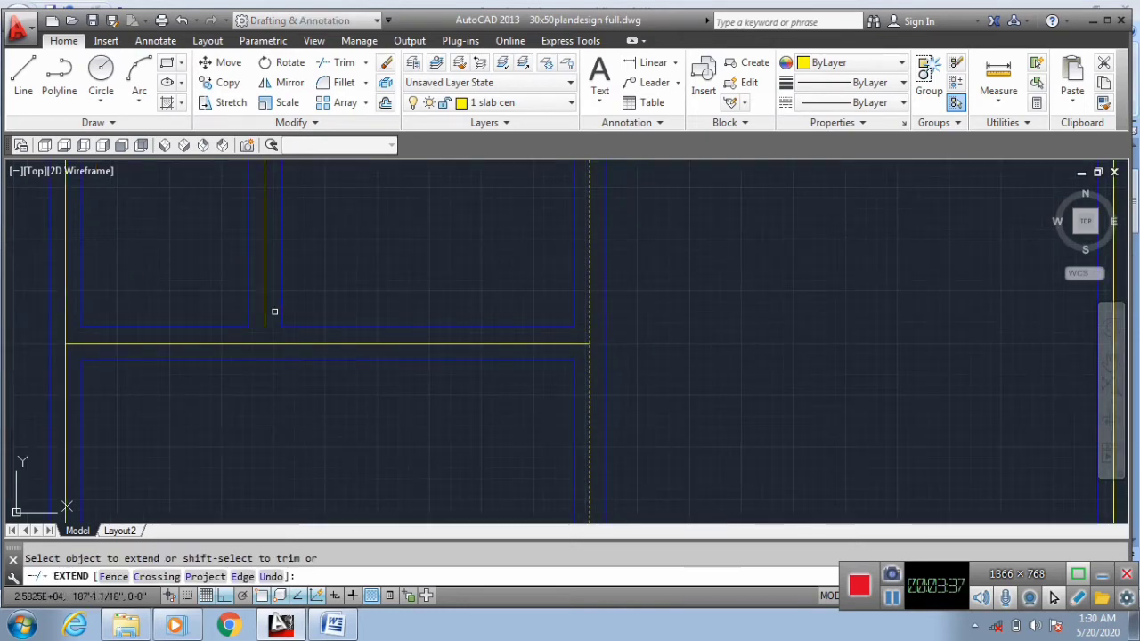
key(Return)
key(Return)
click(263, 341)
click(268, 315)
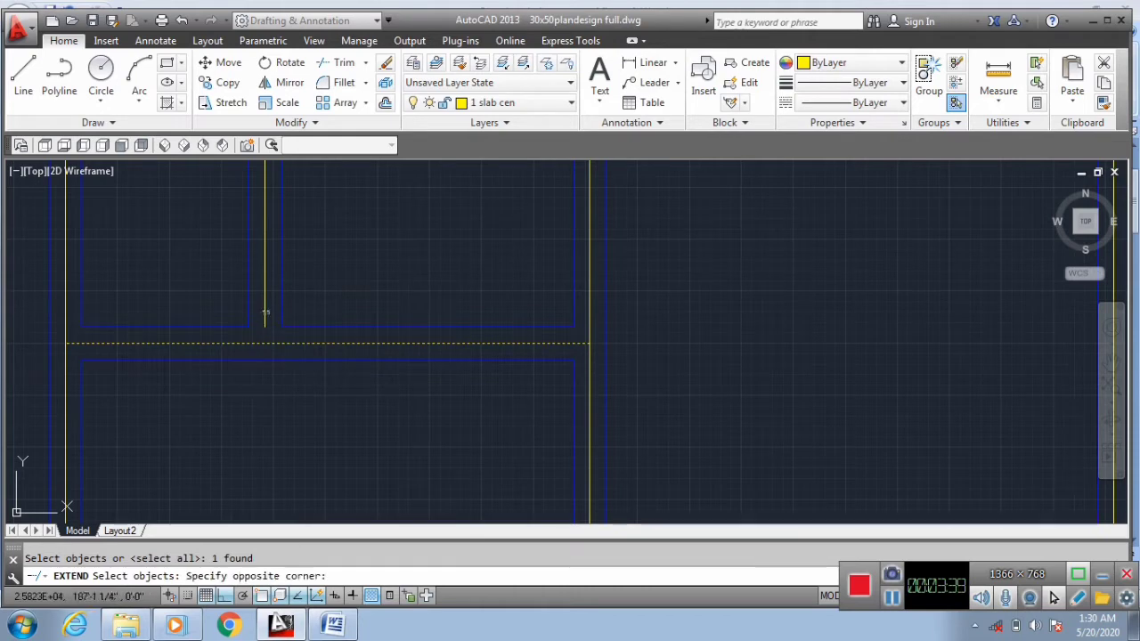
click(262, 318)
click(264, 319)
key(Escape)
Using all objects as boundaries, extend the small rooms' lower centre line to the left outer beam edge and their partition centre line down to it.
key(Return)
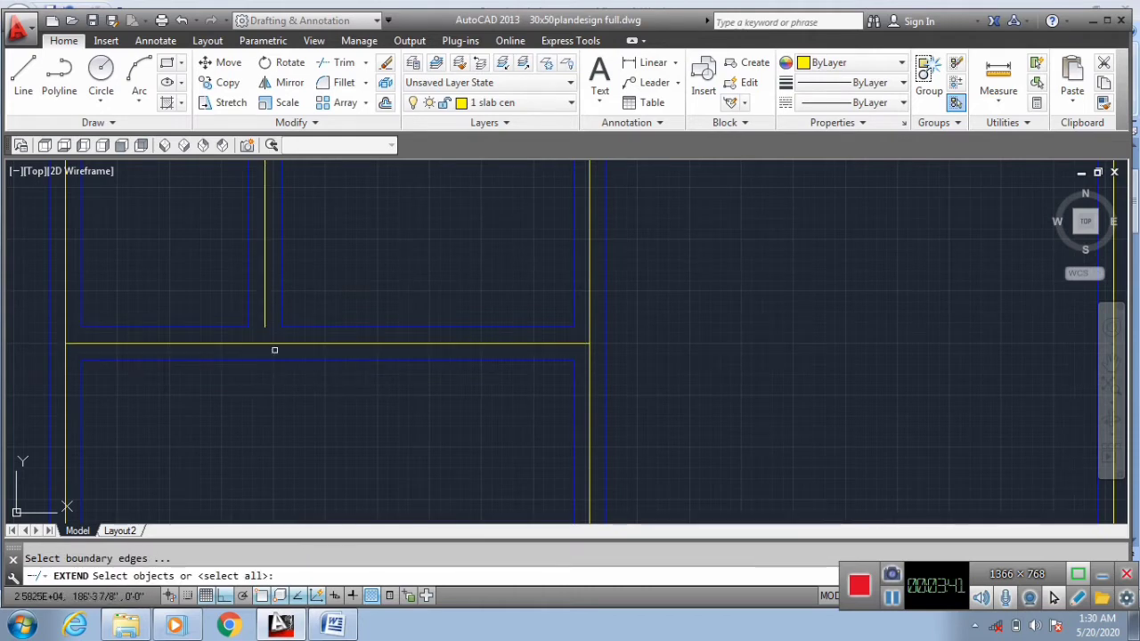
key(Return)
click(277, 342)
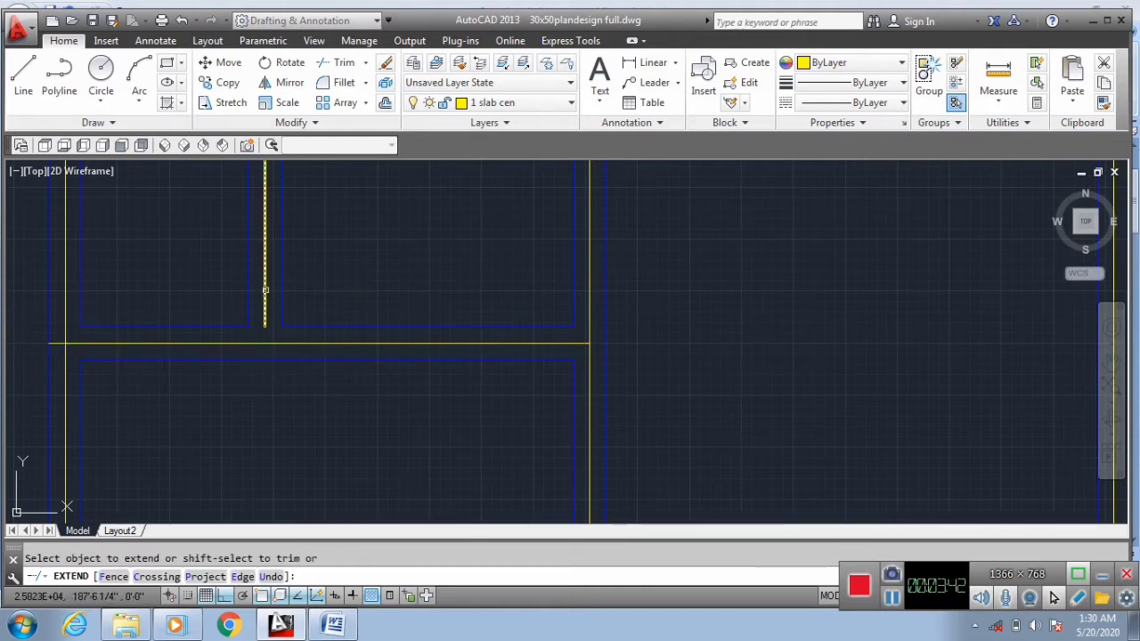
Extend the small rooms' partition centre line and the vertical centre line to their right up to the horizontal beam centre line above.
scroll(271, 413, down, 2)
scroll(374, 312, up, 1)
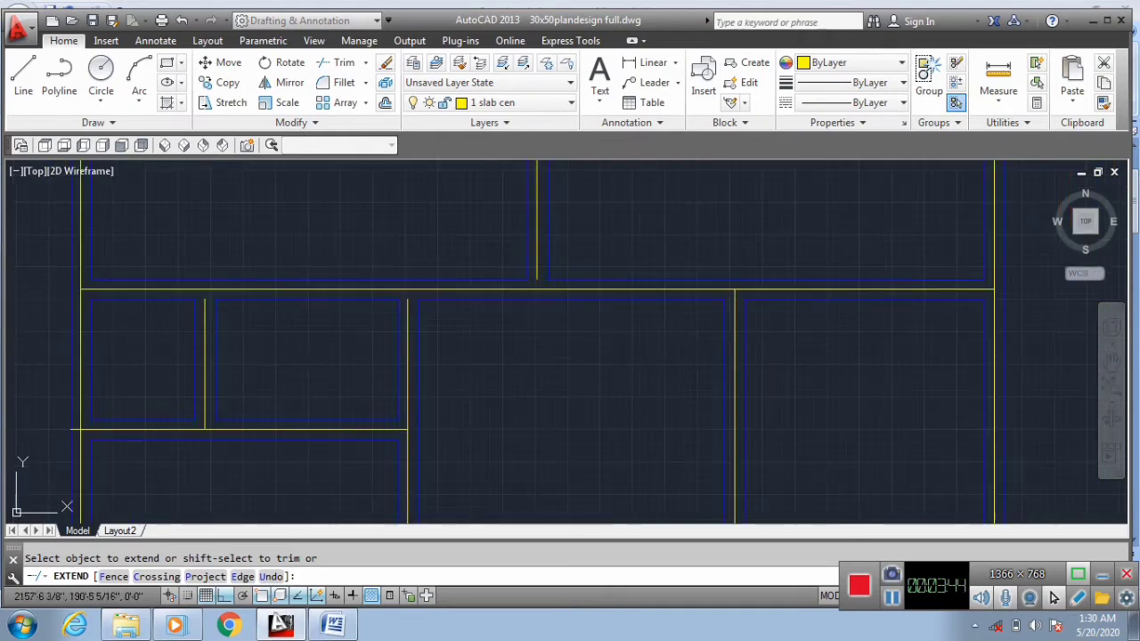
scroll(238, 292, up, 1)
key(Return)
key(Return)
click(245, 285)
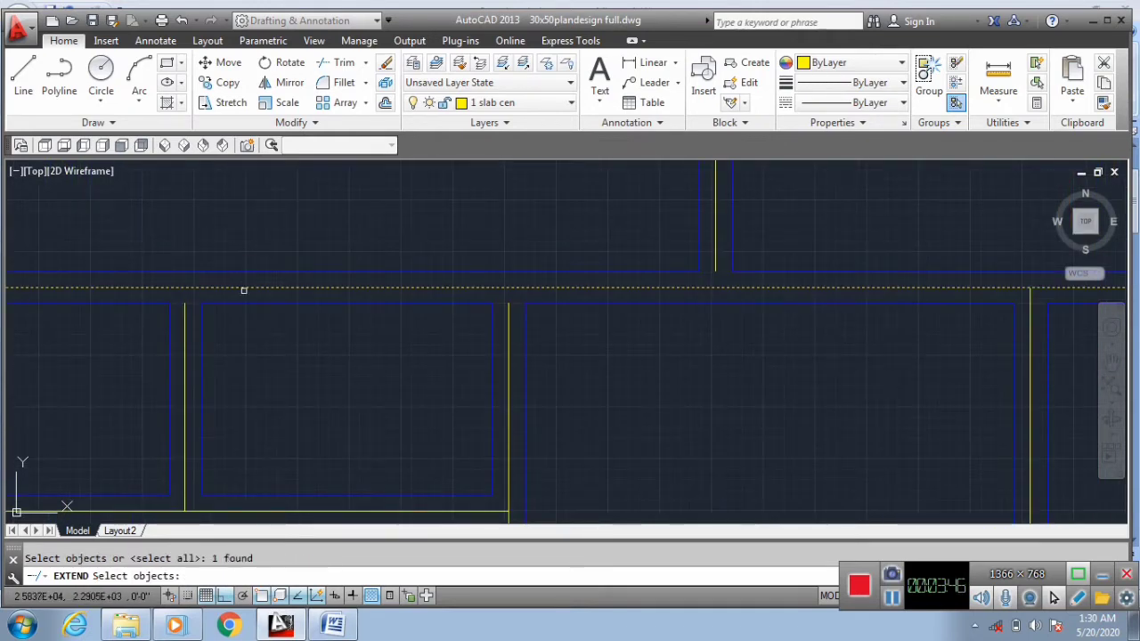
key(Return)
click(185, 321)
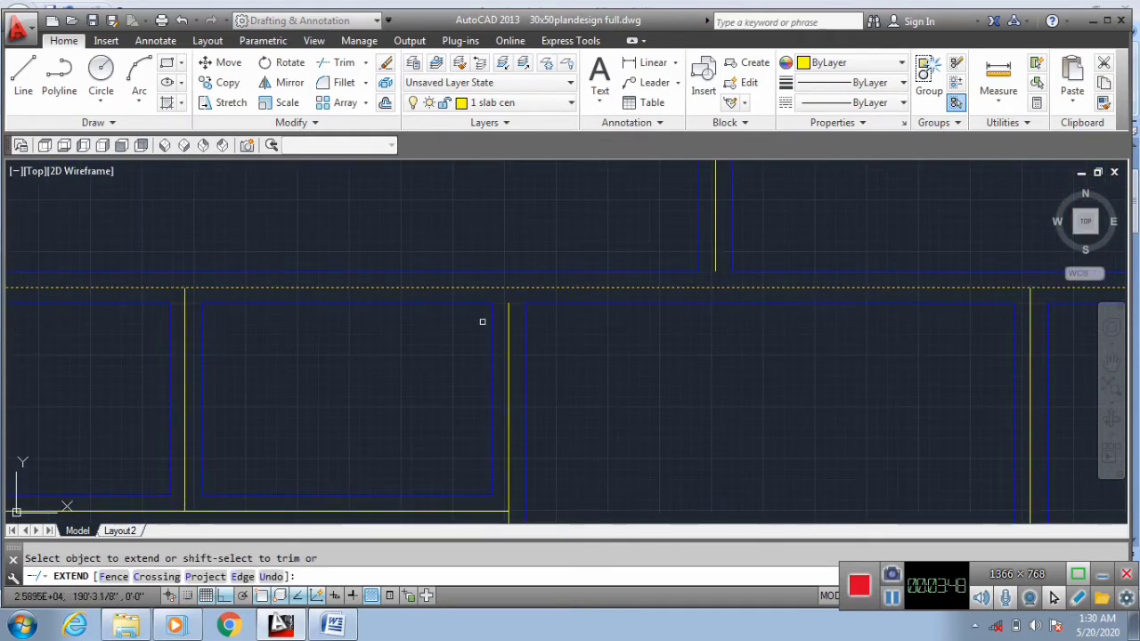
click(509, 310)
Extend the centre line dividing the two large upper rooms down to the same horizontal beam centre line.
scroll(512, 320, down, 3)
scroll(518, 315, up, 4)
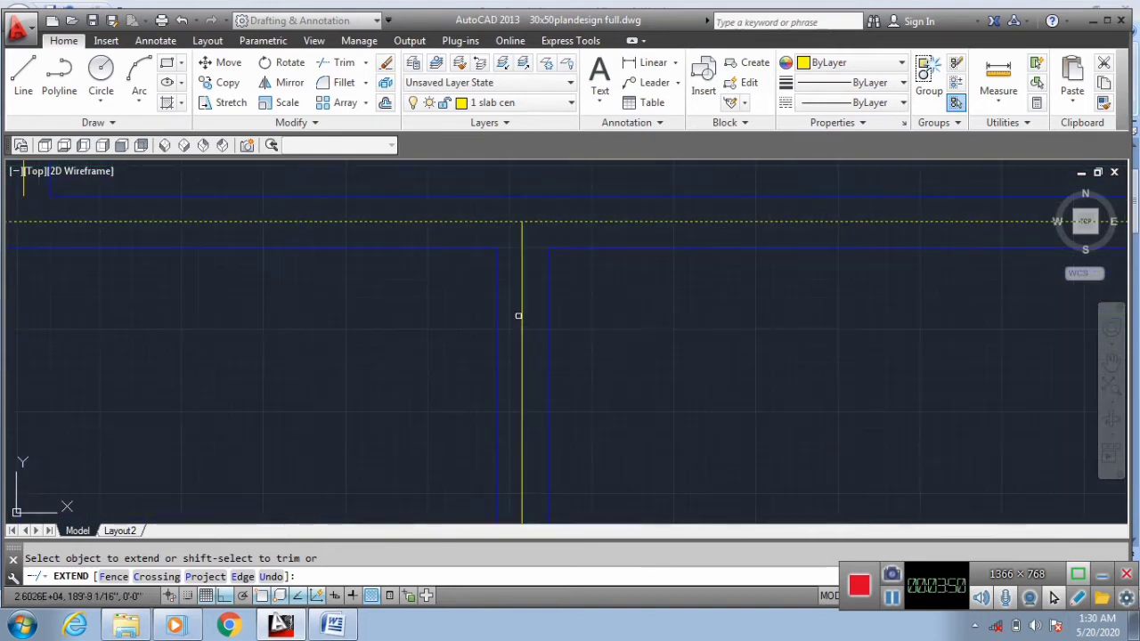
scroll(518, 315, down, 2)
scroll(410, 267, down, 1)
scroll(365, 255, up, 2)
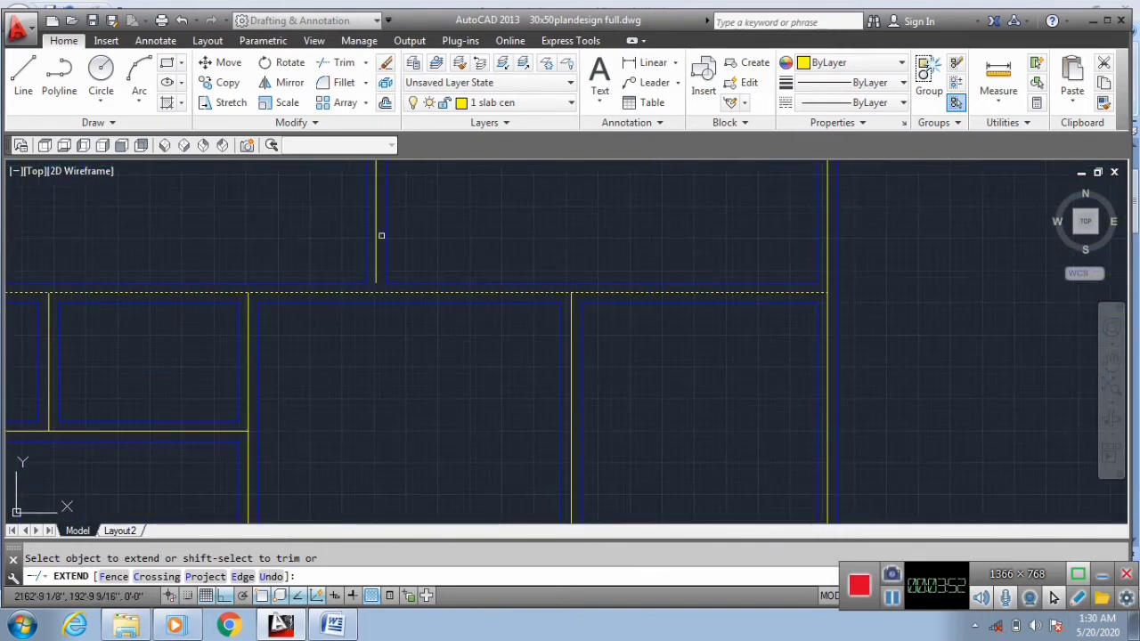
click(381, 235)
click(374, 279)
scroll(397, 353, down, 2)
scroll(387, 290, down, 1)
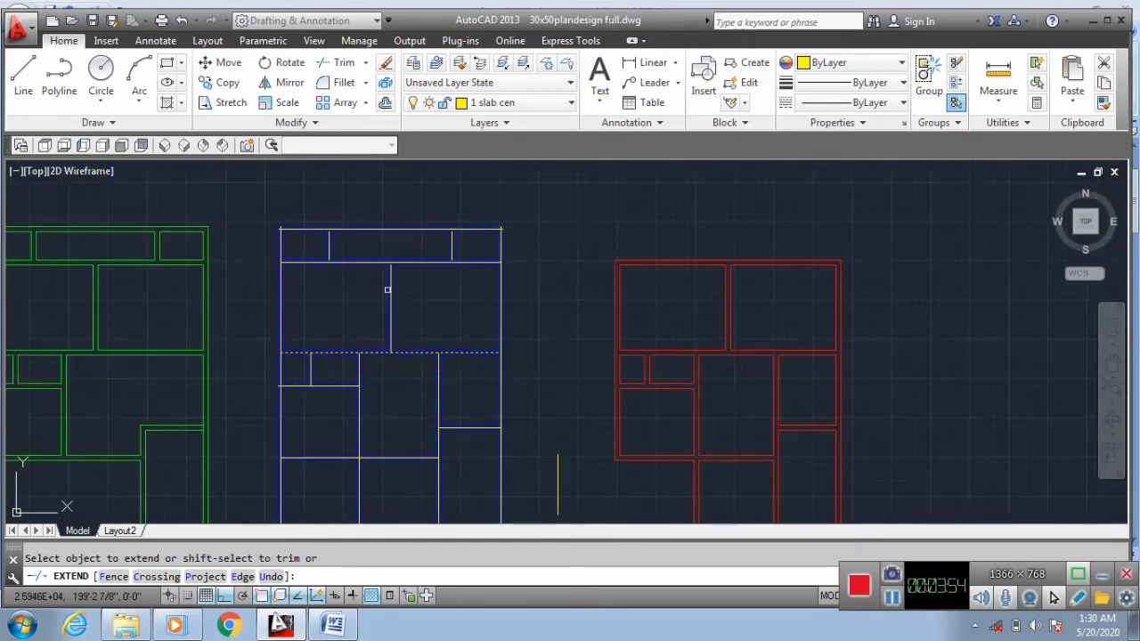
Extend the large rooms' dividing centre line up to the next horizontal centre line, and the left short vertical centre line down to it.
scroll(387, 289, up, 3)
key(Return)
key(Return)
click(407, 323)
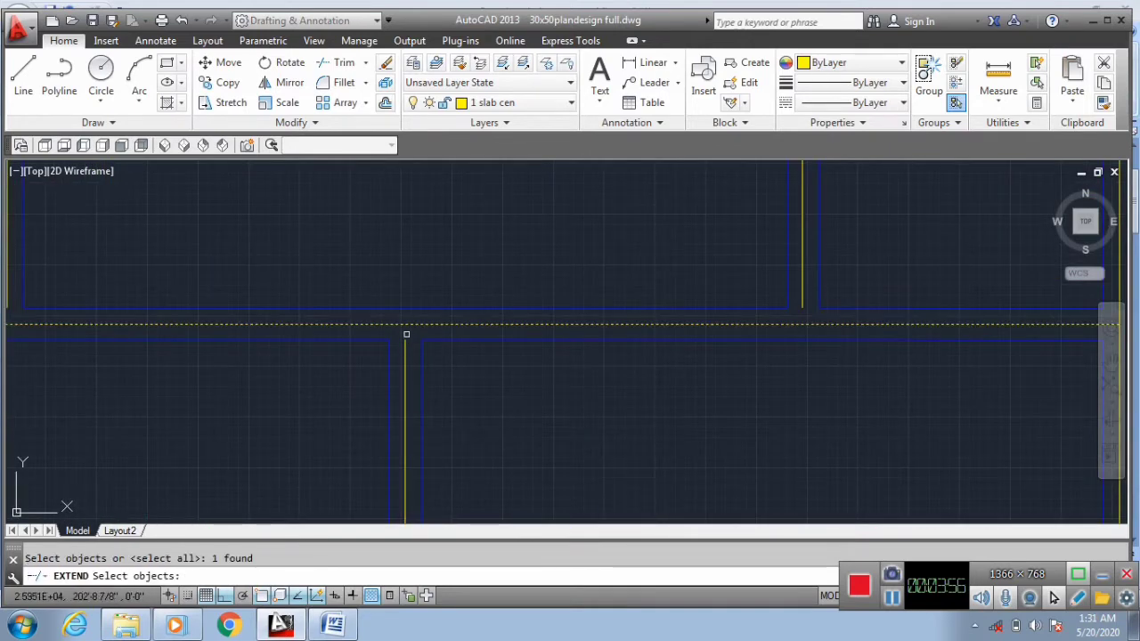
key(Return)
scroll(405, 348, down, 2)
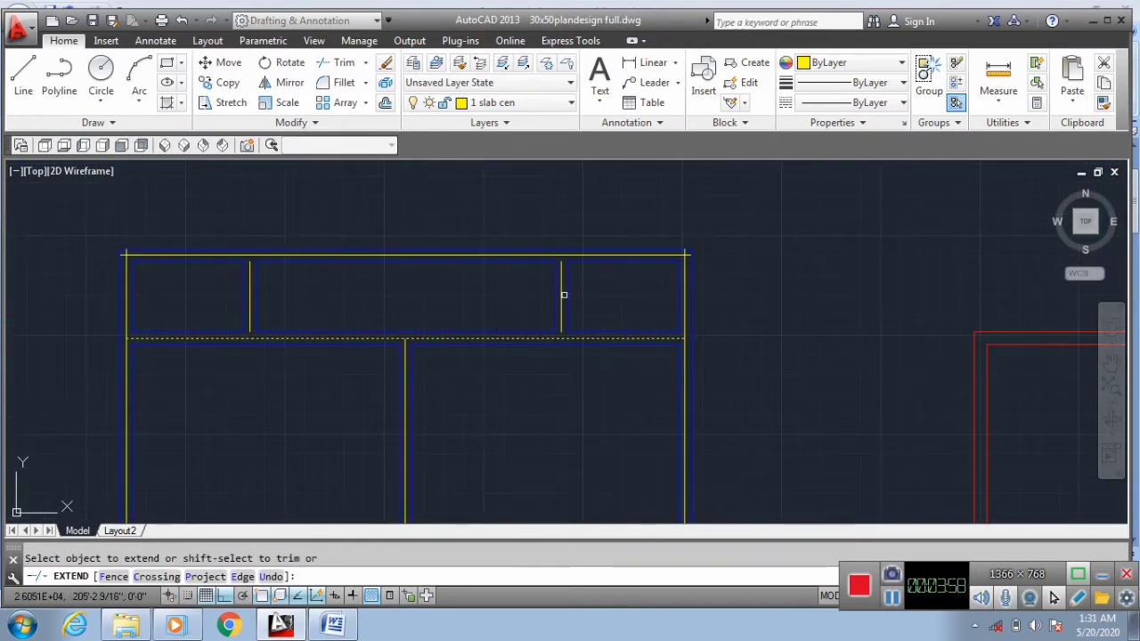
scroll(254, 311, up, 4)
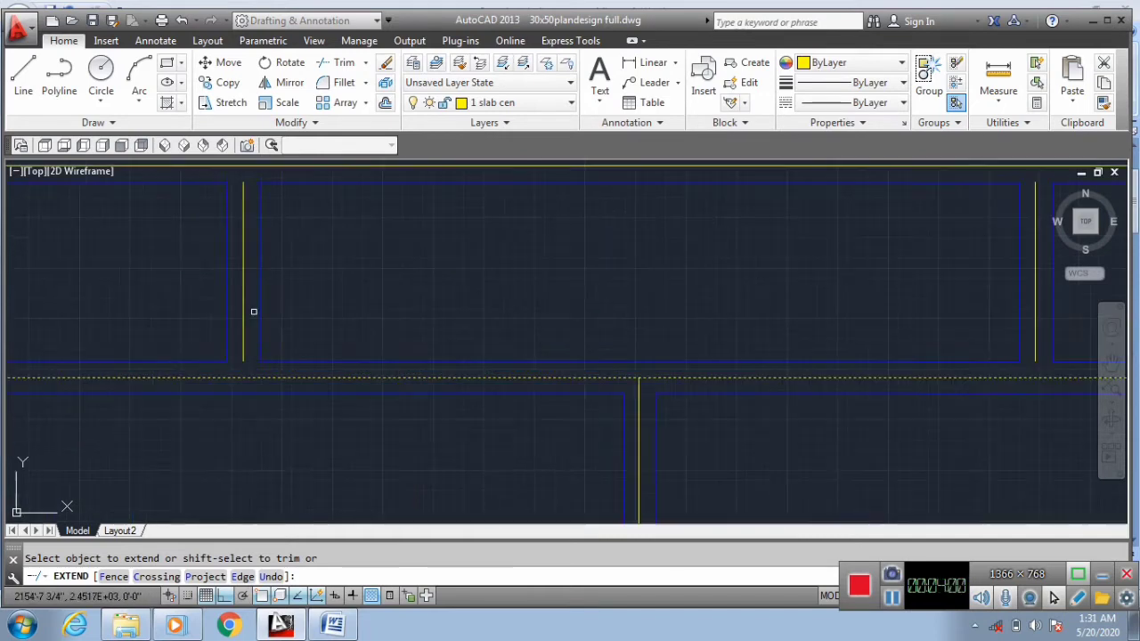
click(246, 304)
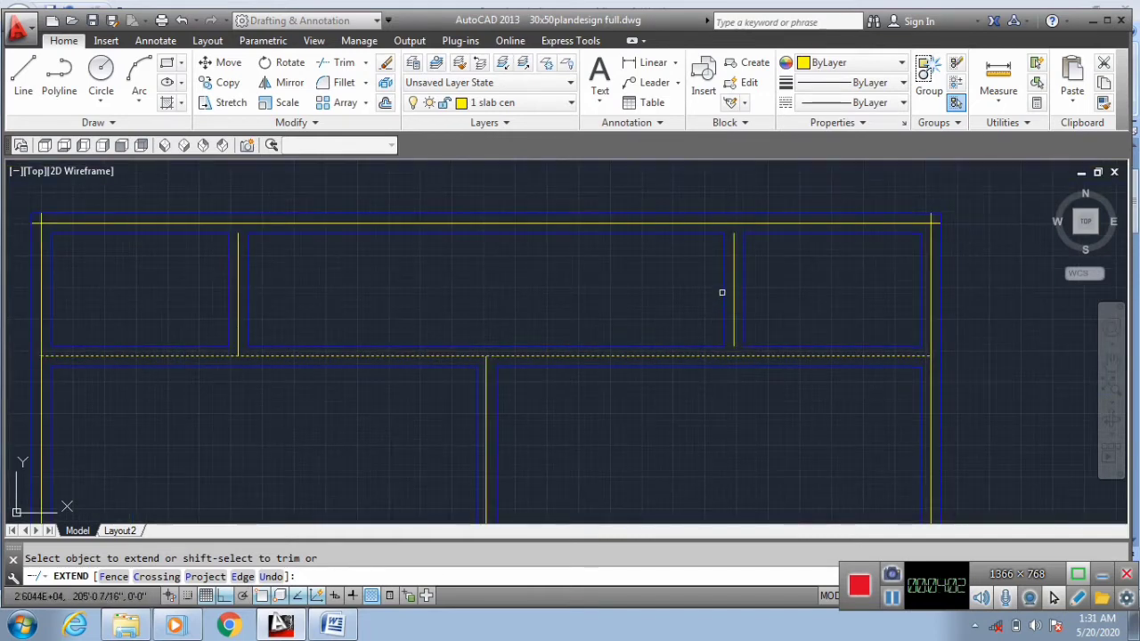
Extend the right short vertical centre line of the uppermost room strip down to the horizontal centre line below it.
scroll(721, 292, up, 6)
click(746, 272)
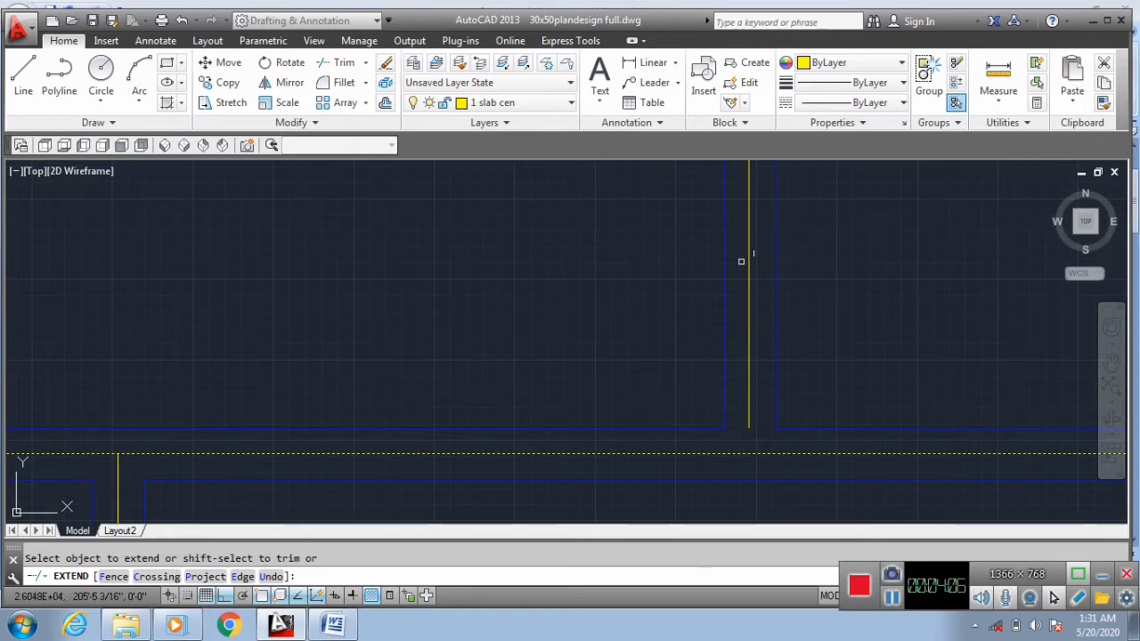
scroll(704, 323, down, 3)
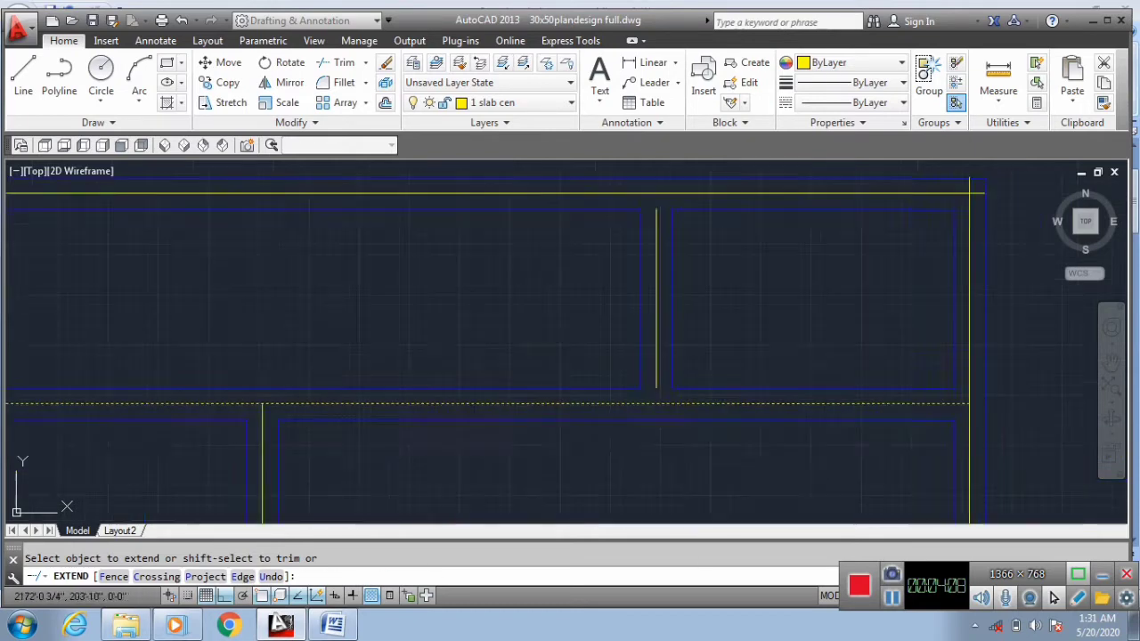
scroll(635, 402, up, 3)
key(Escape)
key(Return)
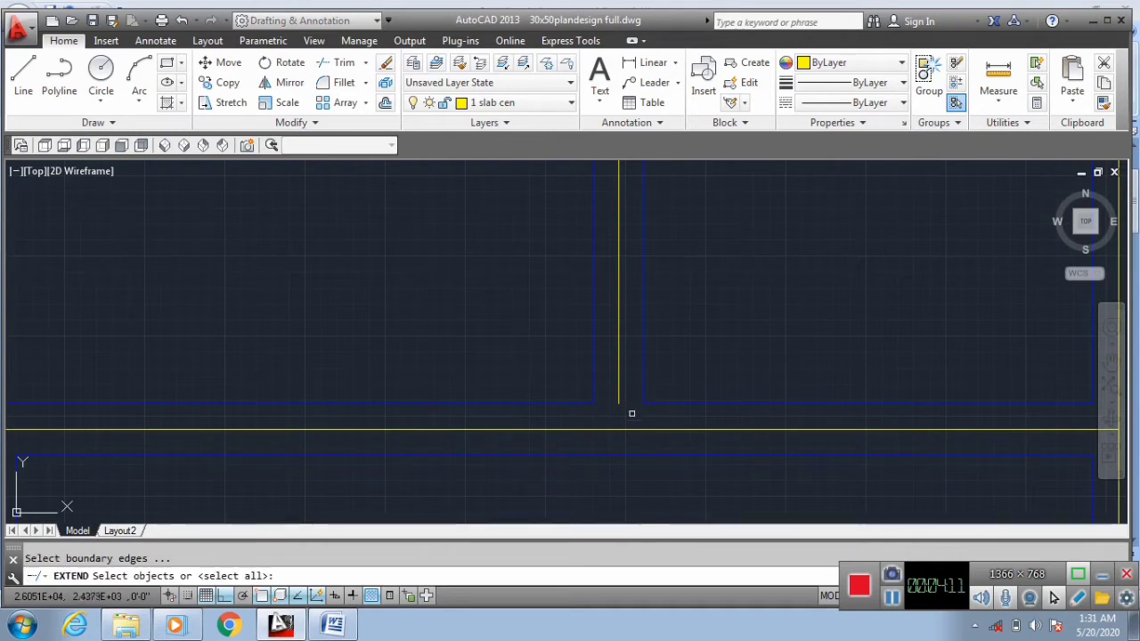
click(637, 425)
click(635, 433)
key(Return)
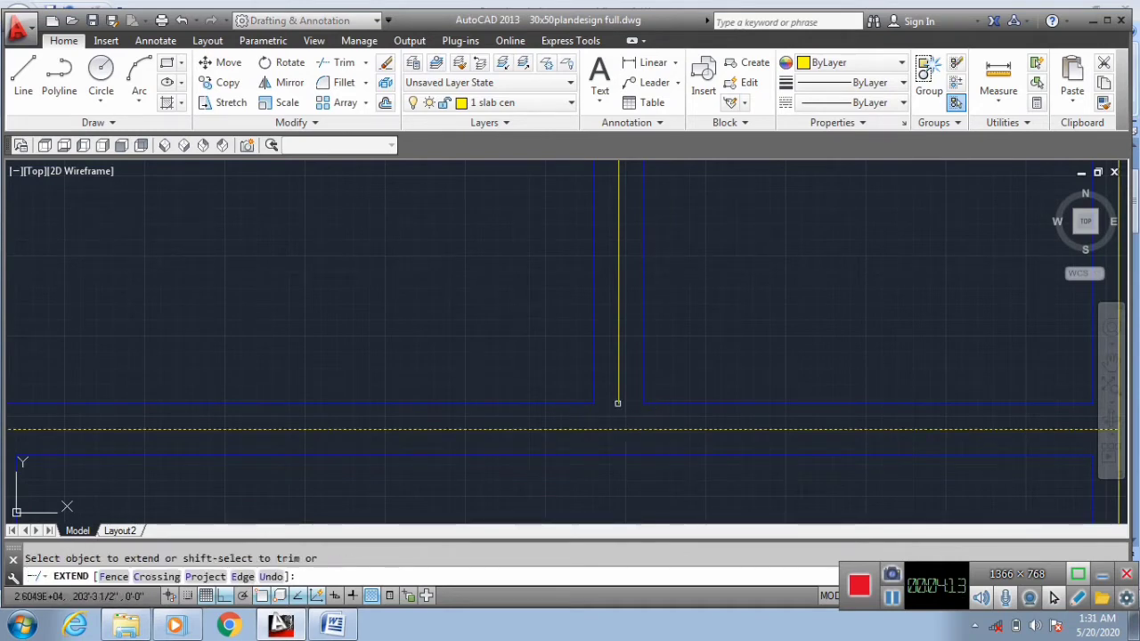
click(624, 375)
scroll(614, 374, down, 3)
scroll(585, 463, up, 3)
key(Escape)
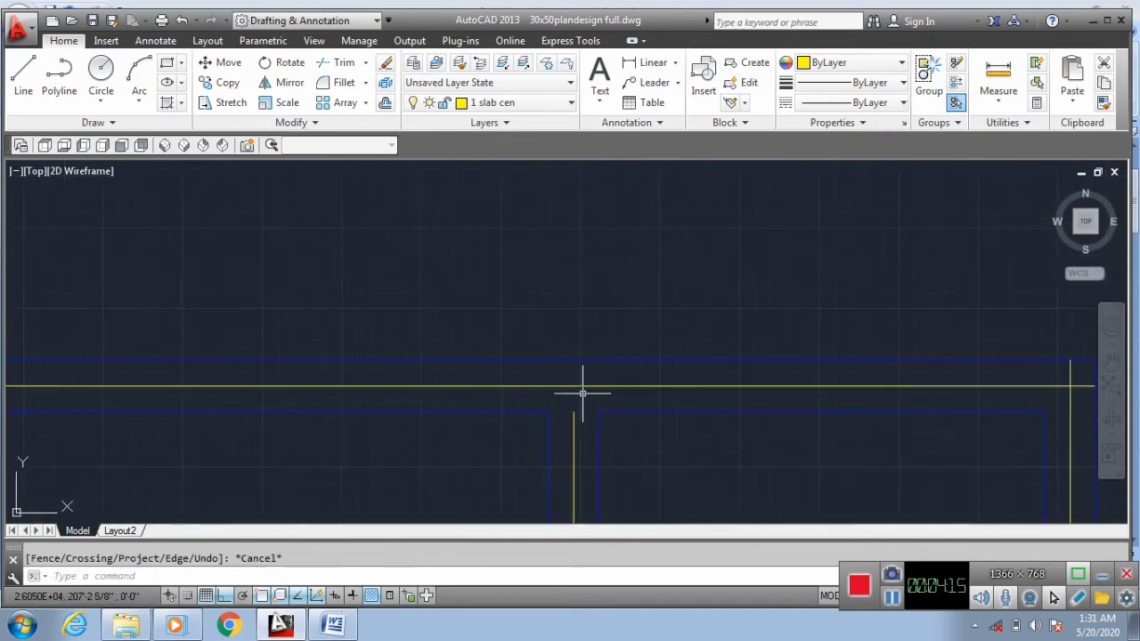
Extend both short vertical centre lines of the uppermost room strip up to the uppermost beam's centre line.
key(Return)
click(579, 385)
key(Return)
click(570, 423)
click(574, 392)
scroll(574, 392, down, 3)
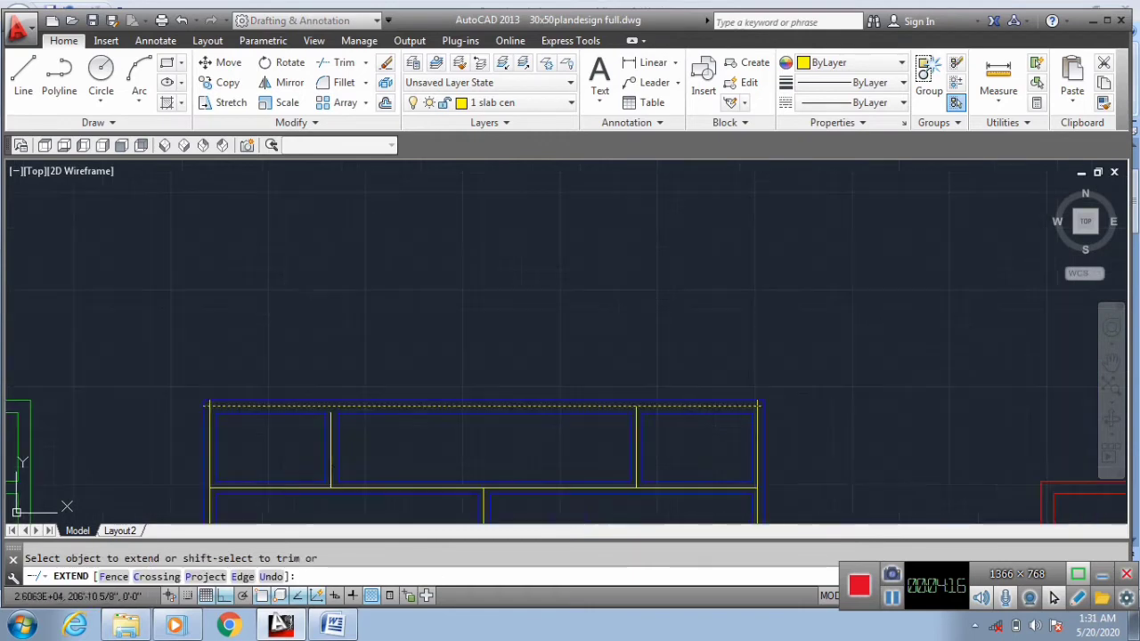
scroll(319, 411, up, 8)
click(437, 388)
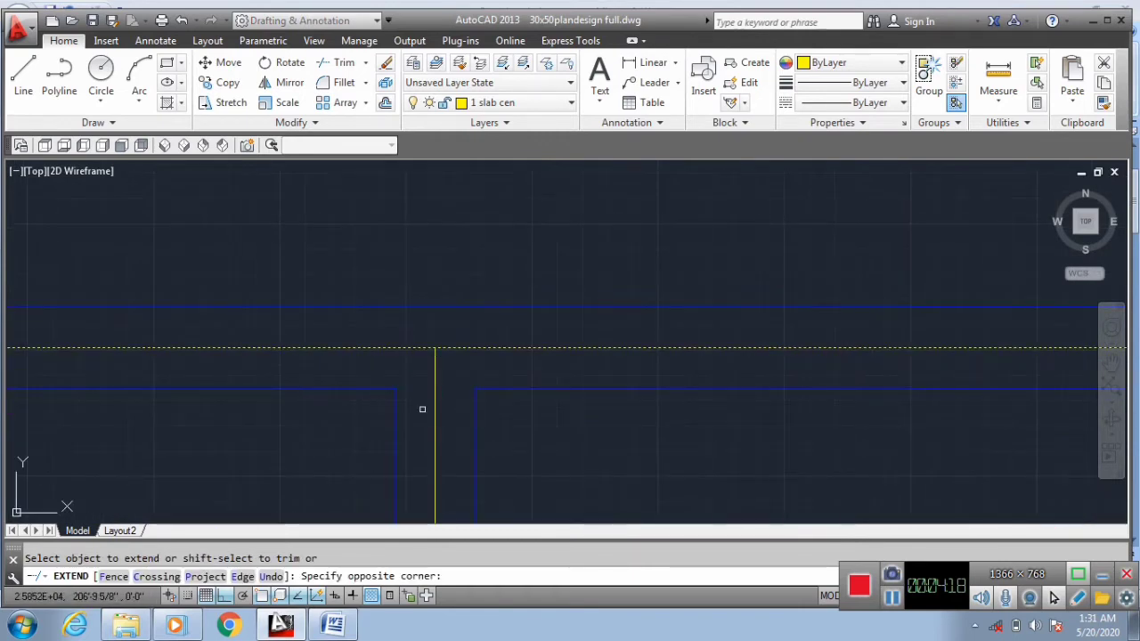
click(420, 407)
scroll(437, 367, down, 3)
key(Escape)
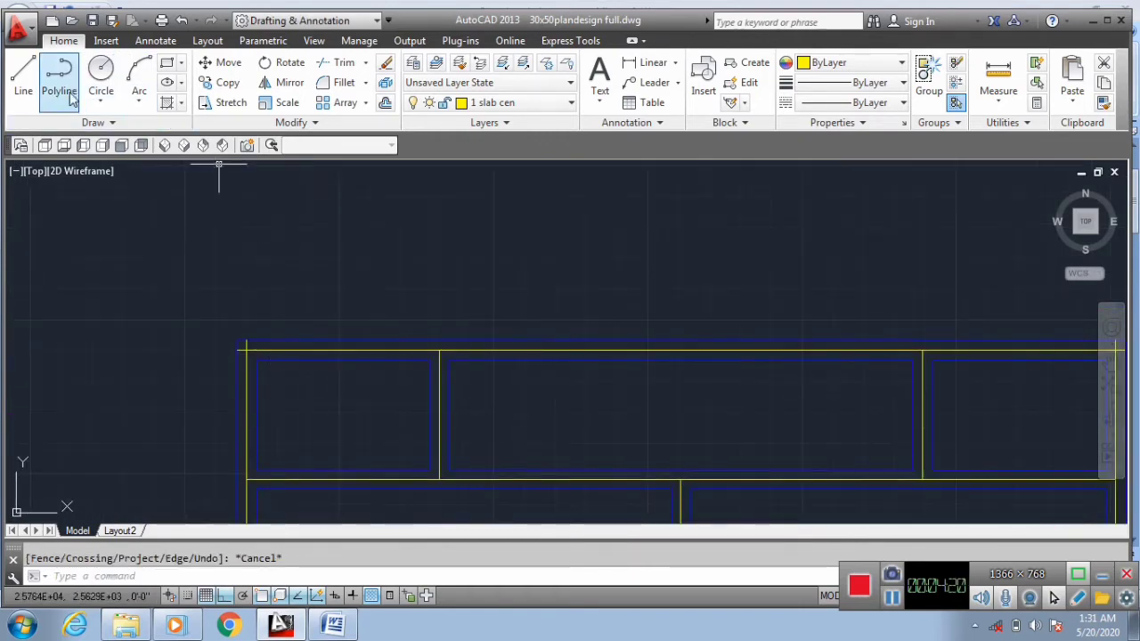
Fillet the left and right outer vertical centre lines with the uppermost centre line to close both upper corners of the layout.
click(331, 81)
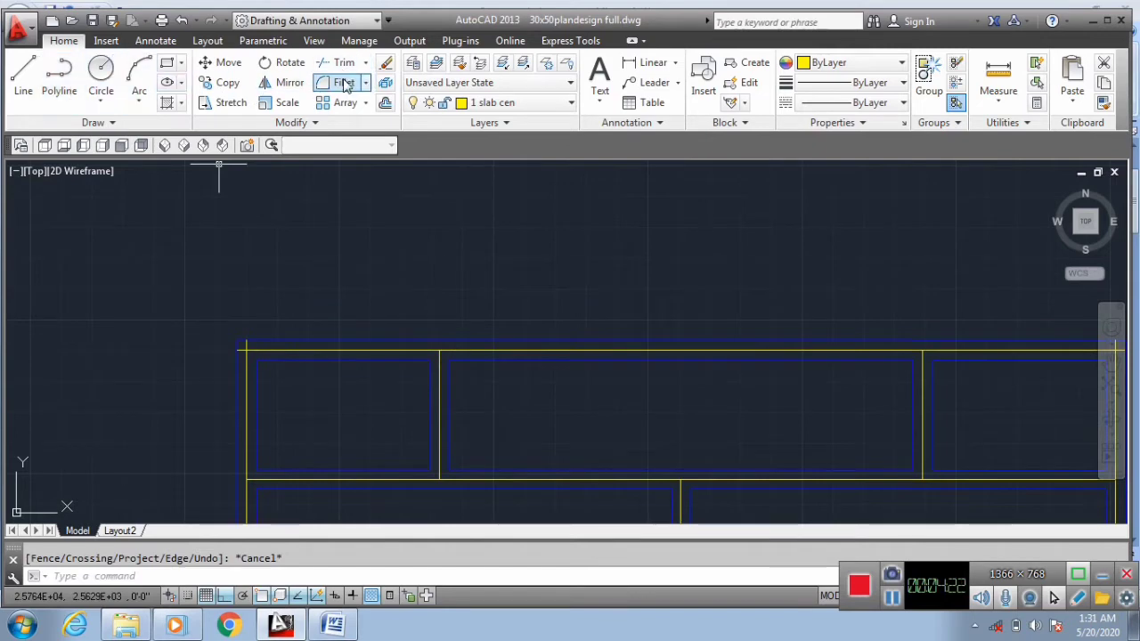
click(245, 385)
click(318, 352)
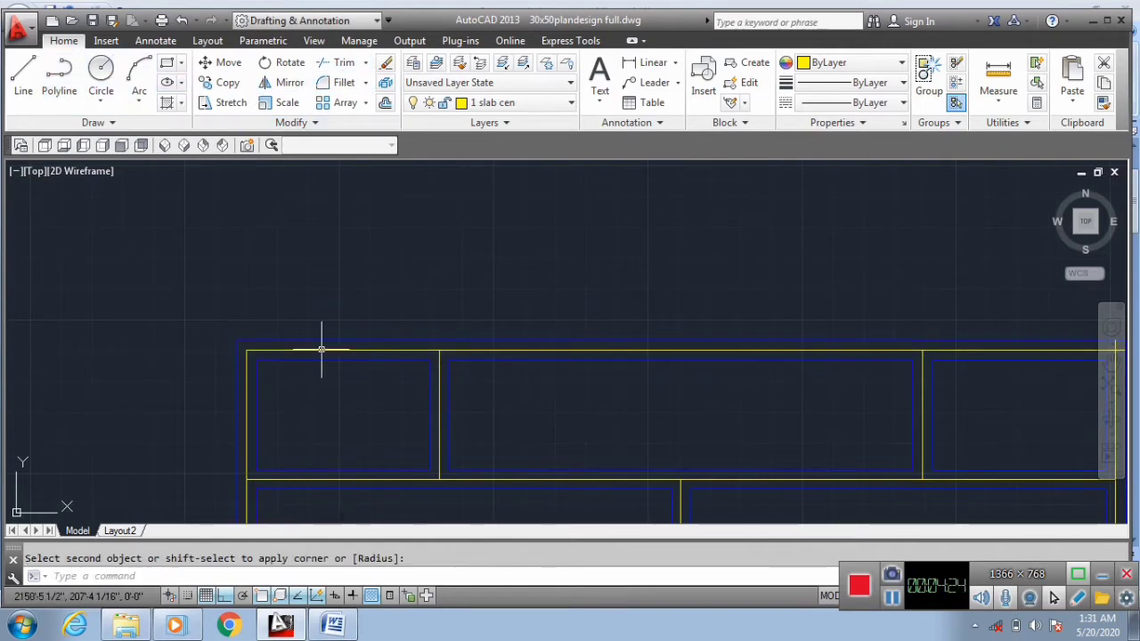
scroll(411, 392, down, 3)
scroll(427, 378, up, 3)
key(Return)
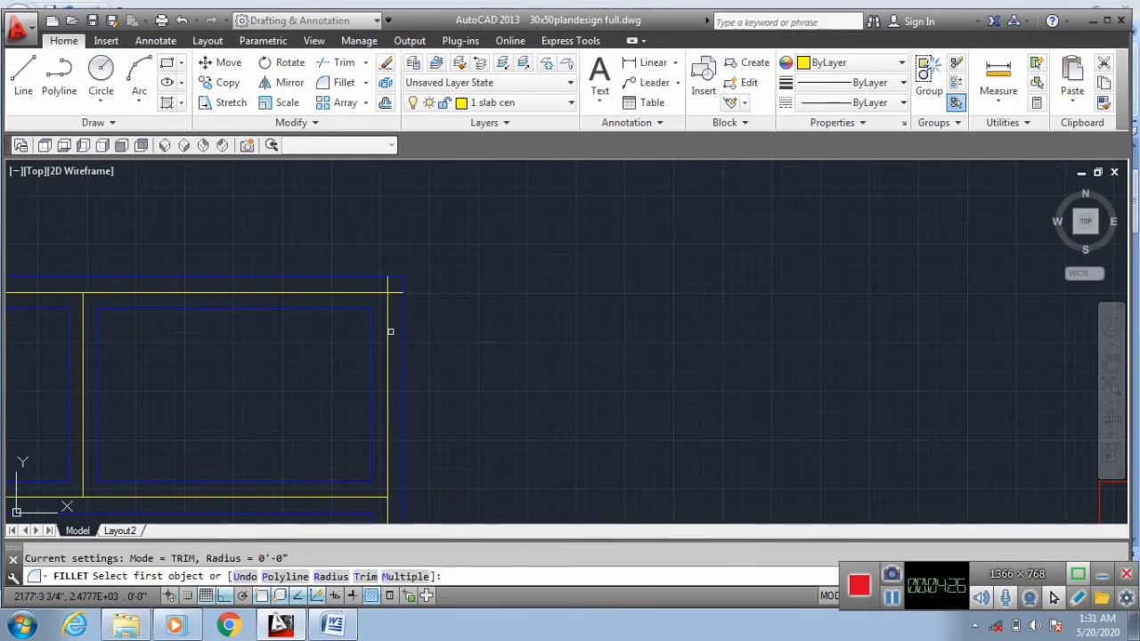
click(386, 323)
click(246, 292)
scroll(555, 323, down, 3)
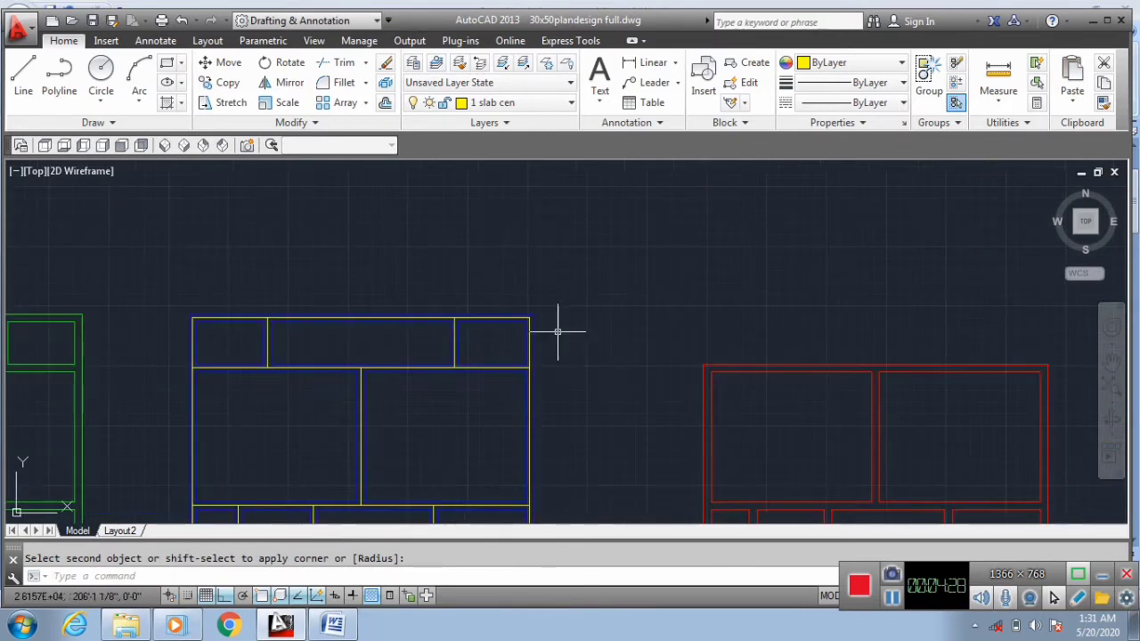
Trim the end of the small rooms' lower centre line that overhangs the left outer centre line.
scroll(212, 362, up, 3)
scroll(497, 392, down, 2)
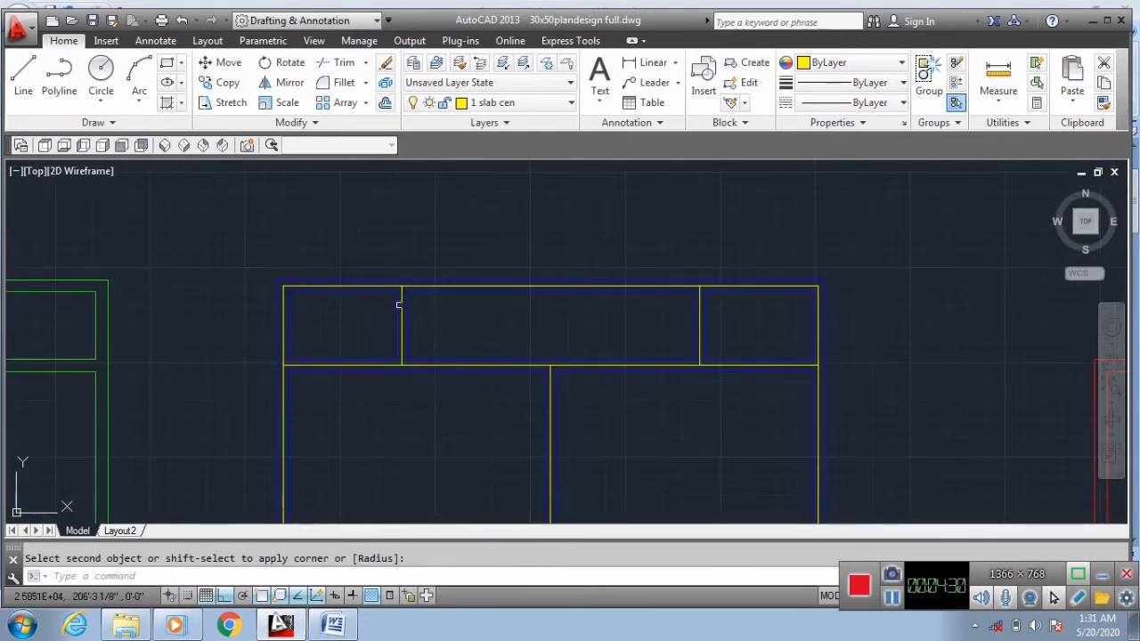
scroll(511, 454, down, 2)
scroll(458, 395, up, 3)
scroll(445, 405, down, 3)
scroll(426, 413, up, 2)
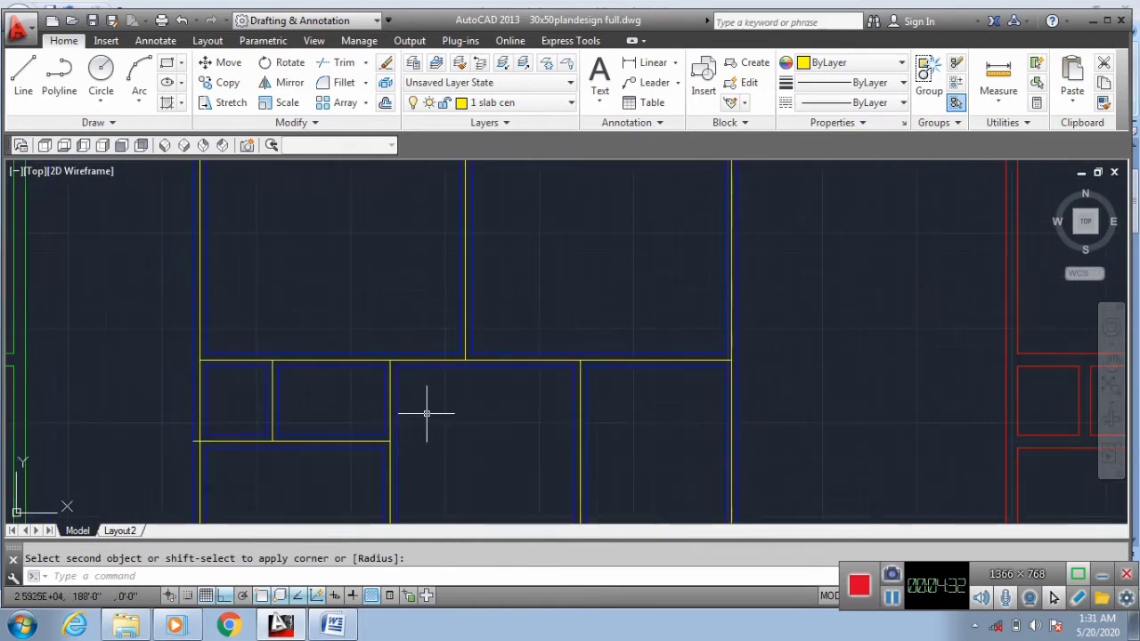
scroll(147, 432, up, 2)
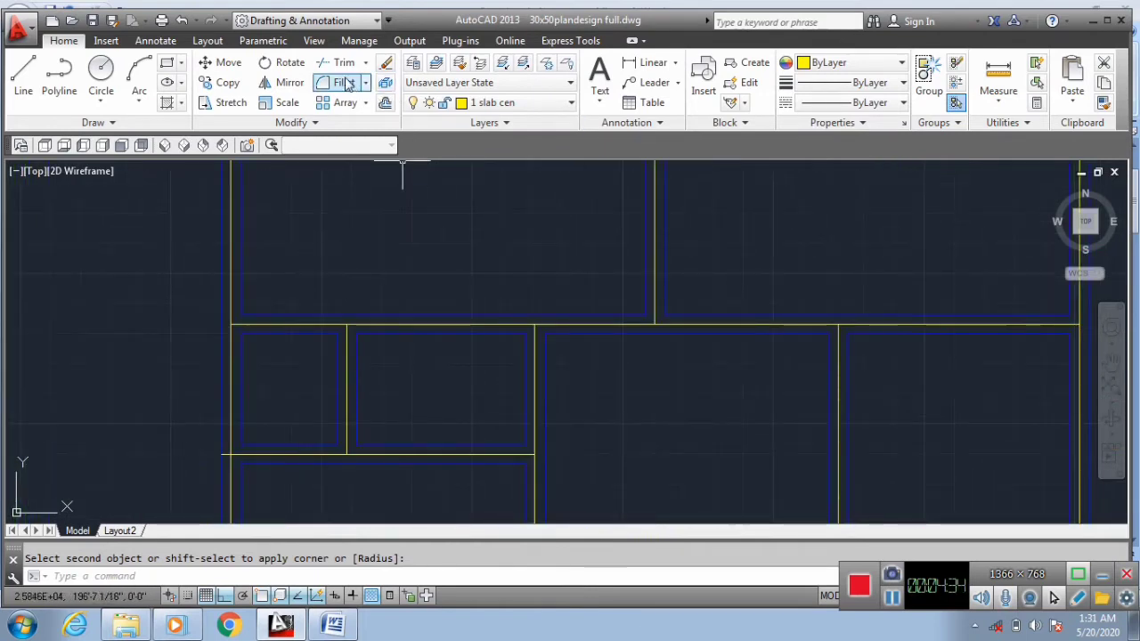
key(Escape)
text(tr)
key(Return)
scroll(223, 464, up, 2)
key(Return)
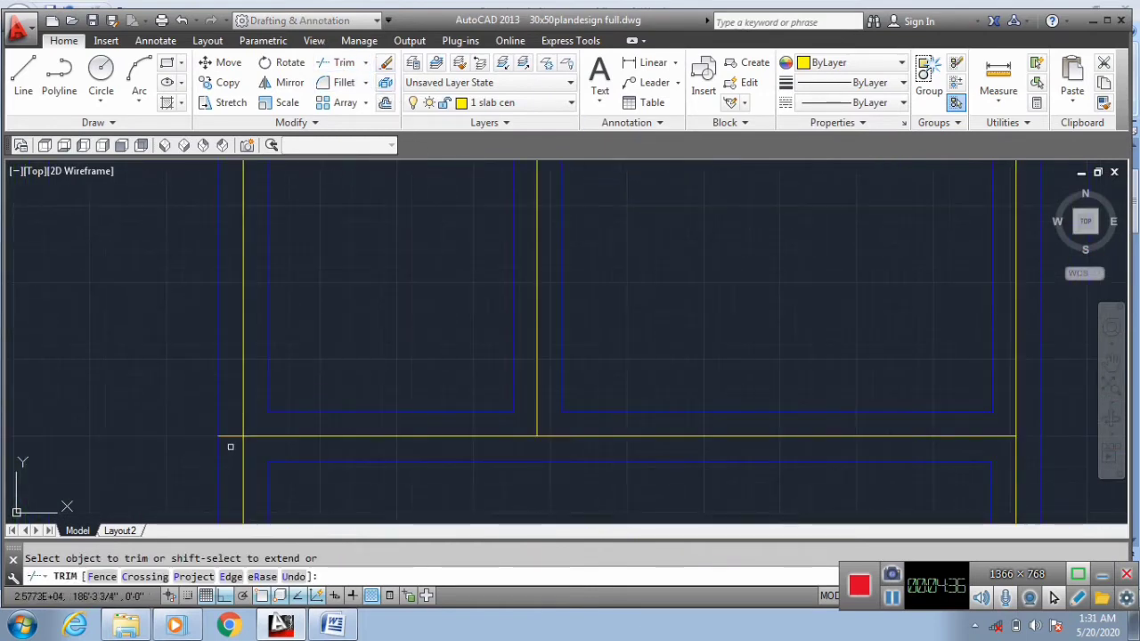
click(227, 441)
Examine the centre-line joints in the middle and lower parts of the first slab layout for gaps and overhangs.
scroll(263, 324, down, 2)
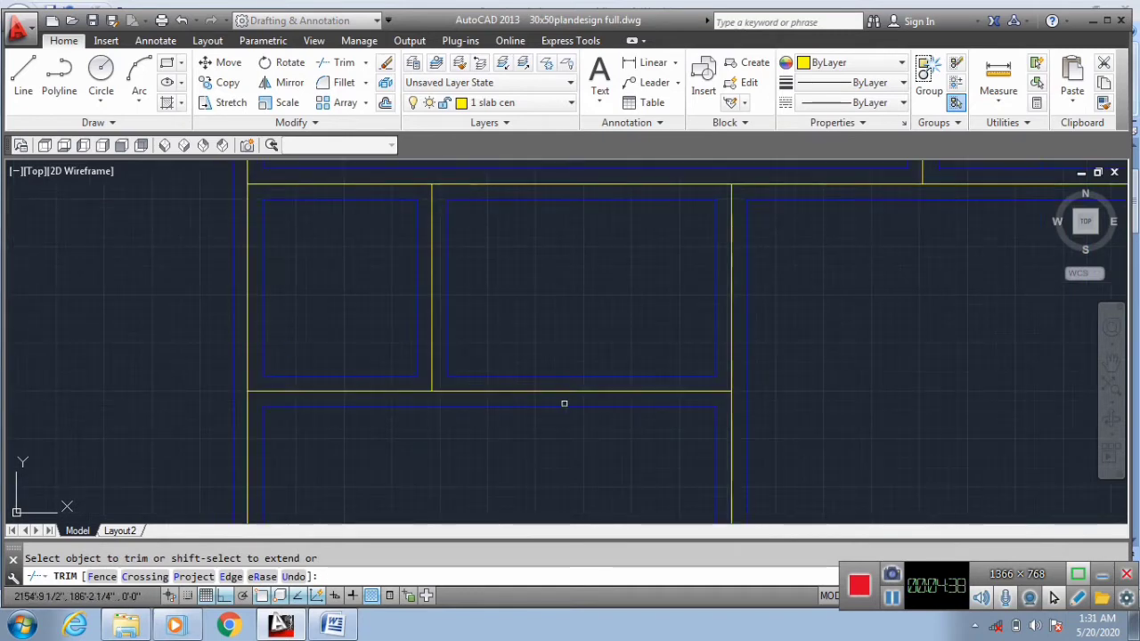
scroll(496, 241, up, 2)
scroll(705, 311, down, 3)
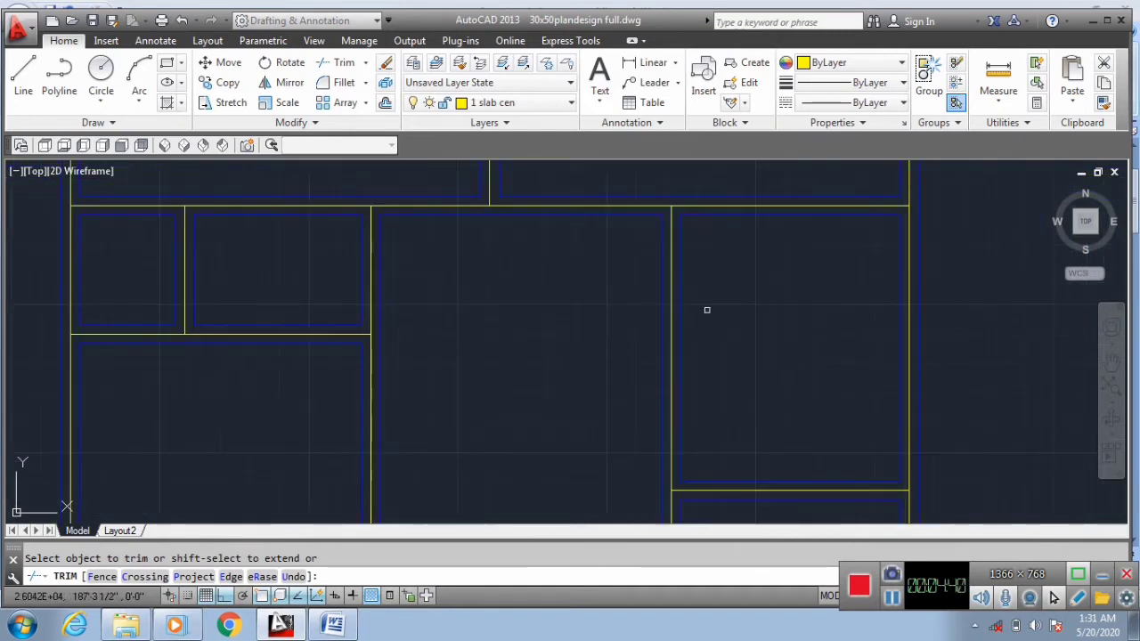
scroll(569, 312, up, 1)
scroll(641, 259, down, 3)
scroll(137, 330, up, 3)
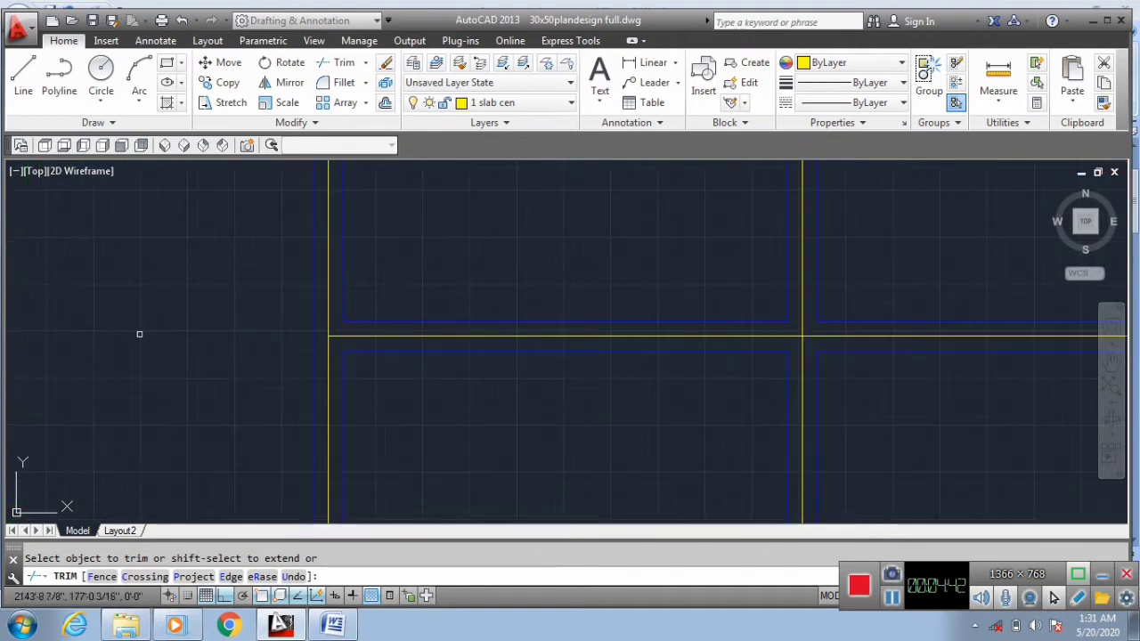
scroll(255, 335, down, 2)
scroll(544, 186, up, 2)
scroll(326, 394, up, 1)
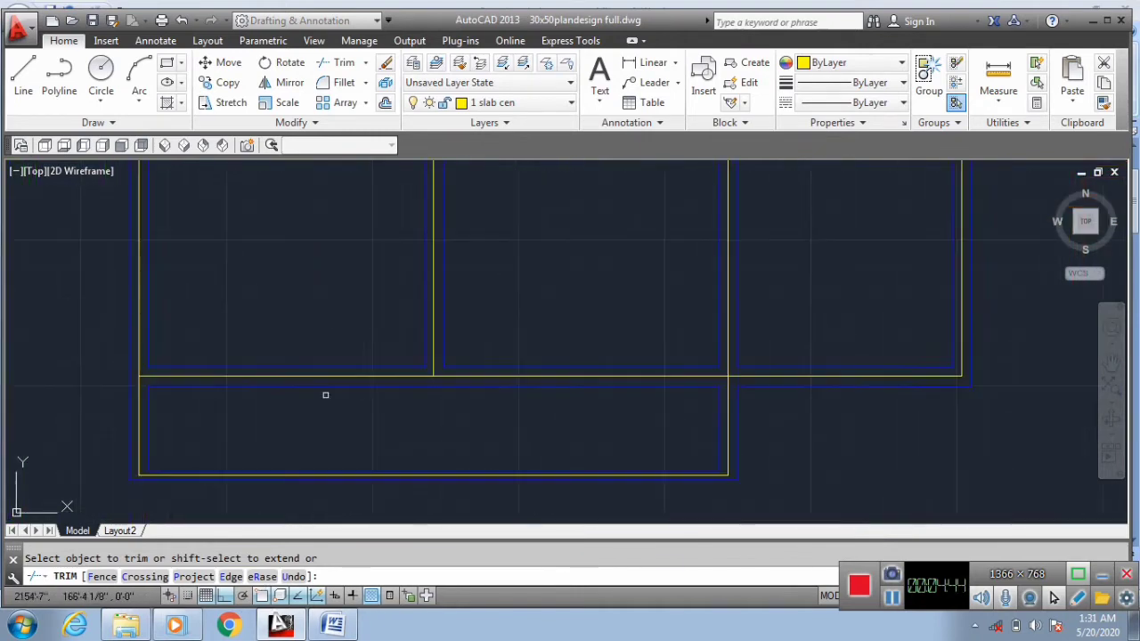
scroll(397, 294, down, 3)
scroll(305, 460, up, 2)
scroll(258, 463, down, 2)
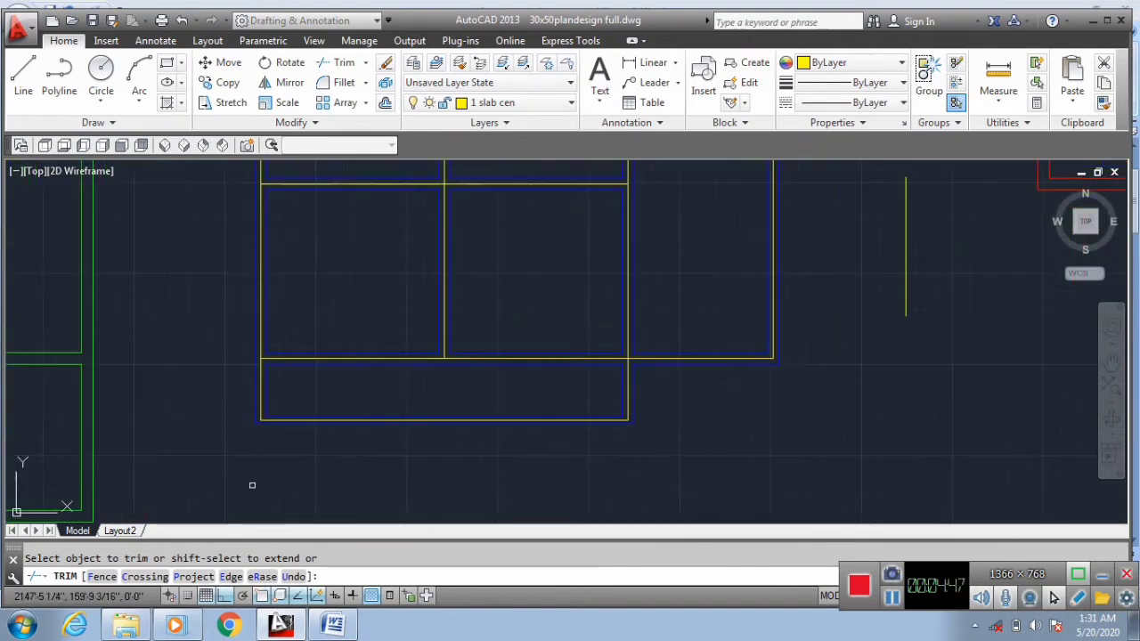
scroll(503, 522, down, 1)
scroll(656, 426, up, 2)
scroll(745, 430, up, 3)
scroll(570, 470, down, 4)
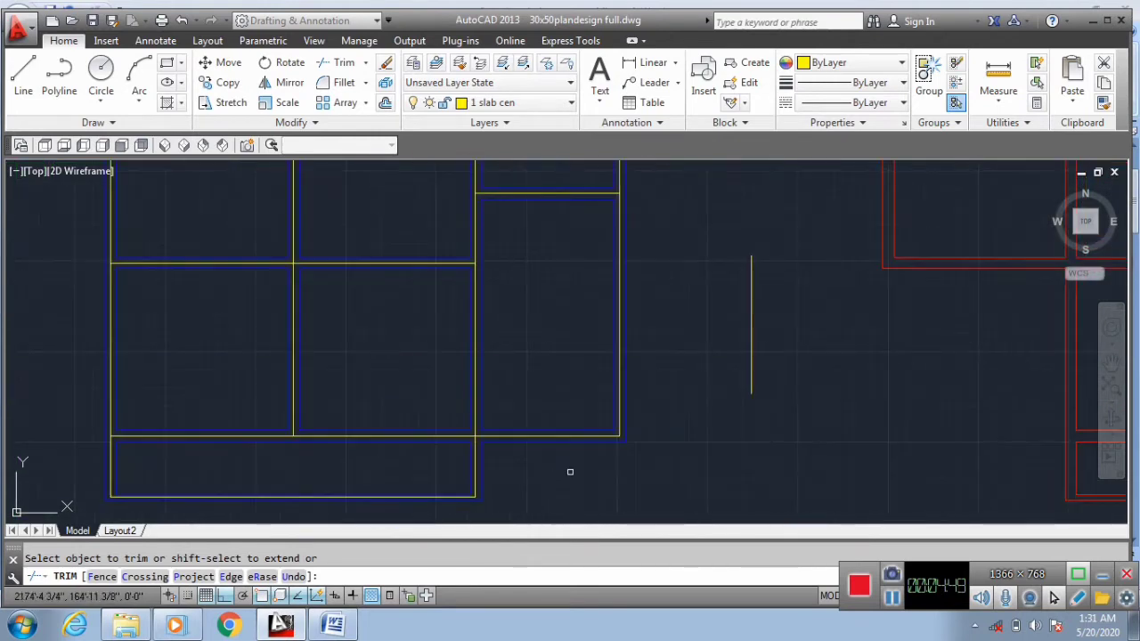
key(Escape)
Isolate the layer 1 slab cen using the yellow sample line beside the layout.
click(780, 358)
click(719, 378)
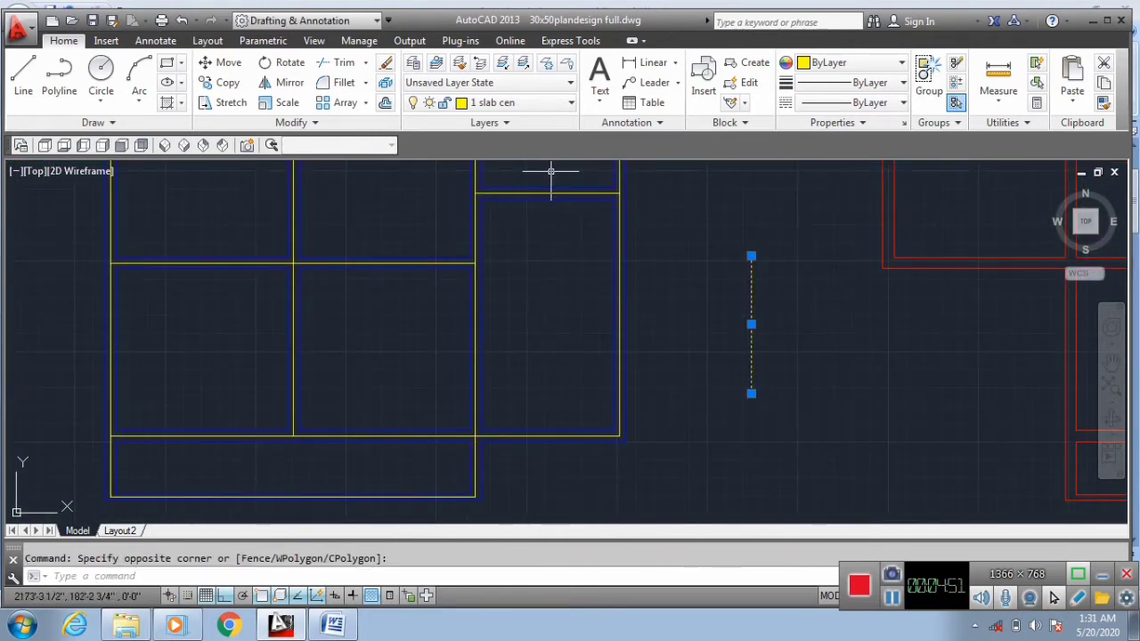
click(502, 63)
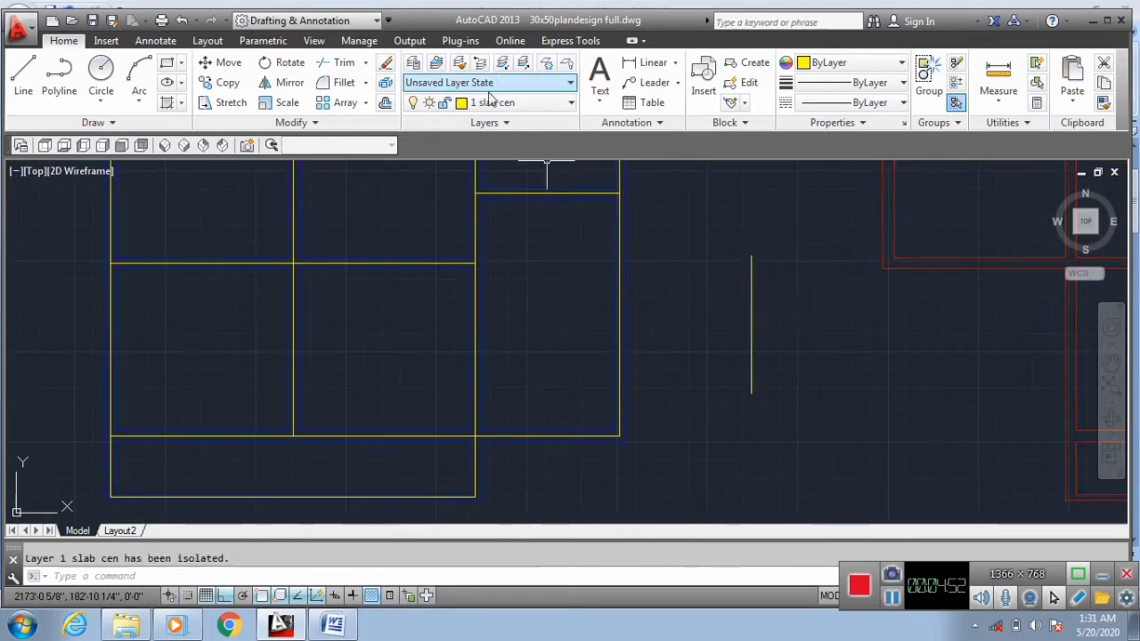
Copy all the first slab's centre lines from their upper-right corner onto the upper-right corner of the green plan.
scroll(430, 361, down, 5)
click(342, 174)
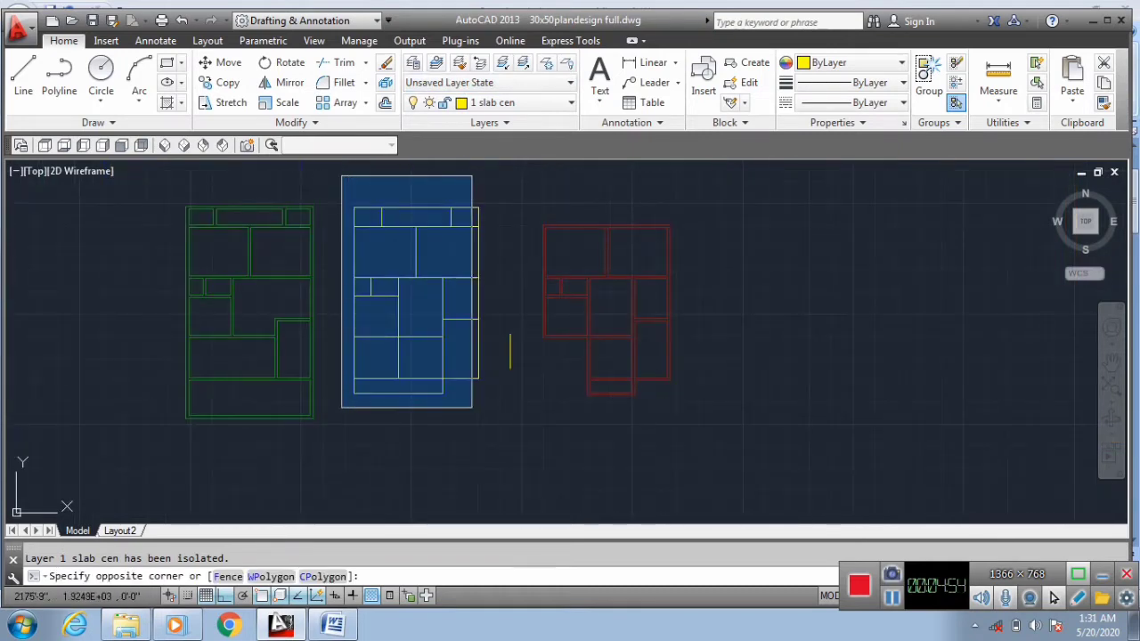
click(509, 419)
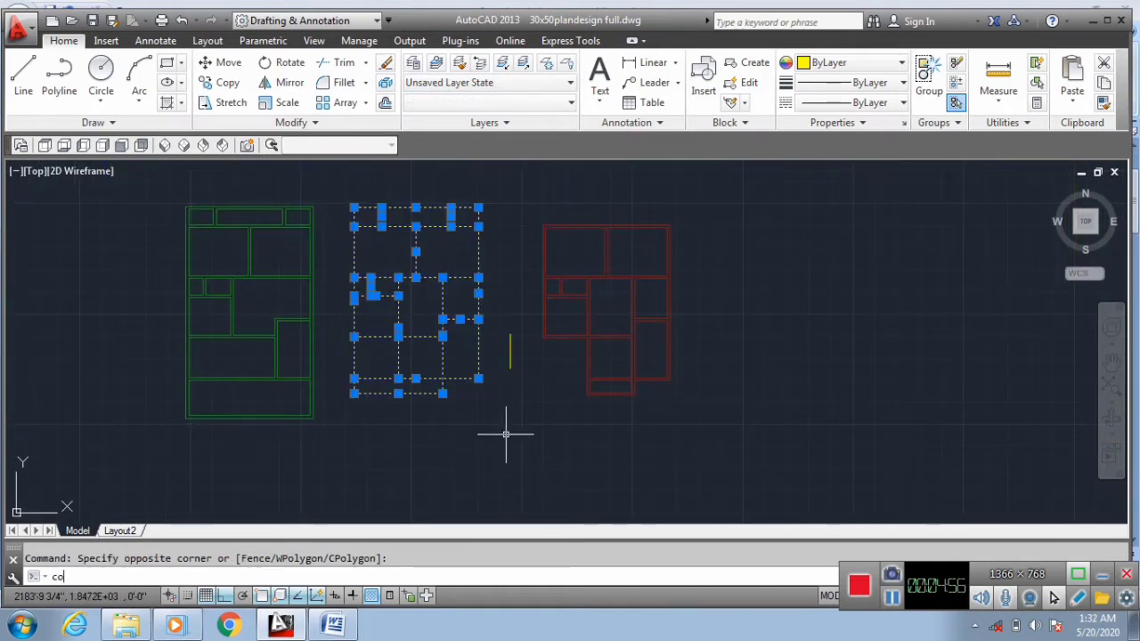
key(Return)
scroll(370, 197, up, 8)
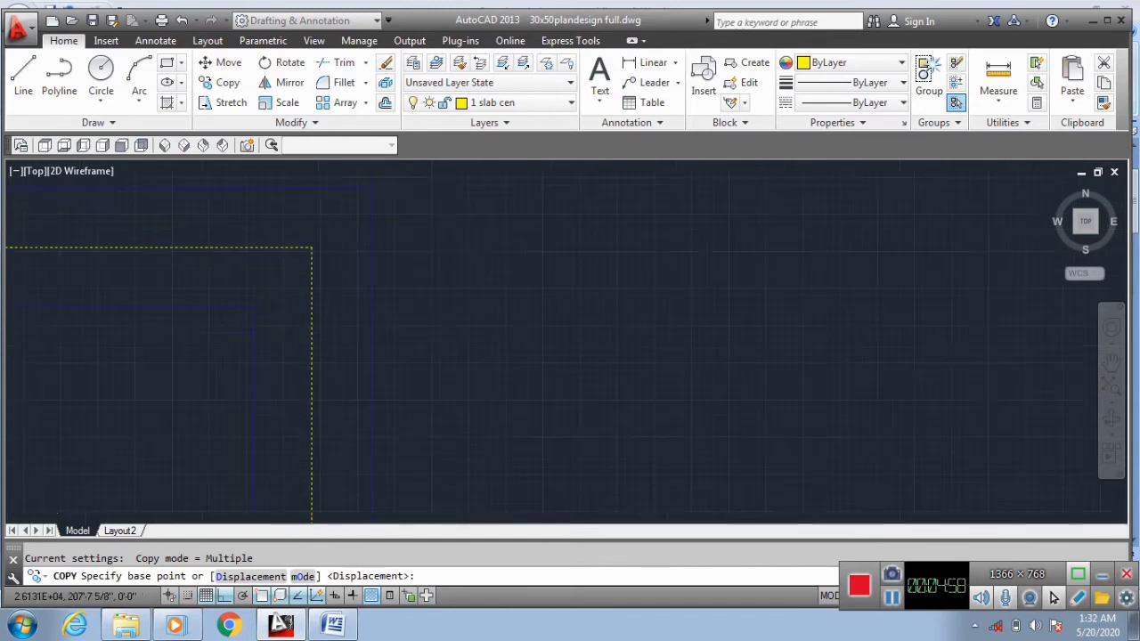
click(361, 183)
scroll(631, 323, down, 5)
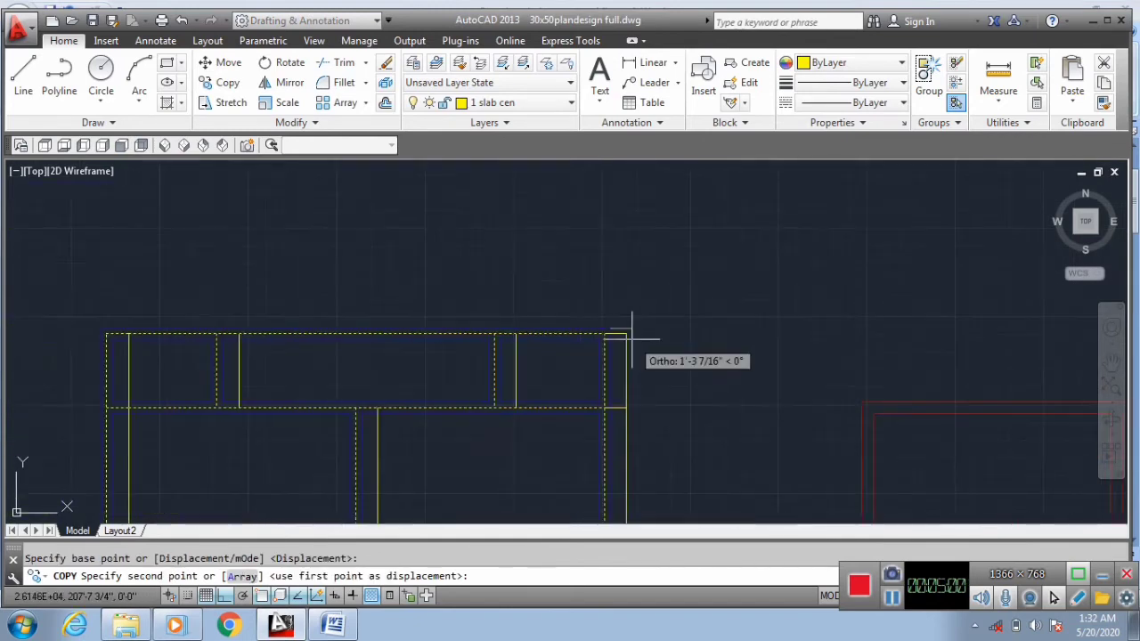
scroll(392, 352, up, 3)
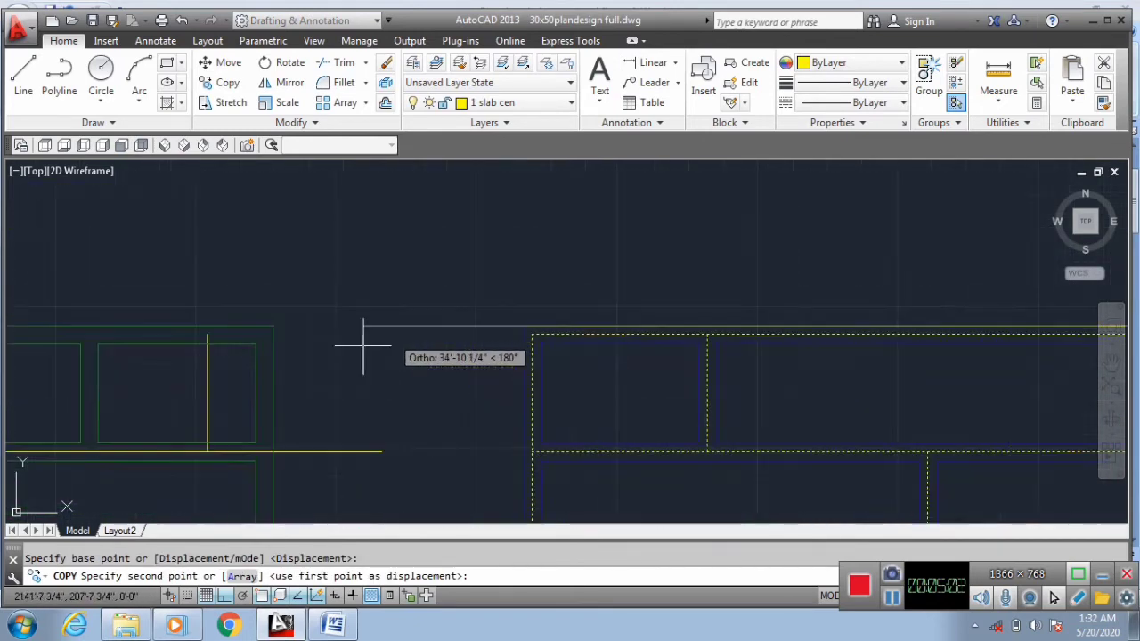
click(271, 313)
scroll(481, 260, down, 3)
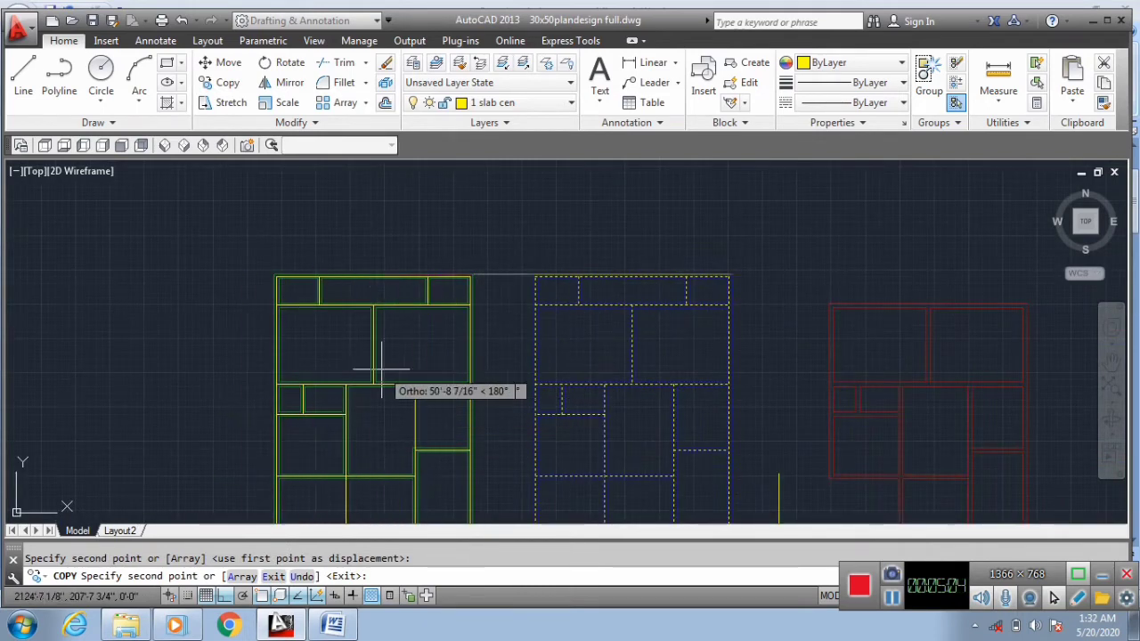
scroll(377, 364, down, 3)
scroll(519, 294, up, 6)
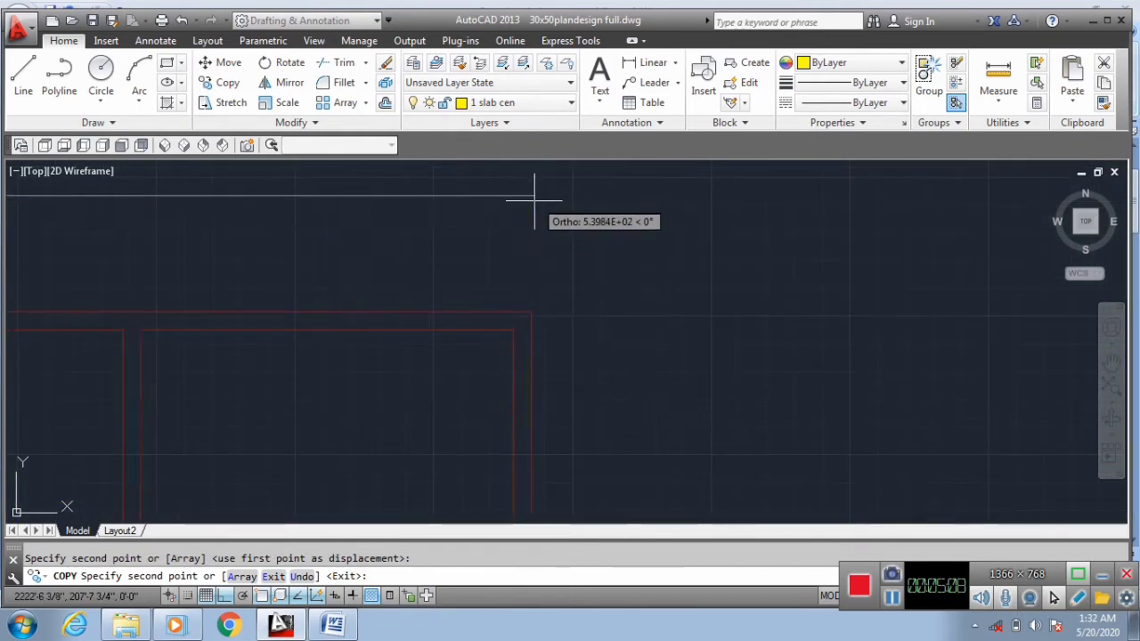
scroll(540, 194, down, 5)
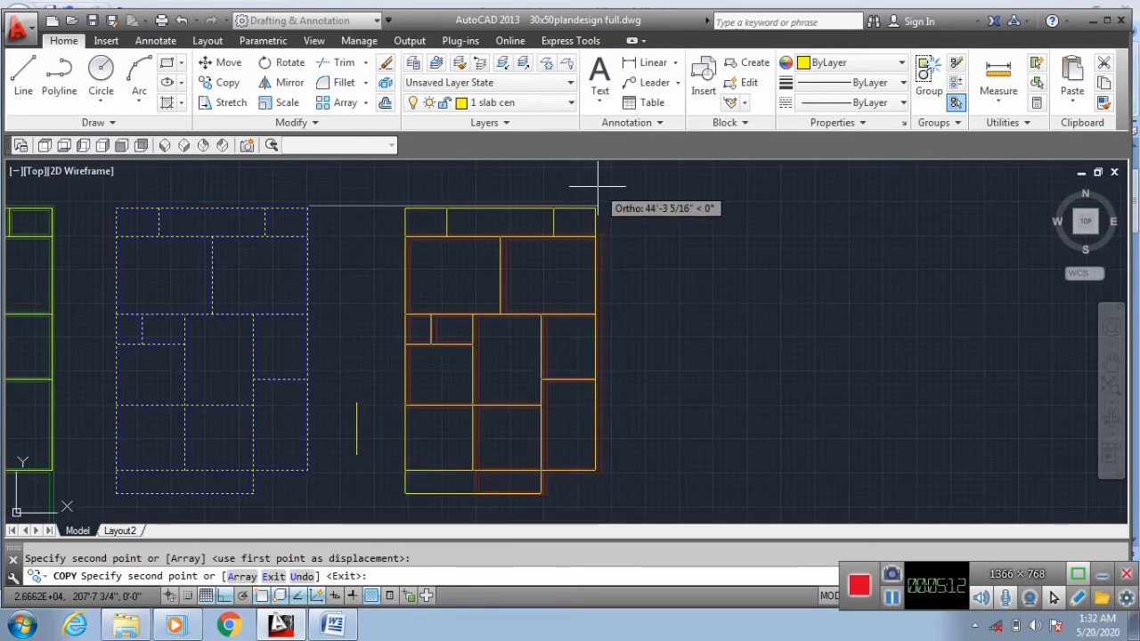
scroll(521, 267, down, 3)
key(Escape)
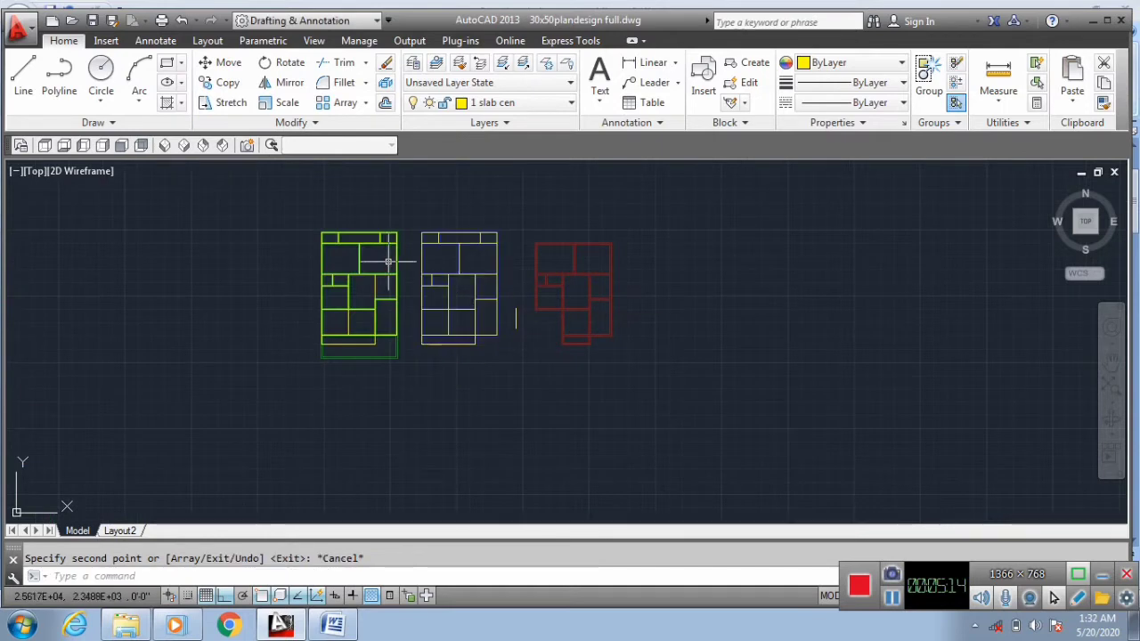
Restore the layers isolated for the centre-line copy.
scroll(365, 419, up, 3)
scroll(389, 374, up, 2)
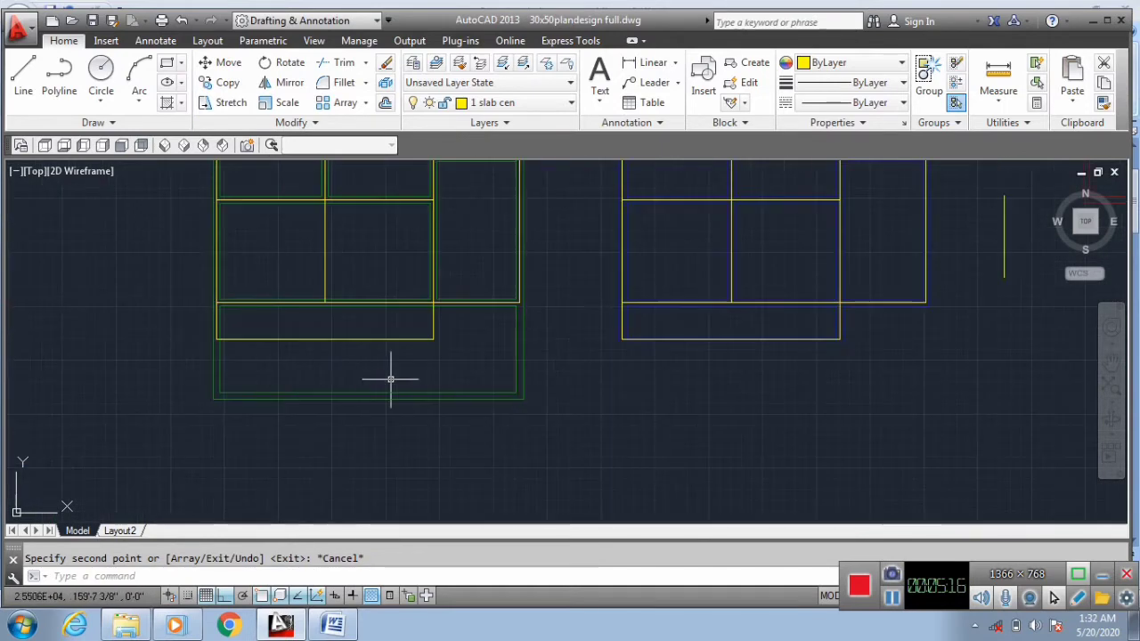
scroll(420, 380, down, 2)
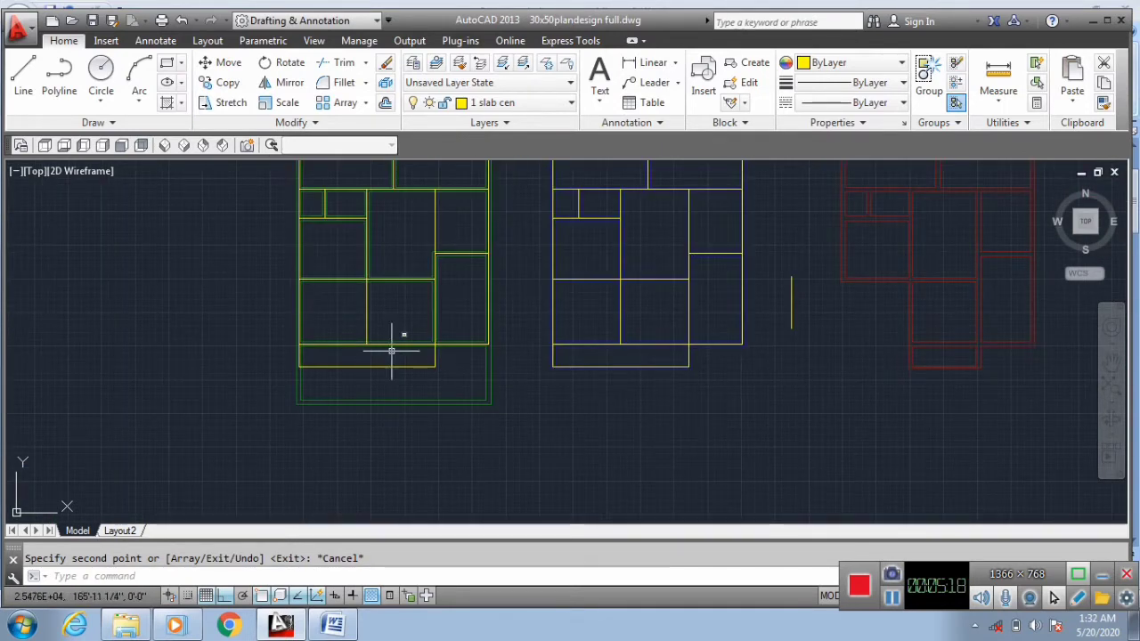
scroll(391, 351, up, 2)
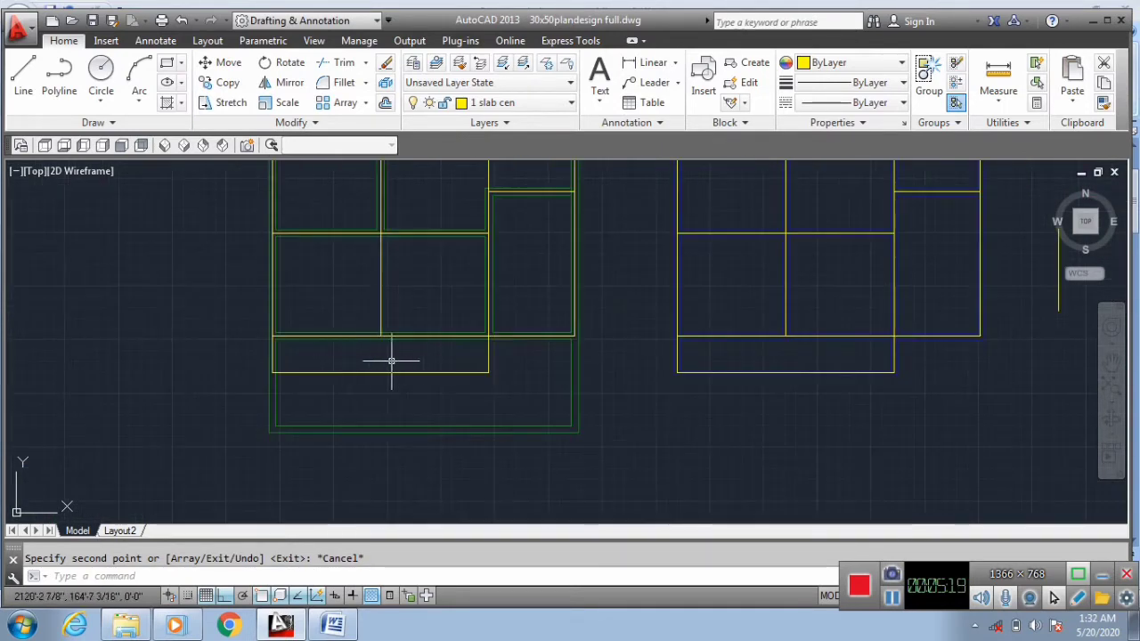
click(504, 68)
Delete the lowest horizontal centre line of the copied layout in the green plan's bottom strip.
scroll(329, 381, up, 2)
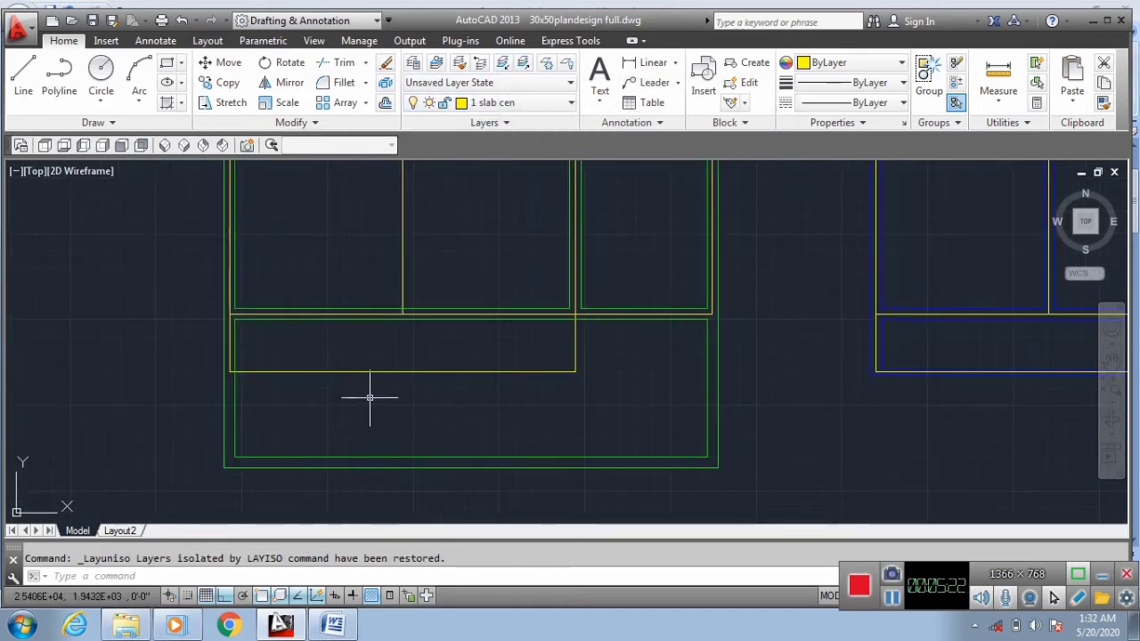
click(370, 397)
click(355, 371)
key(Delete)
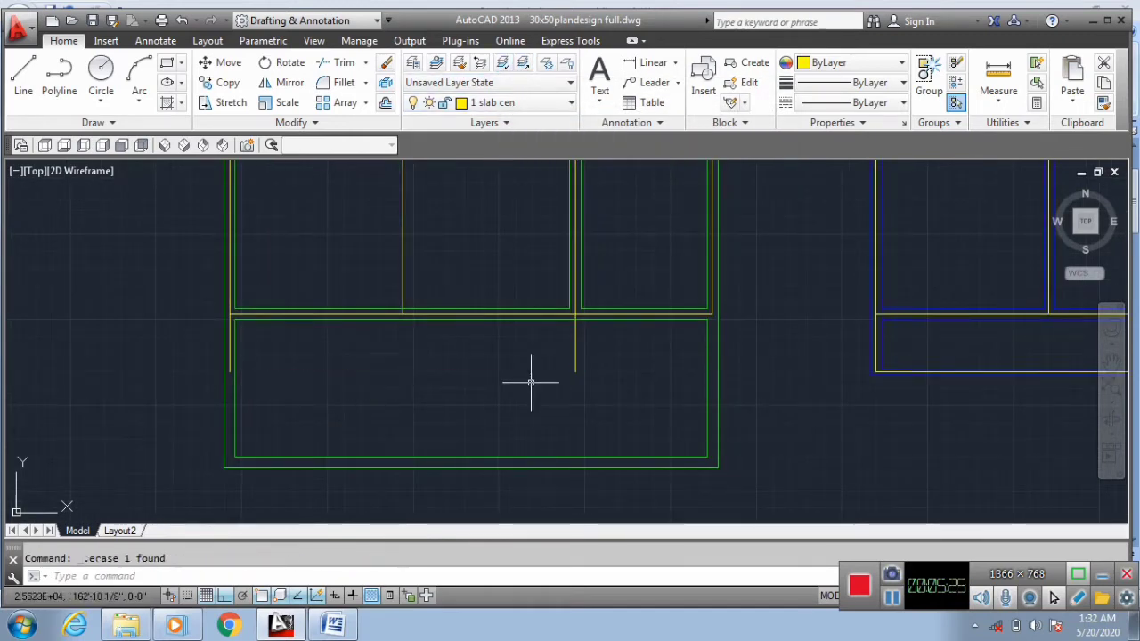
click(430, 235)
click(388, 230)
scroll(424, 463, down, 3)
scroll(411, 317, up, 2)
scroll(458, 465, up, 1)
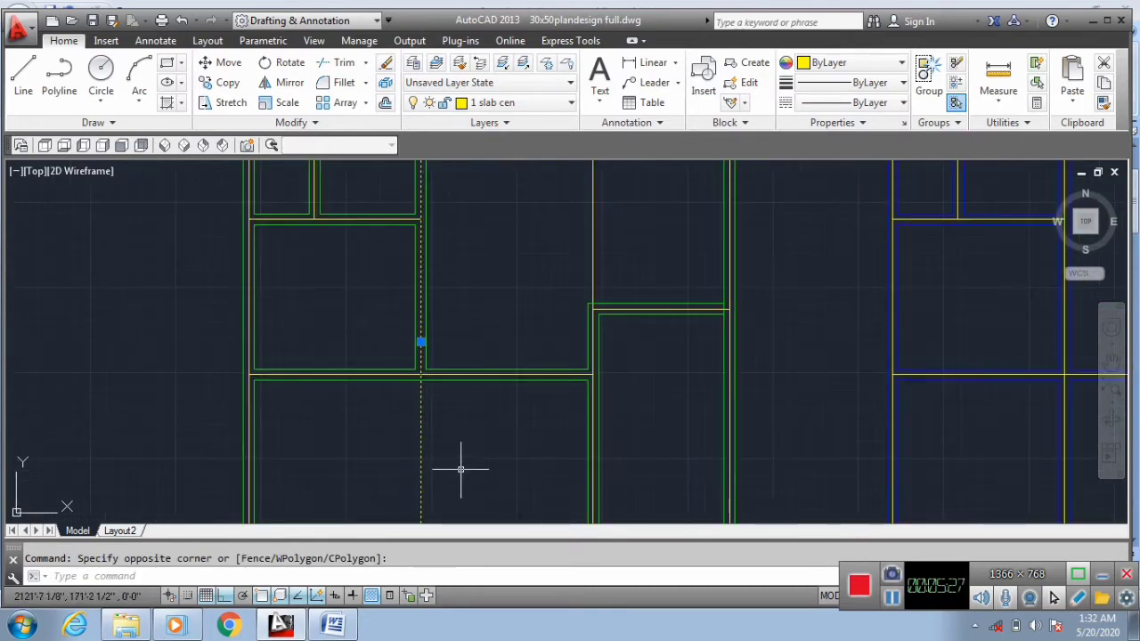
scroll(448, 432, down, 3)
scroll(447, 432, up, 2)
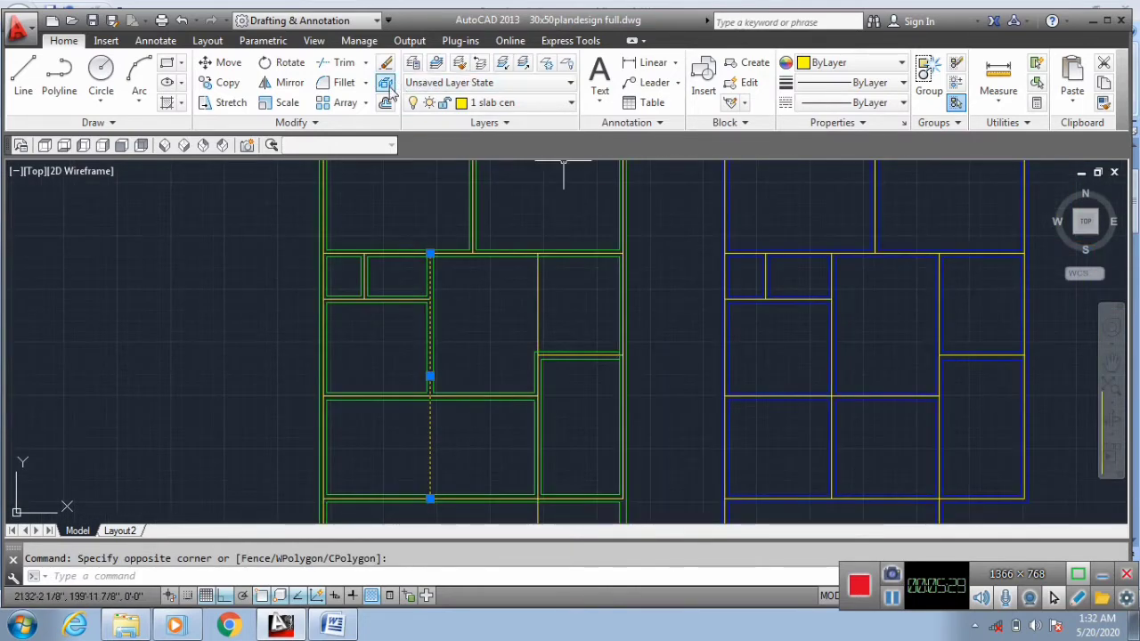
click(339, 62)
scroll(463, 478, up, 3)
scroll(397, 364, down, 1)
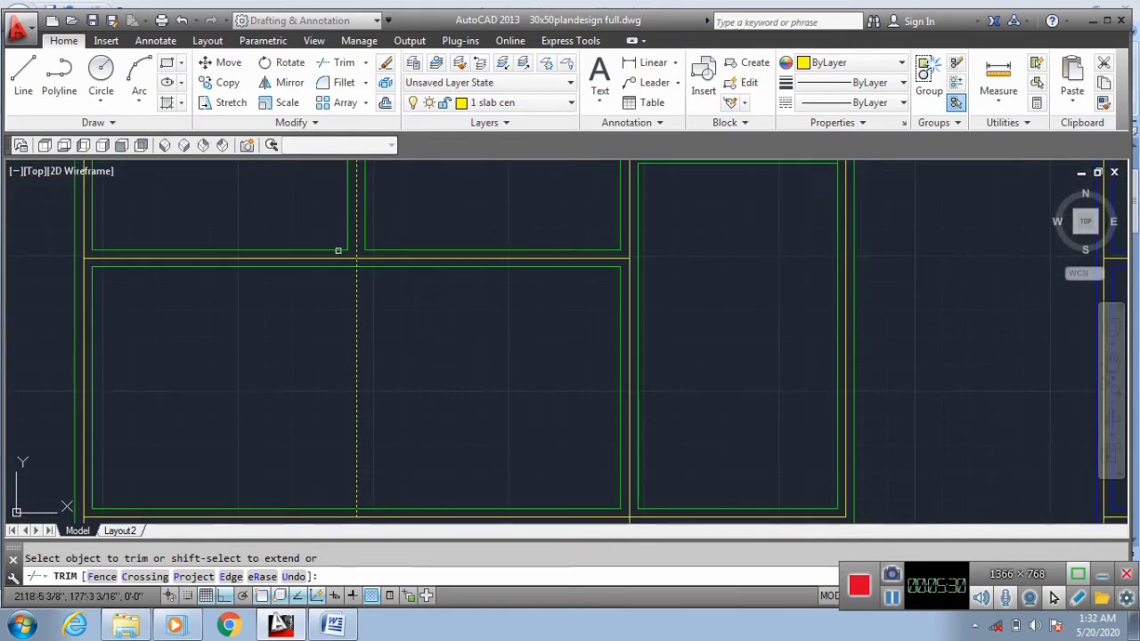
key(Escape)
Trim the middle vertical centre line below the horizontal centre line that tops the green plan's wide lower room.
key(Return)
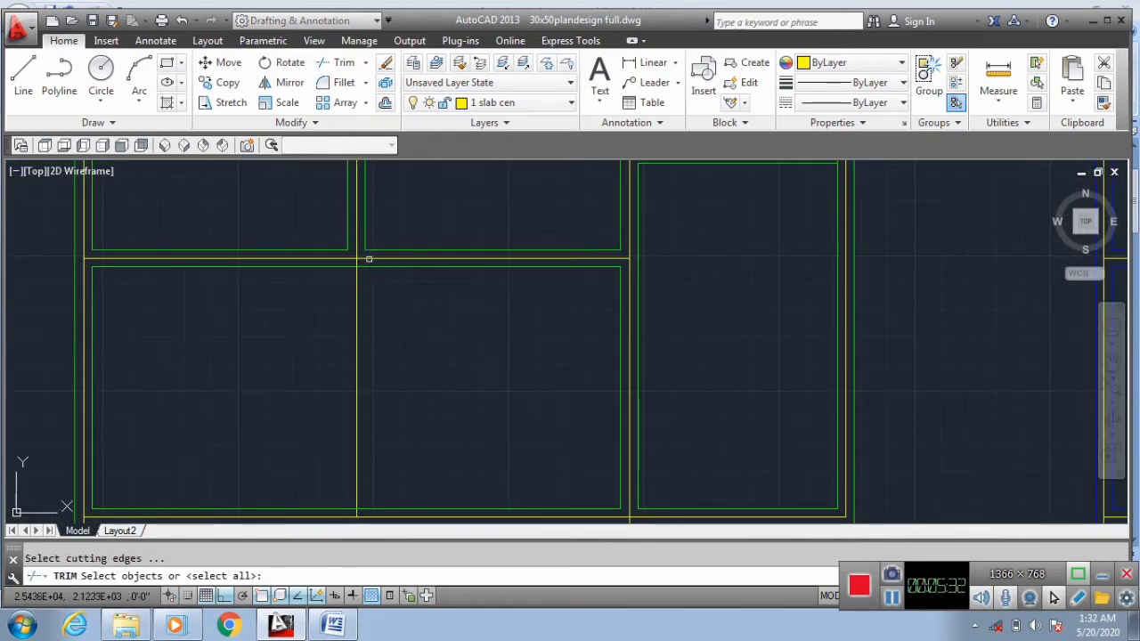
click(368, 257)
key(Return)
click(412, 339)
click(353, 325)
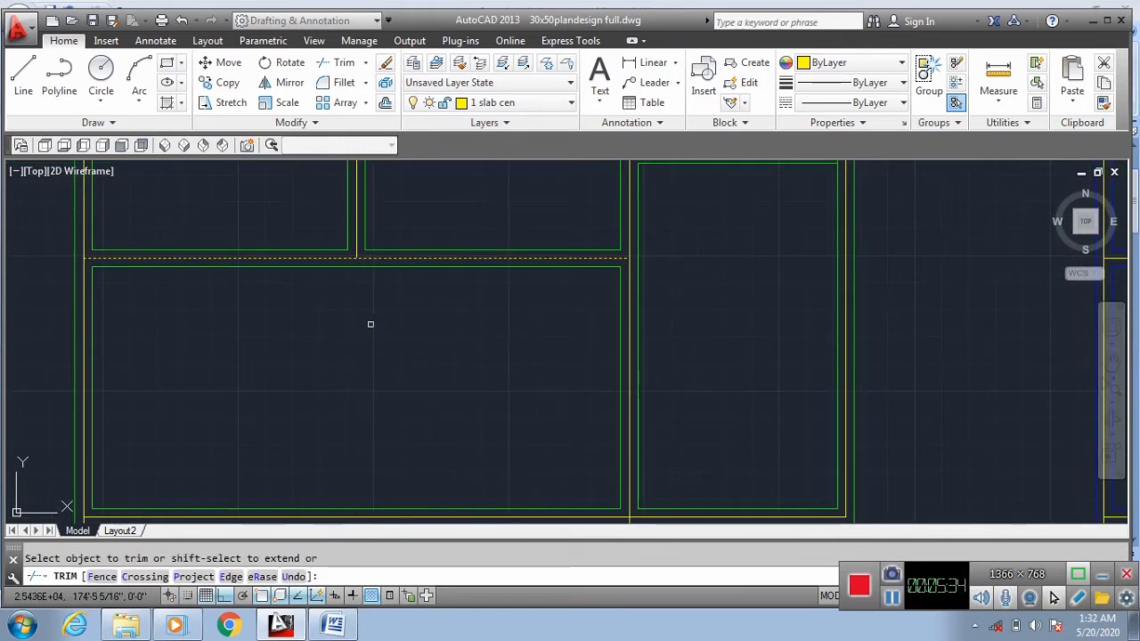
scroll(446, 363, down, 2)
key(Escape)
scroll(359, 423, down, 5)
middle_drag(368, 208, 367, 299)
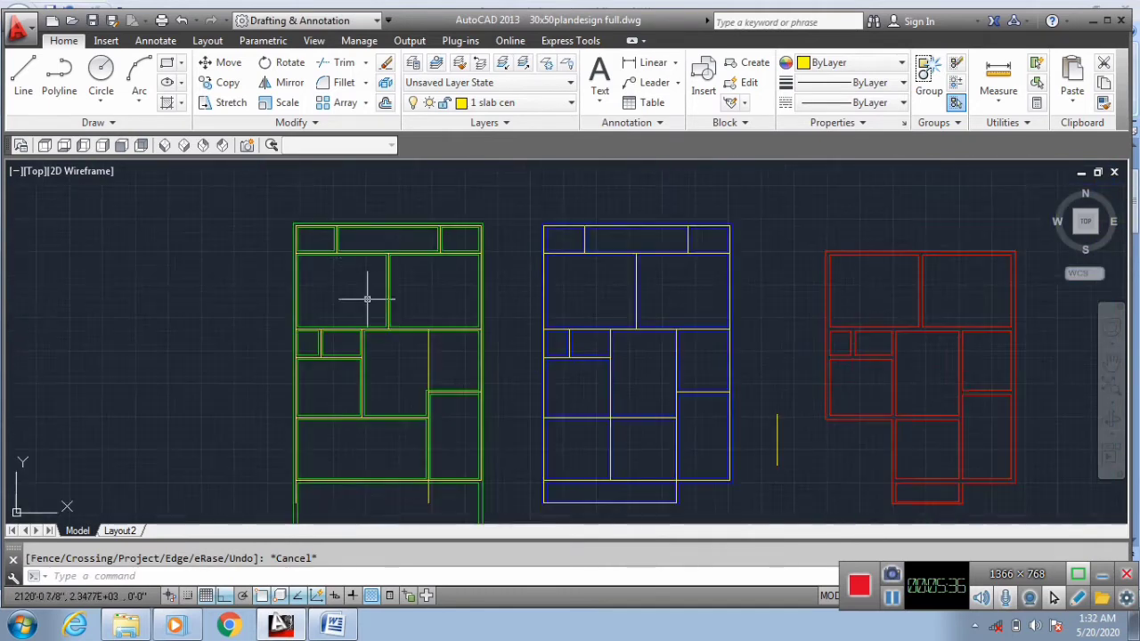
scroll(470, 402, up, 4)
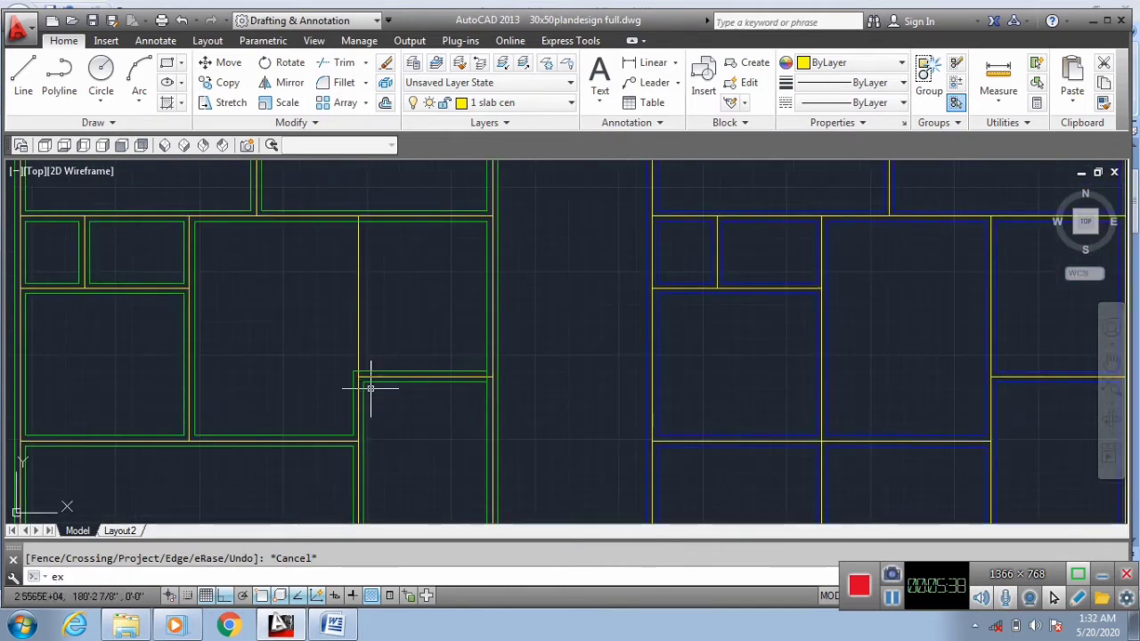
key(Return)
scroll(371, 388, up, 4)
key(Escape)
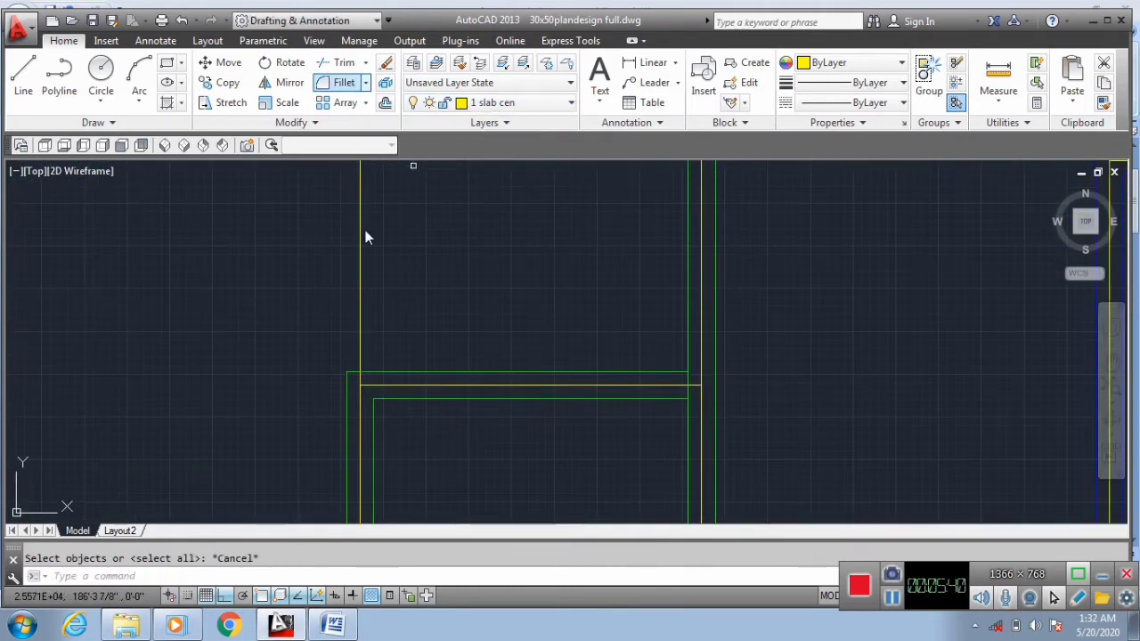
Fillet the lower-right room's upper centre line with the lower part of its left vertical centre line into a corner.
click(441, 386)
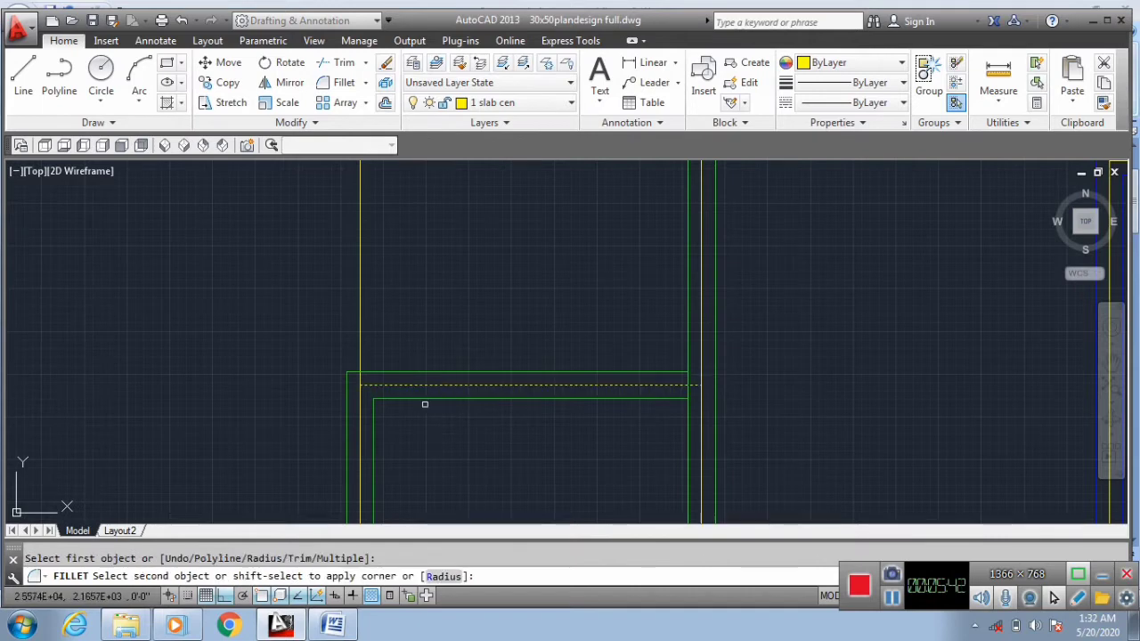
click(365, 445)
scroll(376, 433, down, 4)
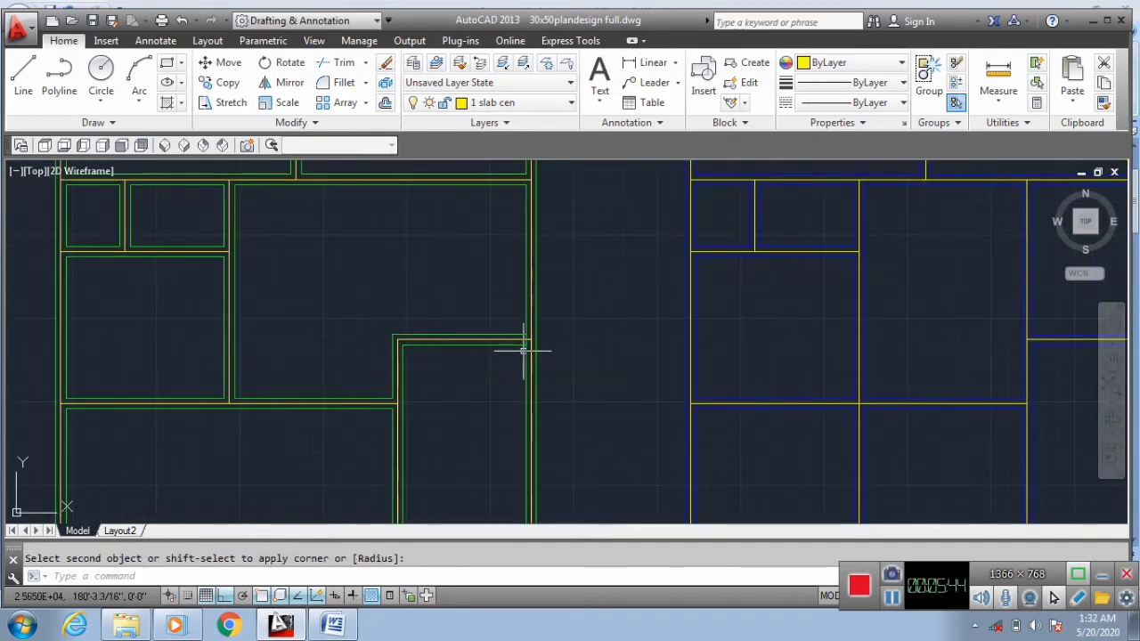
Trim the inner vertical centre line that overhangs into the green plan's bottom strip, using the horizontal centre line above the strip as cutting edge.
scroll(412, 453, up, 1)
scroll(437, 317, up, 1)
scroll(496, 433, up, 2)
scroll(582, 450, up, 1)
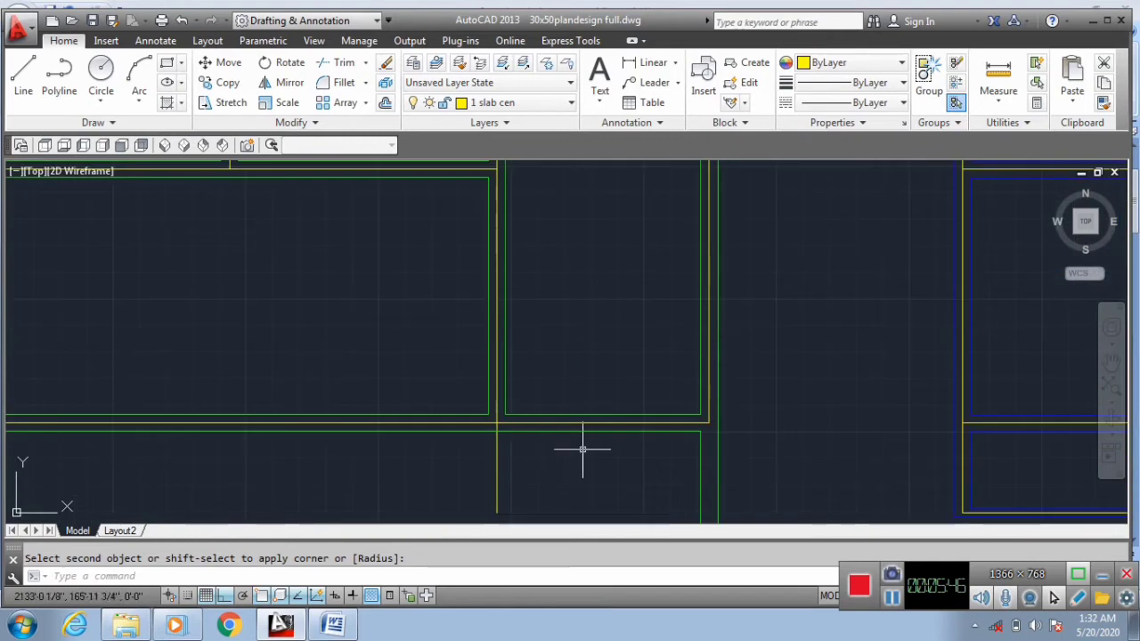
scroll(574, 356, down, 2)
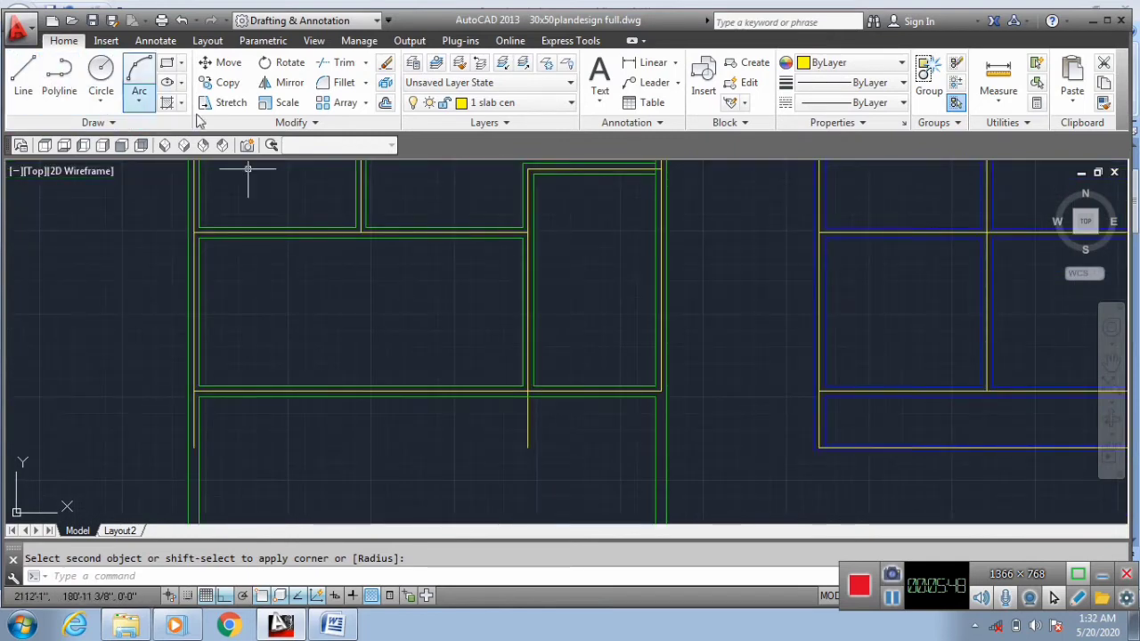
scroll(498, 334, down, 2)
scroll(520, 381, up, 2)
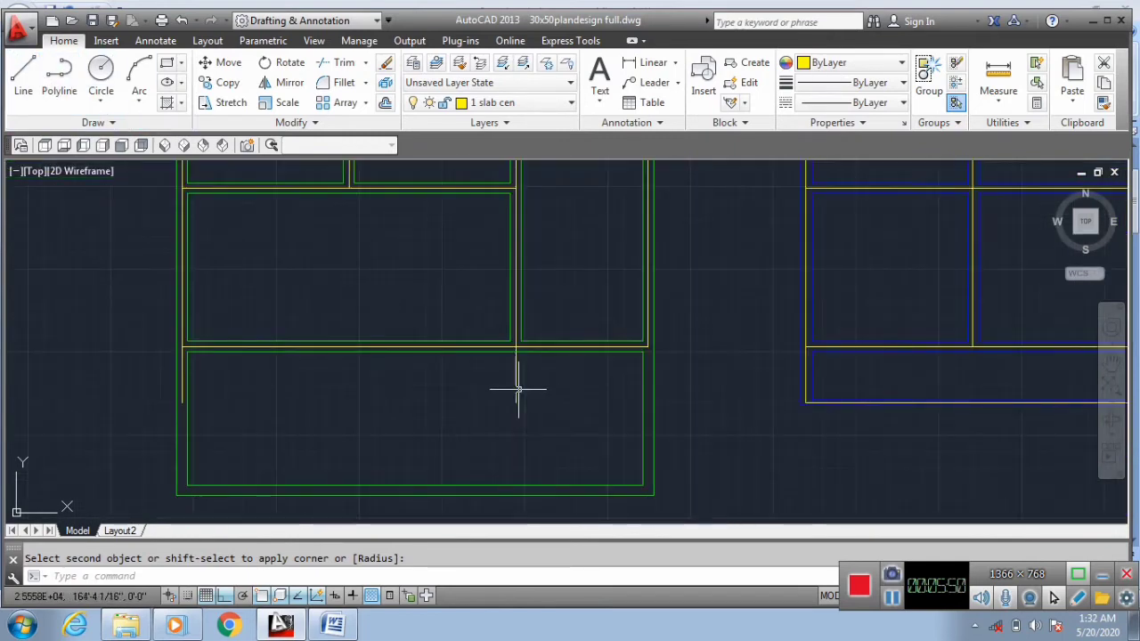
click(334, 62)
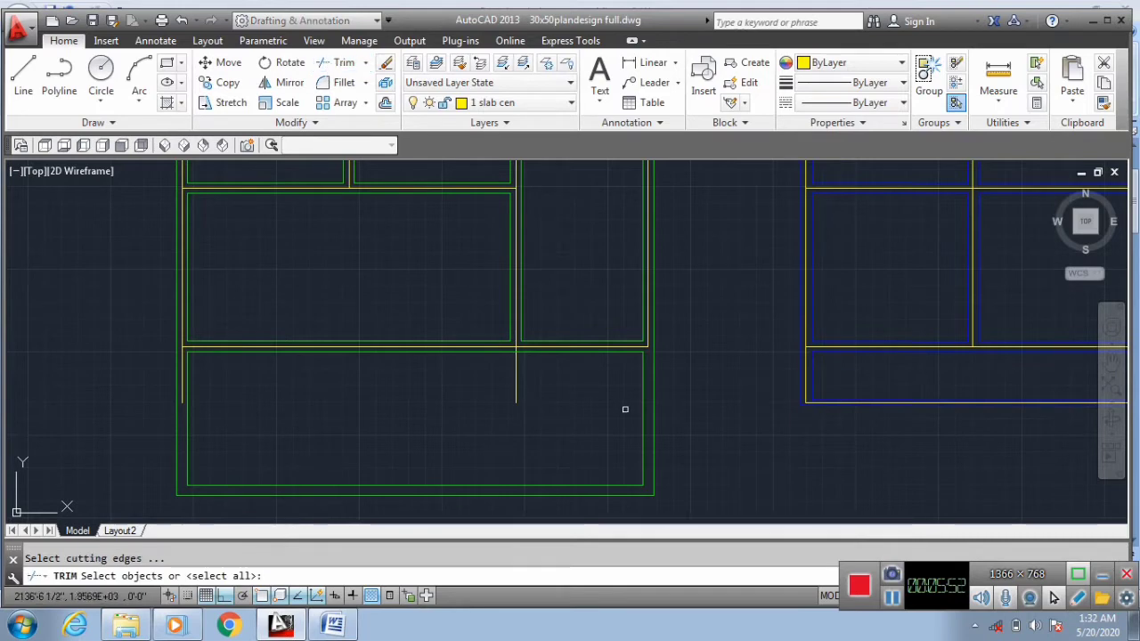
scroll(606, 383, up, 4)
click(550, 353)
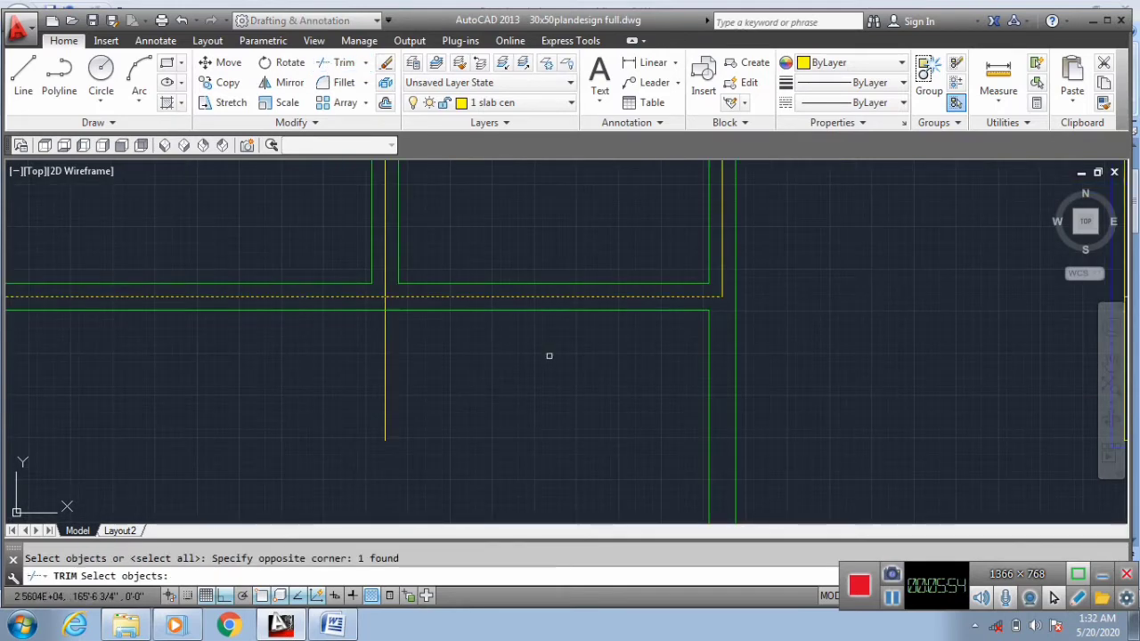
key(Return)
click(517, 391)
click(303, 417)
scroll(303, 417, down, 2)
middle_drag(367, 475, 500, 430)
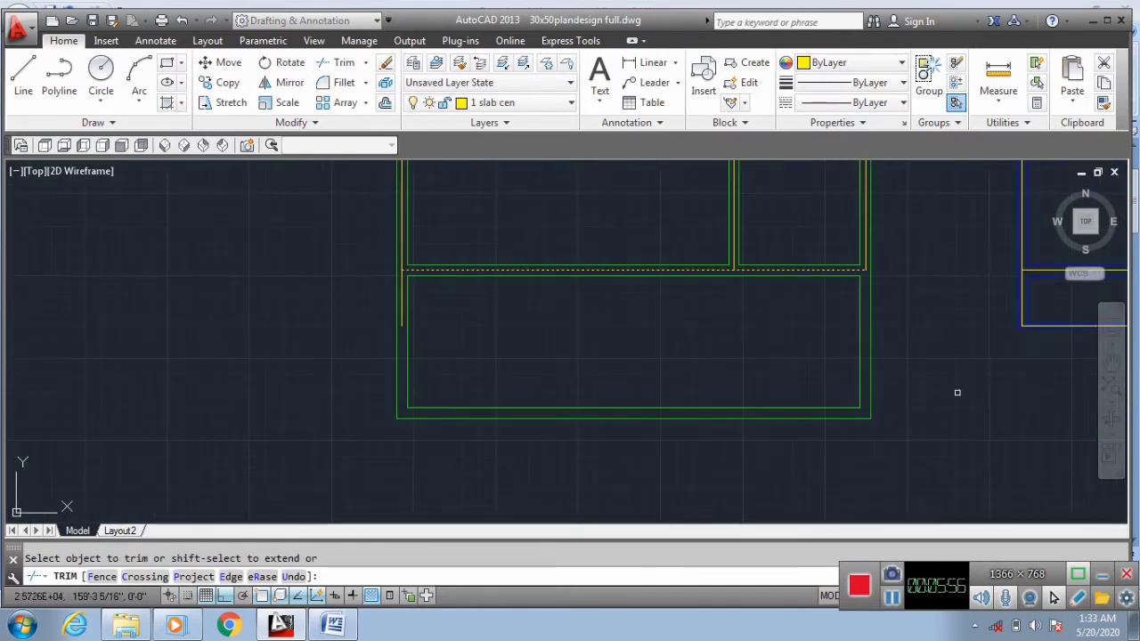
scroll(957, 391, up, 1)
scroll(855, 377, down, 1)
key(Escape)
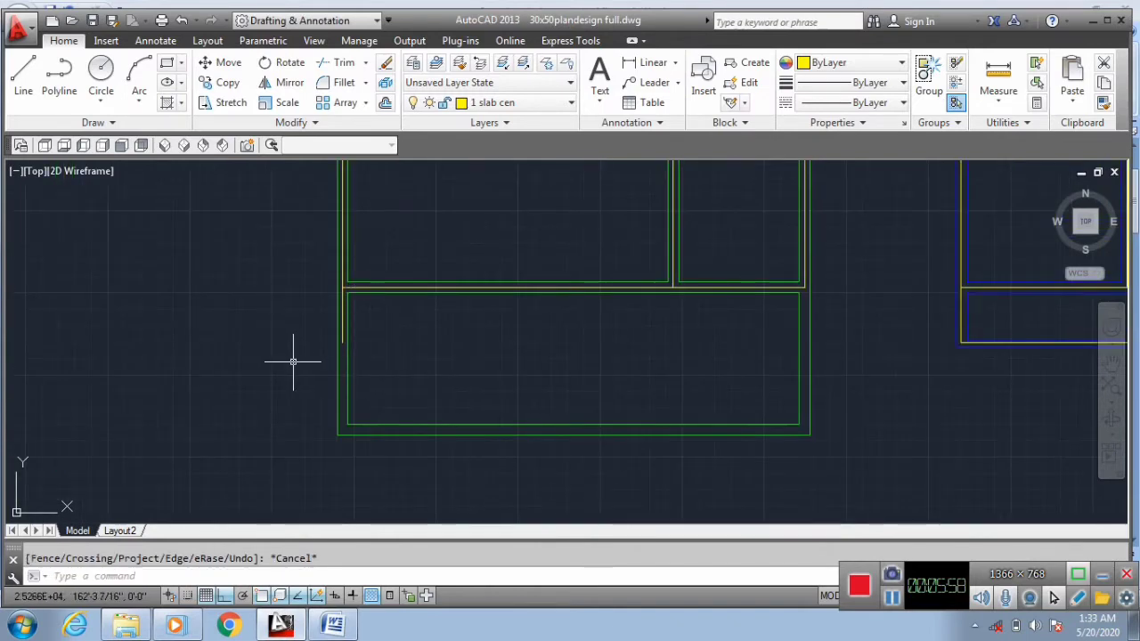
Offset the green plan's bottom outer wall line 4" inward to the middle of the wall.
key(Return)
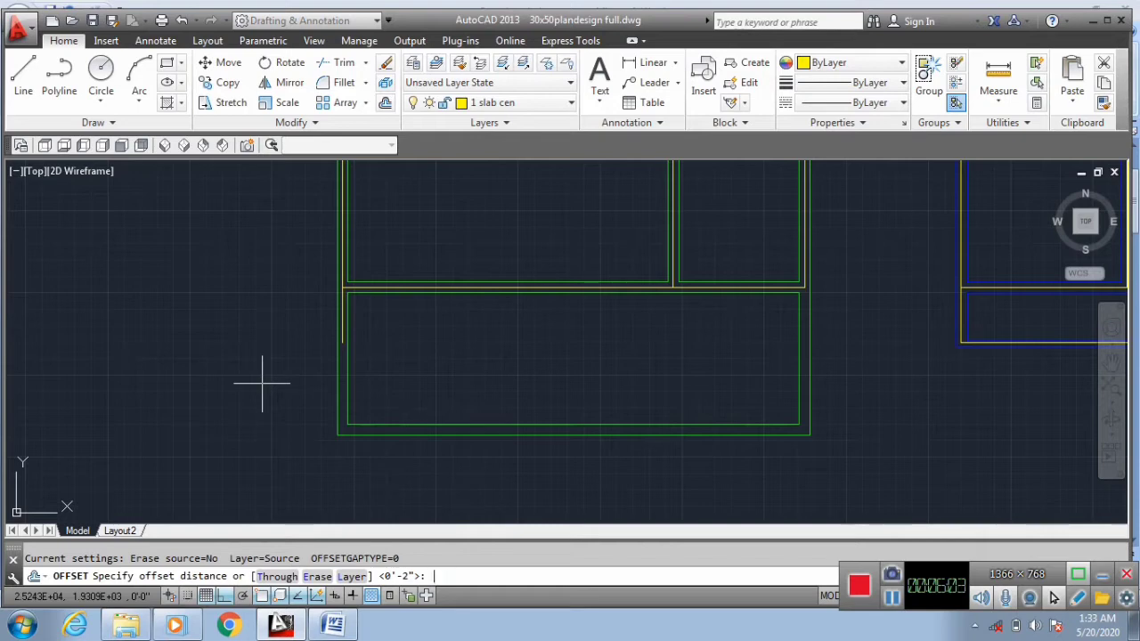
key(Return)
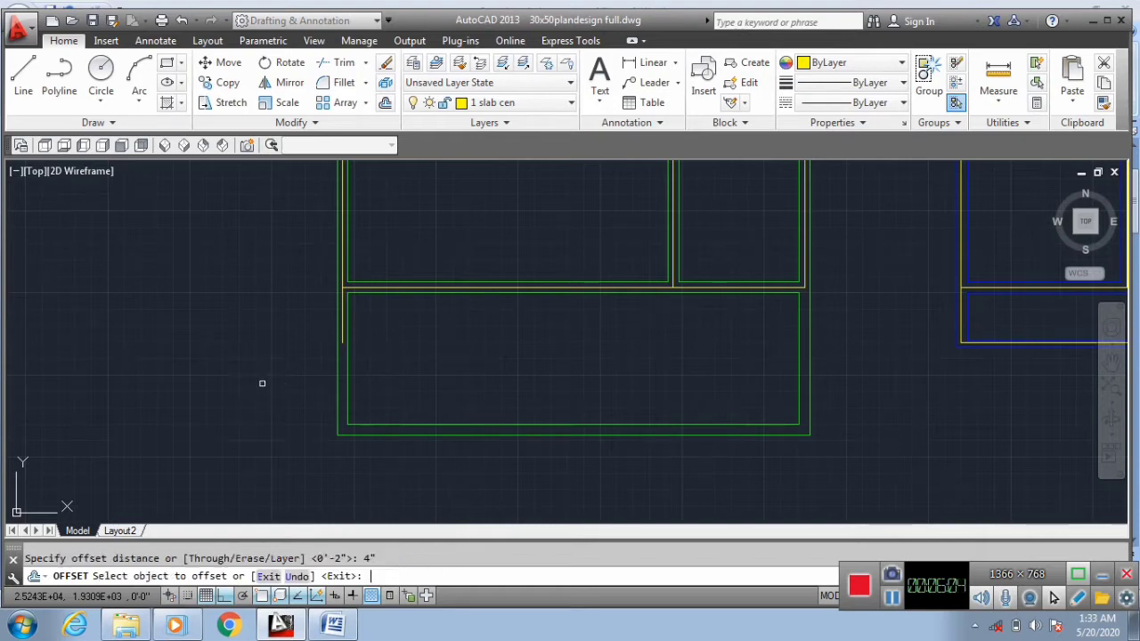
click(522, 433)
key(Escape)
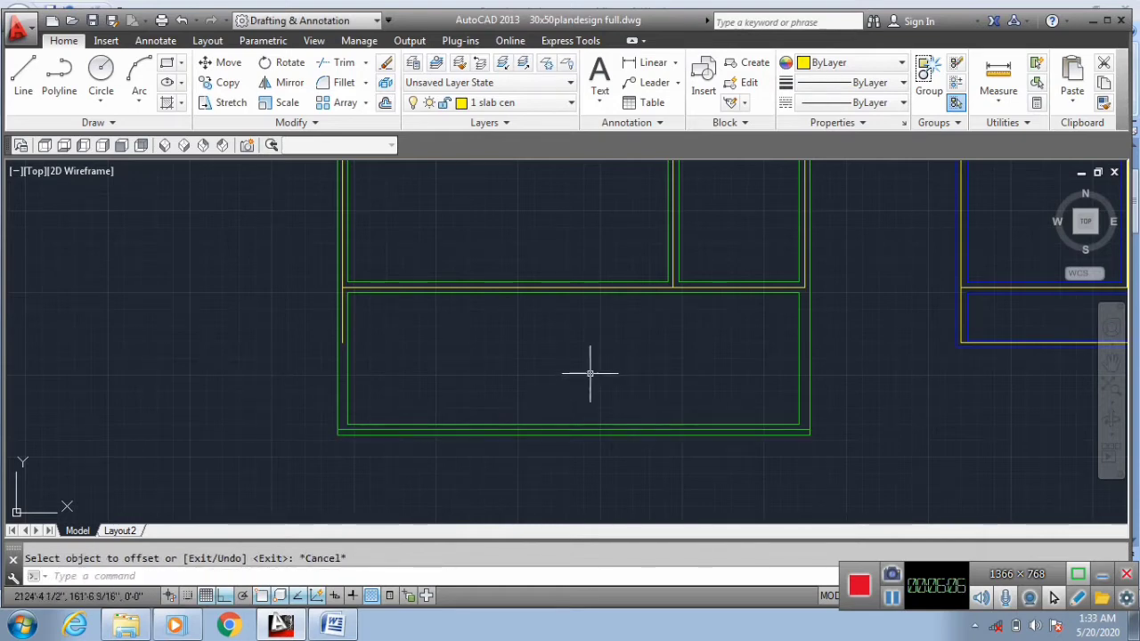
Fillet the green plan's bottom offset line with the left and right outer vertical centre lines to close both lower corners.
click(339, 82)
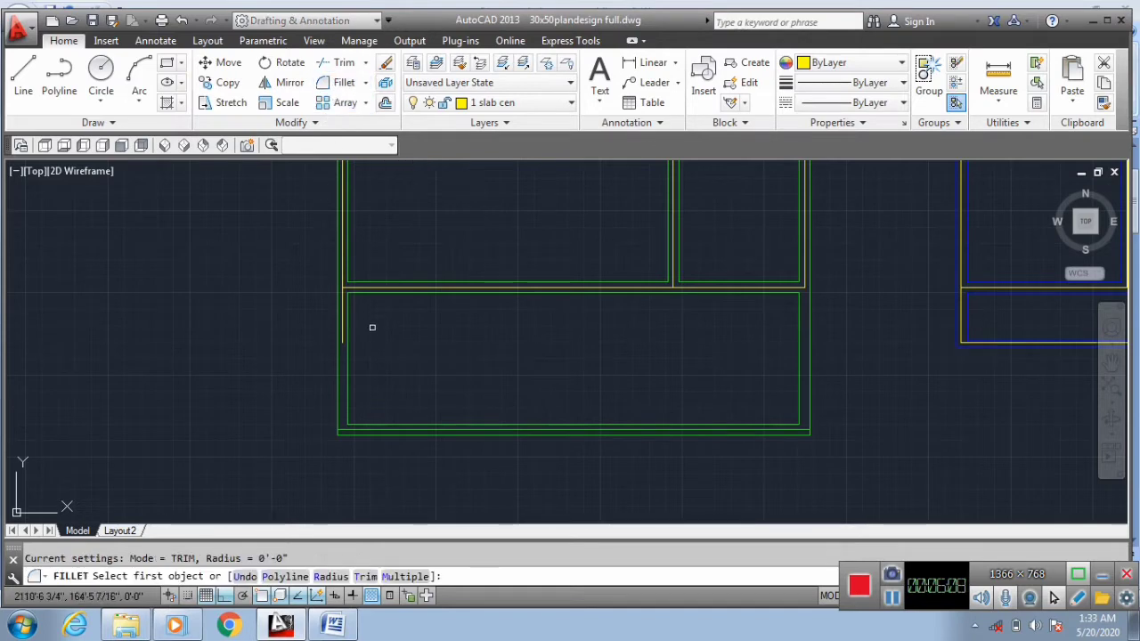
click(413, 431)
click(343, 334)
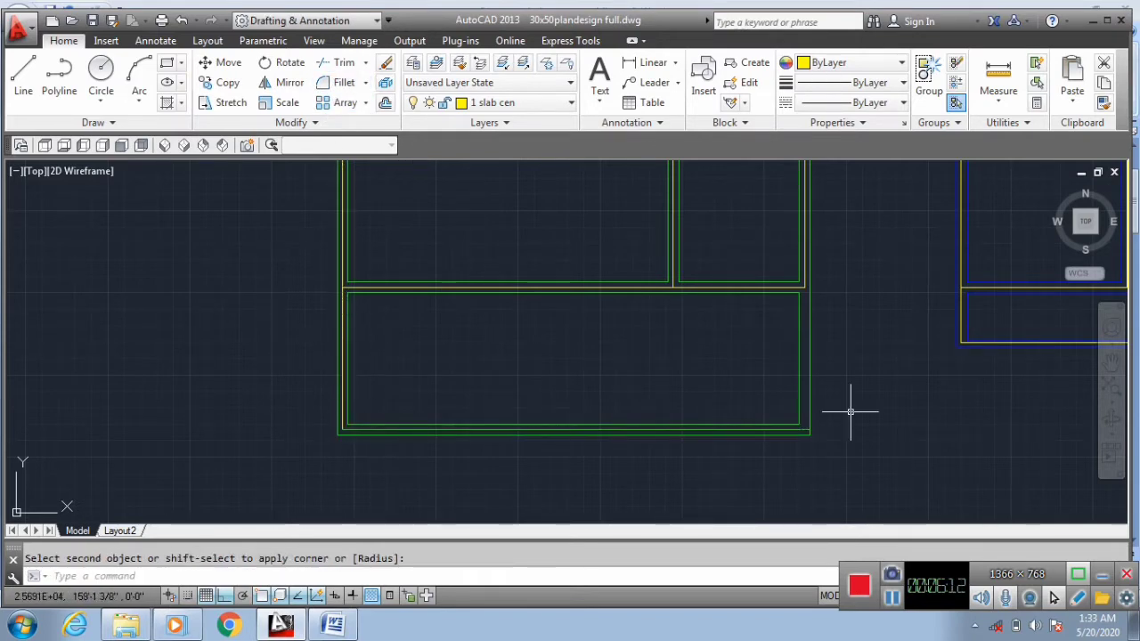
scroll(850, 412, up, 2)
key(Return)
click(787, 231)
scroll(766, 407, down, 2)
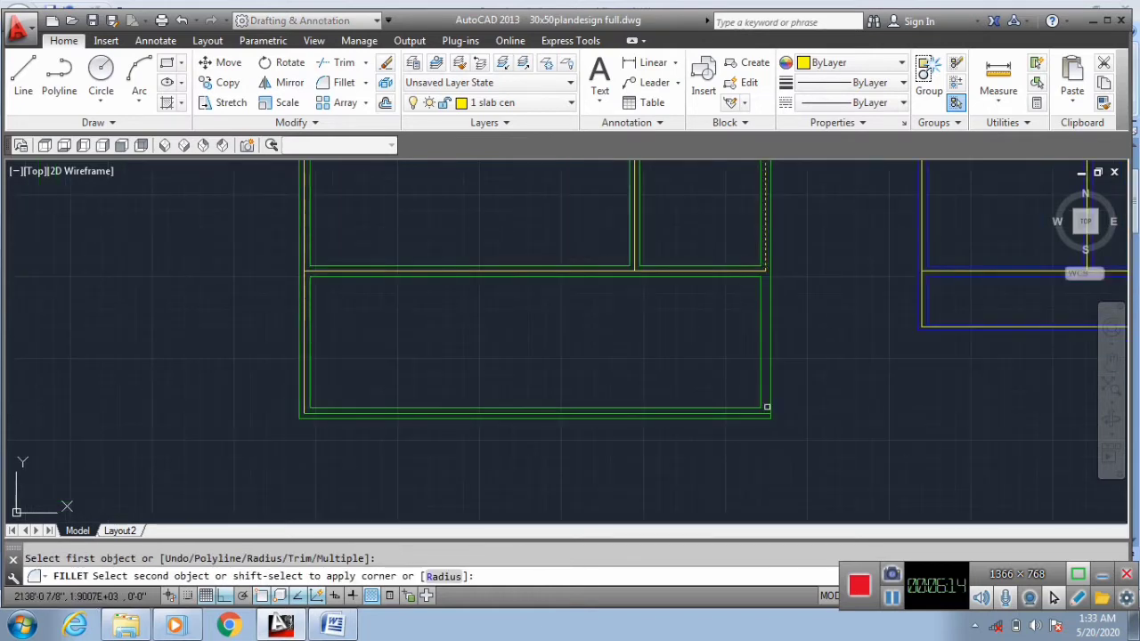
click(759, 411)
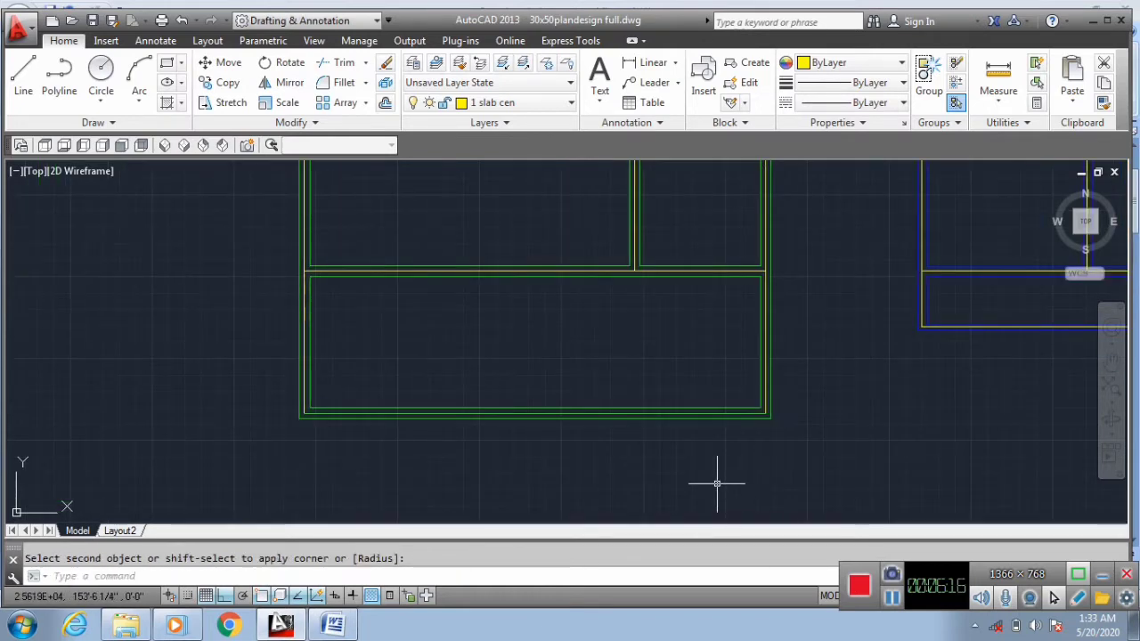
Match the properties of the green plan's left outer centre line onto the offset line in the bottom wall.
text(ma)
key(Return)
scroll(283, 414, up, 5)
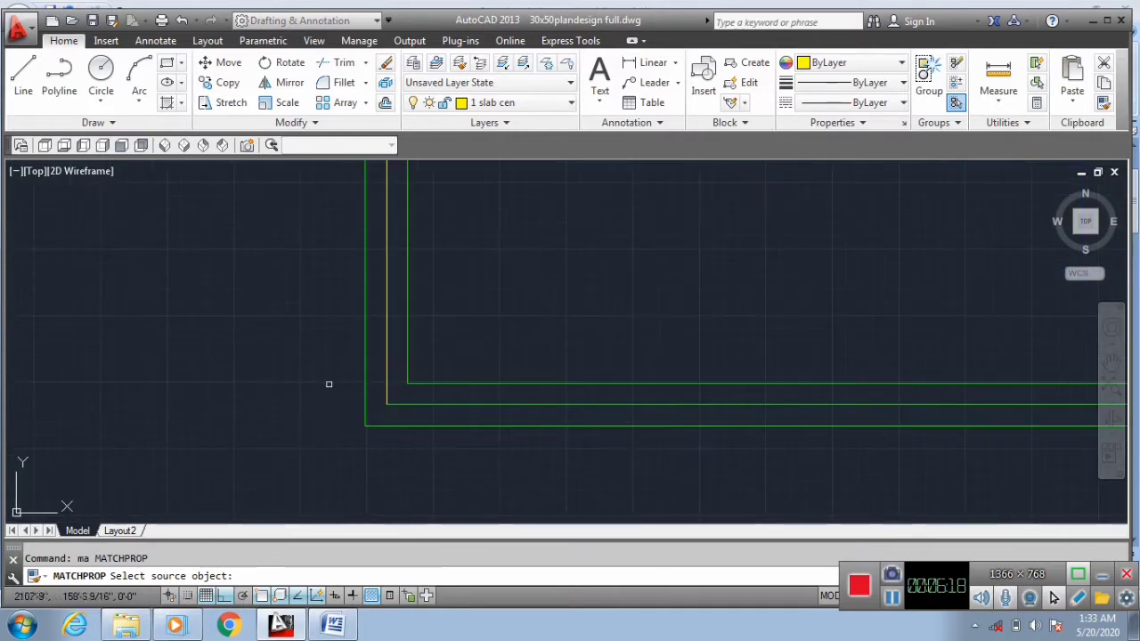
click(384, 323)
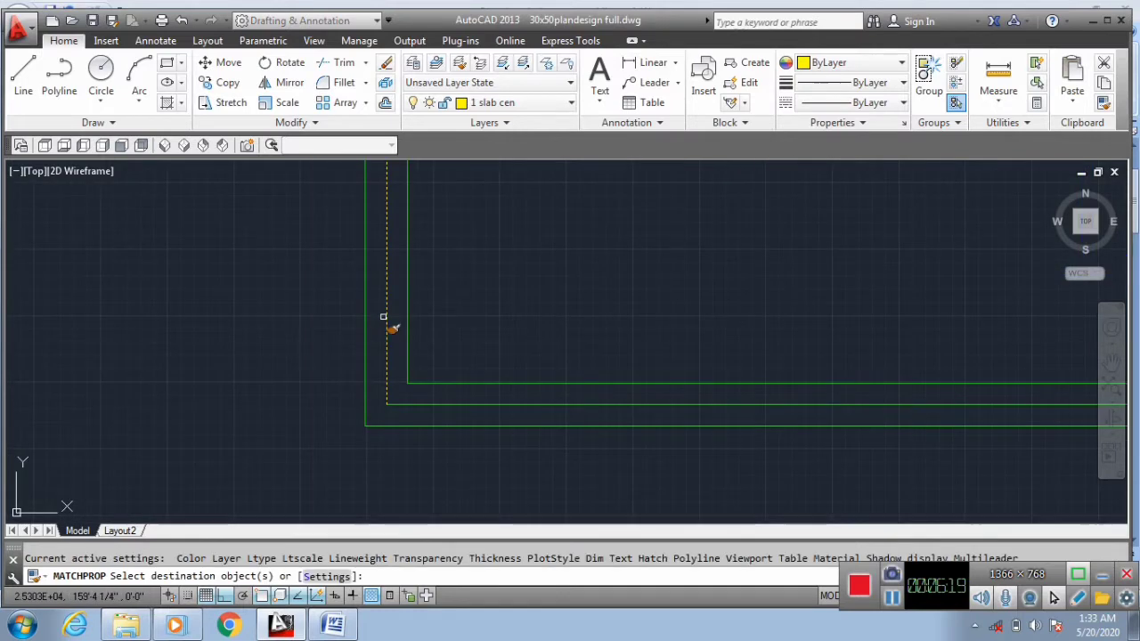
click(411, 404)
scroll(356, 419, down, 5)
scroll(739, 309, up, 2)
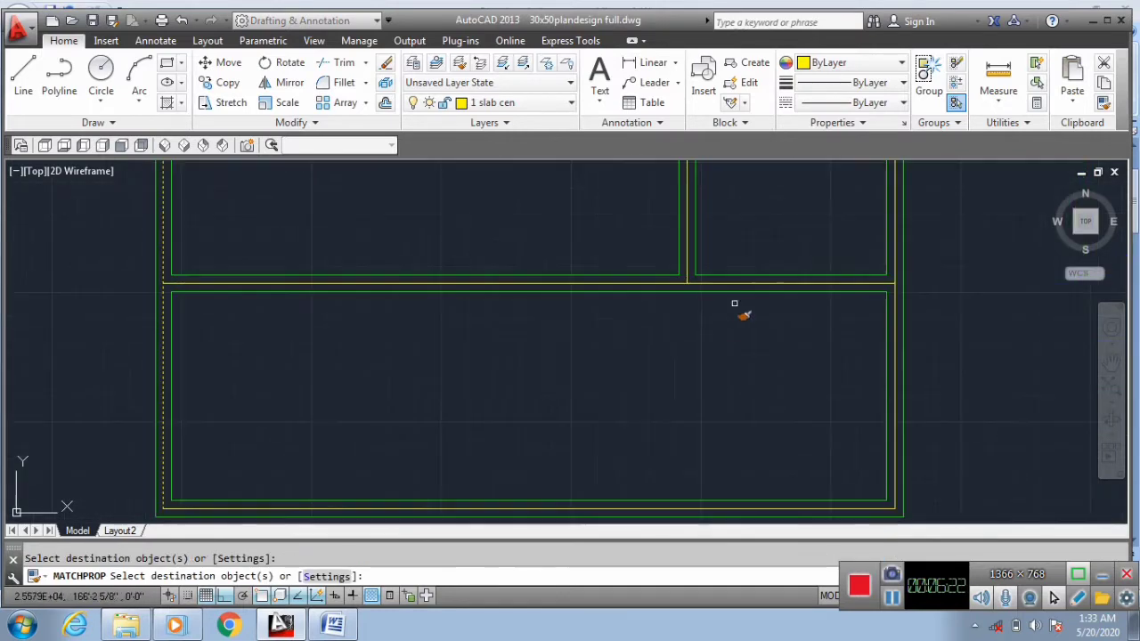
scroll(532, 434, down, 3)
scroll(572, 377, up, 3)
scroll(537, 364, down, 3)
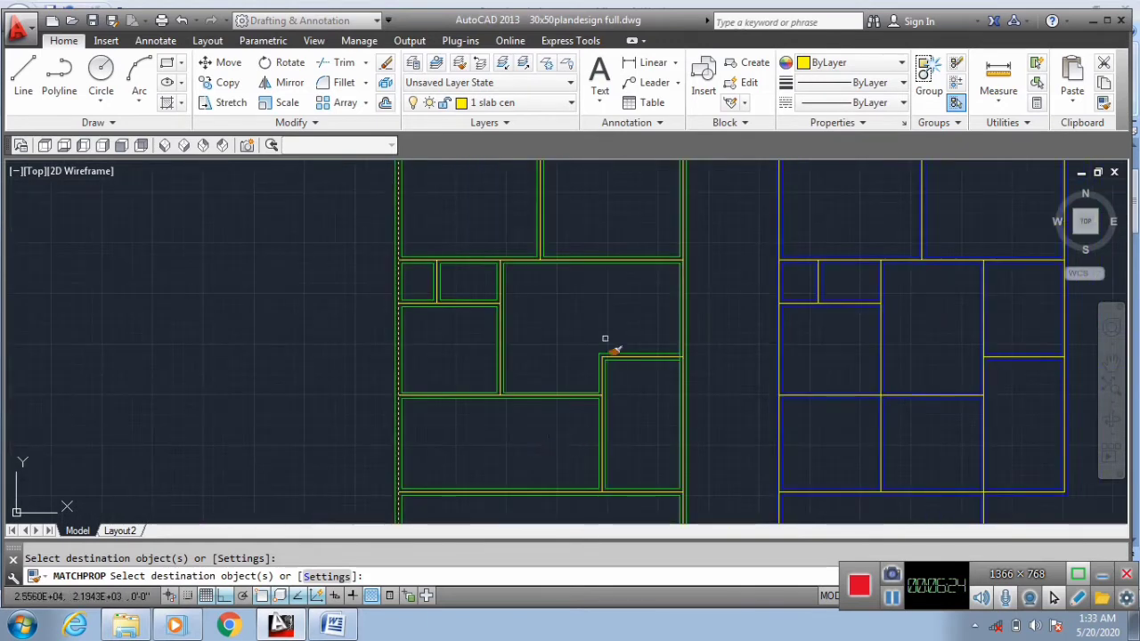
scroll(611, 338, up, 3)
scroll(490, 376, down, 3)
scroll(467, 245, up, 3)
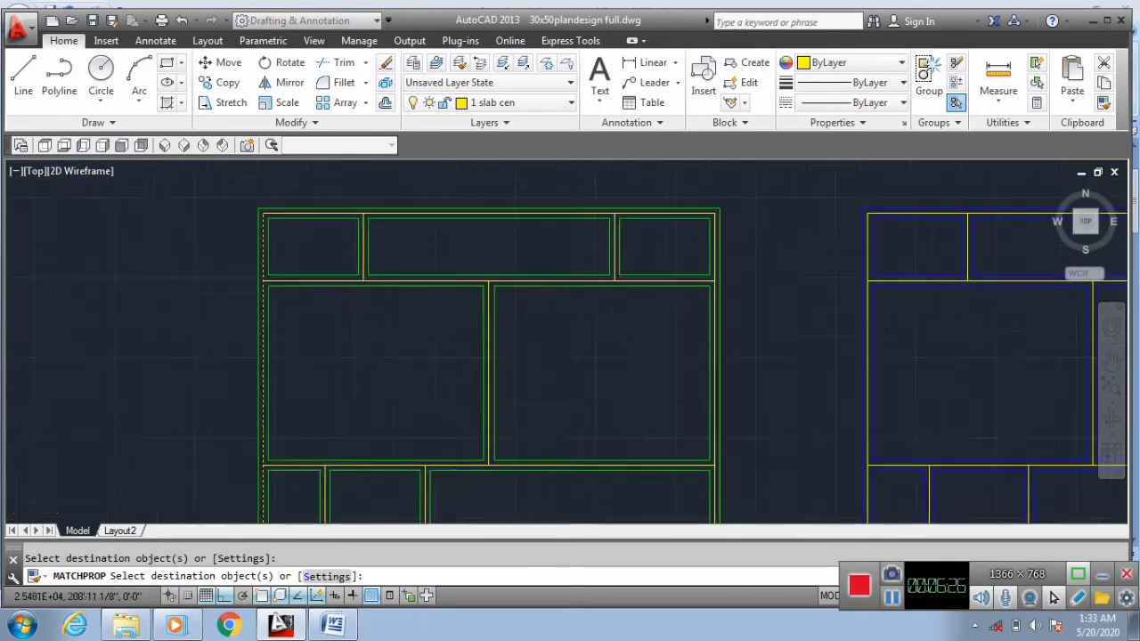
key(Escape)
Isolate the 1 slab cen layer by means of the green plan's top centre line.
scroll(472, 246, up, 3)
click(460, 225)
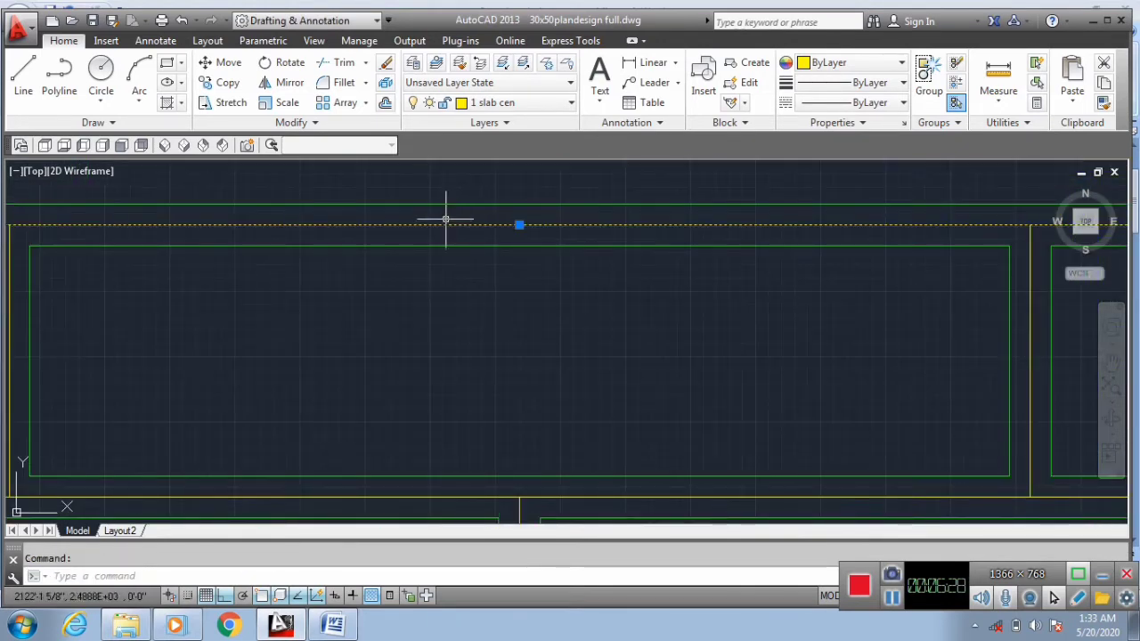
click(502, 64)
Assign all the centre lines of the green plan to the pcen layer.
scroll(466, 186, down, 5)
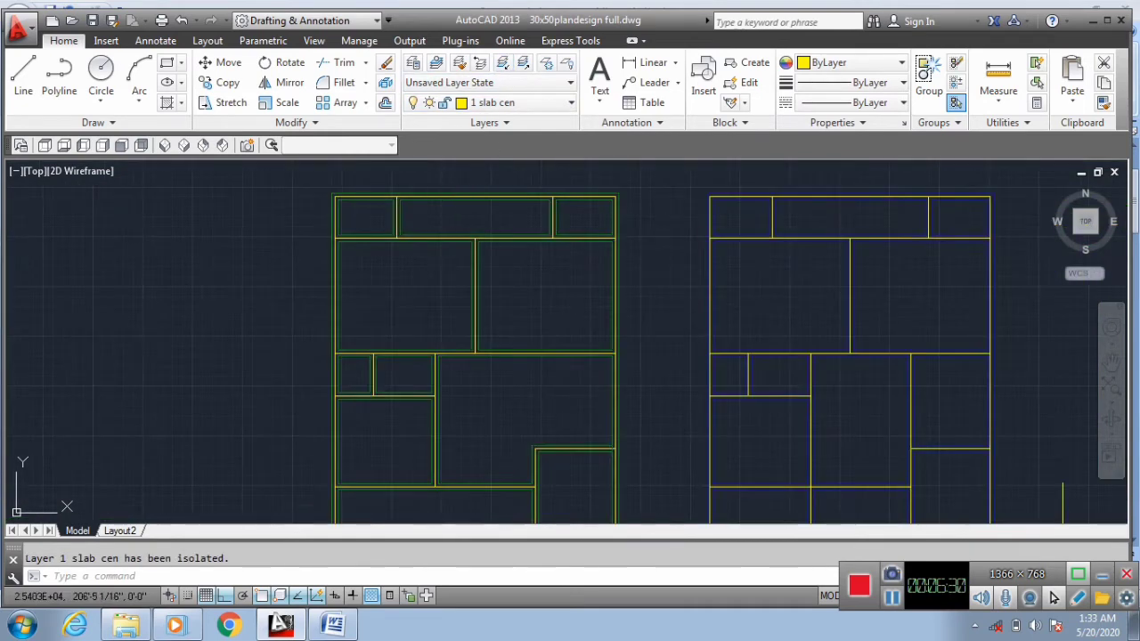
click(313, 193)
scroll(530, 485, down, 4)
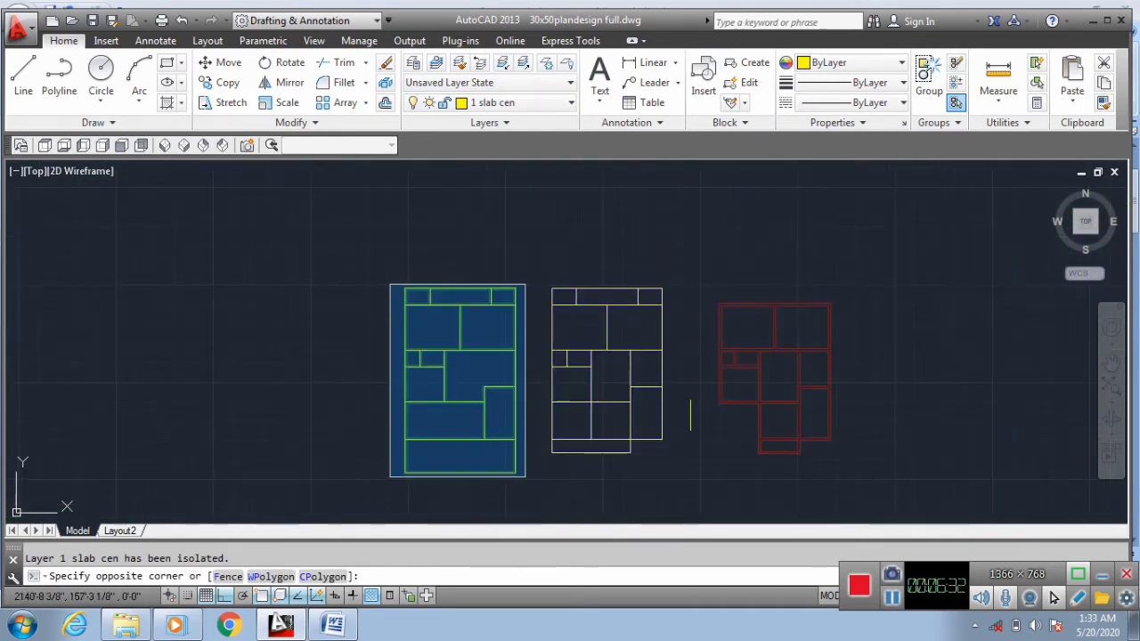
click(527, 506)
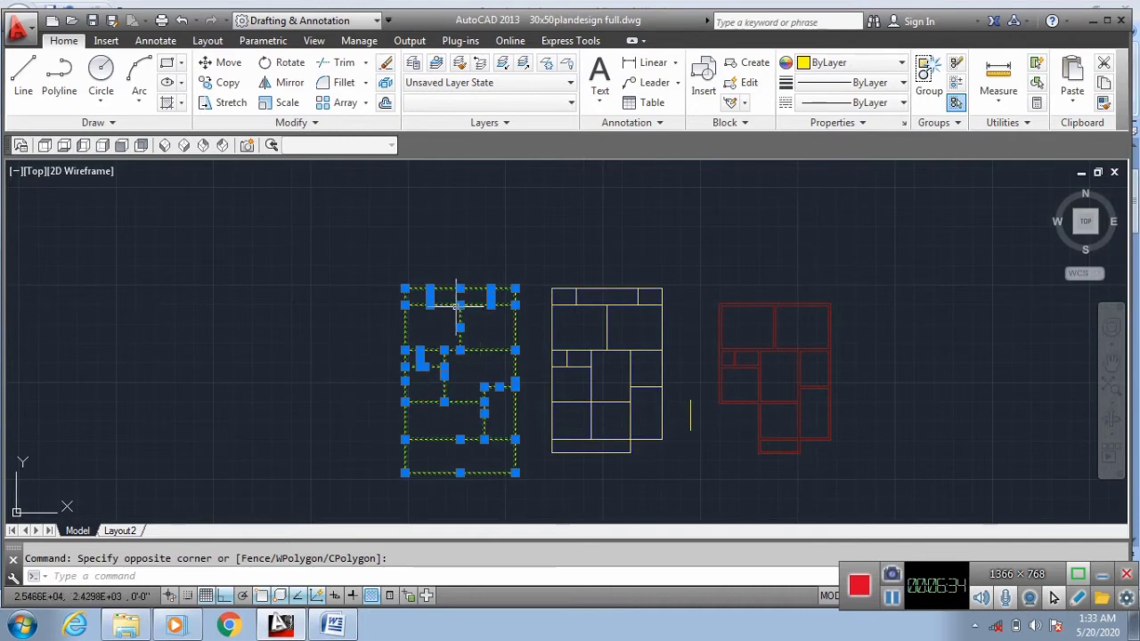
click(517, 103)
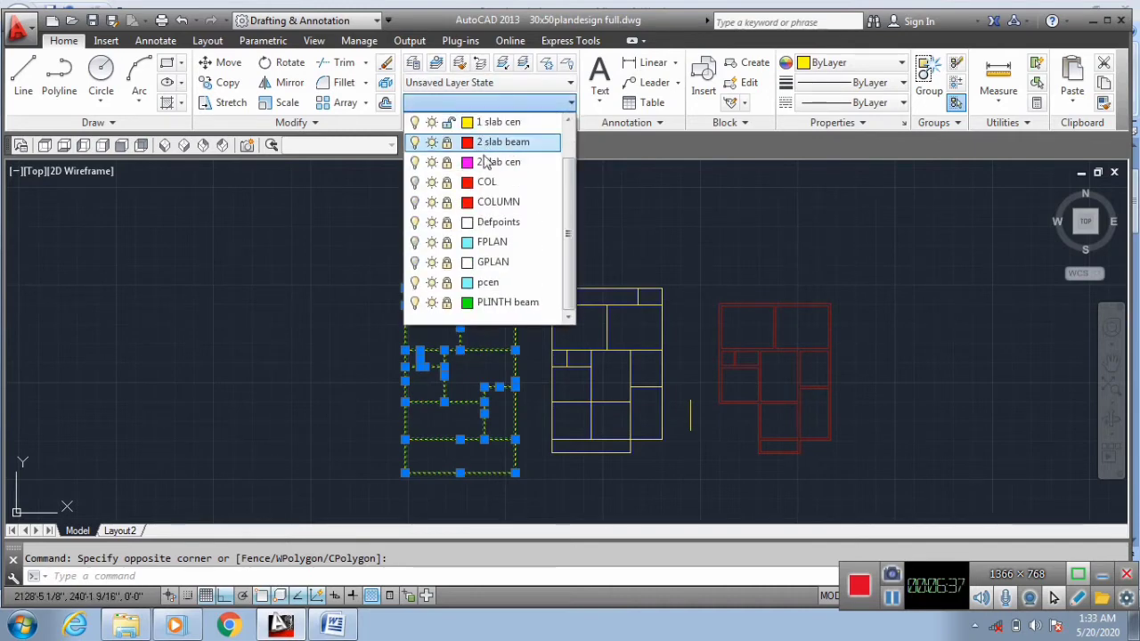
click(495, 303)
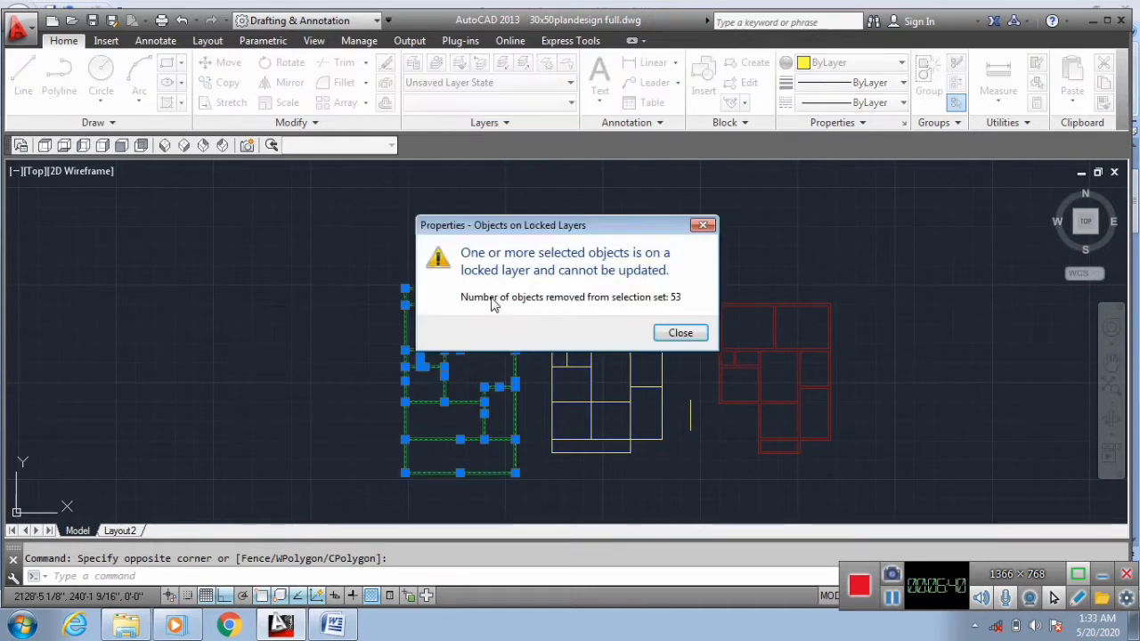
click(680, 333)
key(Escape)
Compare the outlines and room layouts of the green, blue and red beam plans.
scroll(427, 343, up, 8)
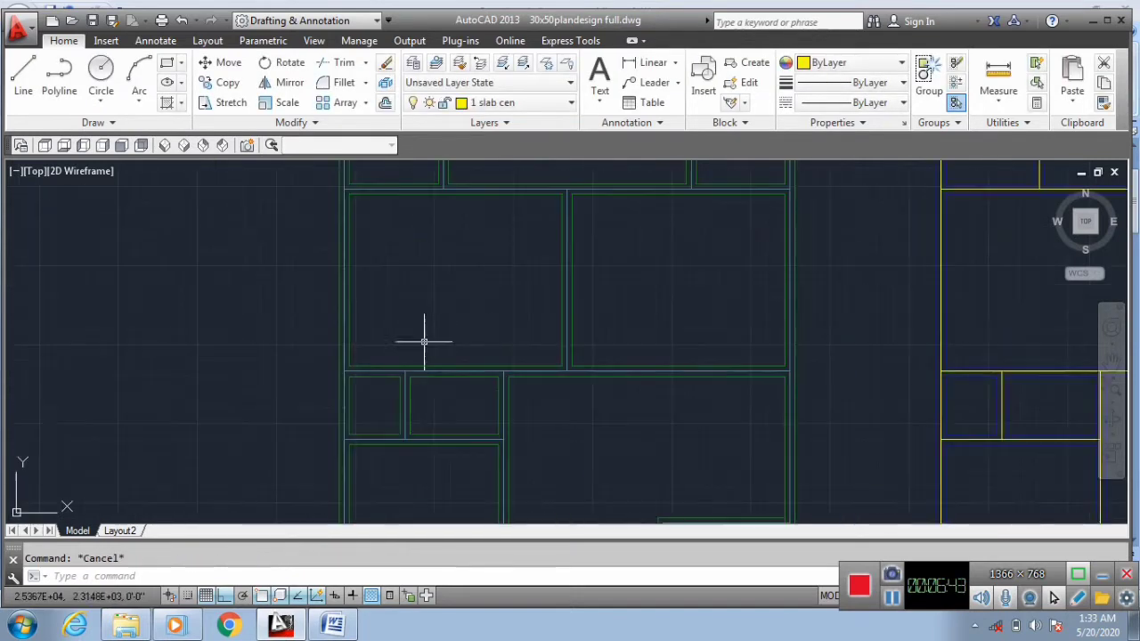
scroll(437, 266, down, 8)
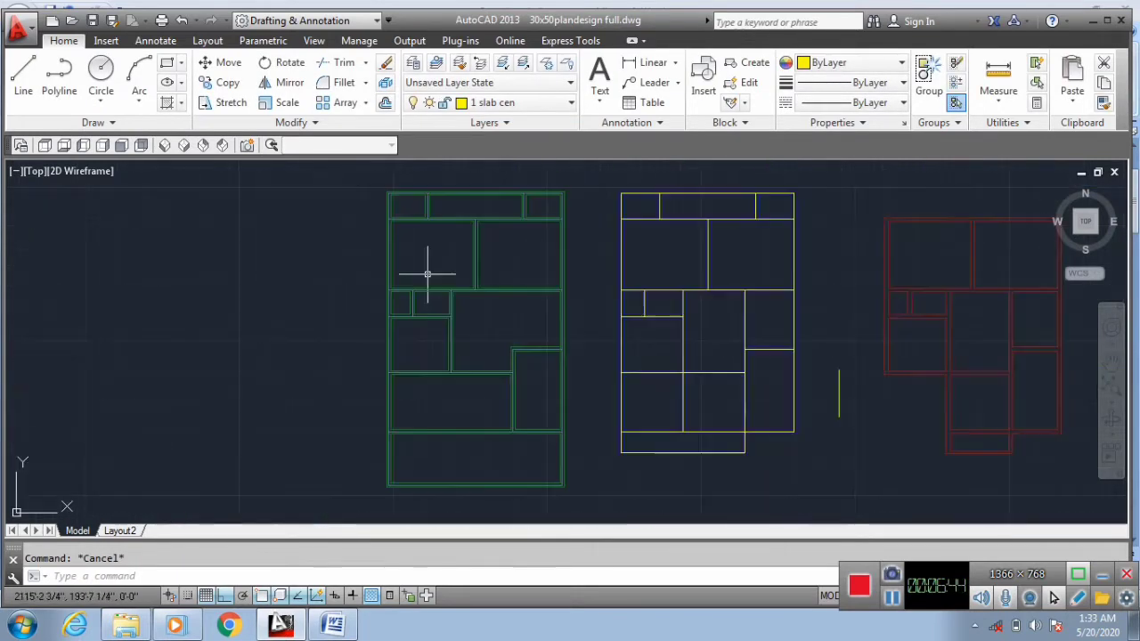
scroll(392, 298, down, 4)
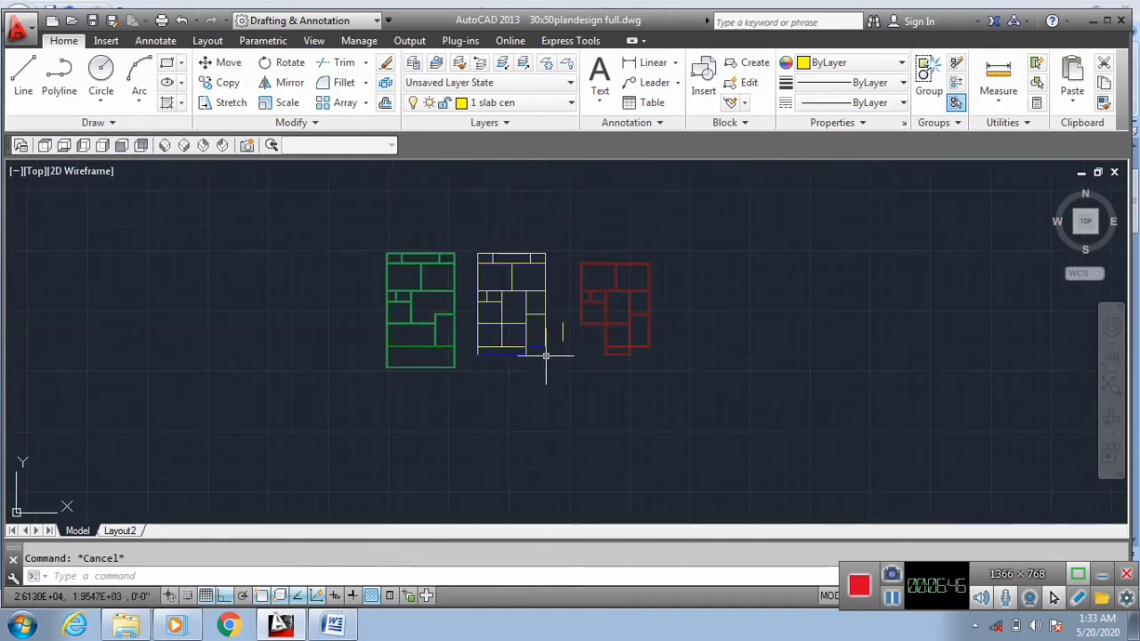
scroll(542, 351, up, 5)
scroll(489, 308, down, 3)
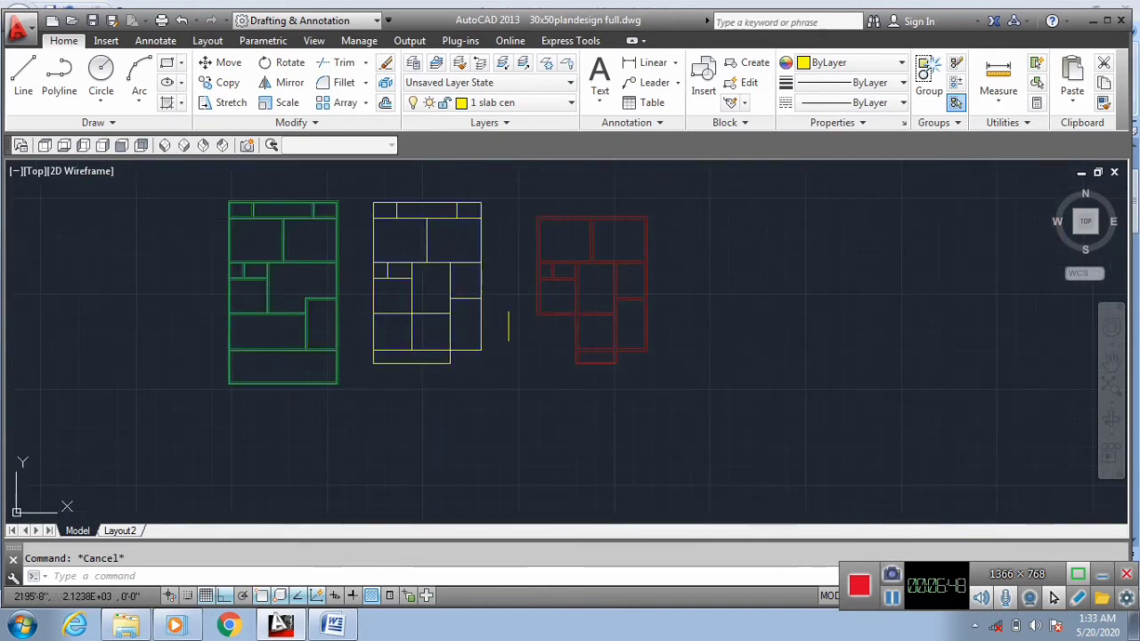
scroll(563, 331, up, 3)
scroll(356, 398, up, 3)
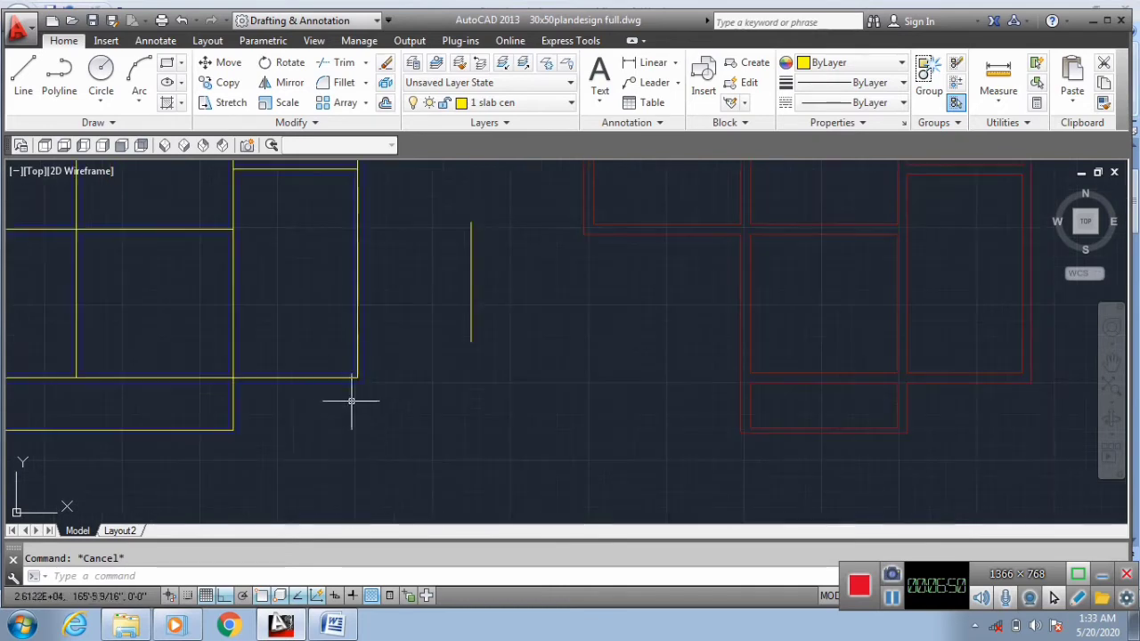
scroll(855, 436, down, 2)
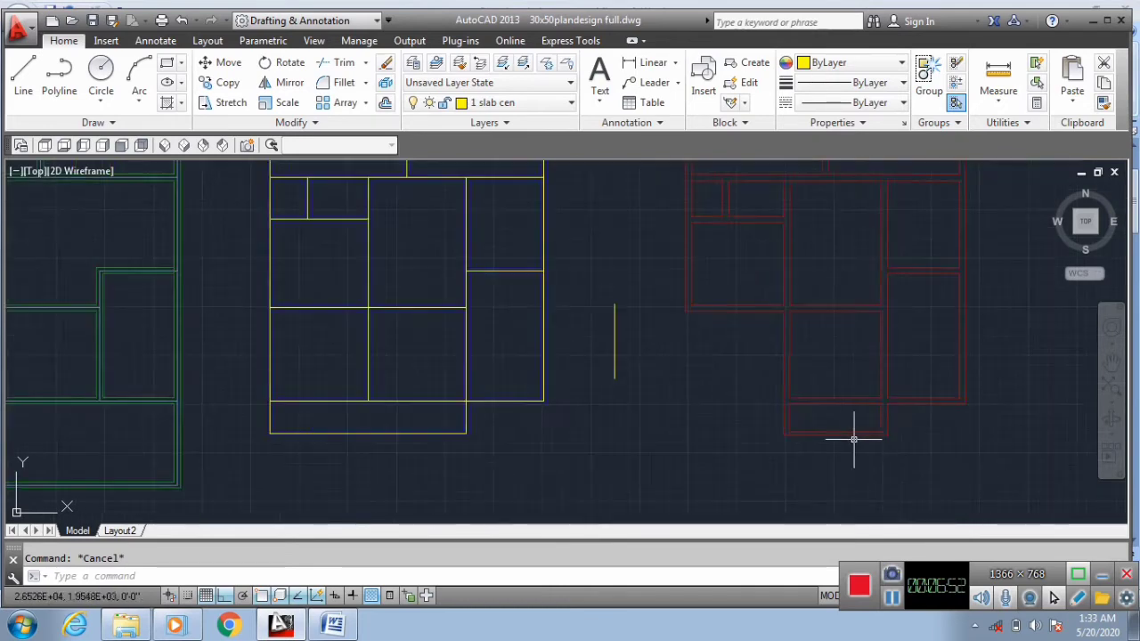
scroll(538, 403, down, 2)
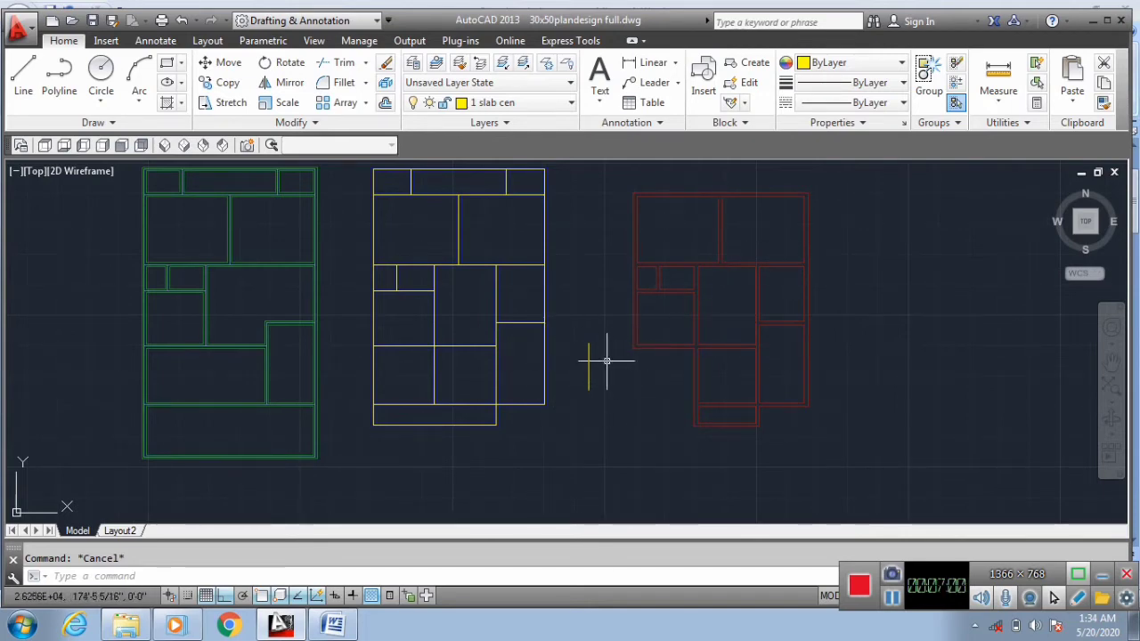
scroll(570, 351, up, 3)
Copy the blue plan's centre lines onto the red plan, using the lower-right room's upper-right inner wall corner as matching reference point.
scroll(476, 299, down, 5)
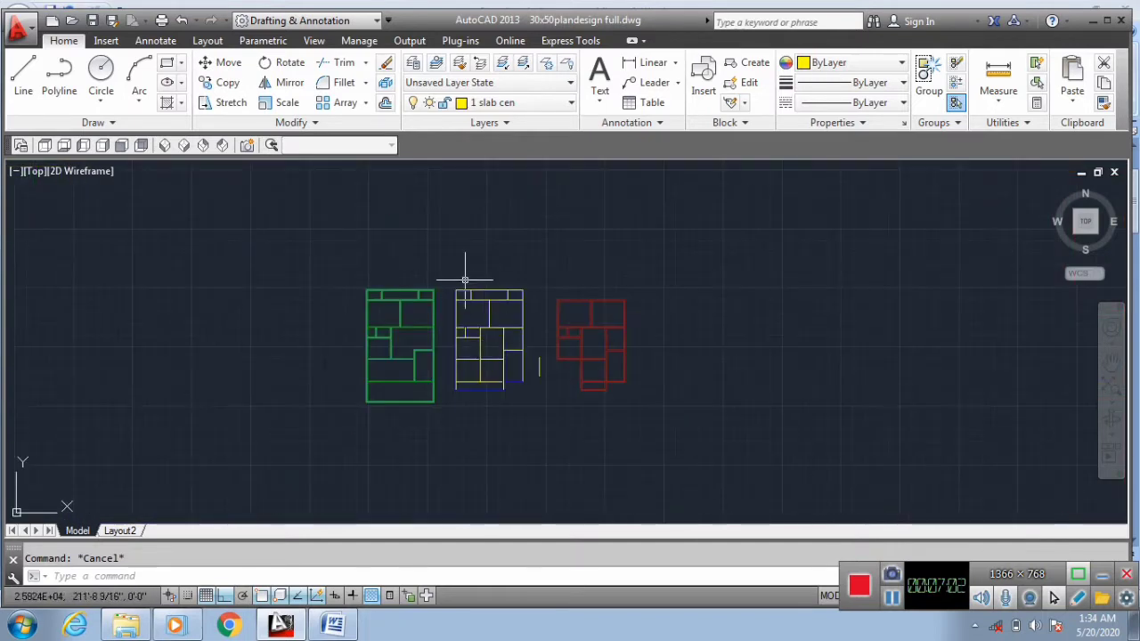
click(439, 269)
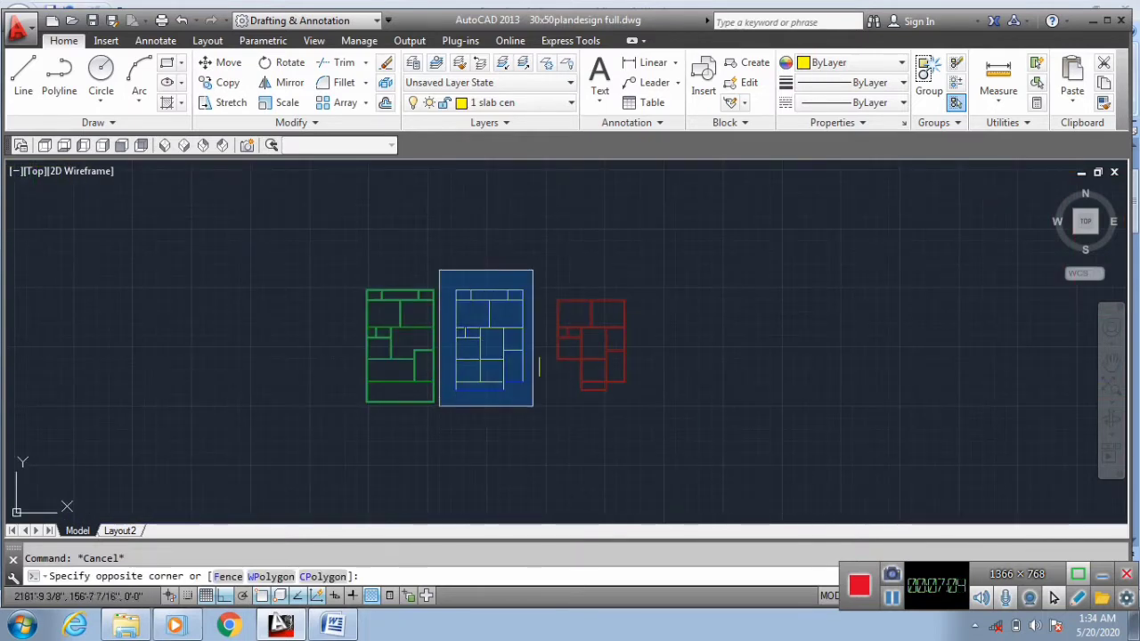
click(532, 406)
text(co)
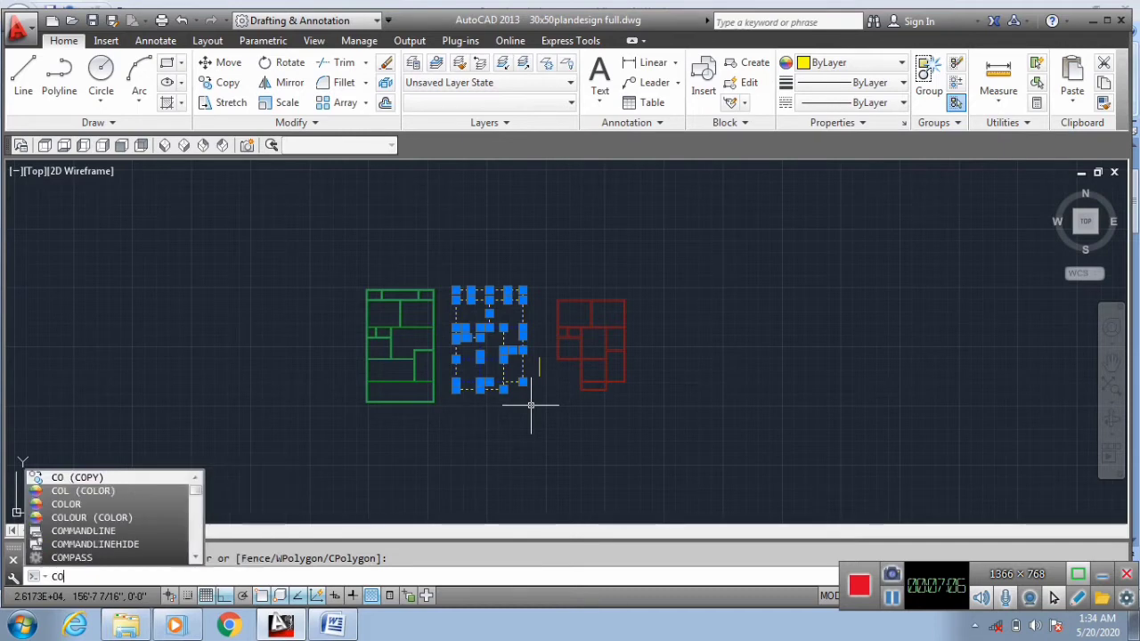
key(Return)
scroll(526, 370, up, 4)
scroll(749, 339, up, 2)
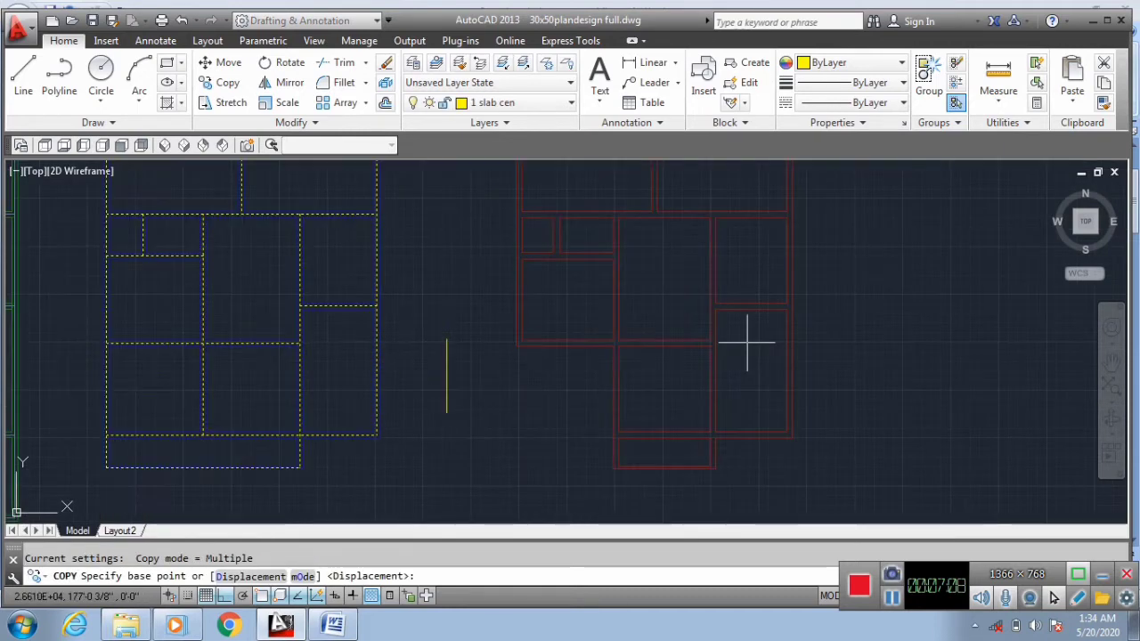
scroll(369, 317, up, 5)
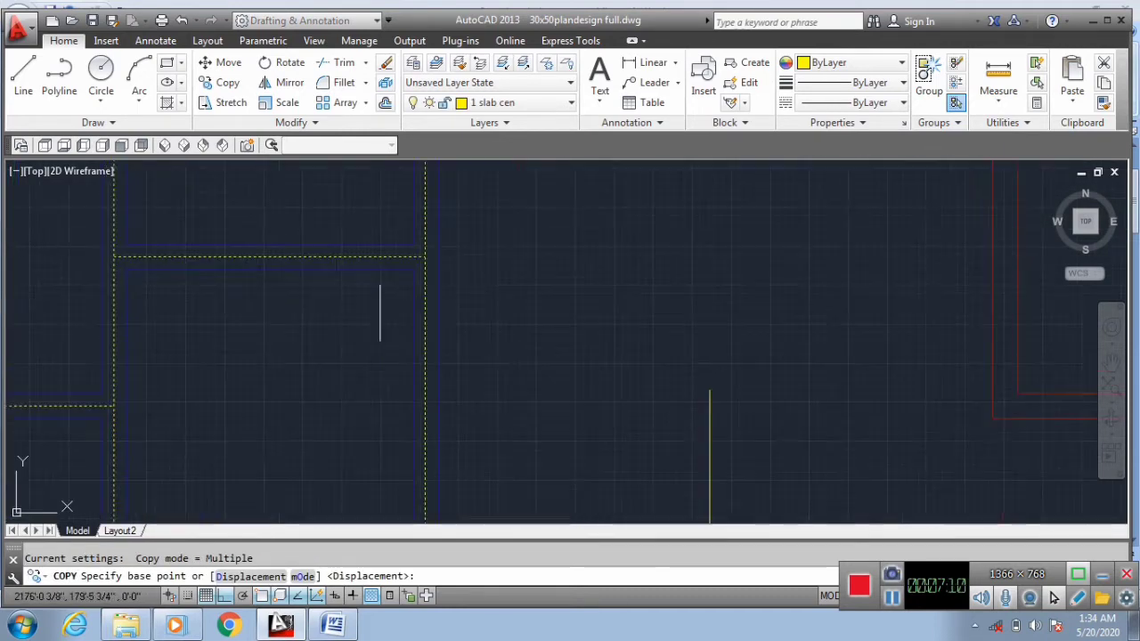
click(412, 267)
scroll(350, 331, down, 5)
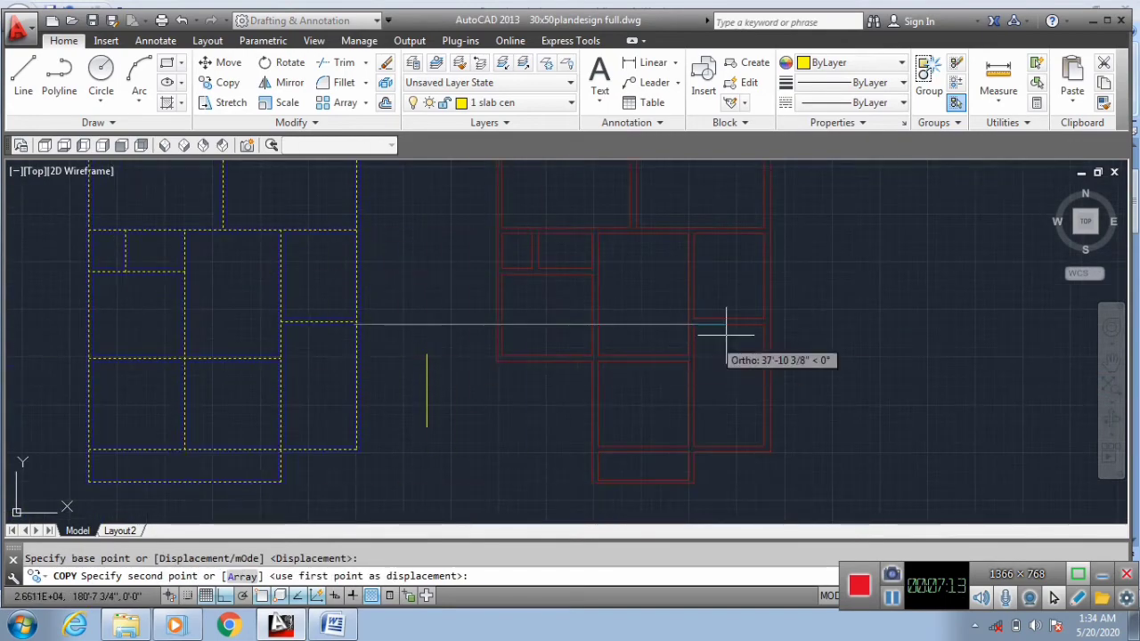
scroll(766, 336, up, 3)
click(786, 307)
scroll(672, 350, down, 6)
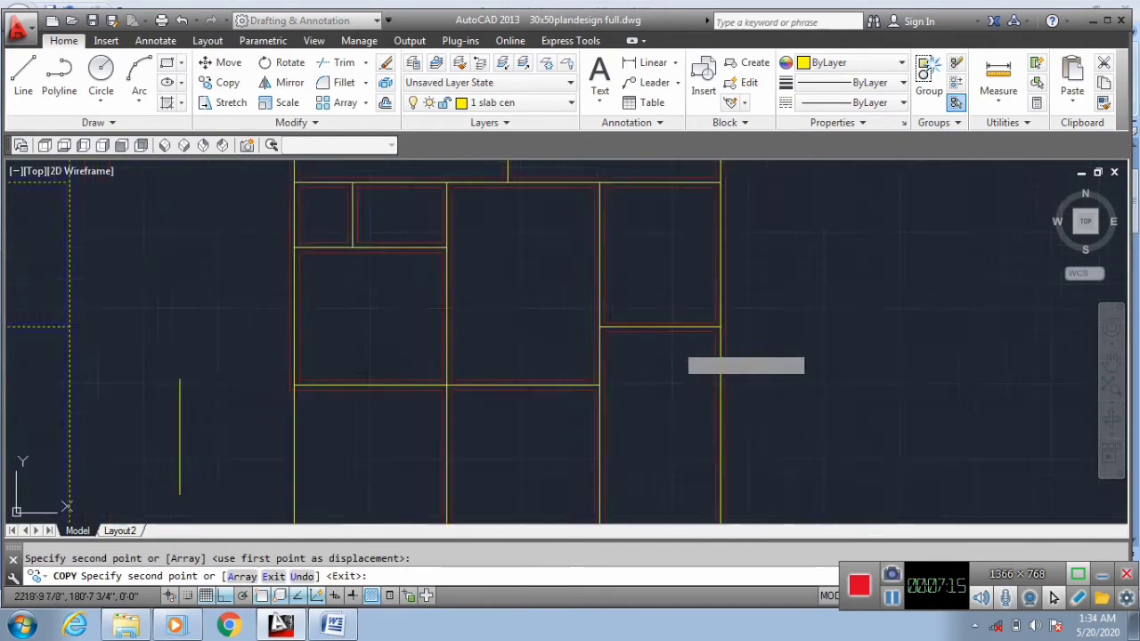
scroll(623, 419, down, 3)
key(Escape)
Trim the red plan's left outer vertical centre line below the horizontal centre line at the left room's lower wall, using that line as cutting edge.
scroll(656, 437, up, 4)
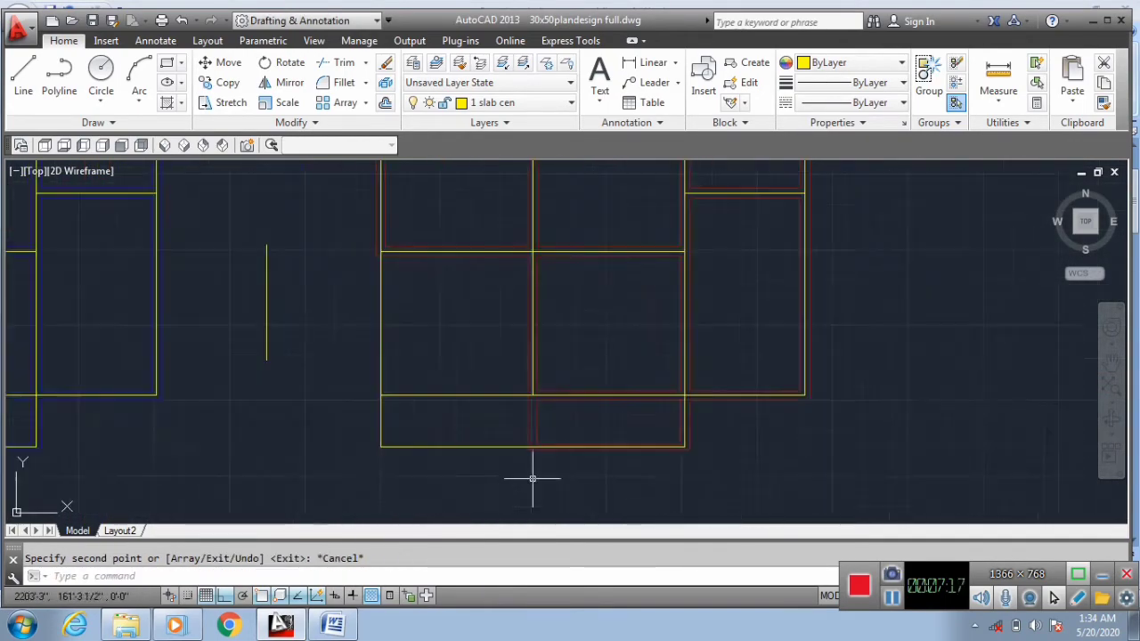
scroll(549, 444, up, 2)
scroll(452, 442, down, 4)
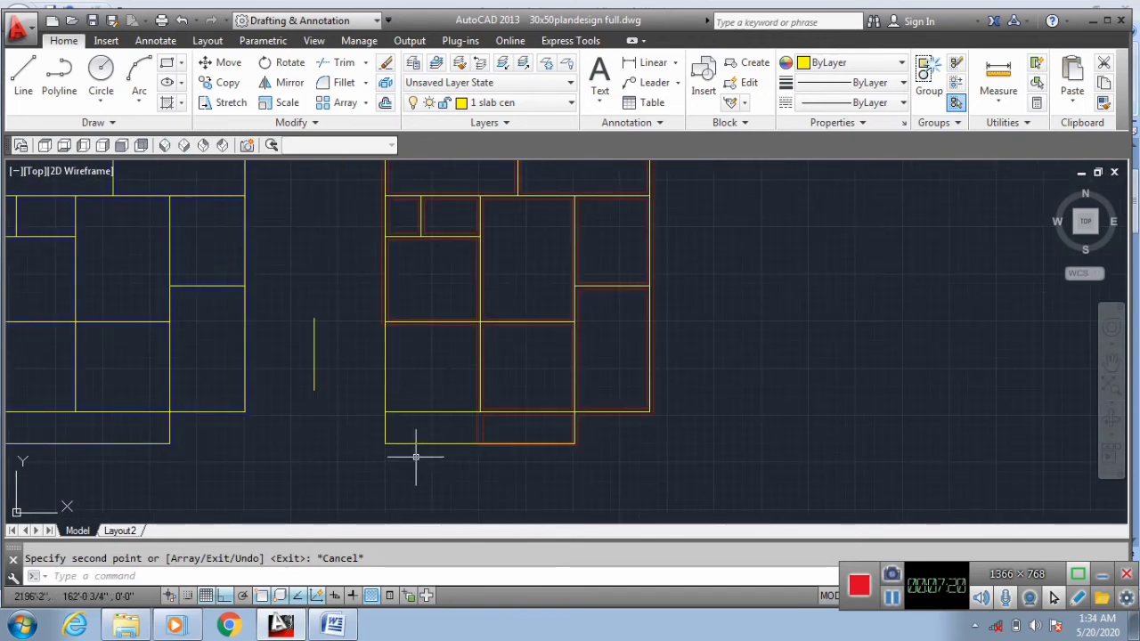
click(414, 456)
click(383, 400)
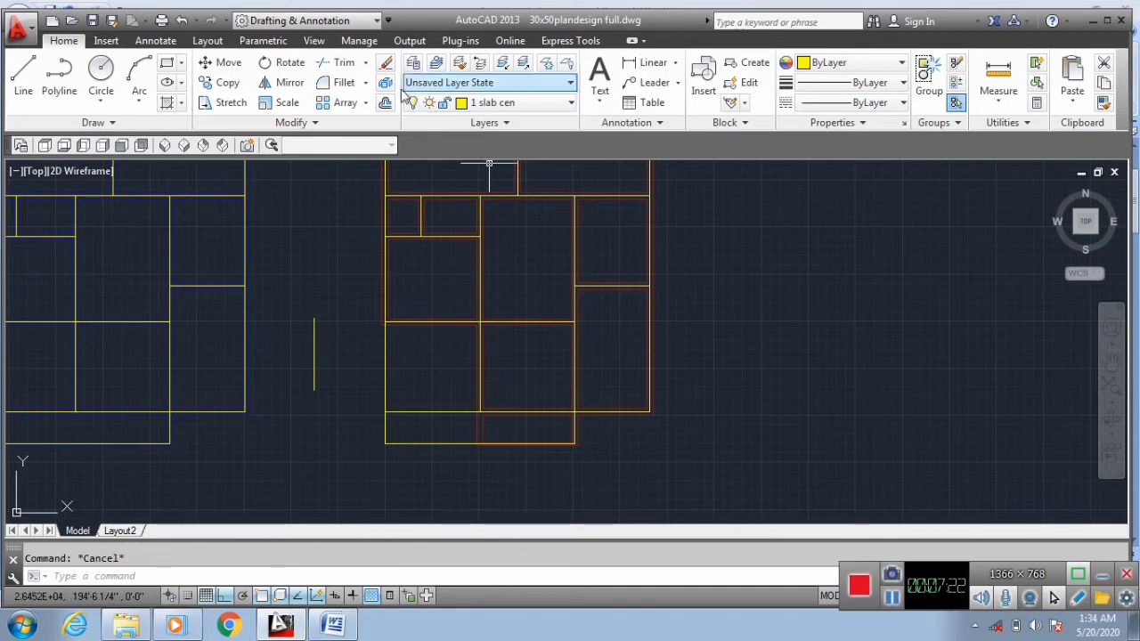
click(340, 62)
scroll(405, 294, up, 6)
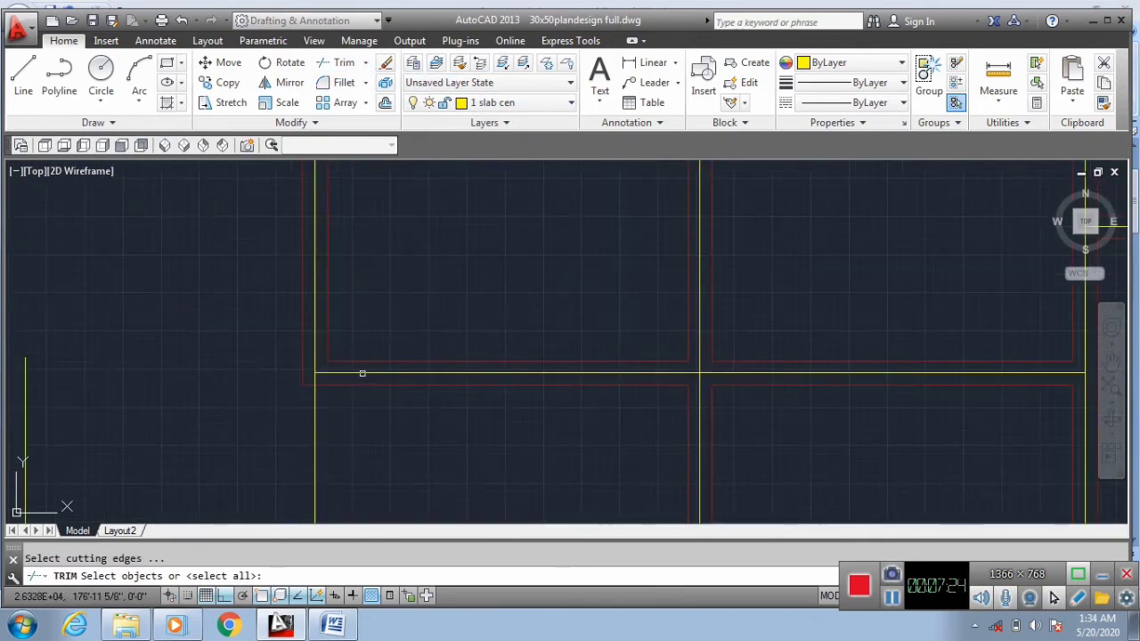
right_click(349, 397)
click(349, 398)
click(307, 422)
scroll(341, 284, down, 5)
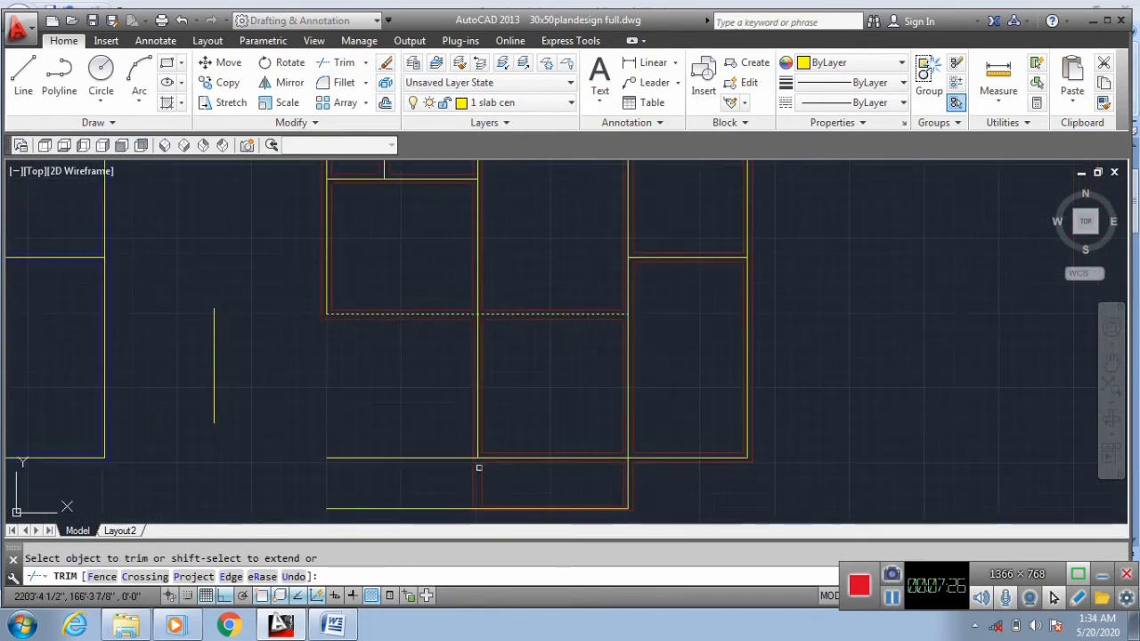
scroll(437, 311, up, 4)
scroll(437, 359, down, 2)
scroll(428, 366, down, 1)
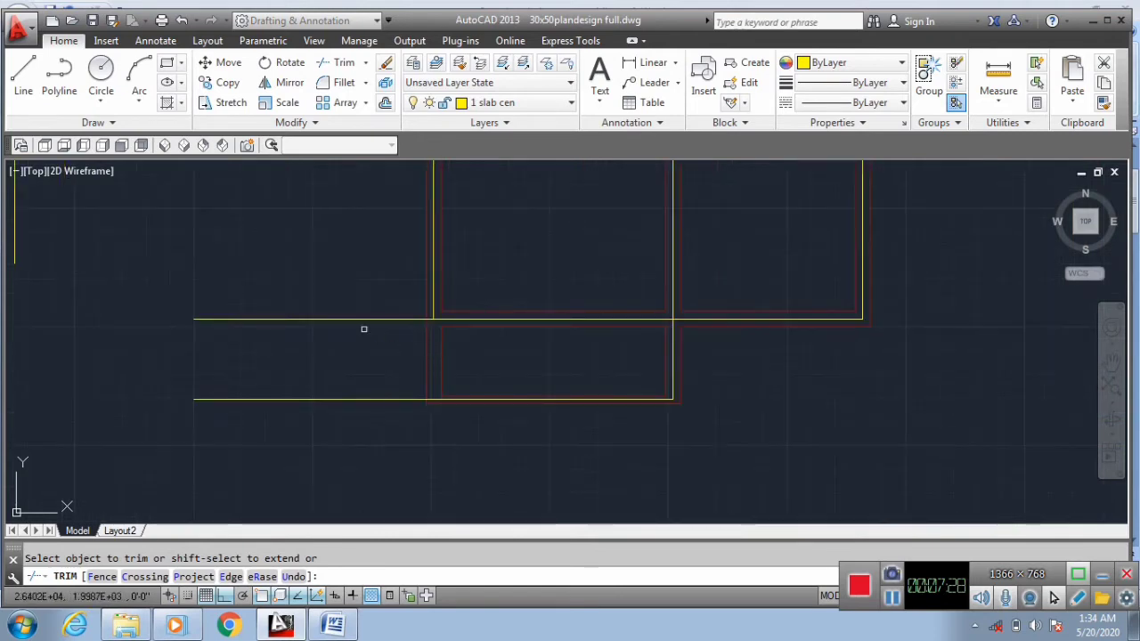
Try to fillet the red plan's lowest horizontal centre line with the lower middle room's left vertical one, undoing it and the preceding trim.
key(Escape)
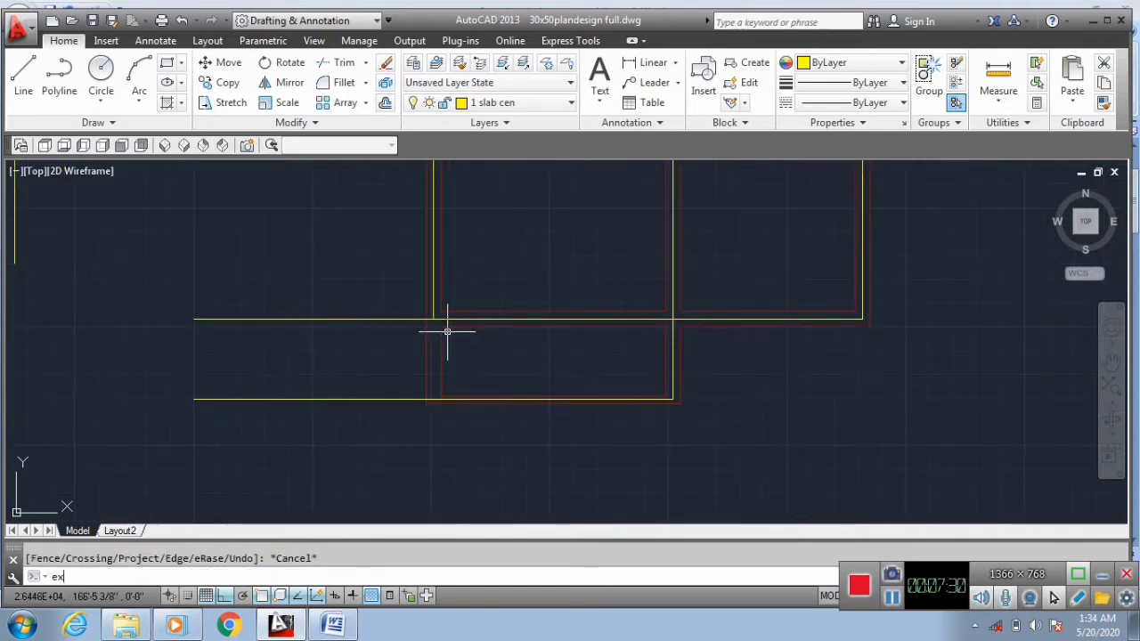
click(342, 82)
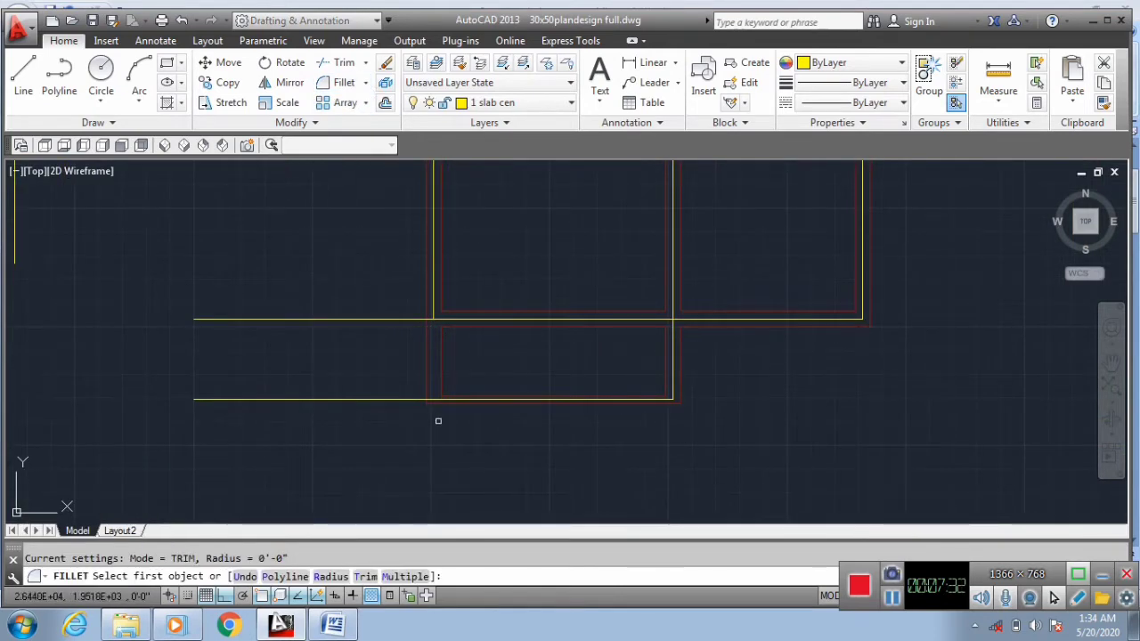
click(378, 399)
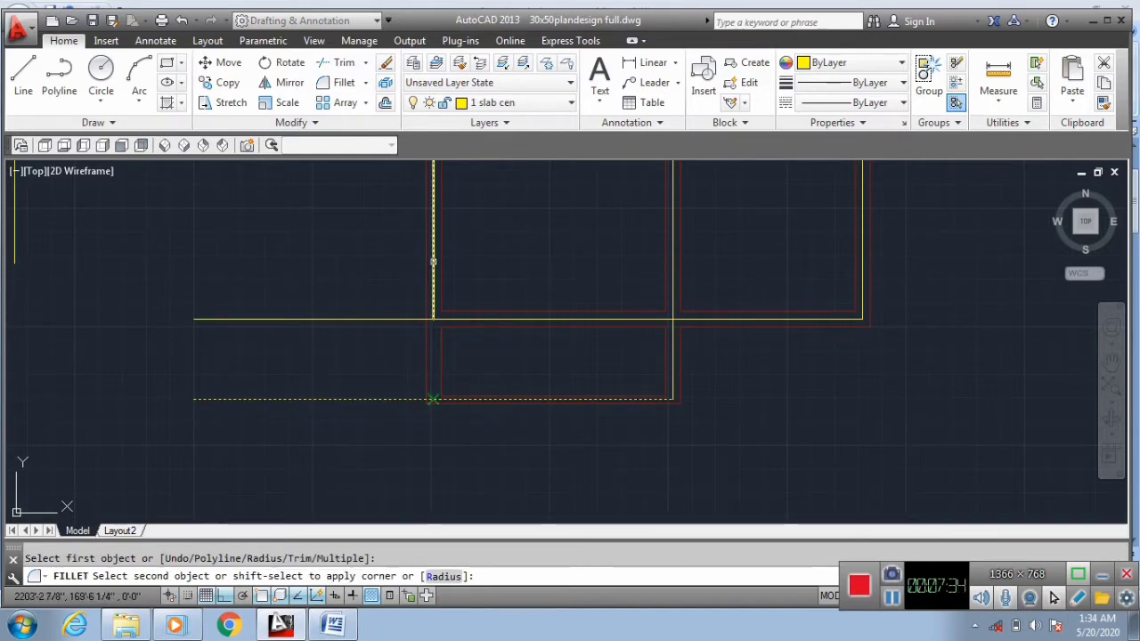
click(433, 261)
key(ctrl+z)
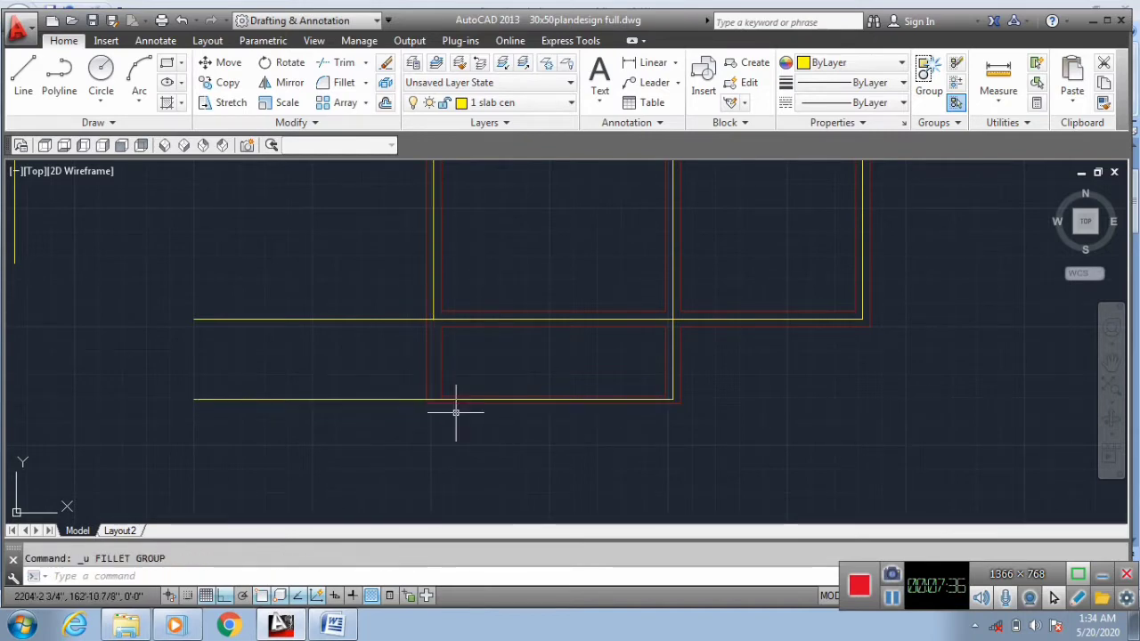
scroll(455, 411, down, 3)
key(ctrl+z)
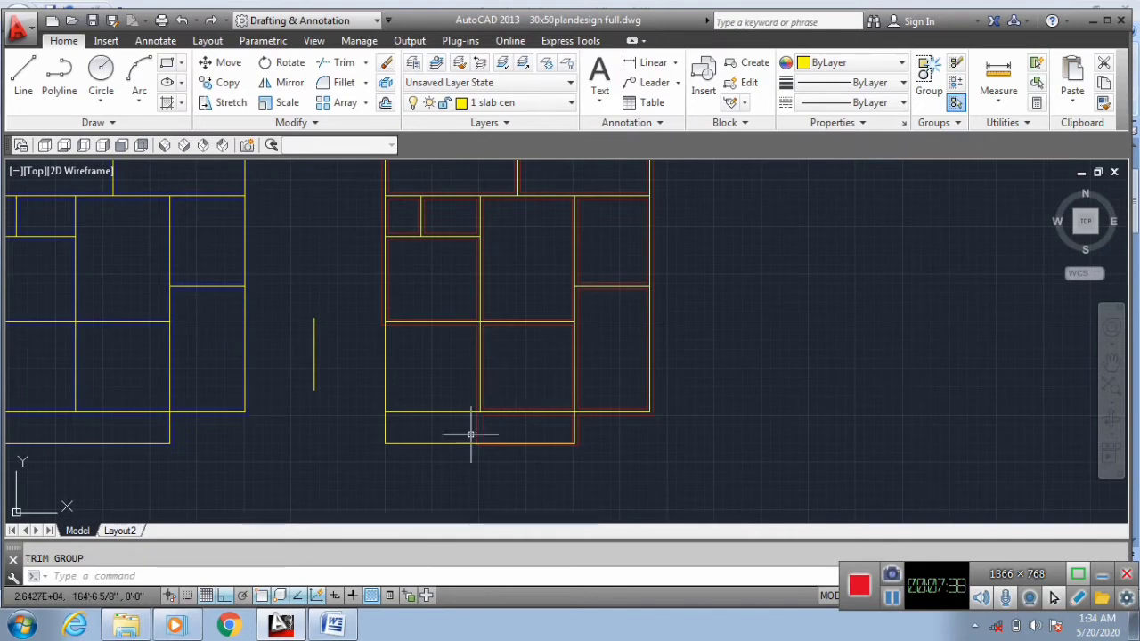
Fillet the red plan's lowest horizontal centre line with the vertical centre line at the lower middle room's left wall into a sharp corner.
scroll(473, 433, up, 3)
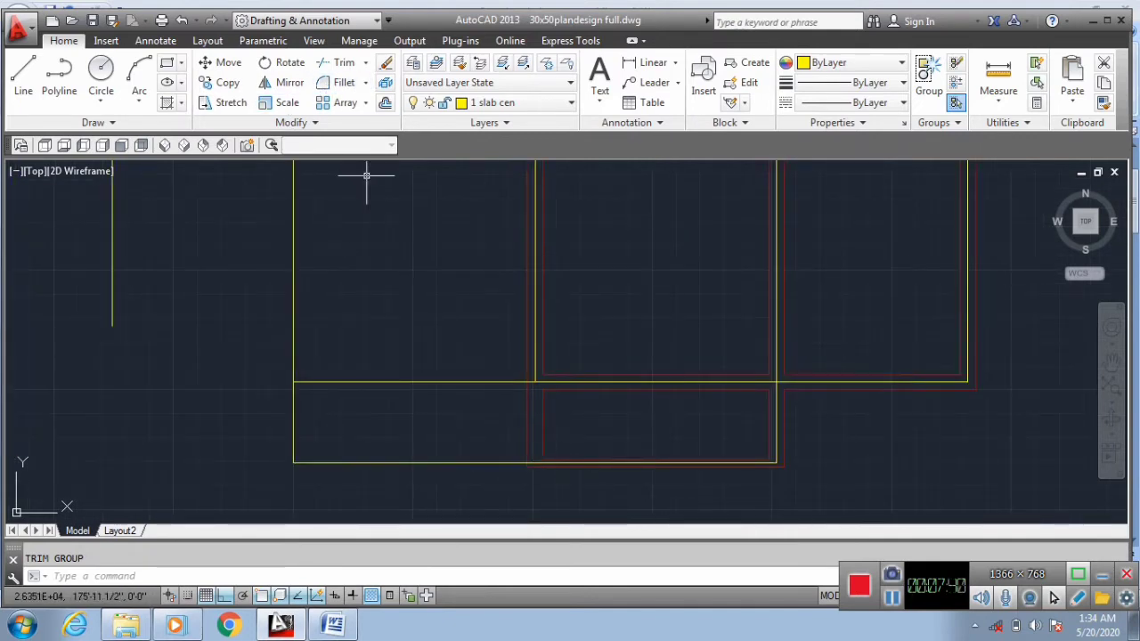
click(692, 461)
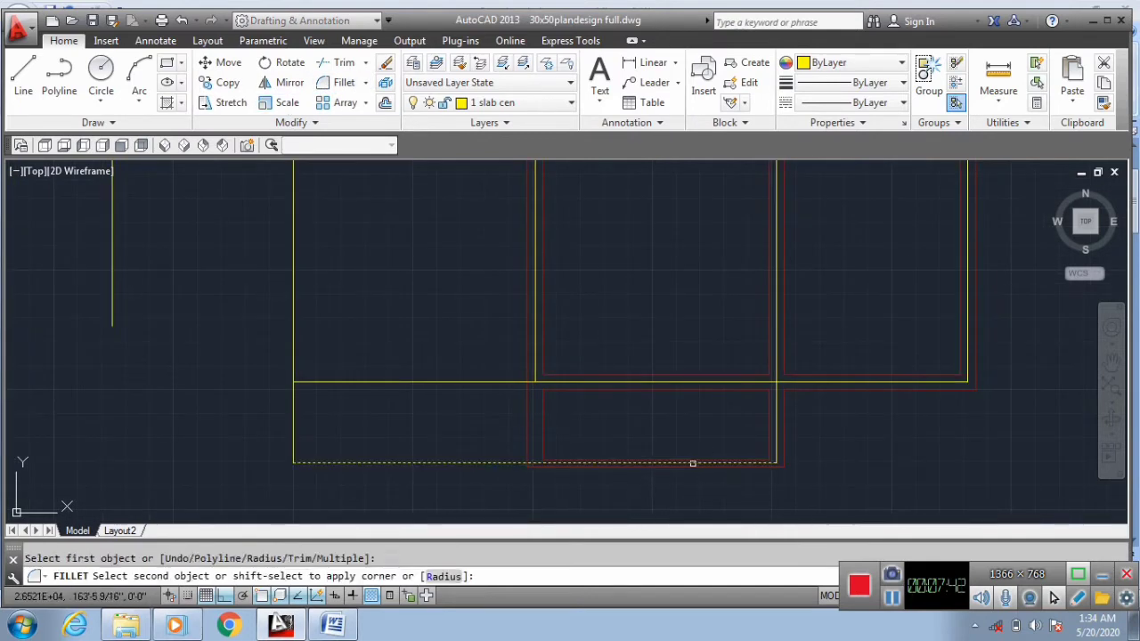
click(535, 348)
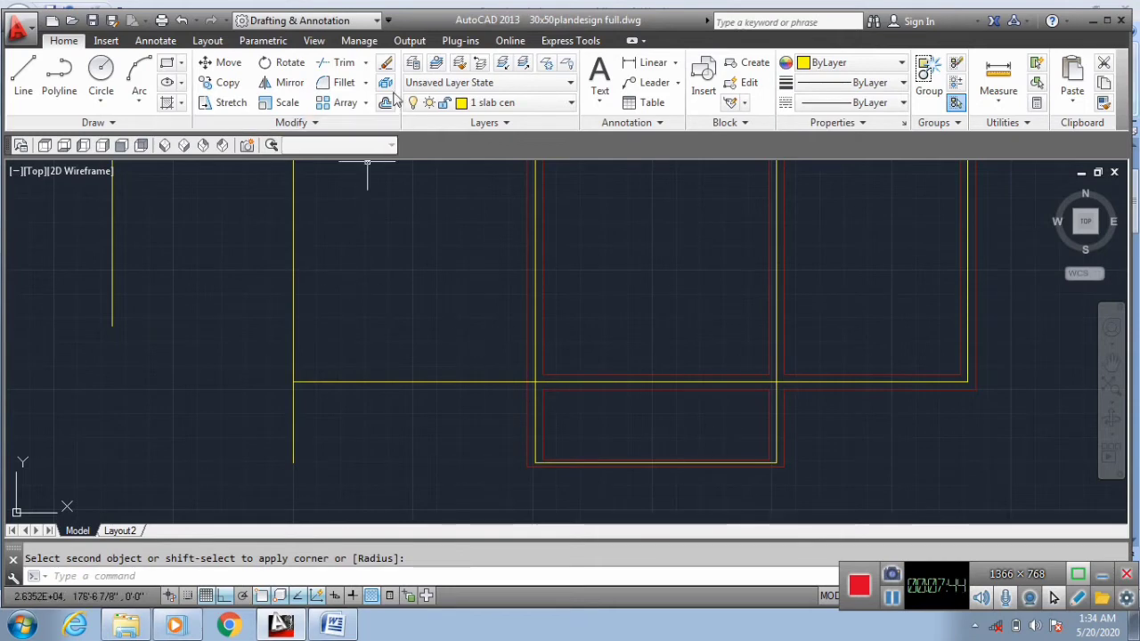
Trim the red plan's left outer vertical centre line below the horizontal centre line at the left room's lower wall.
click(340, 63)
scroll(364, 375, down, 2)
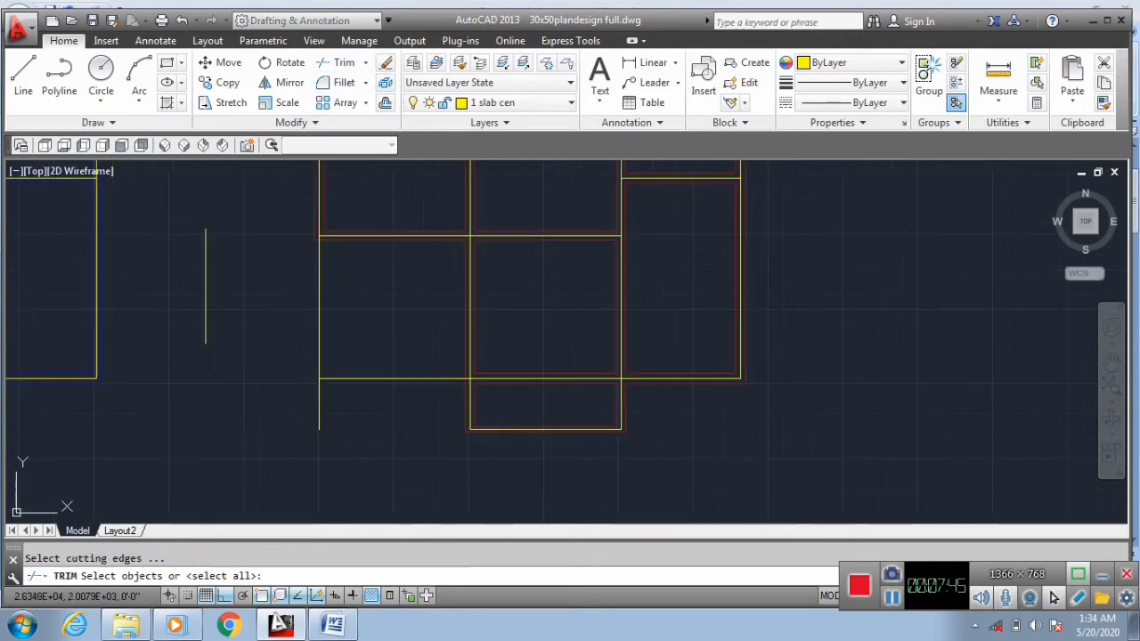
click(326, 234)
key(Return)
click(319, 335)
key(Escape)
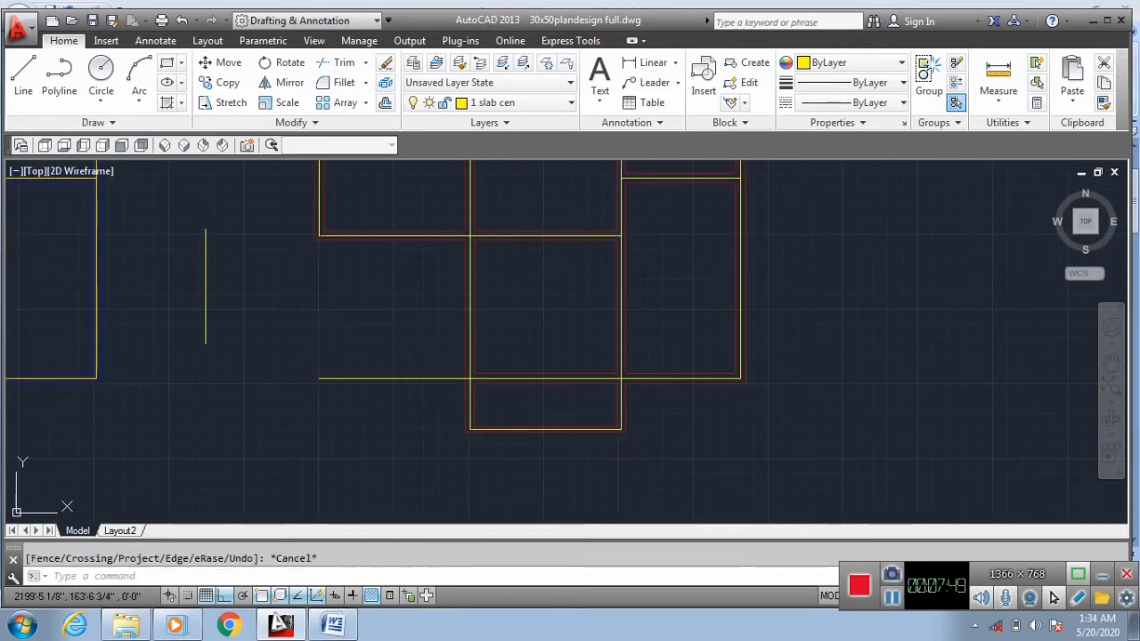
Trim the overhanging lower horizontal centre line of the red plan back to the vertical centre line at the middle room's left wall.
key(Return)
scroll(470, 391, up, 2)
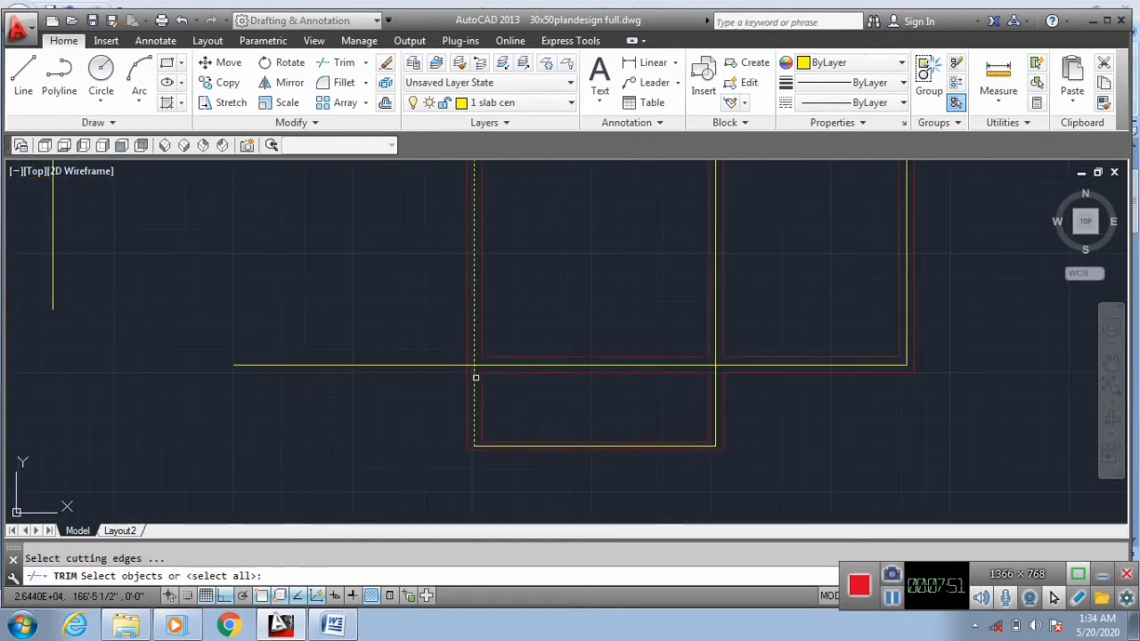
key(Return)
scroll(364, 364, down, 2)
scroll(493, 397, up, 4)
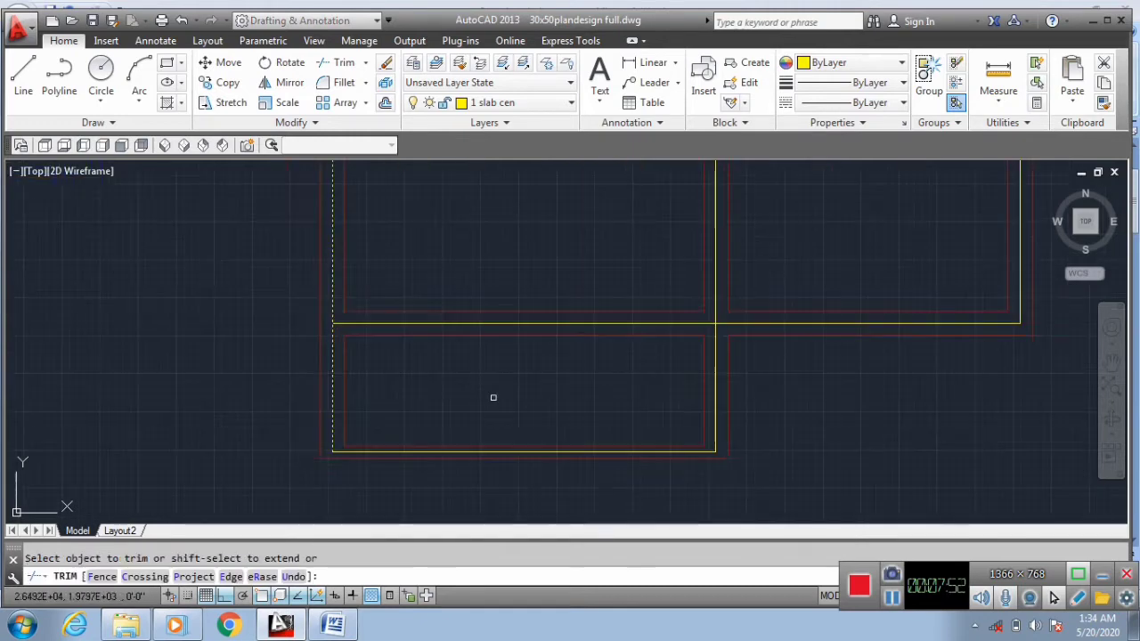
scroll(635, 267, down, 2)
scroll(445, 294, up, 2)
scroll(342, 308, down, 1)
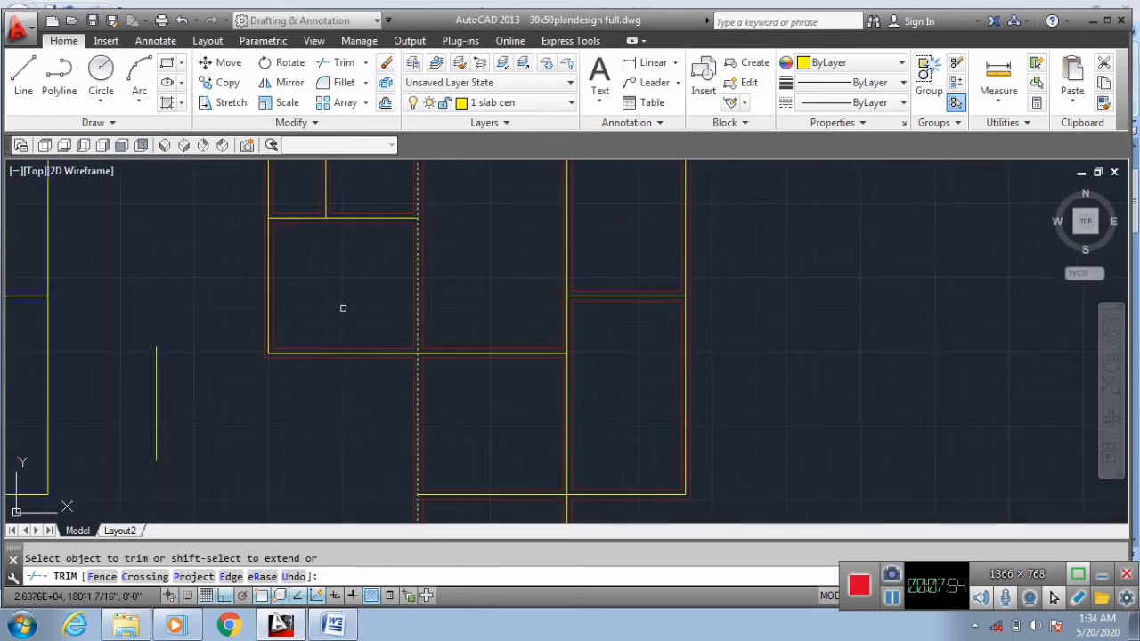
key(Escape)
Examine the red plan's centre lines against its walls, from the small left rooms up to the strip above the upper rooms.
scroll(427, 256, down, 1)
scroll(352, 363, up, 1)
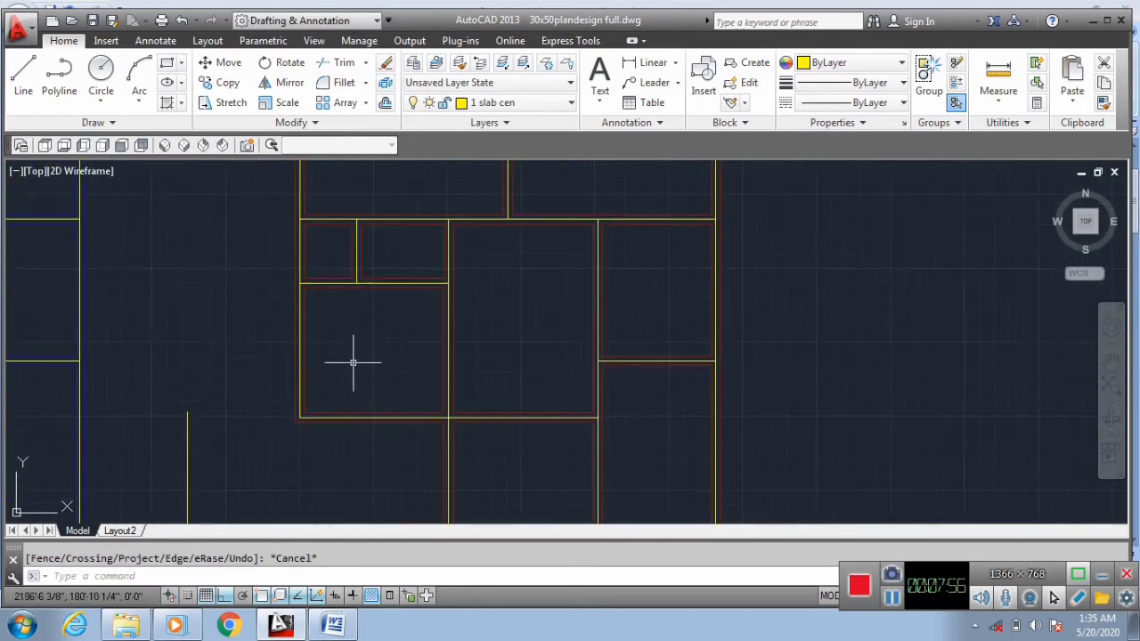
scroll(457, 314, up, 1)
scroll(415, 326, down, 2)
scroll(415, 326, up, 2)
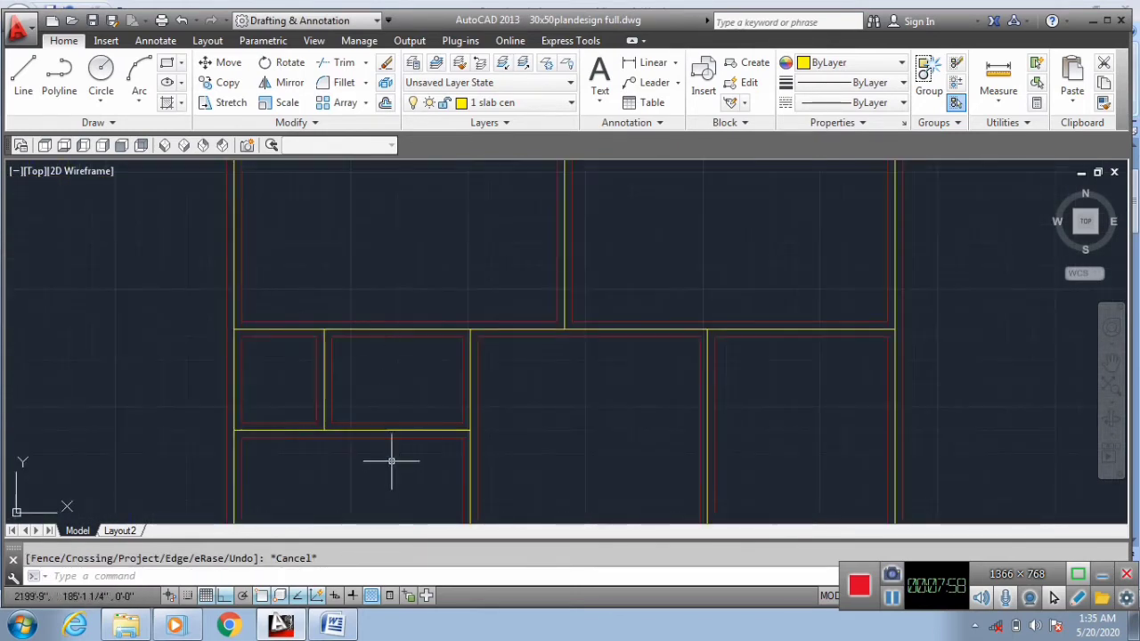
scroll(392, 460, down, 1)
scroll(451, 410, up, 2)
scroll(486, 382, down, 3)
scroll(476, 368, up, 1)
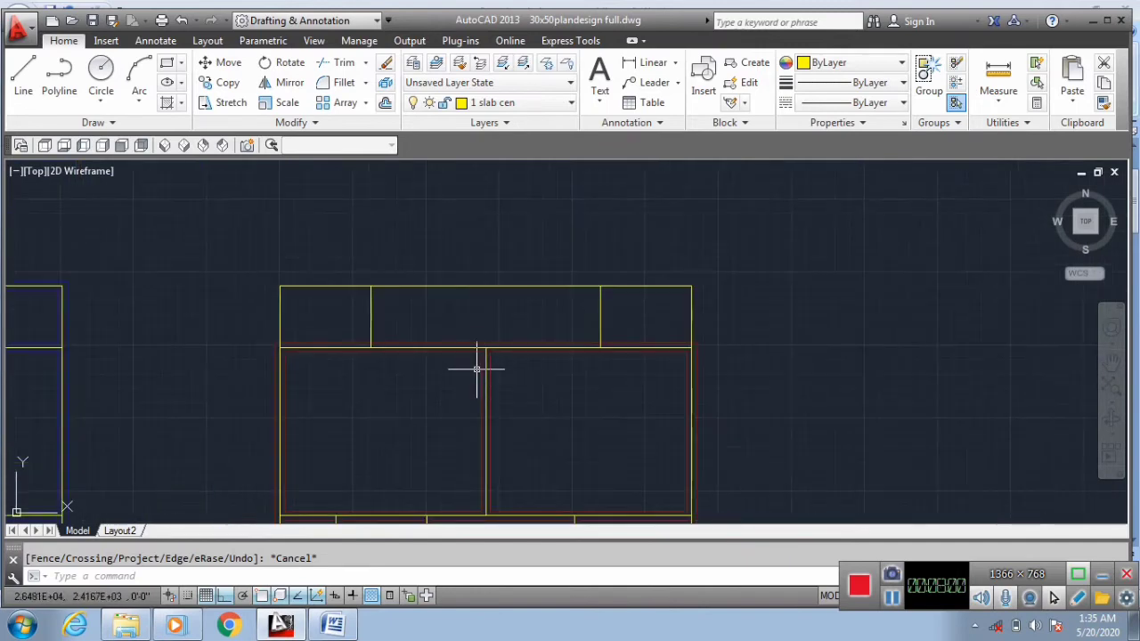
middle_drag(400, 343, 366, 346)
click(699, 302)
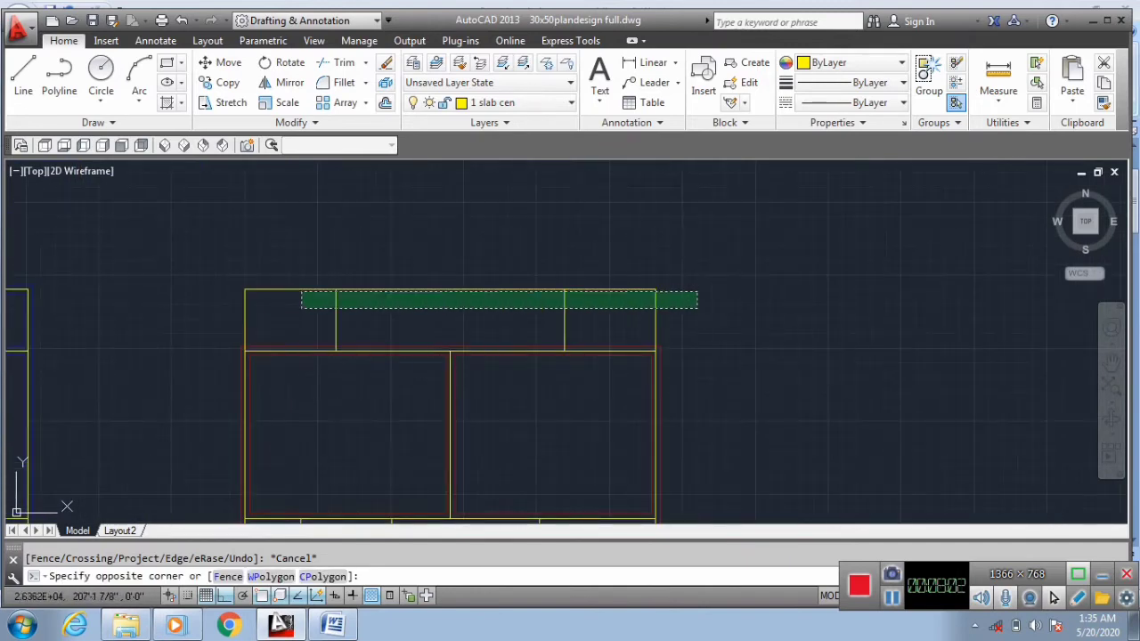
click(193, 259)
key(Escape)
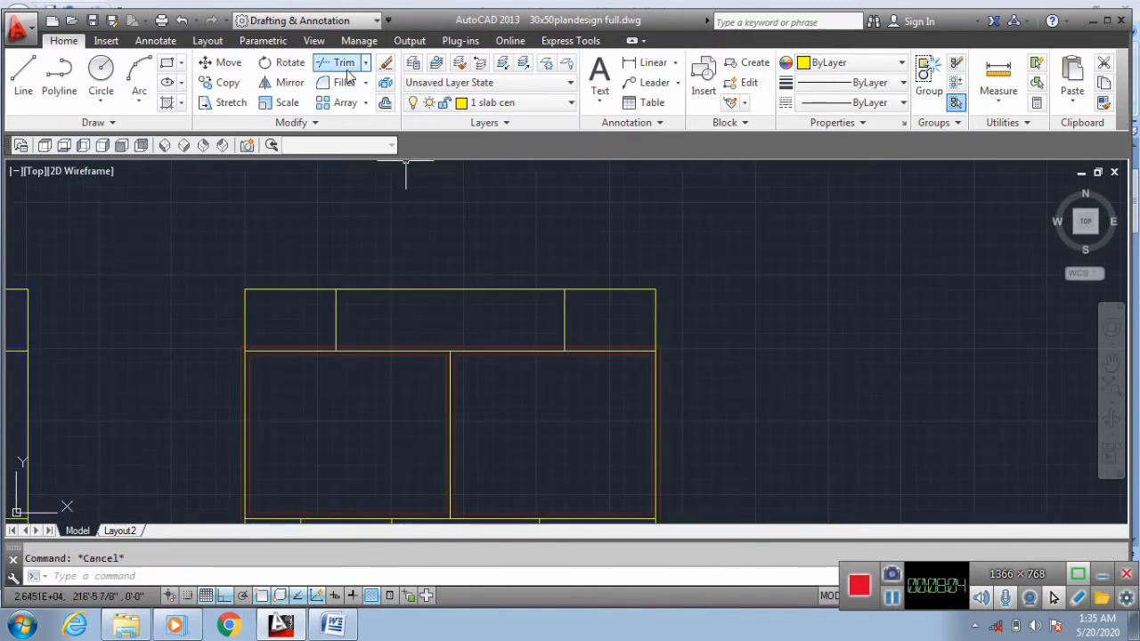
Trim both outer vertical centre lines of the red plan above the horizontal centre line at the upper rooms' top wall.
click(344, 63)
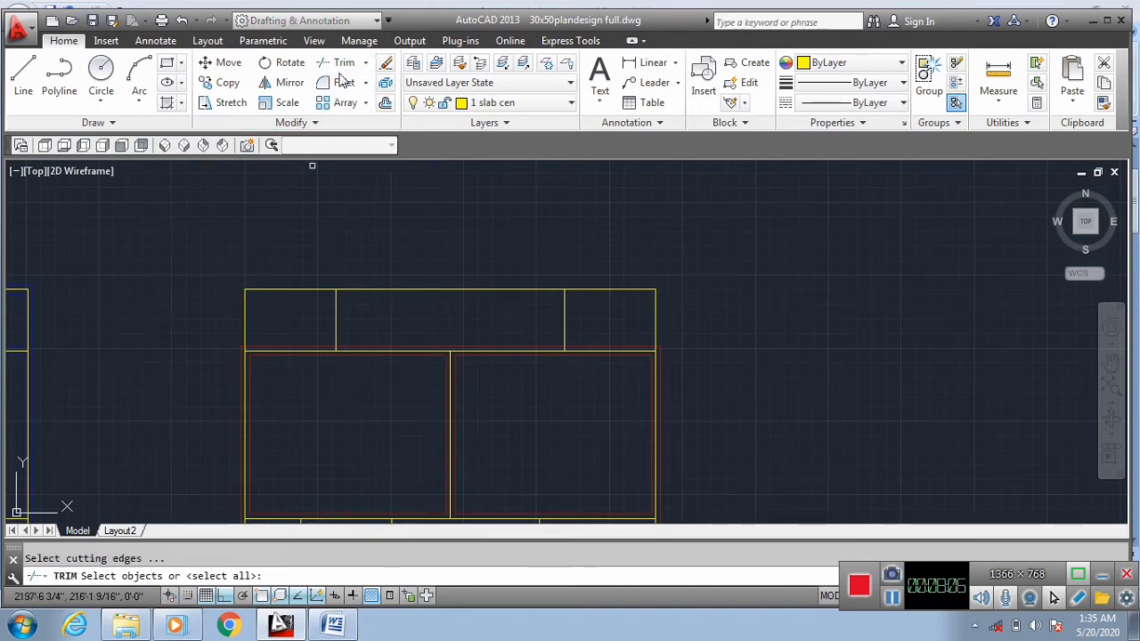
scroll(328, 338, up, 5)
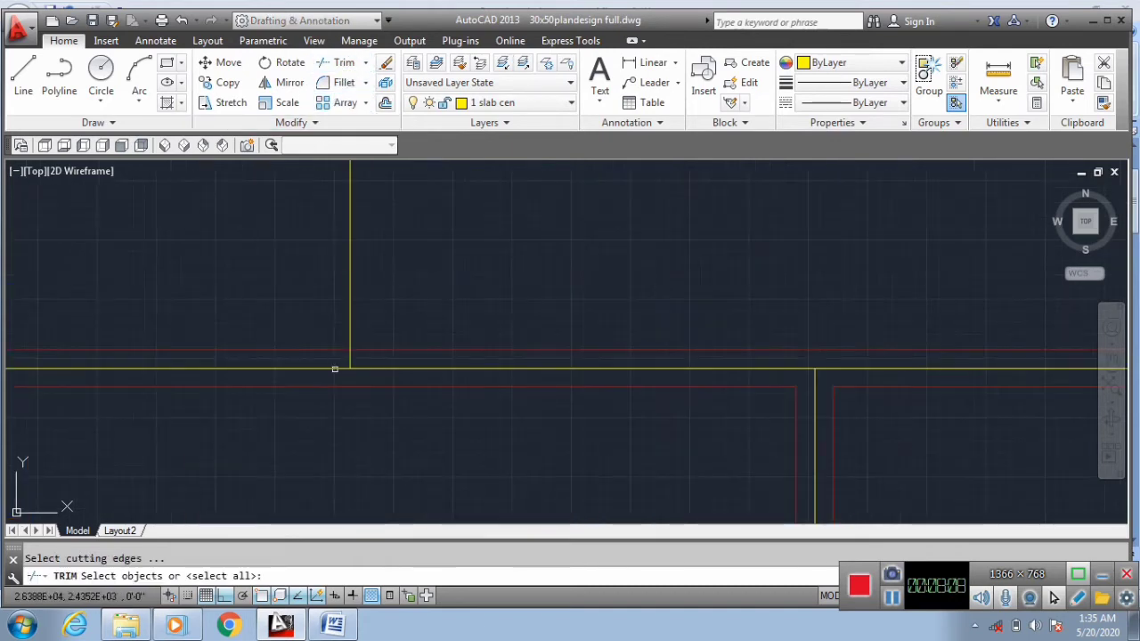
click(334, 369)
scroll(334, 369, down, 5)
key(Return)
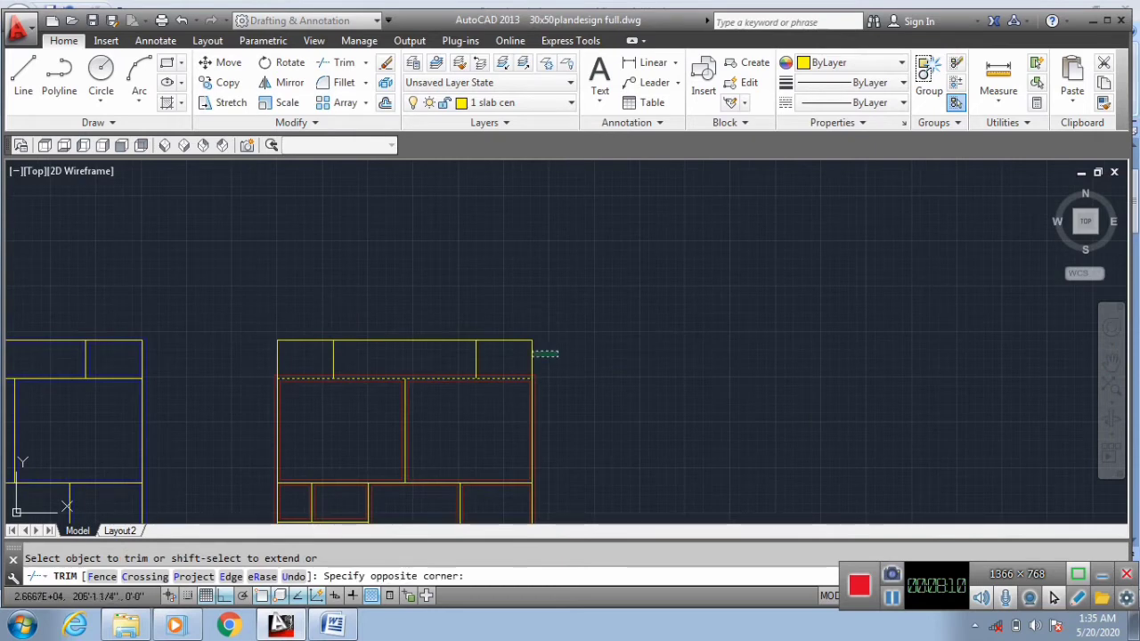
click(266, 314)
key(Escape)
Erase the leftover top horizontal centre line and the two short vertical ones above the red plan's upper rooms.
click(495, 359)
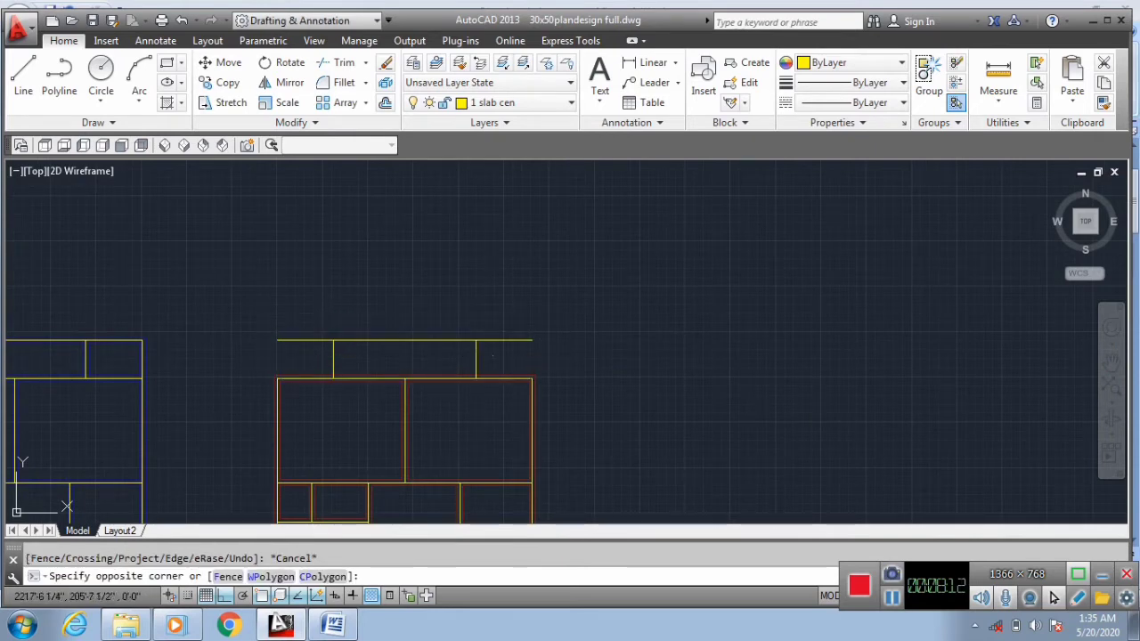
click(262, 292)
key(Delete)
Erase the stray vertical centre line between the blue and red plans.
scroll(659, 357, down, 4)
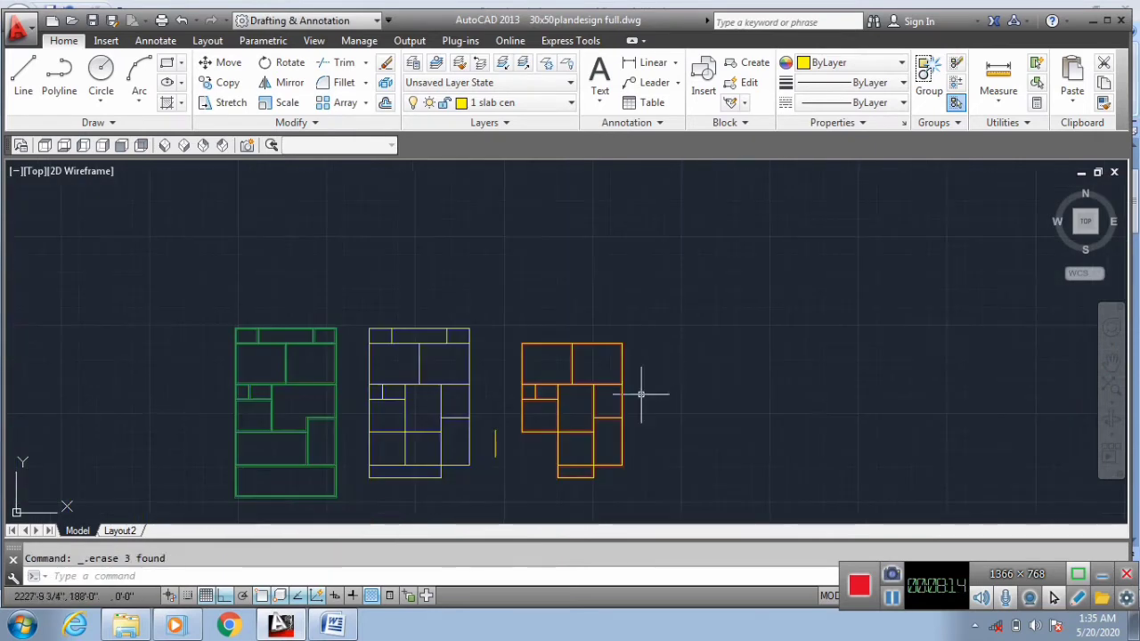
scroll(623, 396, up, 4)
click(292, 472)
click(271, 465)
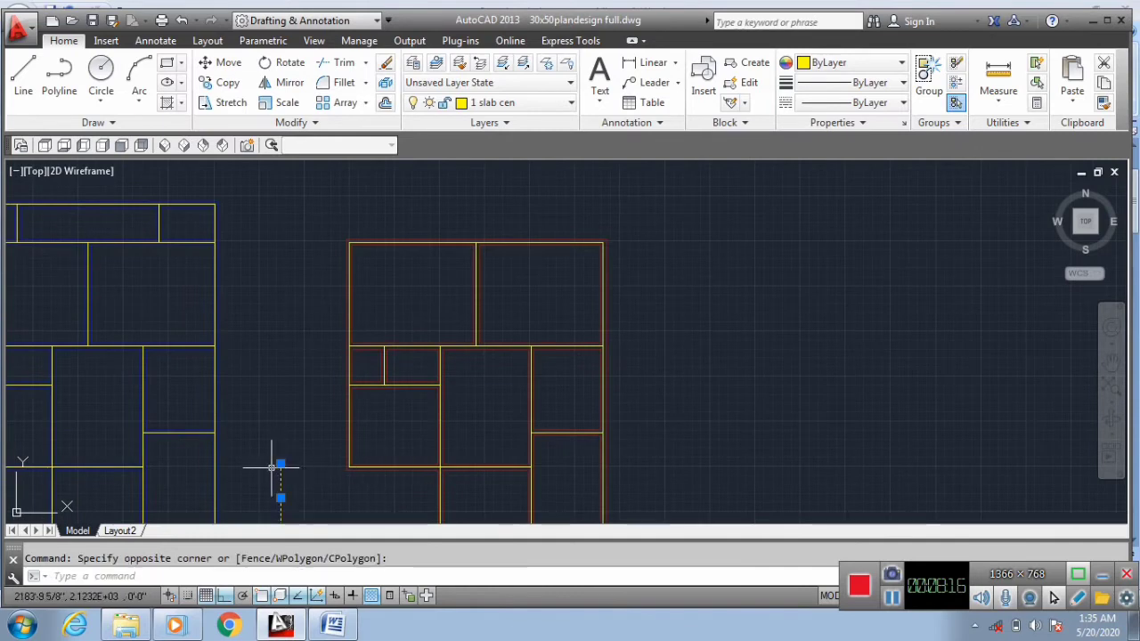
key(Delete)
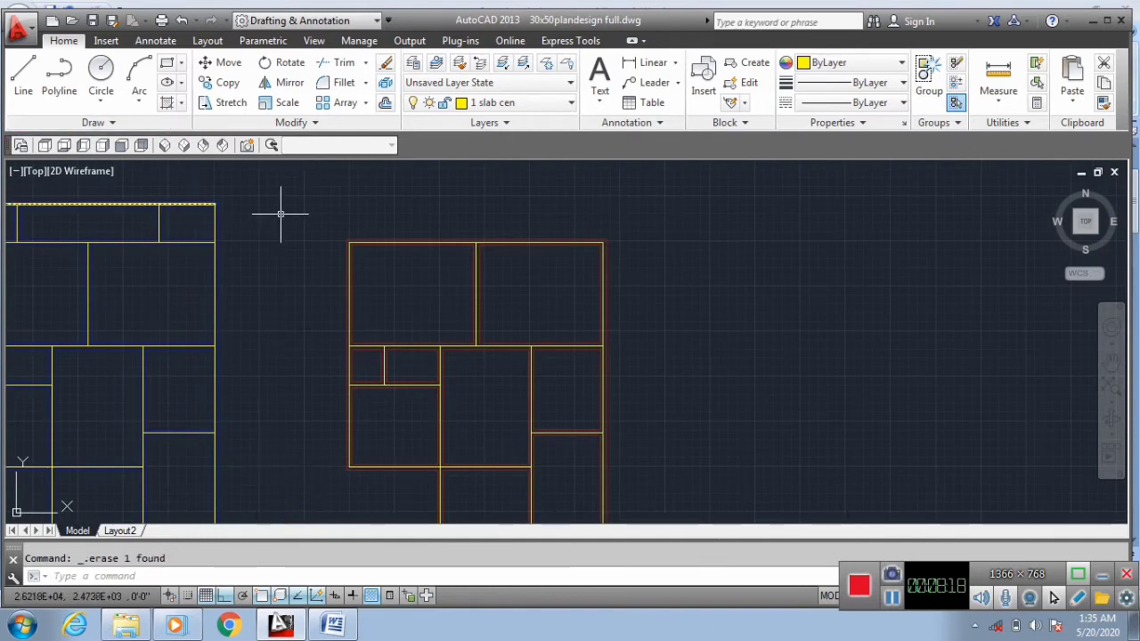
Assign the centre lines of the red plan to the 2 slab beam layer.
click(346, 196)
scroll(374, 236, down, 3)
click(509, 383)
click(363, 210)
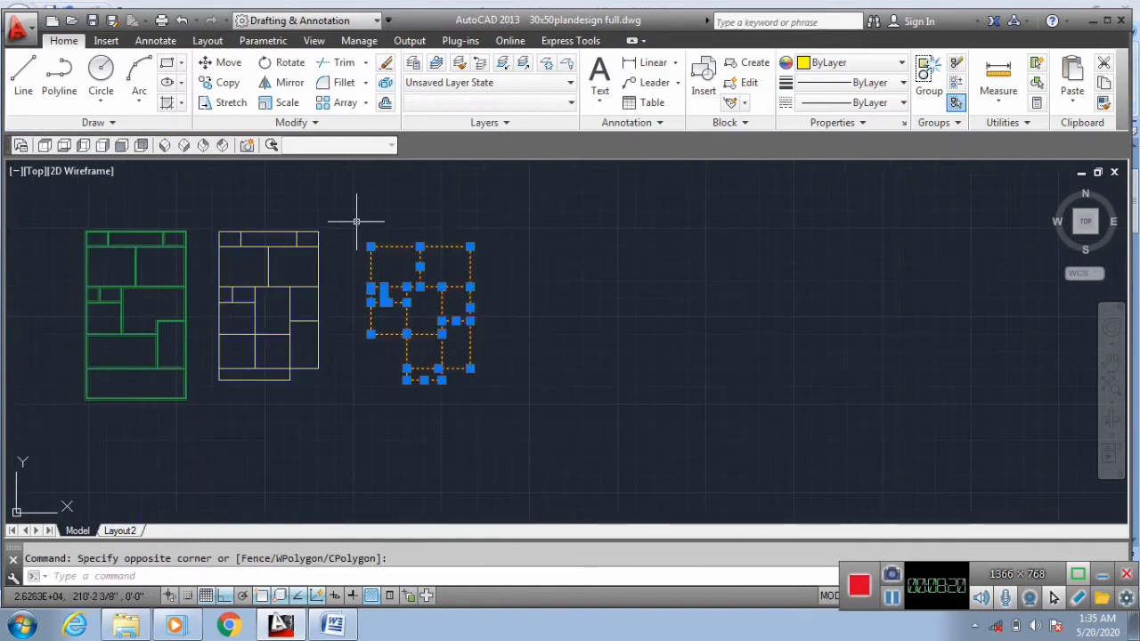
click(496, 419)
click(488, 103)
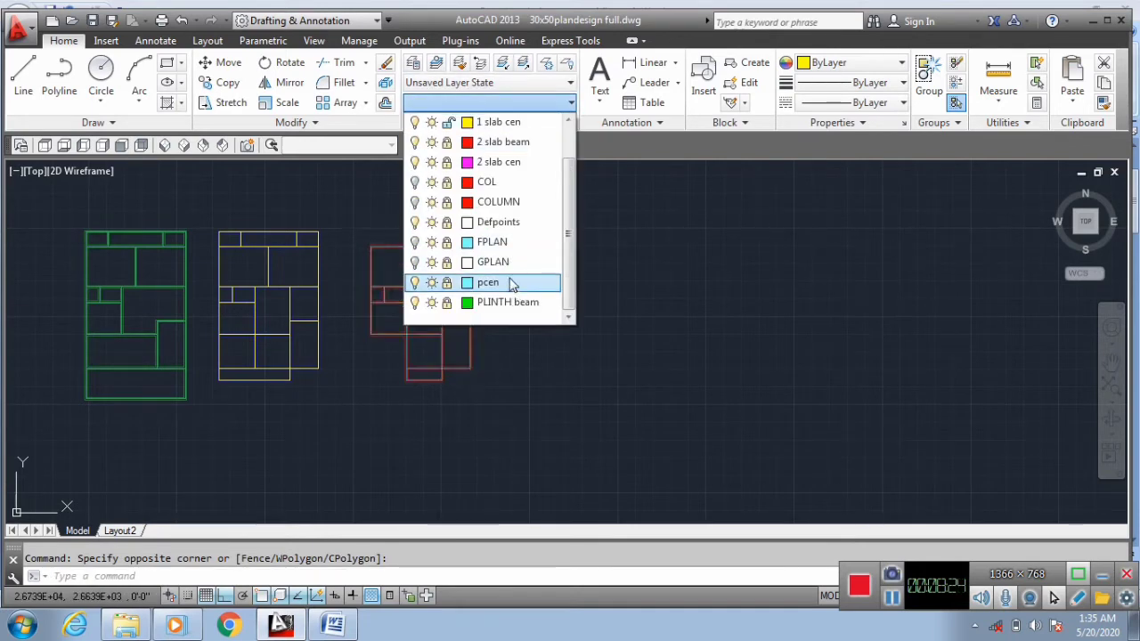
click(492, 141)
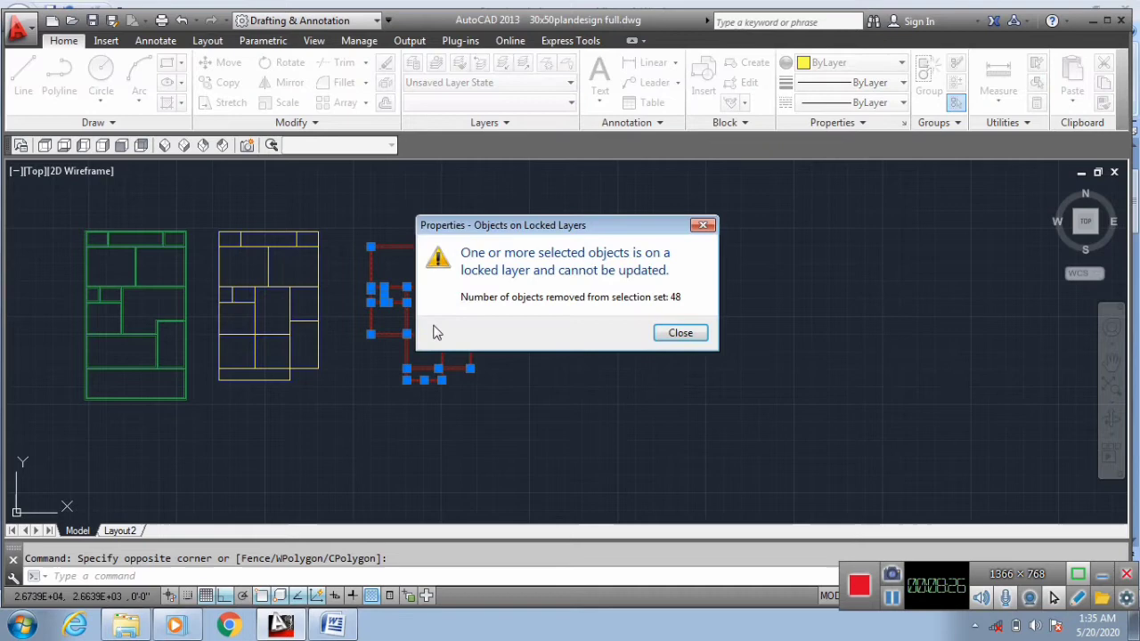
click(680, 333)
key(Escape)
Make 2 slab beam the current layer.
scroll(88, 259, up, 2)
scroll(205, 283, up, 4)
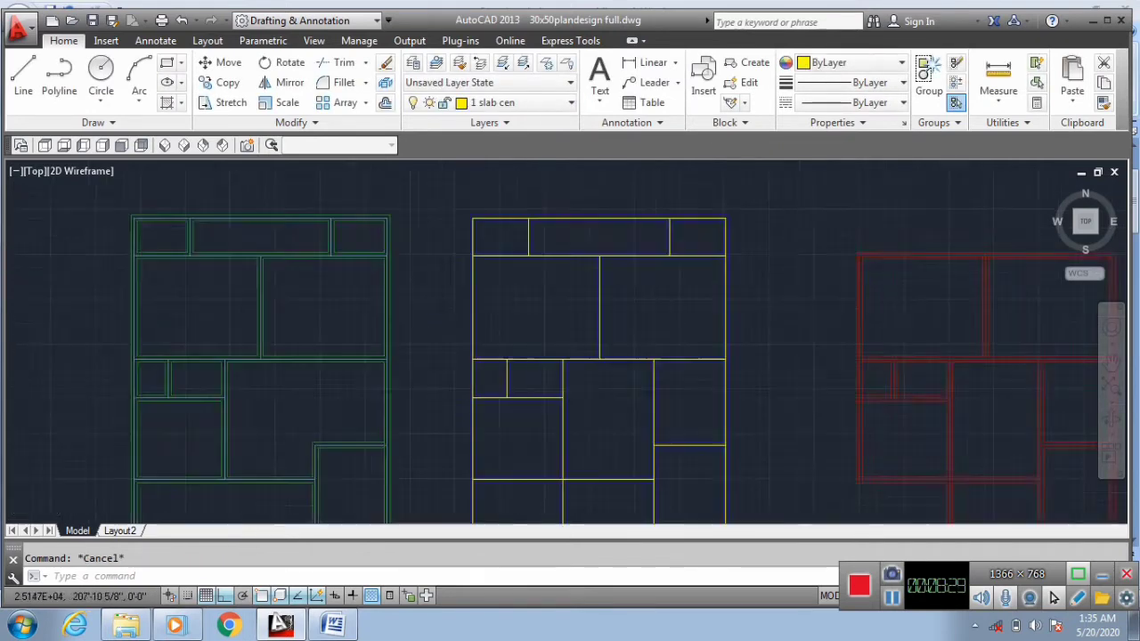
click(489, 102)
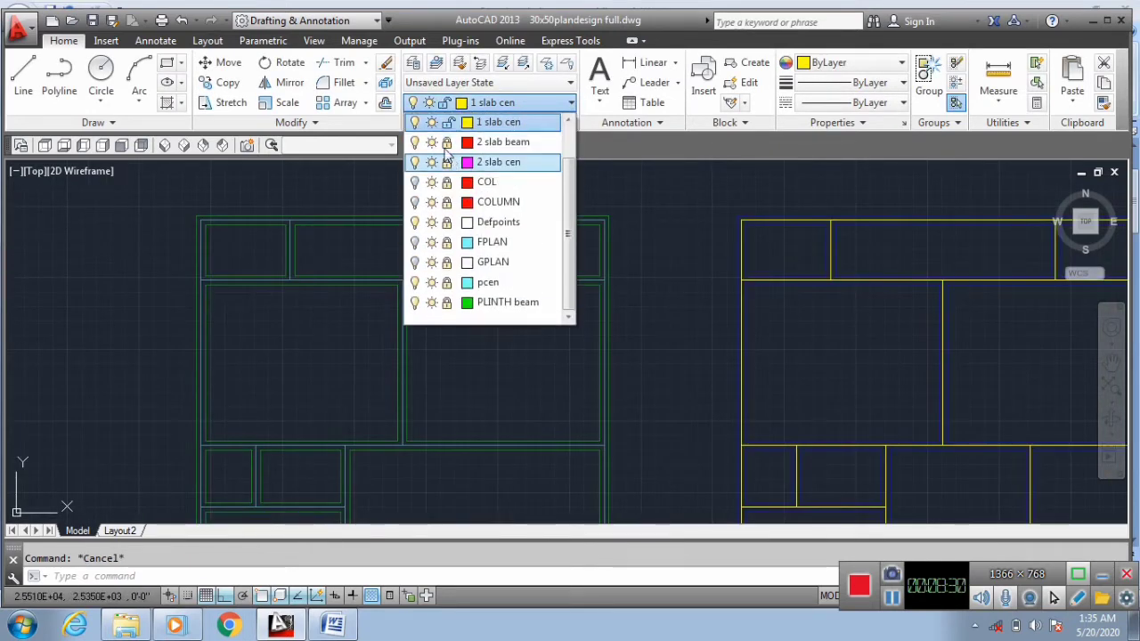
click(490, 119)
Unlock the layers 2 slab beam, 2 slab cen, COL, COLUMN, Defpoints, pcen and PLINTH beam.
click(479, 105)
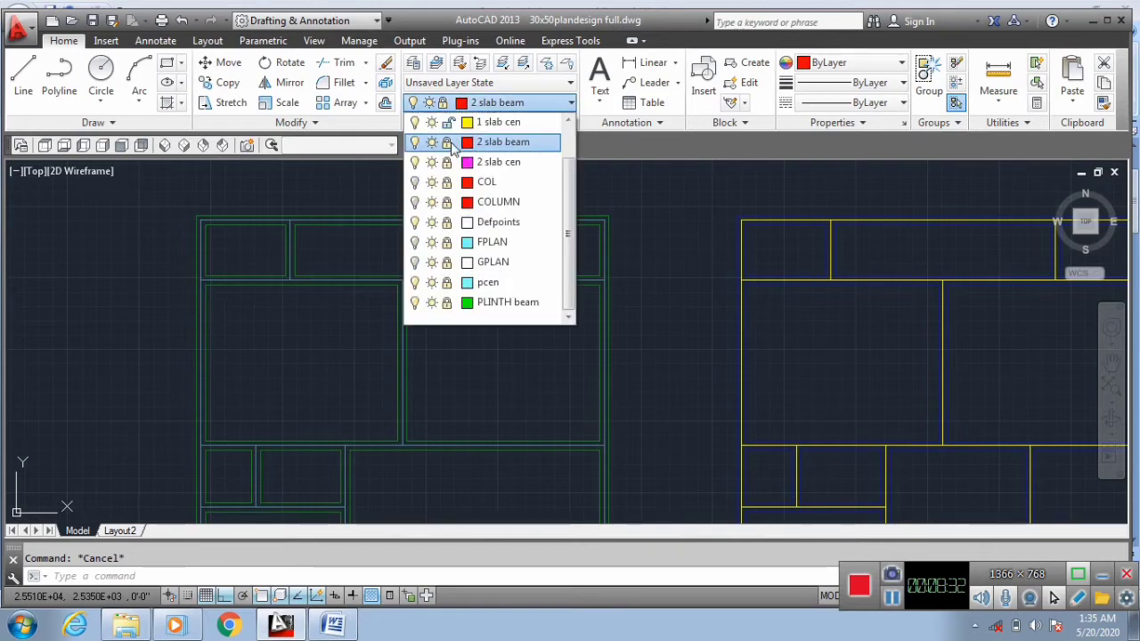
click(447, 142)
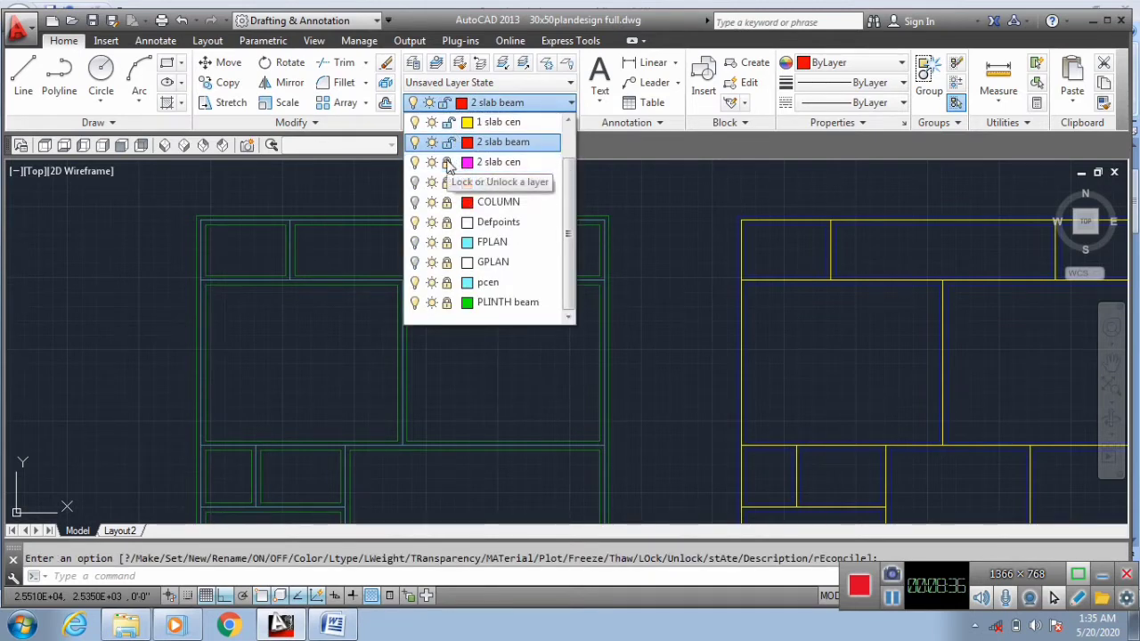
click(447, 162)
click(447, 181)
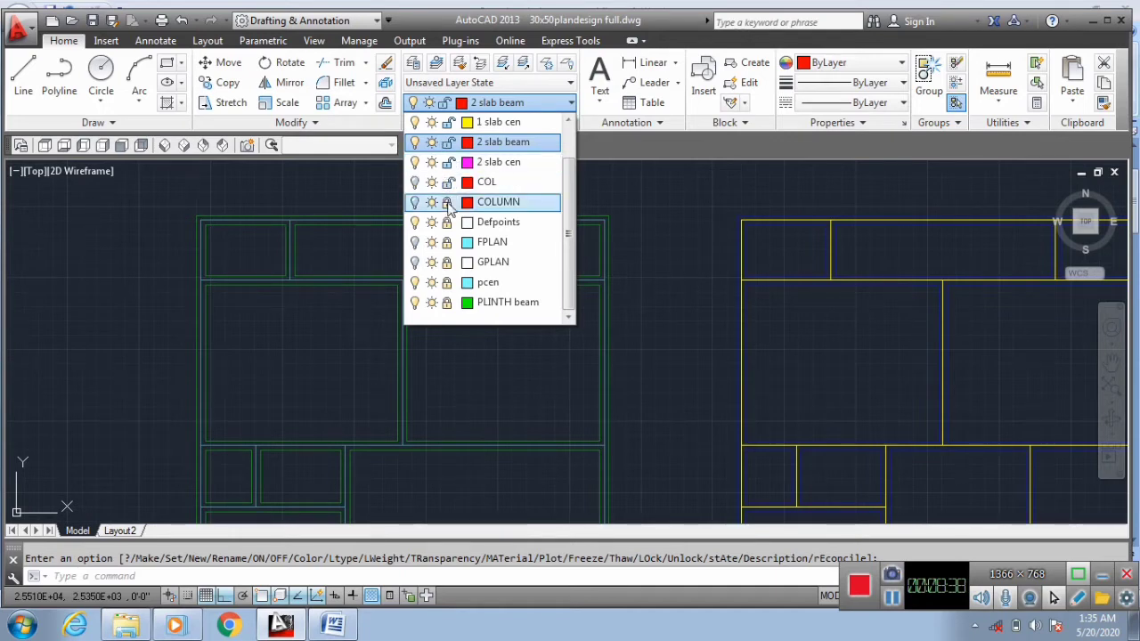
click(447, 202)
click(447, 222)
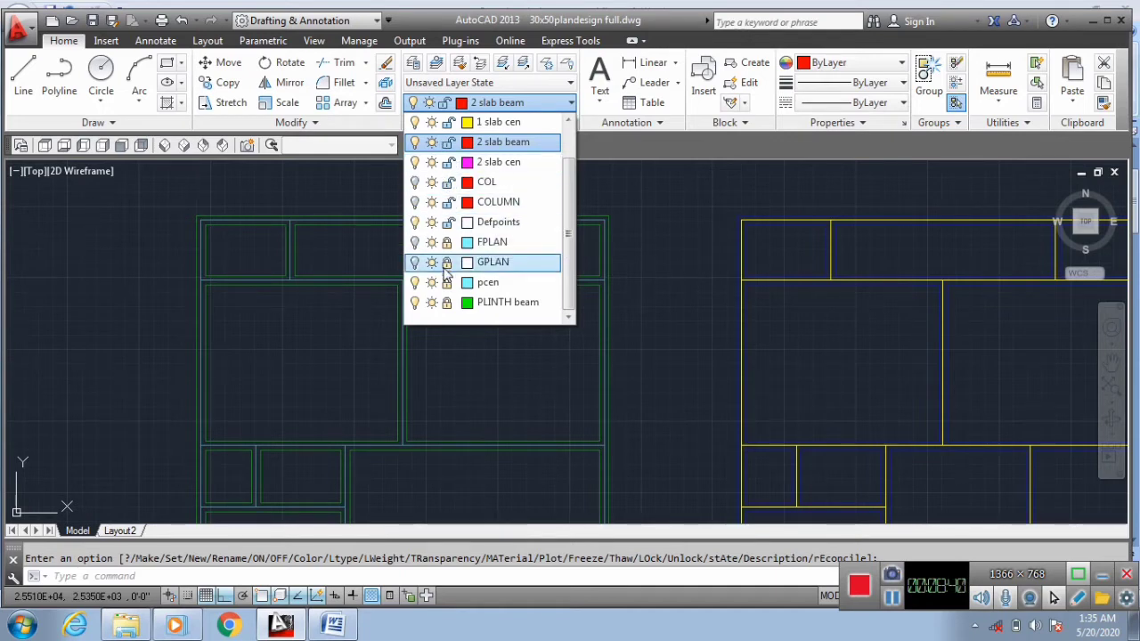
click(447, 282)
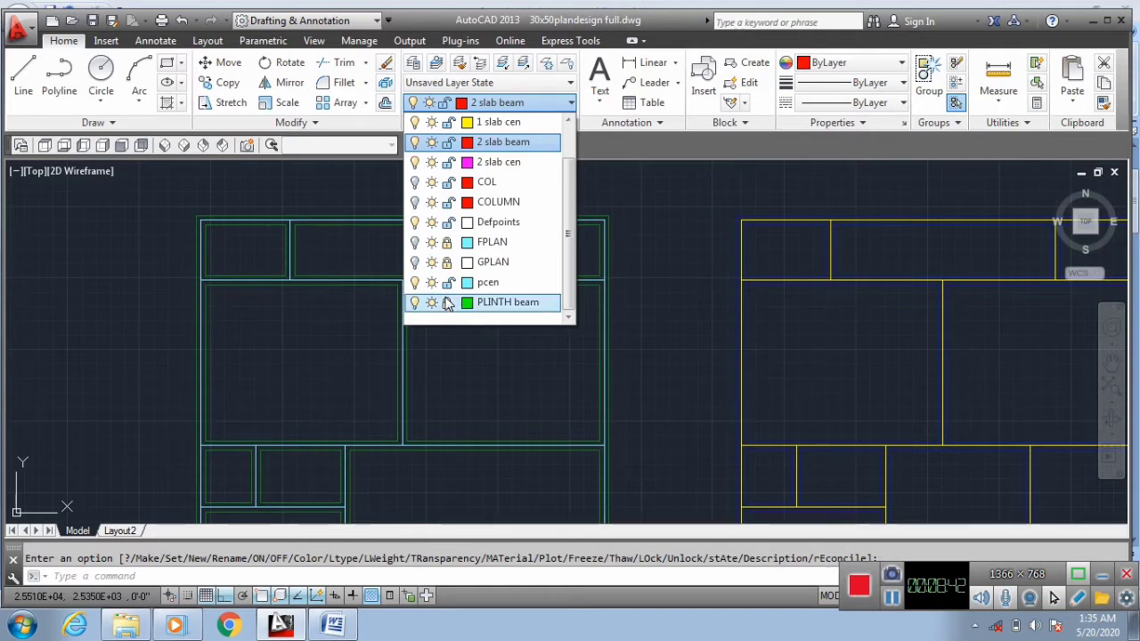
click(446, 302)
click(459, 360)
key(Escape)
Examine the beam outlines and centre lines of the green plan from its upper rooms down, followed by all three plans together.
scroll(329, 243, up, 2)
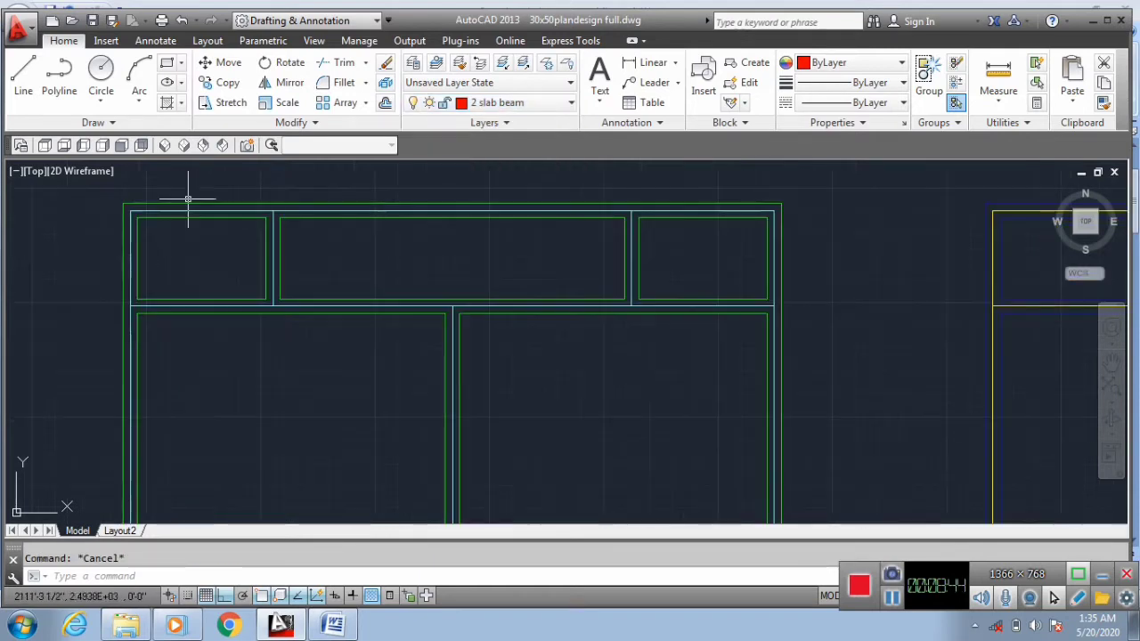
scroll(87, 240, up, 2)
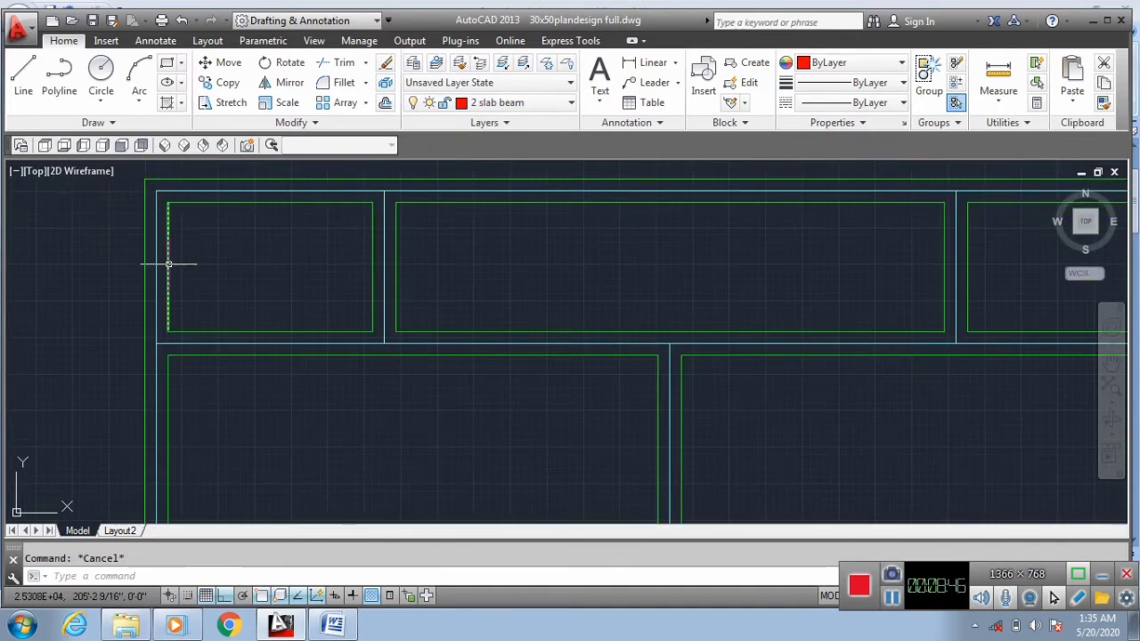
scroll(166, 238, down, 2)
scroll(347, 313, up, 1)
scroll(607, 223, down, 1)
scroll(493, 376, up, 1)
scroll(554, 251, down, 1)
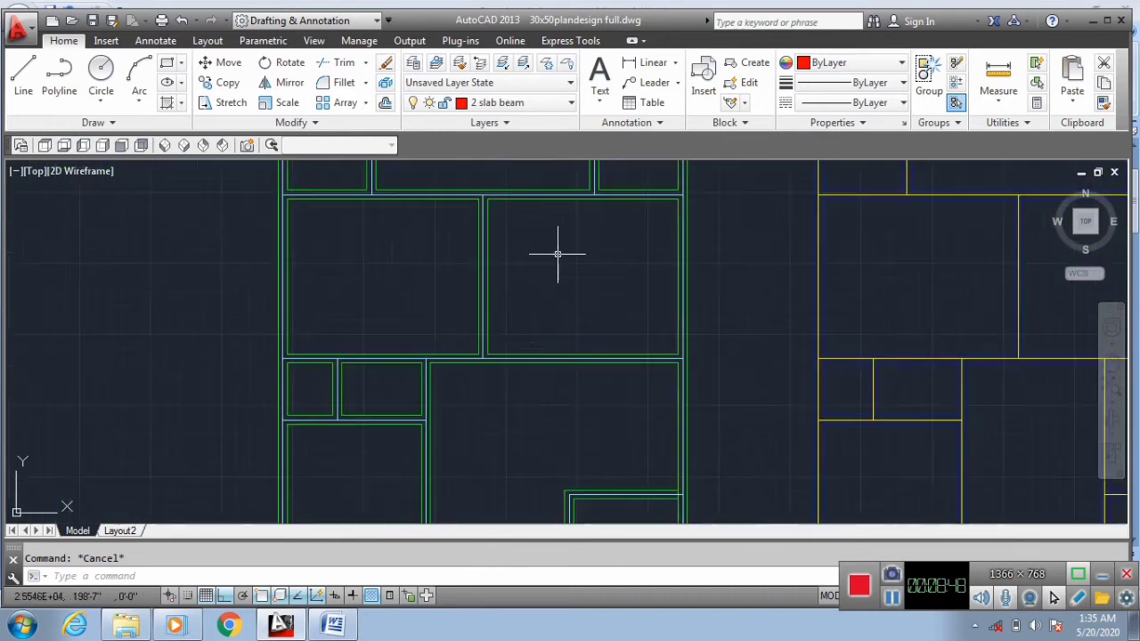
scroll(499, 242, up, 2)
scroll(481, 267, down, 3)
scroll(453, 252, up, 3)
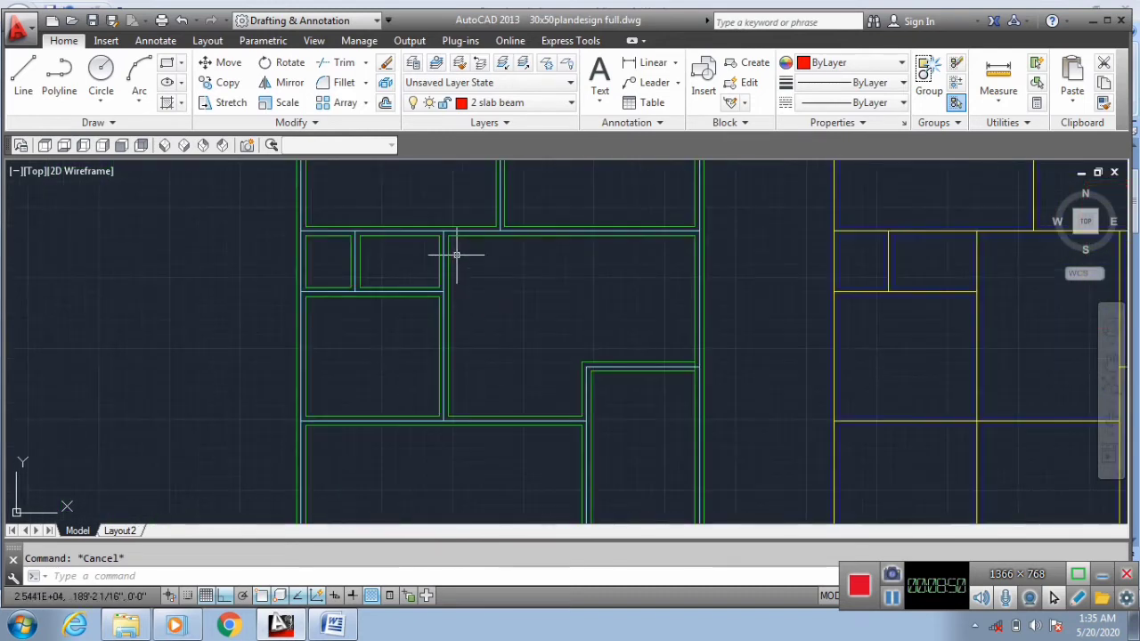
scroll(467, 278, down, 3)
scroll(484, 275, up, 2)
scroll(488, 300, down, 2)
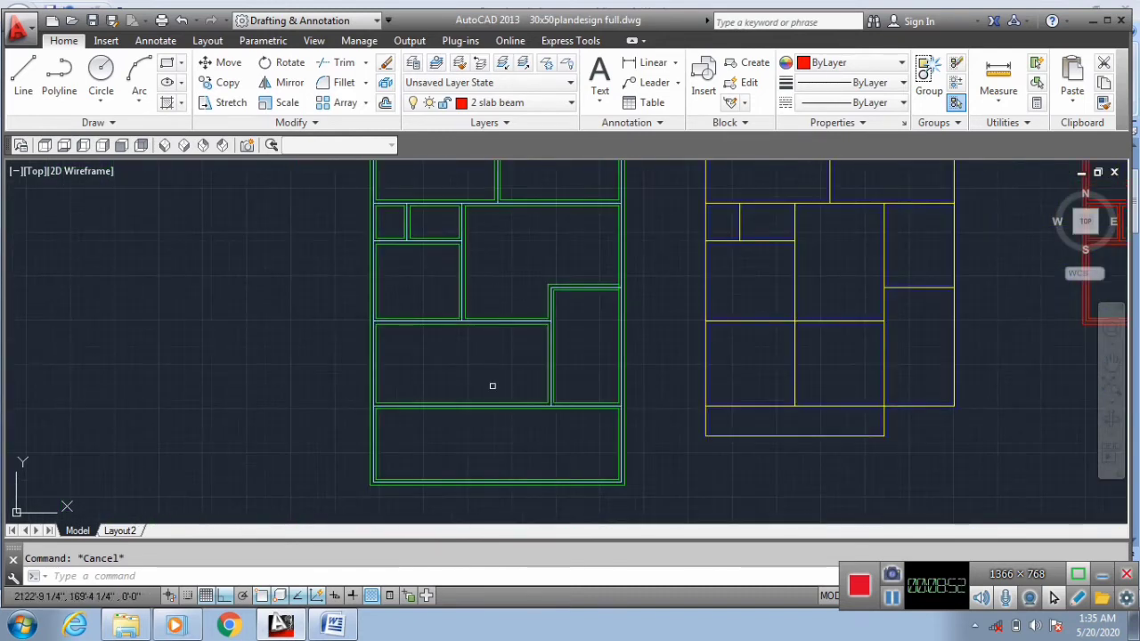
scroll(505, 427, up, 2)
scroll(343, 353, up, 3)
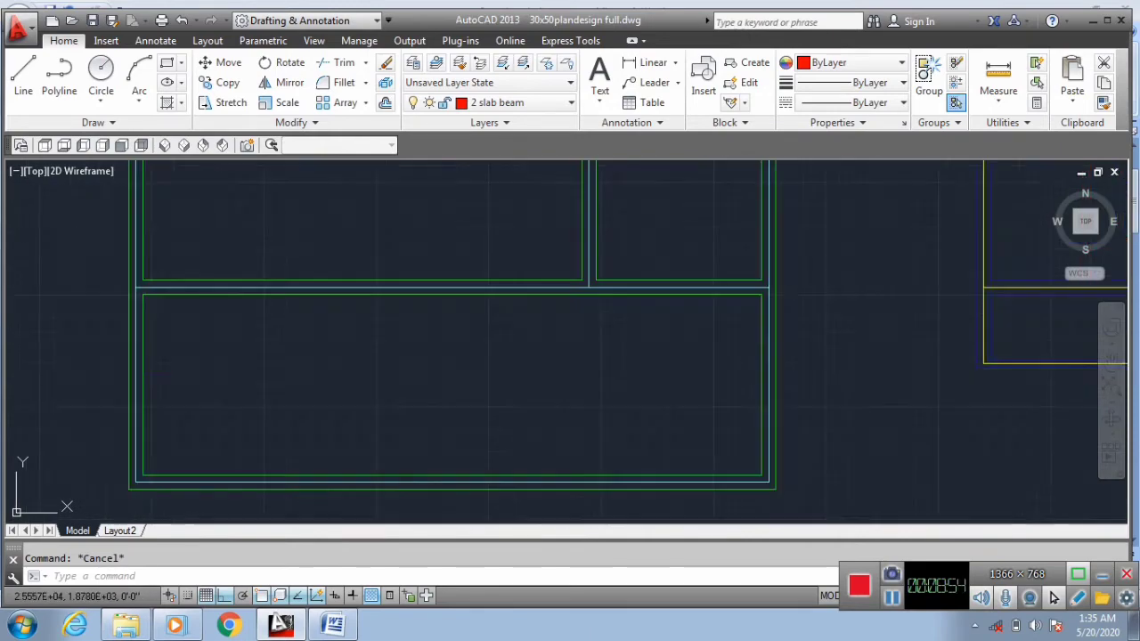
scroll(458, 406, down, 5)
scroll(420, 388, up, 2)
scroll(420, 387, down, 5)
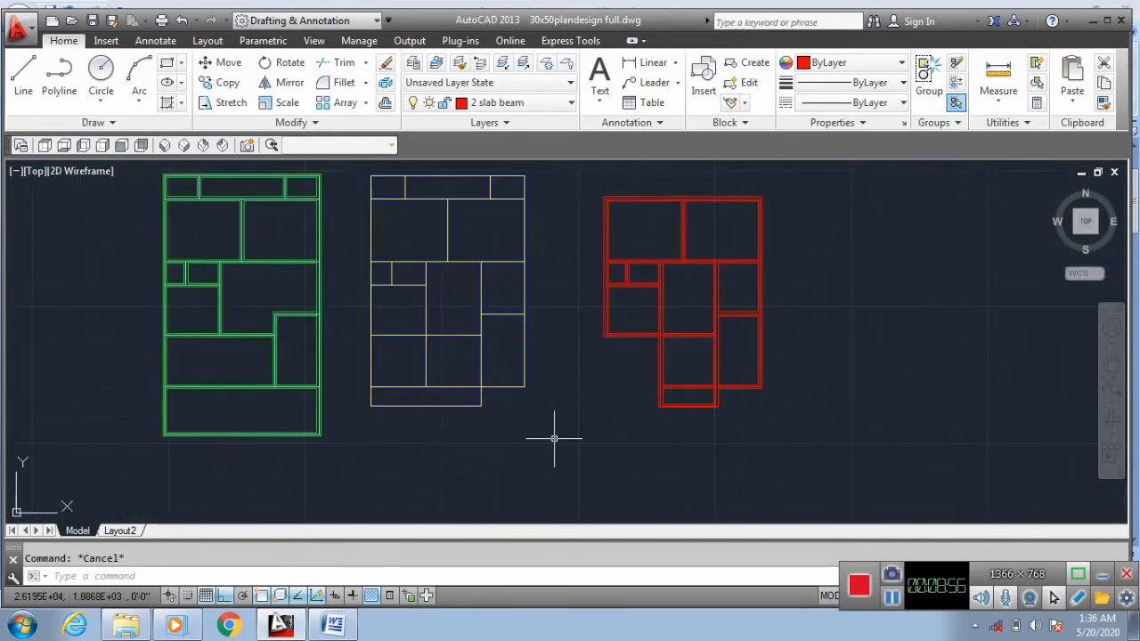
scroll(728, 365, up, 4)
scroll(516, 449, down, 8)
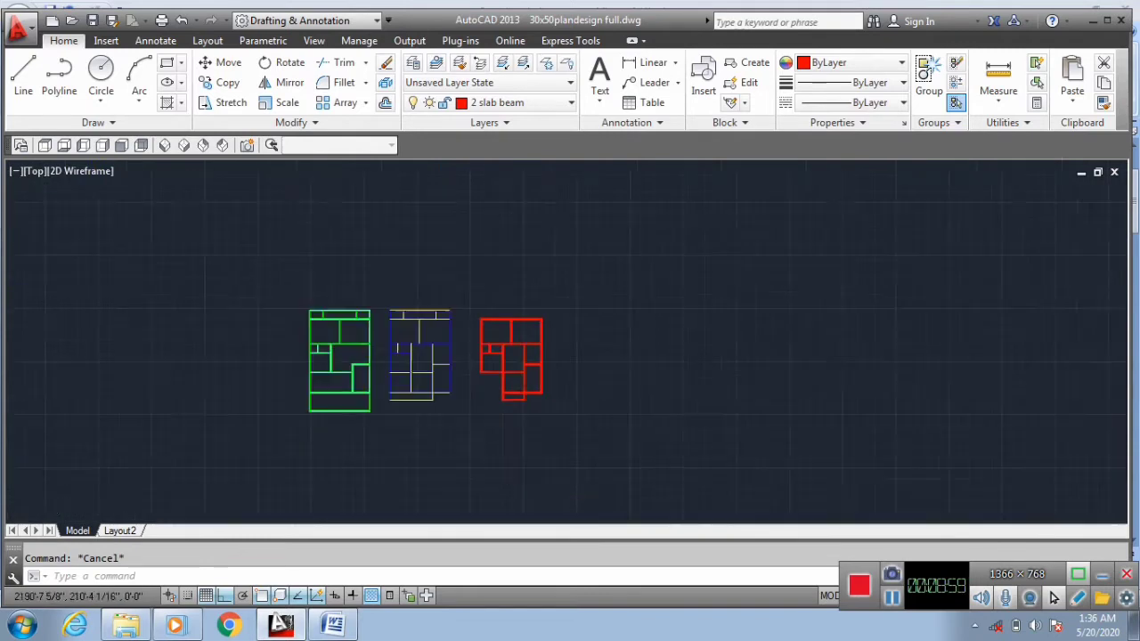
click(575, 417)
click(263, 265)
click(633, 424)
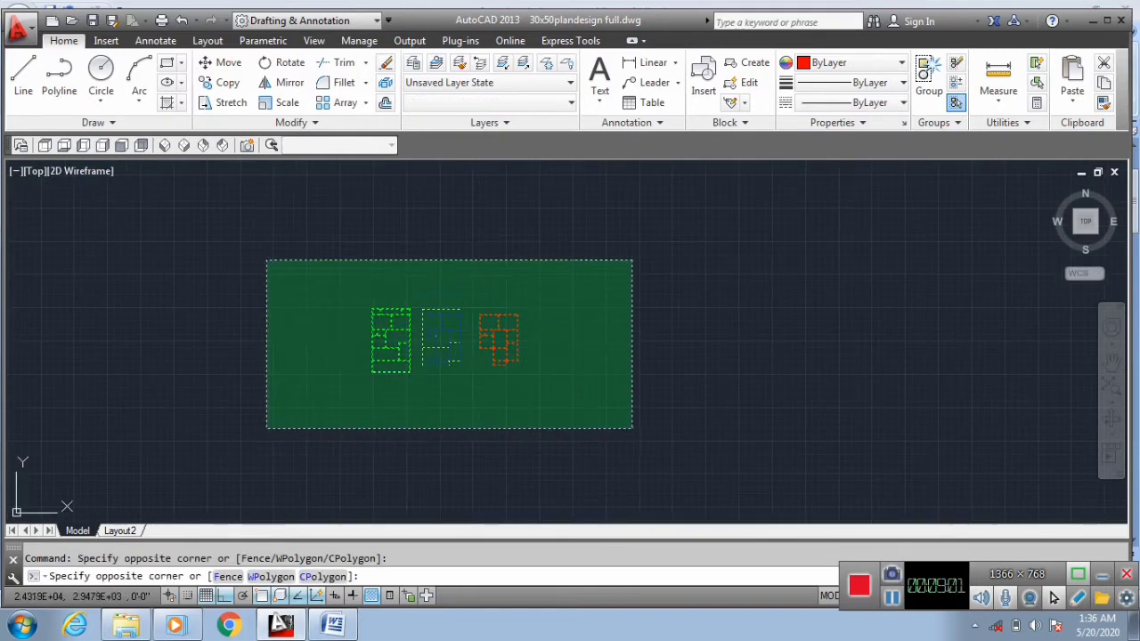
click(285, 267)
key(Return)
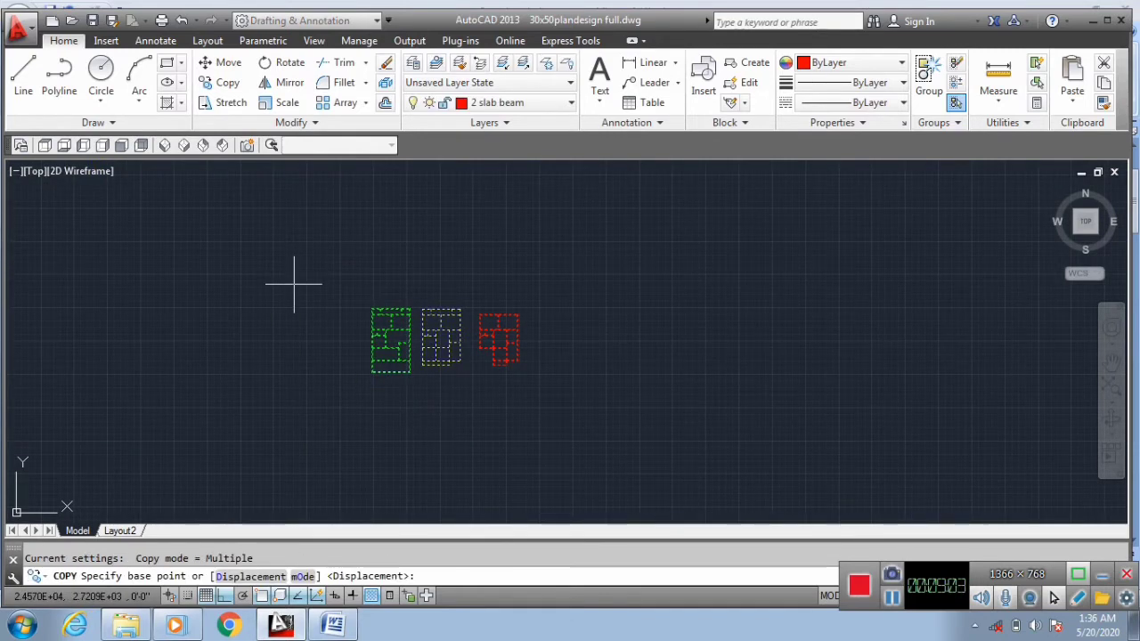
key(Escape)
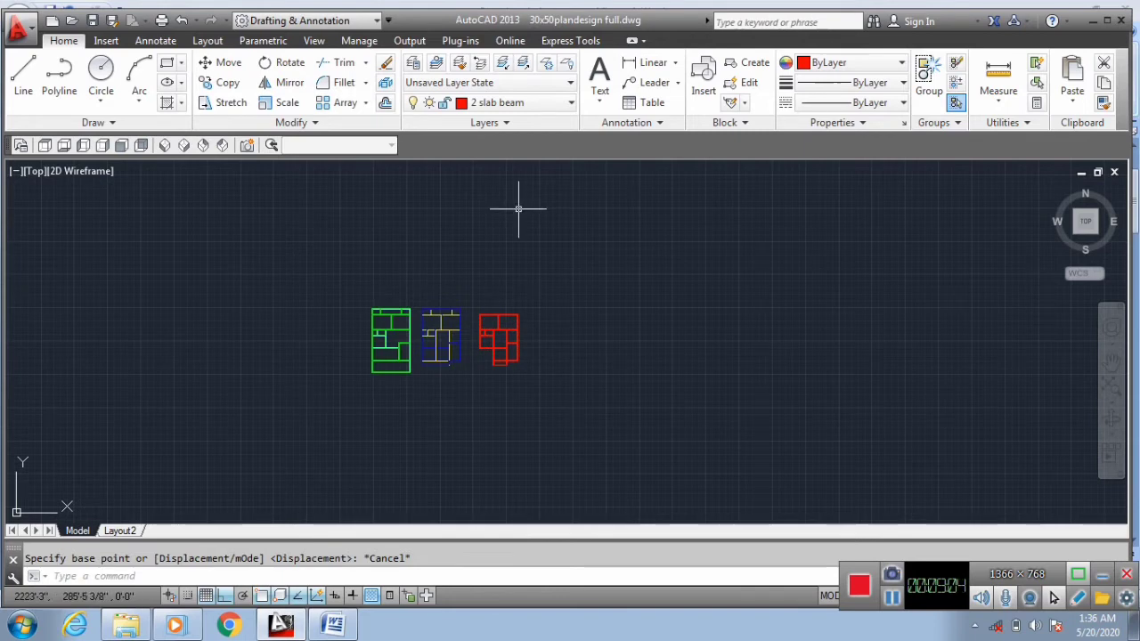
Turn on the COLUMN layer.
click(540, 105)
click(422, 205)
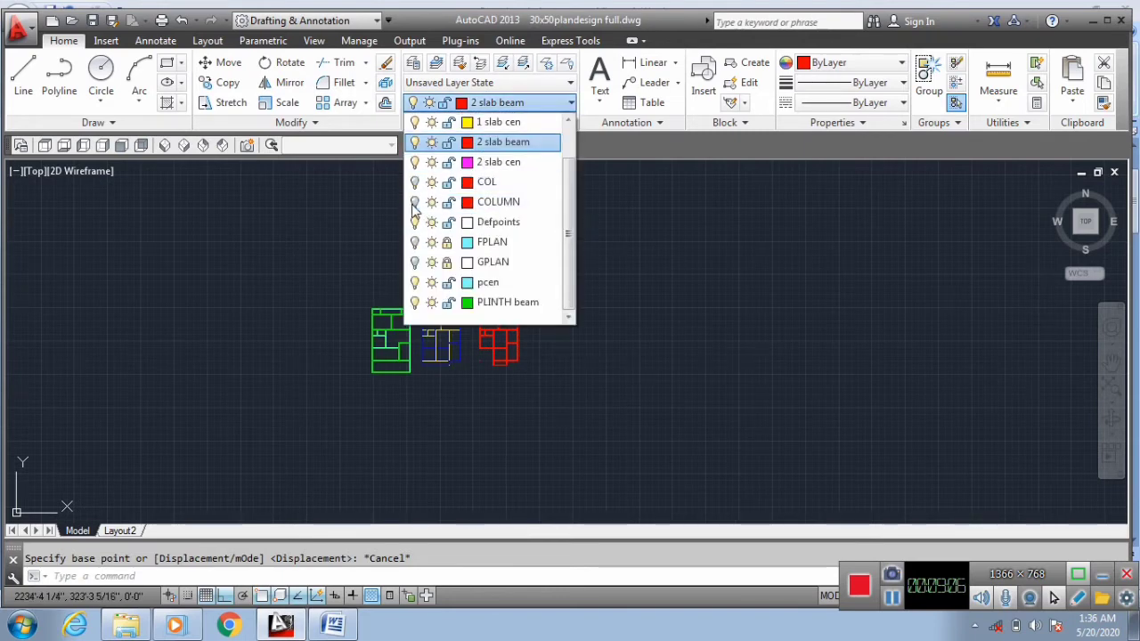
click(311, 247)
Examine how the columns sit on the beam lines of the green, yellow and red plans.
scroll(378, 405, up, 5)
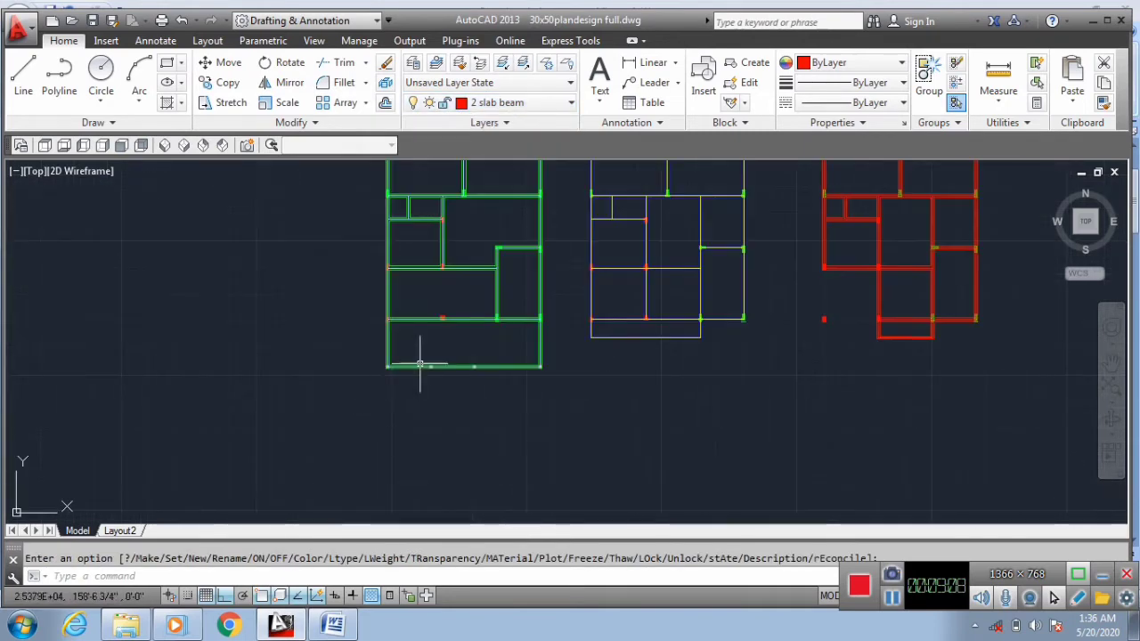
scroll(419, 363, up, 4)
scroll(415, 300, down, 8)
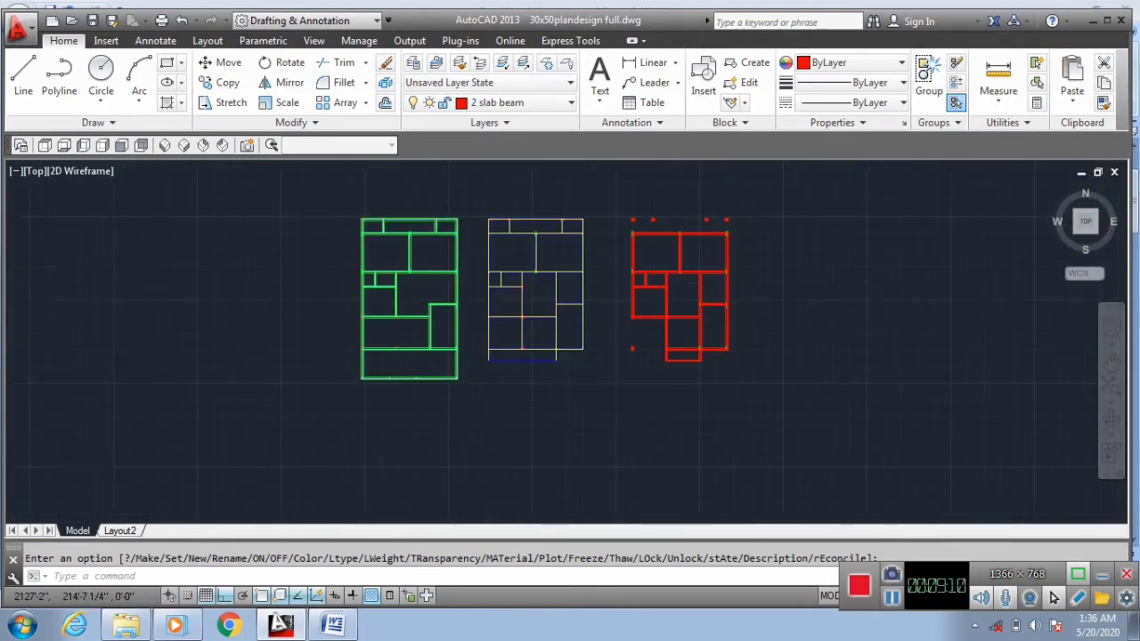
scroll(407, 254, up, 4)
scroll(522, 279, down, 4)
scroll(534, 276, up, 4)
scroll(534, 275, down, 2)
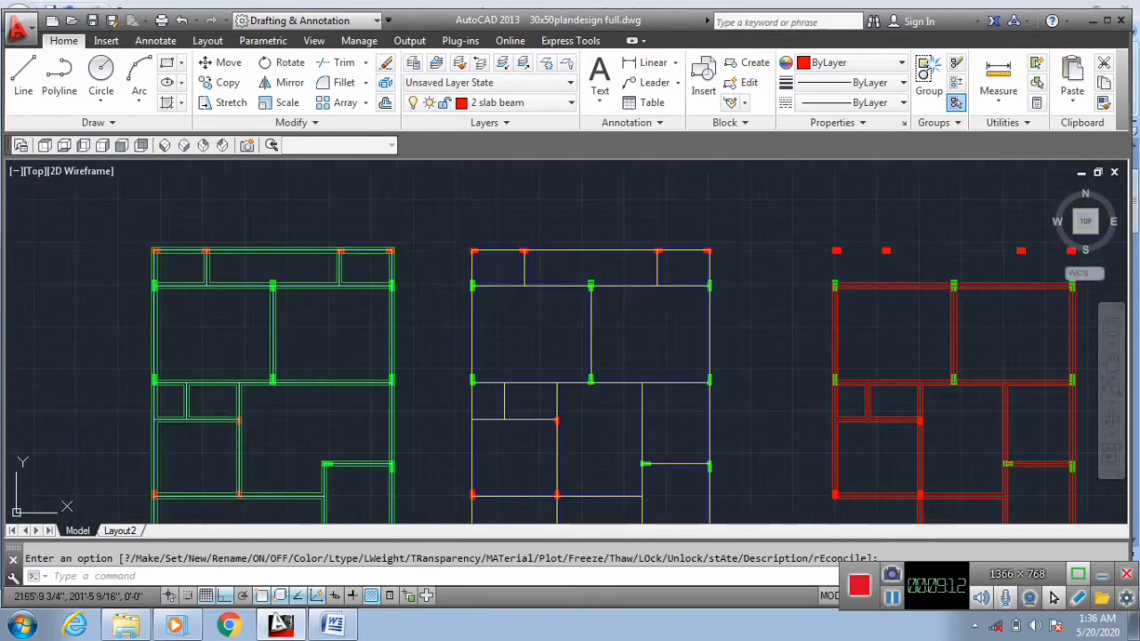
scroll(771, 261, up, 4)
scroll(713, 267, down, 10)
Copy all three plans together with their columns straight down to the empty area below the originals.
click(928, 400)
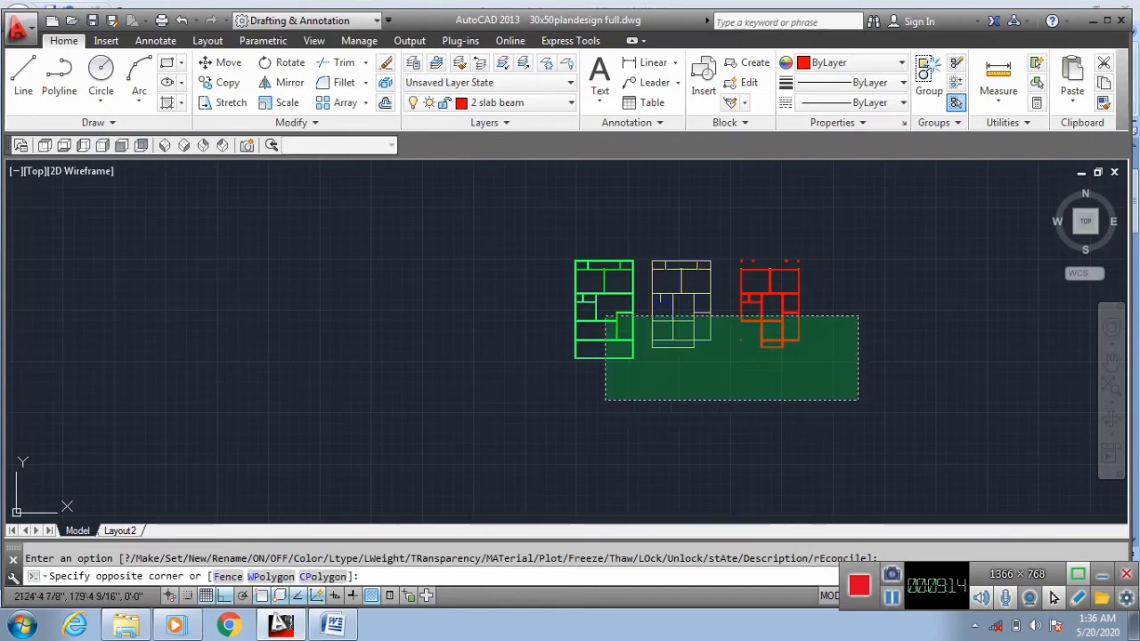
click(547, 265)
click(908, 433)
click(460, 215)
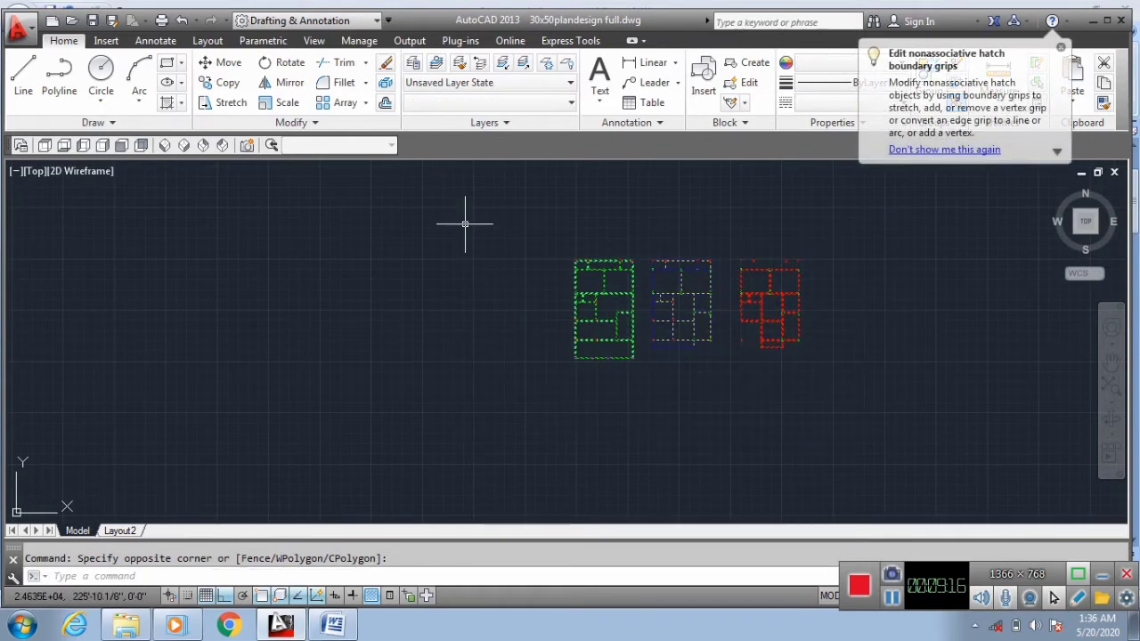
text(co)
key(Return)
scroll(464, 223, down, 5)
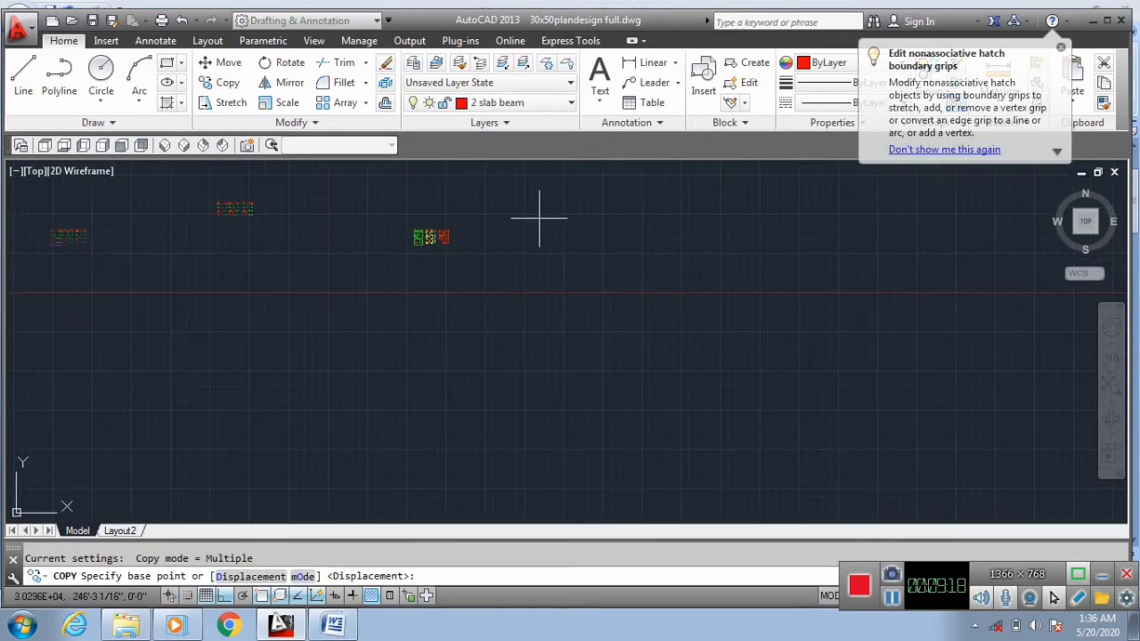
click(537, 221)
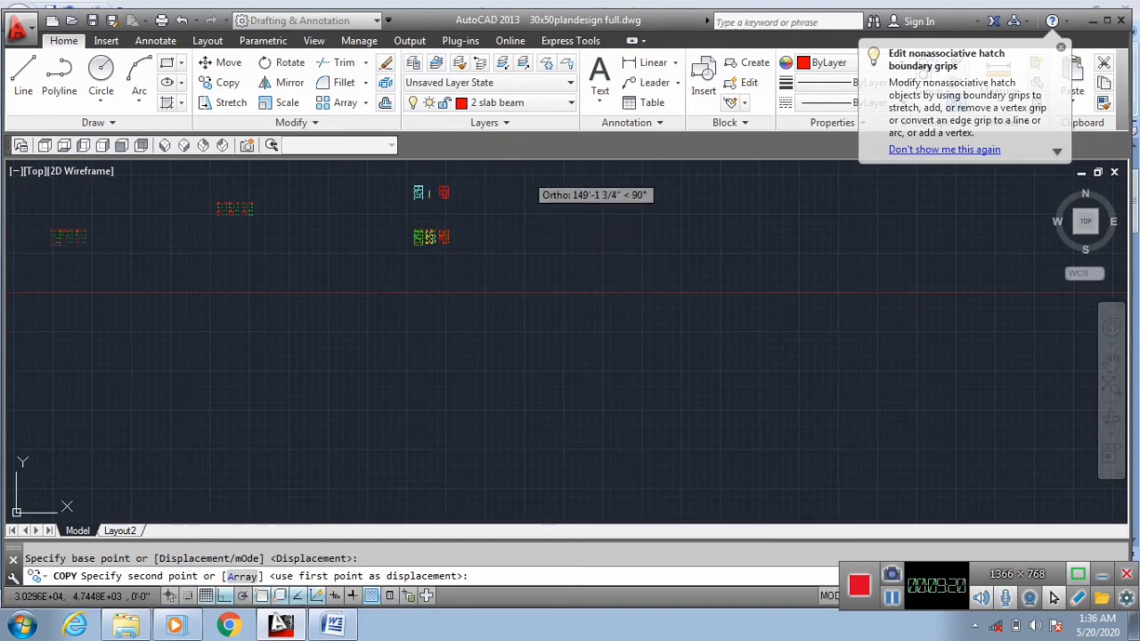
click(525, 258)
key(Escape)
Check the layer of the top outer beam line in the copied green plan and turn off the PLINTH beam layer.
scroll(418, 312, up, 6)
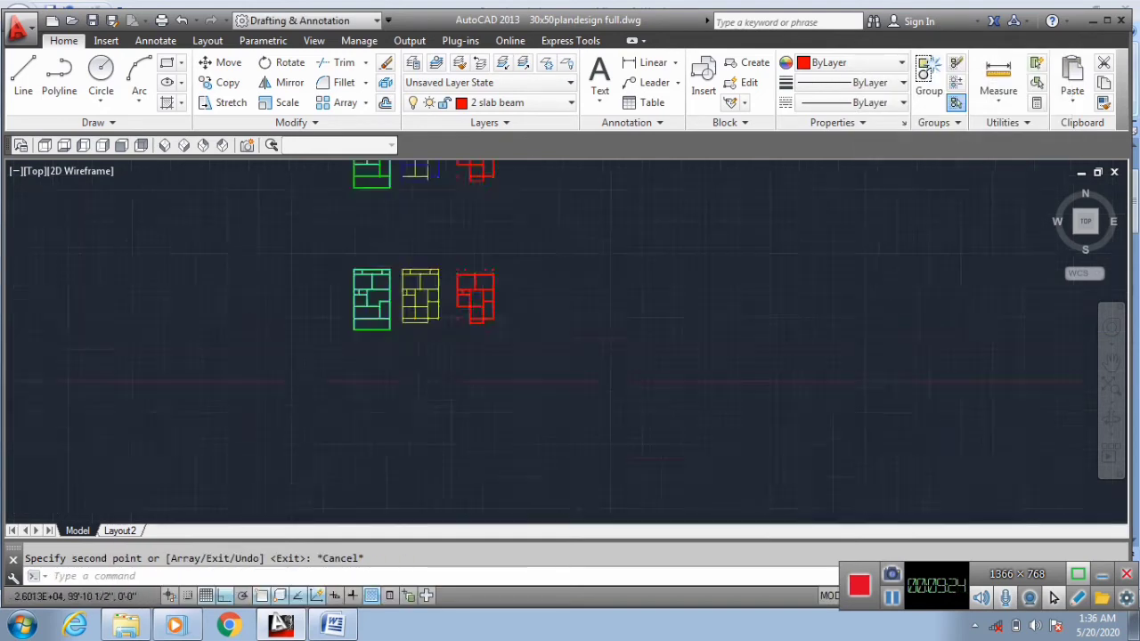
scroll(279, 246, up, 4)
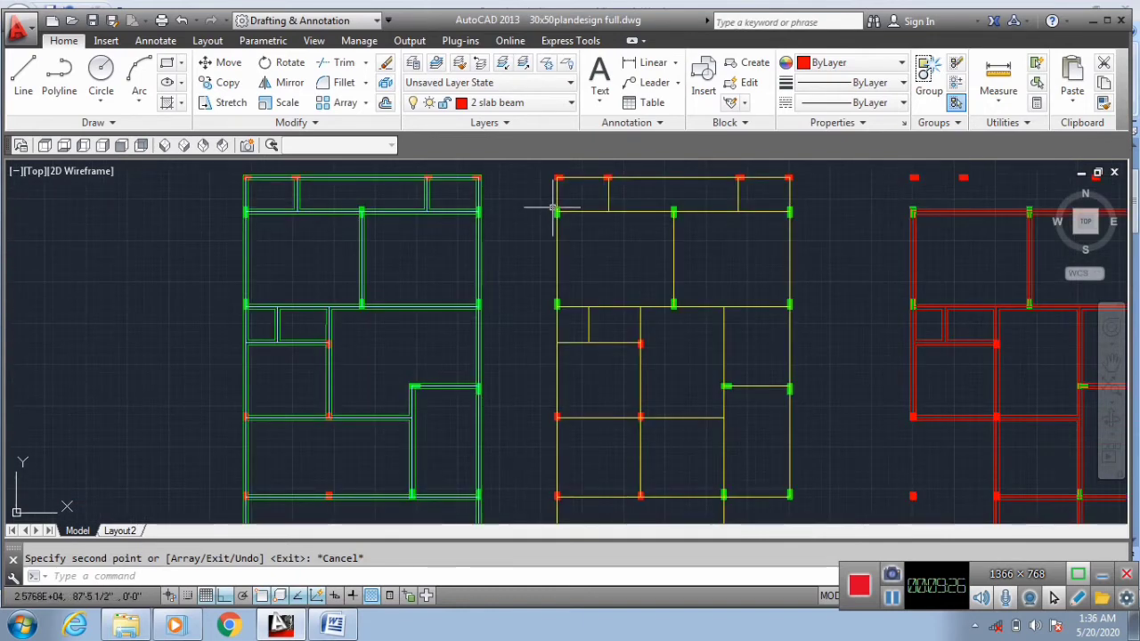
scroll(553, 208, up, 4)
scroll(462, 242, down, 4)
scroll(39, 231, up, 2)
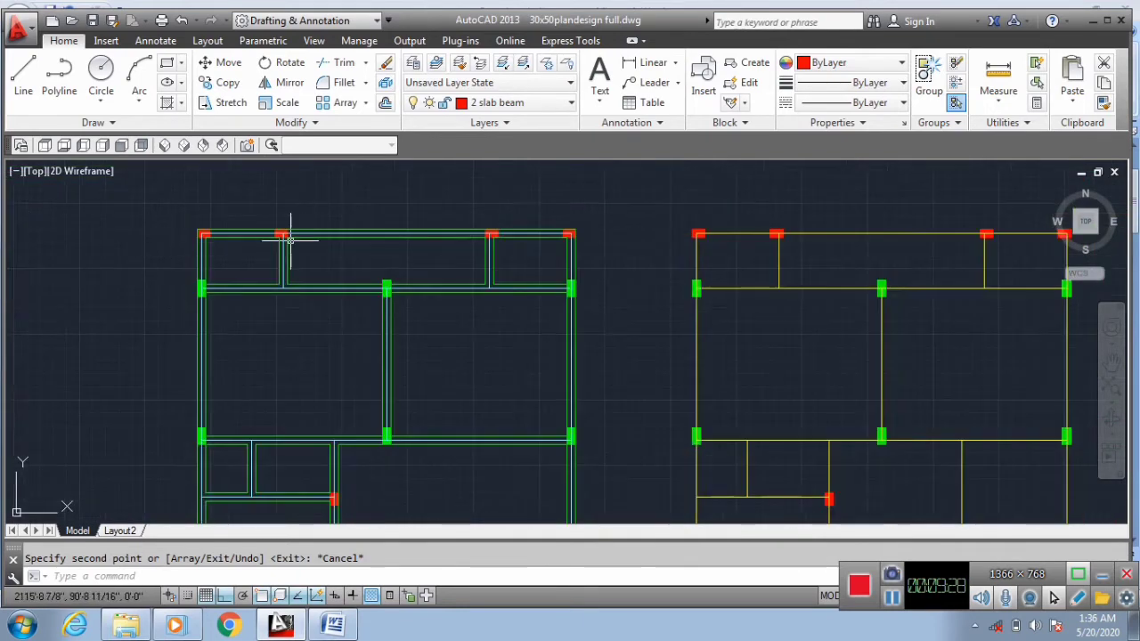
scroll(327, 241, up, 4)
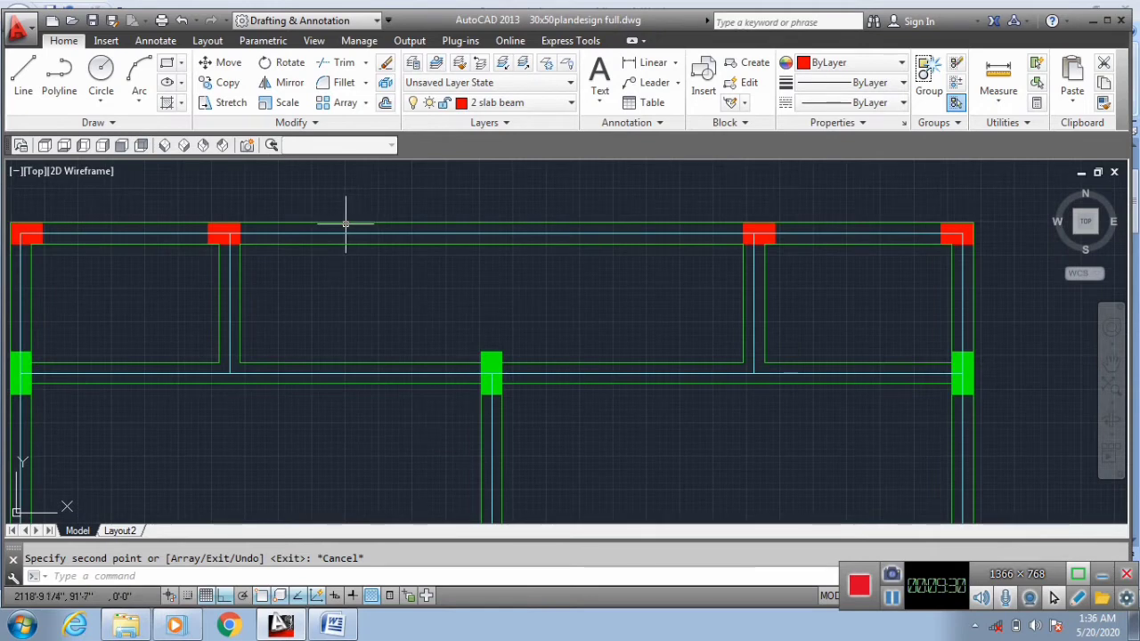
click(345, 222)
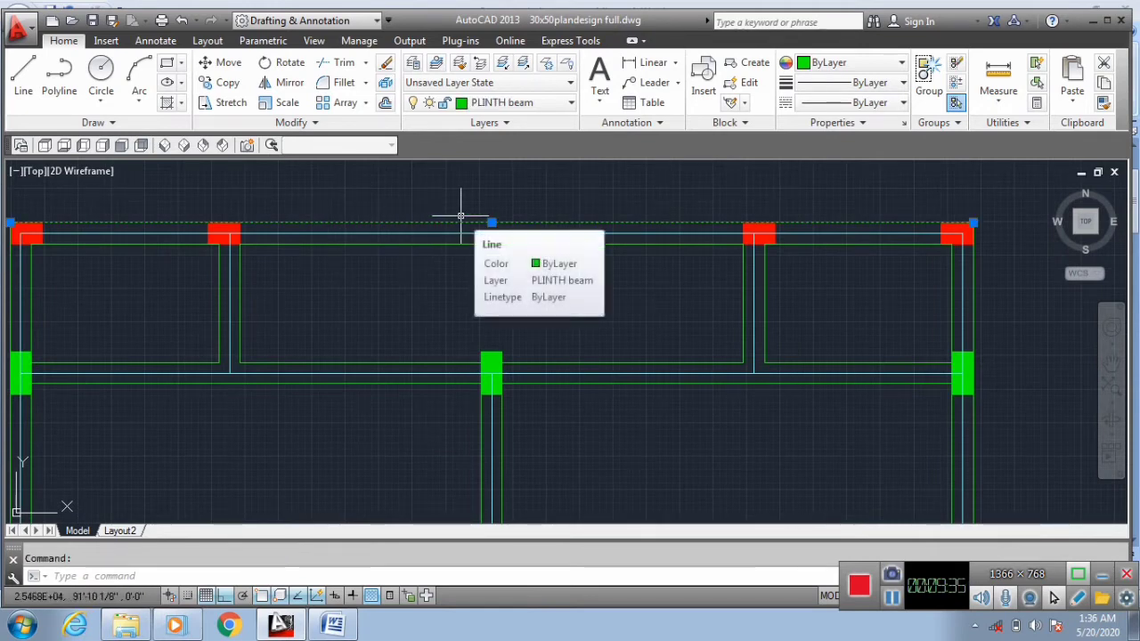
click(533, 102)
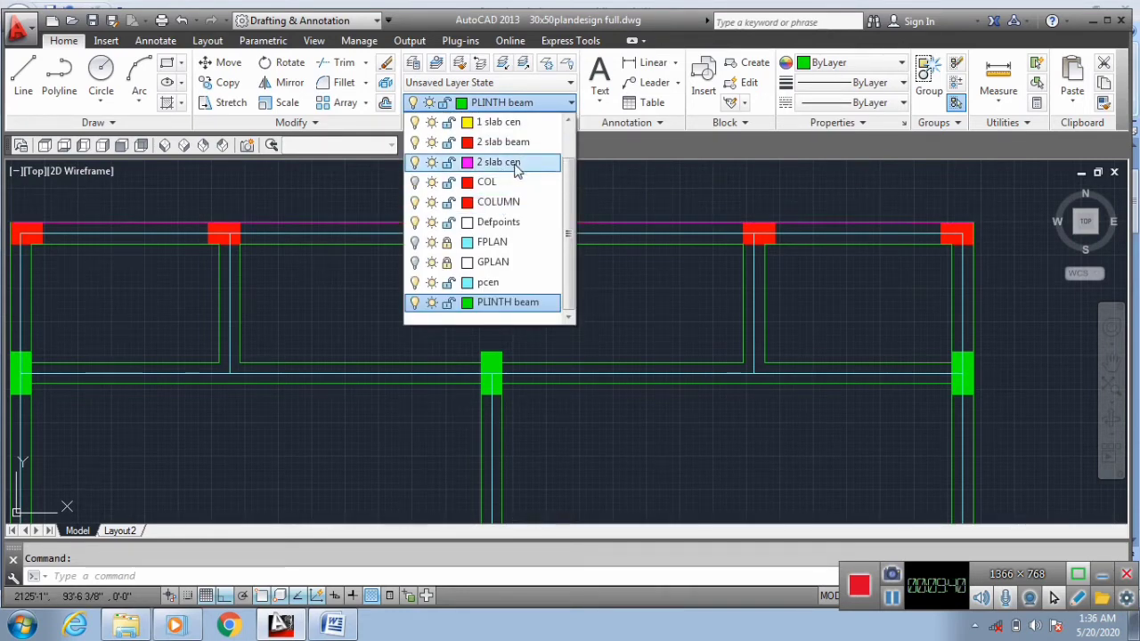
click(414, 303)
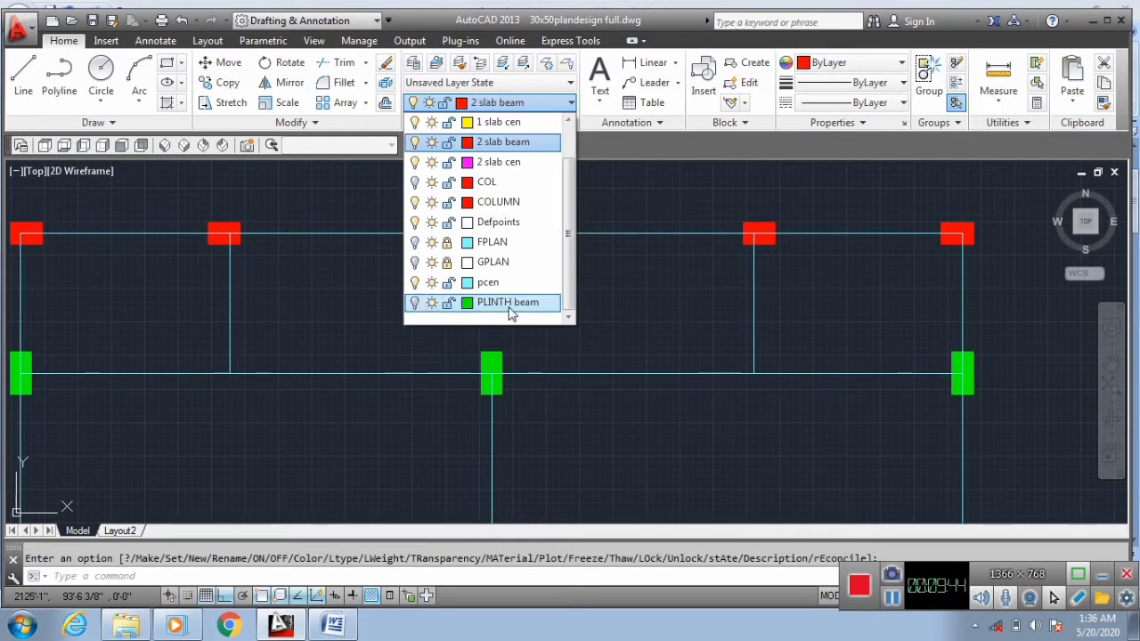
Turn off the 2 slab beam layer even though it is the current layer.
click(415, 146)
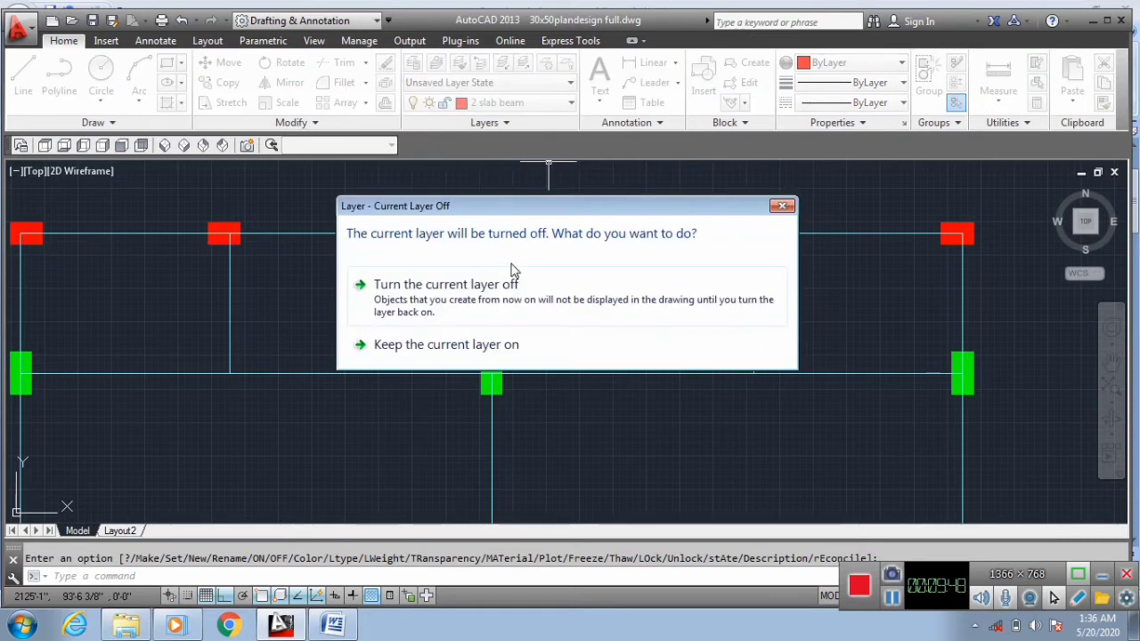
click(494, 317)
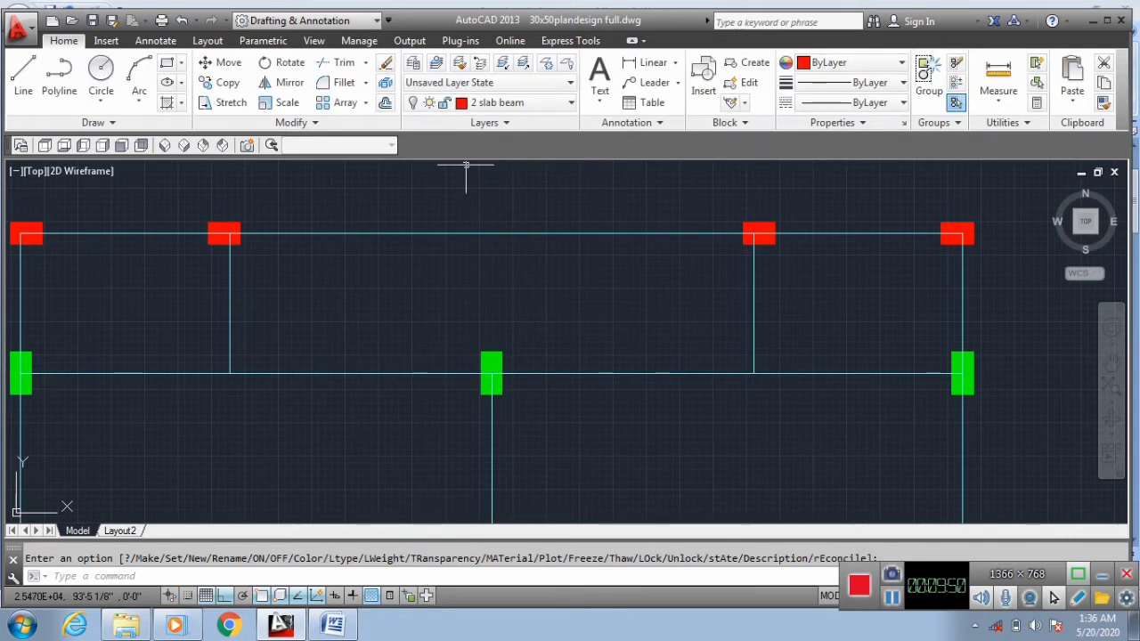
click(496, 106)
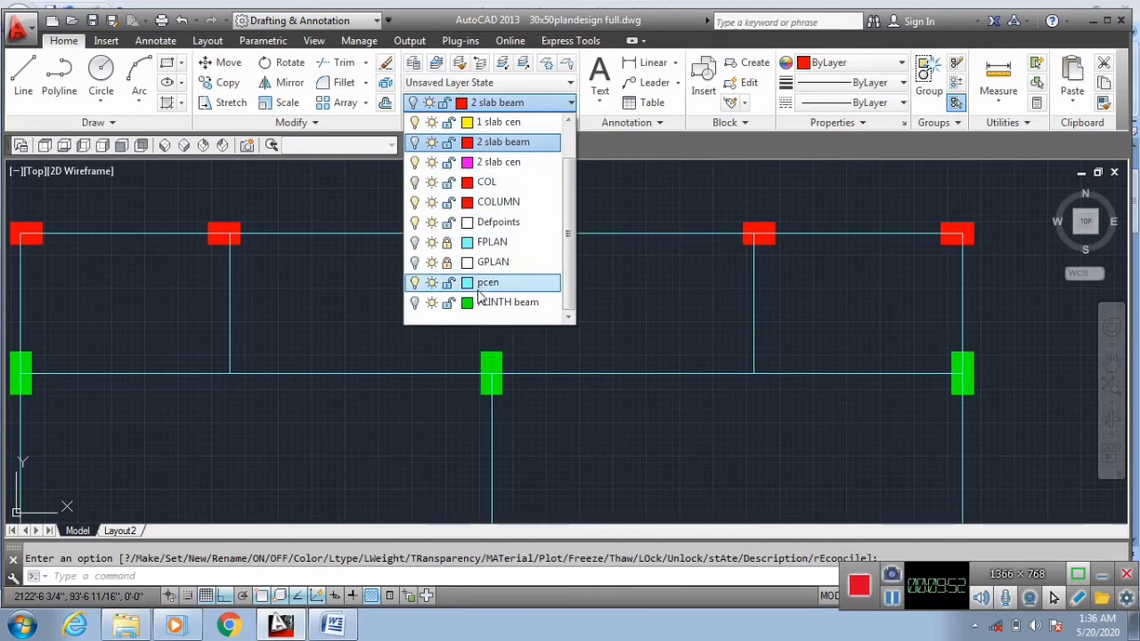
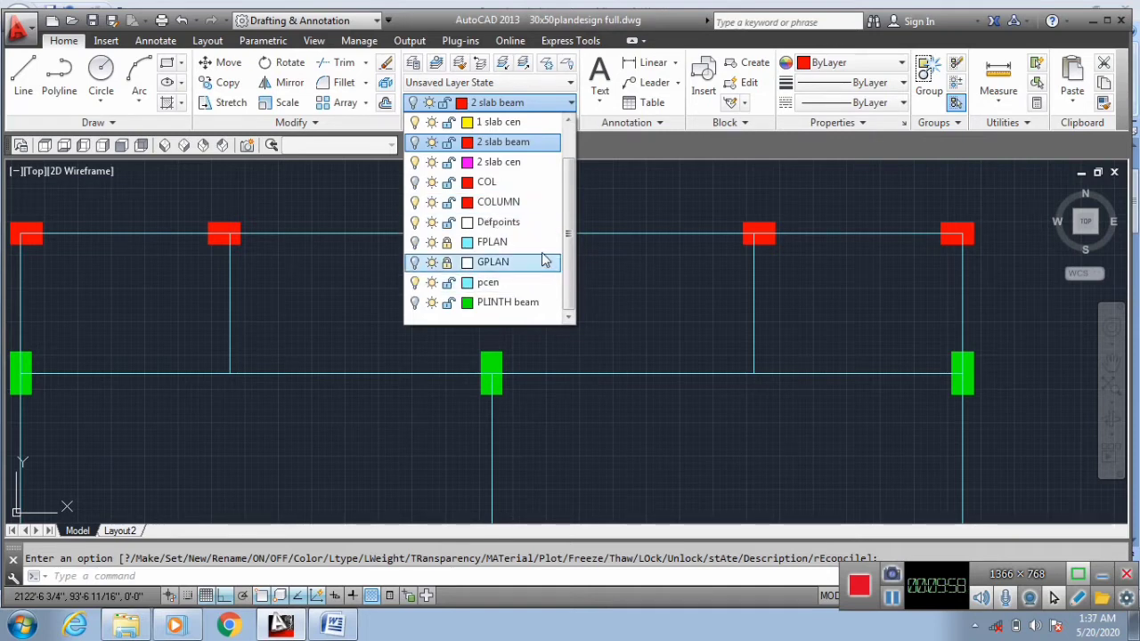
Turn off the 1 slab beam layer, and unlock both that layer and layer 0.
scroll(545, 259, up, 1)
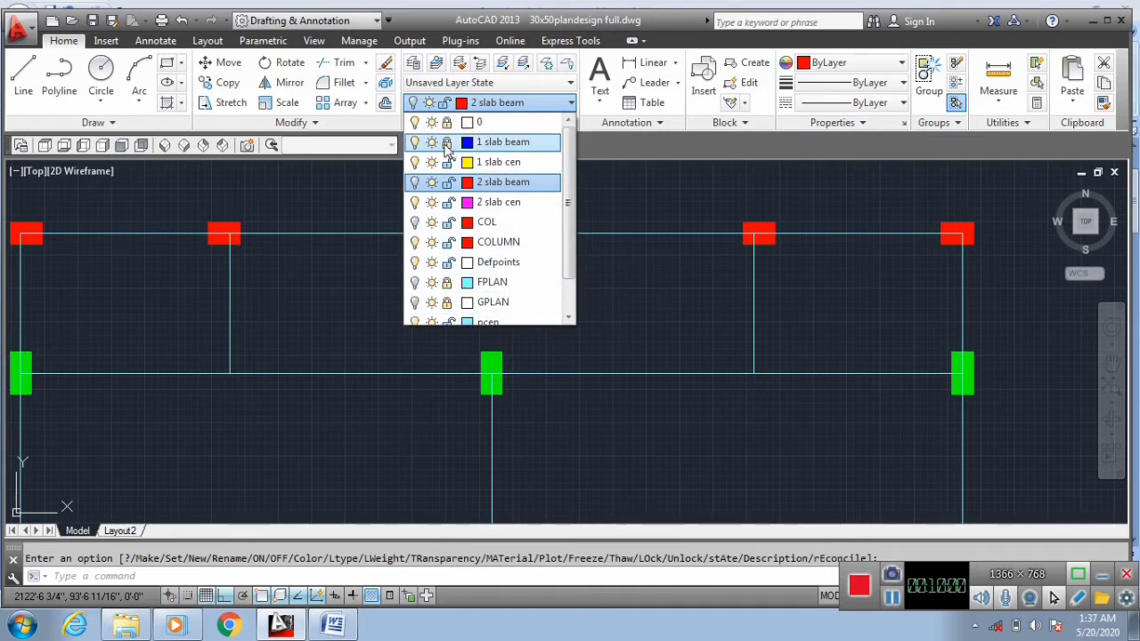
click(414, 142)
click(444, 143)
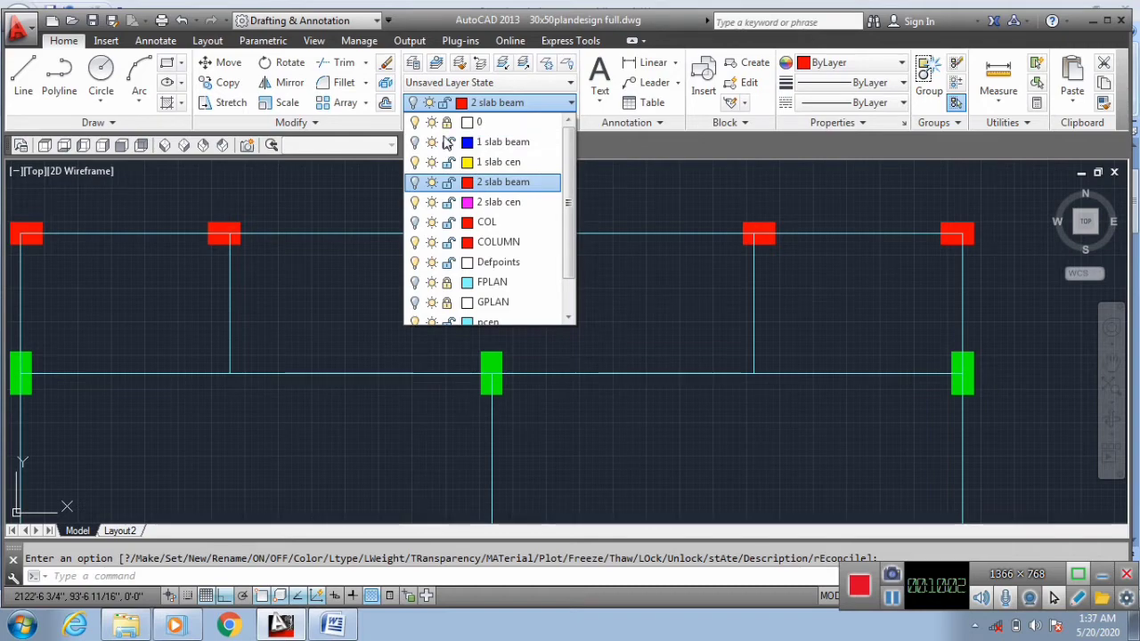
click(446, 123)
click(374, 230)
Turn the 2 slab beam layer back on to show the red beam plan.
scroll(392, 200, down, 3)
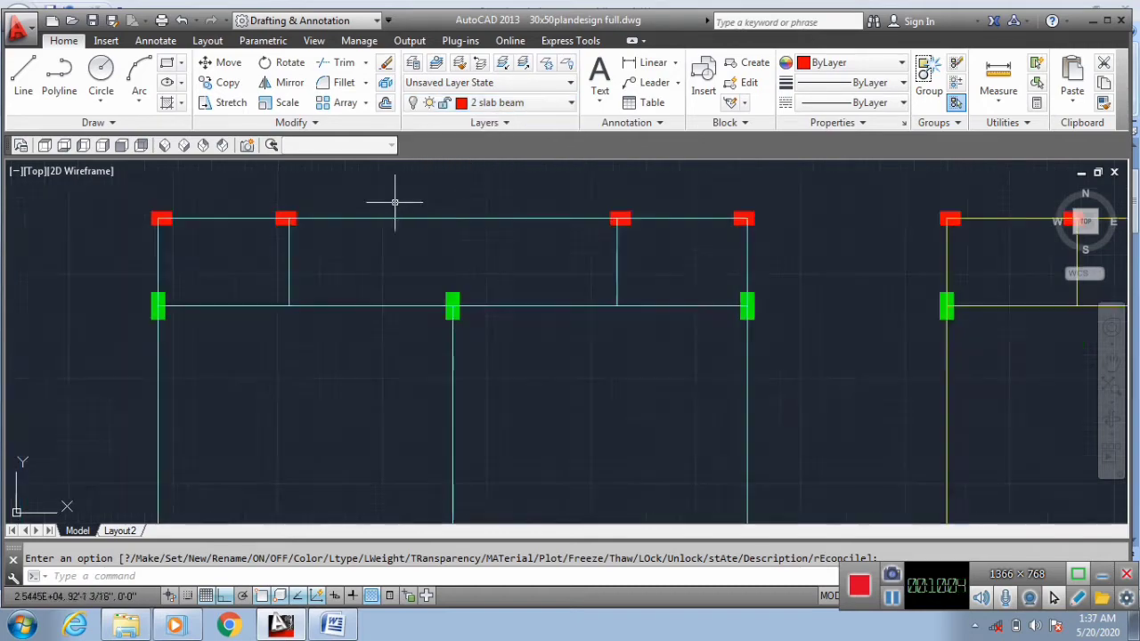
scroll(736, 214, up, 2)
scroll(478, 238, down, 3)
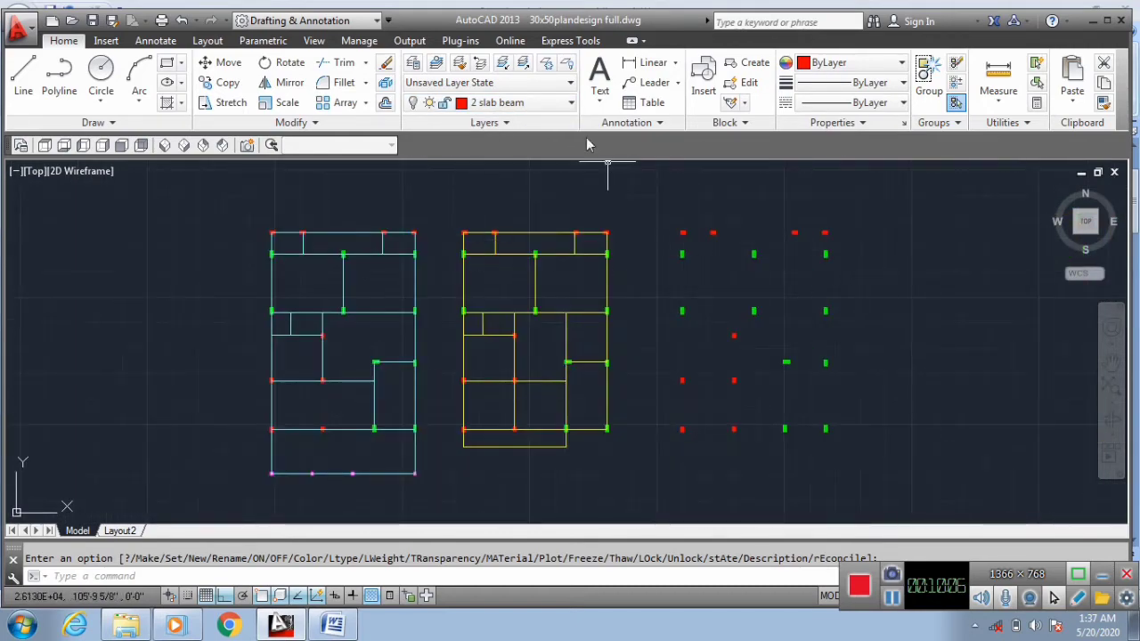
click(511, 103)
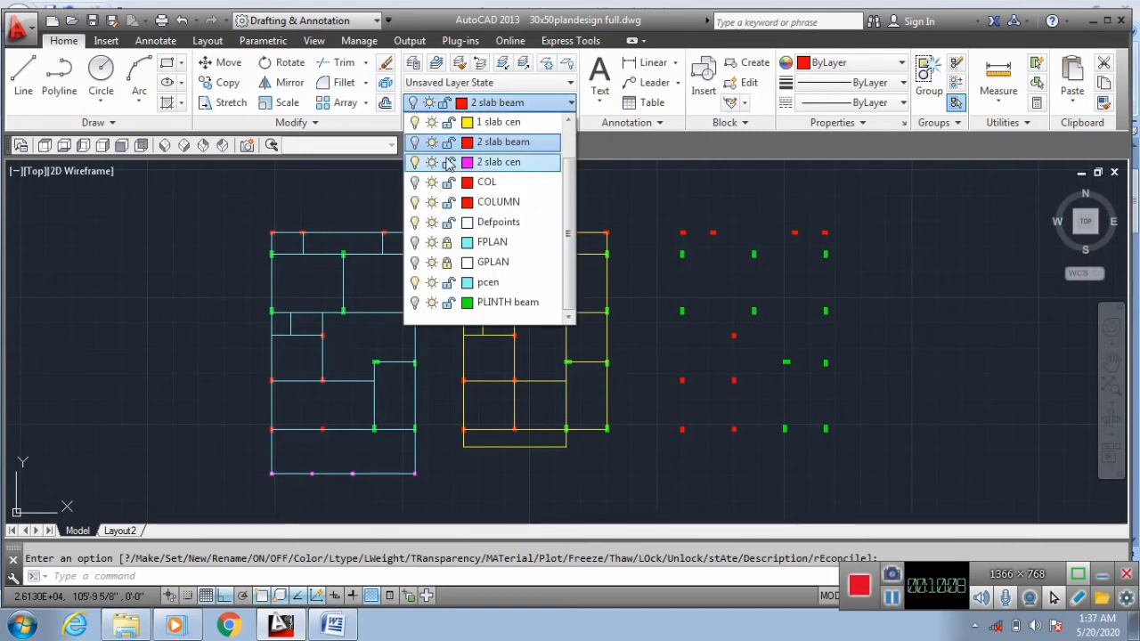
click(959, 264)
scroll(620, 257, down, 5)
scroll(592, 261, up, 3)
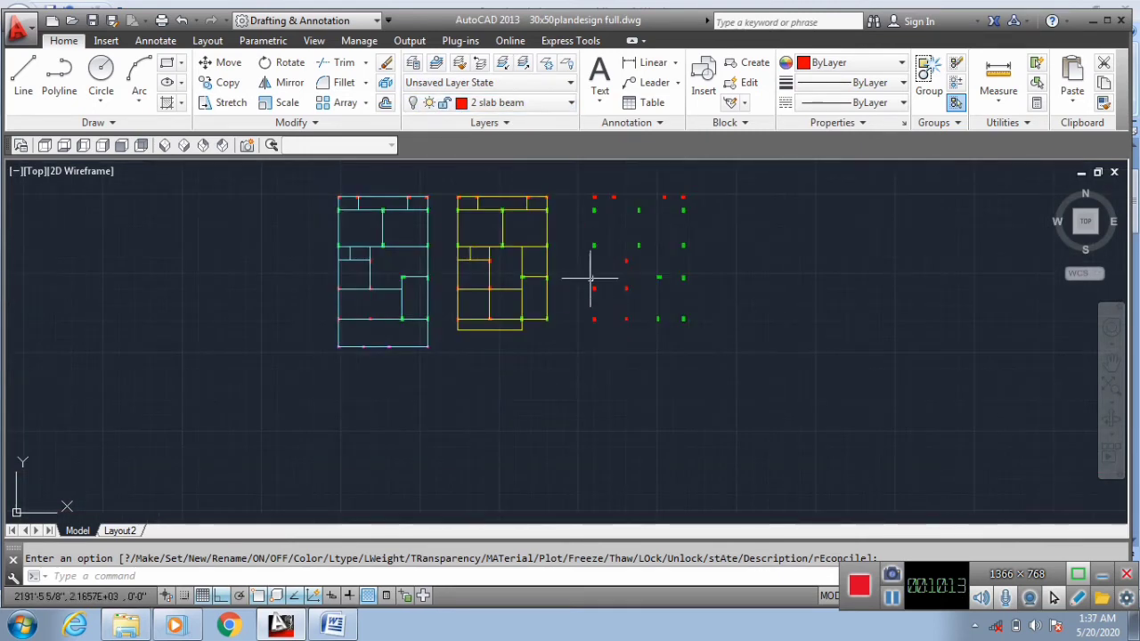
scroll(550, 261, down, 2)
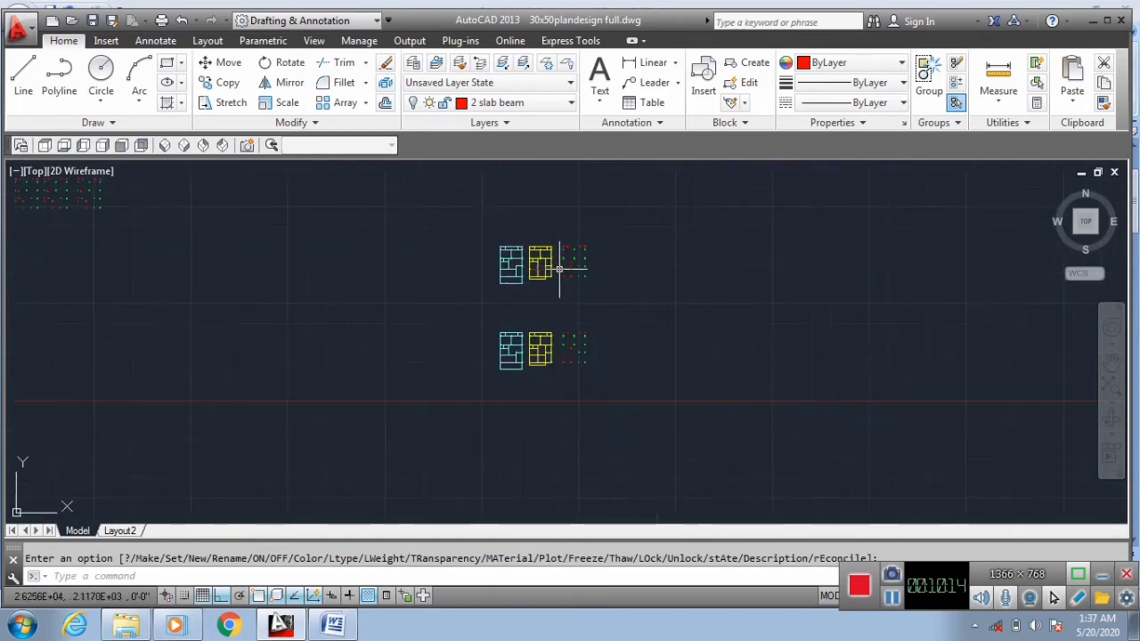
click(535, 102)
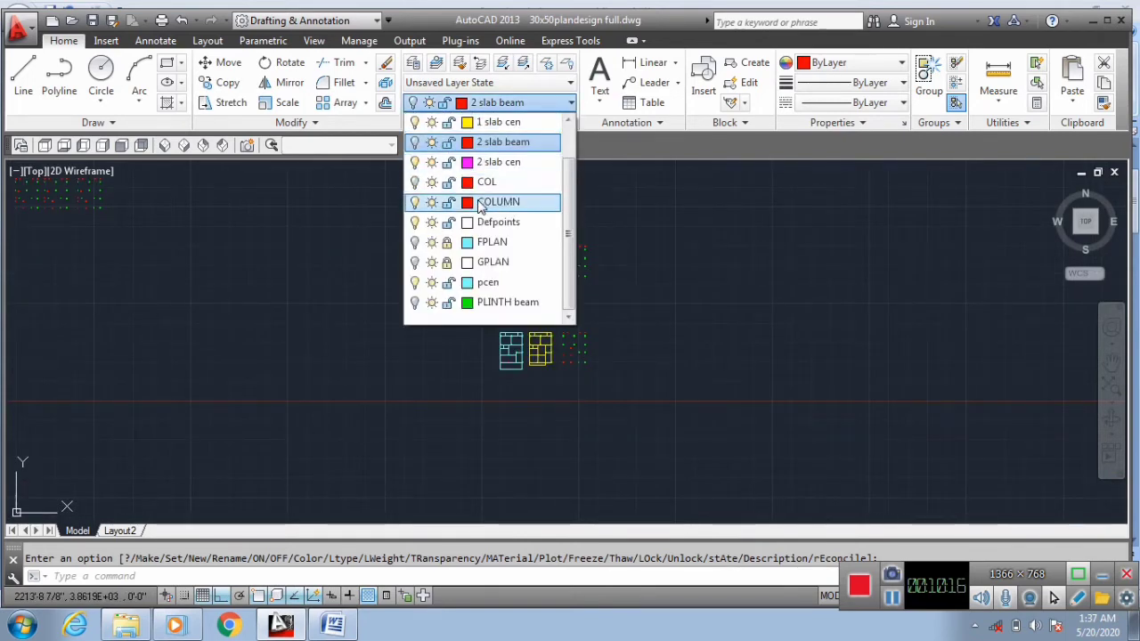
click(414, 141)
click(354, 223)
scroll(523, 262, up, 10)
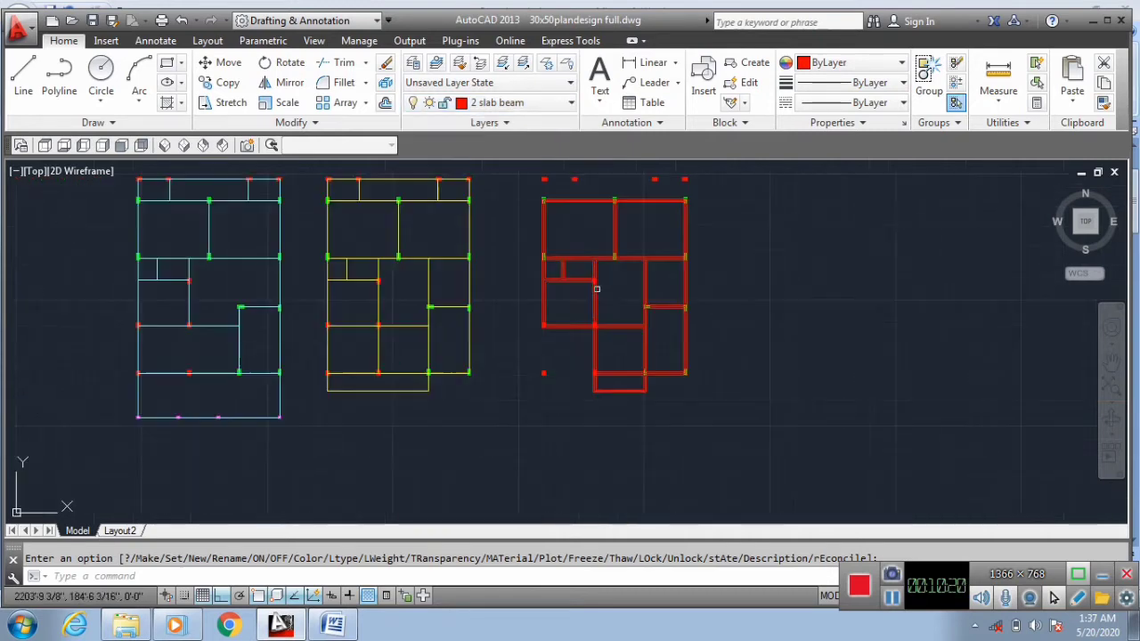
Check the layer of the horizontal centre line below the small rooms in the red plan.
click(496, 277)
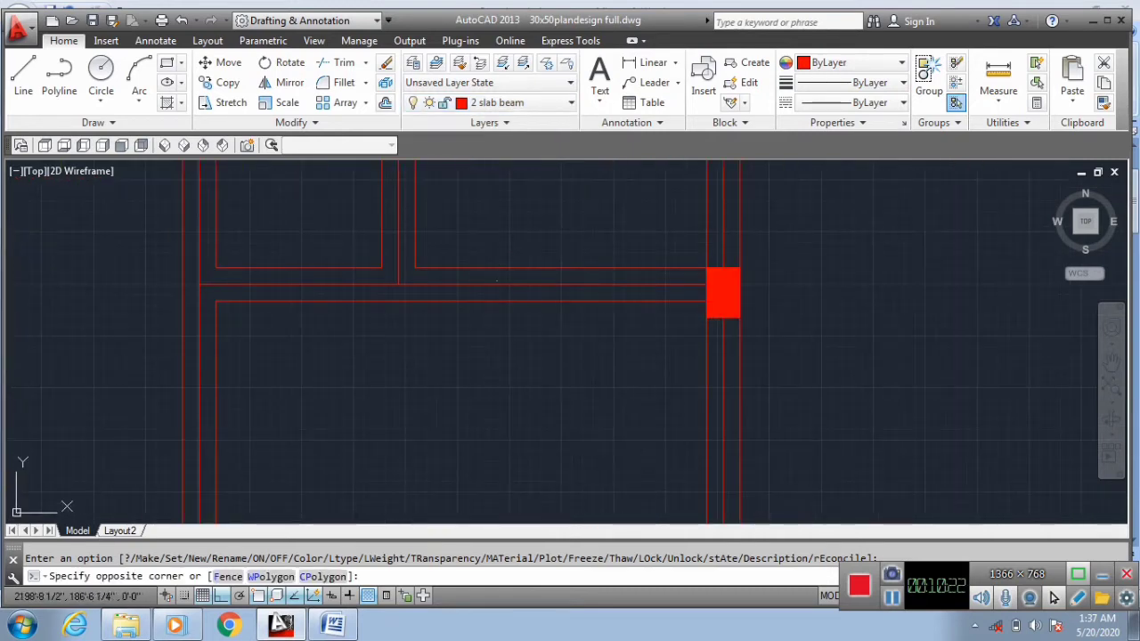
click(490, 284)
scroll(407, 258, down, 4)
scroll(407, 261, down, 8)
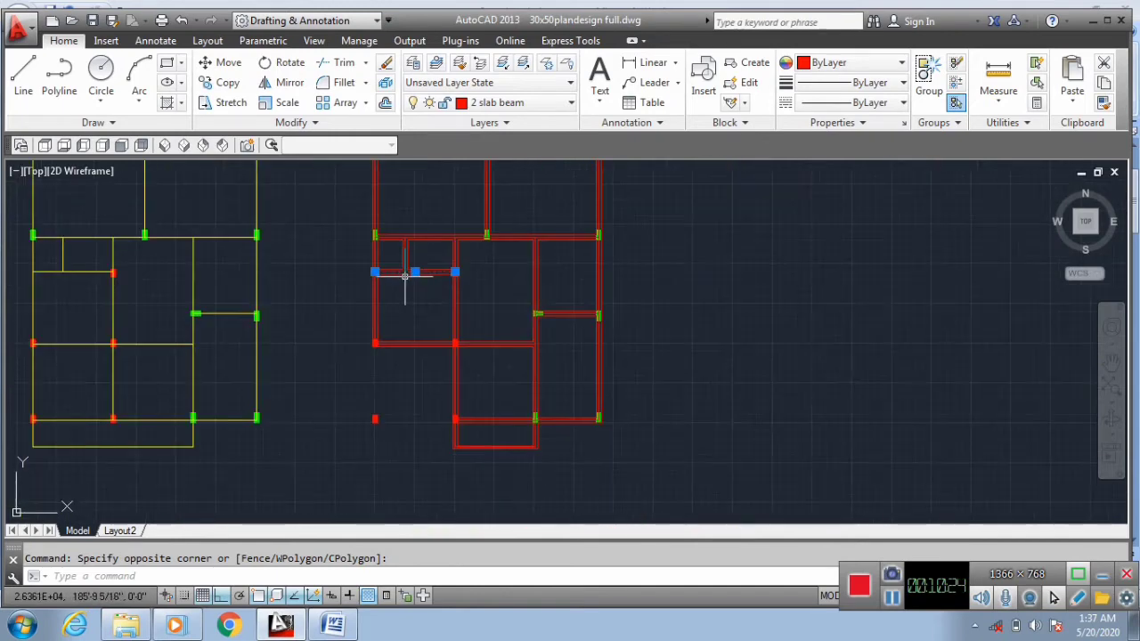
key(Escape)
scroll(386, 284, down, 4)
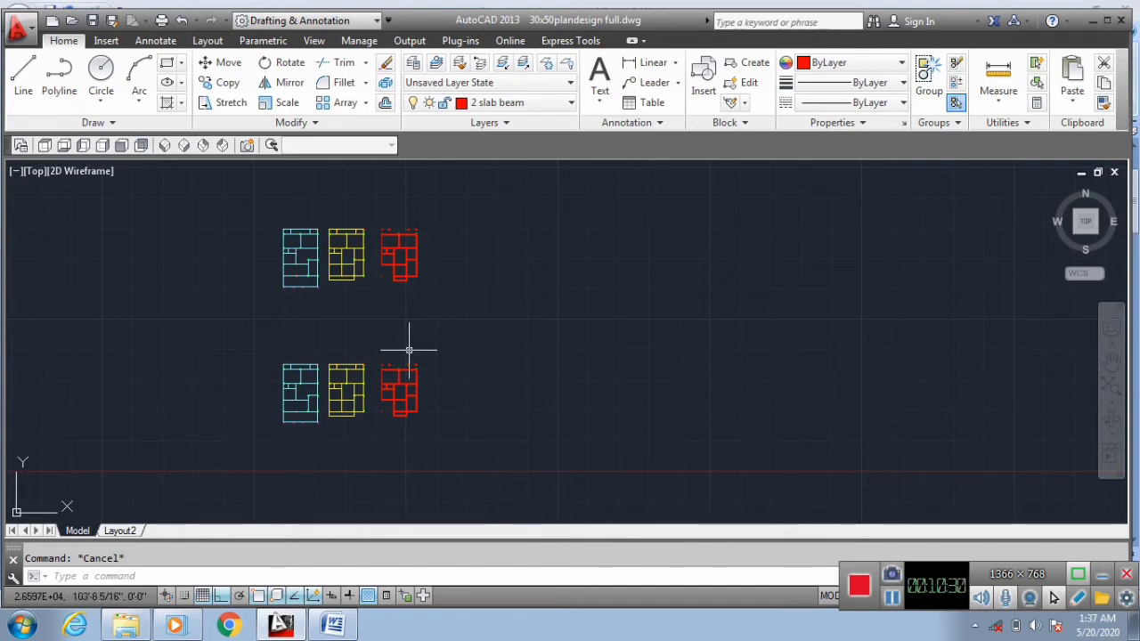
click(890, 598)
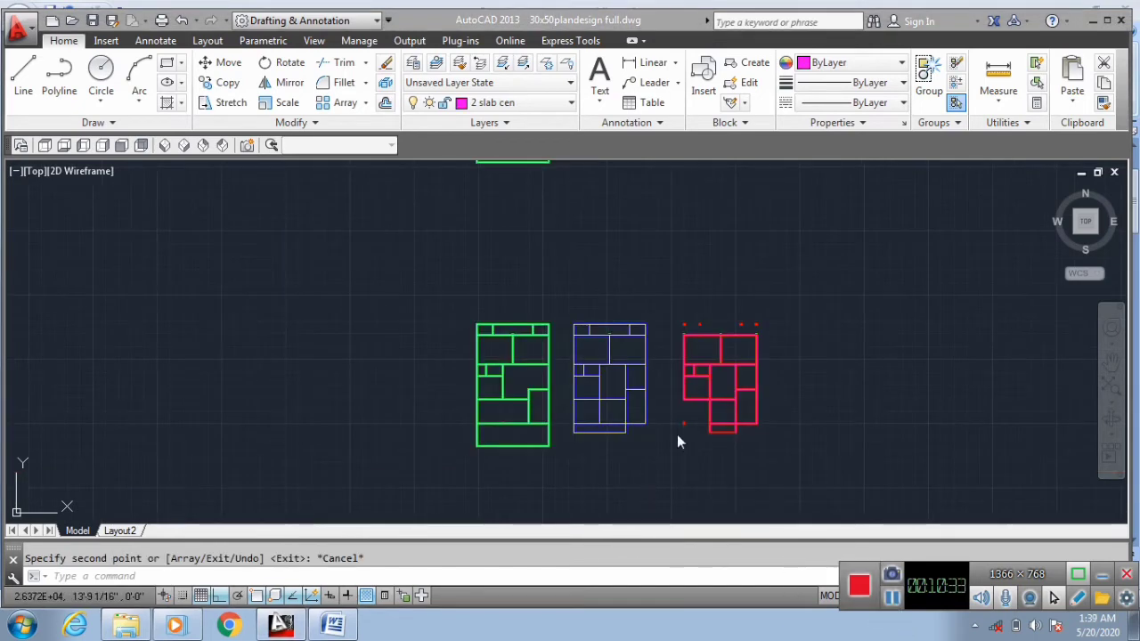
click(817, 420)
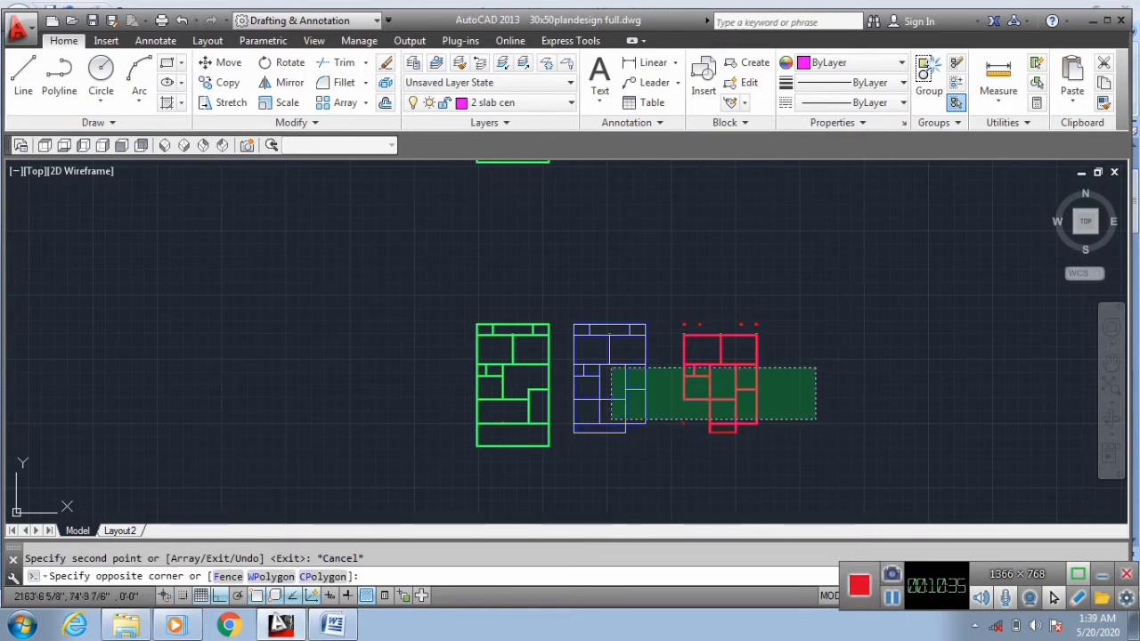
key(Escape)
Turn off the 1 slab beam, 2 slab beam and PLINTH beam layers, leaving the centre lines and columns on.
scroll(534, 356, up, 5)
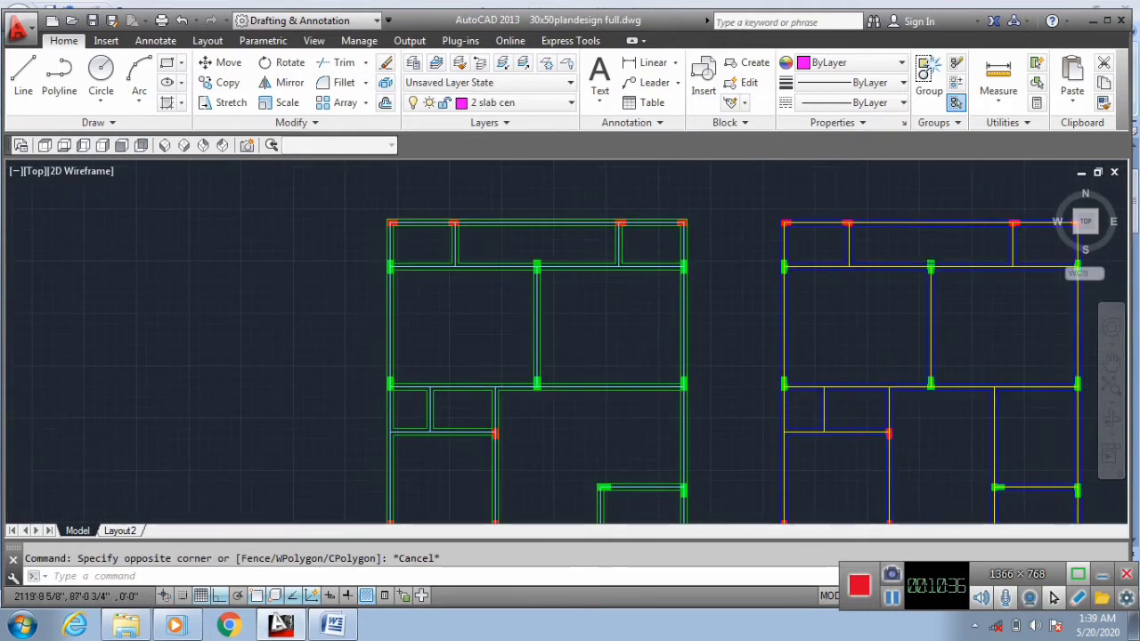
scroll(330, 366, down, 2)
scroll(811, 306, up, 3)
scroll(472, 246, down, 2)
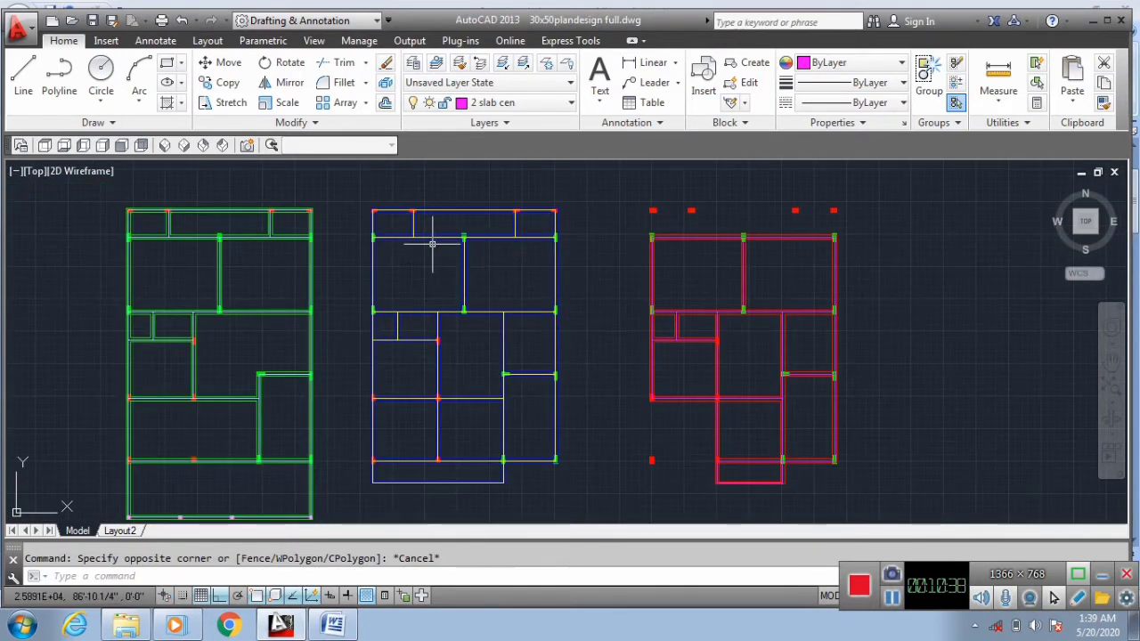
click(494, 102)
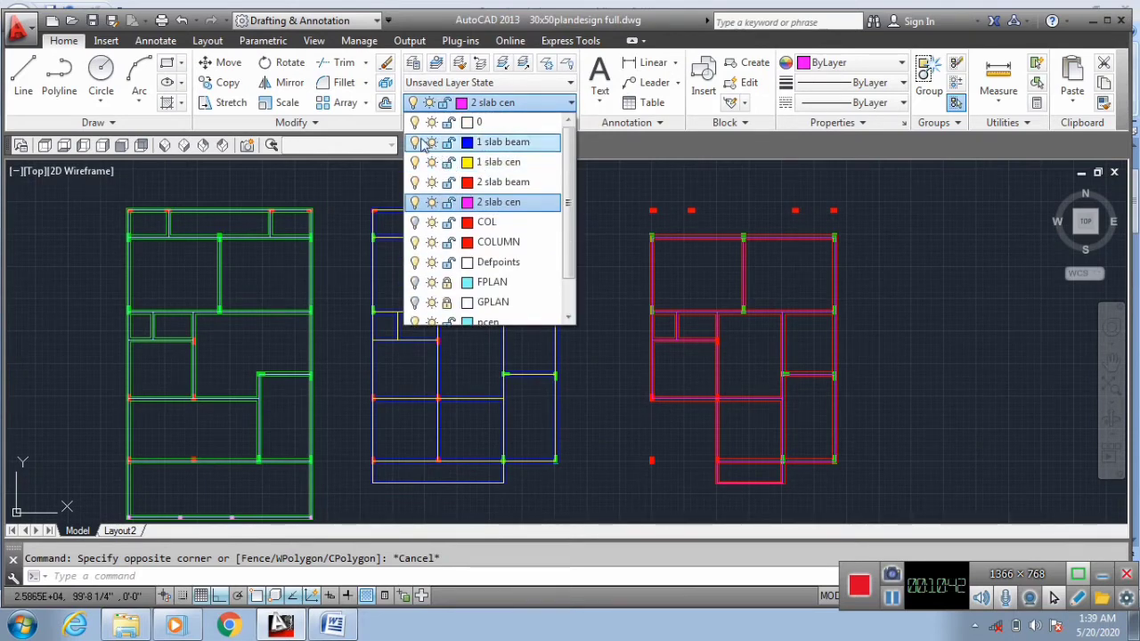
click(414, 142)
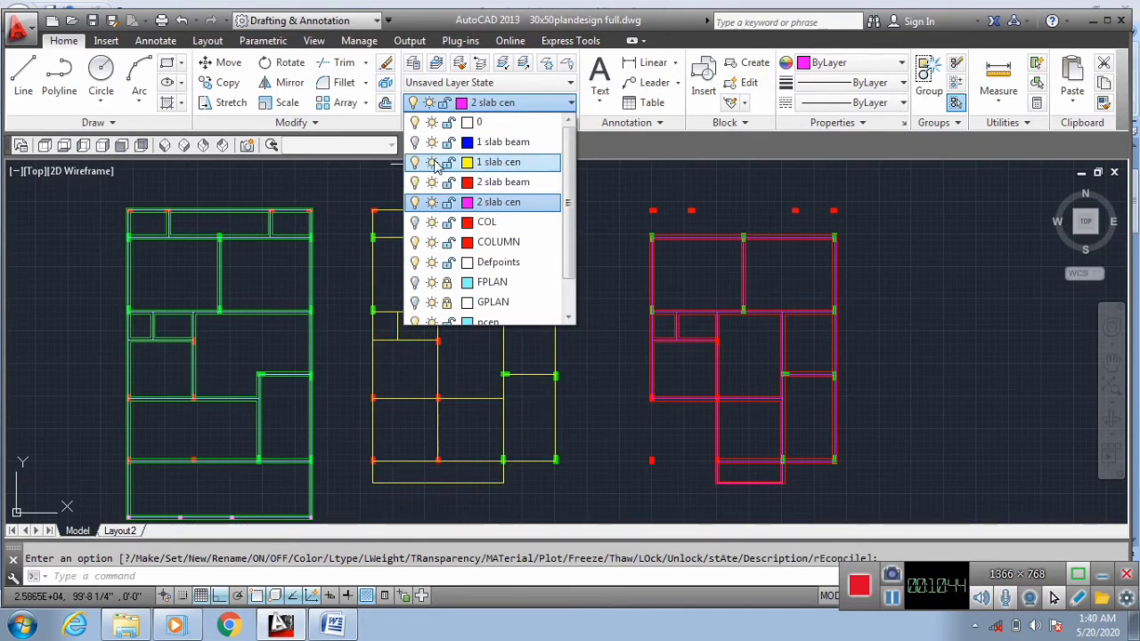
click(414, 182)
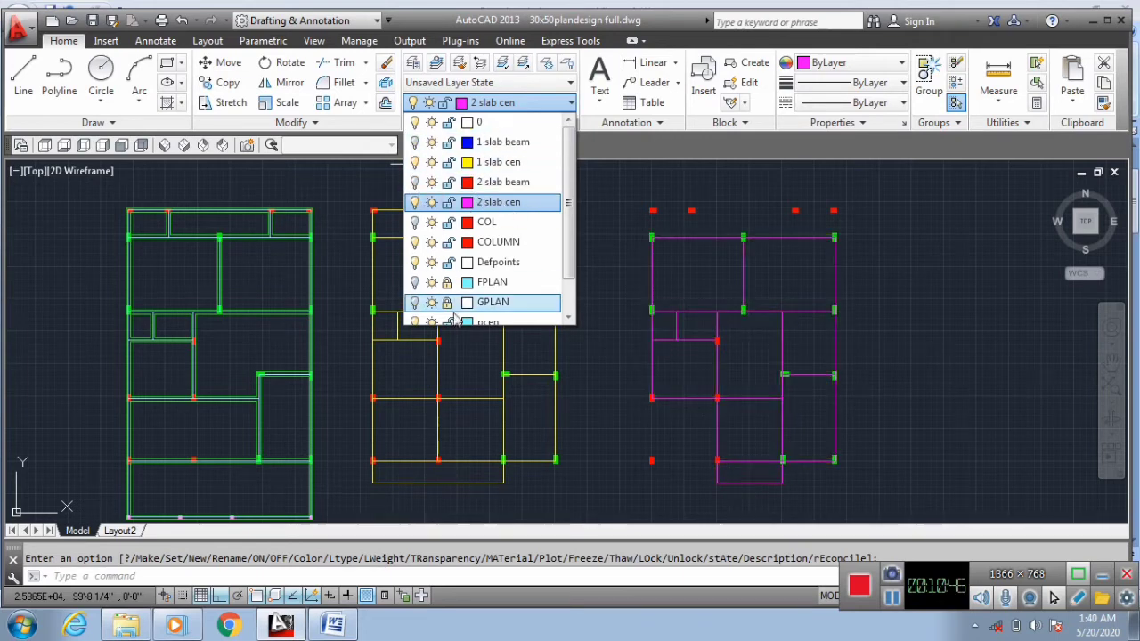
scroll(463, 302, down, 1)
click(414, 303)
click(371, 314)
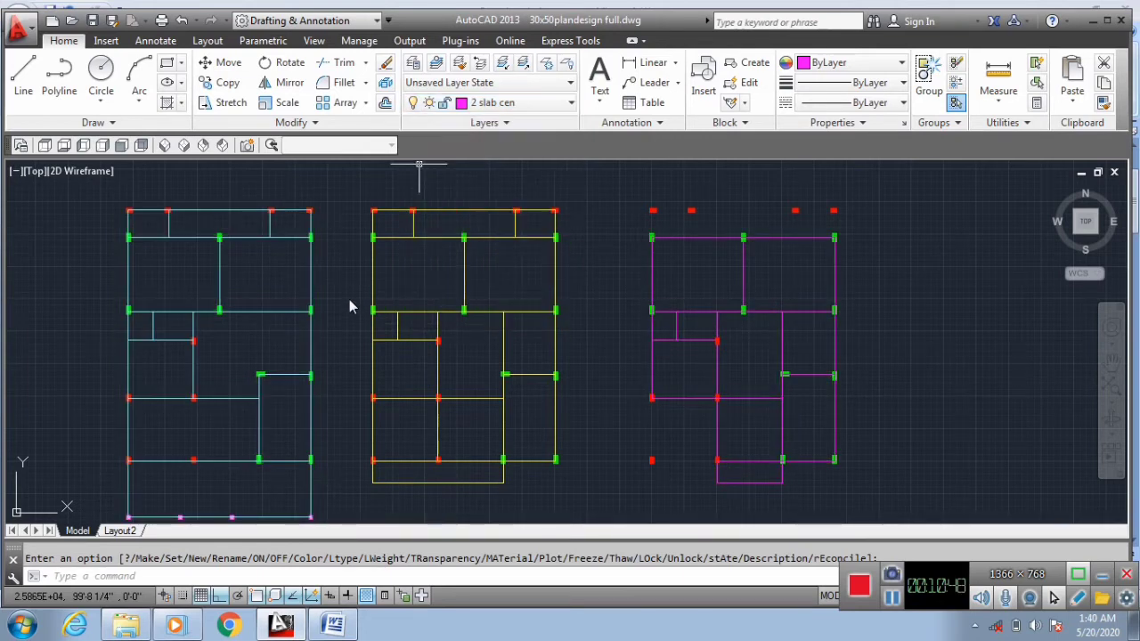
key(Escape)
Isolate the COLUMN layer using a red column on the outer line of the yellow plan.
scroll(516, 233, down, 1)
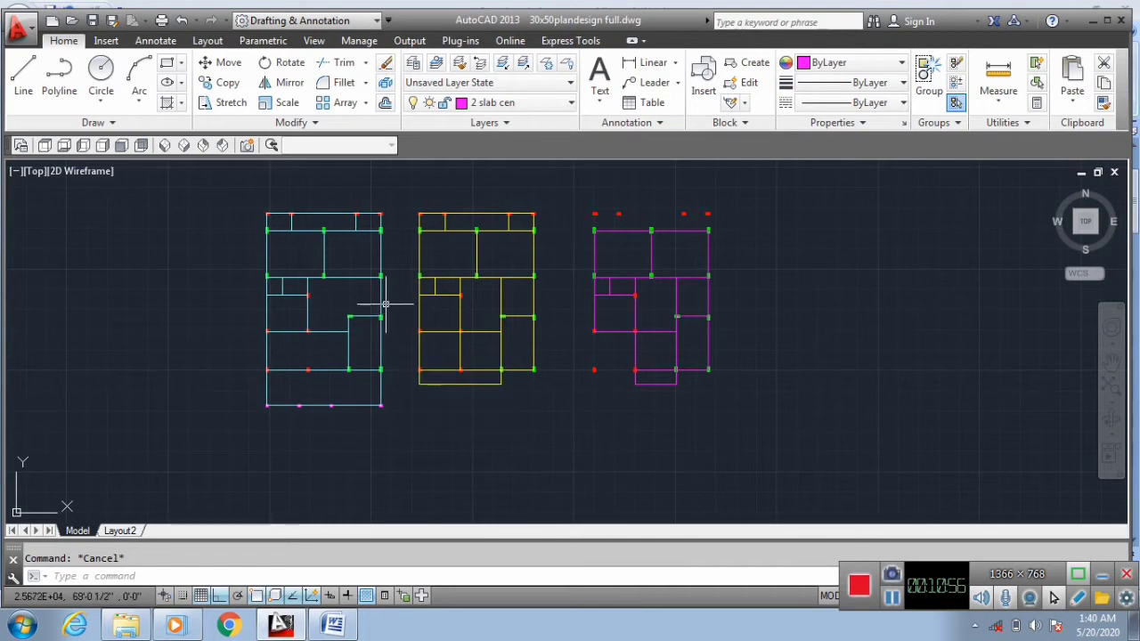
scroll(370, 249, up, 2)
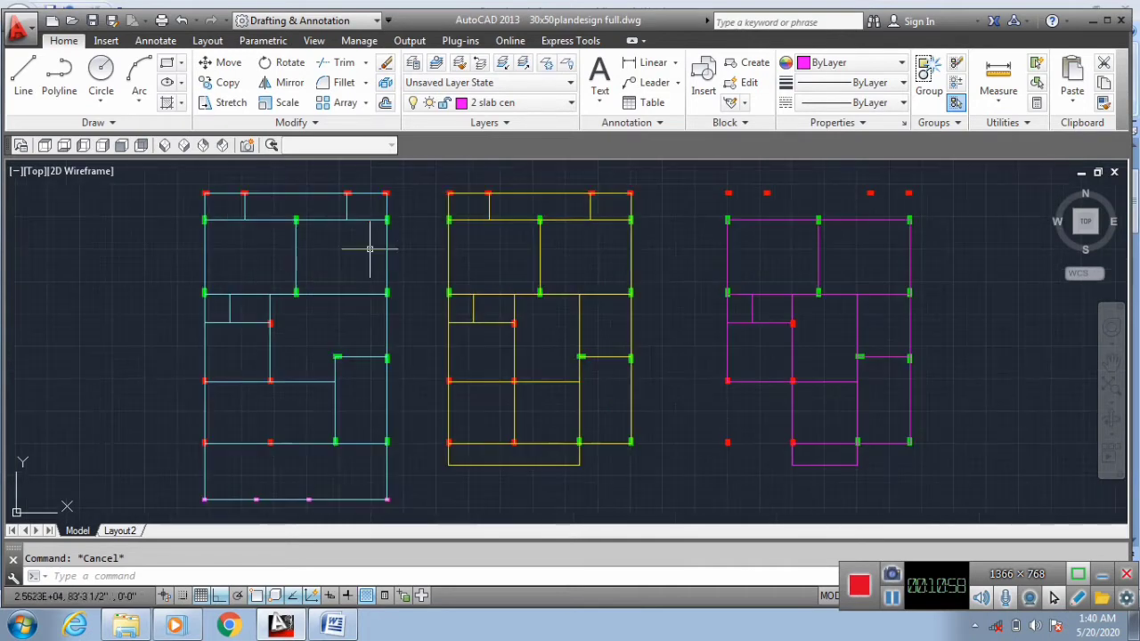
scroll(515, 198, up, 2)
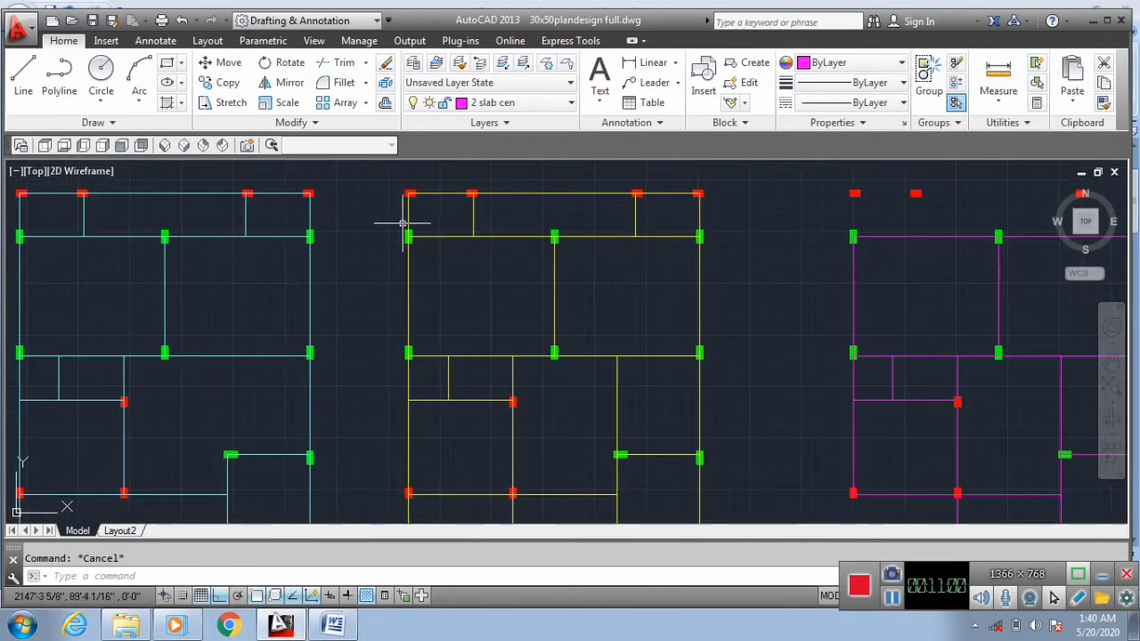
scroll(530, 195, down, 4)
scroll(556, 289, up, 3)
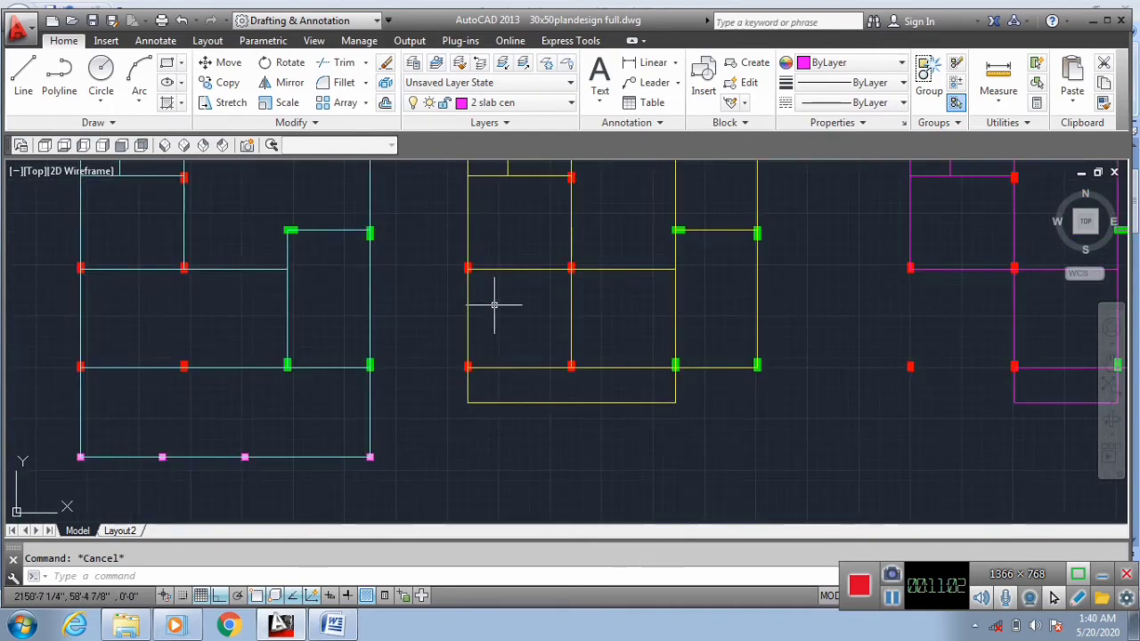
click(480, 276)
scroll(472, 262, up, 9)
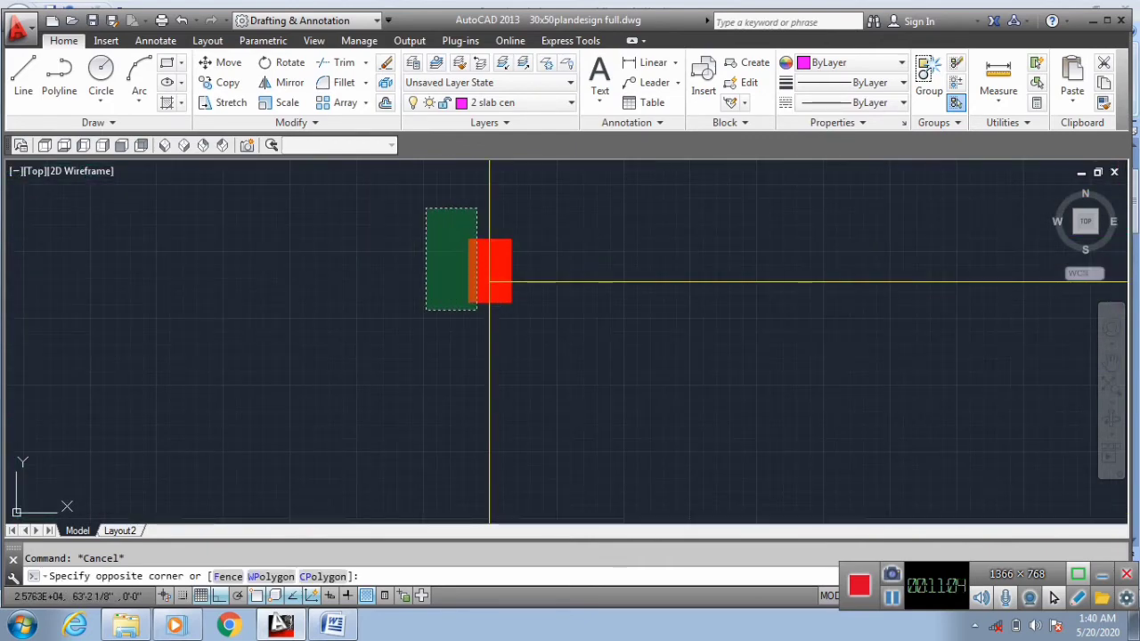
click(399, 181)
scroll(406, 300, down, 5)
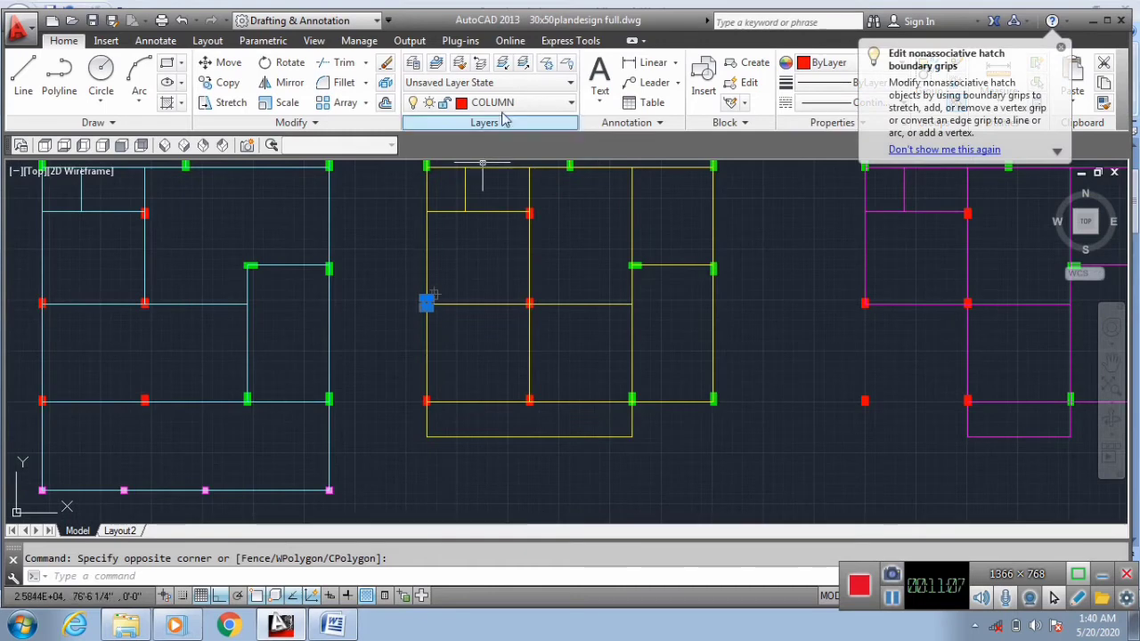
click(502, 62)
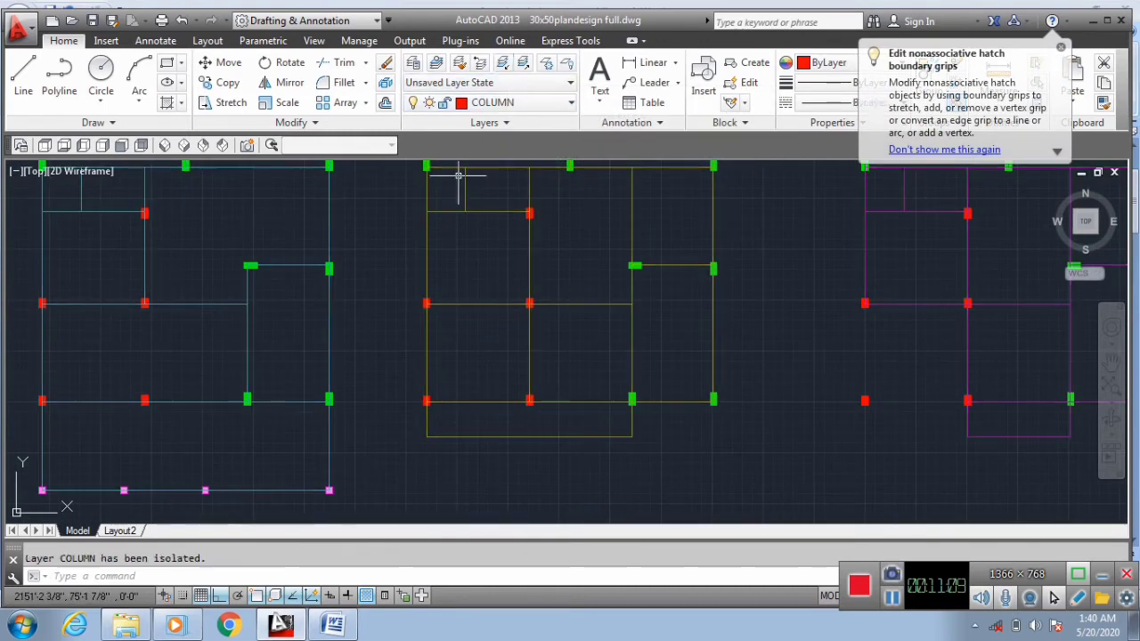
Erase all columns from the yellow and magenta centre line plans.
scroll(366, 368, down, 5)
scroll(365, 321, up, 2)
click(386, 292)
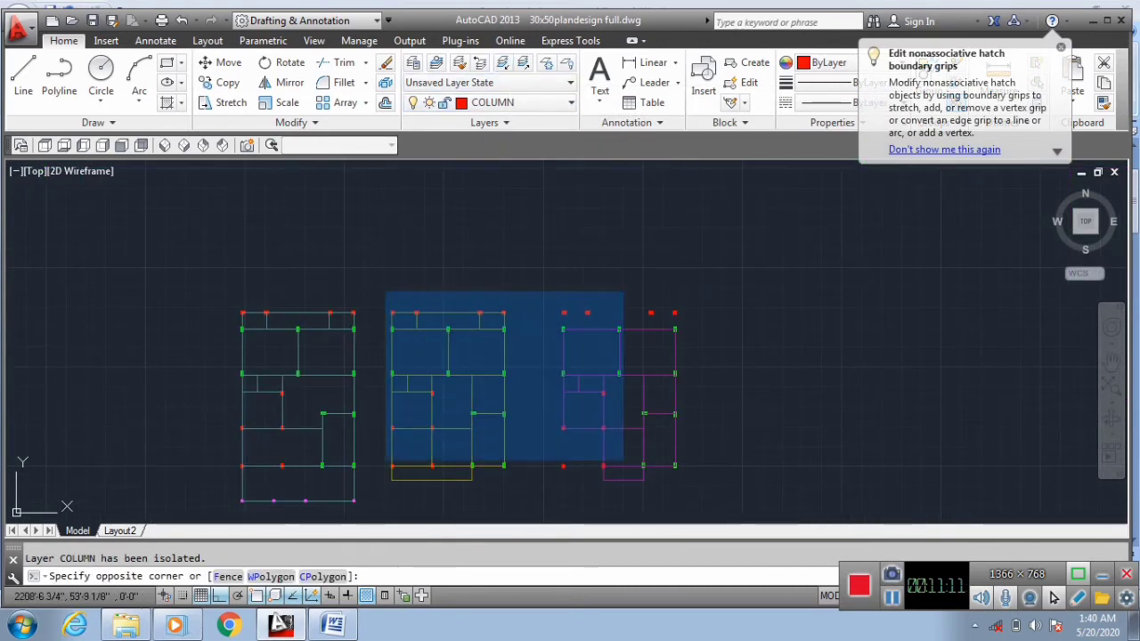
click(753, 485)
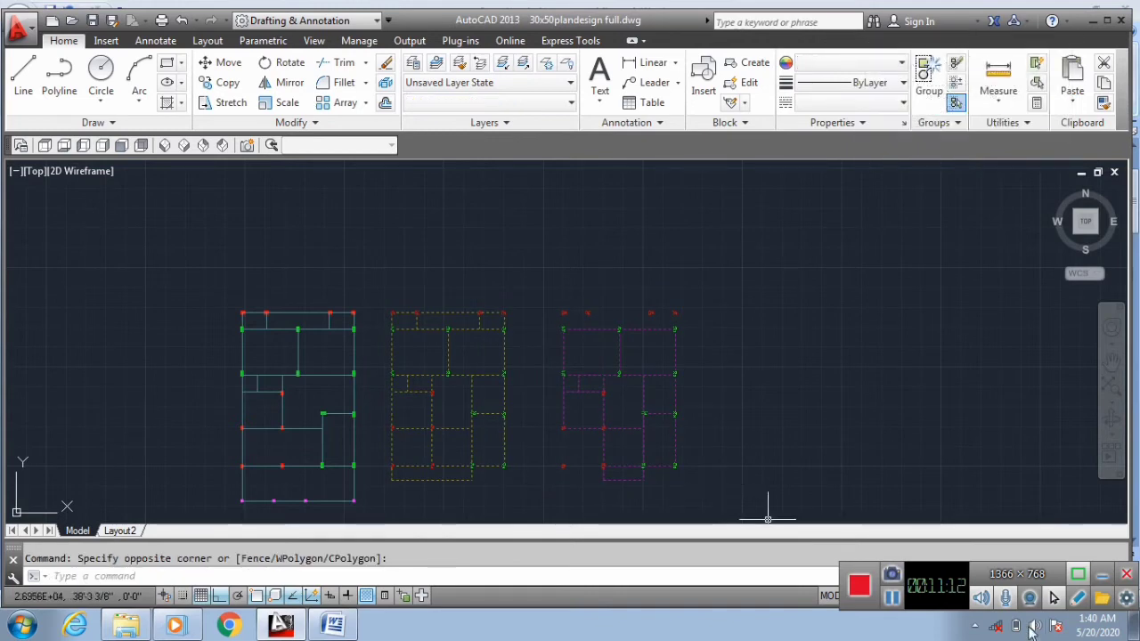
key(Delete)
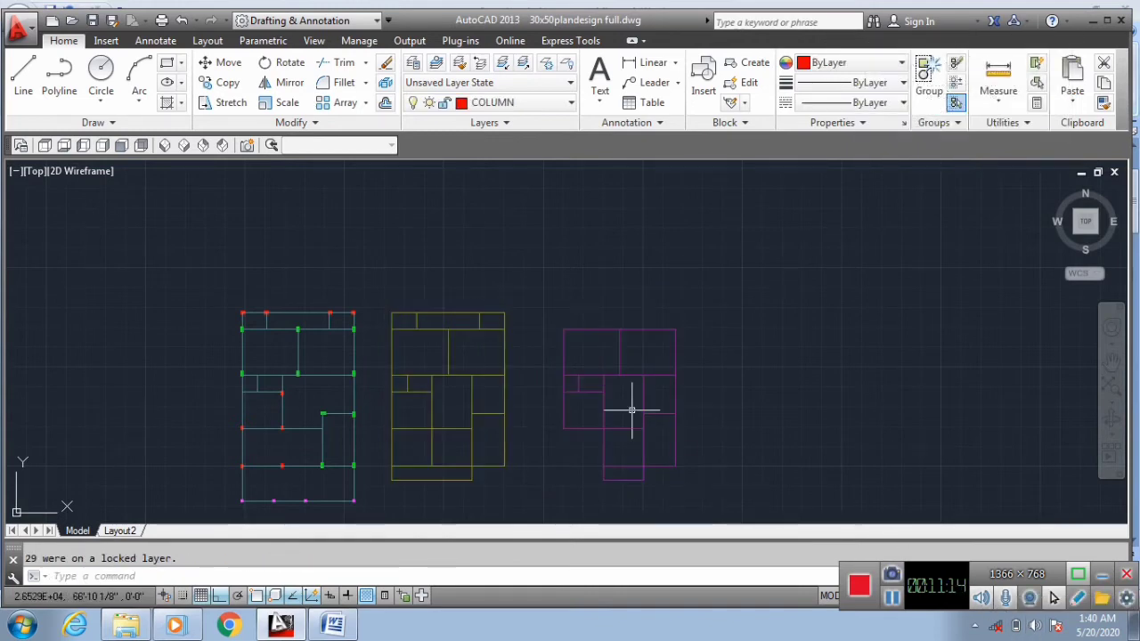
Unlock the 1 slab cen and 2 slab cen layers.
click(570, 103)
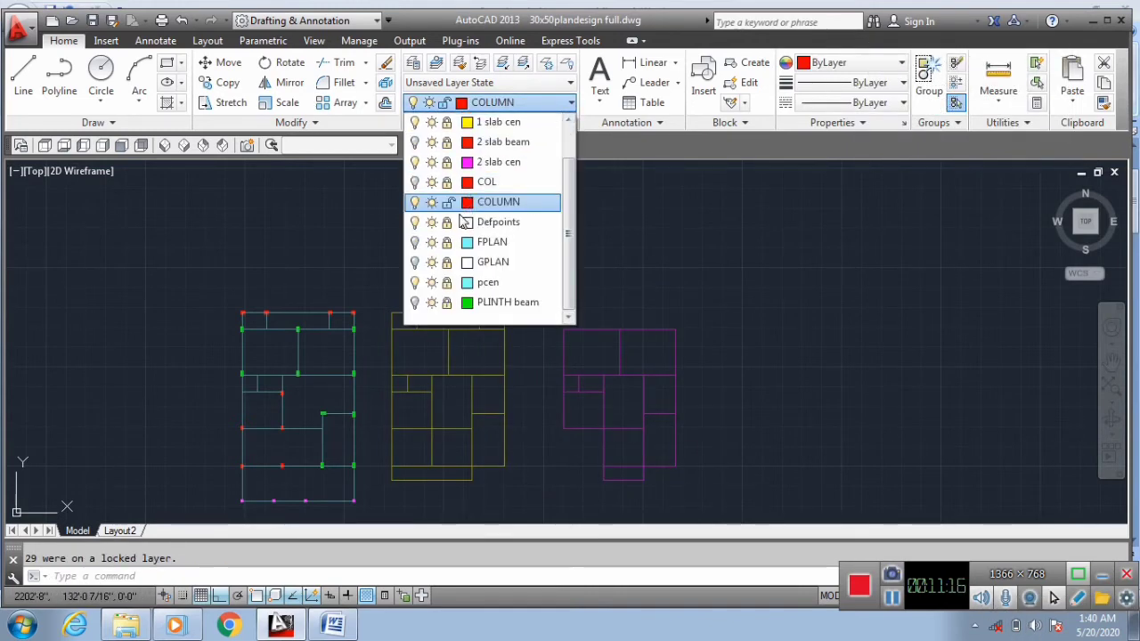
click(447, 141)
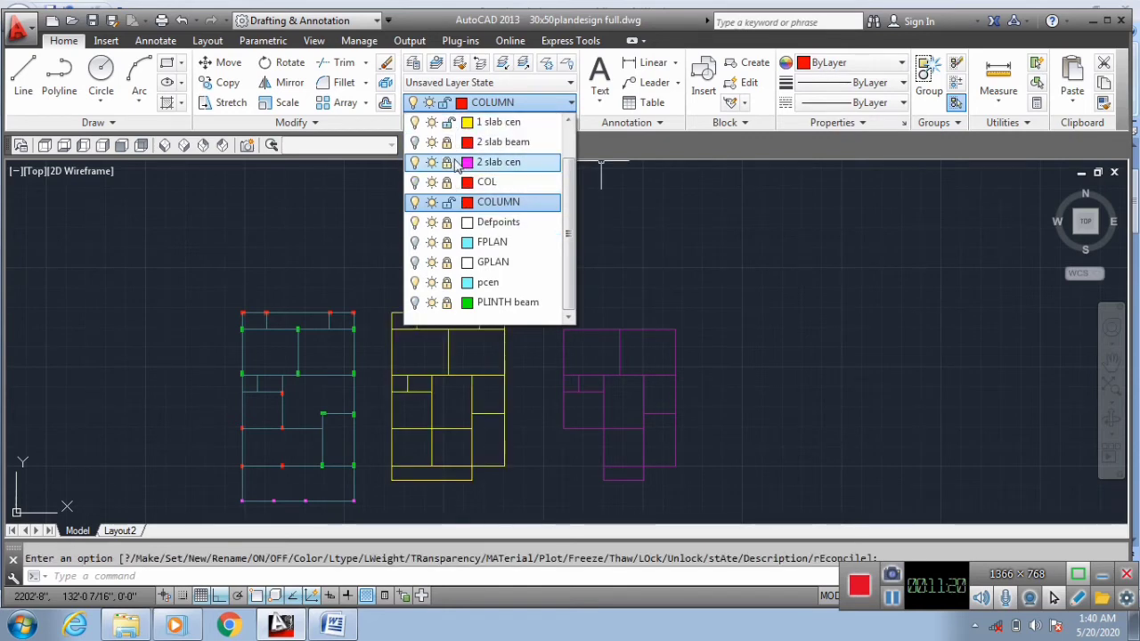
click(447, 162)
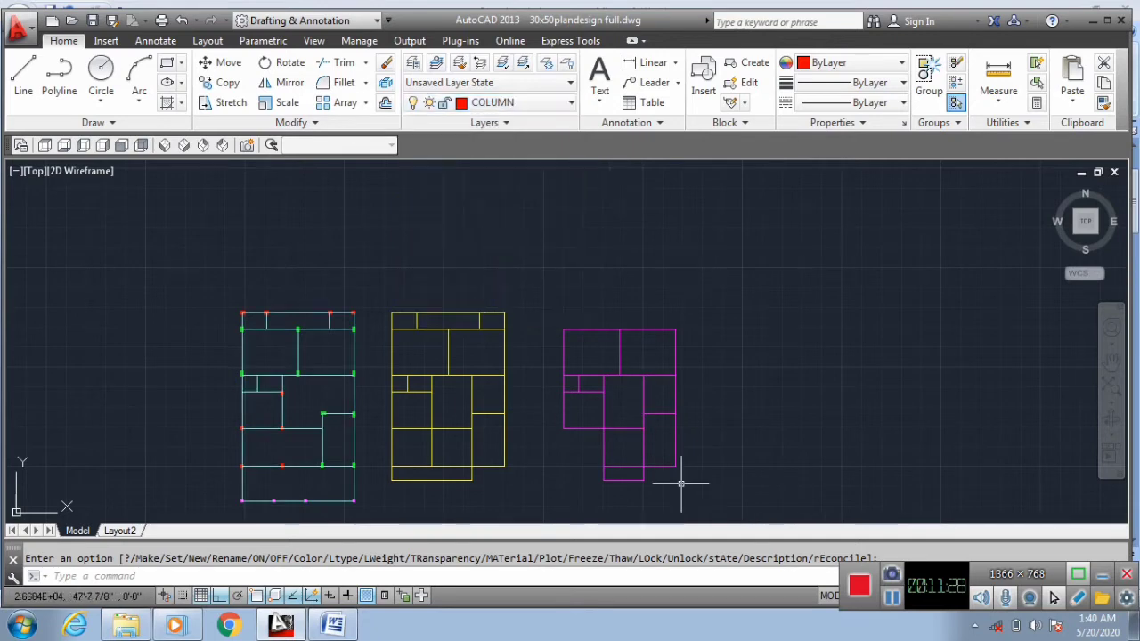
click(715, 505)
click(555, 250)
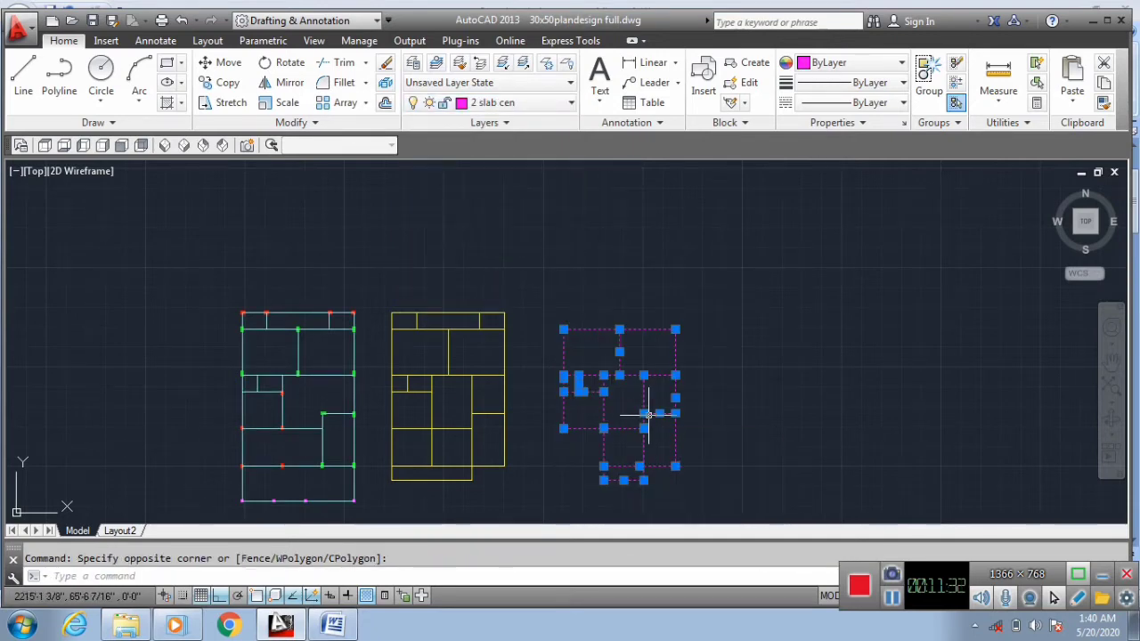
text(m)
mouse_move(643, 413)
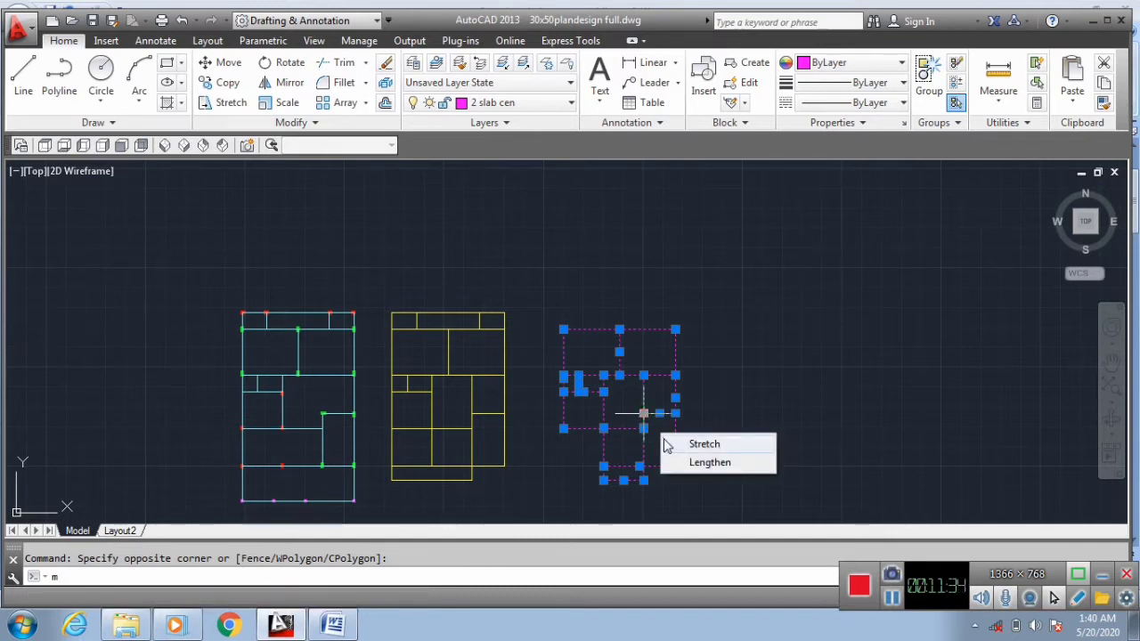
key(Escape)
Move the magenta 2 slab cen plan onto the yellow plan, aligning the matching line intersection on their right outer edges.
click(727, 290)
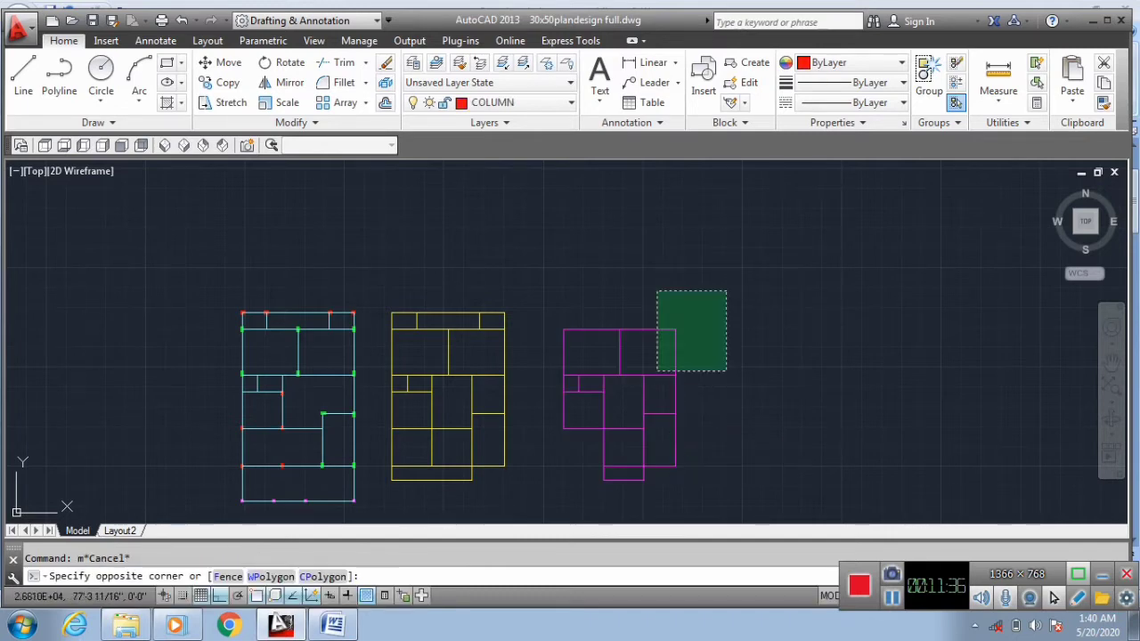
click(547, 488)
text(m)
key(Return)
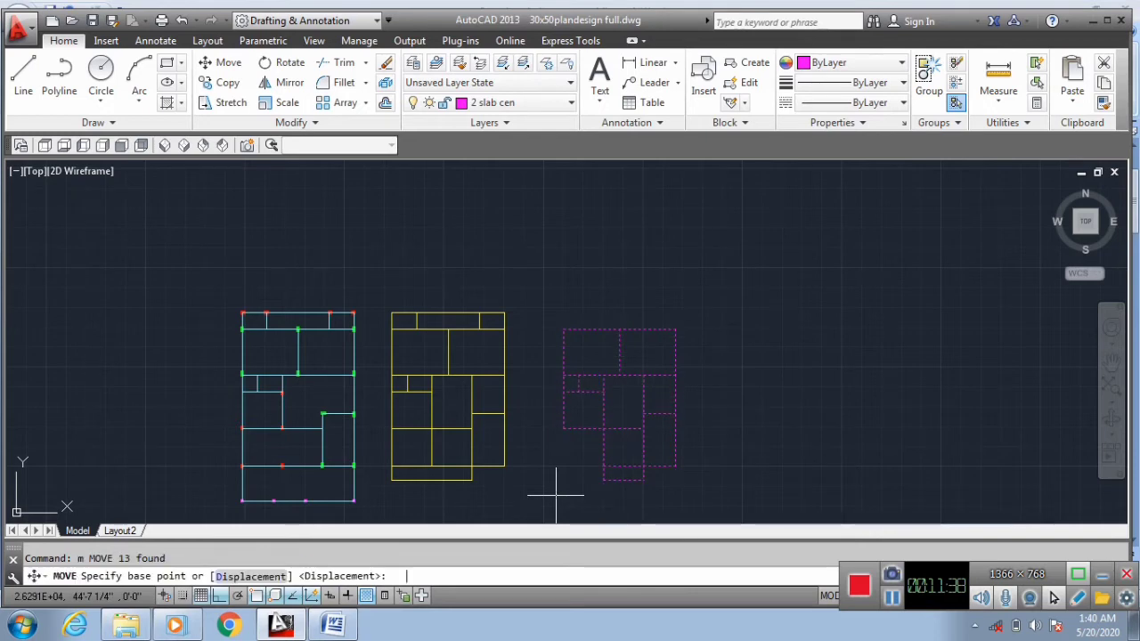
scroll(675, 392, up, 4)
click(676, 354)
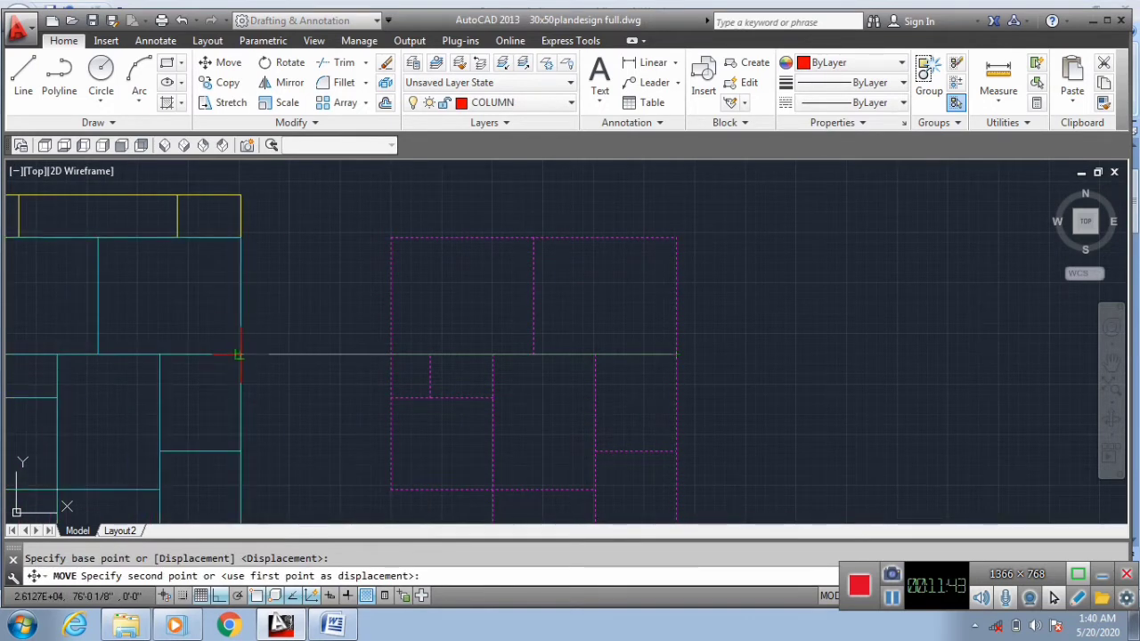
scroll(239, 354, down, 4)
click(407, 342)
Move the overlaid yellow and magenta plans onto the cyan plan with the columns, matching their upper-right corner points.
scroll(544, 343, down, 2)
click(479, 256)
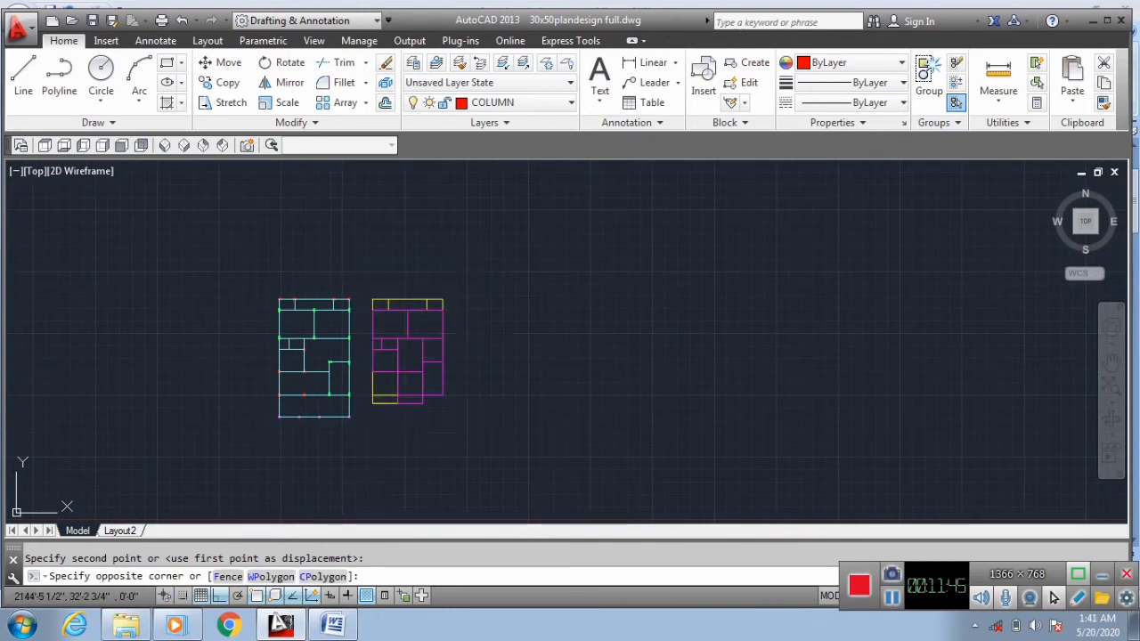
click(384, 440)
click(491, 425)
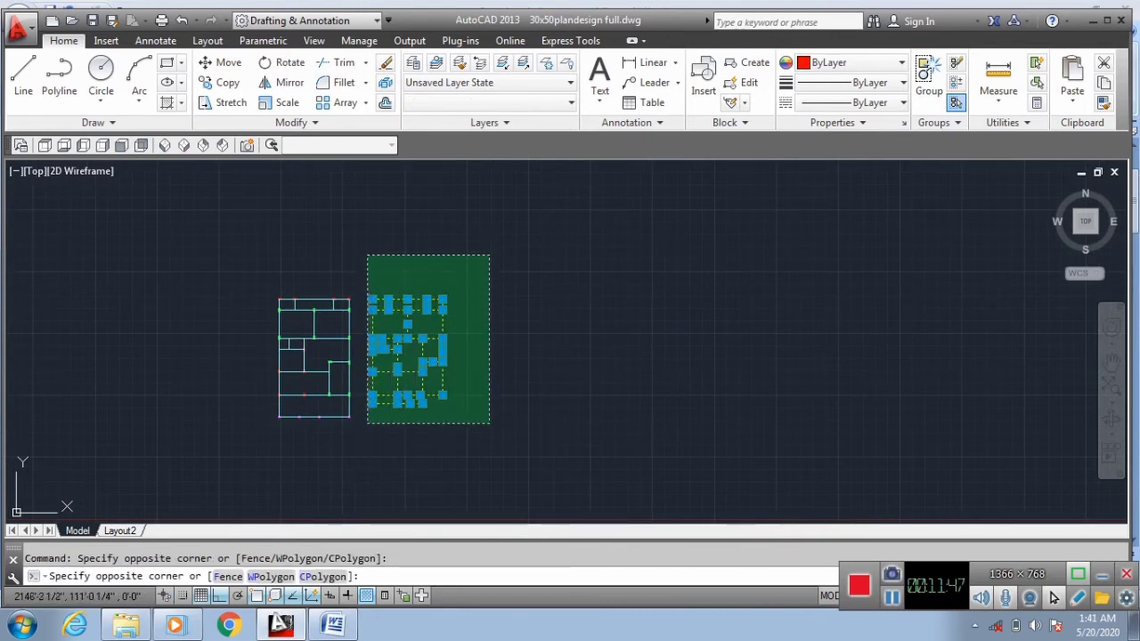
click(369, 255)
text(m)
key(Return)
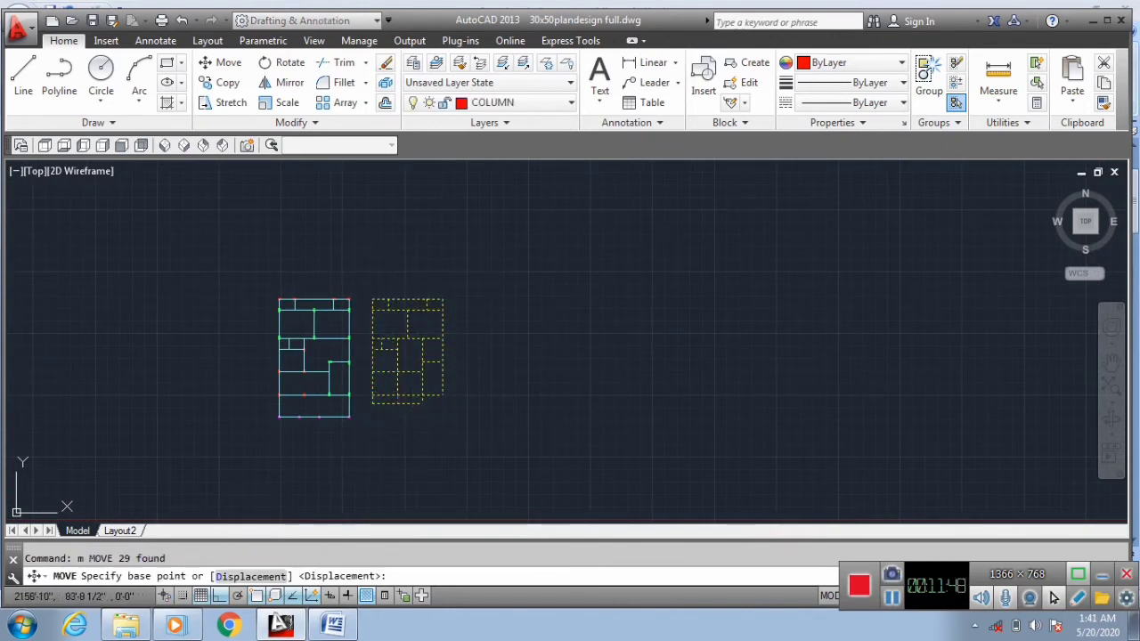
scroll(448, 258, up, 8)
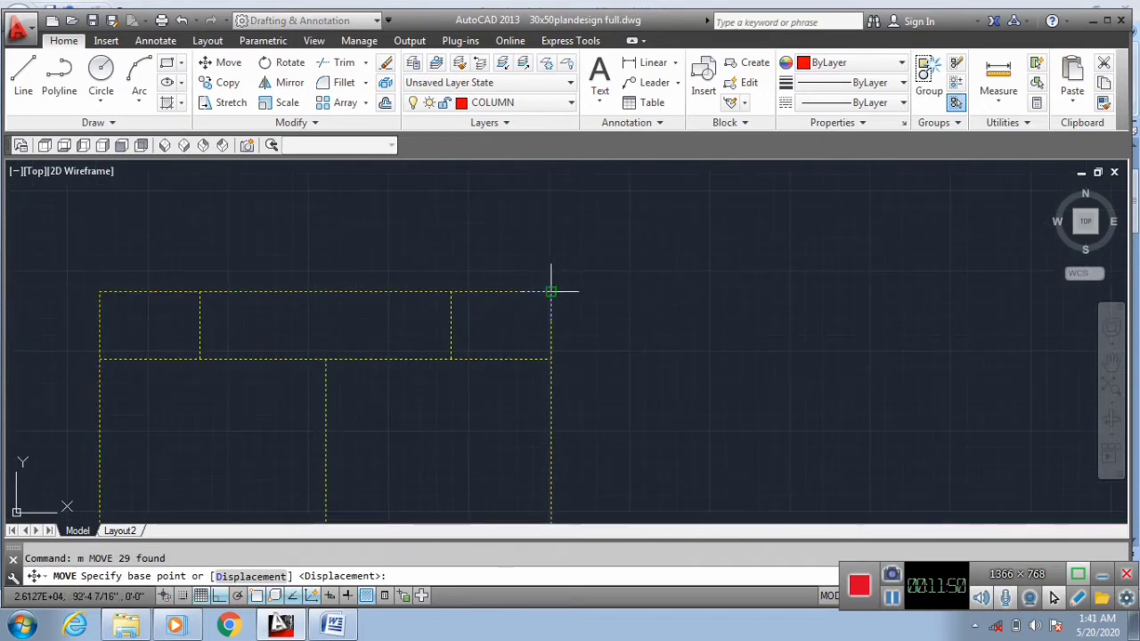
click(551, 291)
scroll(551, 294, down, 5)
scroll(534, 302, up, 5)
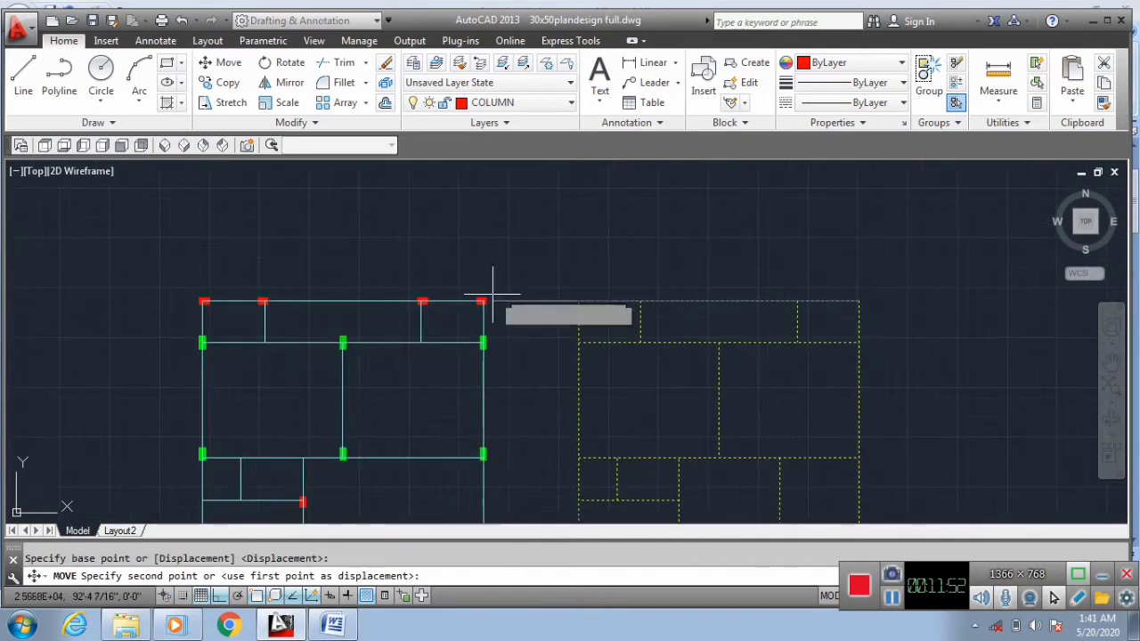
scroll(492, 293, up, 8)
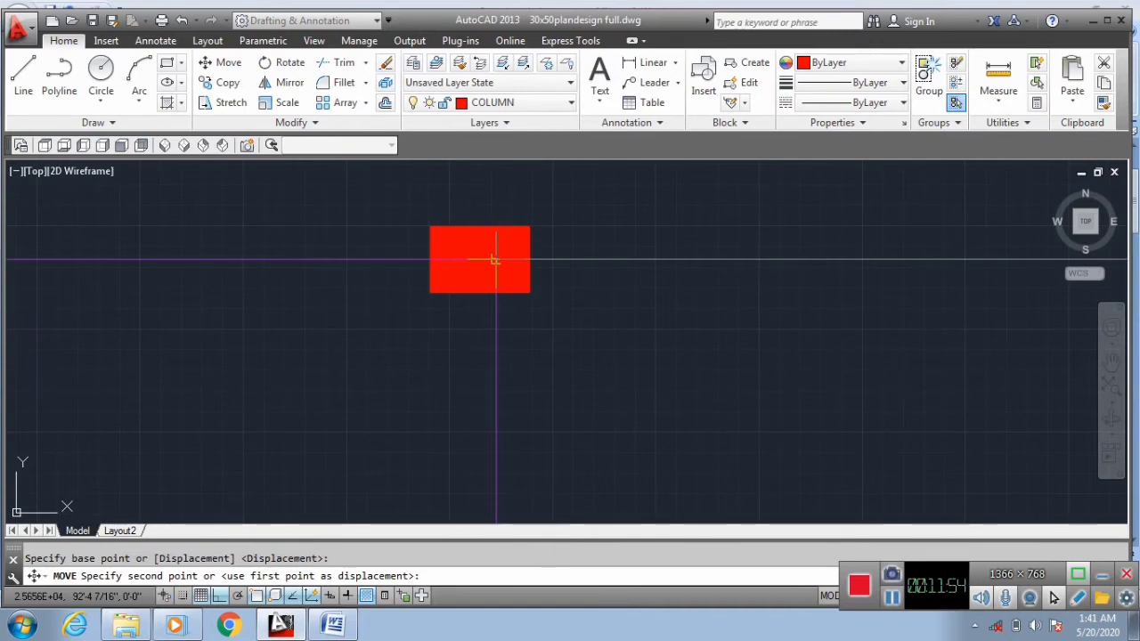
click(494, 259)
scroll(588, 244, down, 10)
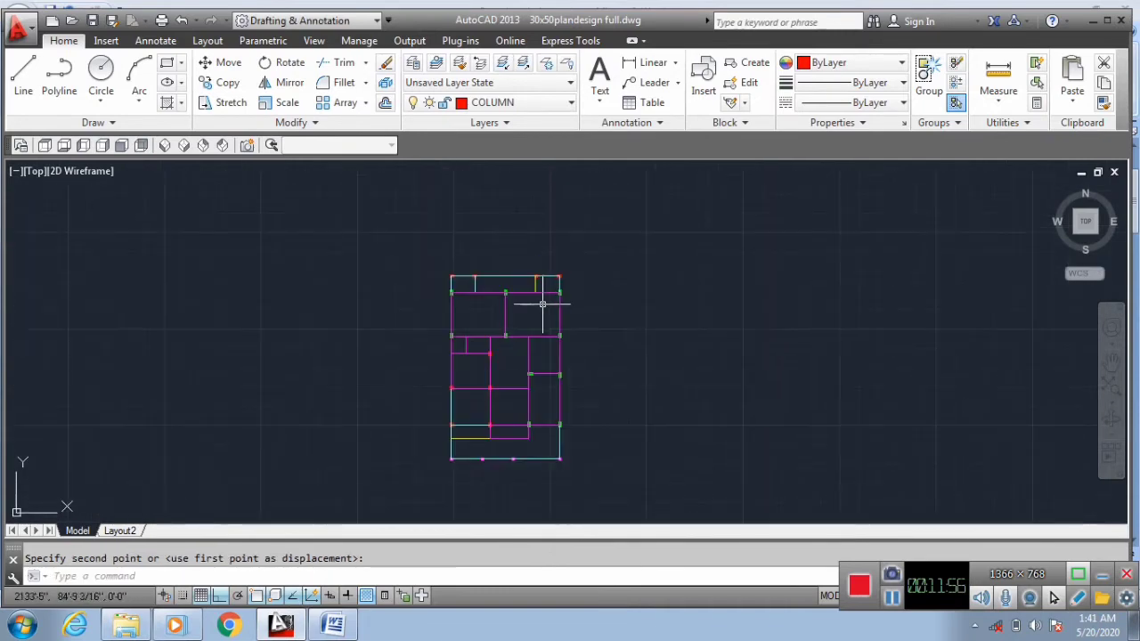
scroll(516, 374, up, 3)
scroll(486, 345, down, 3)
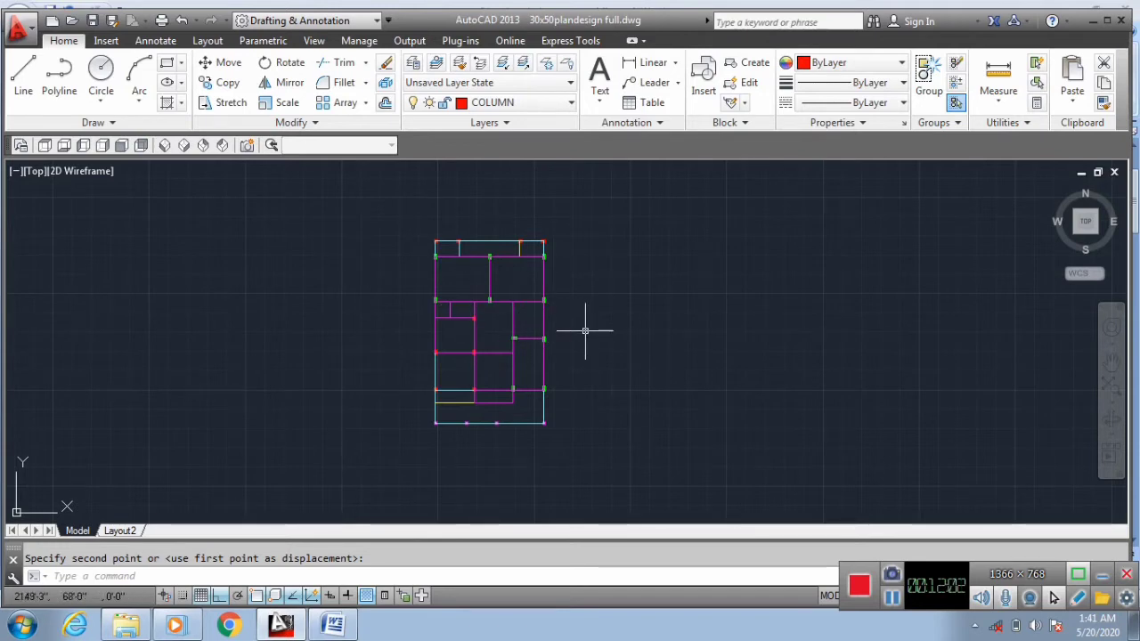
Start a Write Block (WBLOCK) export from objects and select all centre lines and columns of the overlaid plan.
text(block)
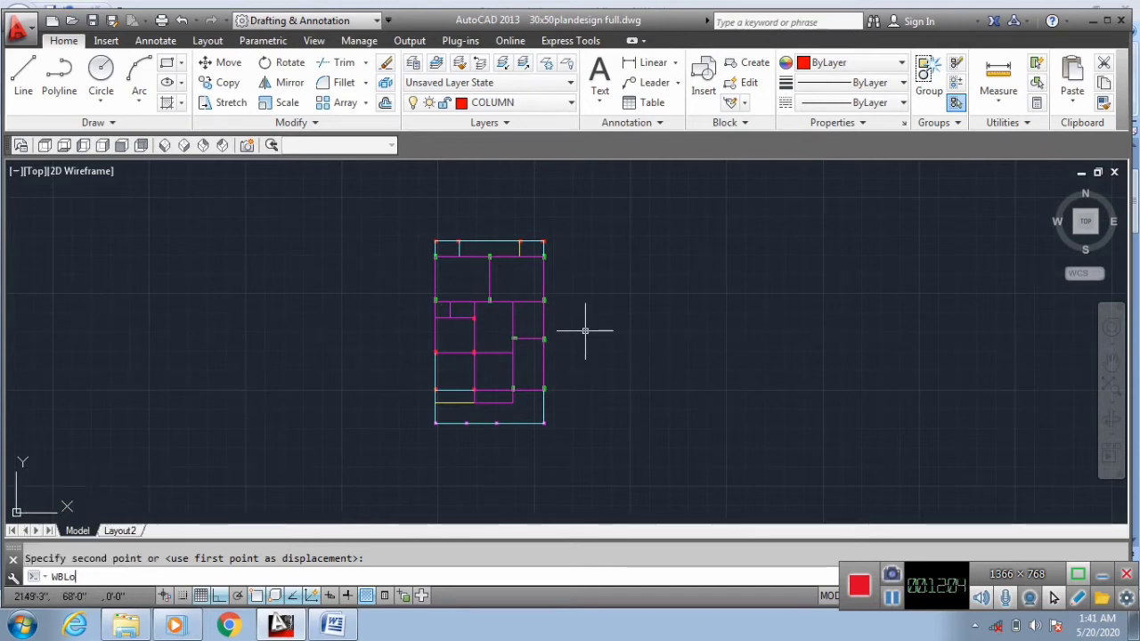
text(ck)
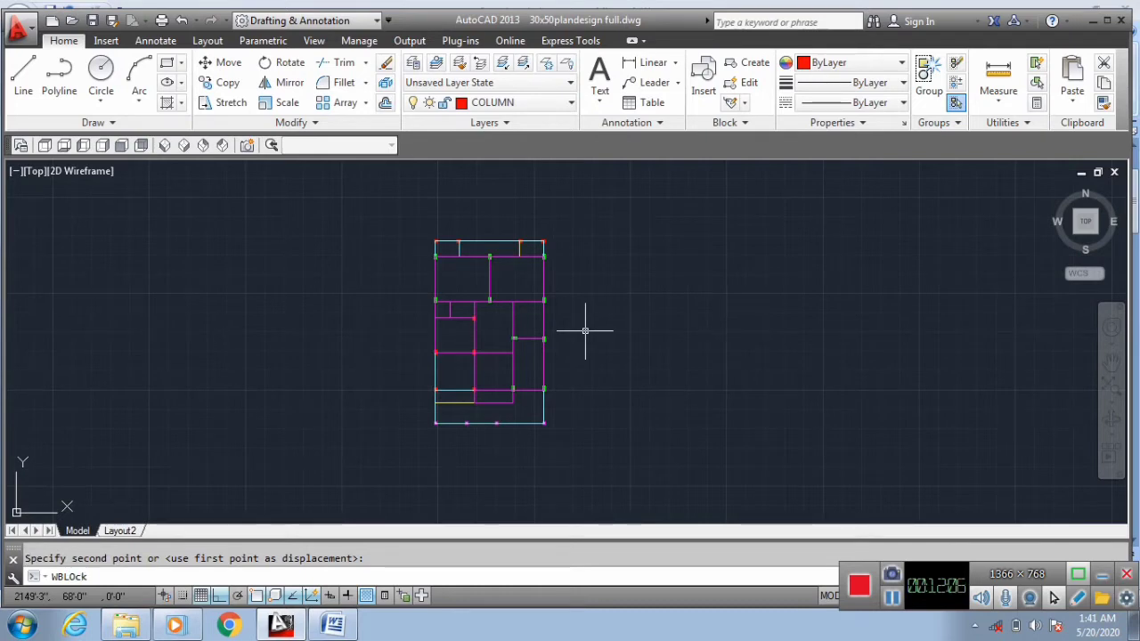
key(Return)
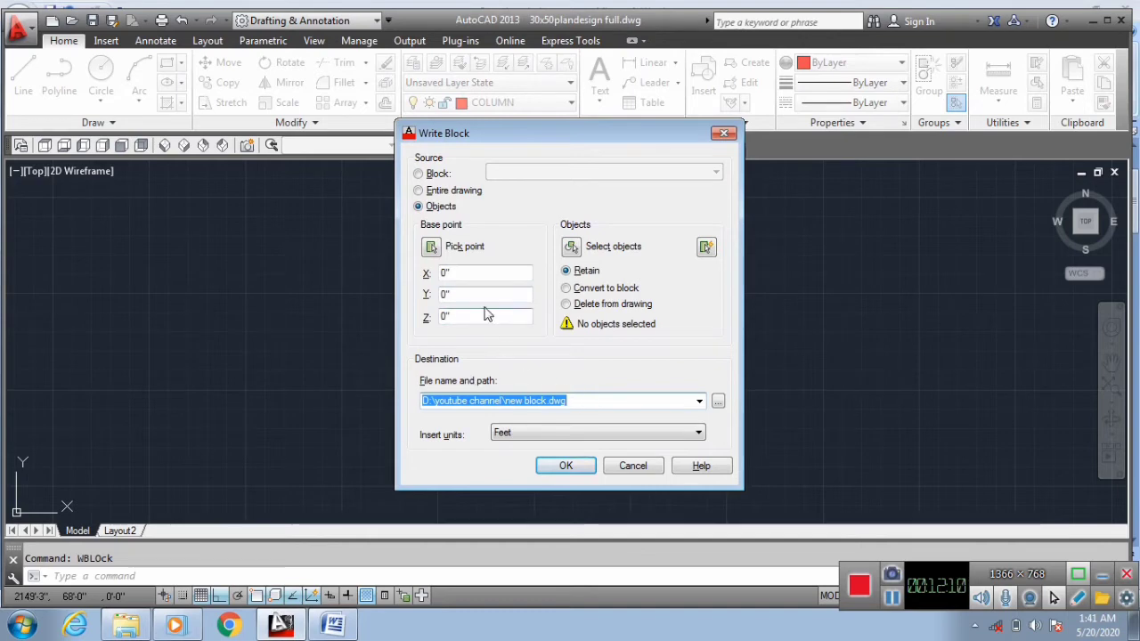
click(573, 252)
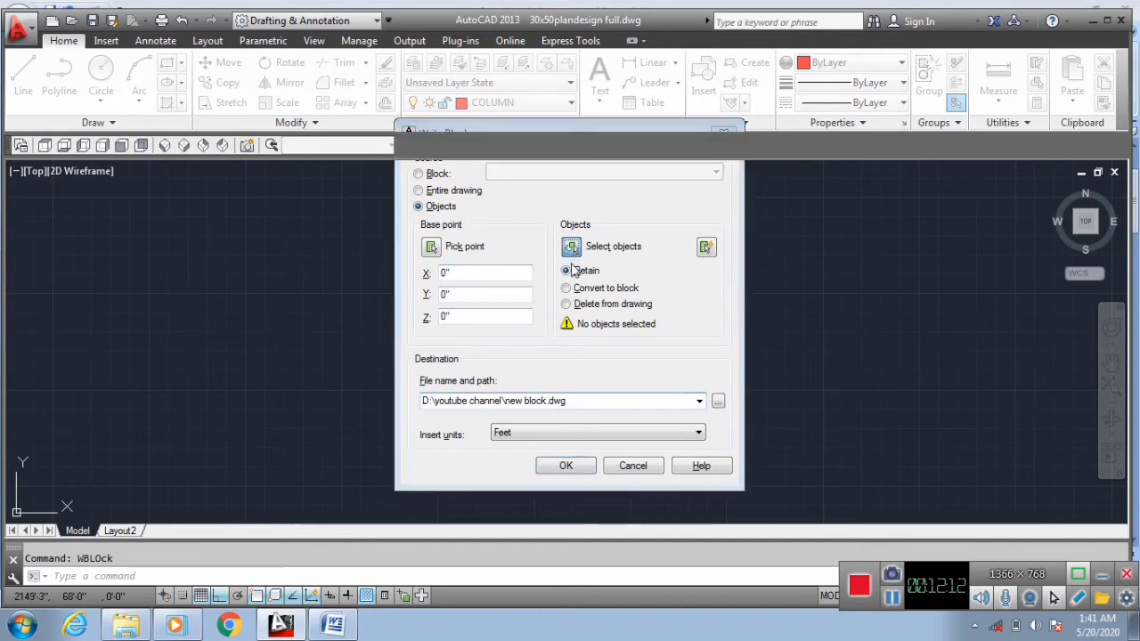
click(585, 216)
click(374, 451)
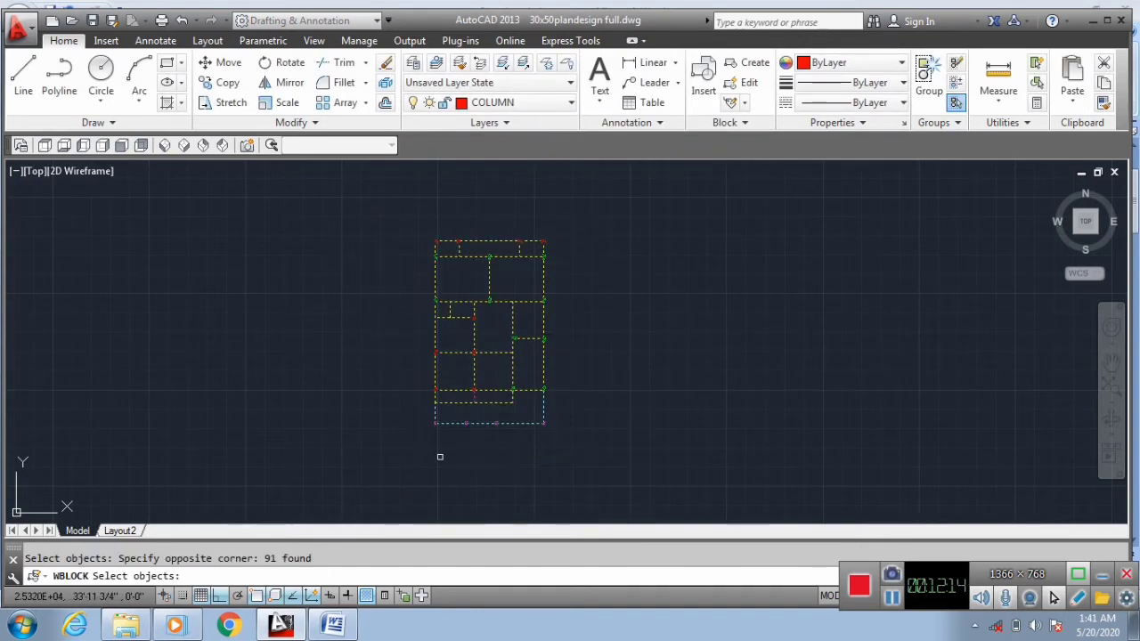
click(615, 463)
click(341, 220)
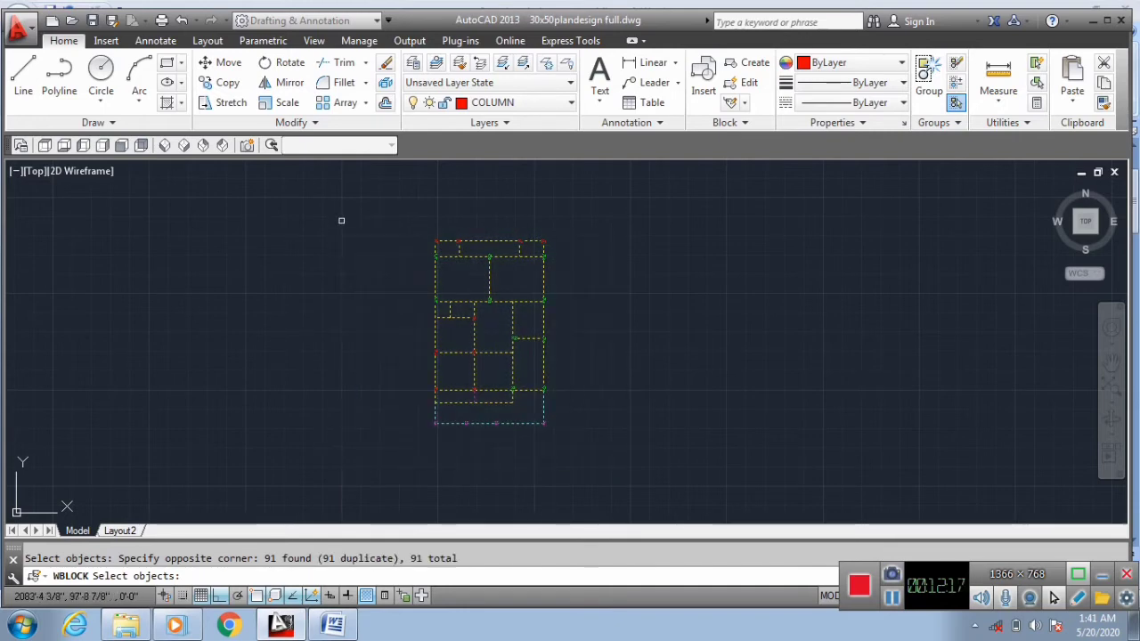
Write the selected plan objects to a new drawing named "30x50plandesign full 3d model" in the "30 x 50 full" folder.
key(Return)
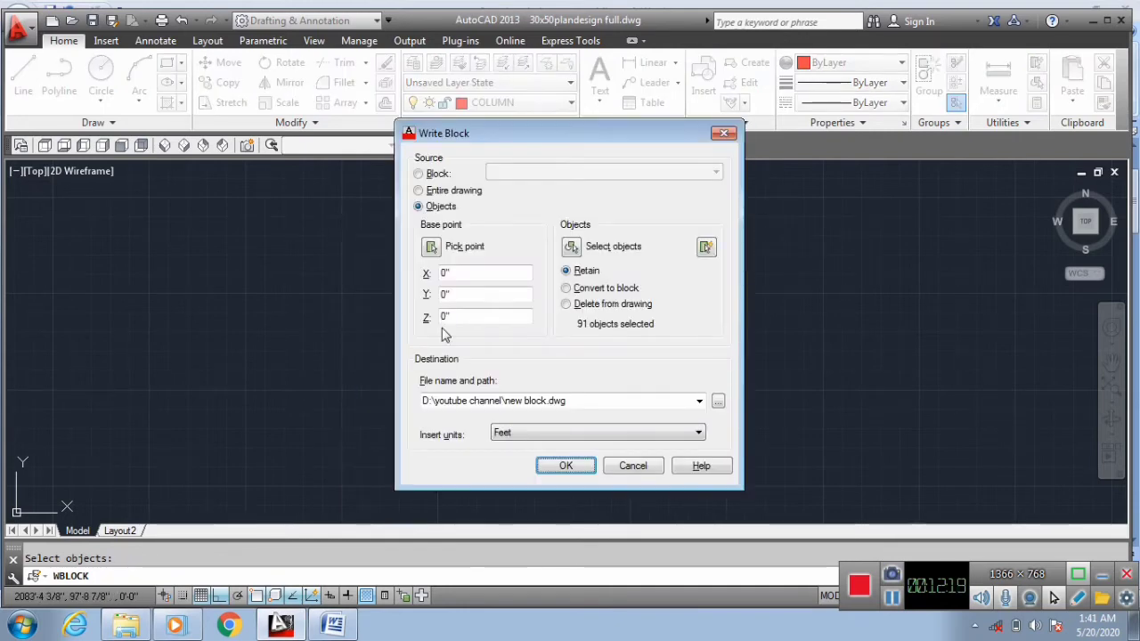
click(717, 402)
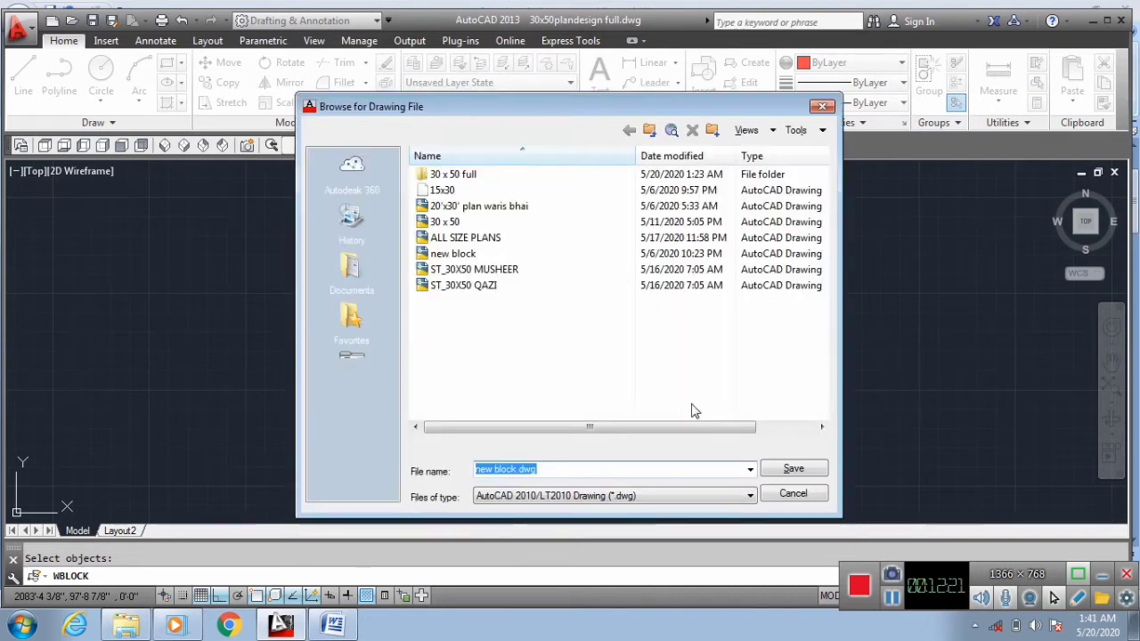
double_click(454, 175)
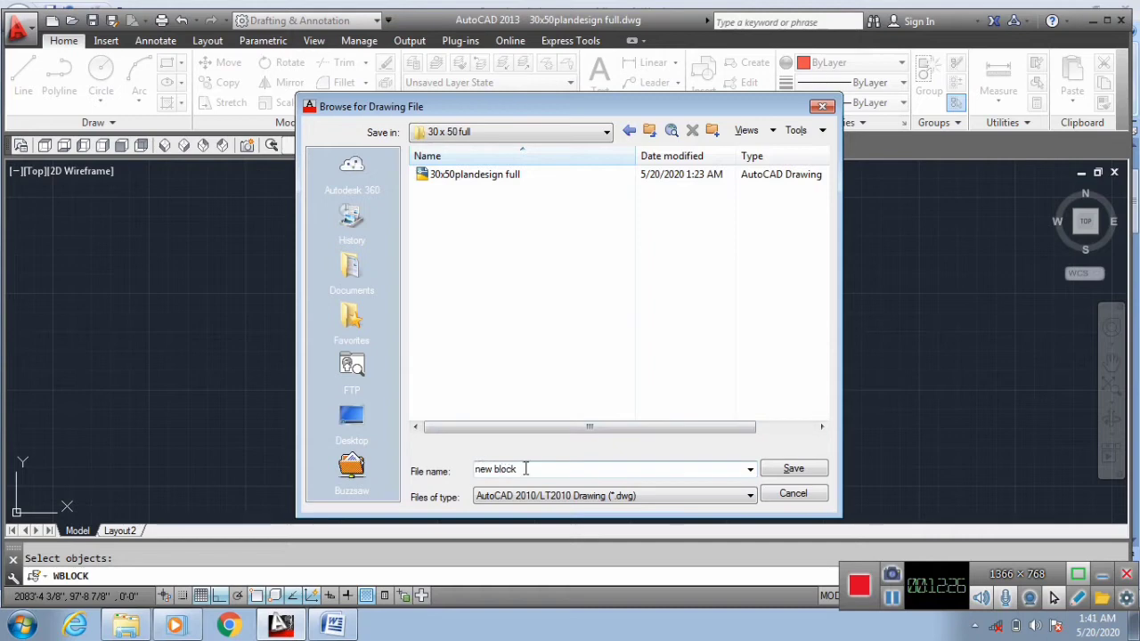
click(445, 174)
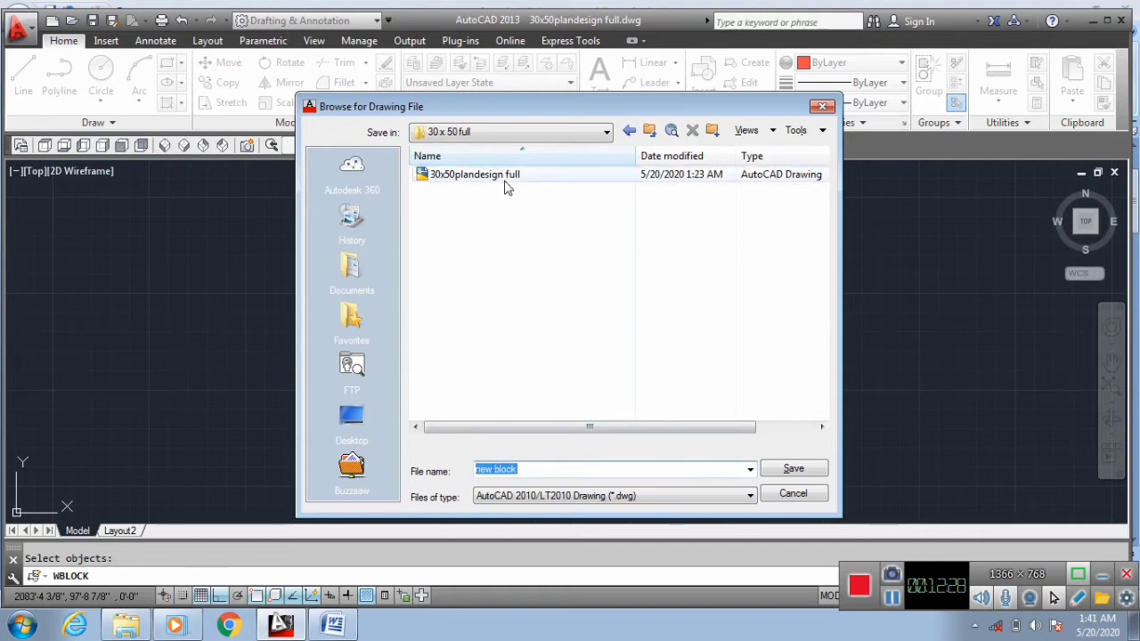
click(606, 473)
click(616, 468)
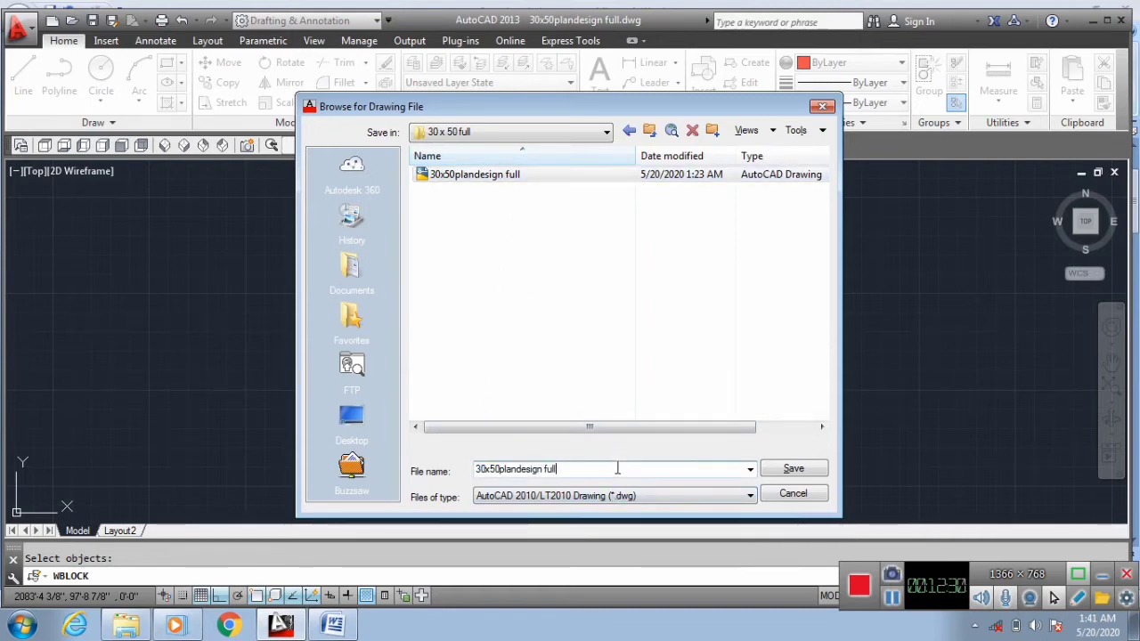
text(model)
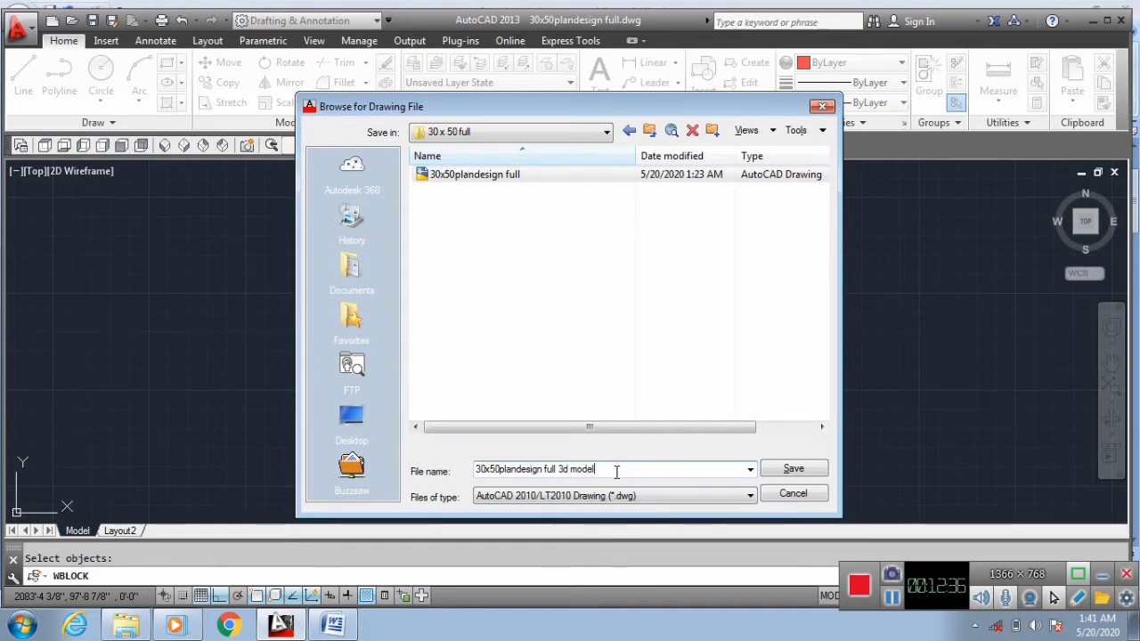
click(784, 469)
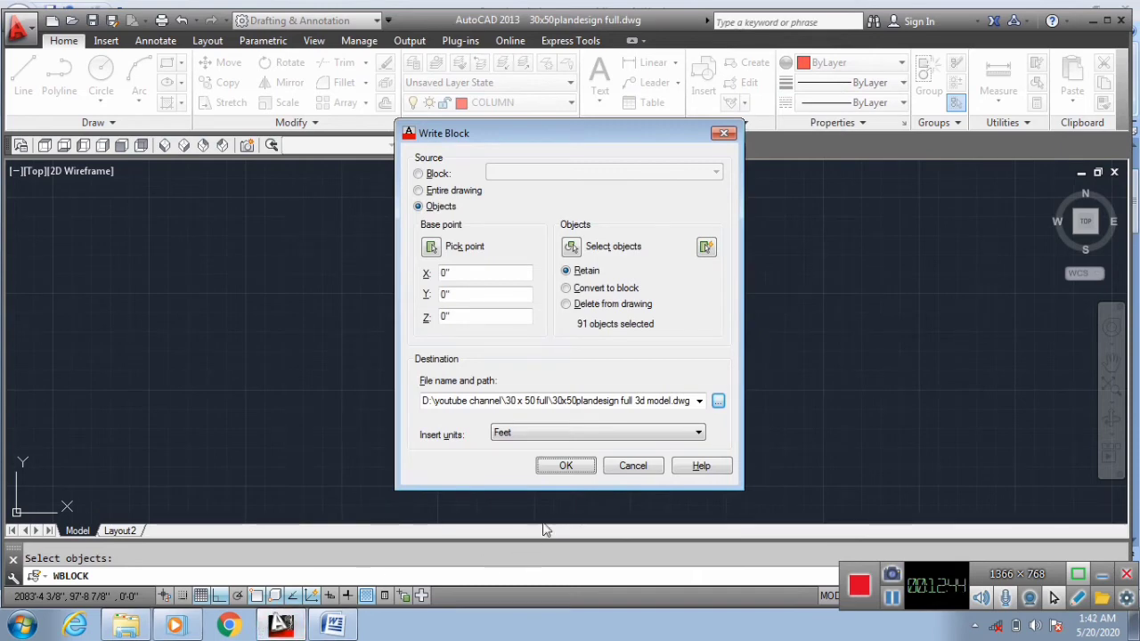
click(565, 466)
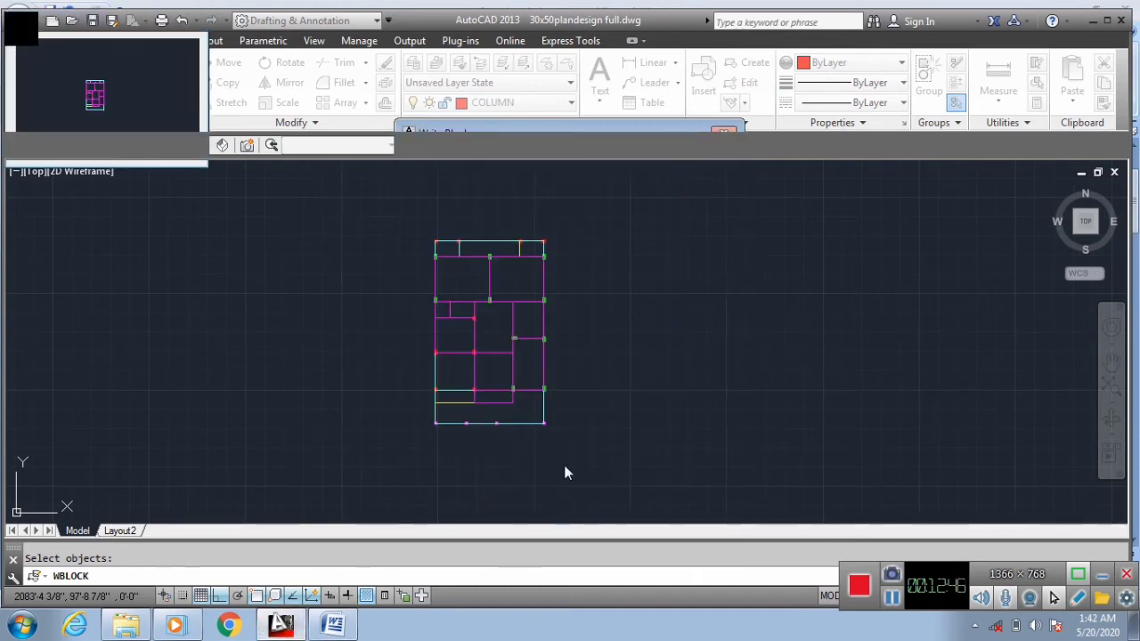
Switch to Windows Explorer and browse drive D to the "30 x 50 full" folder inside "youtube channel".
click(134, 629)
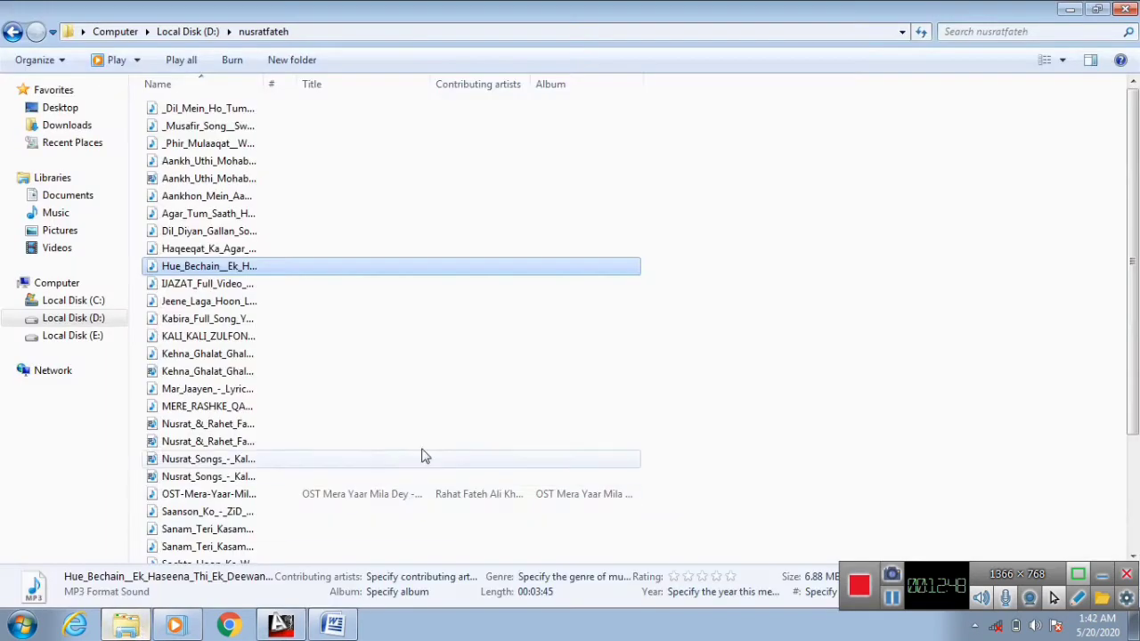
click(104, 323)
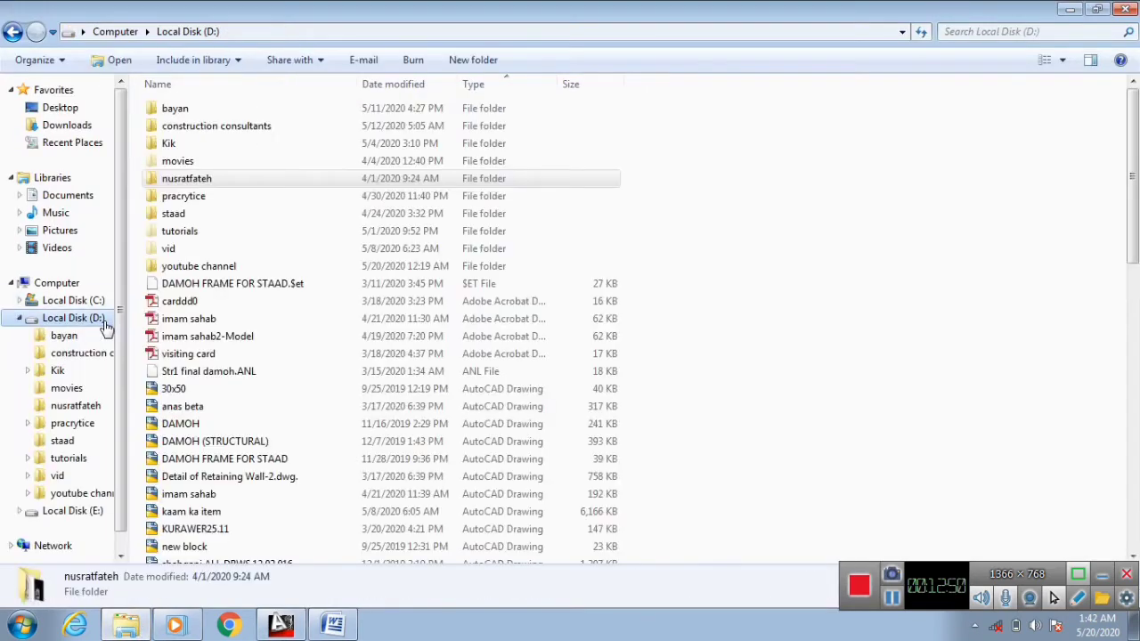
click(220, 128)
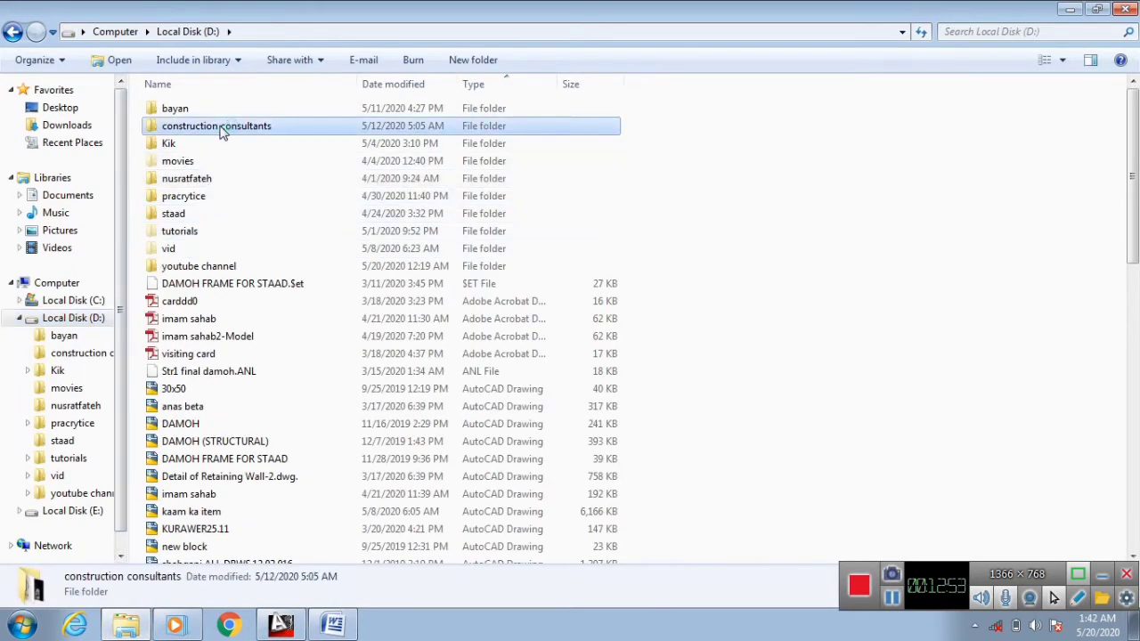
double_click(218, 269)
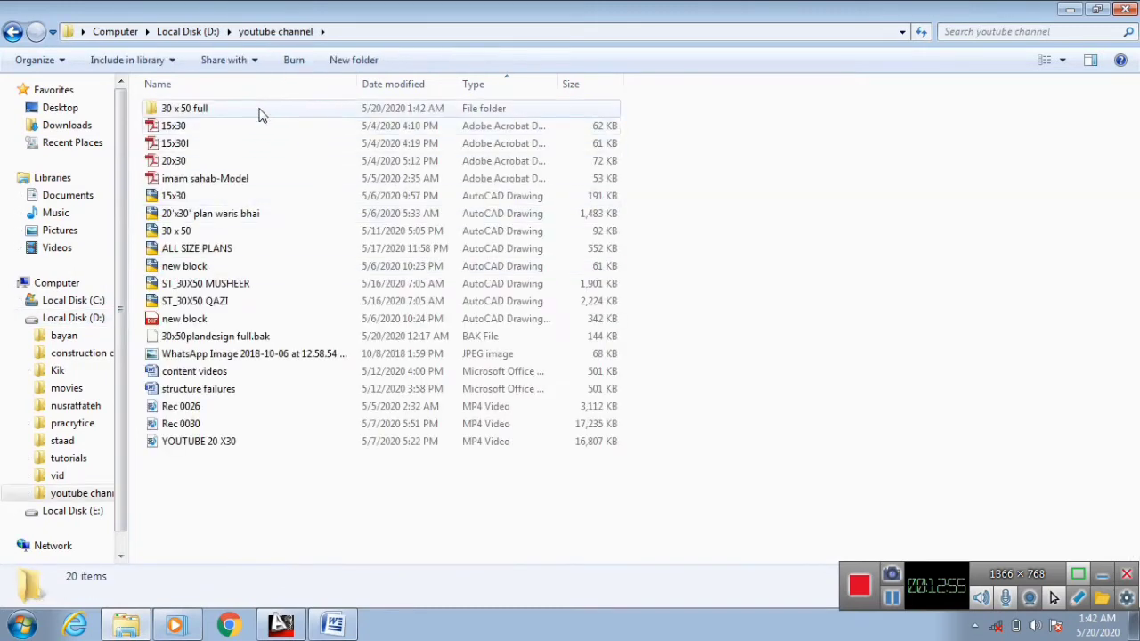
double_click(258, 110)
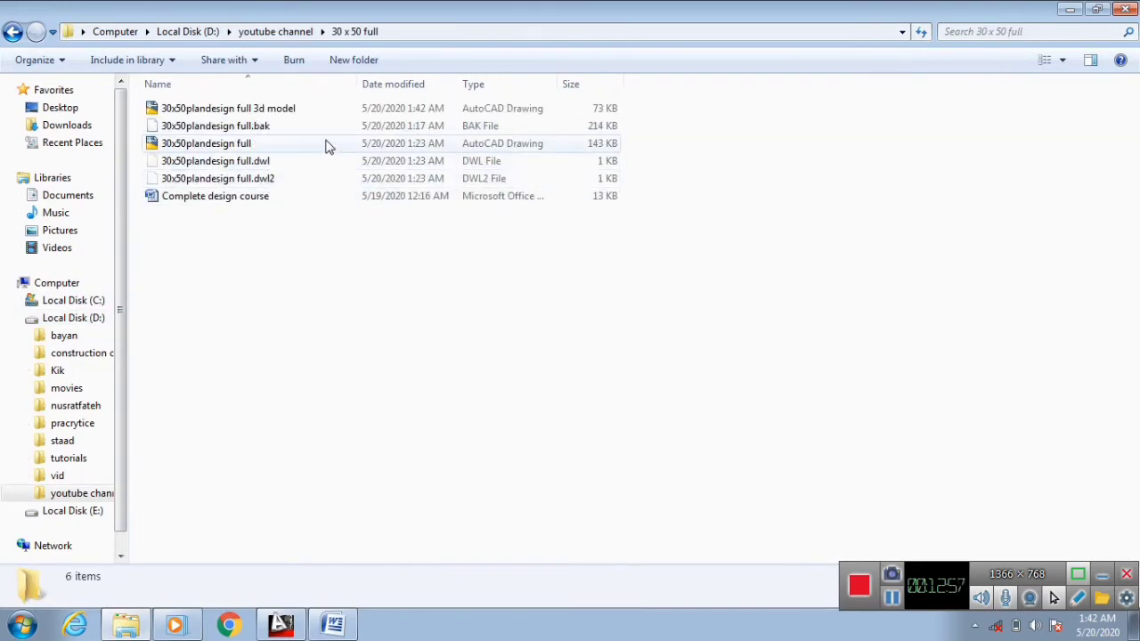
Open the "30x50plandesign full 3d model" drawing in AutoCAD, continuing past both educational plot stamp warnings.
click(284, 112)
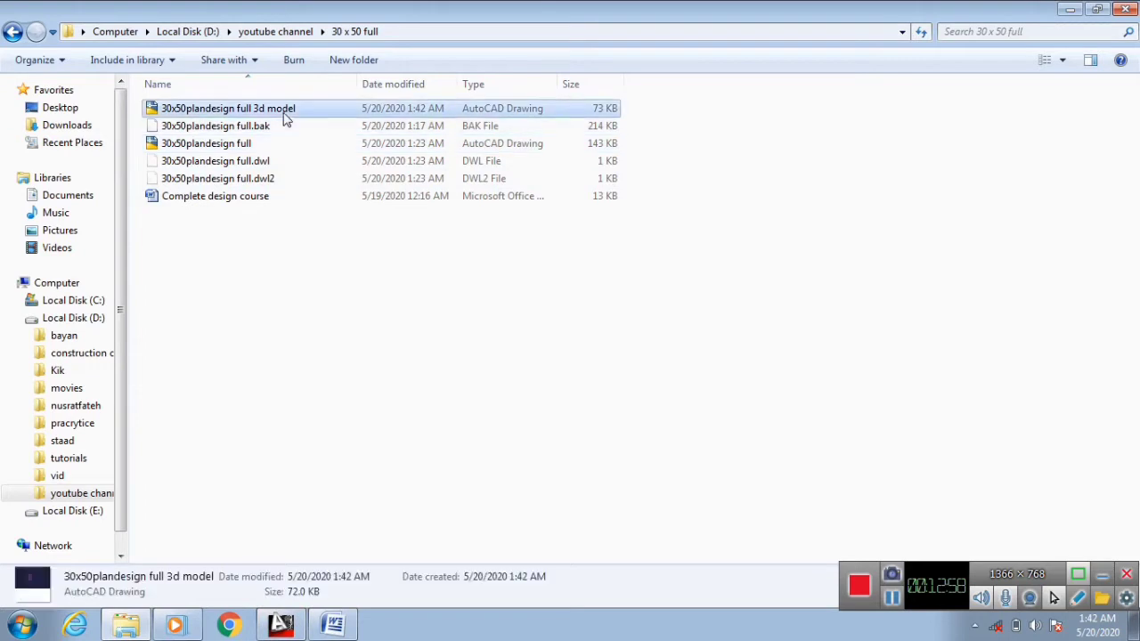
double_click(284, 114)
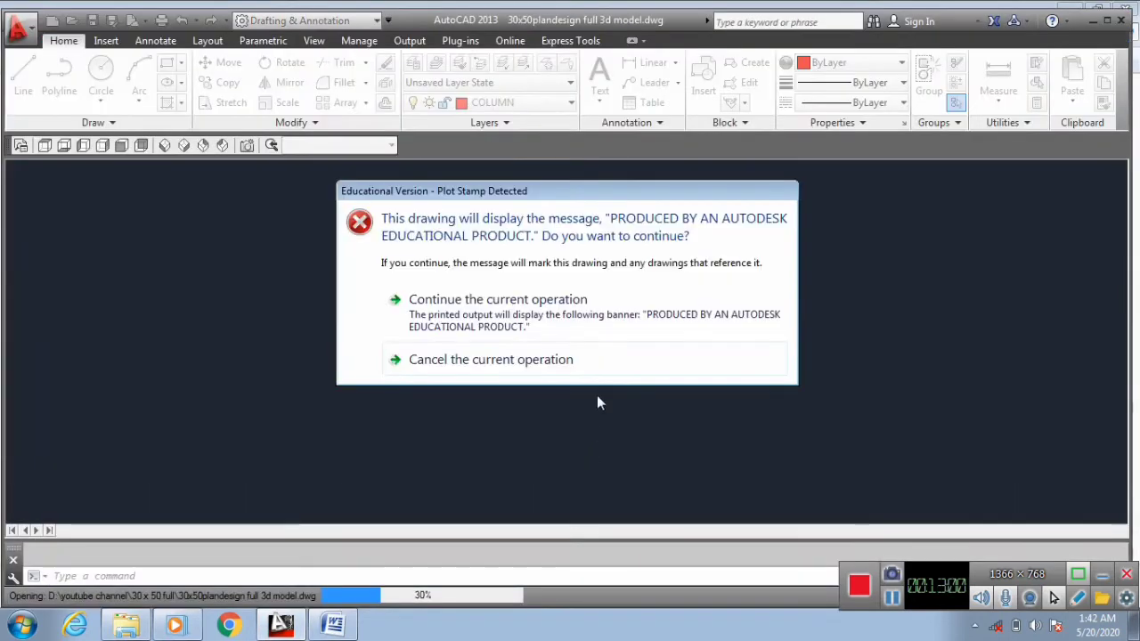
click(598, 326)
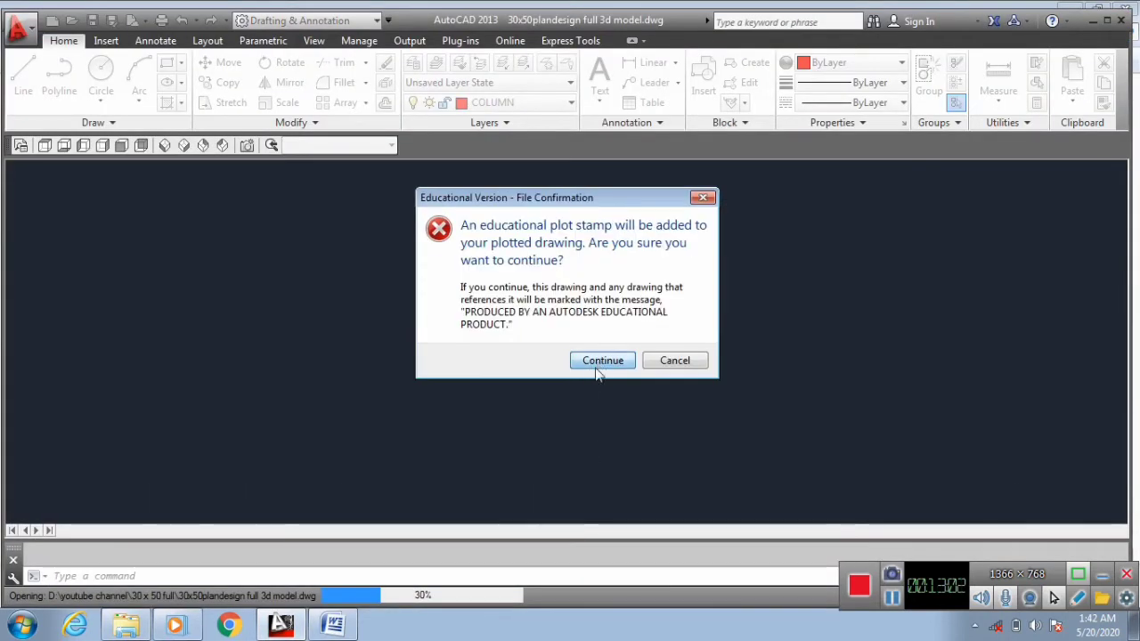
click(602, 361)
Examine the exported column and wall line layout in the newly opened drawing.
scroll(530, 337, down, 8)
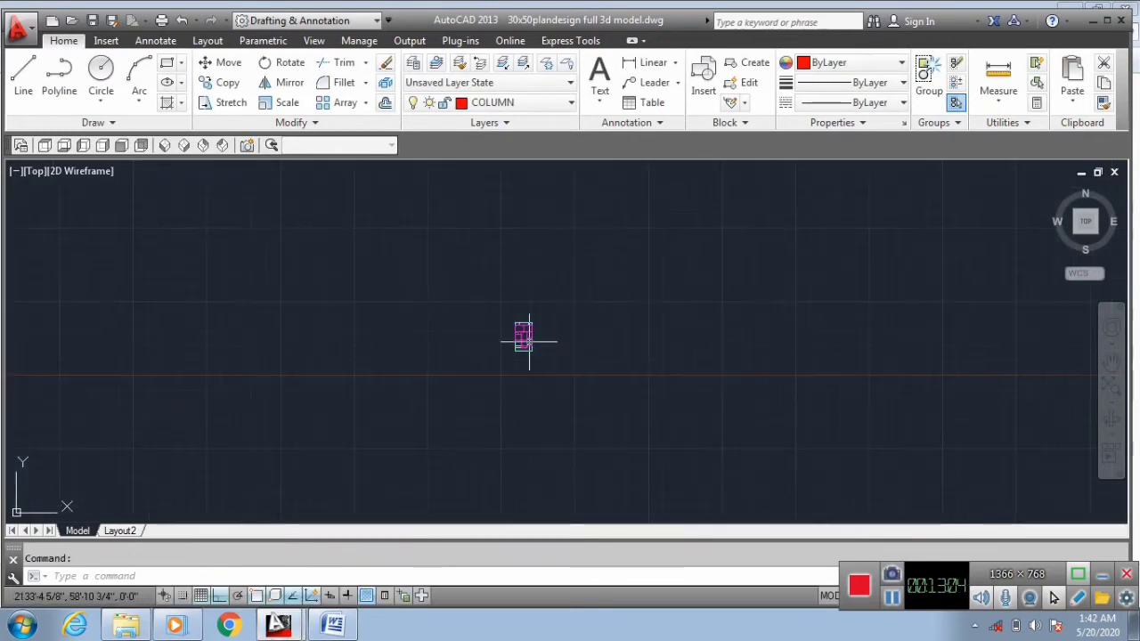
scroll(529, 345, up, 5)
scroll(523, 351, down, 9)
scroll(532, 359, up, 3)
scroll(420, 323, up, 3)
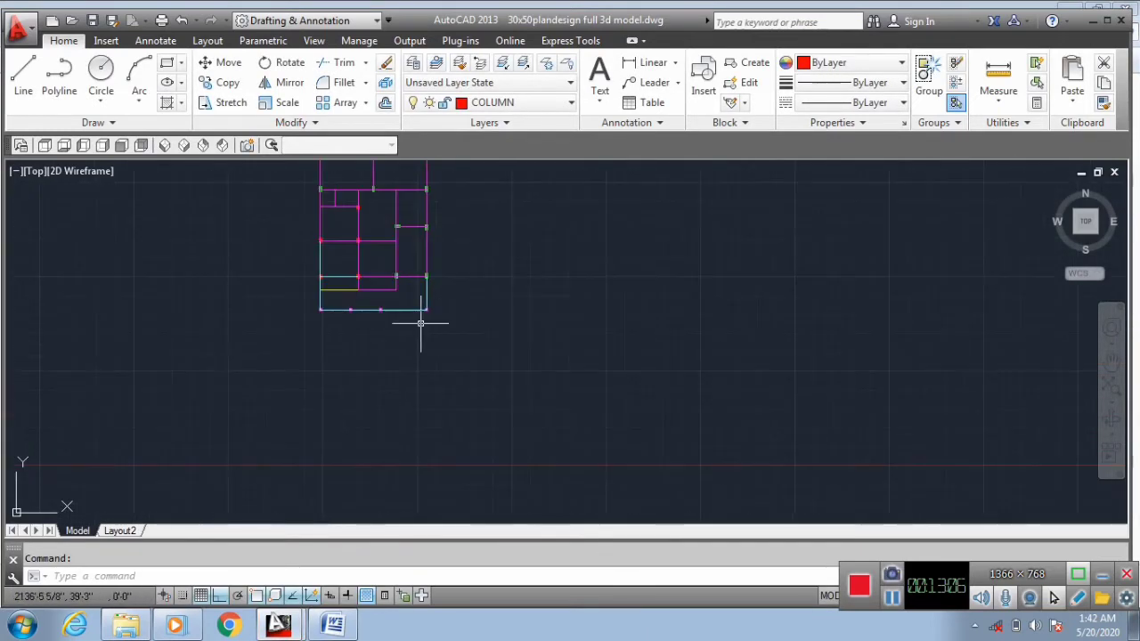
scroll(382, 335, down, 2)
scroll(367, 314, up, 2)
scroll(367, 316, down, 4)
scroll(344, 317, up, 4)
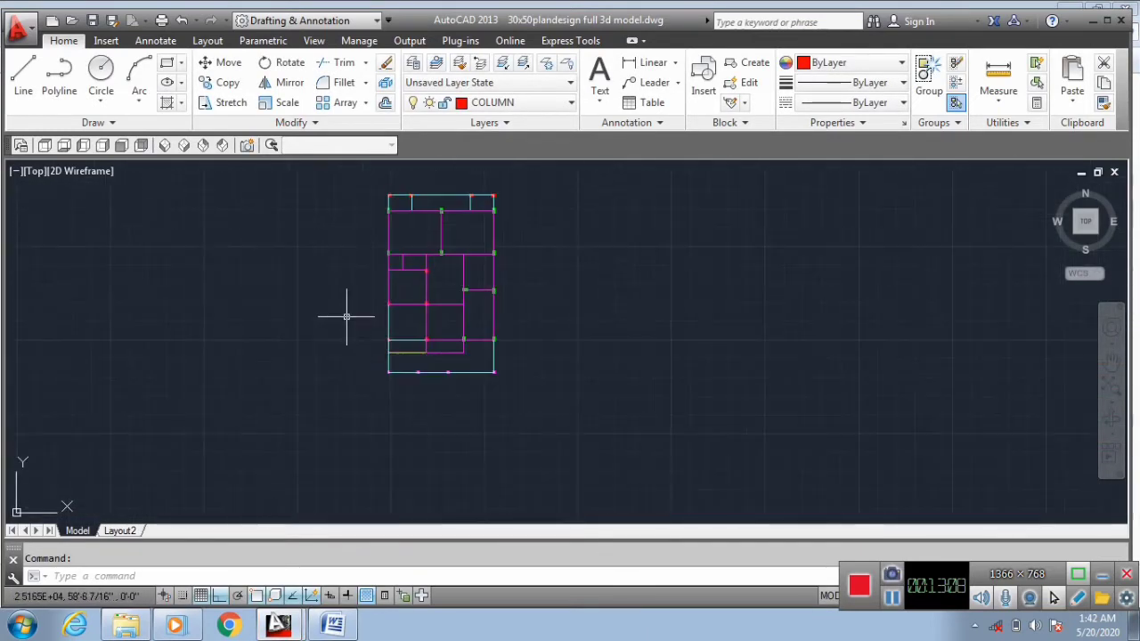
scroll(362, 326, down, 3)
scroll(369, 328, up, 1)
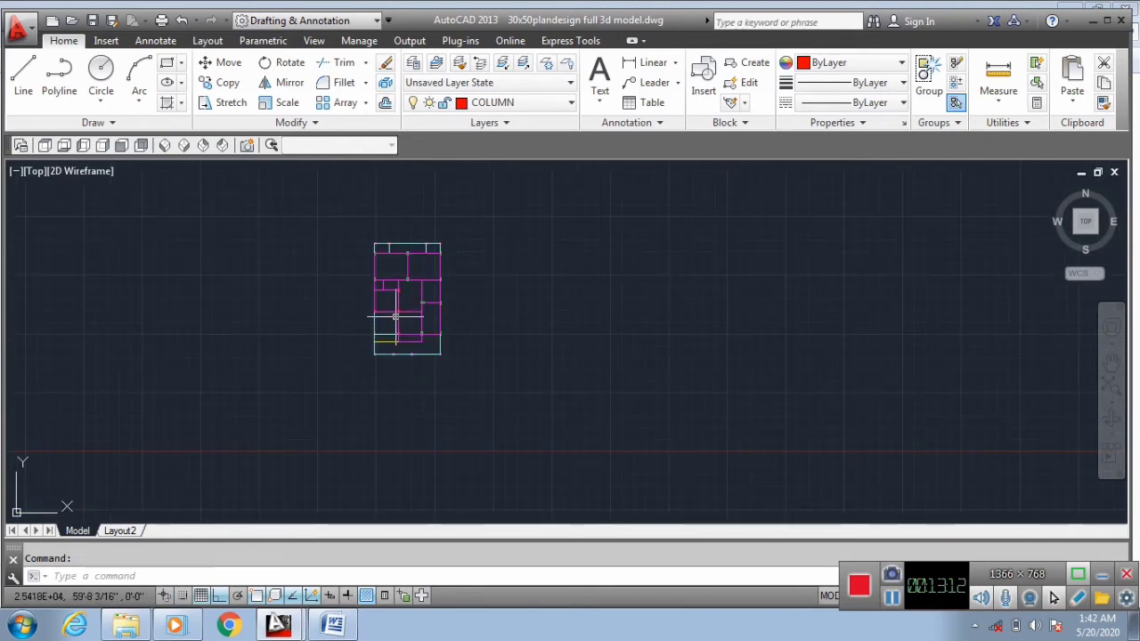
scroll(407, 364, up, 8)
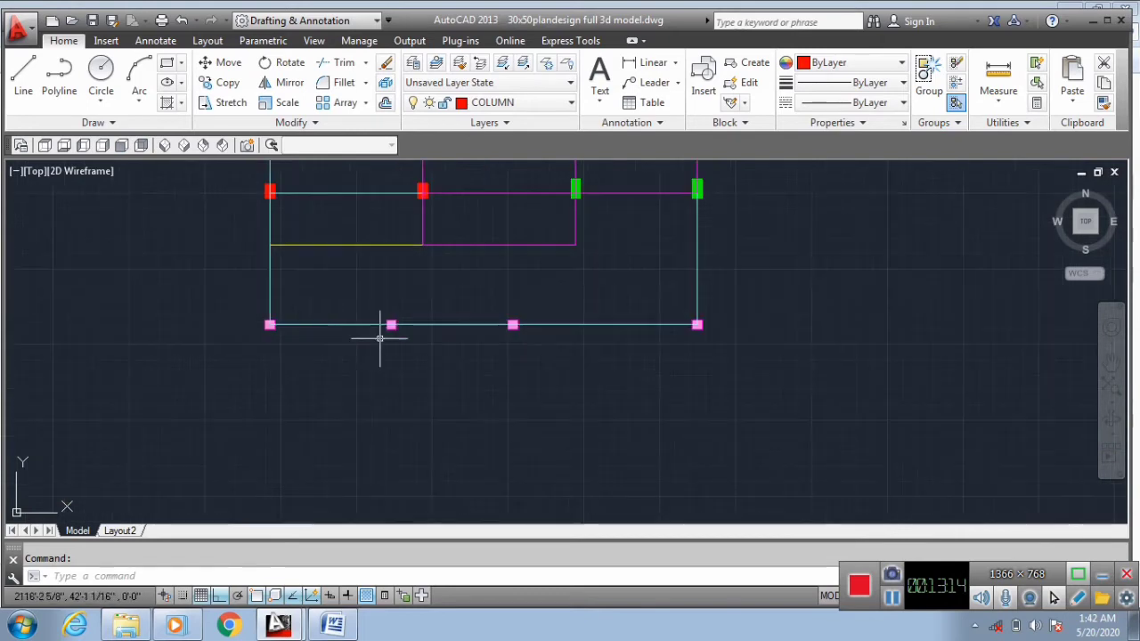
click(647, 62)
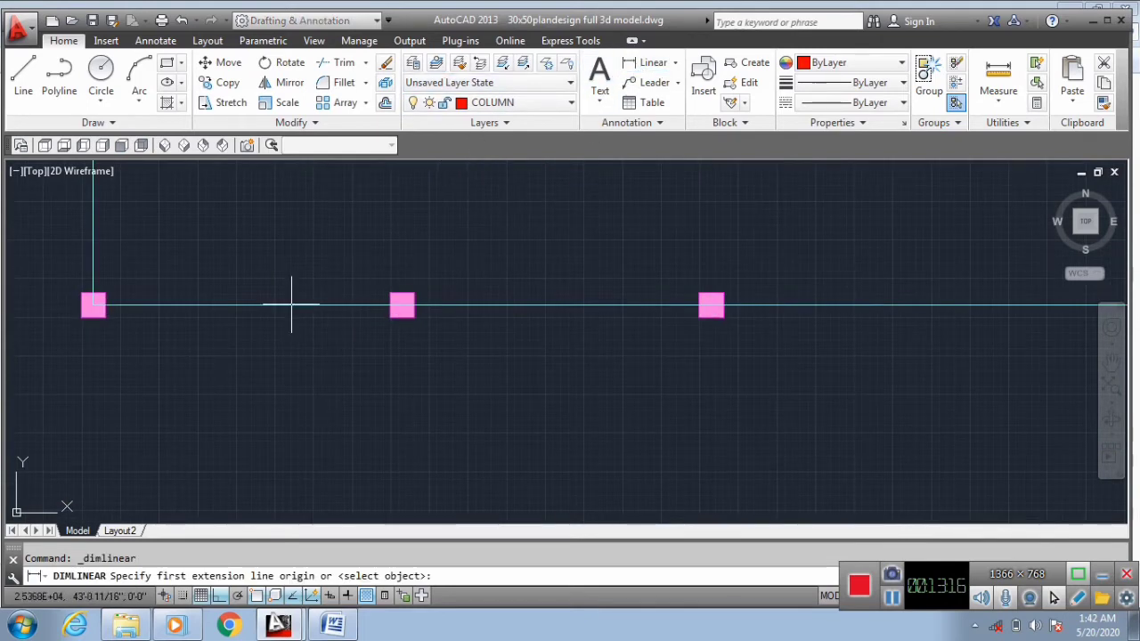
scroll(105, 305, up, 2)
click(86, 301)
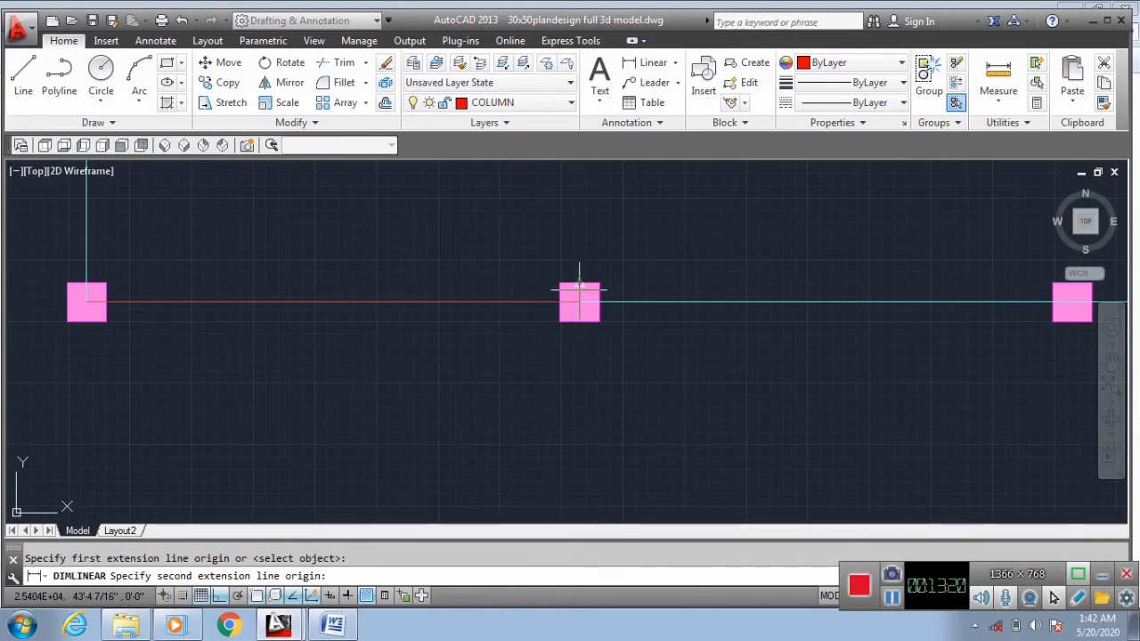
scroll(539, 387, down, 2)
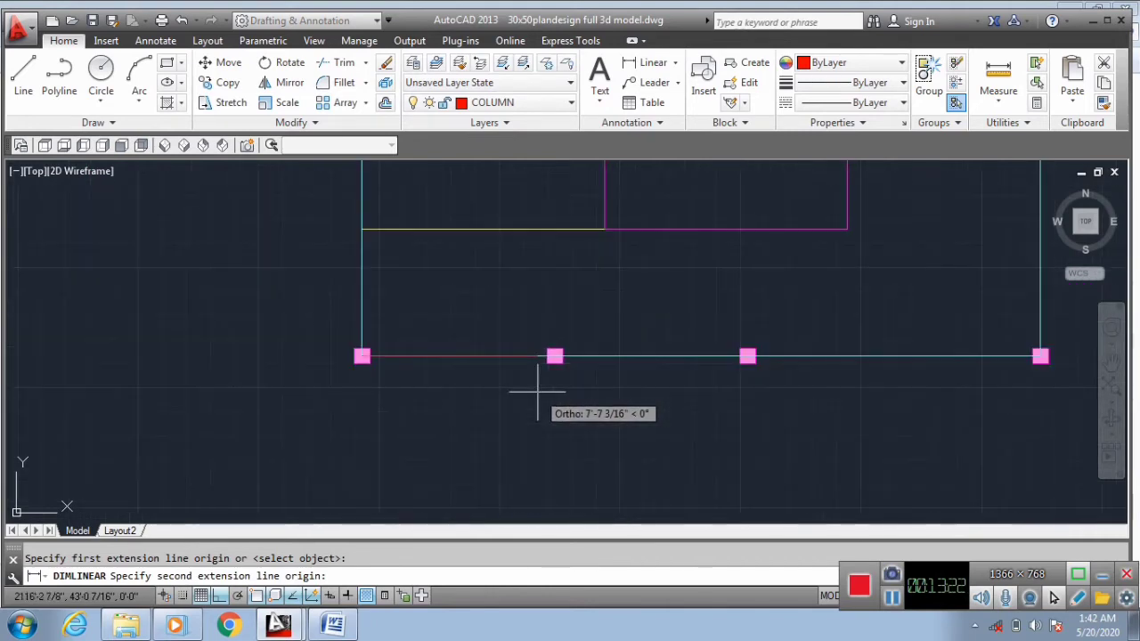
scroll(504, 410, down, 2)
scroll(504, 409, down, 3)
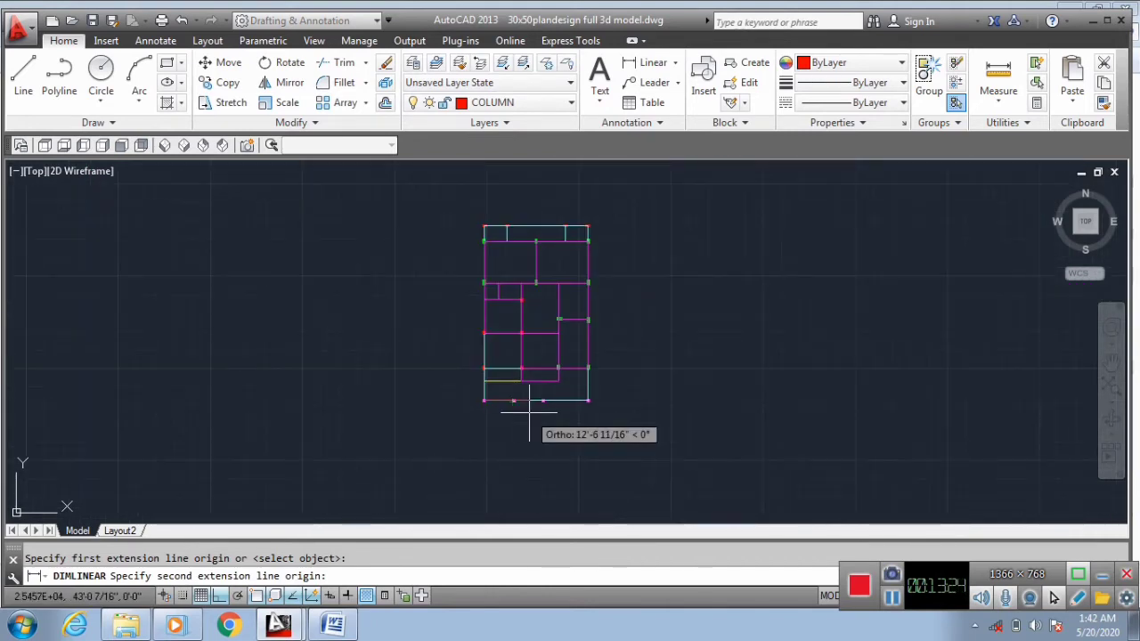
key(Escape)
click(624, 413)
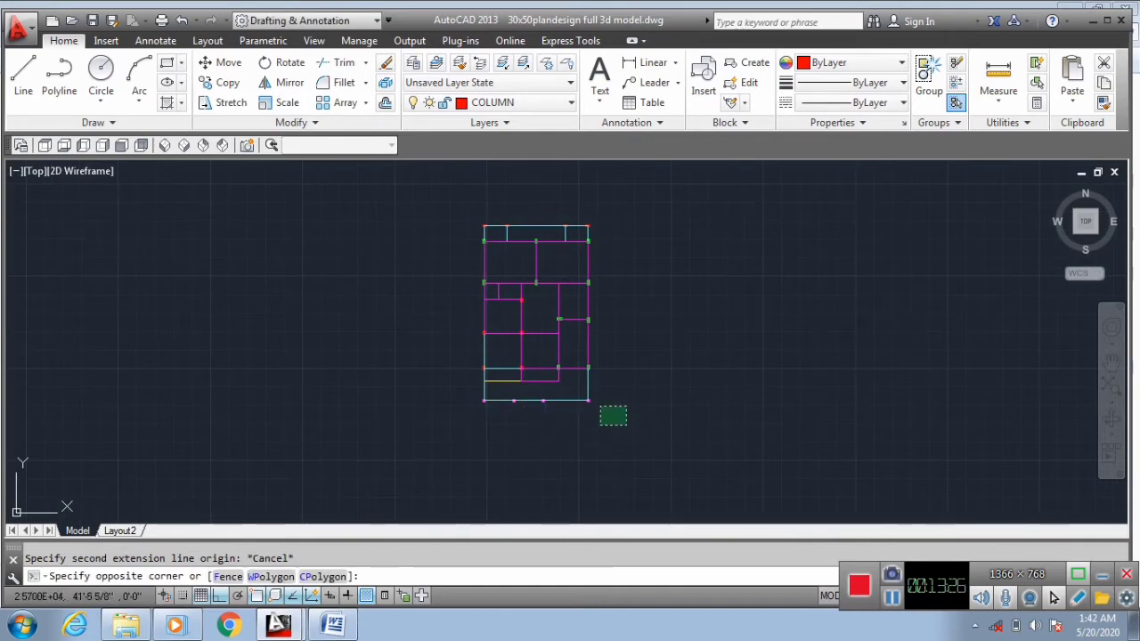
click(445, 200)
click(663, 453)
click(384, 261)
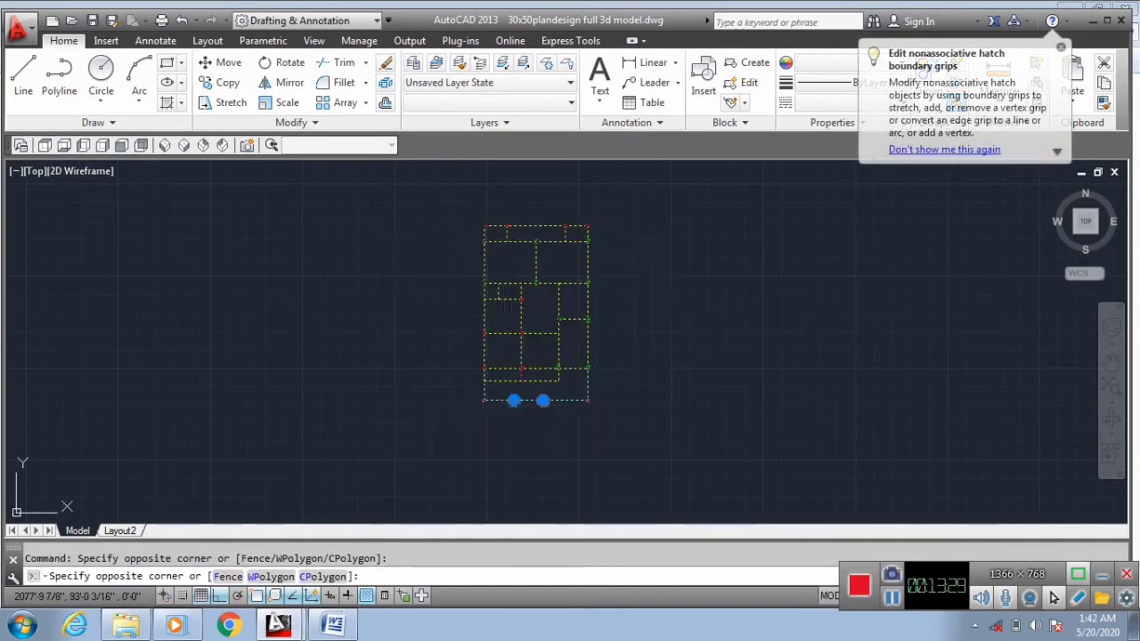
key(Escape)
Toggle the lock on the first layer in the drawing's layer list.
click(521, 105)
click(507, 162)
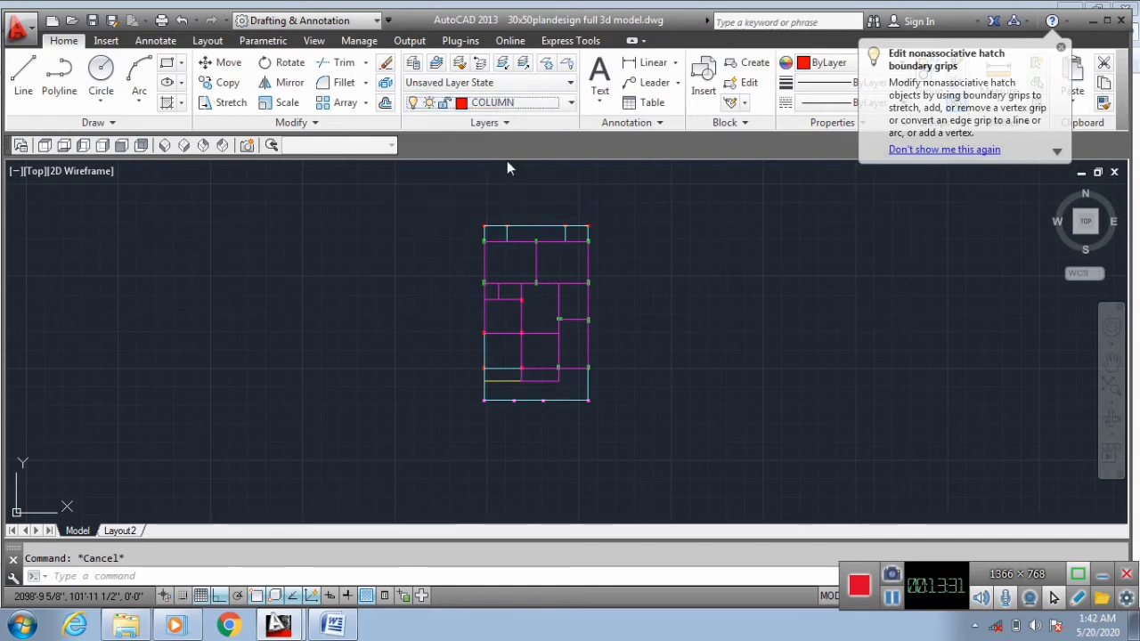
click(518, 91)
click(519, 100)
click(519, 100)
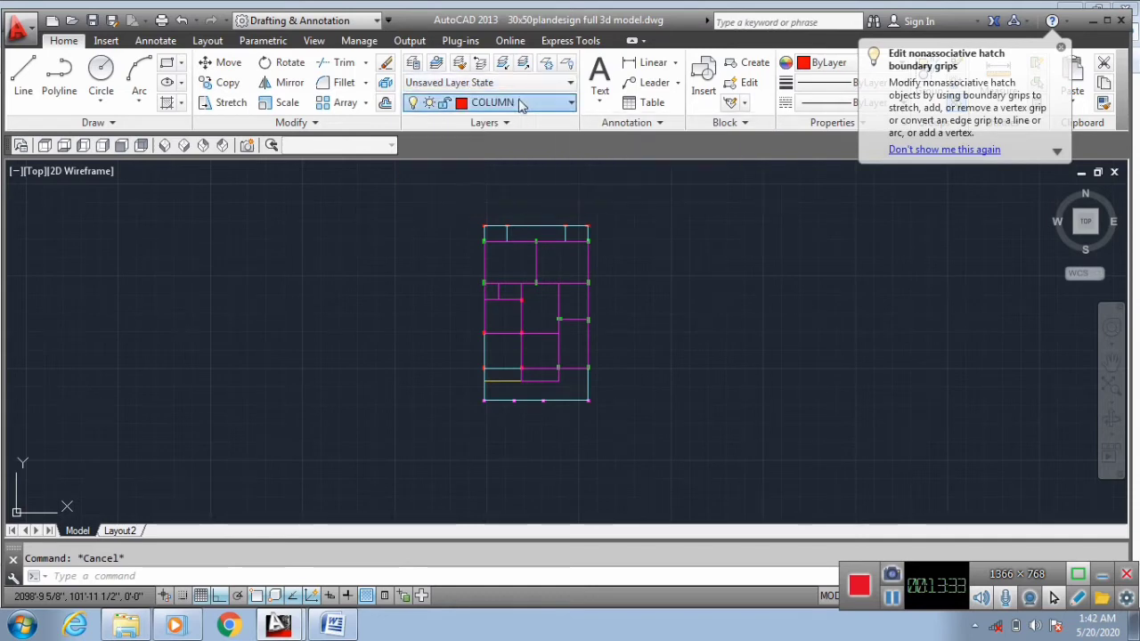
click(448, 124)
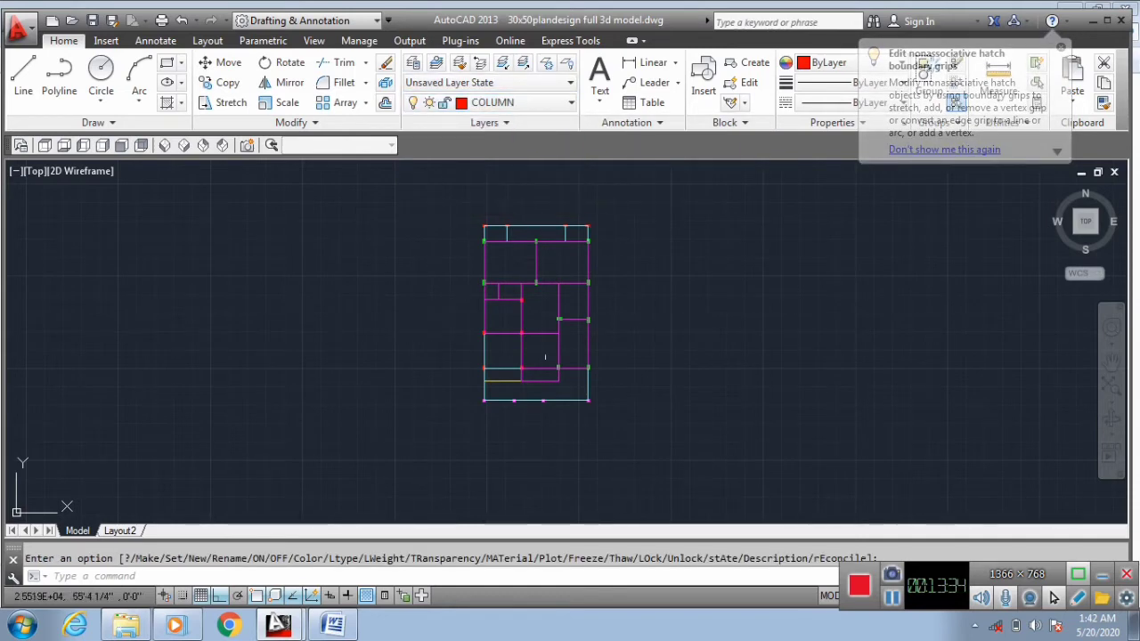
Scale the entire floor plan by a factor of 0.025 about a base point just west of it.
click(639, 431)
click(445, 210)
click(706, 465)
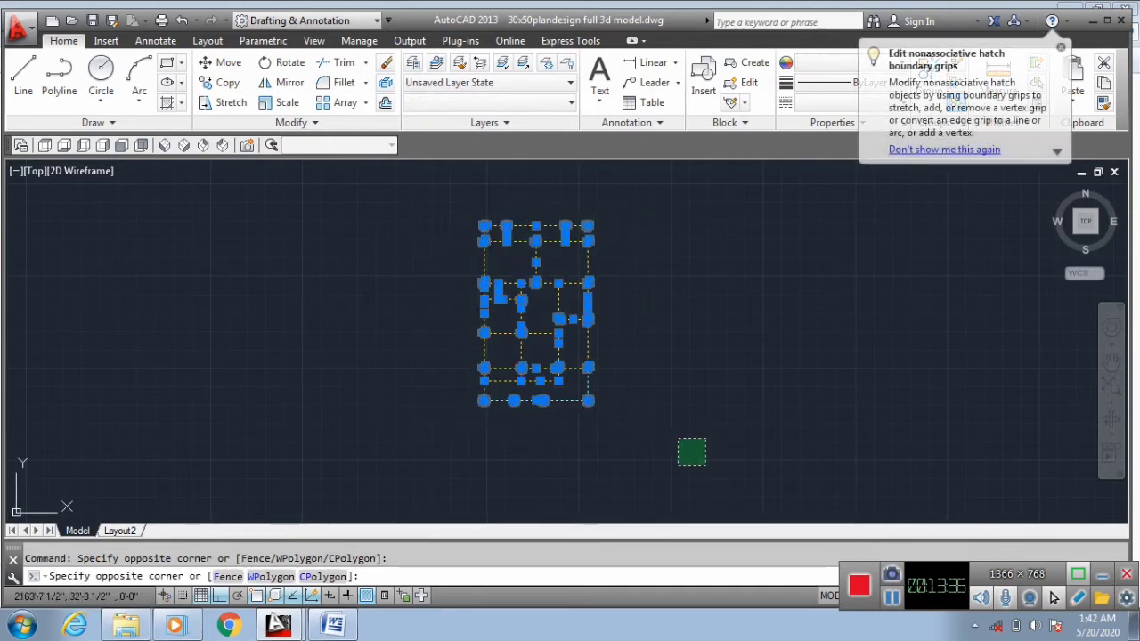
click(362, 201)
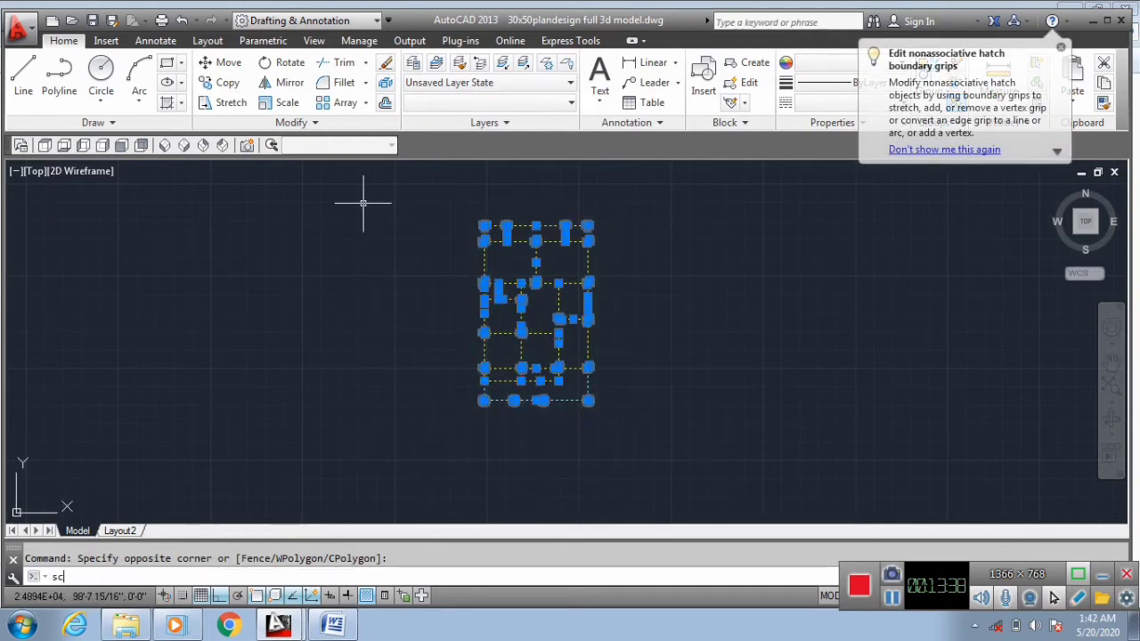
key(Return)
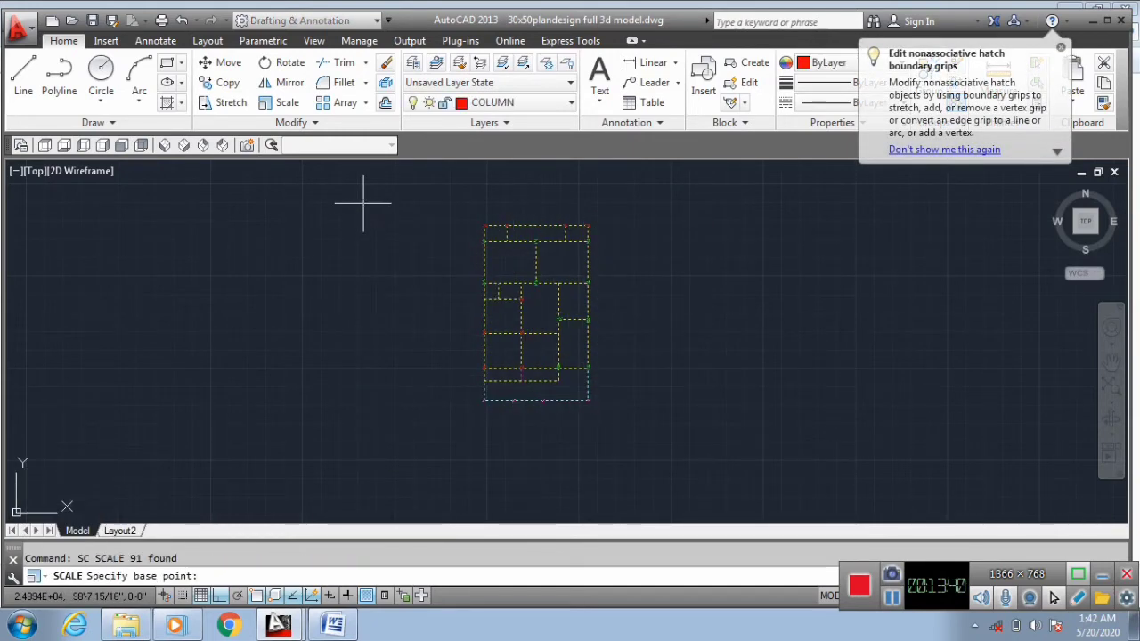
click(417, 289)
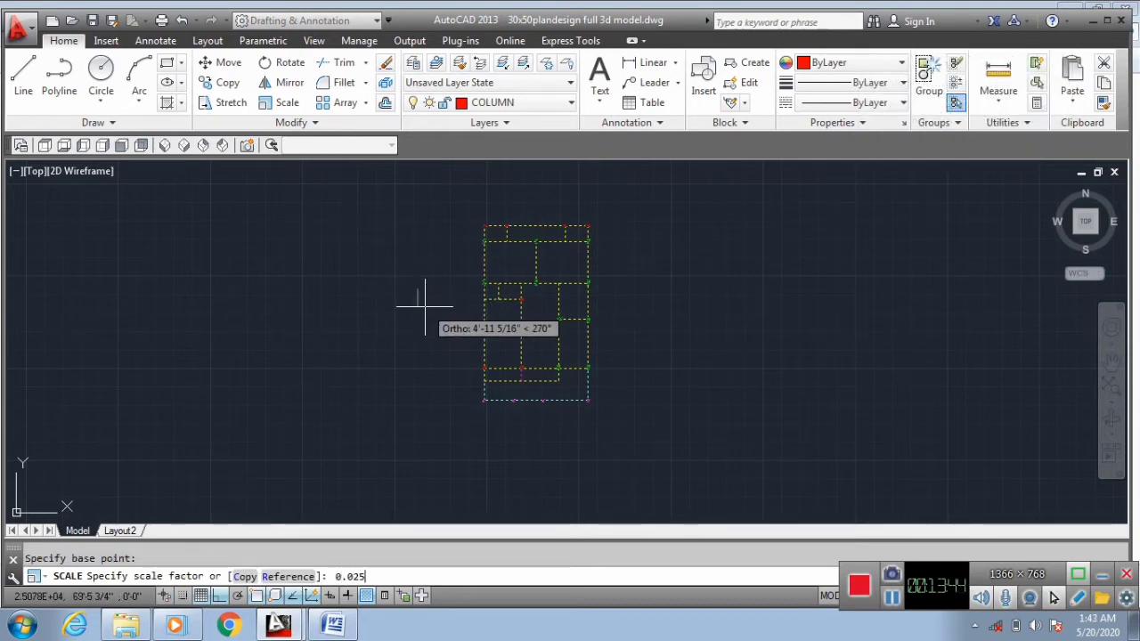
key(Return)
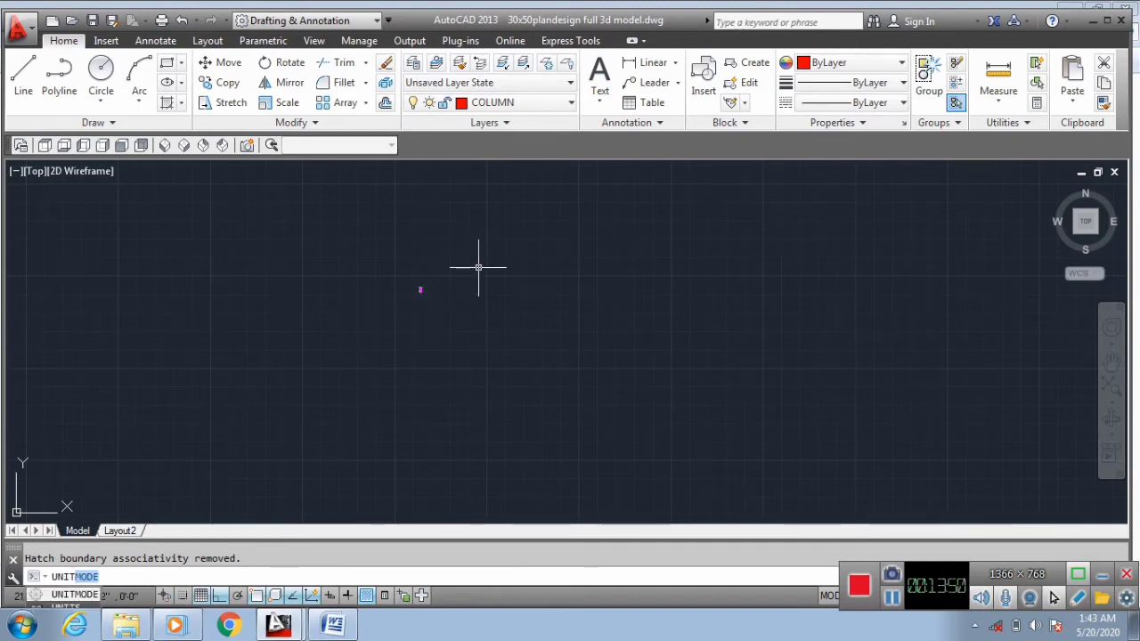
Set the drawing's length units to Decimal with a precision of 0.00.
key(Return)
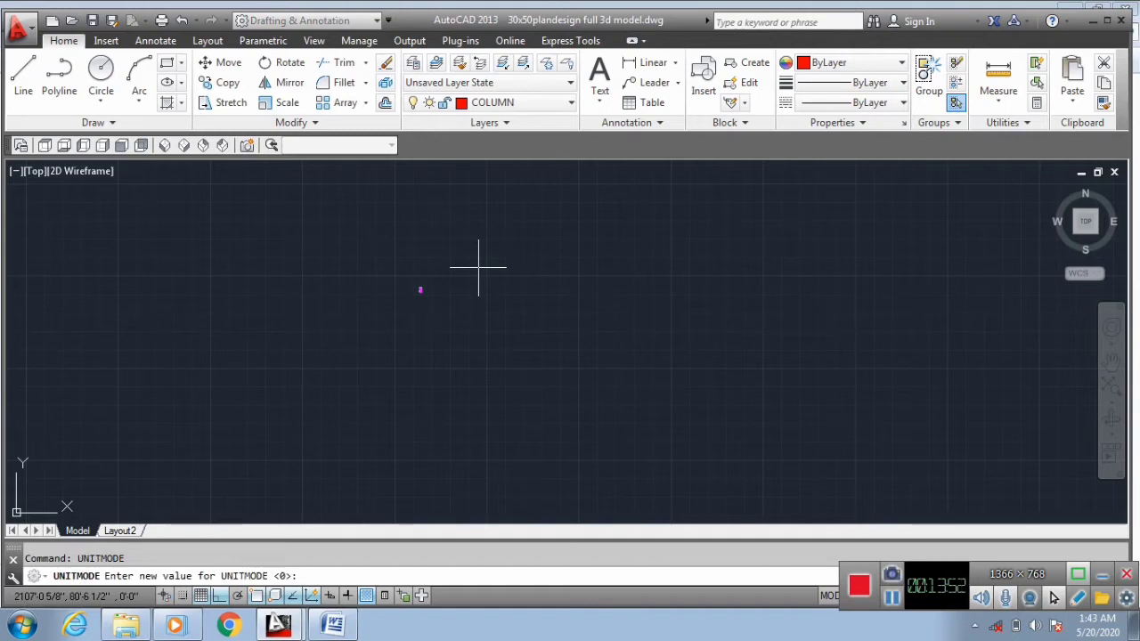
key(Escape)
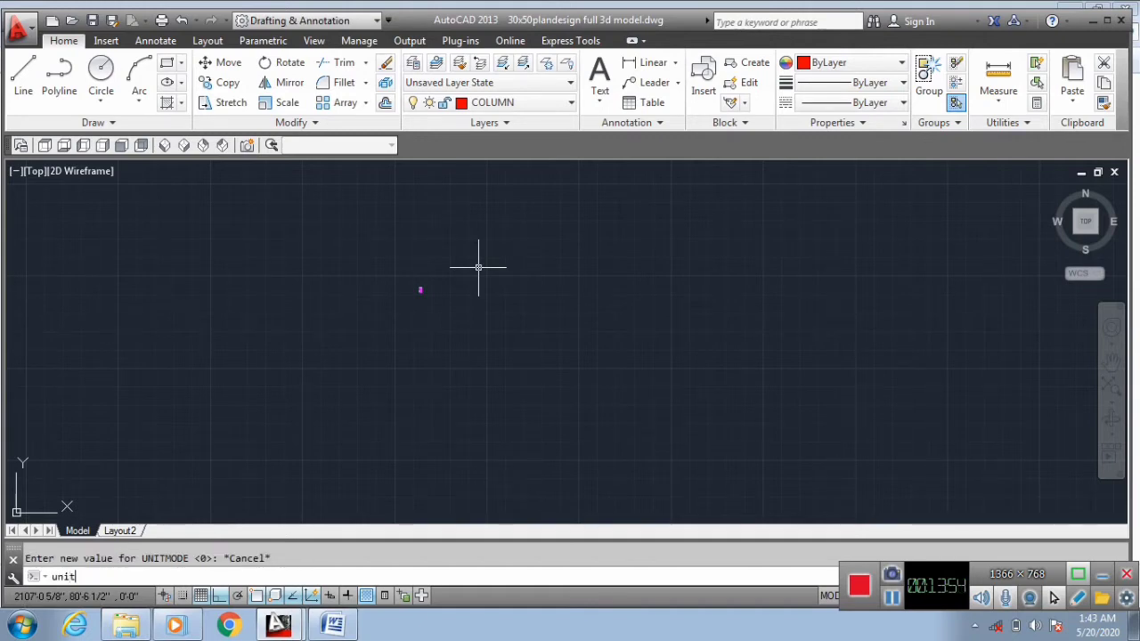
key(Return)
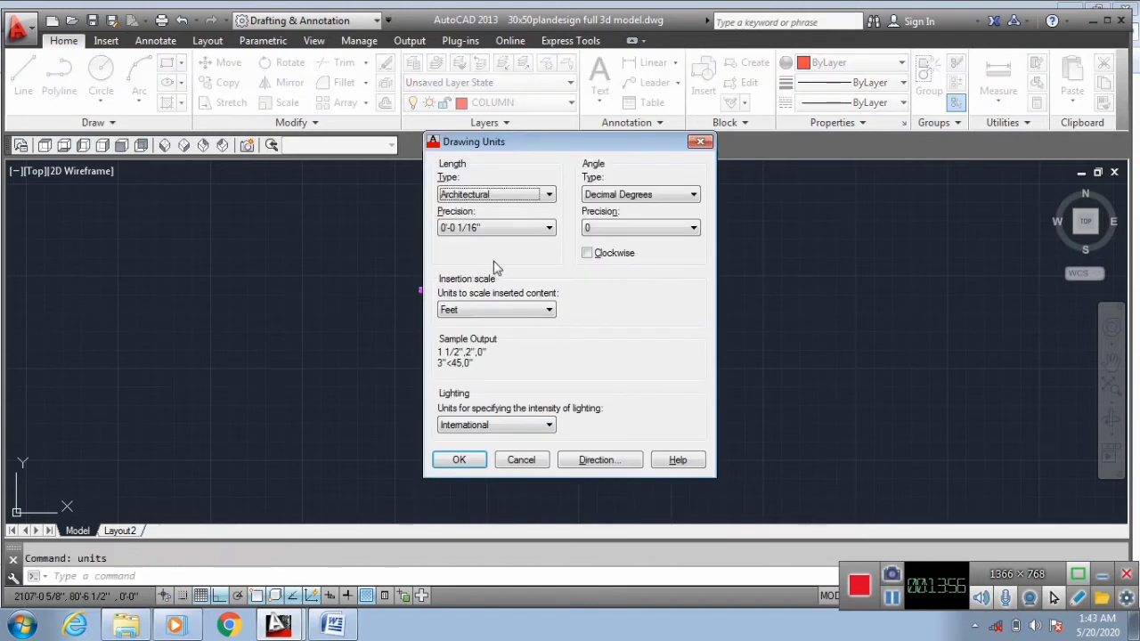
click(542, 195)
click(524, 221)
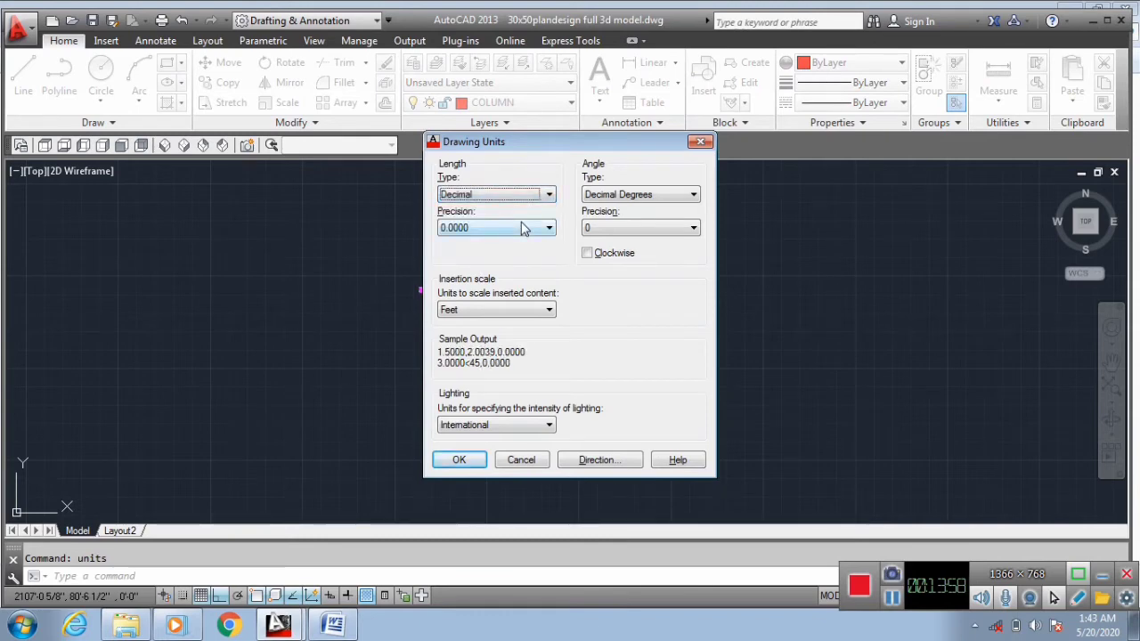
click(523, 228)
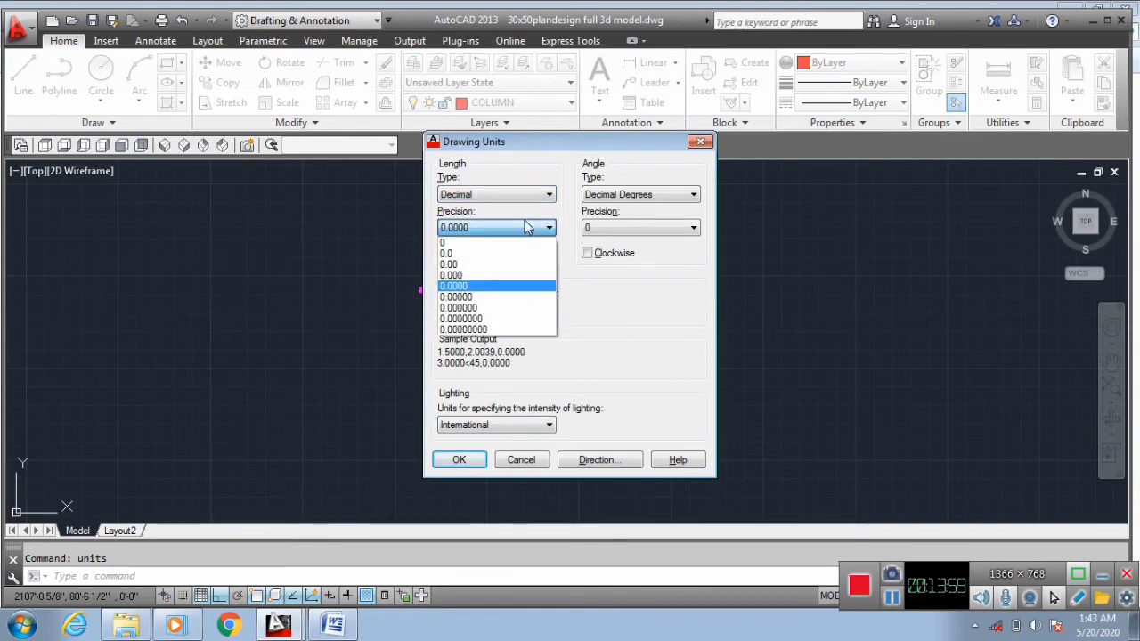
click(497, 265)
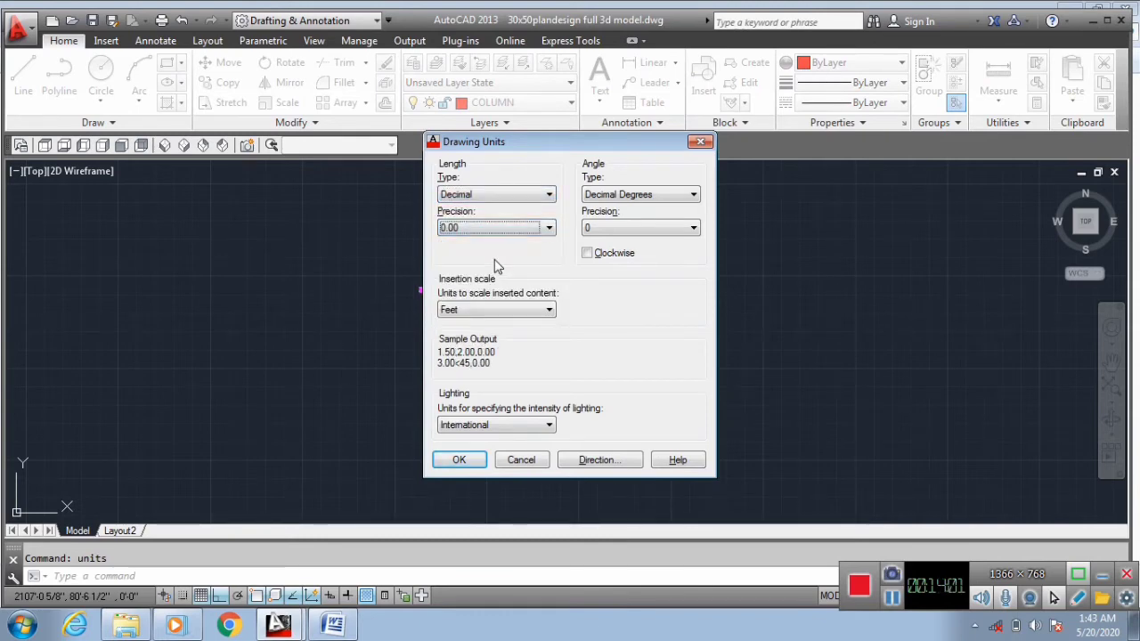
click(458, 460)
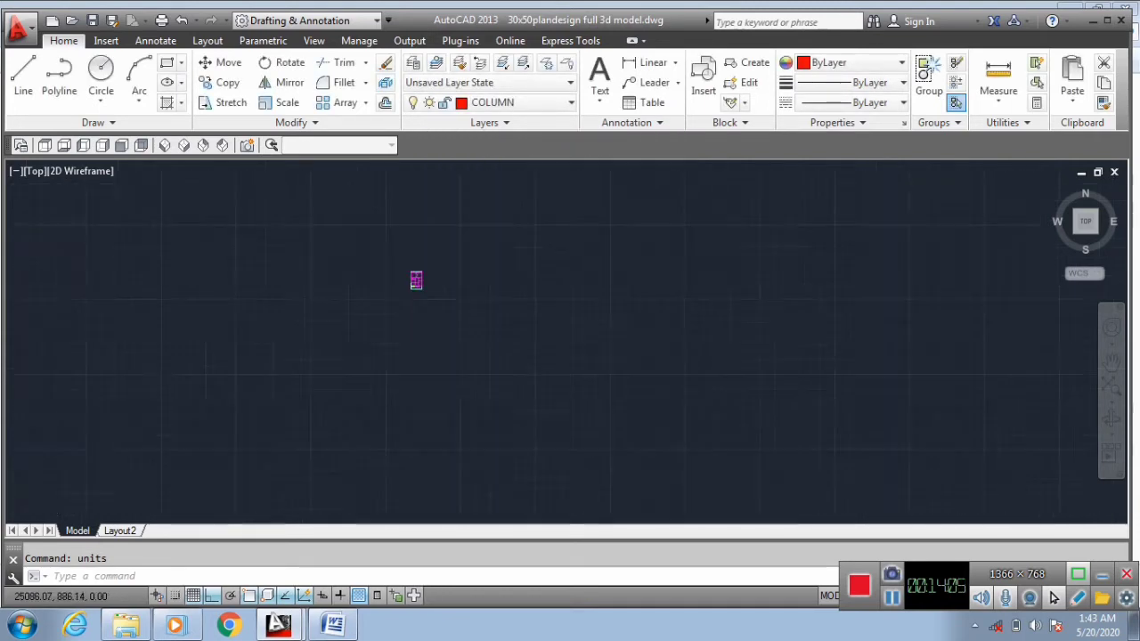
scroll(417, 277, up, 10)
middle_drag(397, 304, 361, 388)
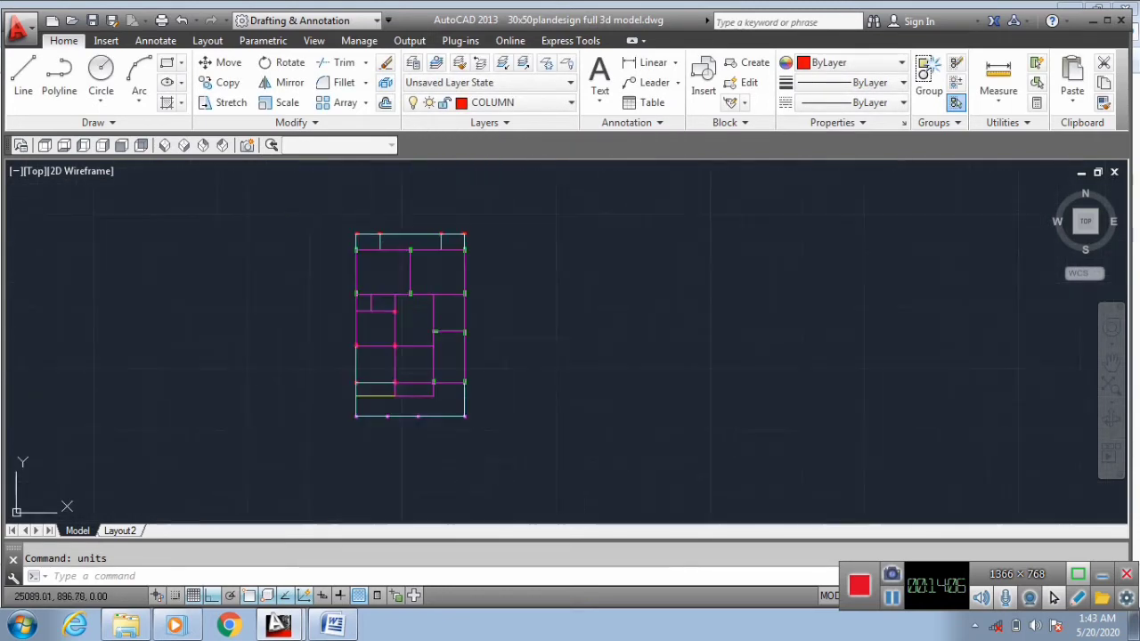
click(632, 60)
scroll(397, 361, up, 6)
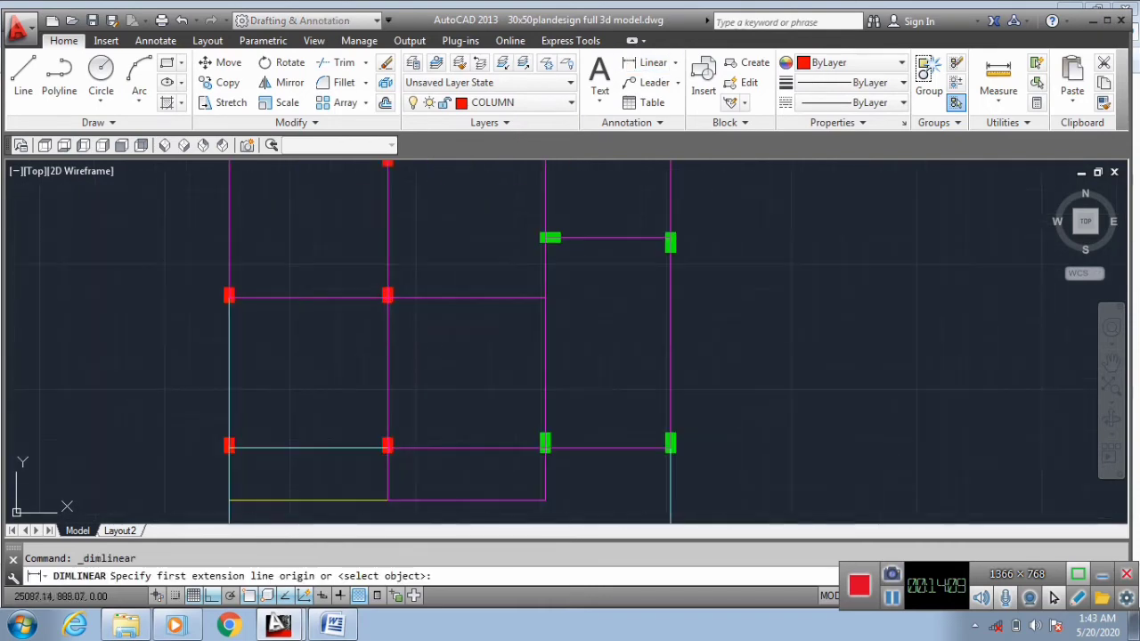
scroll(388, 303, up, 3)
click(384, 287)
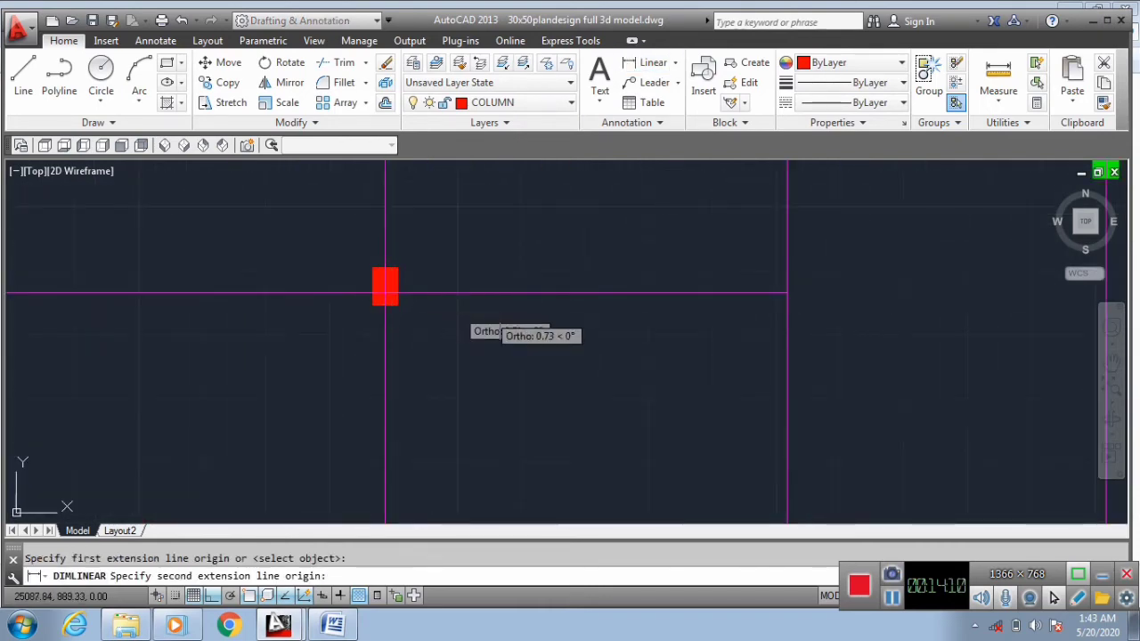
click(785, 287)
scroll(785, 287, down, 8)
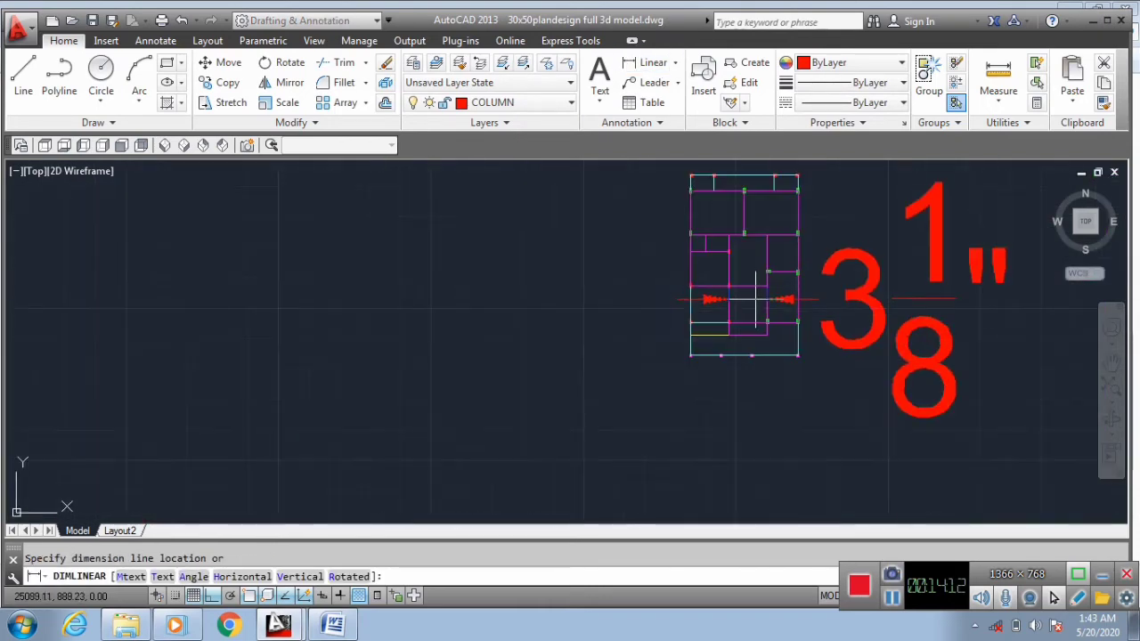
key(Escape)
Delete the overall width dimension below the floor plan.
scroll(738, 293, up, 2)
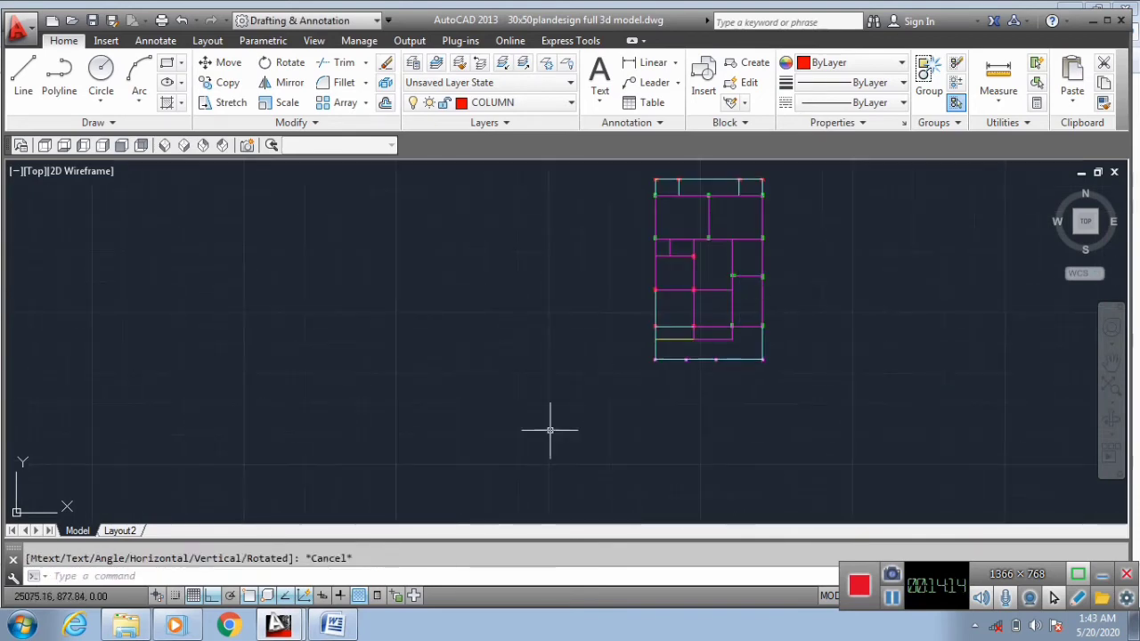
scroll(700, 382, down, 2)
scroll(669, 385, up, 2)
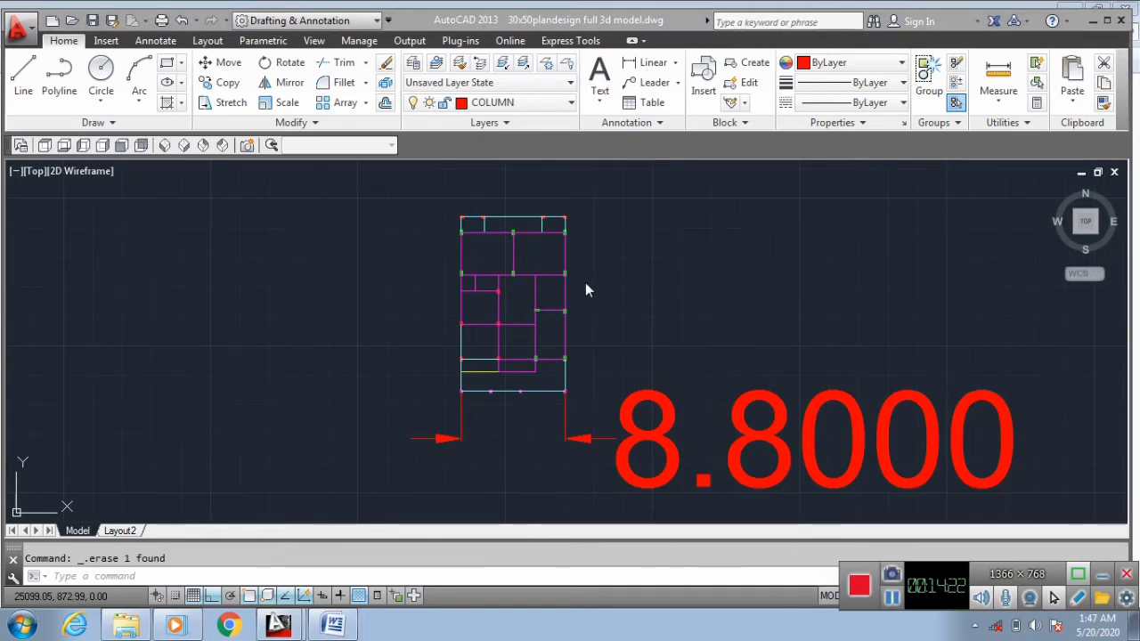
click(602, 458)
click(588, 437)
key(Delete)
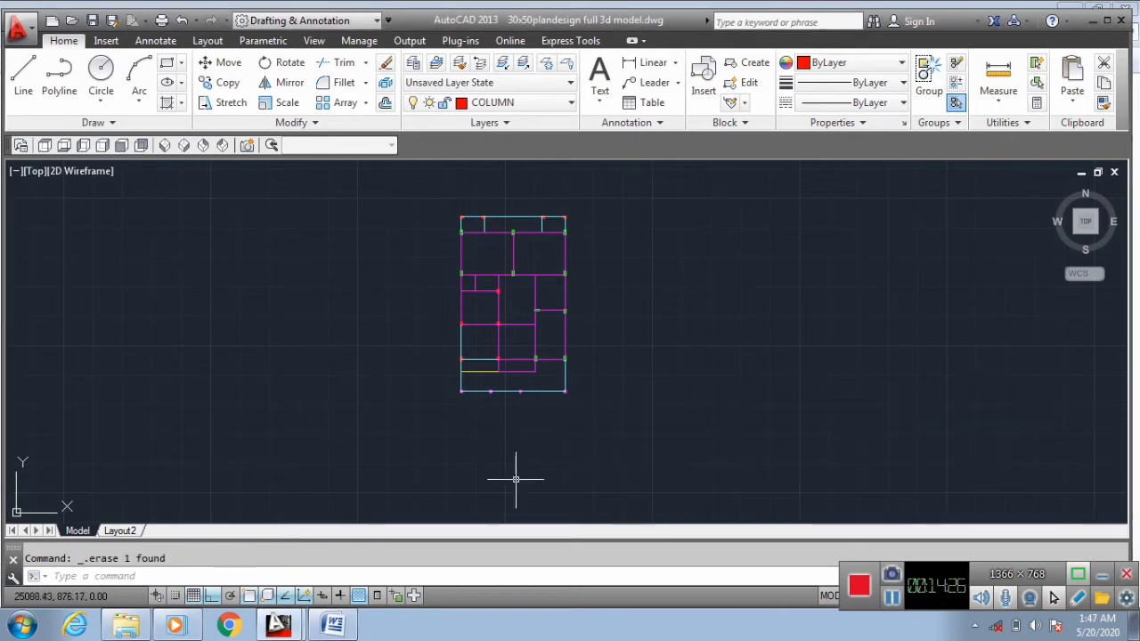
scroll(491, 394, up, 5)
click(504, 409)
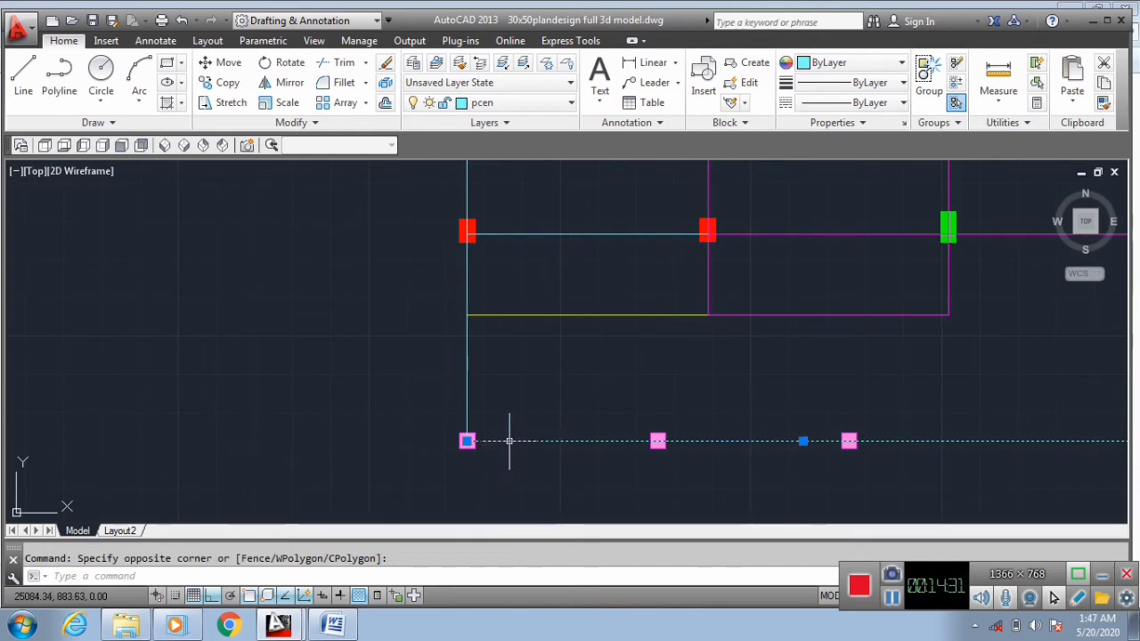
click(510, 441)
key(Escape)
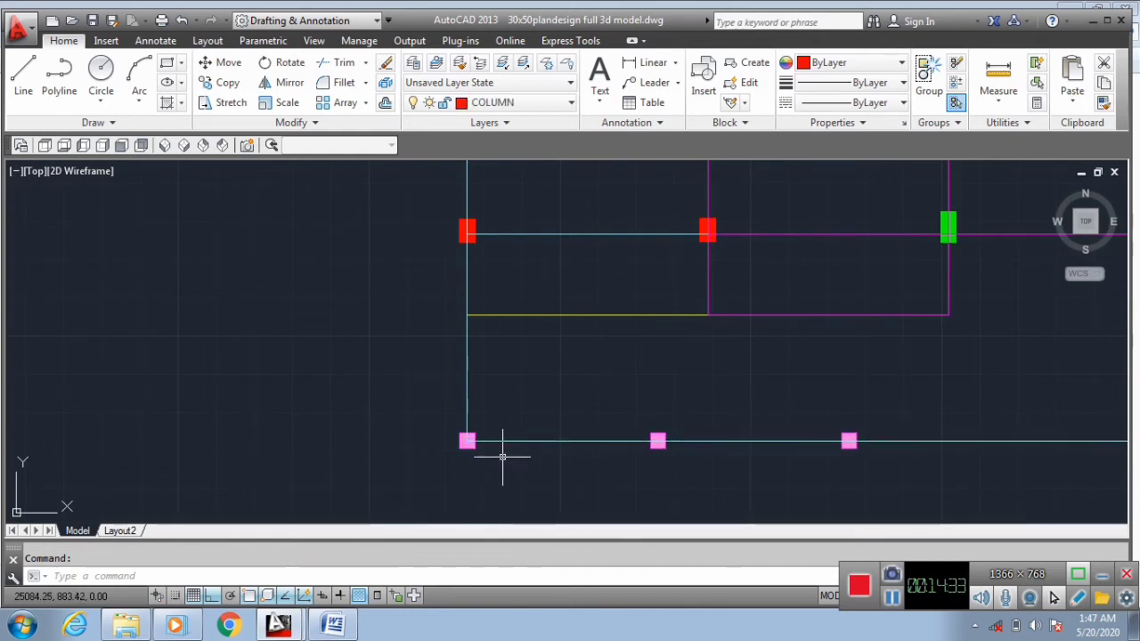
scroll(529, 433, down, 2)
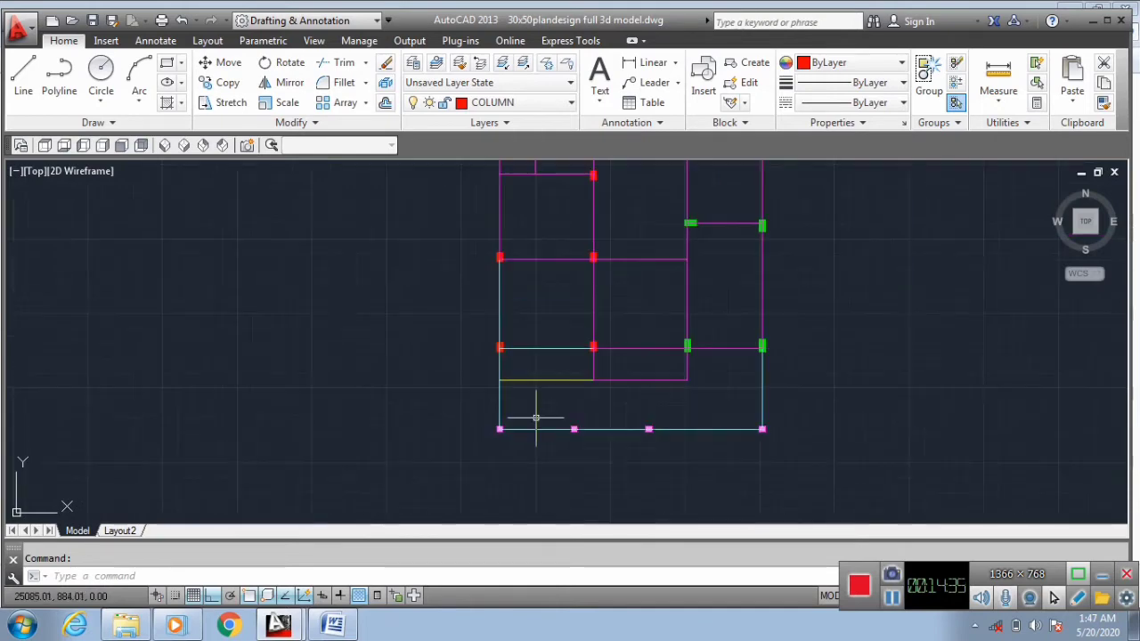
scroll(536, 408, down, 1)
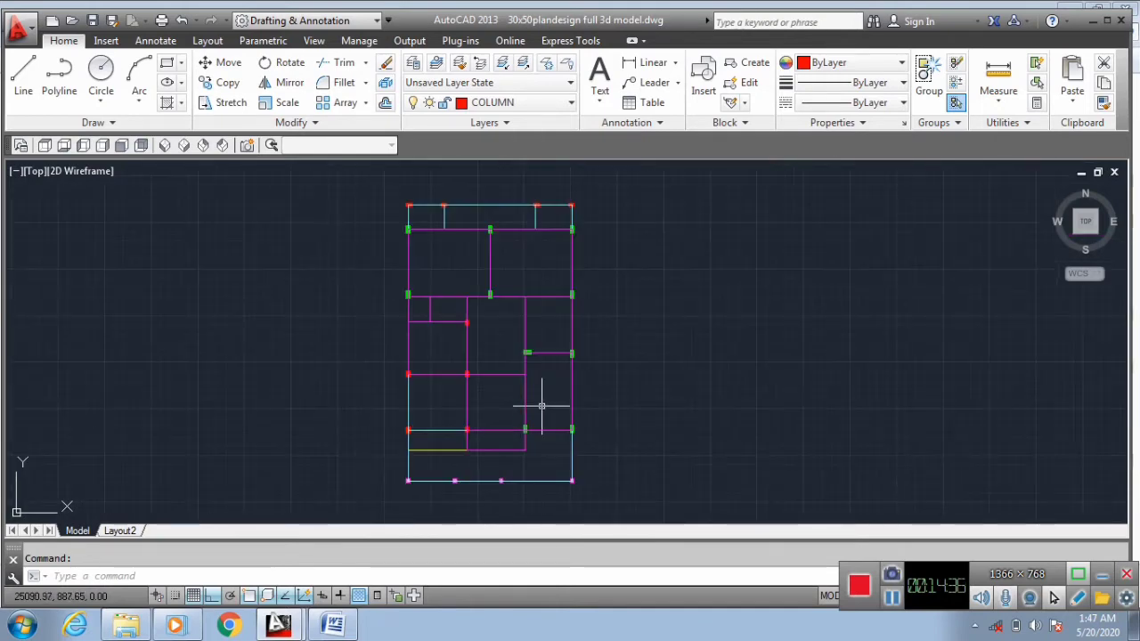
Show the floor plan in the SW Isometric view.
click(166, 146)
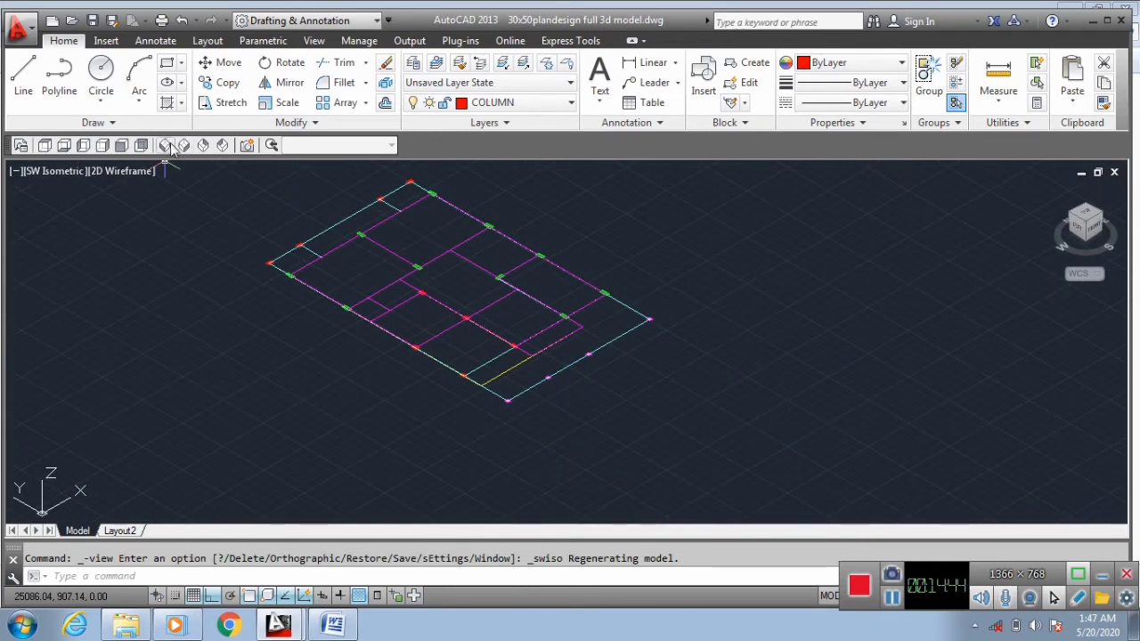
click(315, 41)
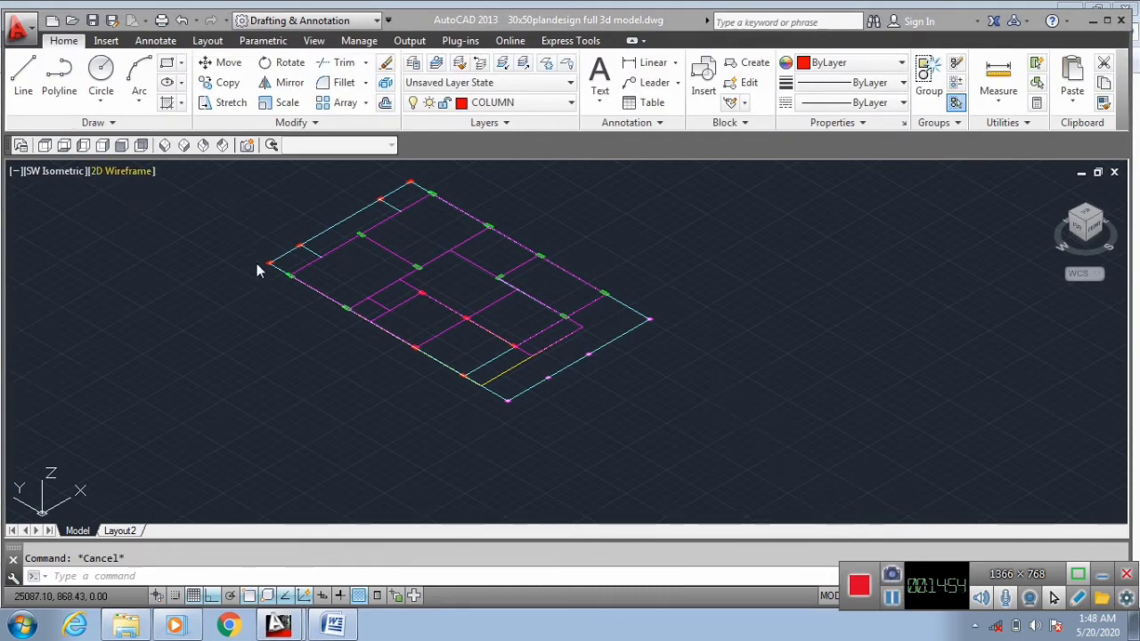
click(164, 145)
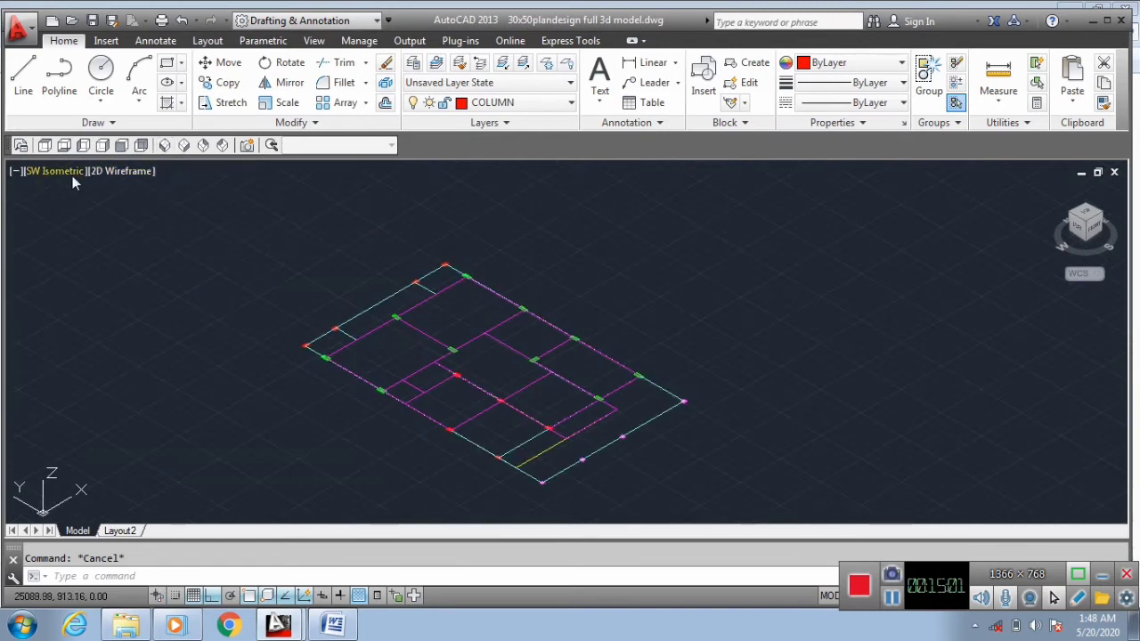
click(165, 146)
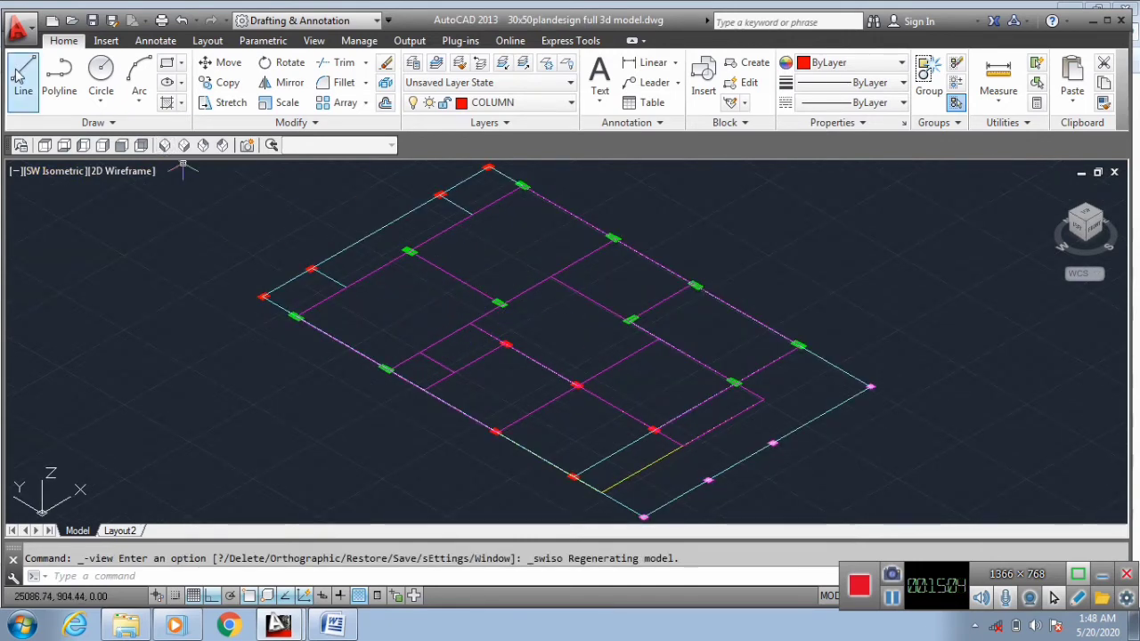
Make layer 0 current and draw a 1.5-unit line straight down along Z from the wall line corner at the northwest column.
click(570, 102)
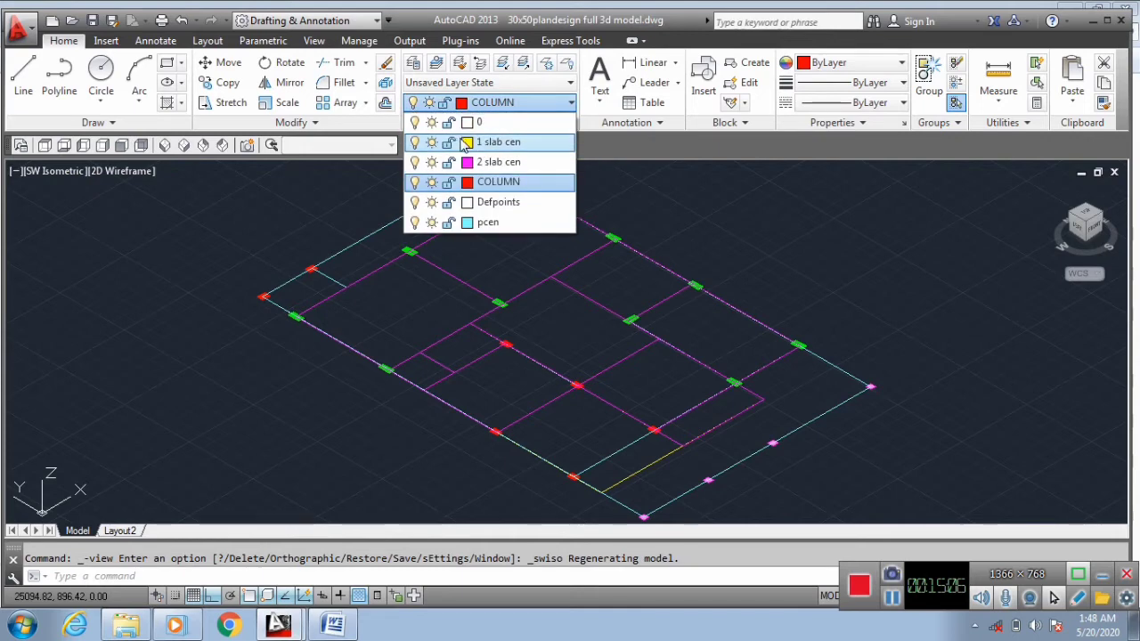
click(441, 121)
click(23, 76)
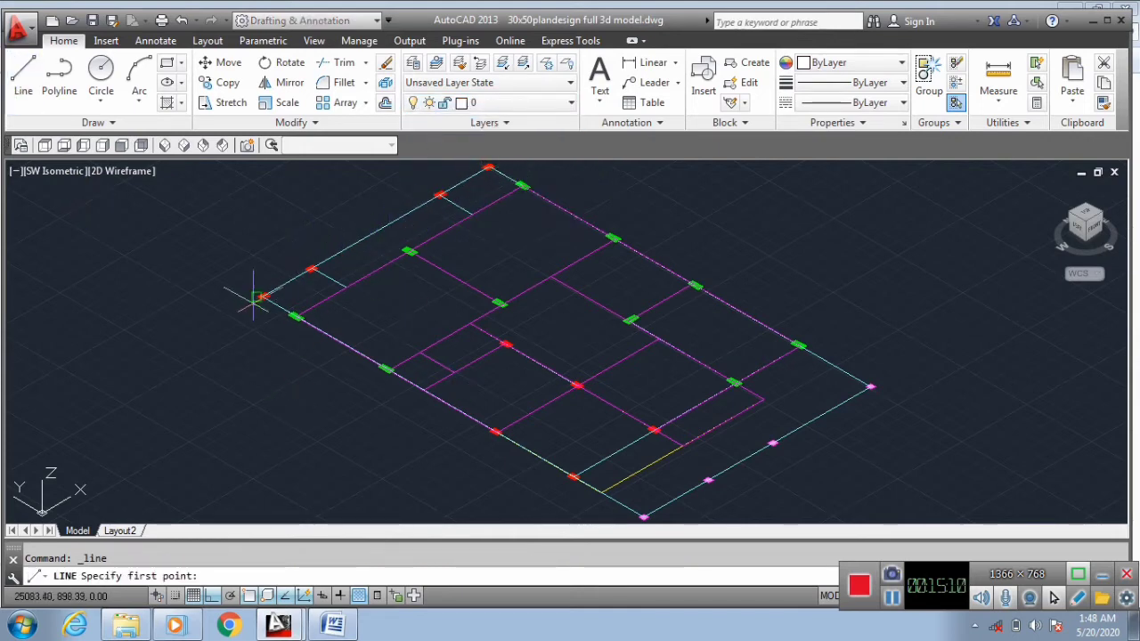
scroll(256, 298, up, 10)
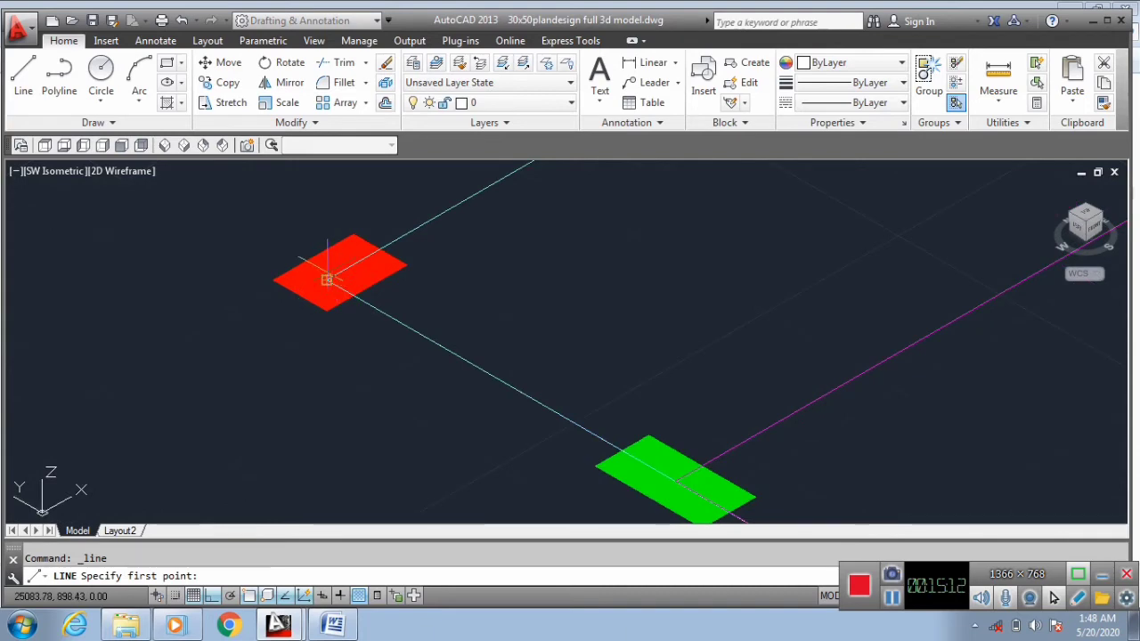
click(326, 280)
scroll(303, 428, down, 5)
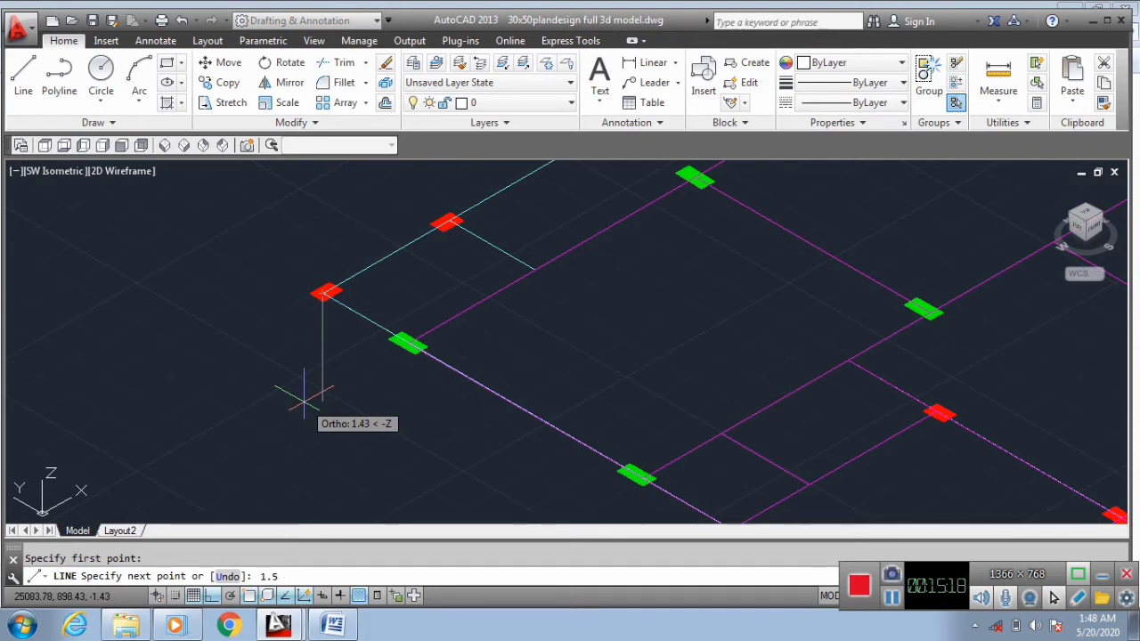
key(Return)
key(Escape)
Copy the vertical line from its upper endpoint to the wall line intersection at the second red column of the north edge.
click(343, 377)
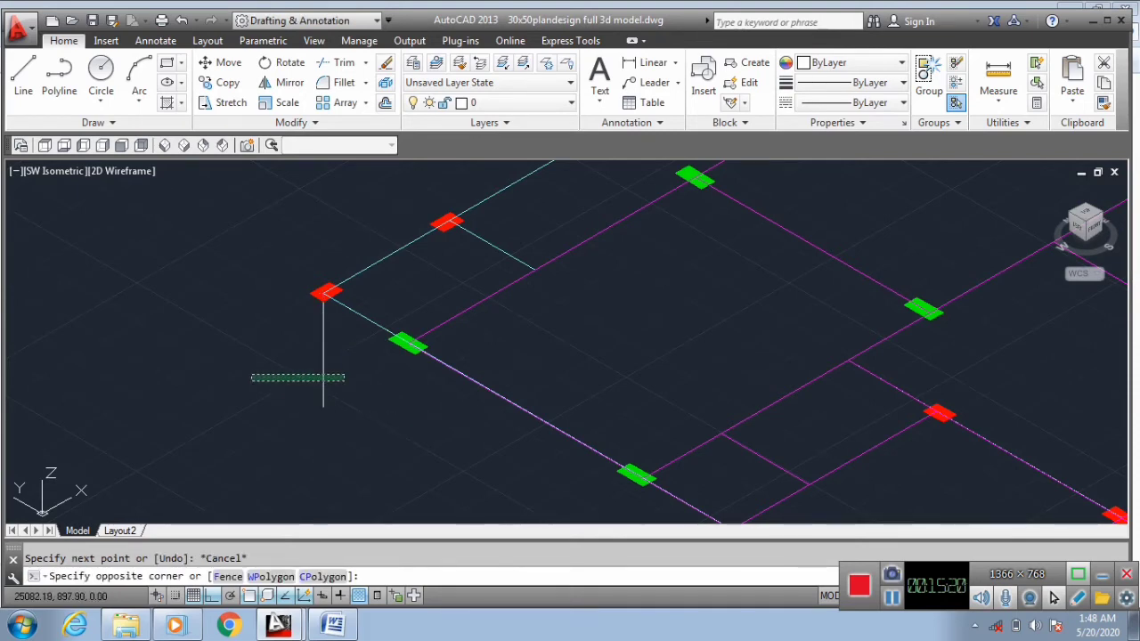
click(255, 375)
text(co)
key(Return)
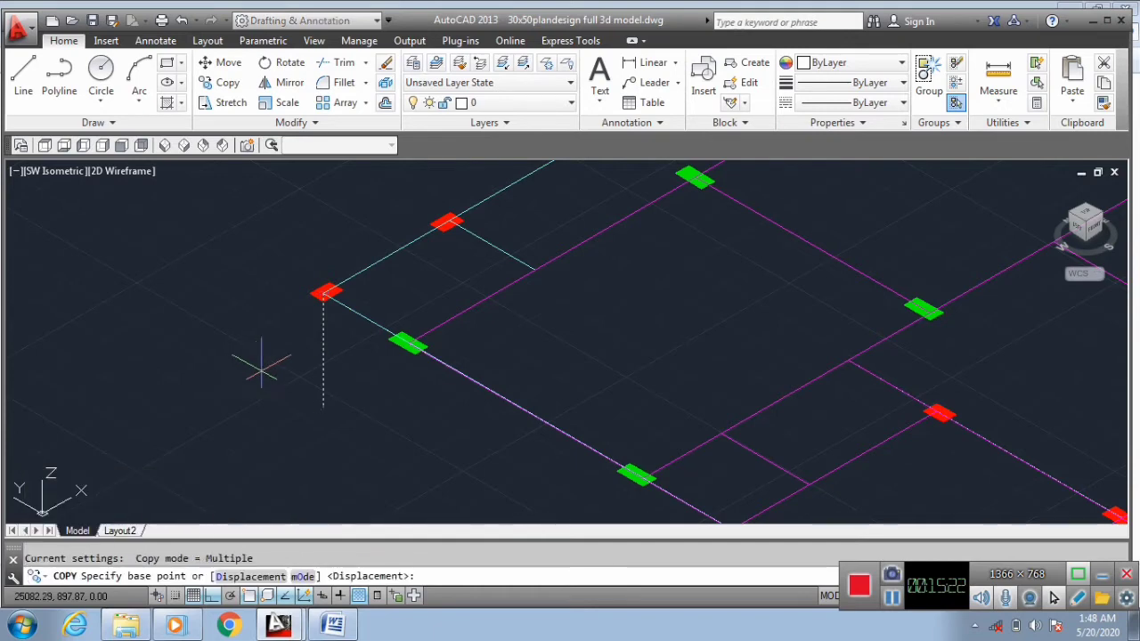
scroll(313, 311, up, 8)
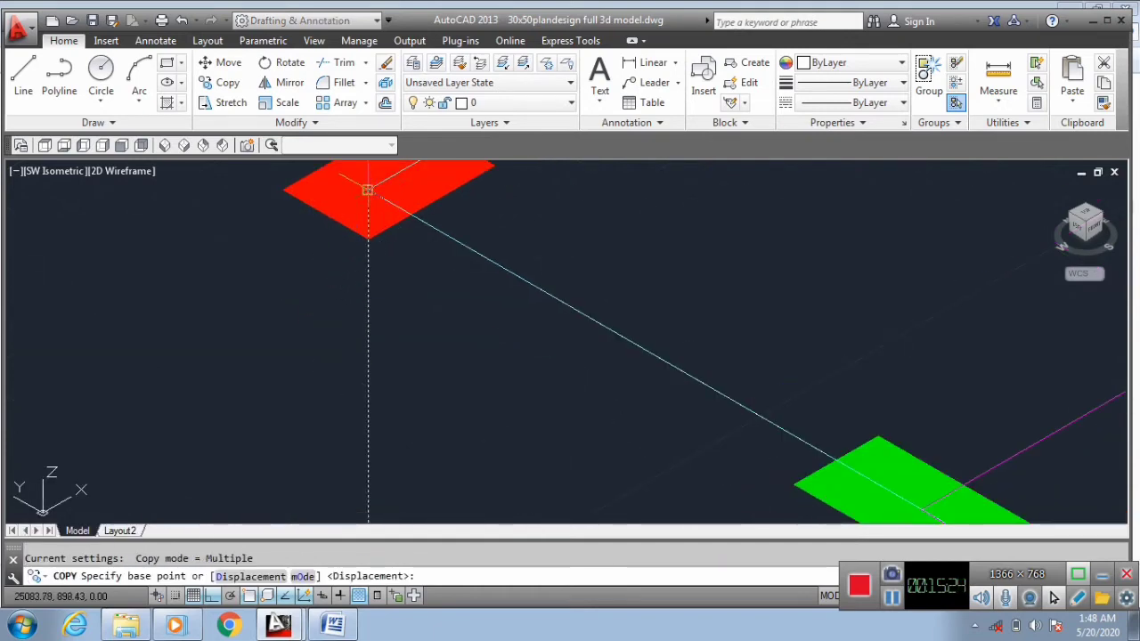
click(367, 190)
scroll(449, 369, down, 5)
scroll(435, 311, up, 5)
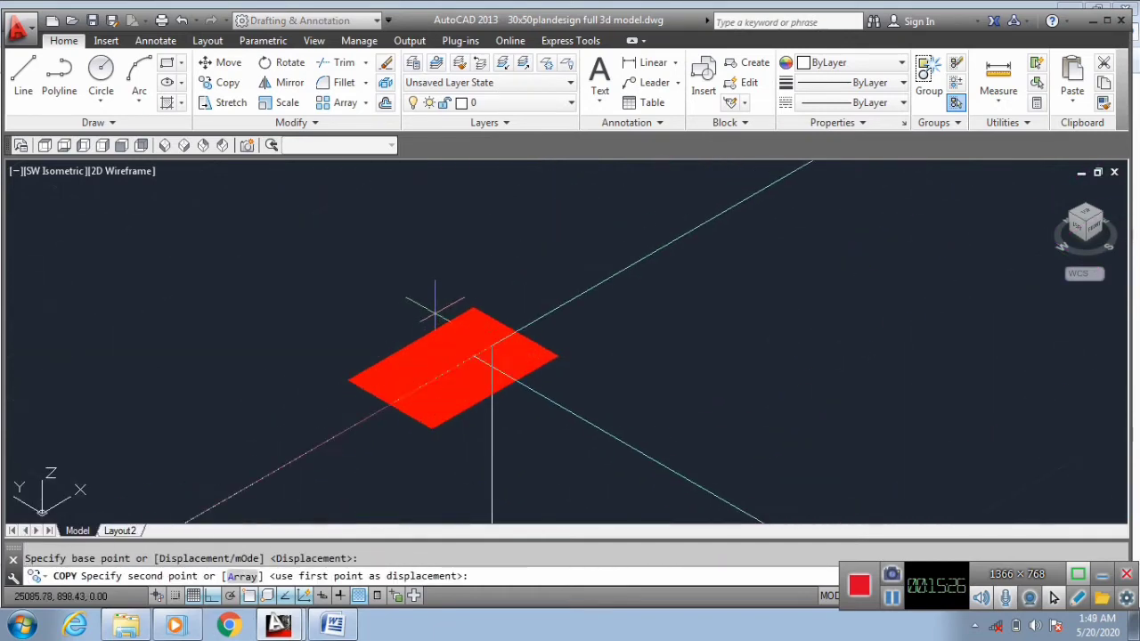
click(160, 392)
scroll(160, 387, down, 8)
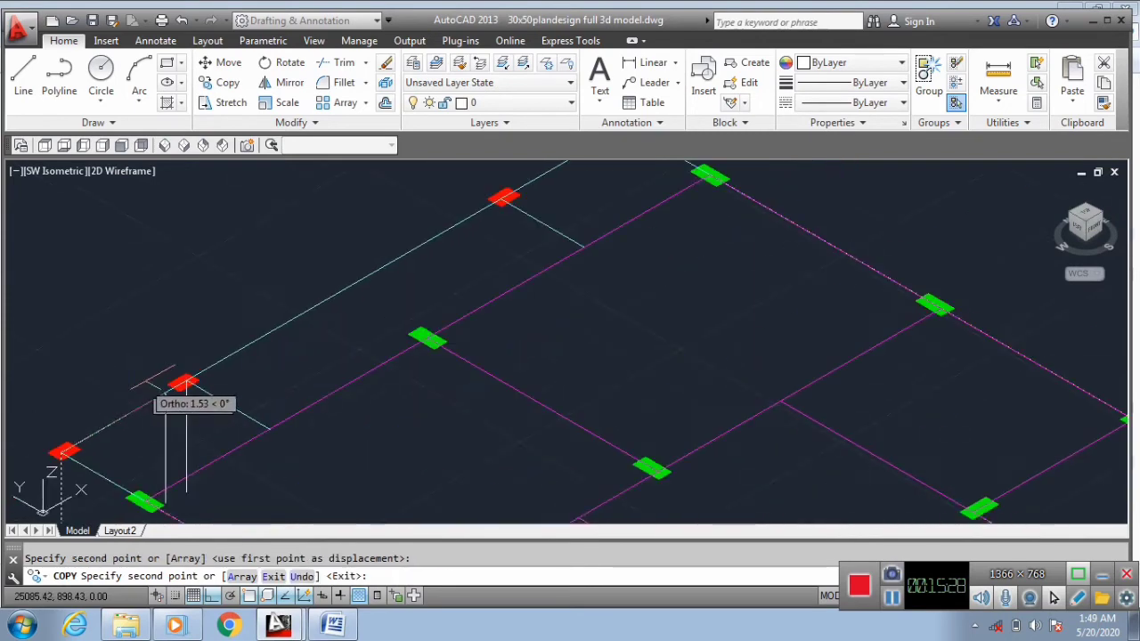
Place further copies of the vertical line at the remaining two red columns along the north edge.
scroll(360, 329, down, 3)
scroll(370, 326, up, 12)
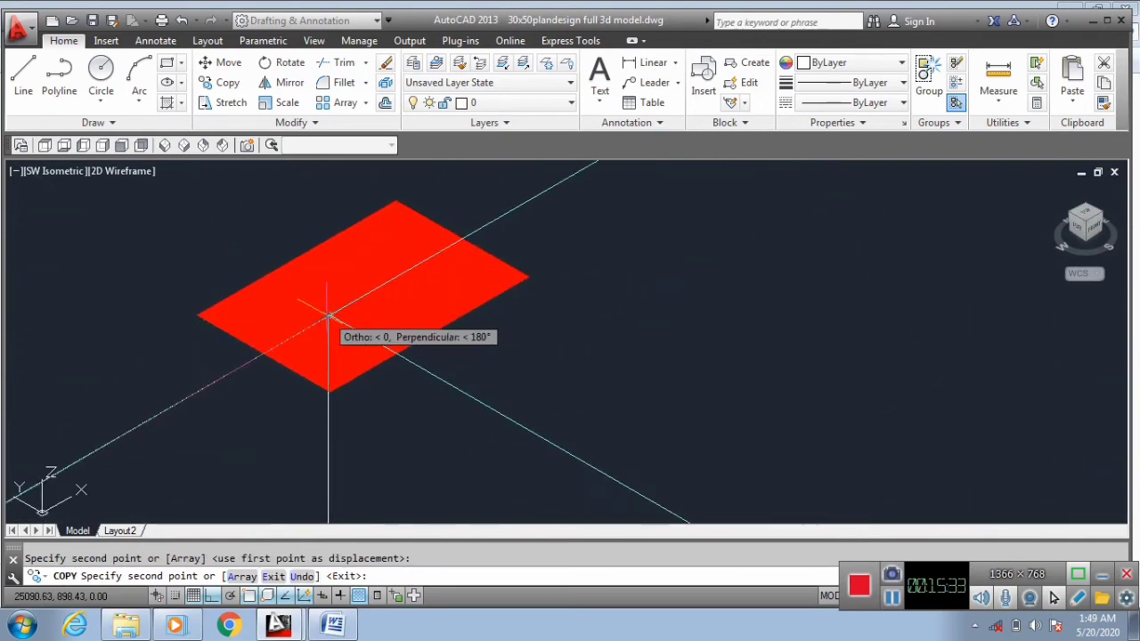
click(329, 316)
scroll(288, 381, down, 5)
scroll(374, 339, up, 8)
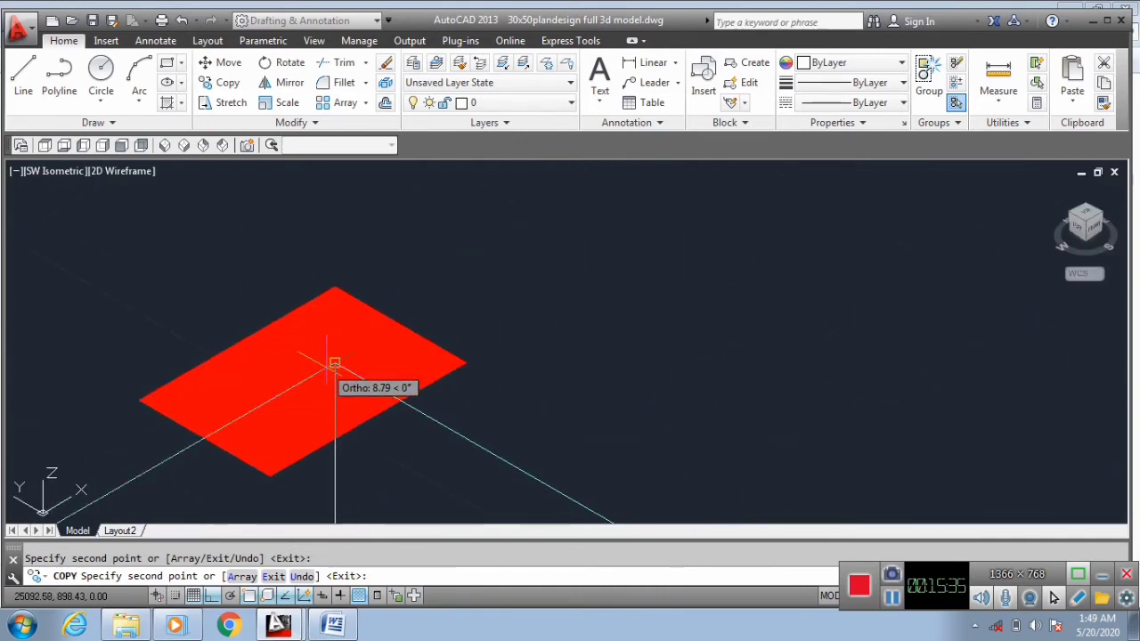
Turn Ortho off and copy the vertical line to the first green column on the east wall, beside the northeast corner.
click(214, 602)
scroll(383, 267, down, 3)
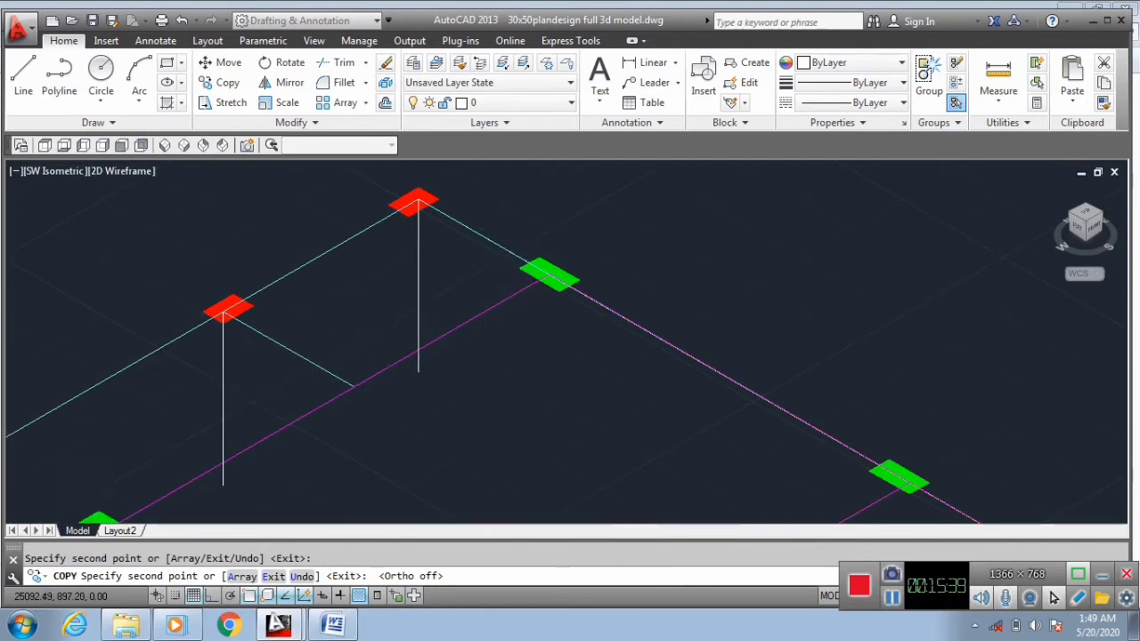
scroll(535, 285, up, 3)
click(539, 262)
scroll(534, 267, down, 3)
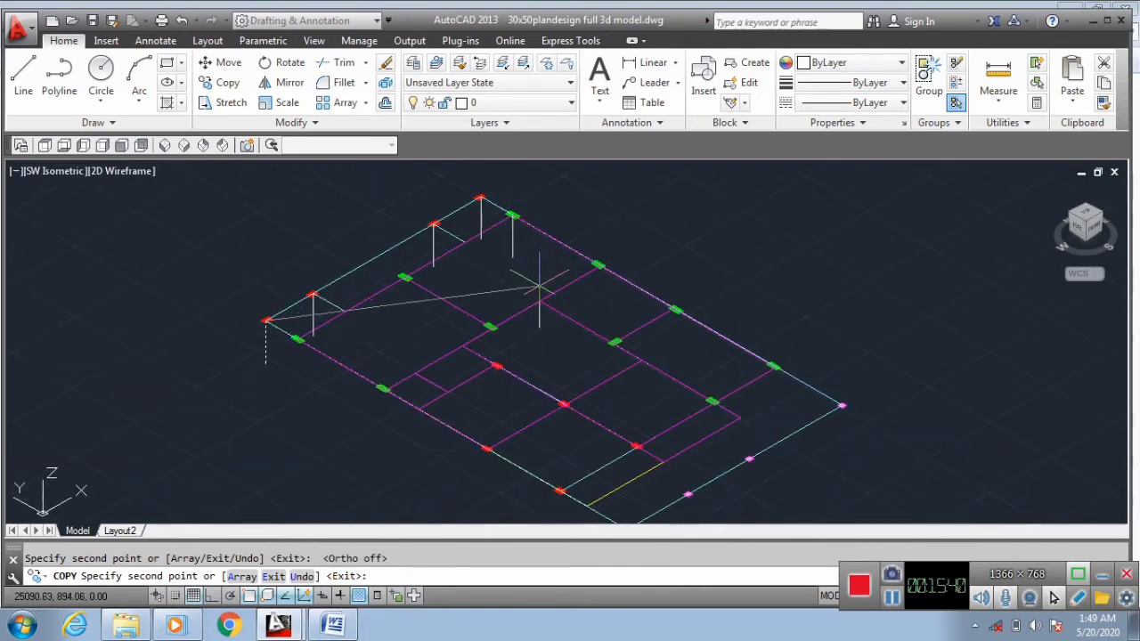
Copy the vertical line to the middle and west-wall green columns of the first green row south of the north edge.
scroll(525, 258, up, 3)
scroll(518, 214, up, 3)
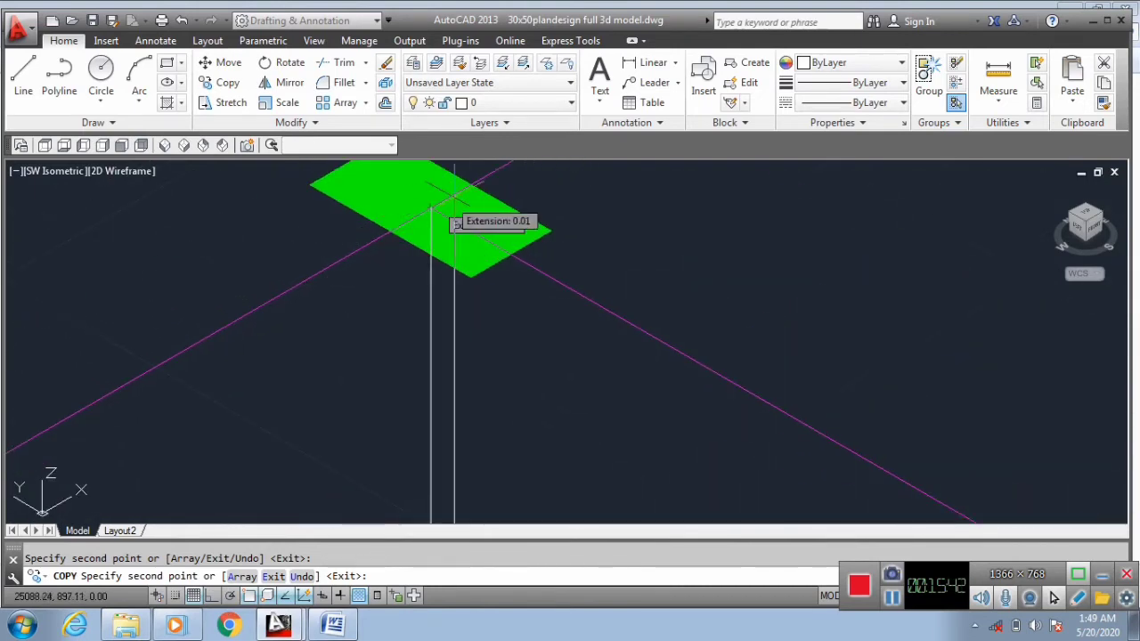
click(449, 221)
scroll(450, 220, down, 3)
scroll(225, 351, down, 3)
scroll(183, 330, up, 6)
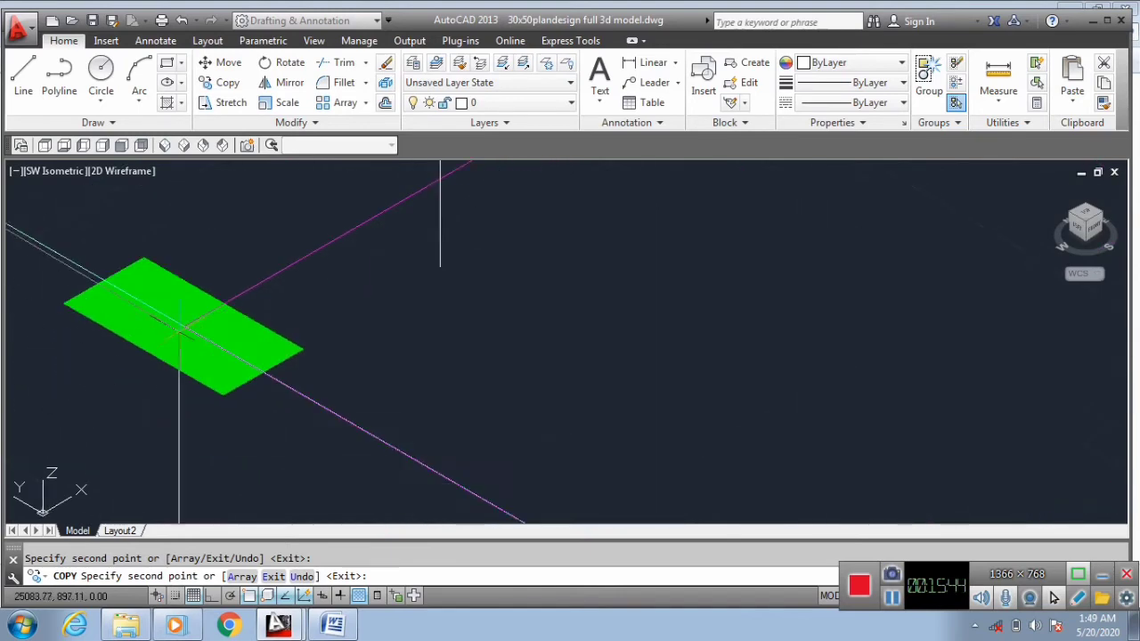
Copy the vertical line to the east-wall, interior and west-wall green columns of the second green row.
scroll(182, 327, down, 3)
scroll(440, 336, up, 6)
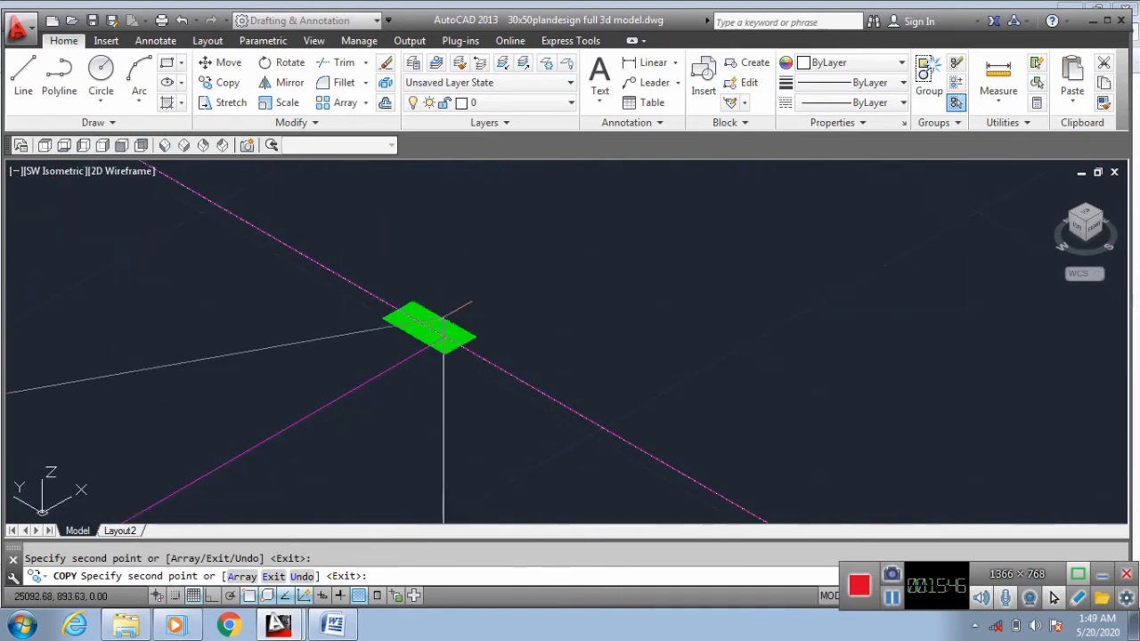
scroll(458, 325, down, 3)
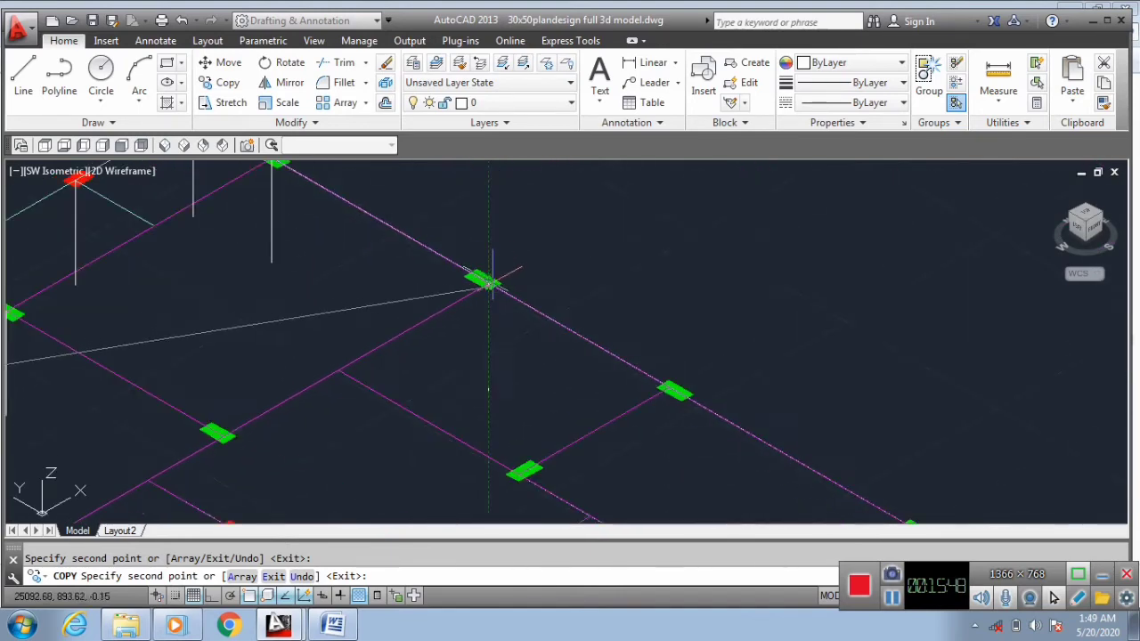
scroll(182, 434, up, 6)
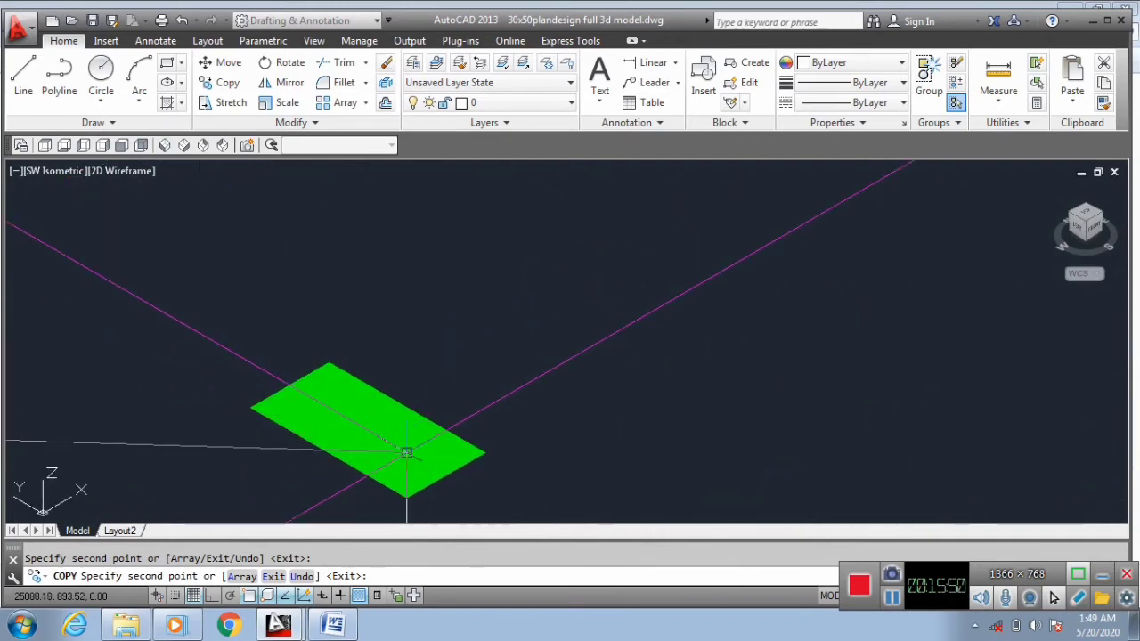
scroll(408, 467, down, 3)
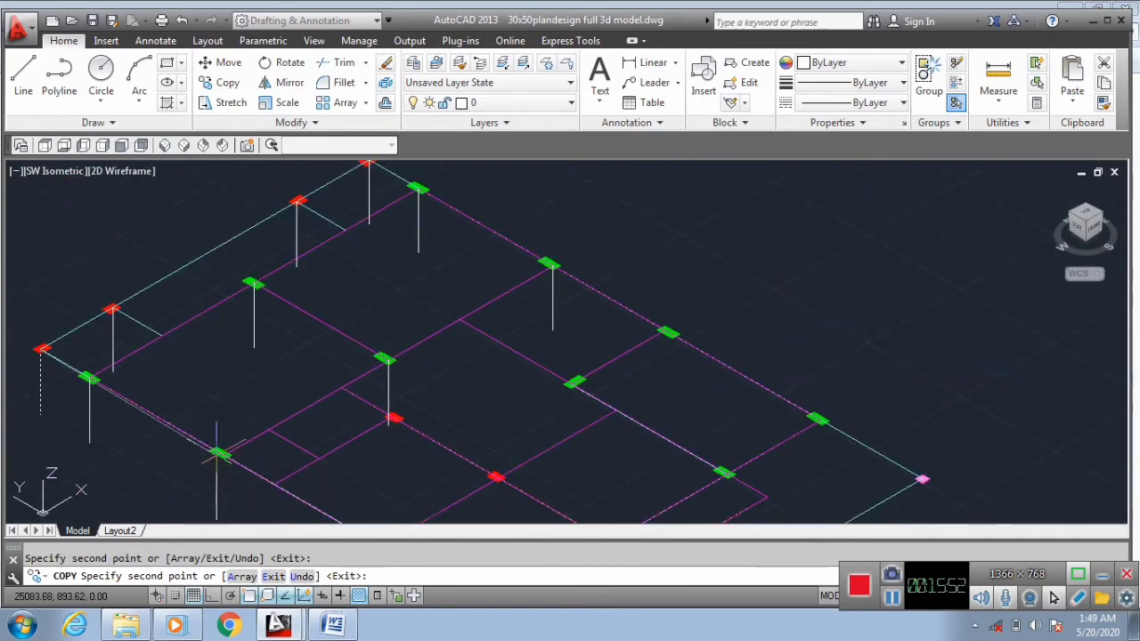
scroll(238, 460, up, 6)
Copy the vertical line to the first interior red column and to all remaining red, green and magenta columns further south.
scroll(237, 460, down, 6)
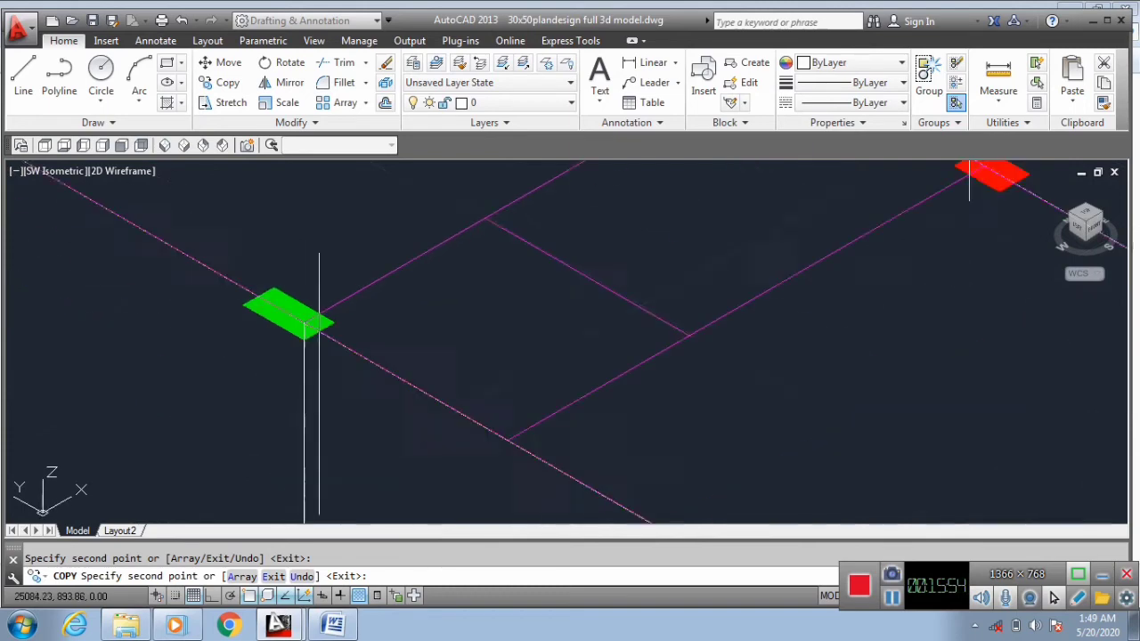
scroll(591, 312, down, 2)
scroll(528, 204, up, 7)
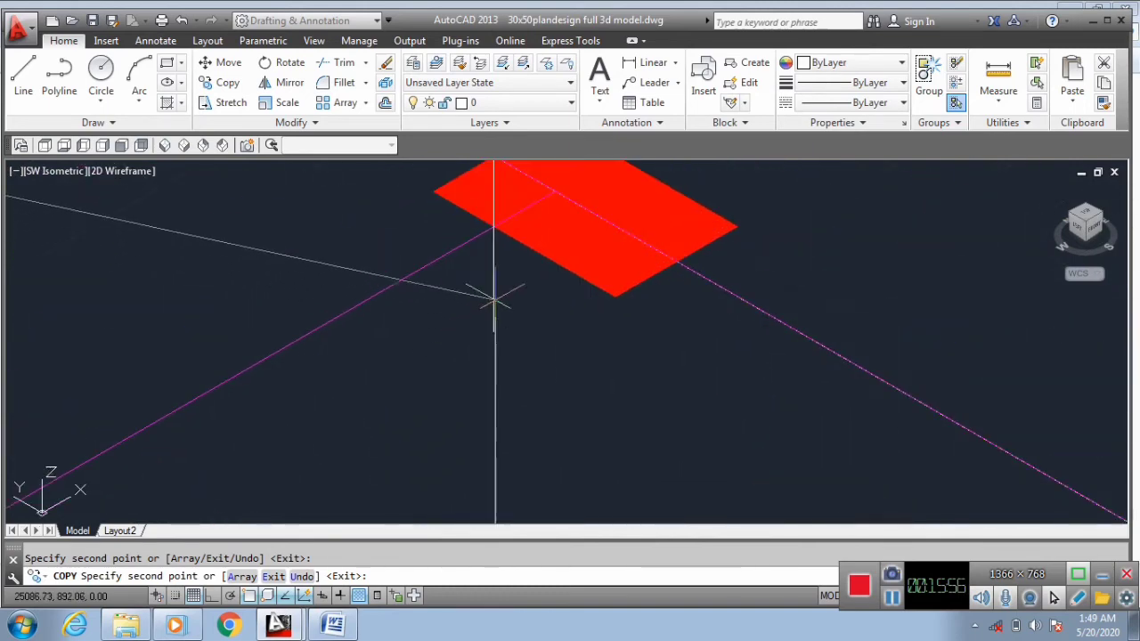
scroll(460, 255, down, 8)
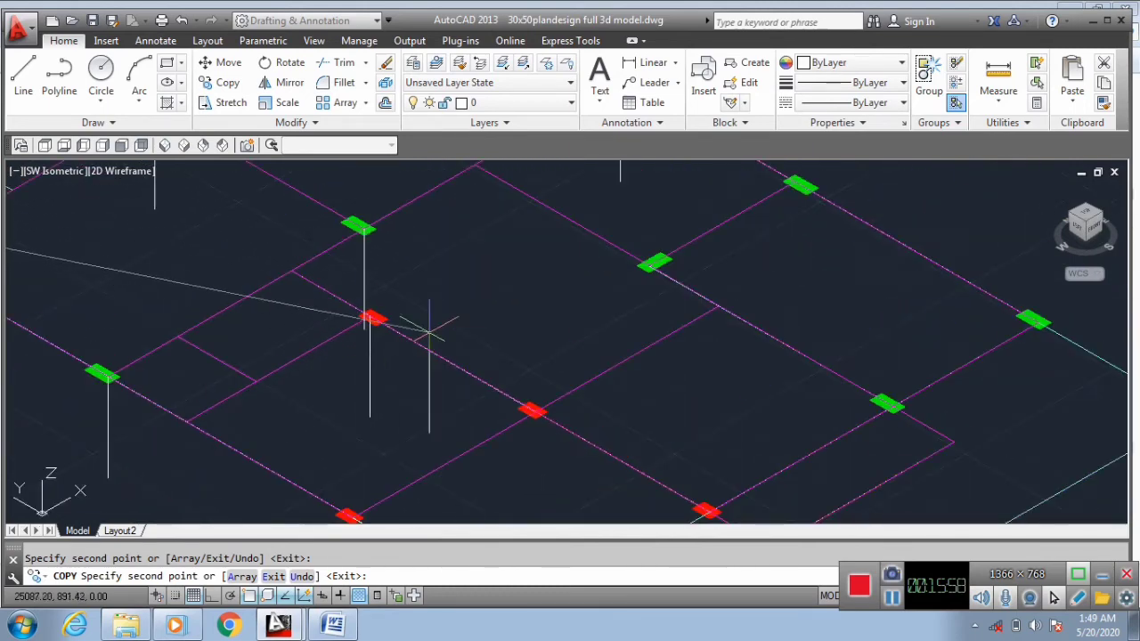
scroll(637, 263, up, 8)
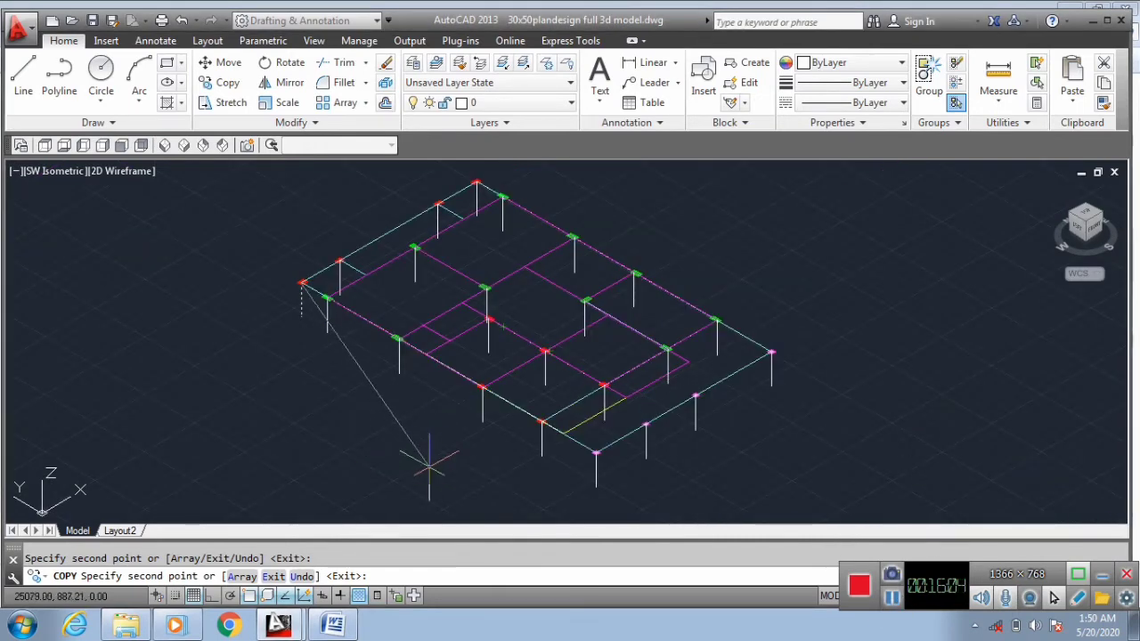
Examine the copied vertical lines at the wall intersections of every column across the plan, and end the Copy command.
scroll(303, 276, up, 4)
scroll(361, 316, down, 4)
scroll(356, 321, up, 5)
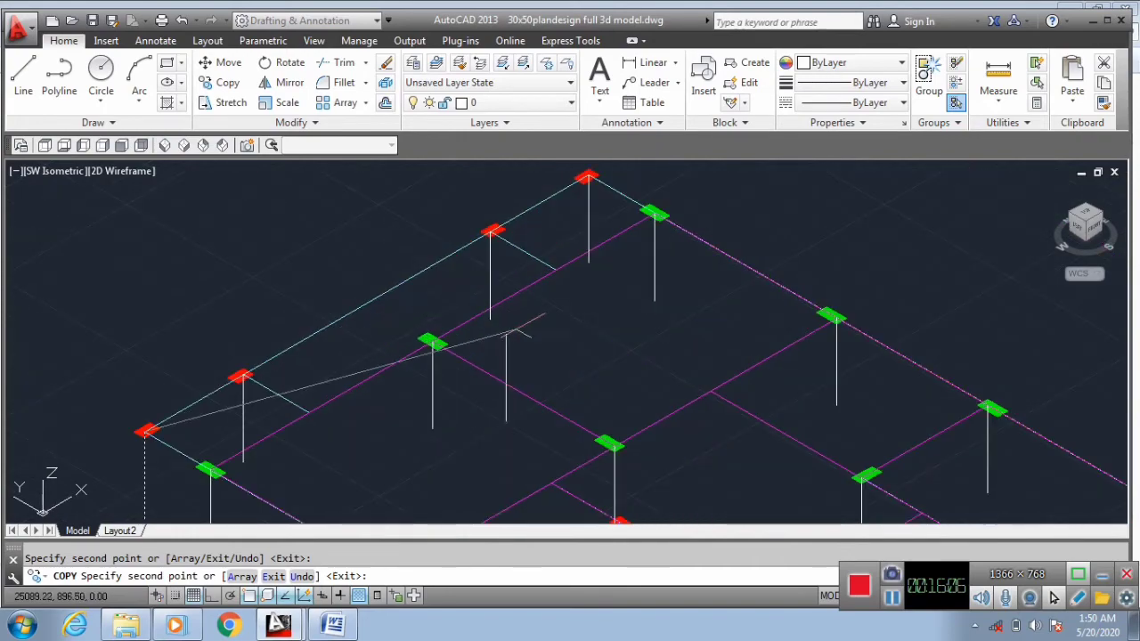
scroll(400, 294, down, 3)
scroll(611, 331, down, 1)
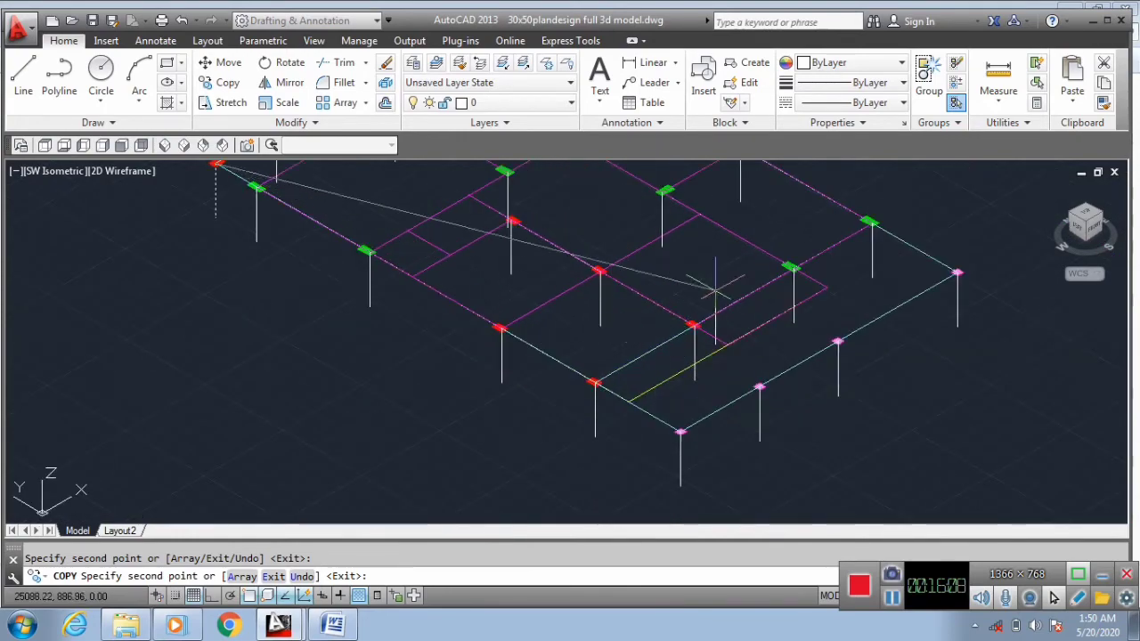
scroll(751, 267, up, 2)
scroll(692, 365, down, 5)
scroll(386, 318, up, 8)
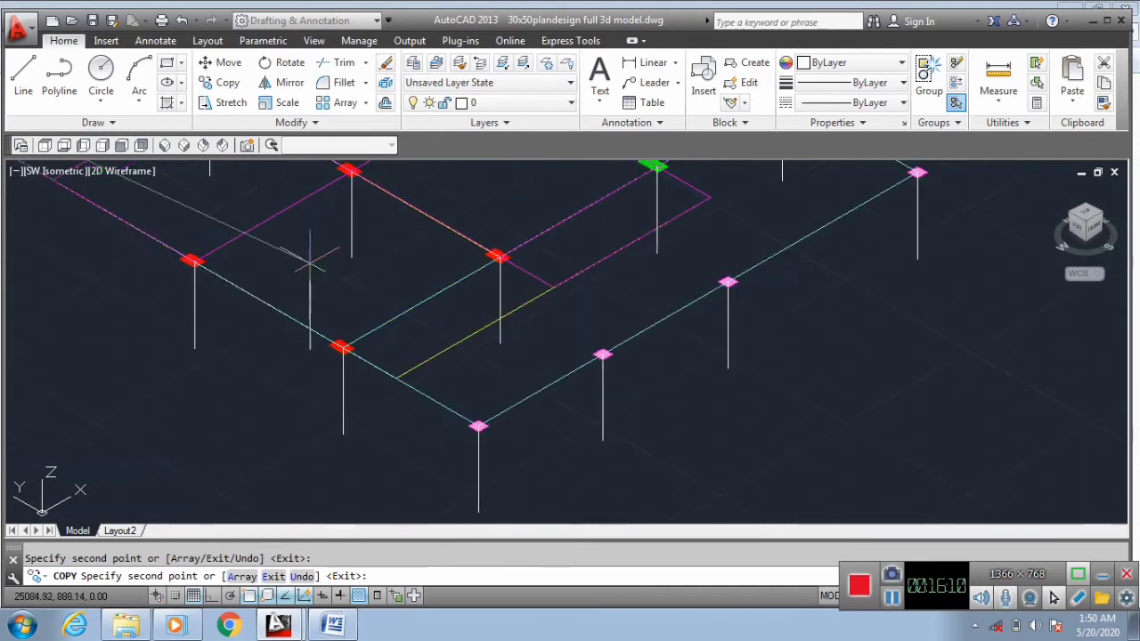
key(Escape)
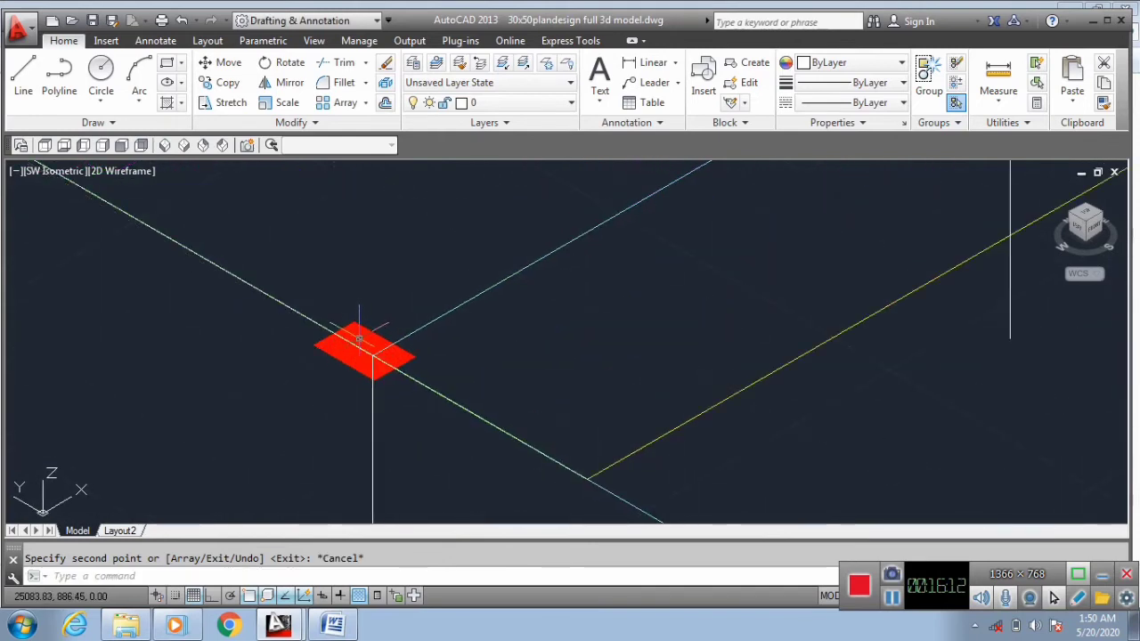
scroll(400, 351, down, 6)
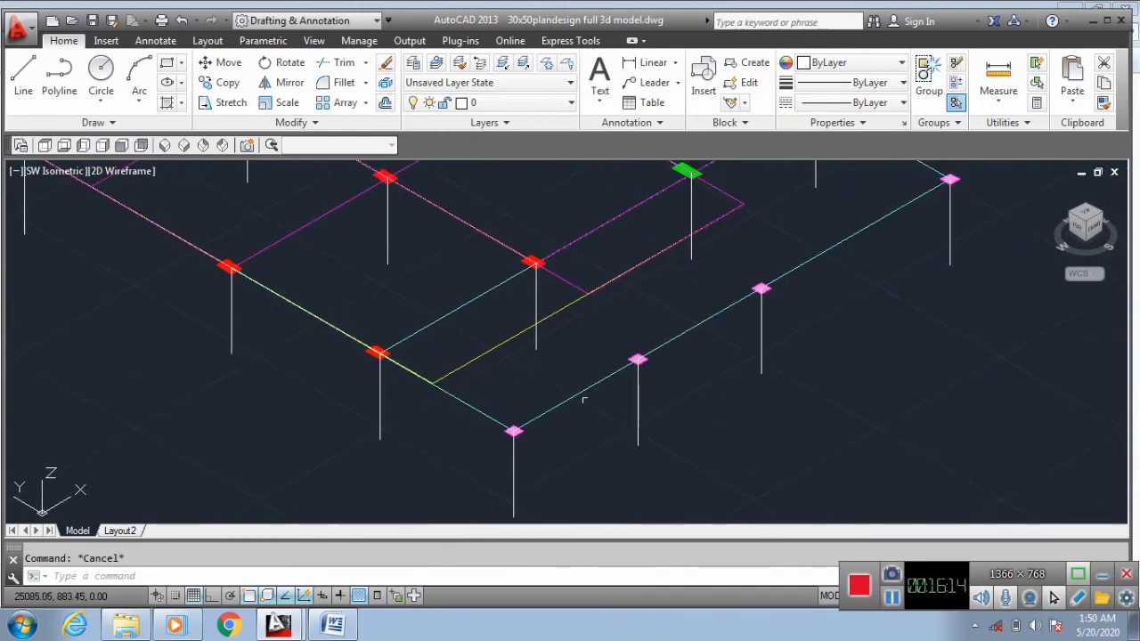
scroll(624, 330, up, 4)
scroll(710, 268, down, 4)
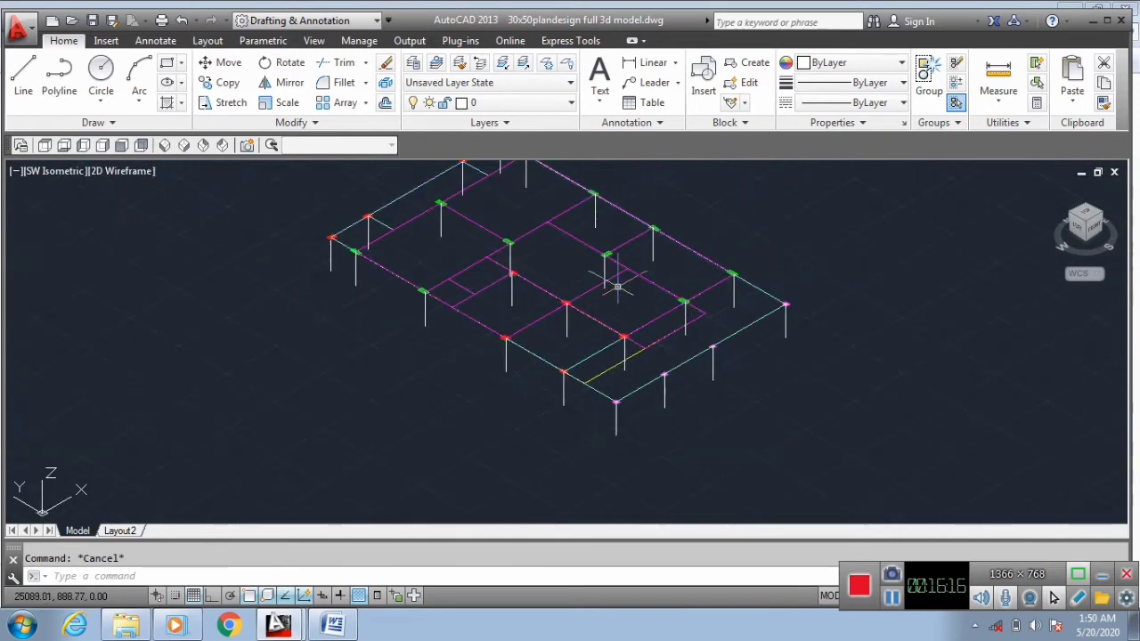
scroll(518, 407, down, 2)
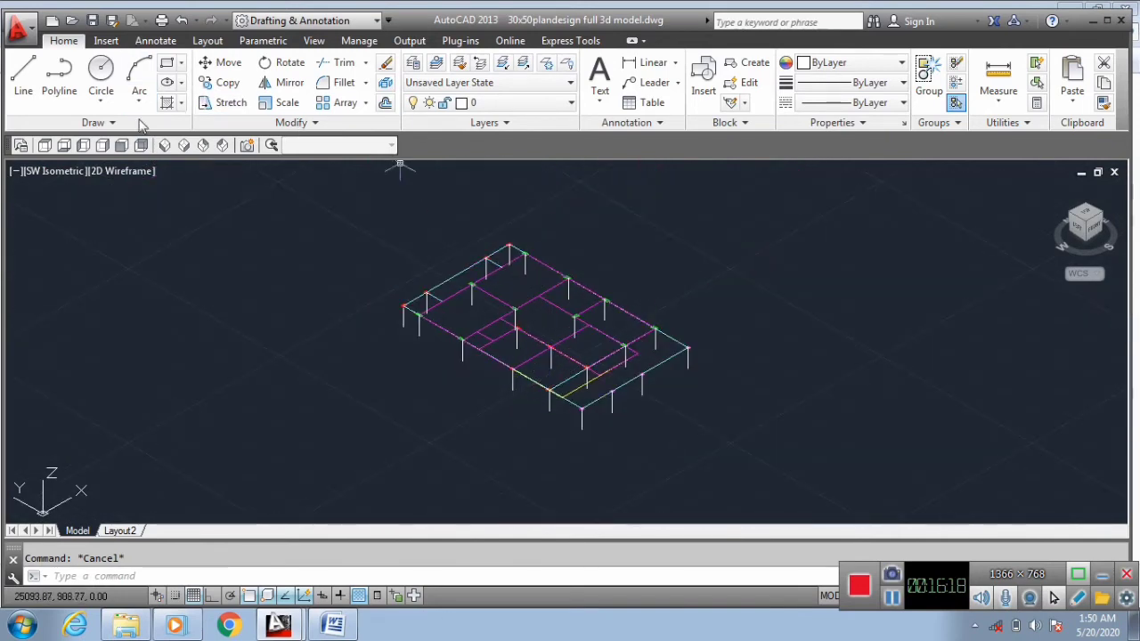
Switch to Top view and isolate the COLUMN layer using a green column hatch north of the plan's centre.
click(44, 145)
scroll(540, 254, down, 2)
scroll(552, 241, up, 8)
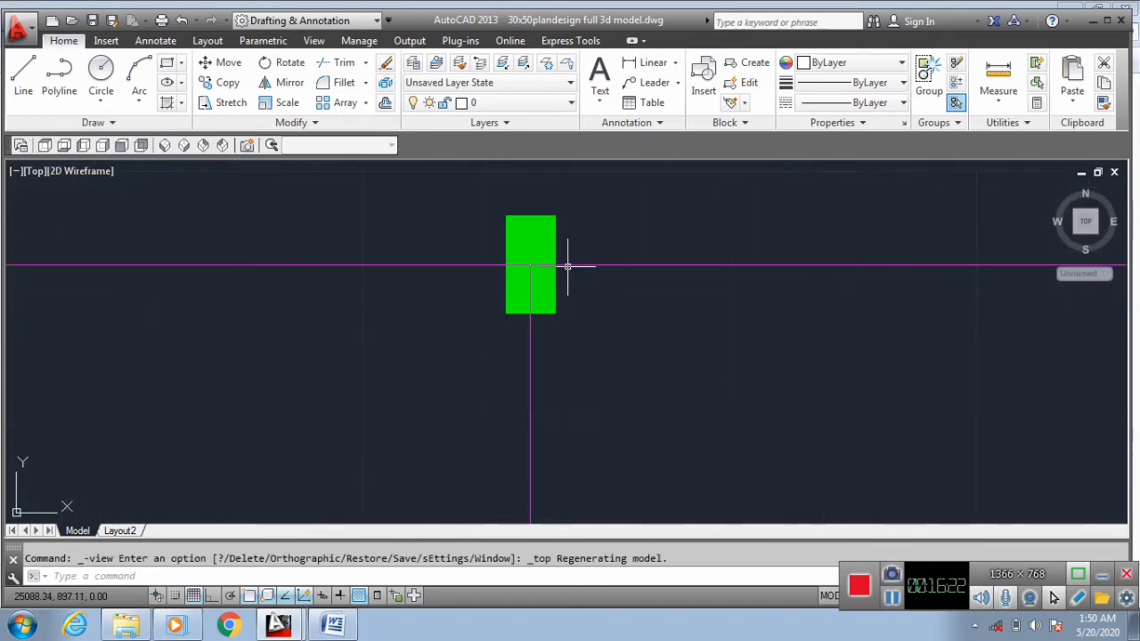
click(565, 242)
click(452, 198)
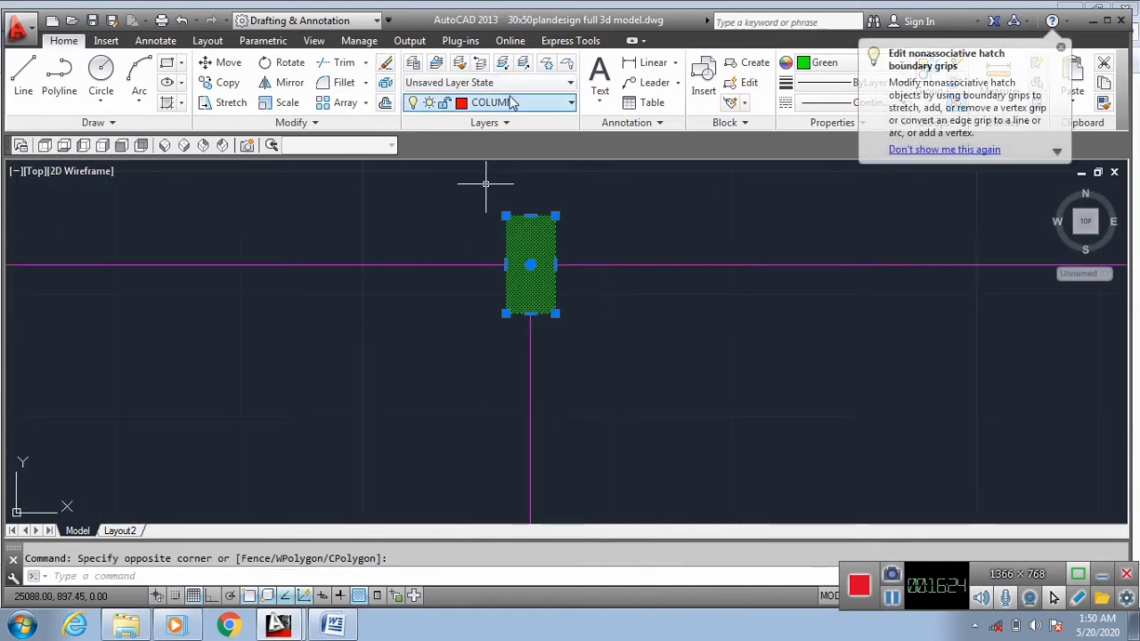
click(505, 64)
Delete all column hatches of the isolated COLUMN layer by selecting the whole plan.
scroll(470, 300, down, 12)
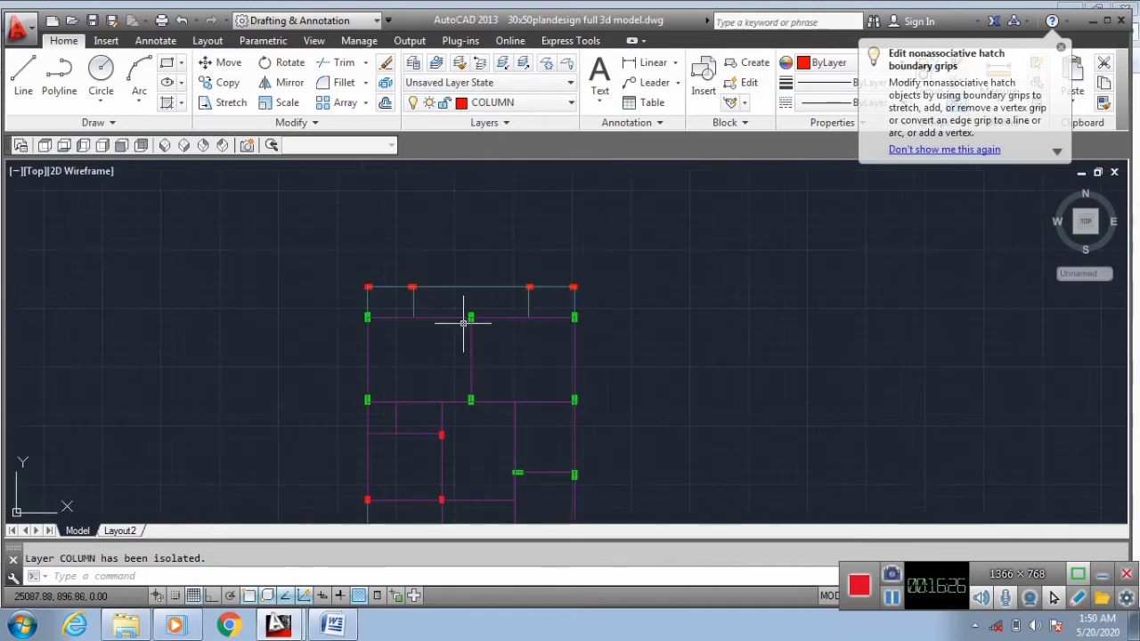
scroll(398, 295, up, 2)
click(398, 295)
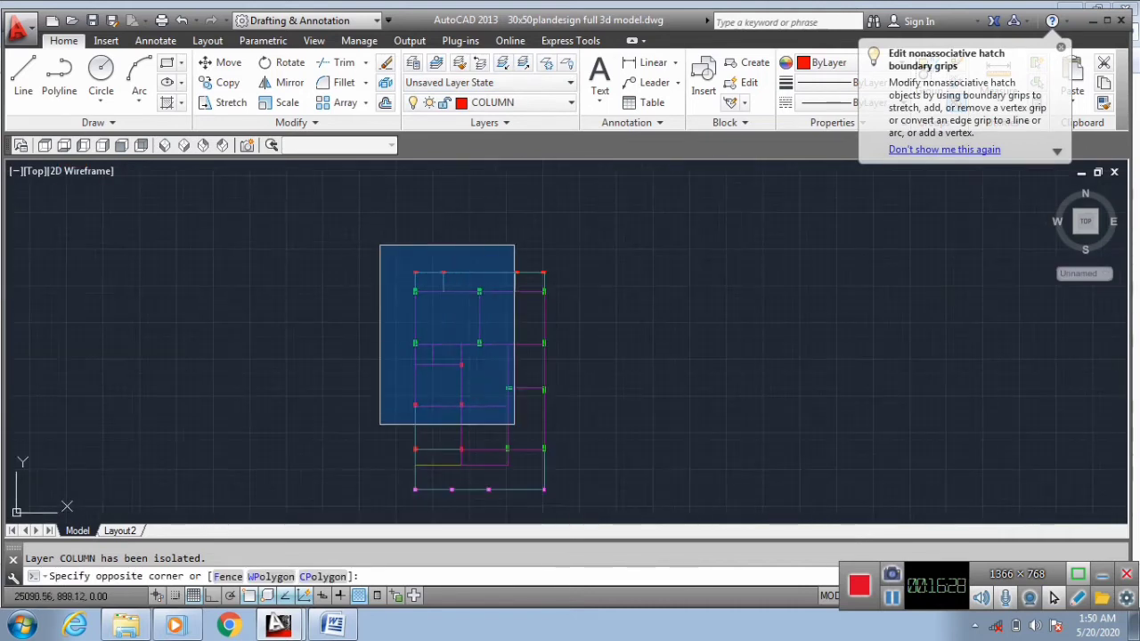
click(576, 503)
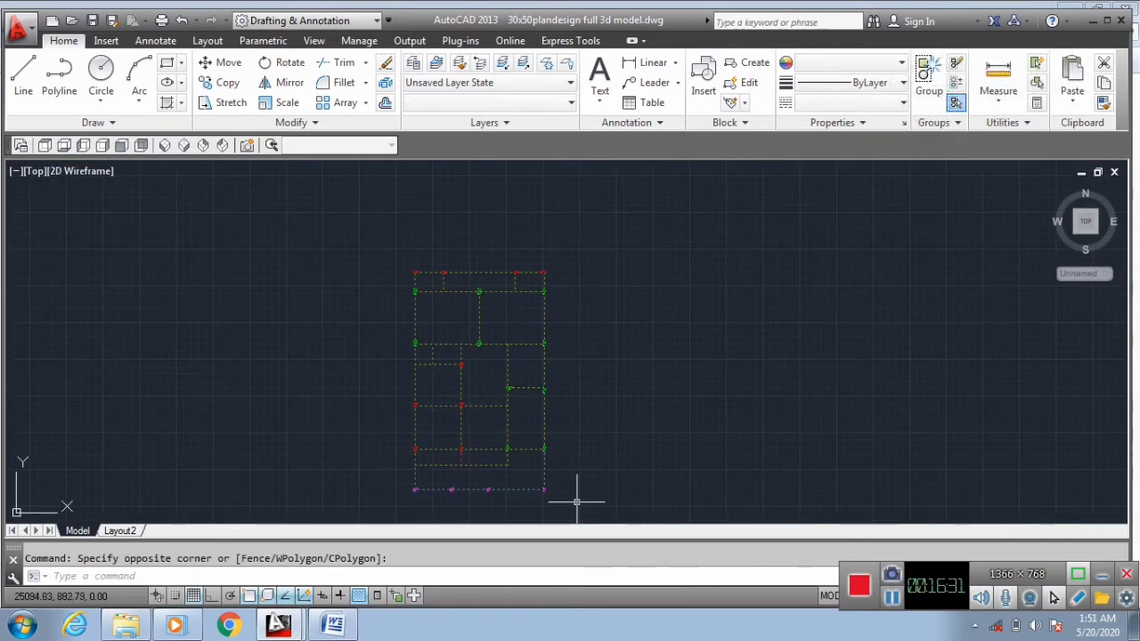
key(Delete)
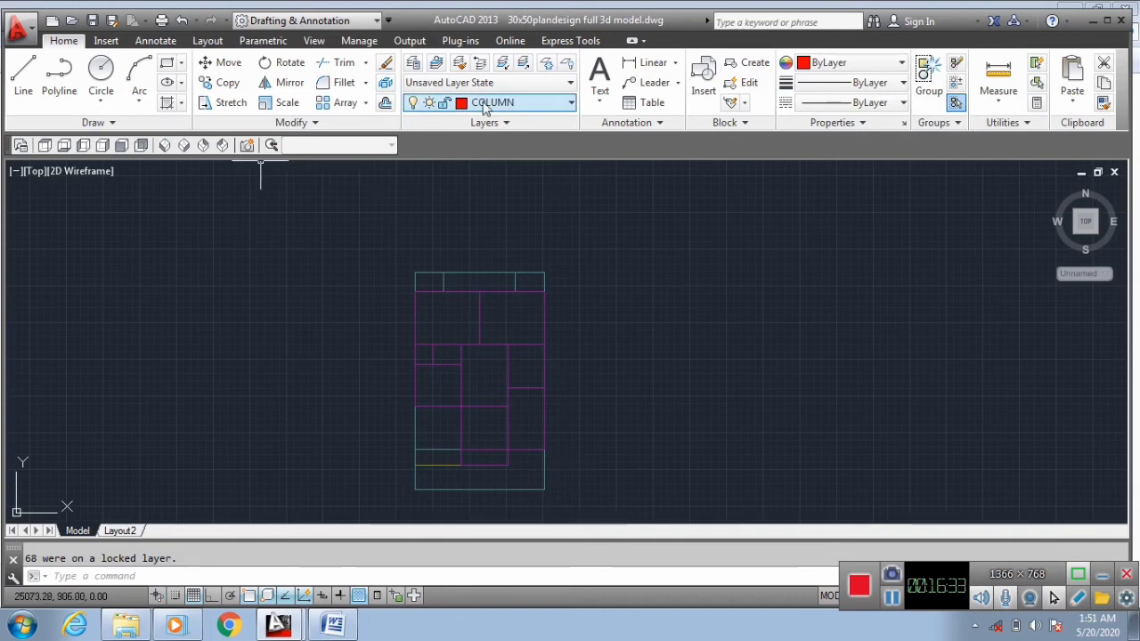
Unlock layers 0, 1 slab cen, 2 slab cen, Defpoints and pcen in SW Isometric view, and switch to Front view.
click(162, 146)
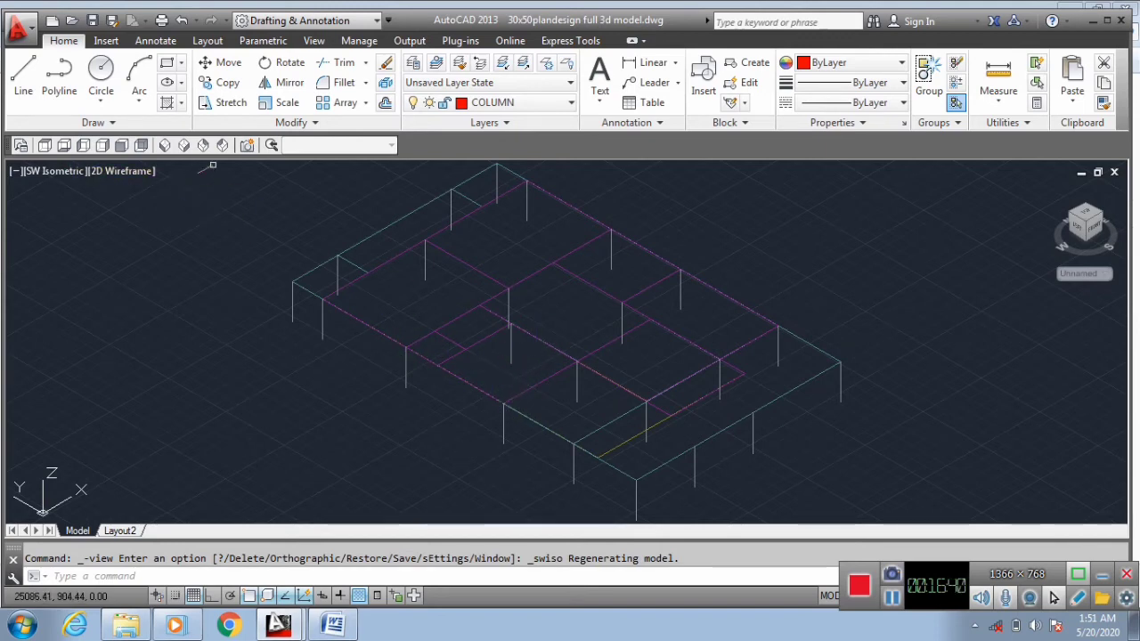
click(503, 104)
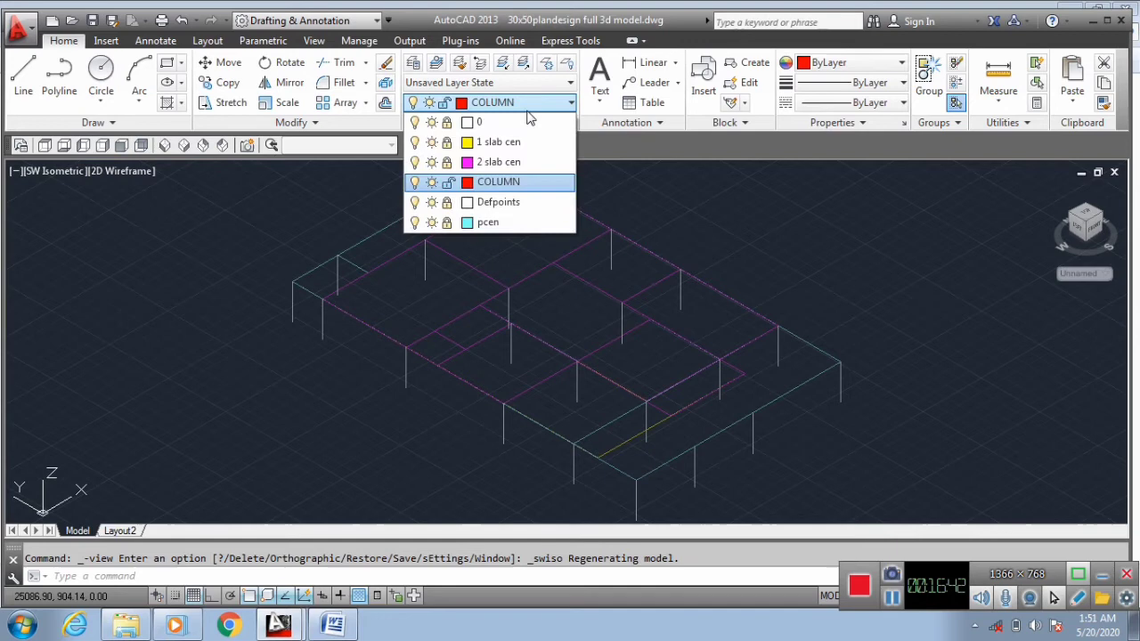
click(447, 141)
click(447, 122)
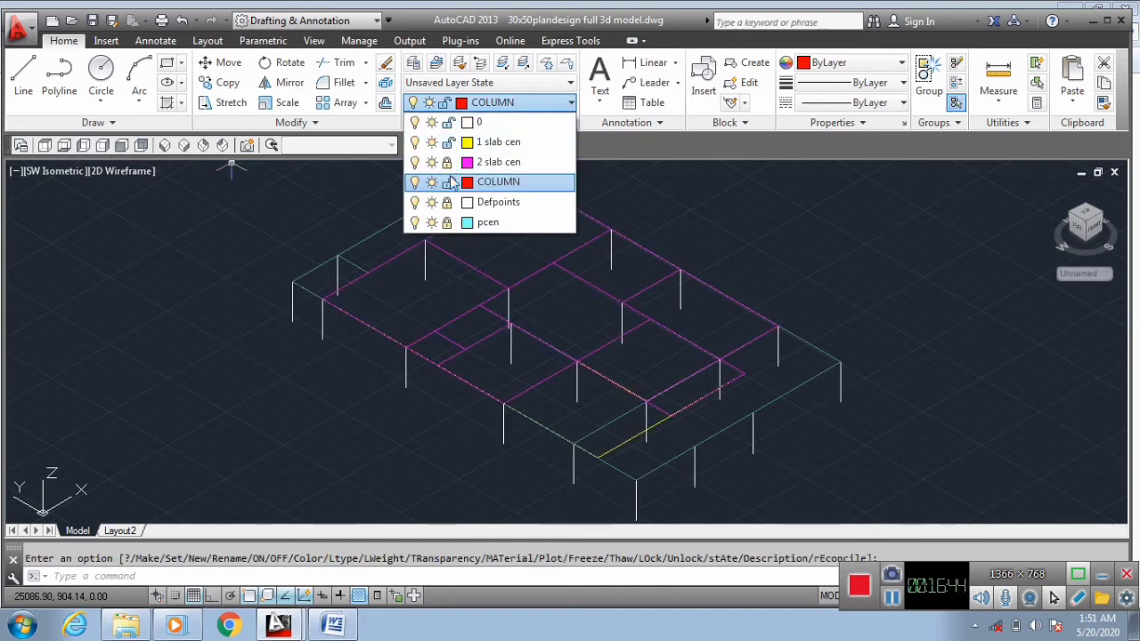
click(447, 182)
click(446, 202)
click(447, 222)
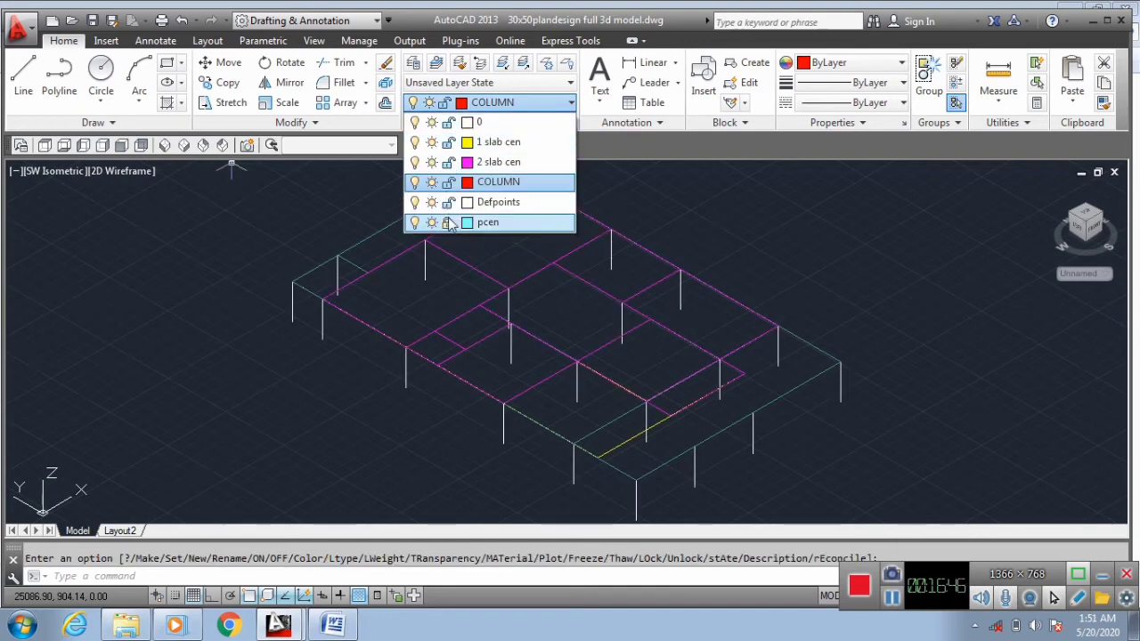
click(751, 224)
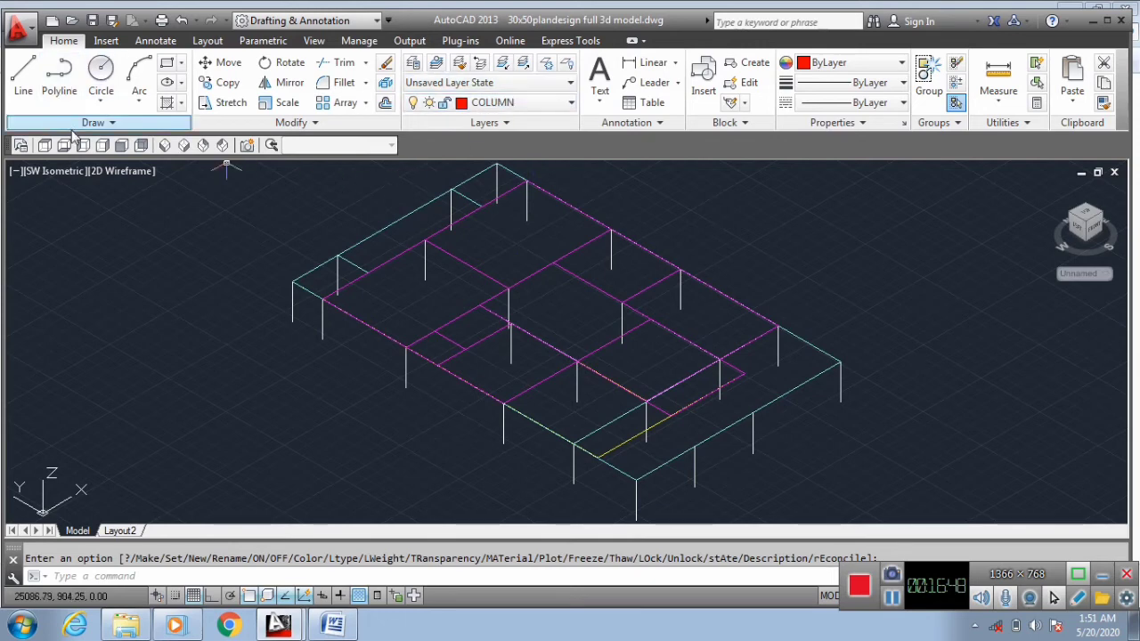
click(121, 145)
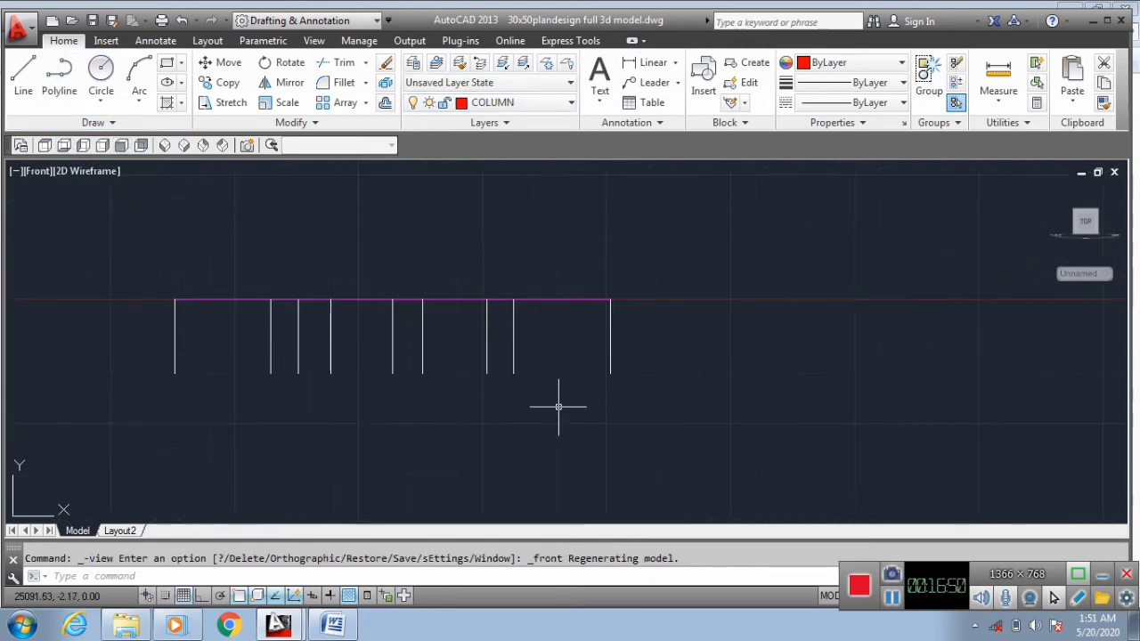
click(700, 422)
click(112, 303)
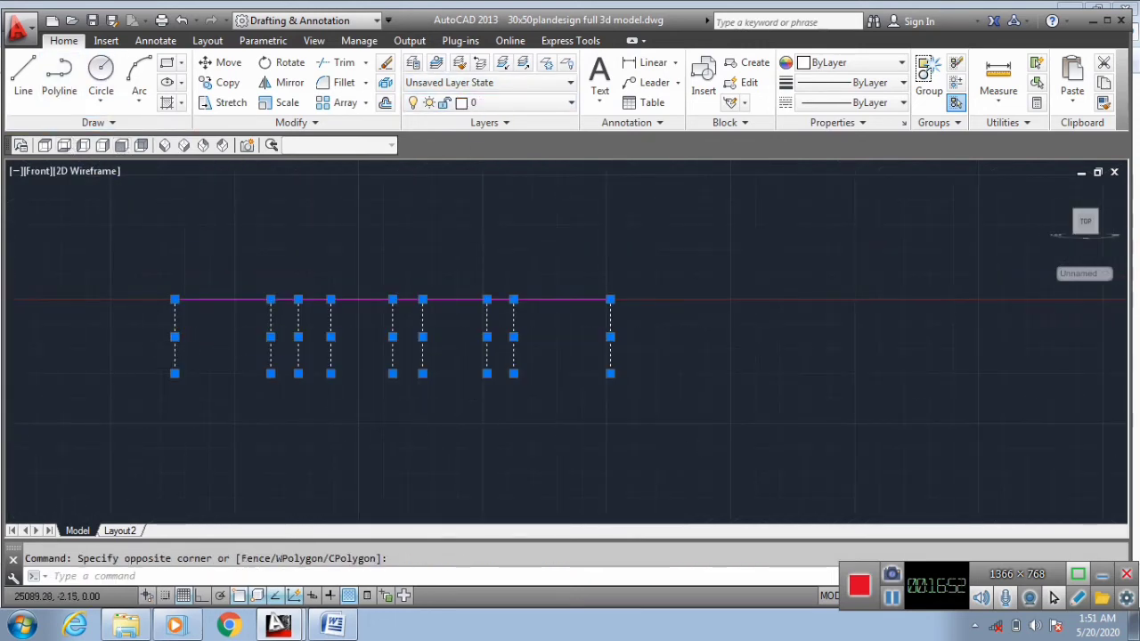
click(685, 415)
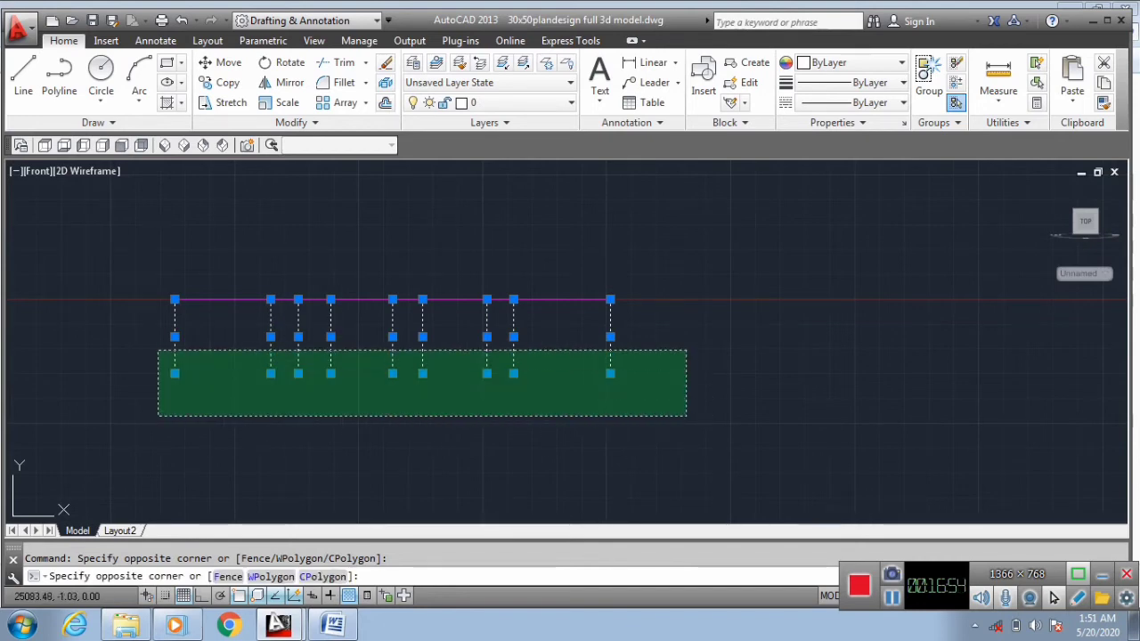
click(145, 332)
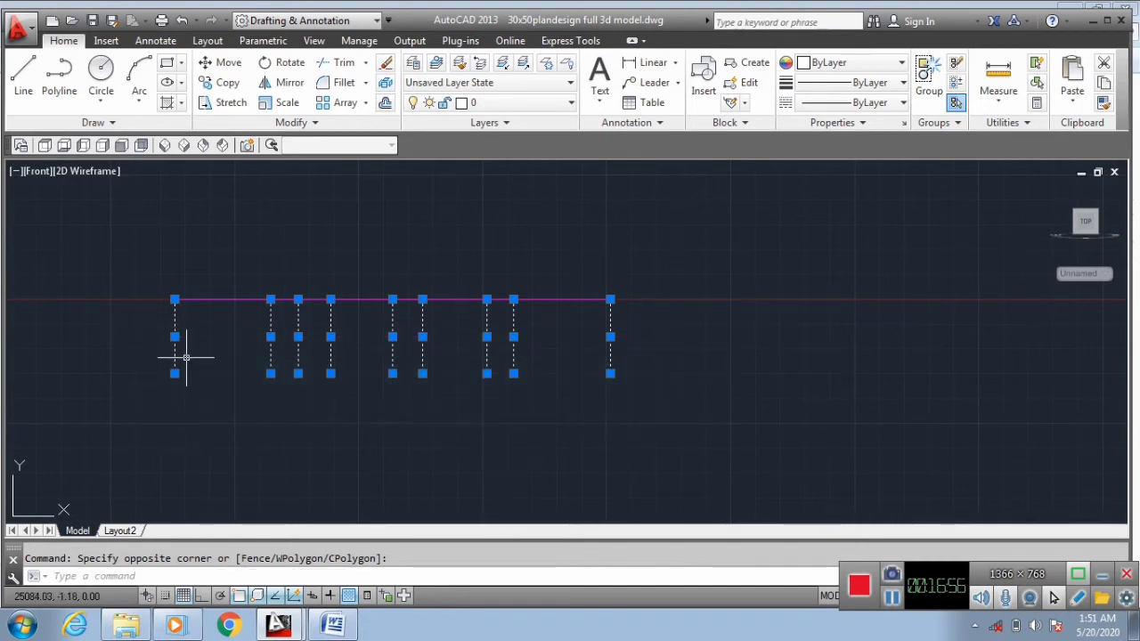
key(Escape)
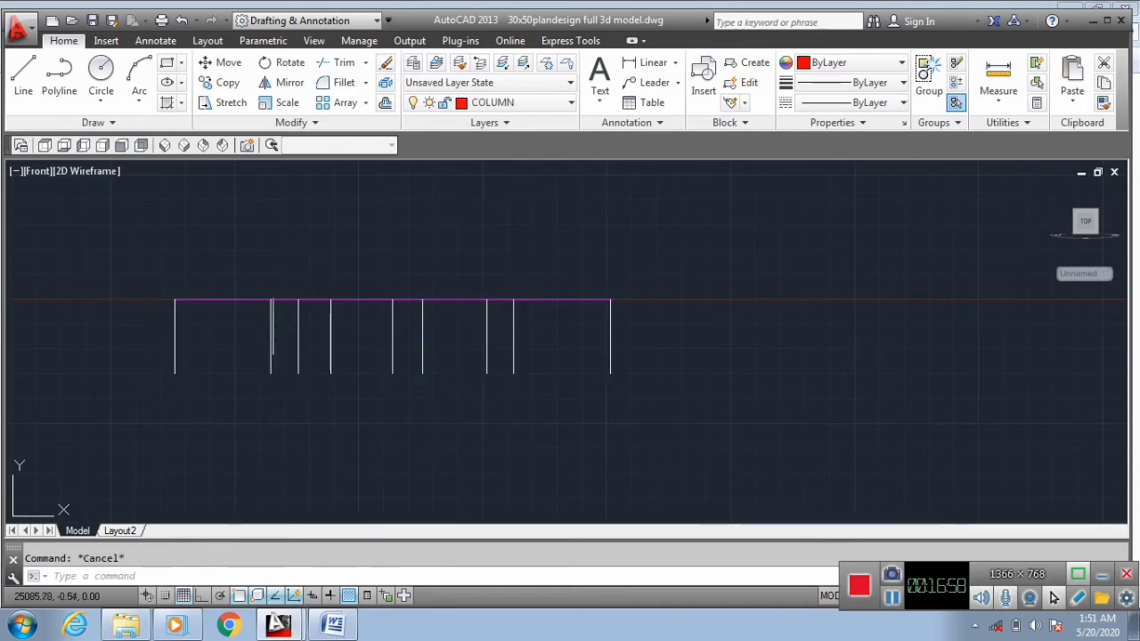
Turn off layers pcen, Defpoints, COLUMN and 2 slab cen, including the current layer, keeping 0 and 1 slab cen on.
click(474, 102)
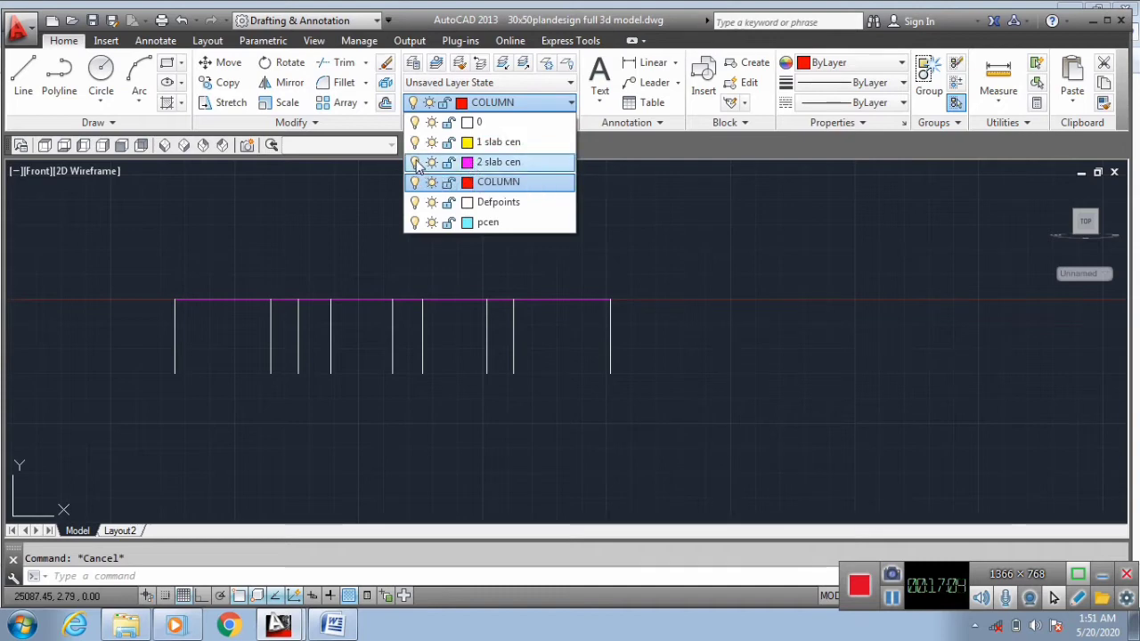
click(413, 222)
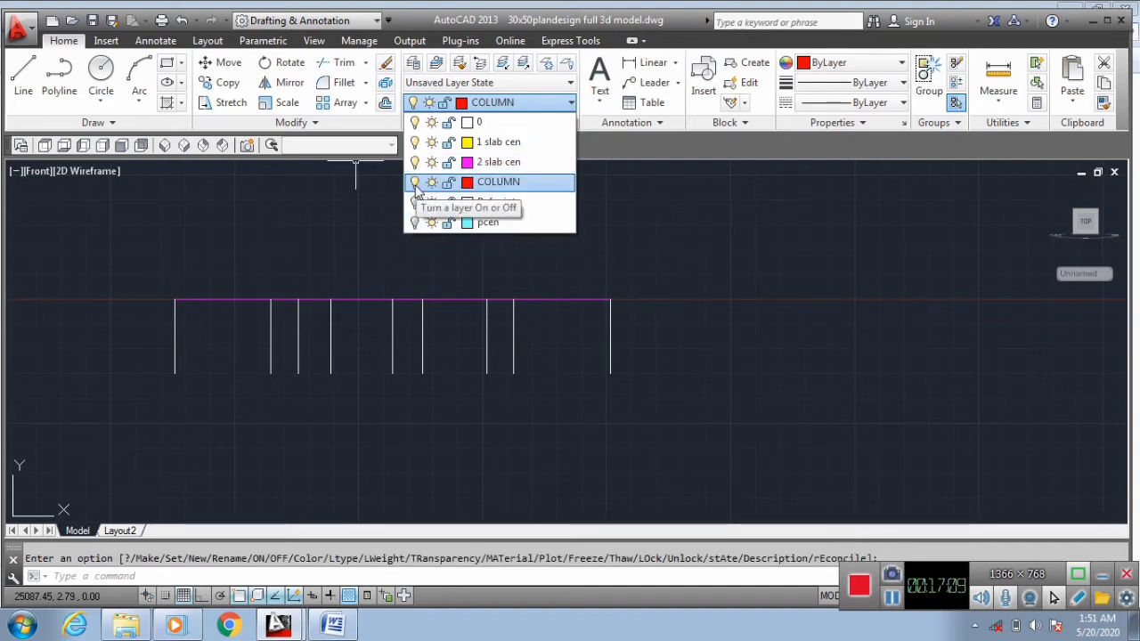
click(413, 181)
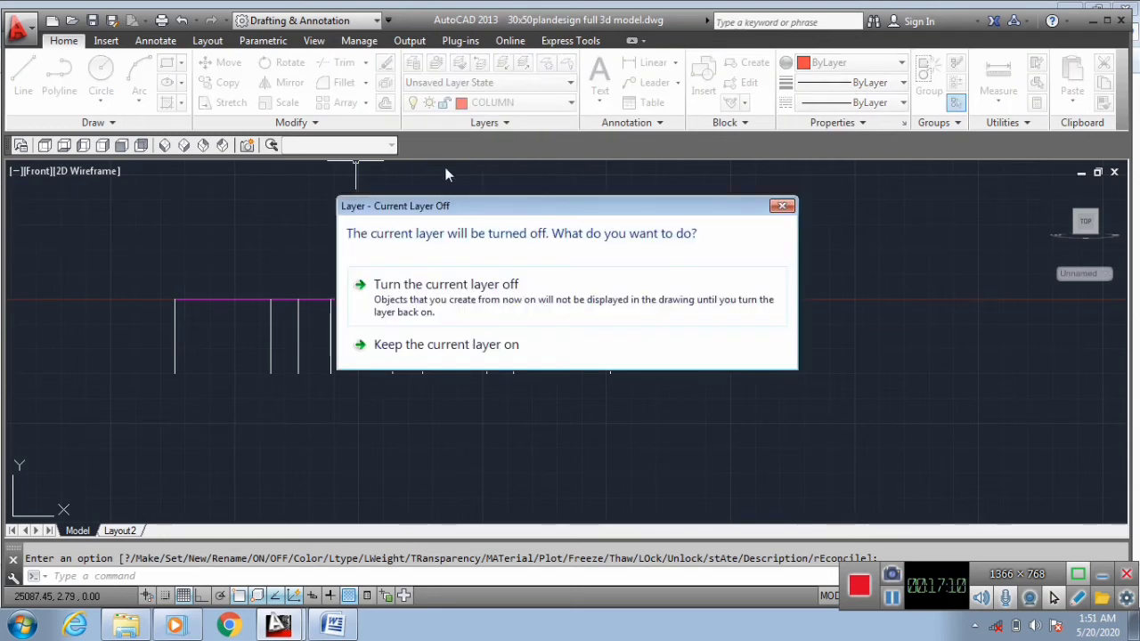
click(472, 285)
click(487, 105)
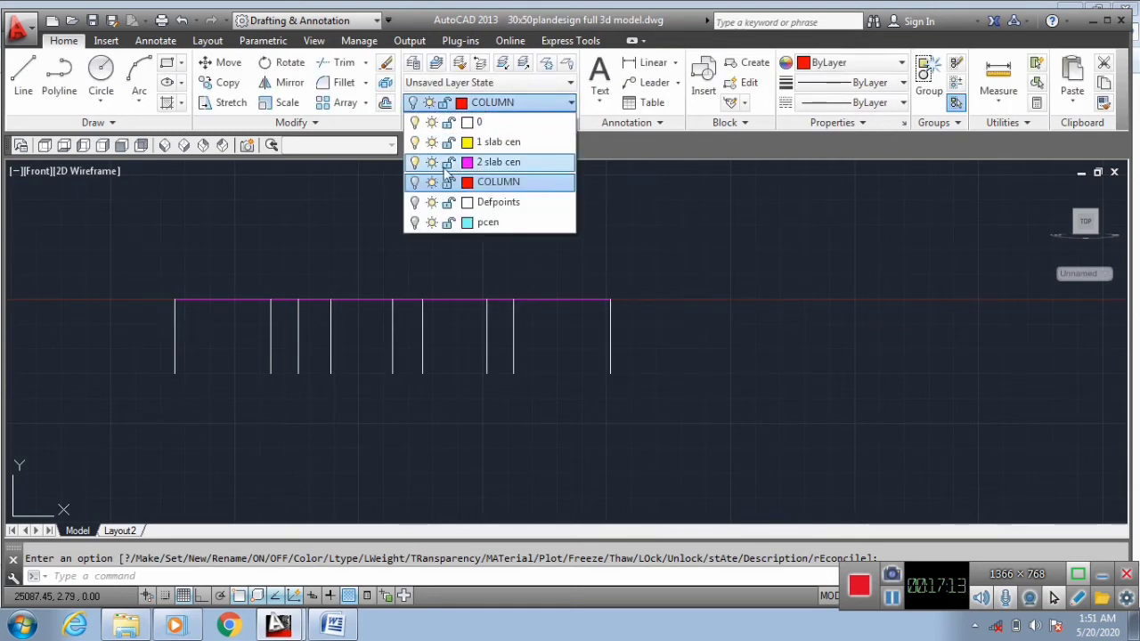
click(414, 162)
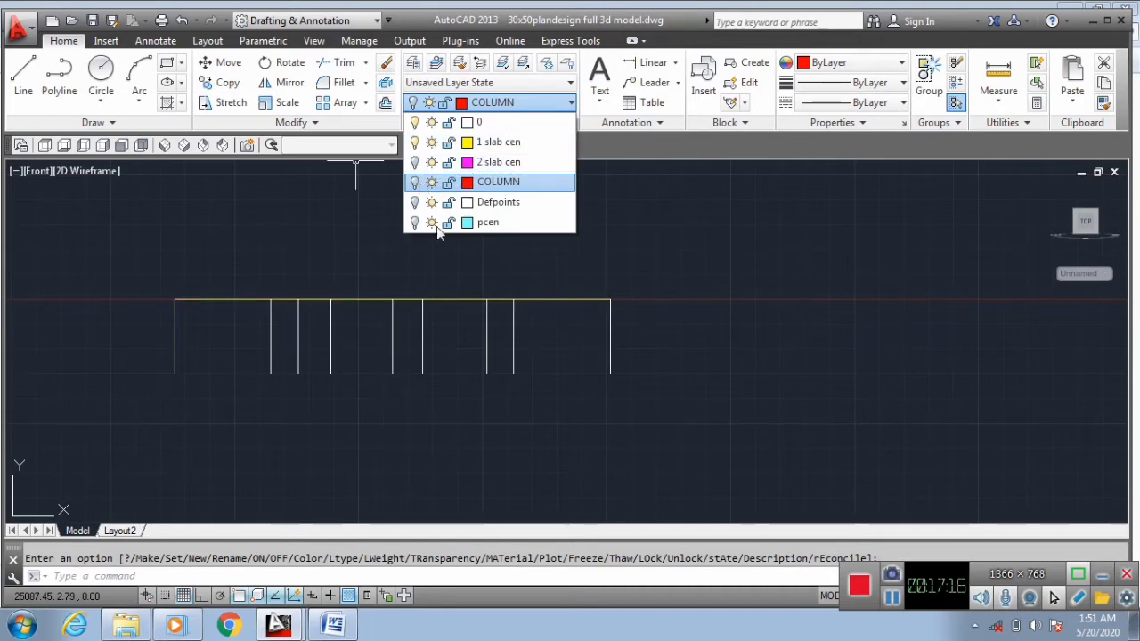
Move all yellow 1 slab cen lines straight up by 3.3 units in Front view with Ortho on.
click(108, 261)
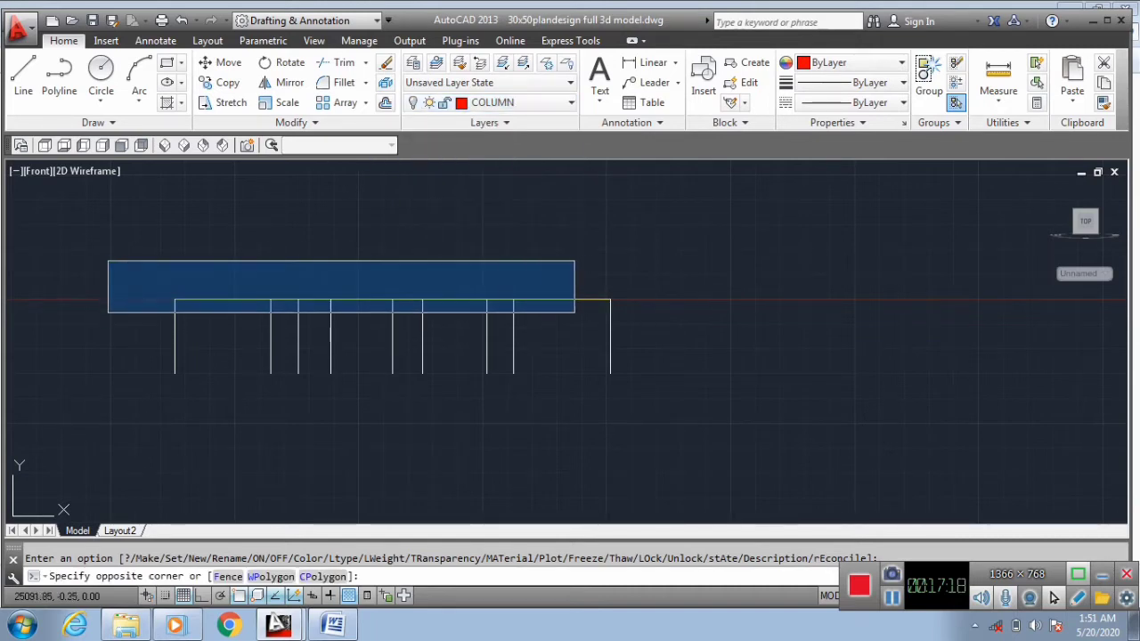
click(656, 311)
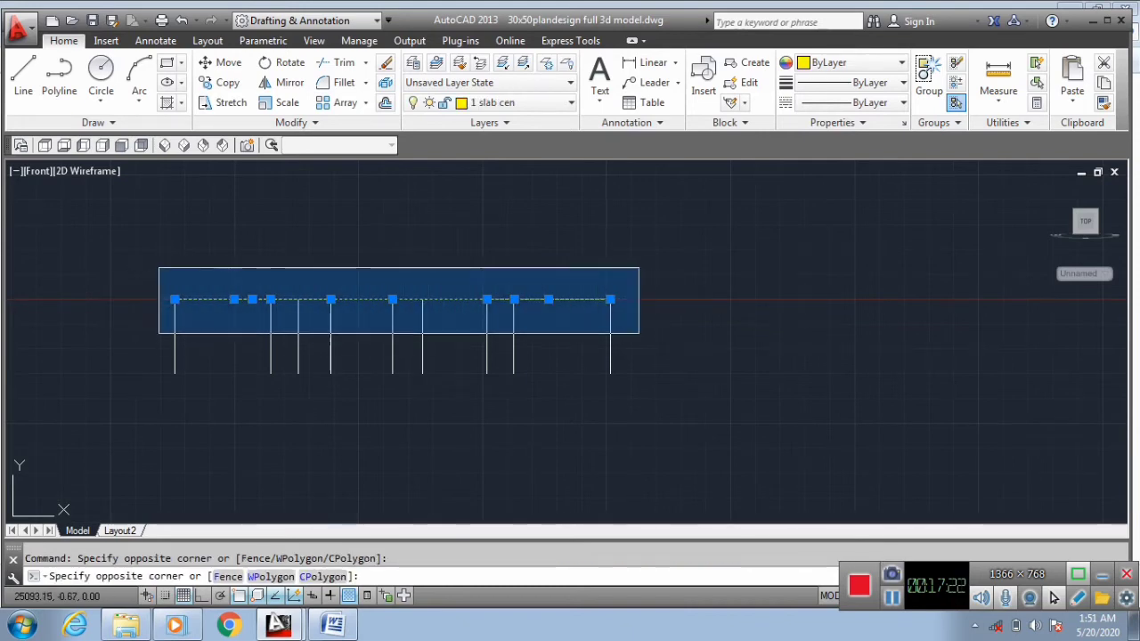
click(646, 326)
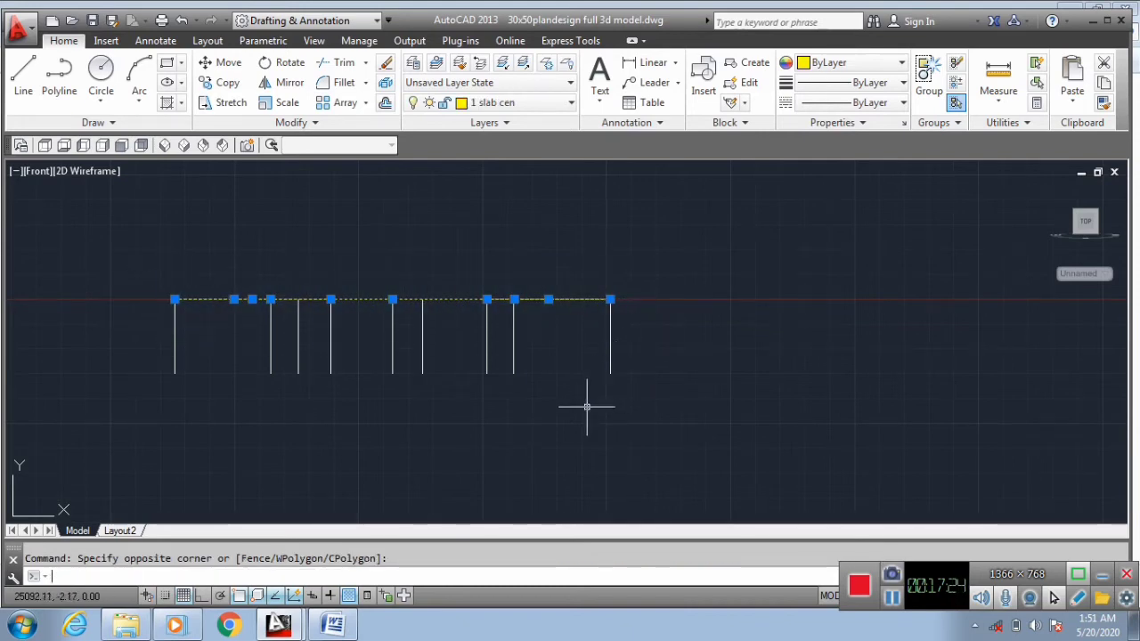
text(m)
key(Return)
click(735, 442)
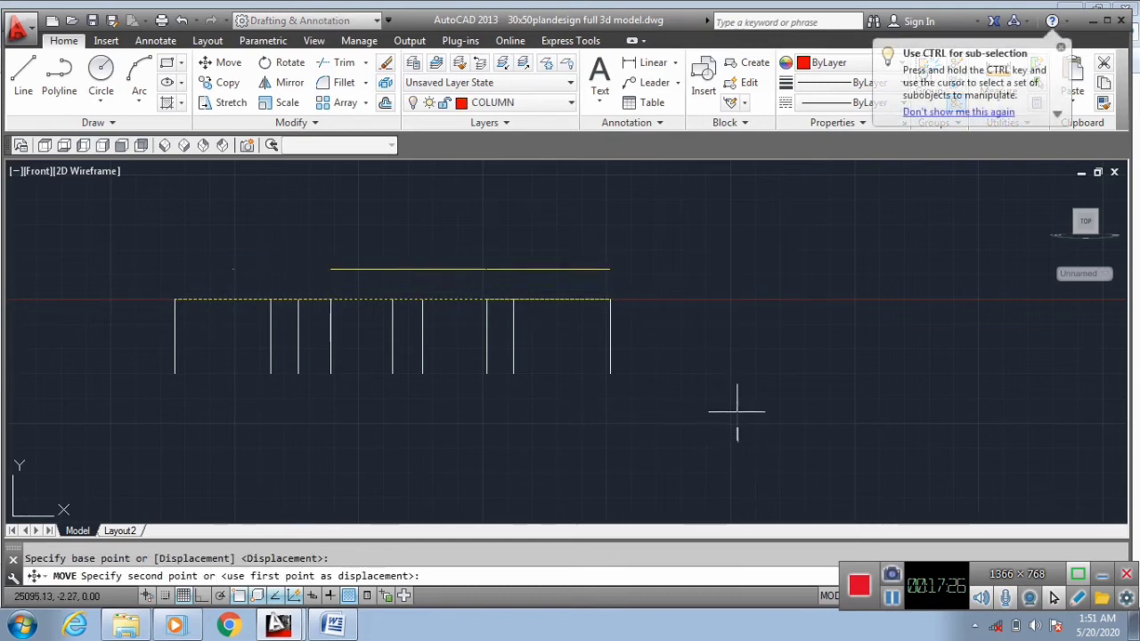
click(202, 596)
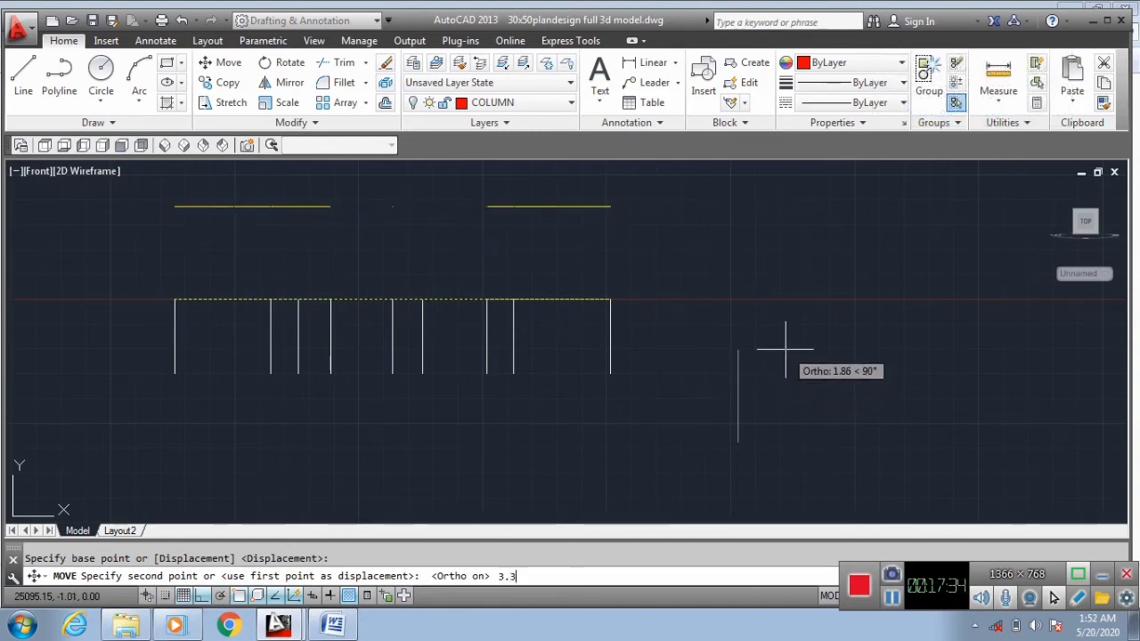
key(Return)
mouse_move(437, 382)
middle_down()
mouse_move(441, 396)
mouse_move(528, 411)
middle_up()
Turn layer 2 slab cen back on with room above the raised yellow slab lines in view.
right_click(807, 250)
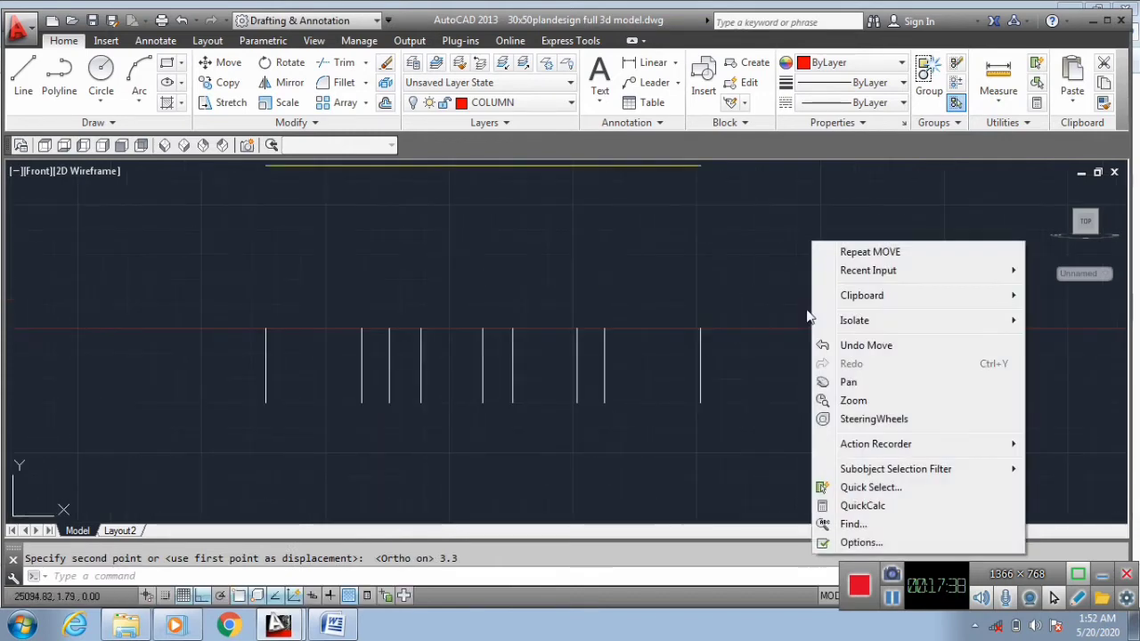
click(846, 399)
right_click(858, 243)
click(915, 376)
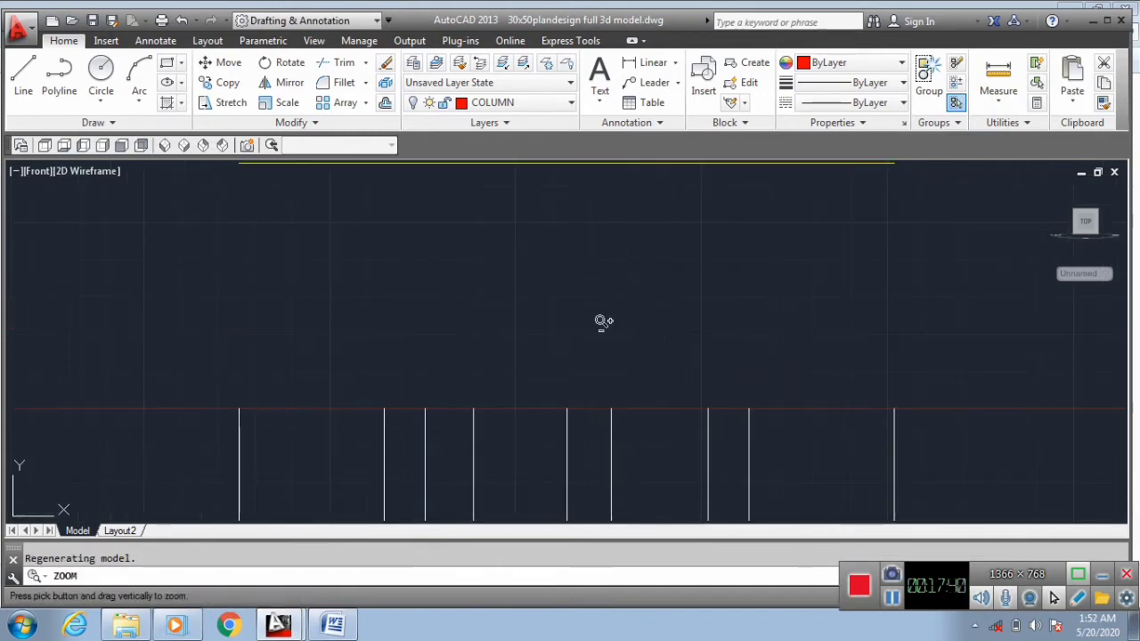
scroll(525, 297, down, 5)
middle_drag(586, 232, 494, 284)
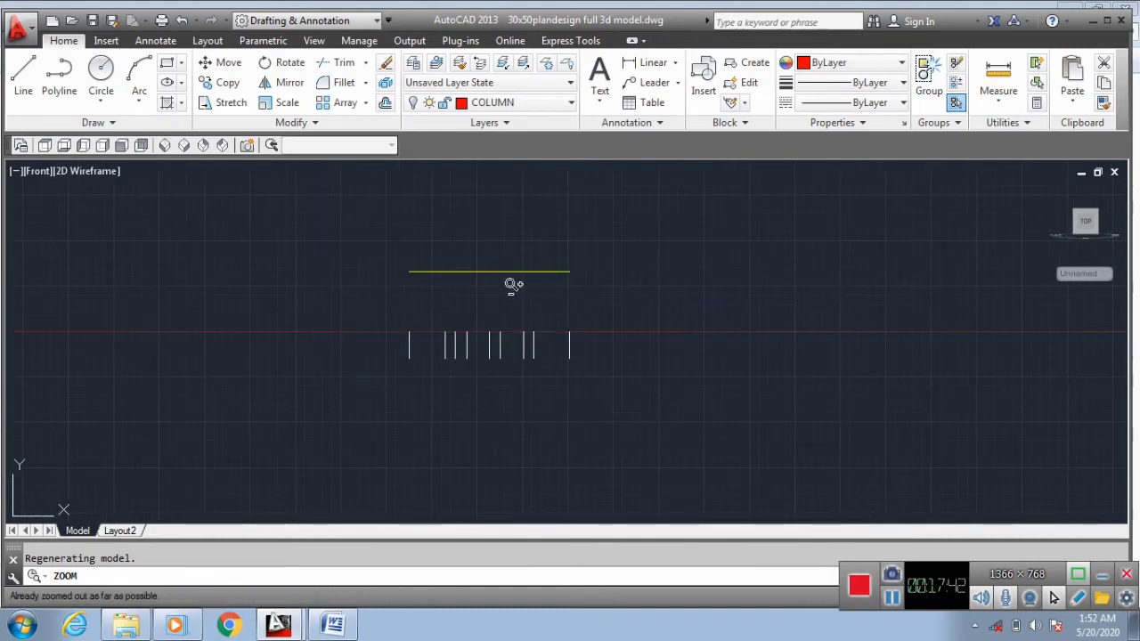
key(Escape)
click(516, 103)
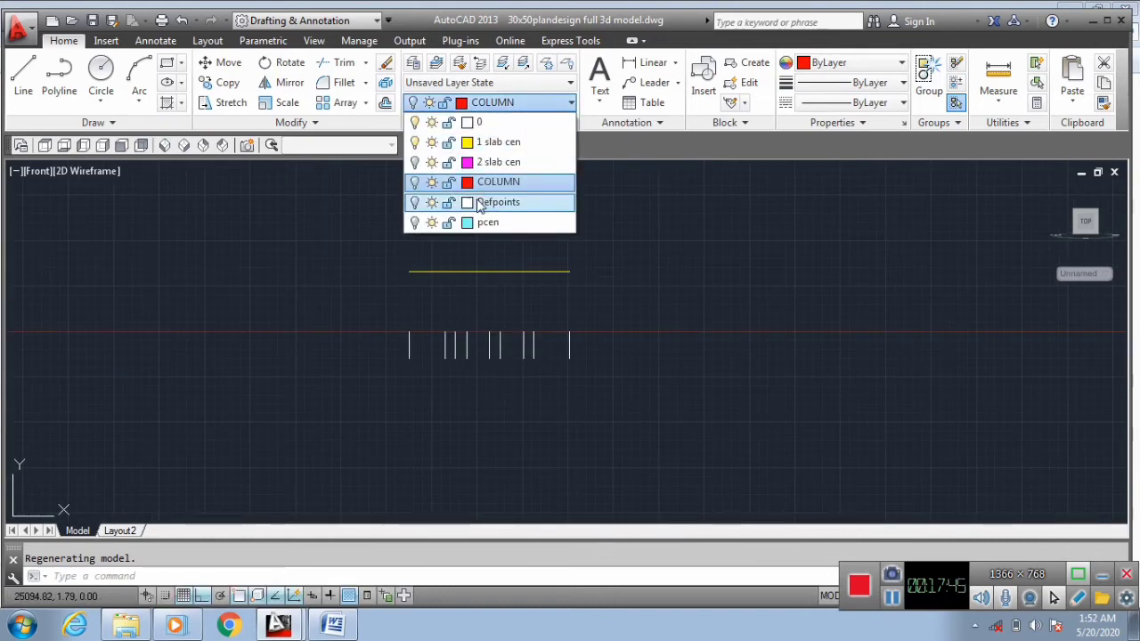
click(431, 161)
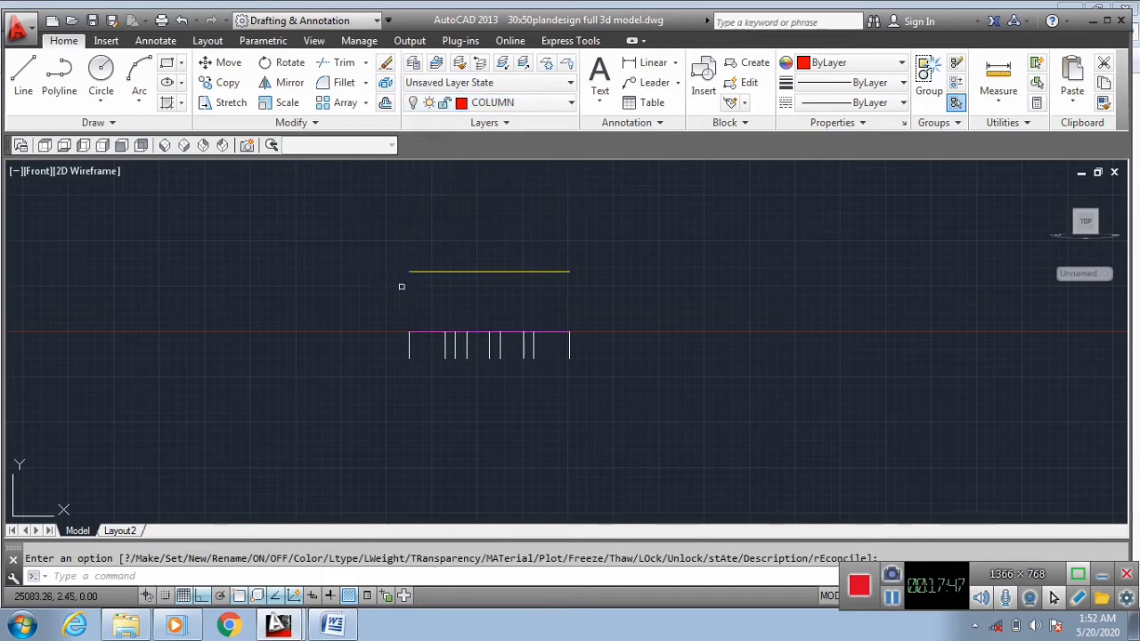
Move all magenta 2 slab cen lines straight up by 6.6 units.
click(383, 305)
click(643, 342)
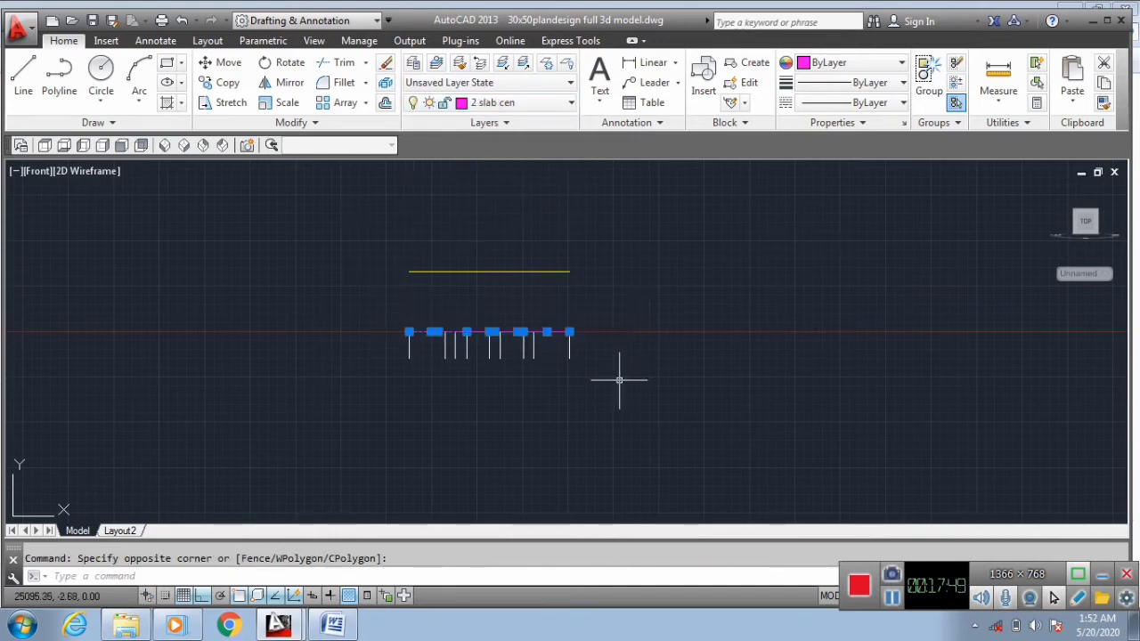
click(357, 298)
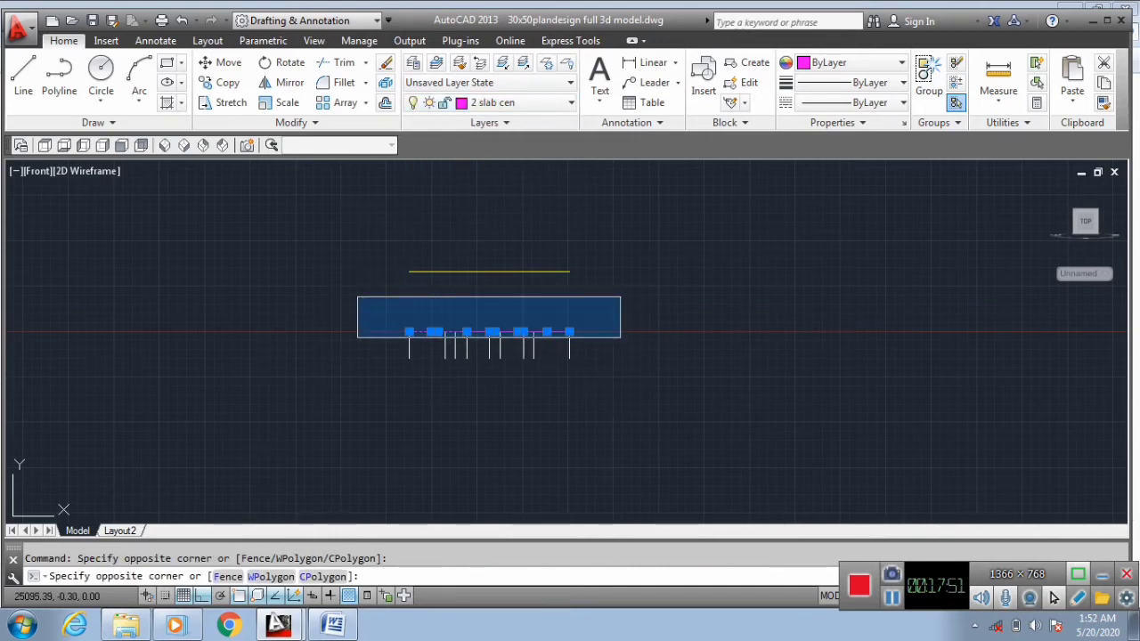
click(620, 339)
text(c)
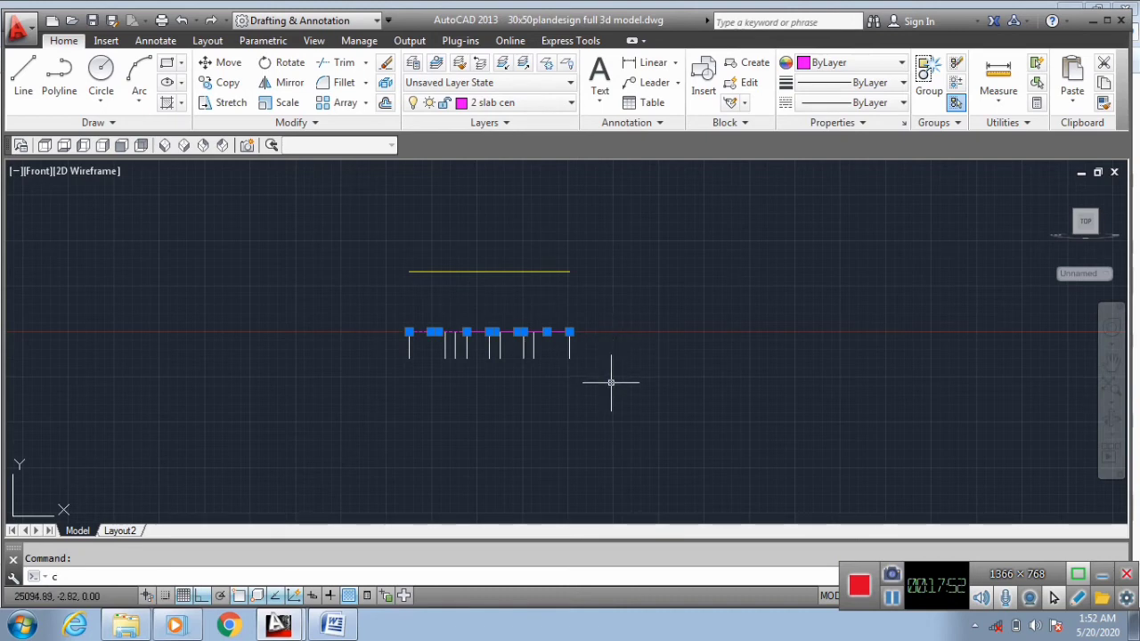
key(Return)
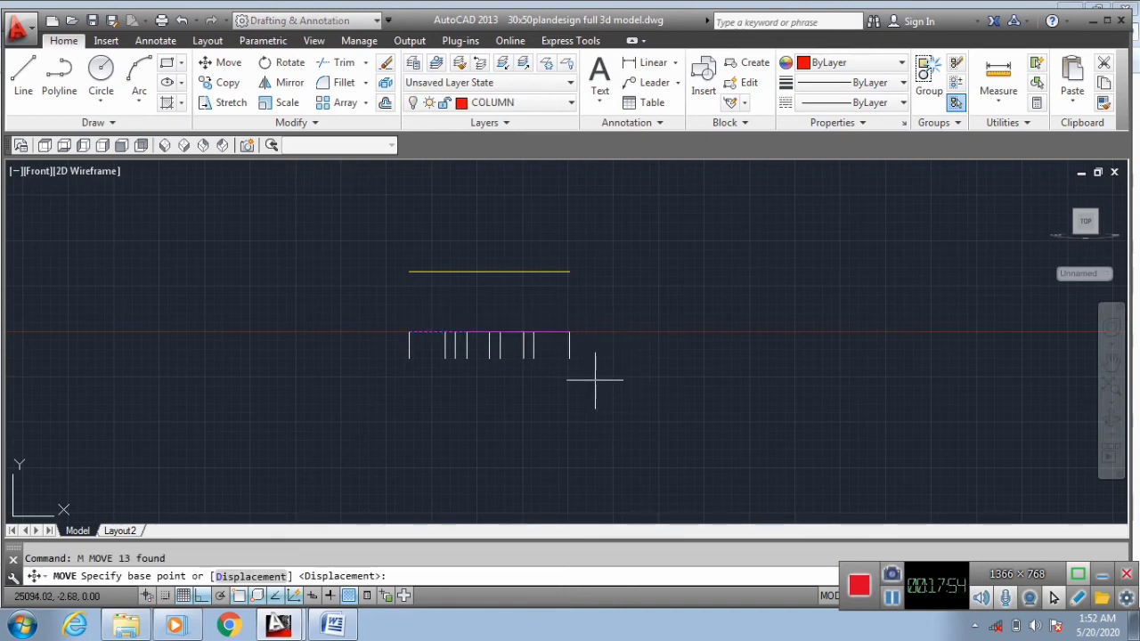
click(657, 421)
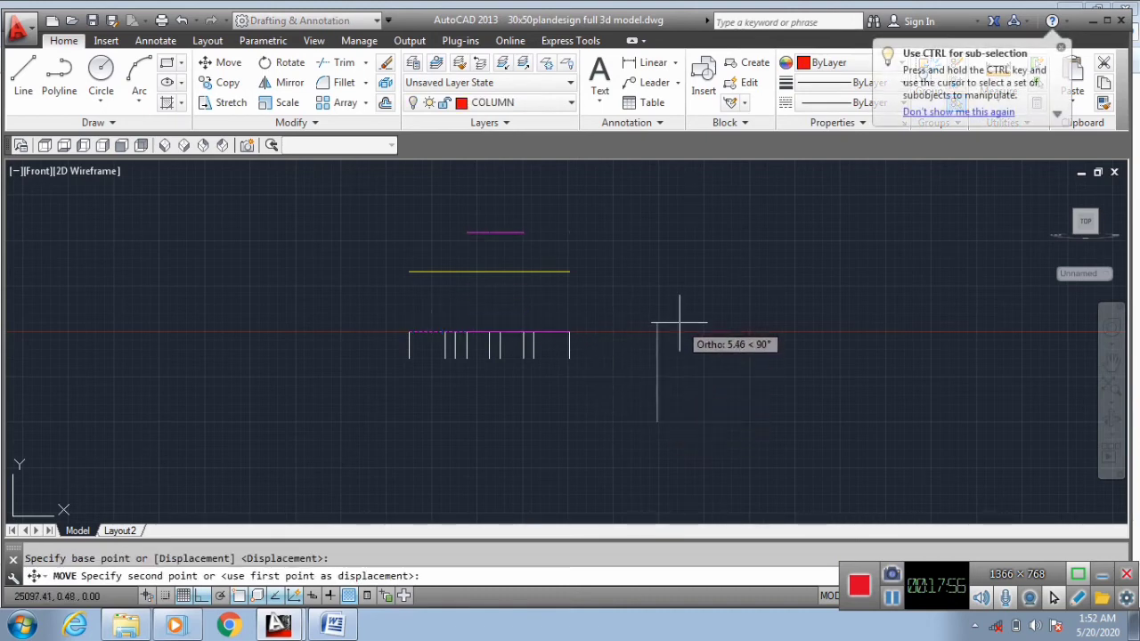
key(Return)
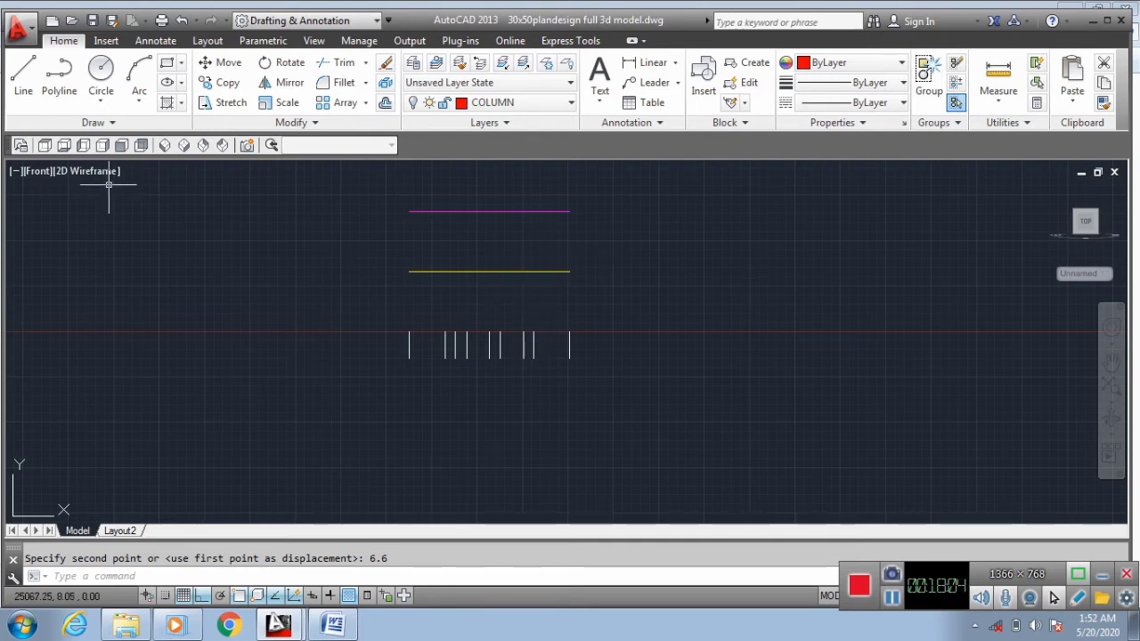
Check the raised slab lines in SW Isometric view, then turn on layer pcen in Front view.
click(164, 146)
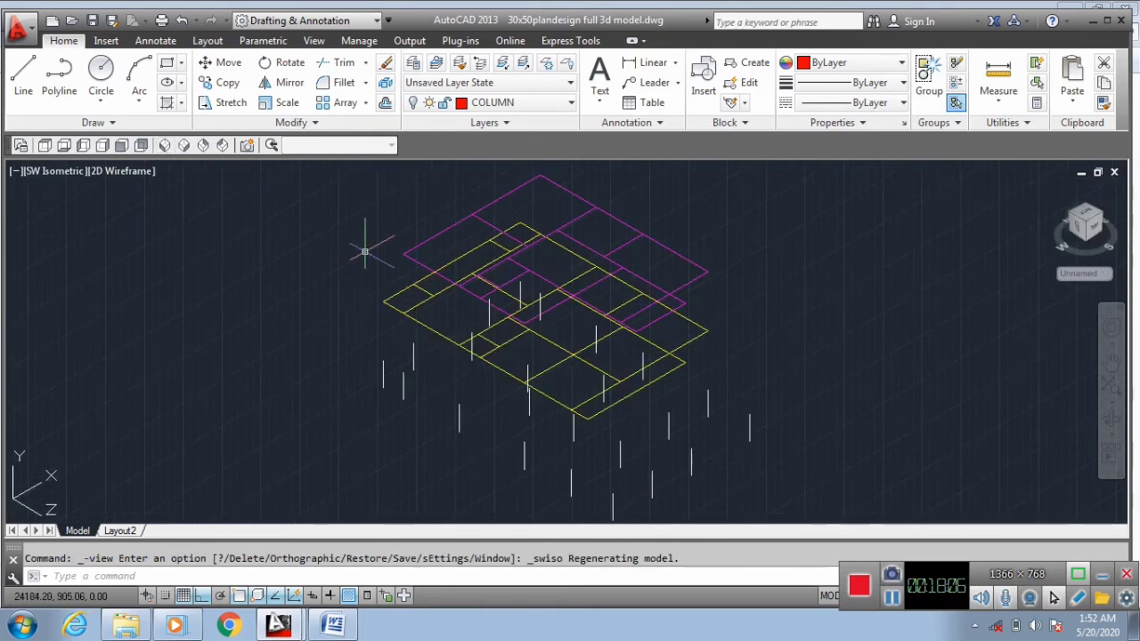
click(120, 147)
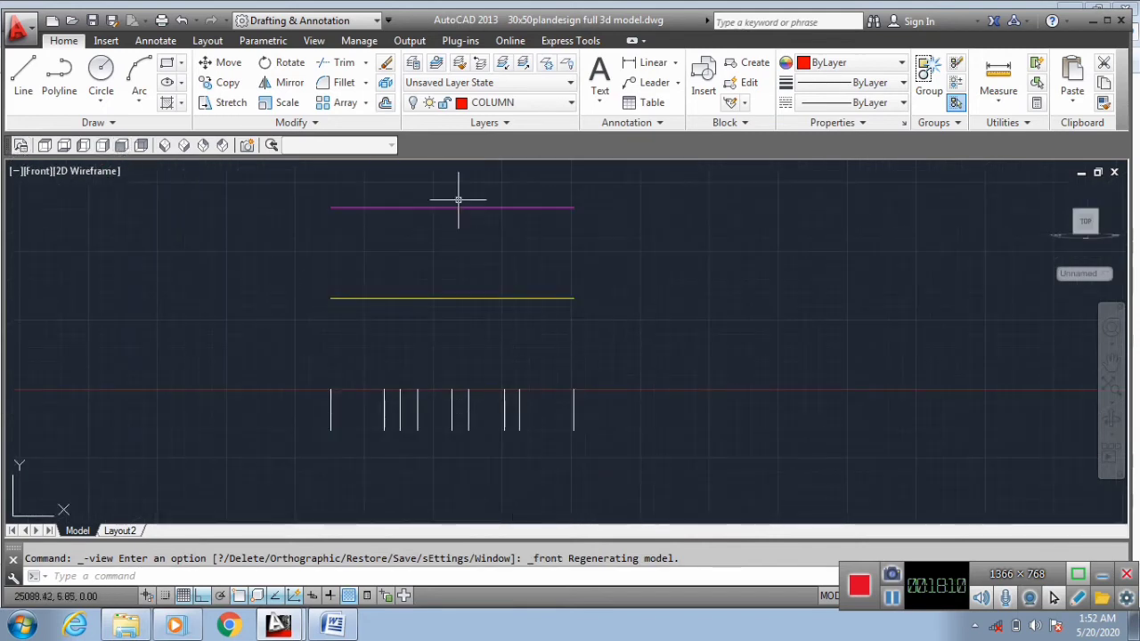
click(512, 102)
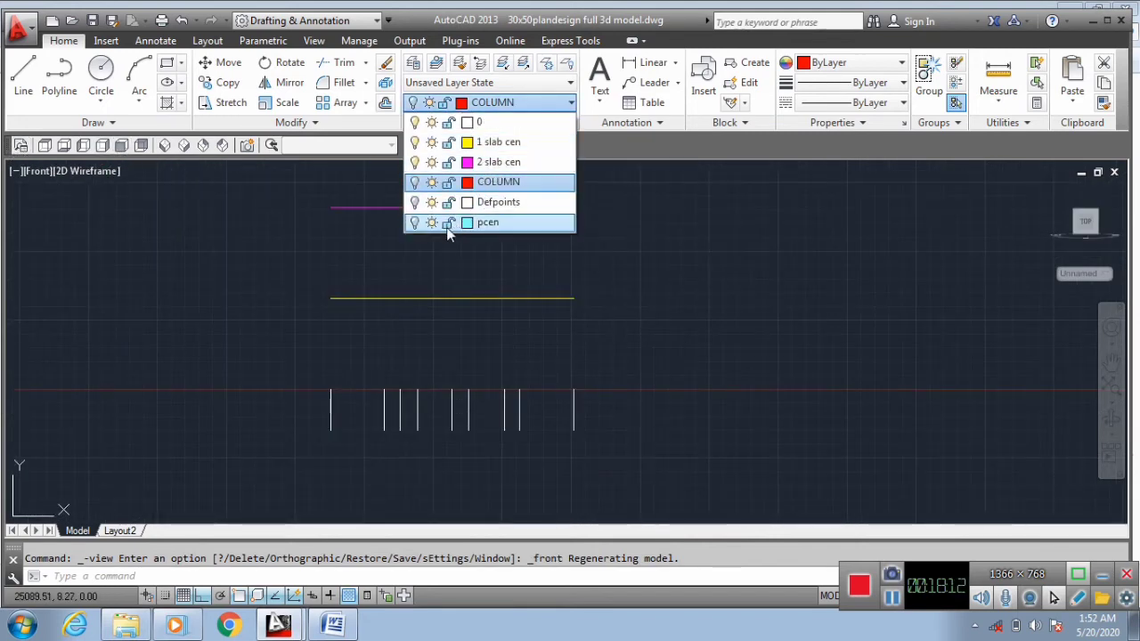
click(414, 221)
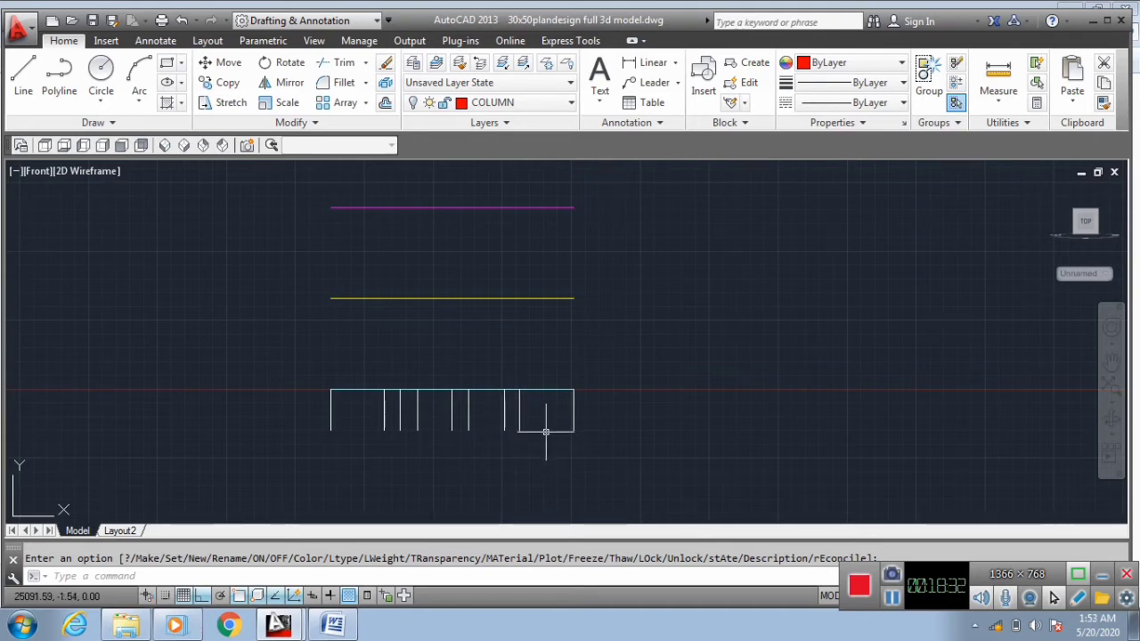
Copy all vertical column lines straight up by 1.5 units so the copies stand on the pcen line level.
click(623, 452)
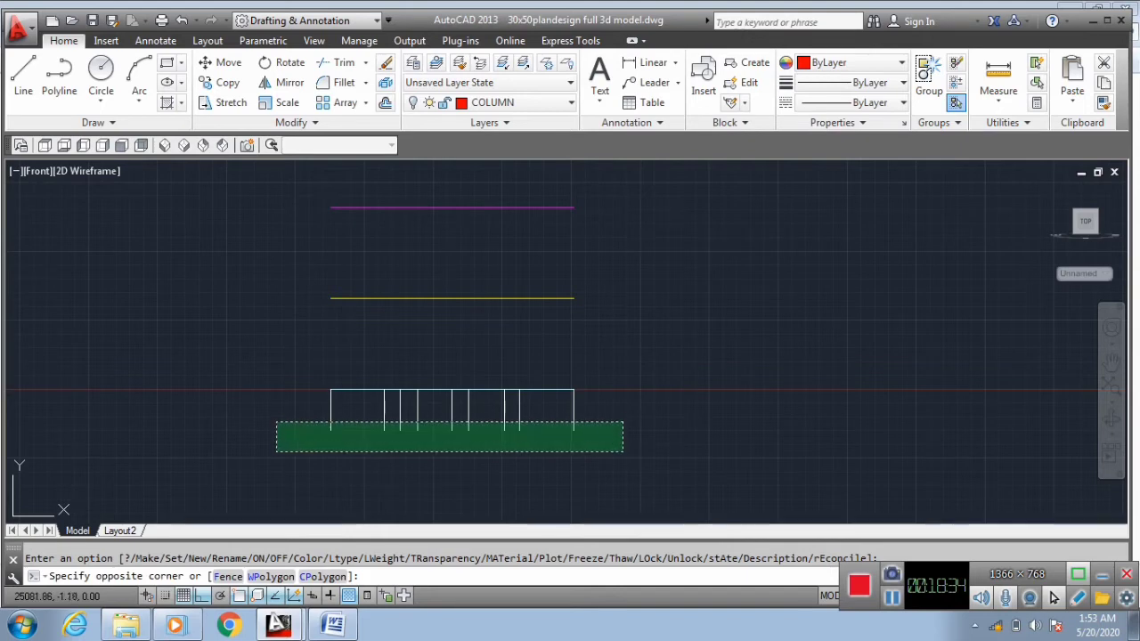
click(280, 399)
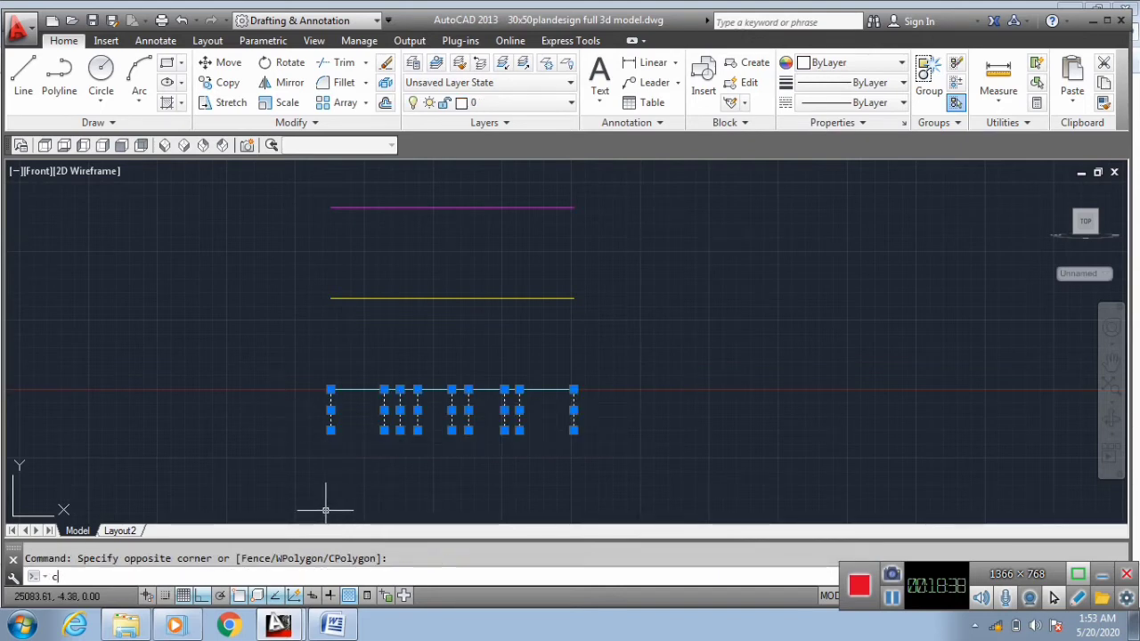
text(c)
key(Return)
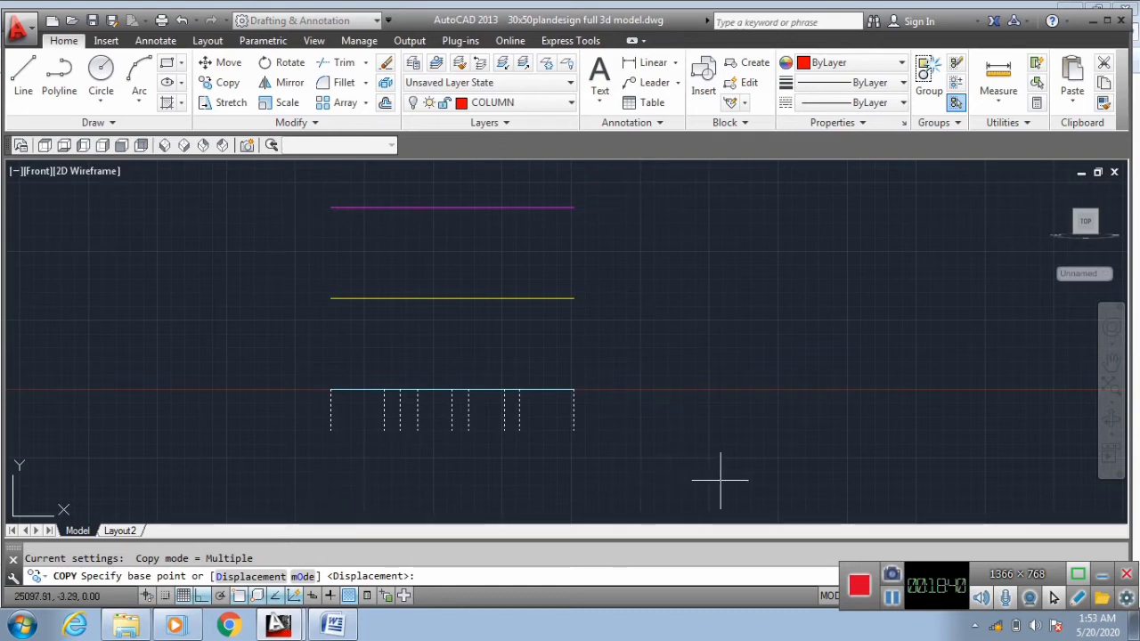
click(720, 480)
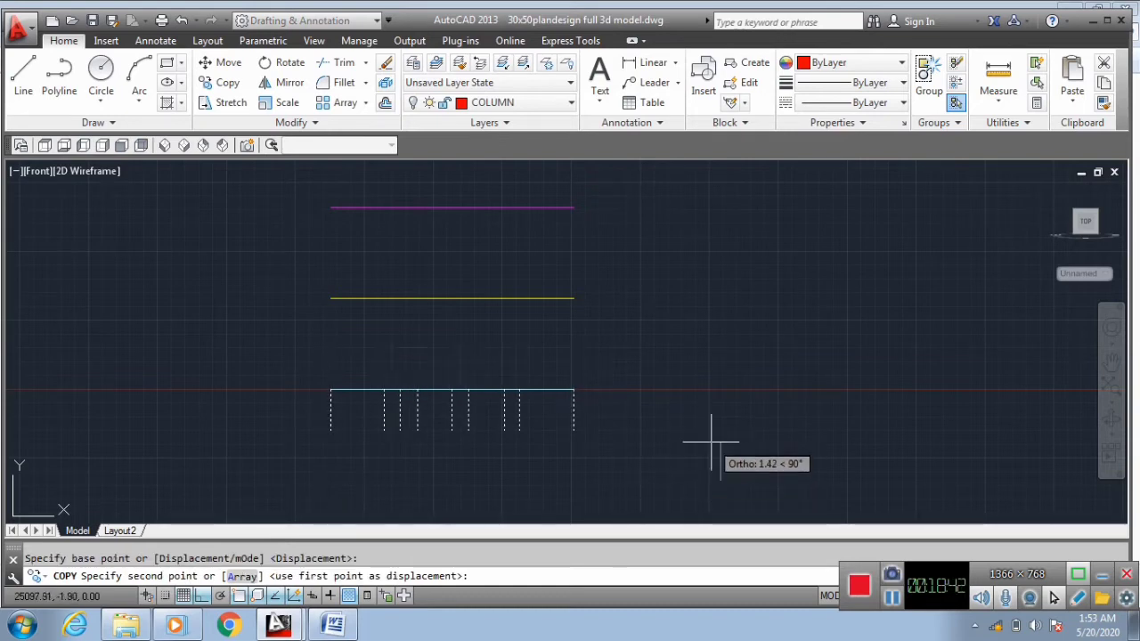
text(1.)
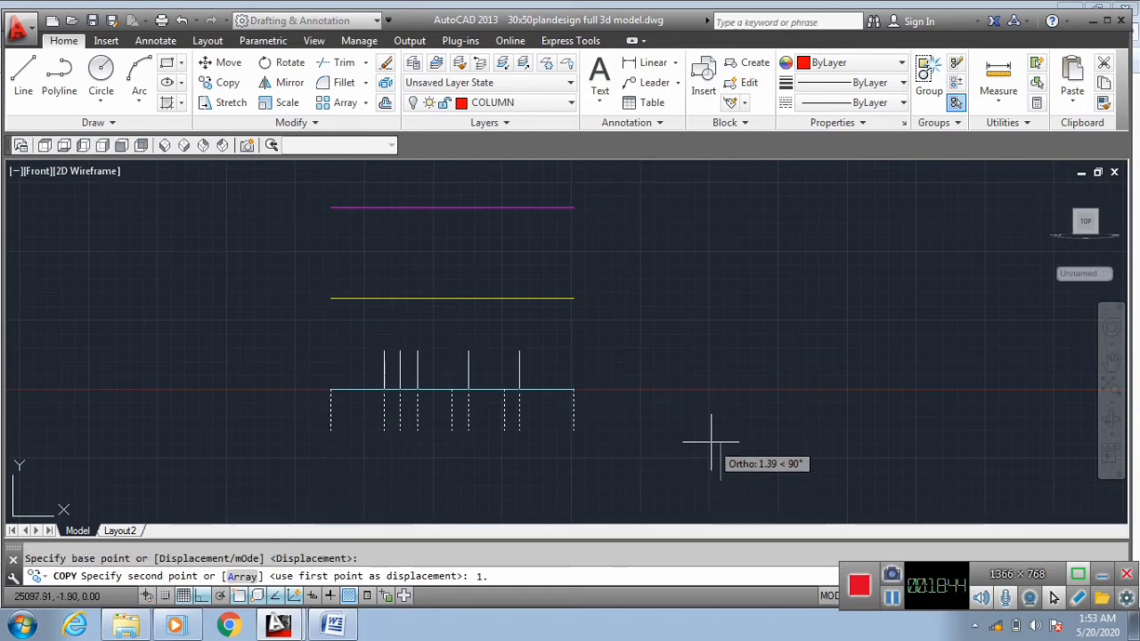
text(6)
key(Return)
key(Escape)
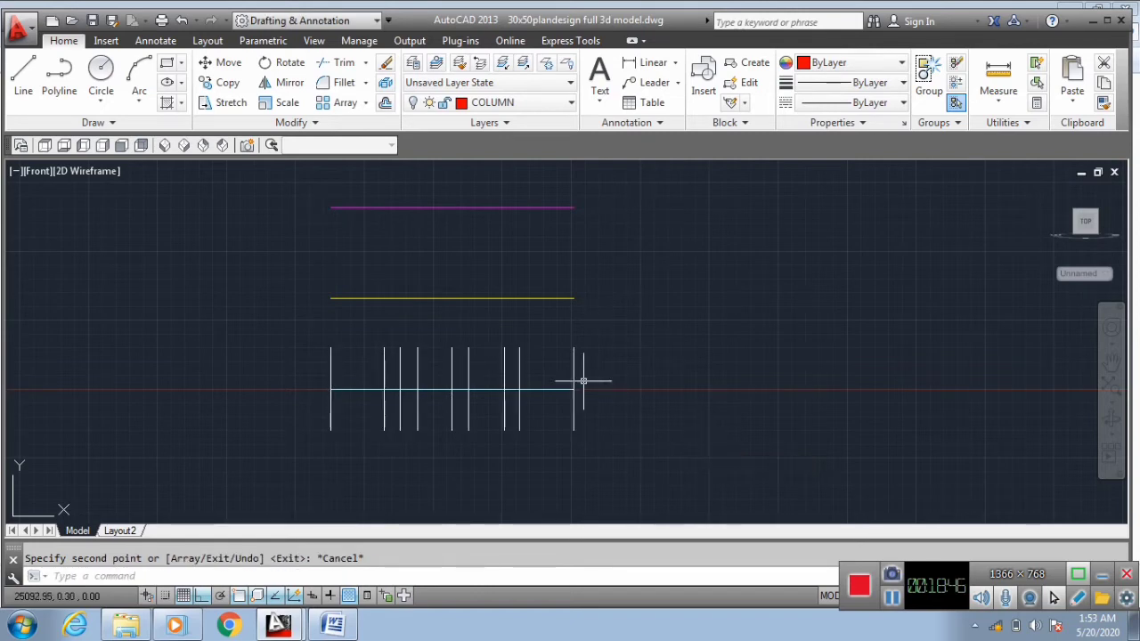
Stretch the upper ends of the copied column lines straight up by 1.8 units to the yellow slab level.
click(599, 353)
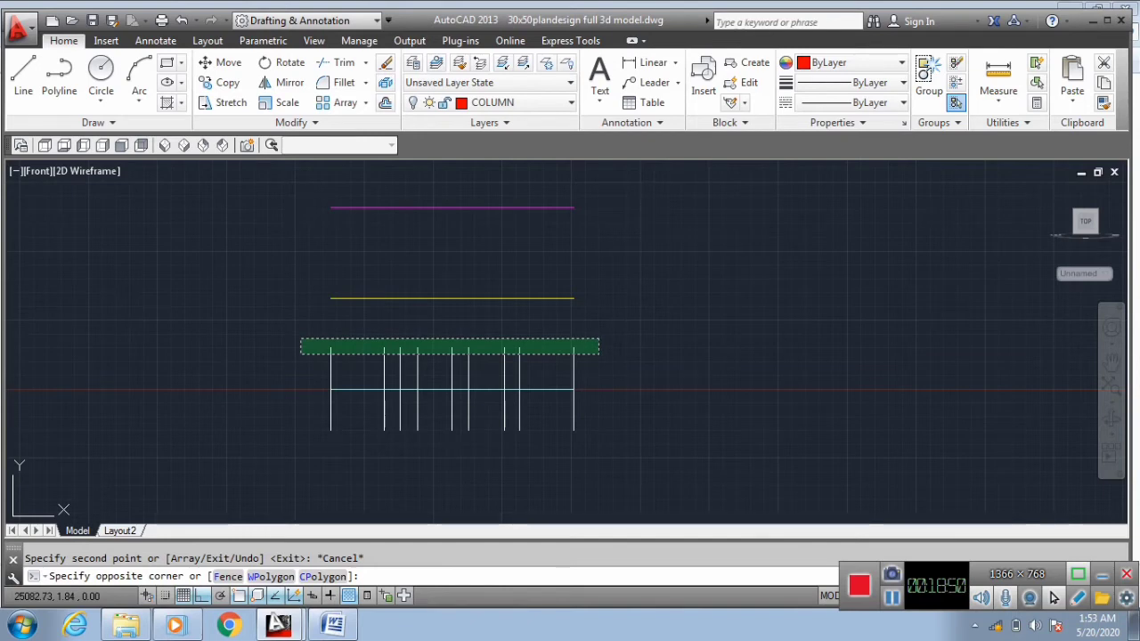
click(301, 339)
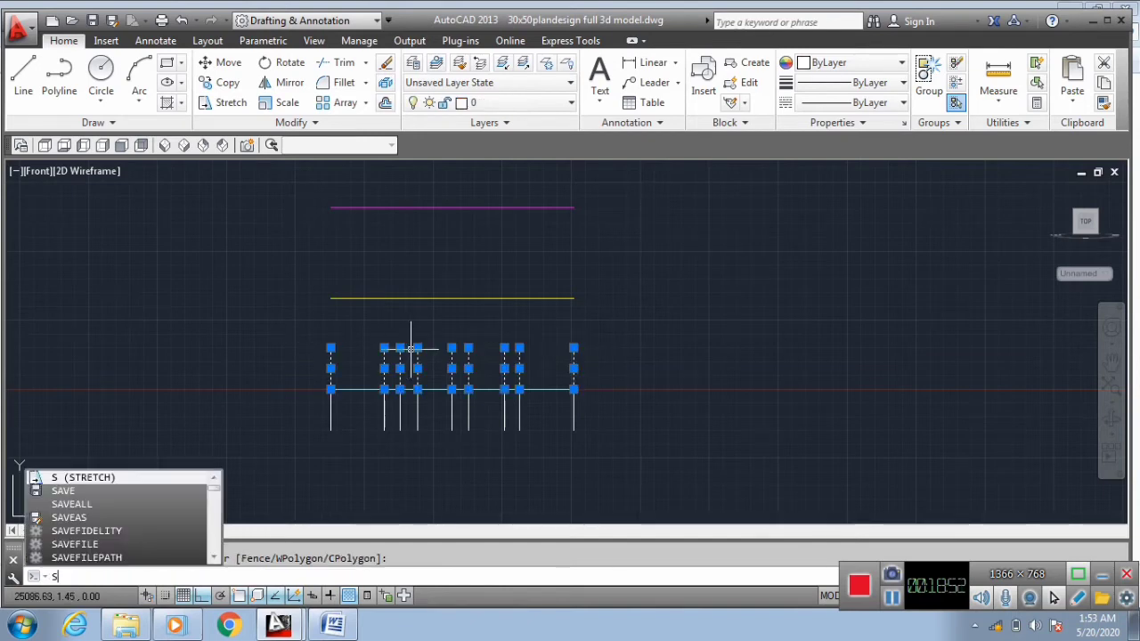
key(Return)
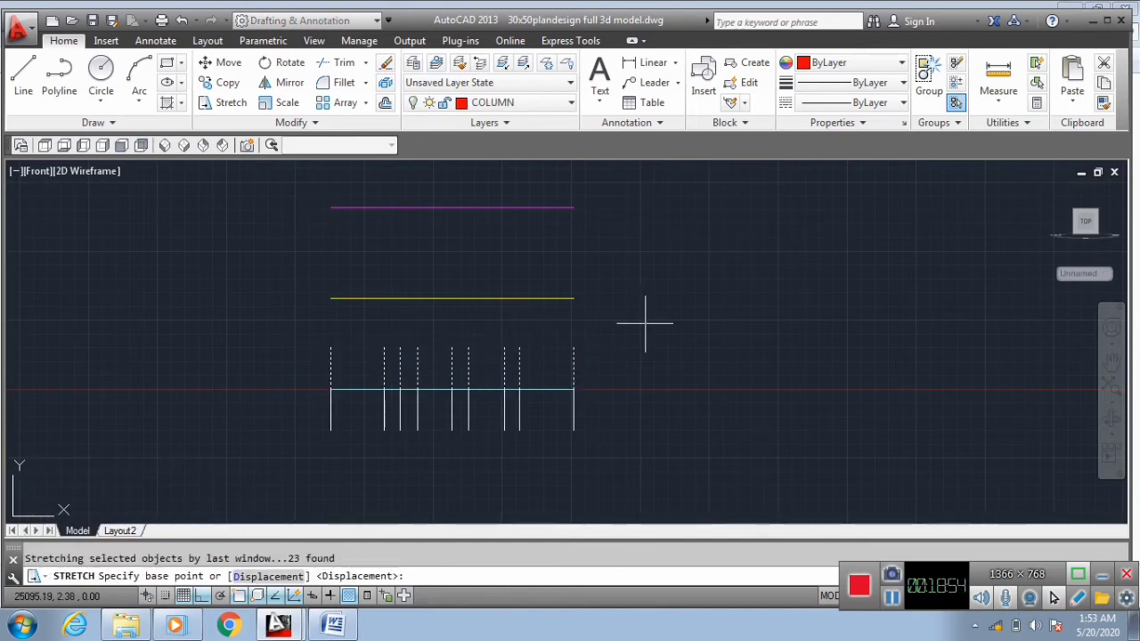
click(668, 342)
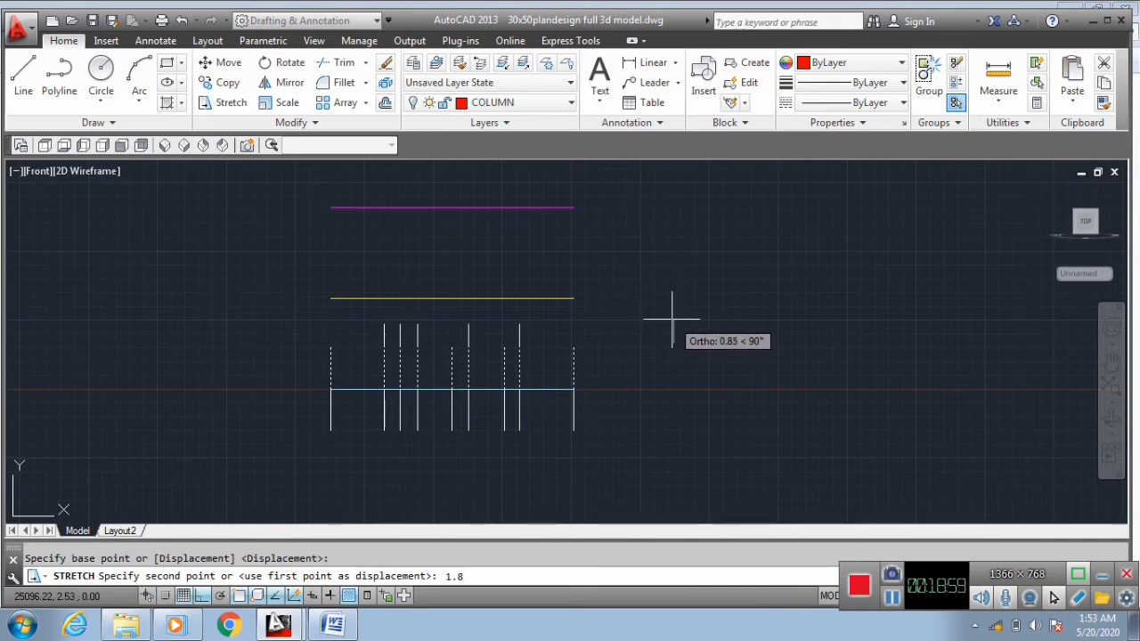
text(1.8)
key(Return)
Copy the column lines between the cyan and yellow levels straight up by 3.3 units to the magenta slab level.
click(627, 346)
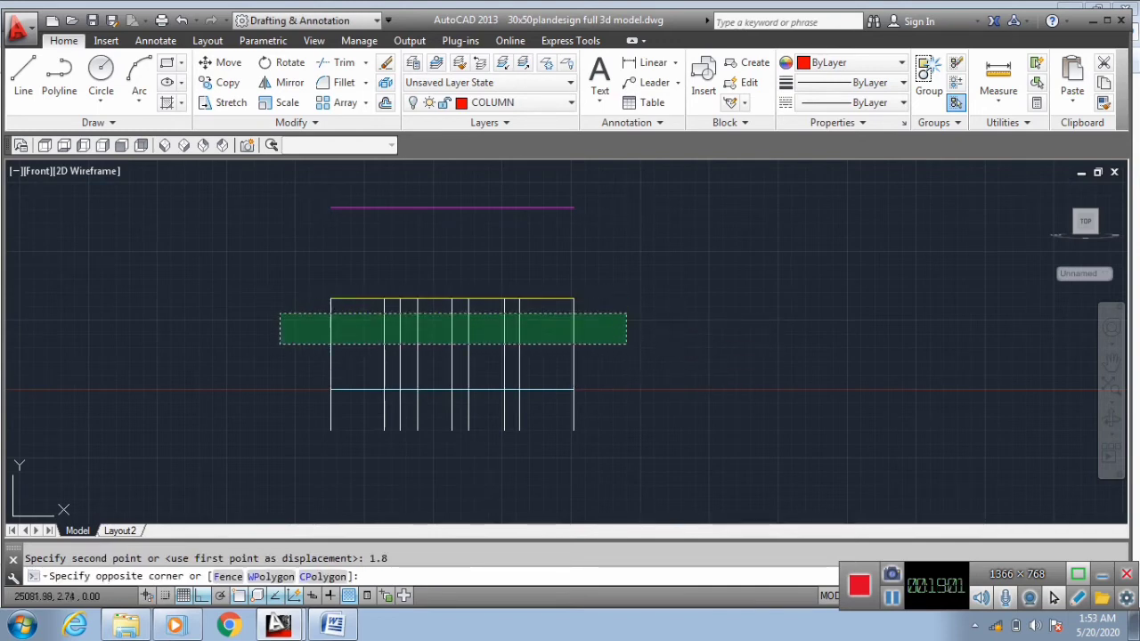
click(276, 315)
text(c)
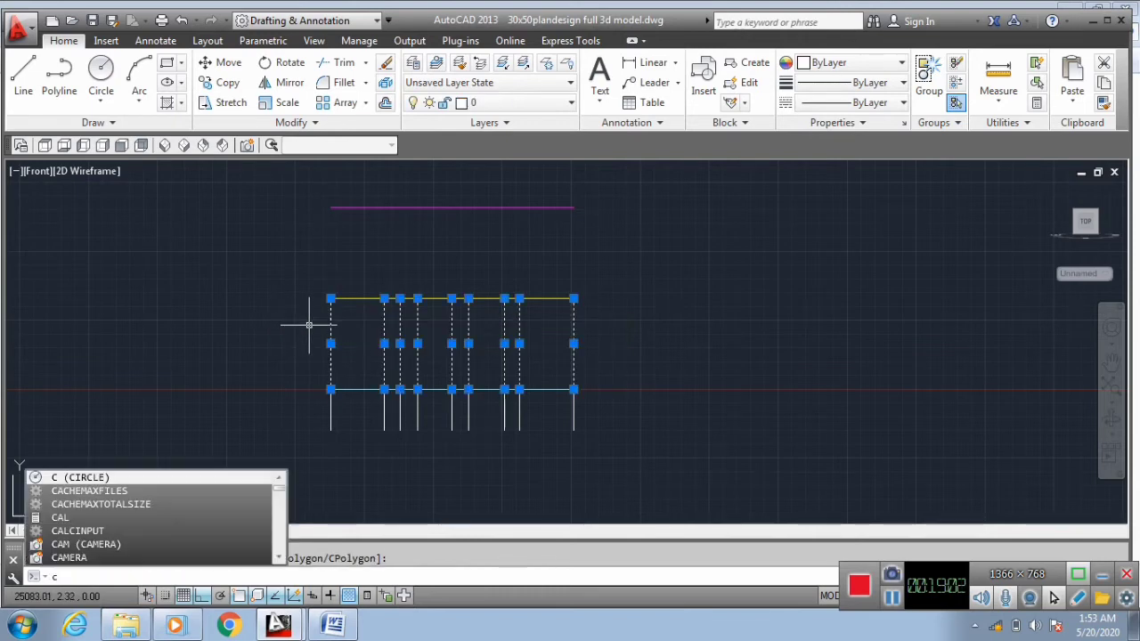
text(o)
key(Return)
click(732, 347)
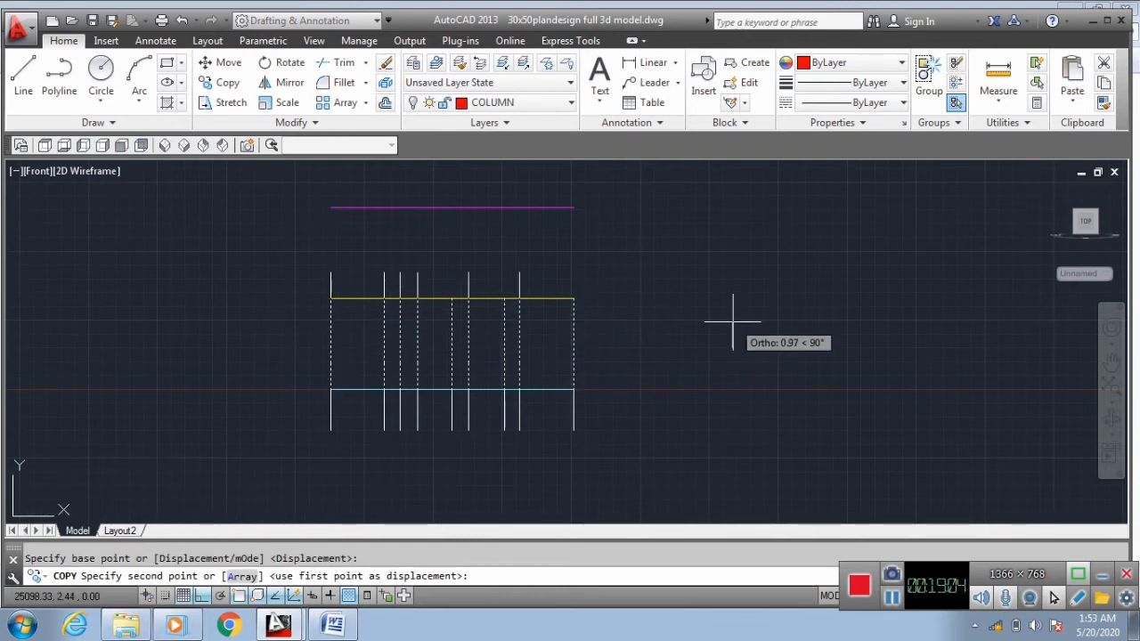
text(3.5)
key(Return)
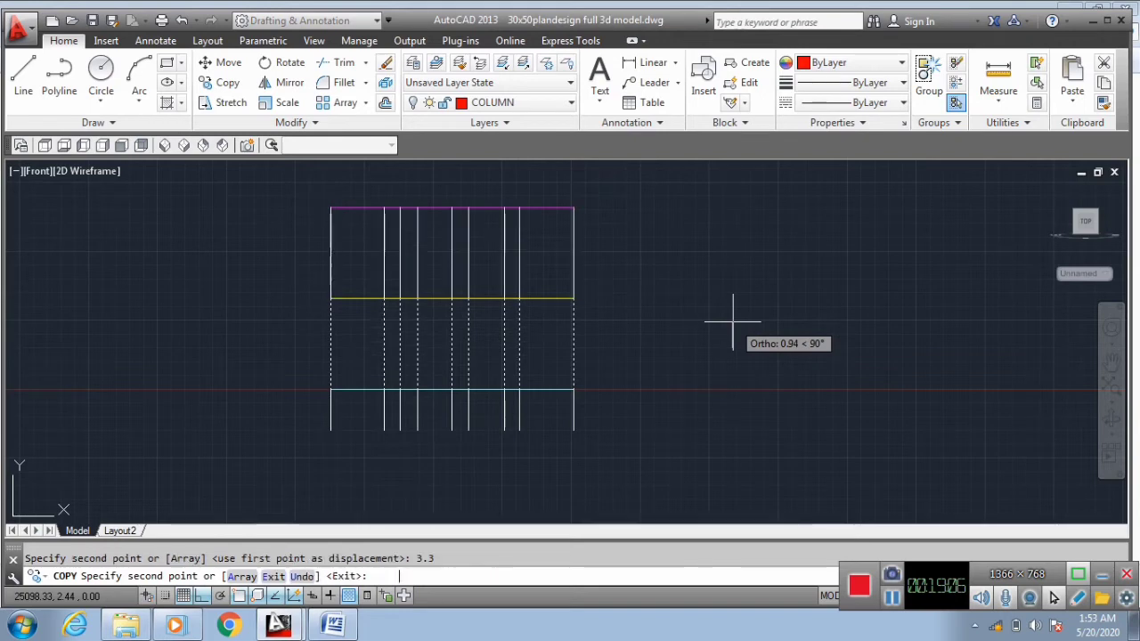
key(Escape)
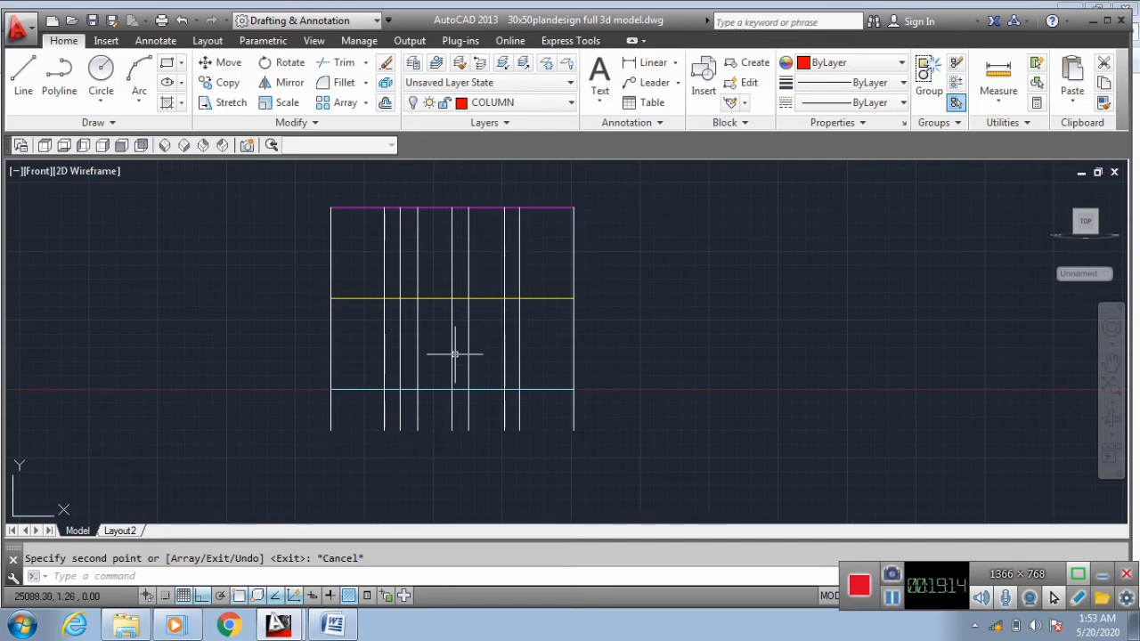
In SW Isometric view, delete the four upper-storey column lines outside the magenta slab and both storeys of the far front corner column.
click(165, 147)
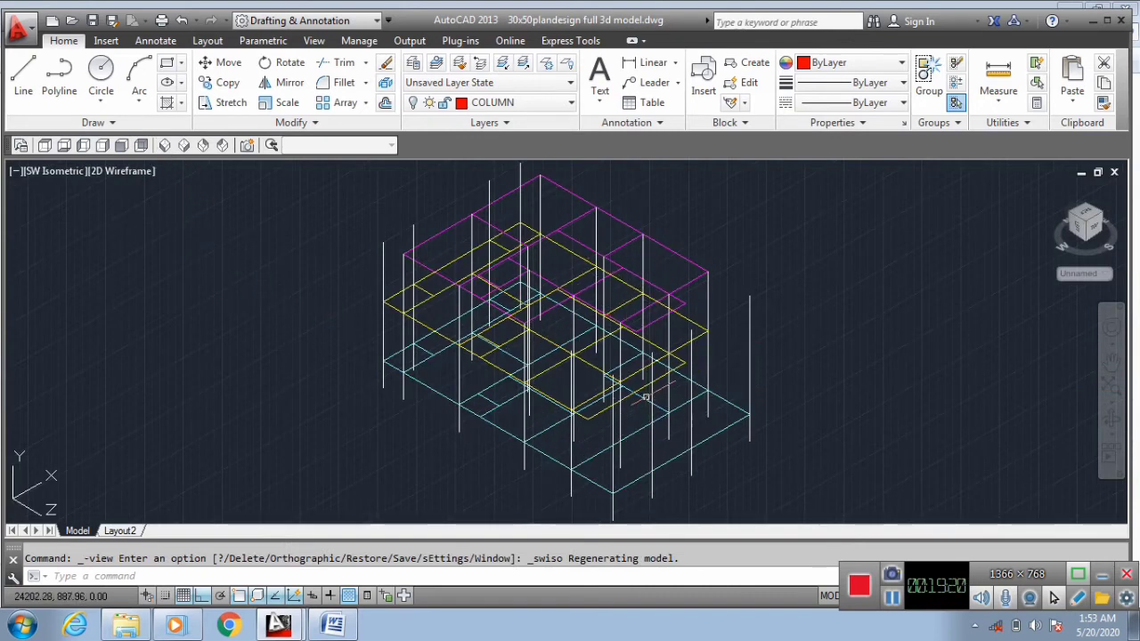
click(383, 276)
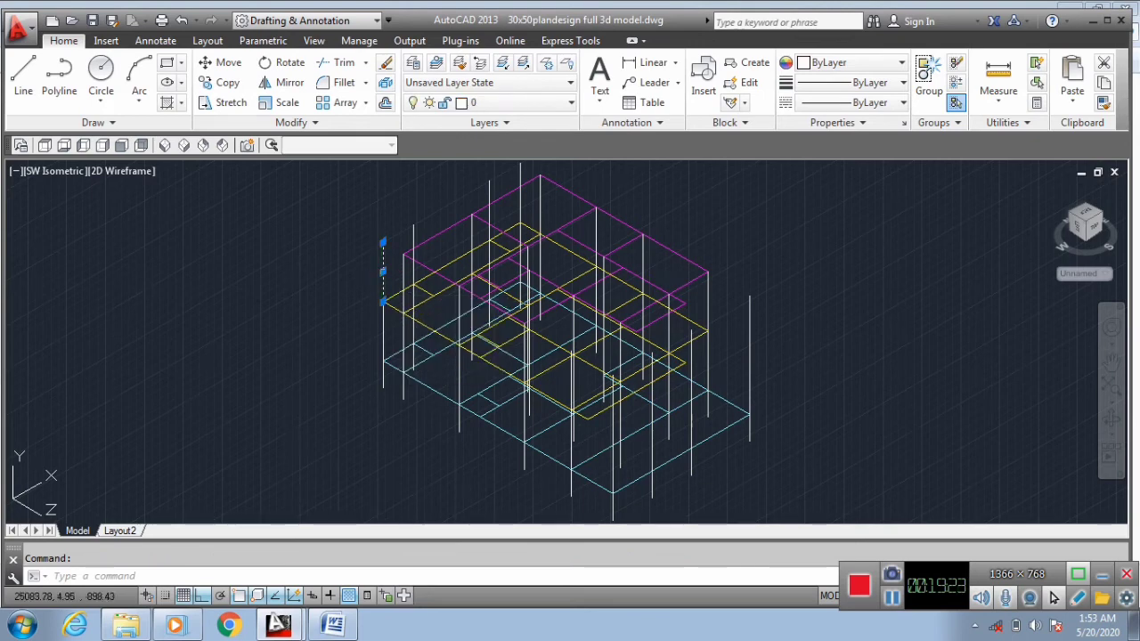
click(412, 244)
click(488, 189)
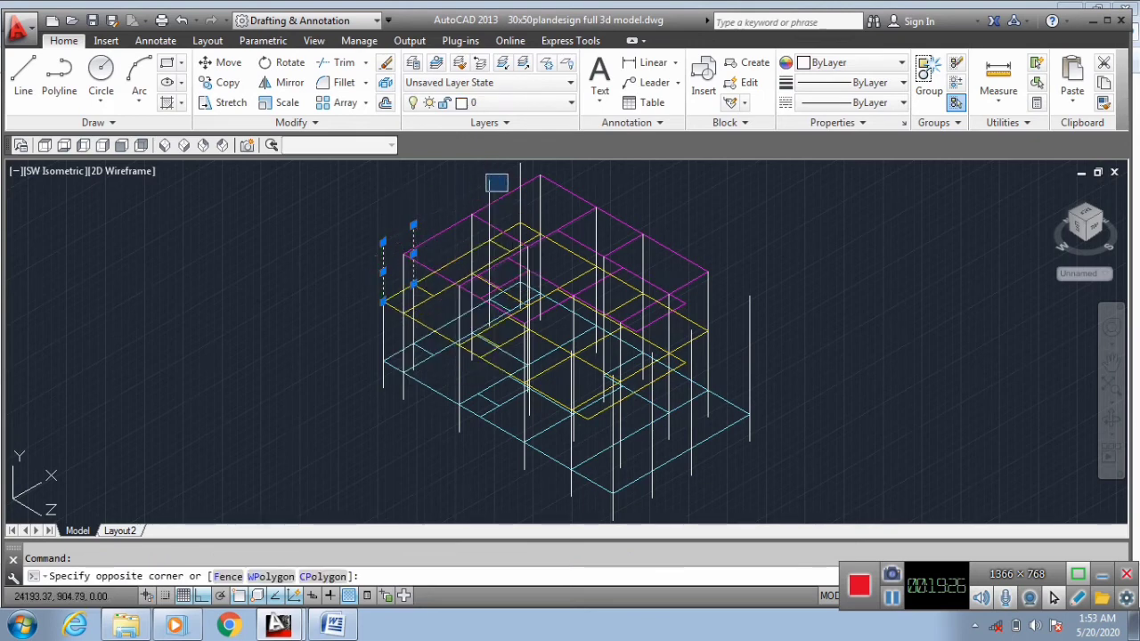
click(503, 171)
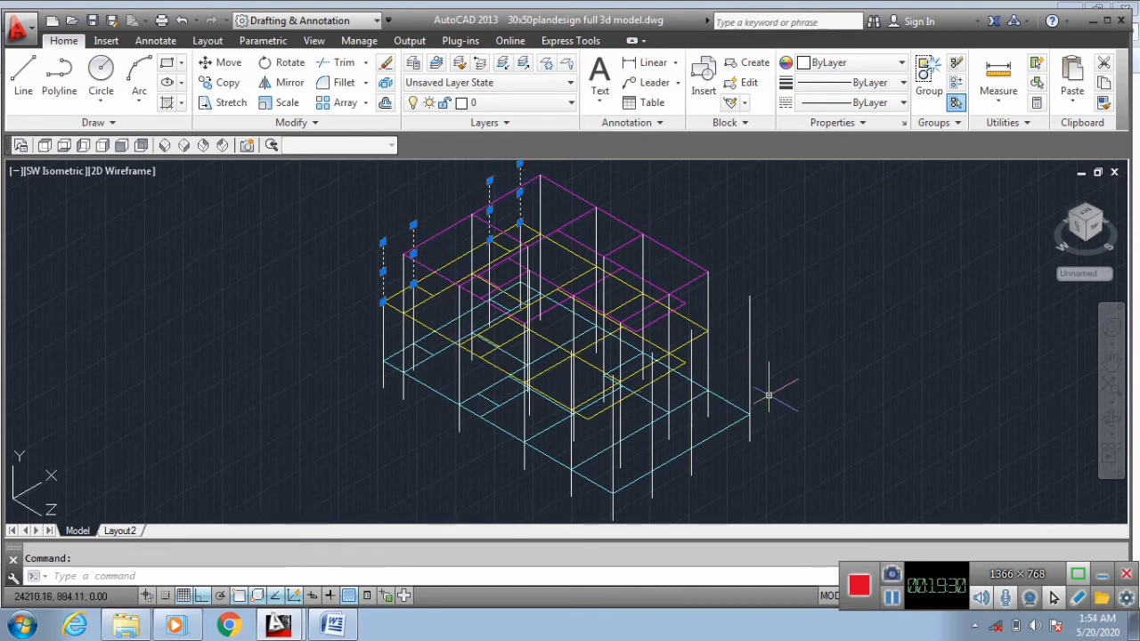
click(752, 362)
click(739, 302)
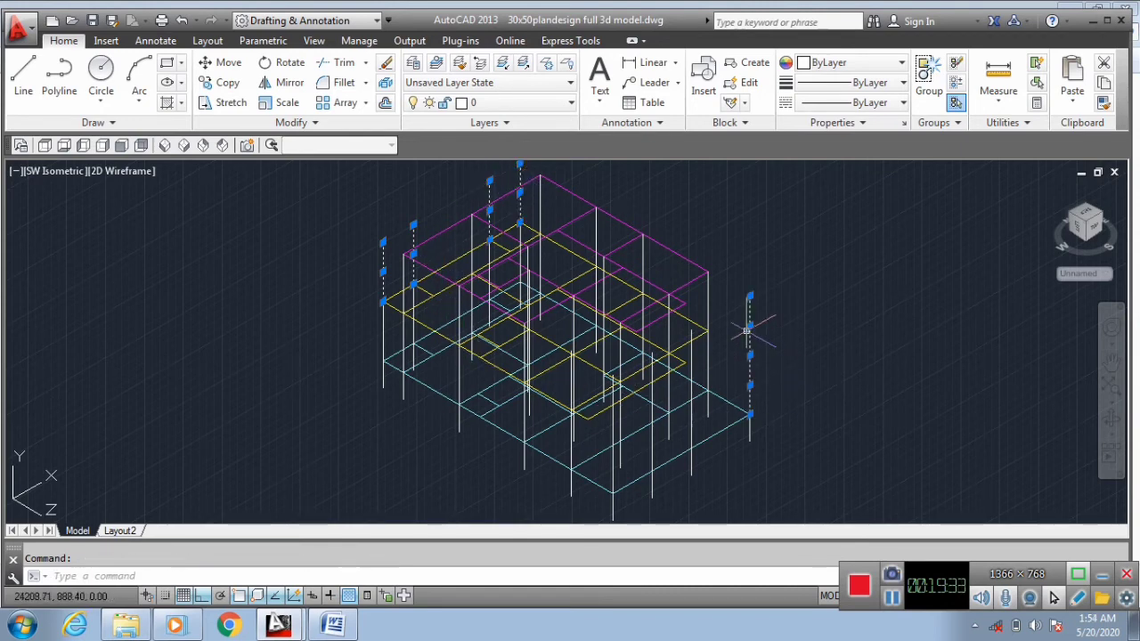
key(Delete)
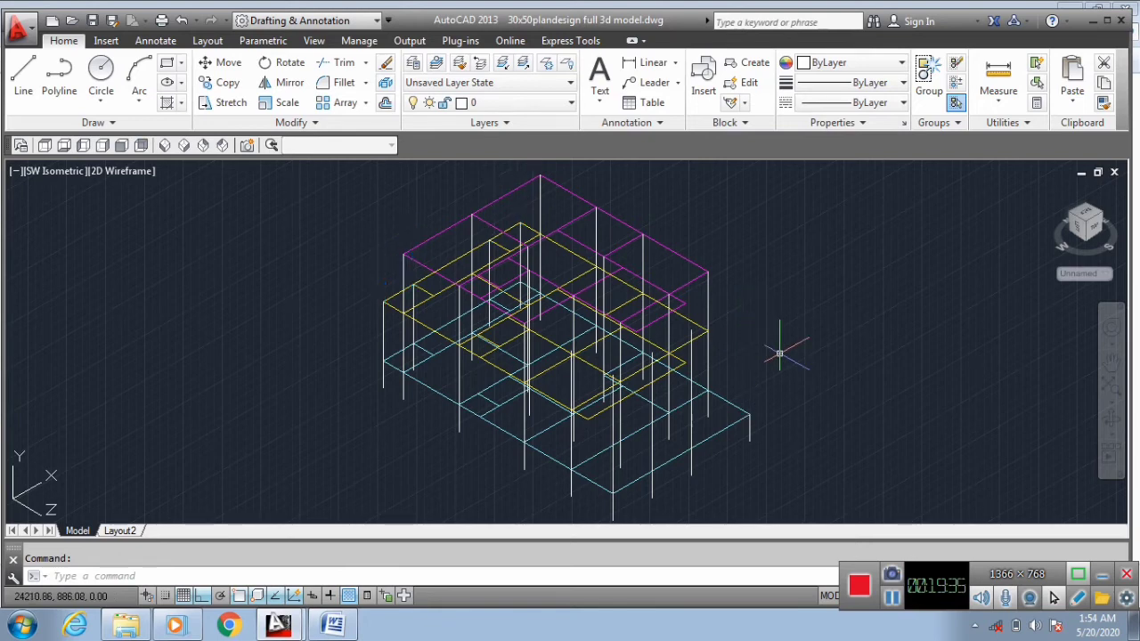
Delete the ground-storey lines of the other three front-edge columns and the upper-storey line above the nearest corner.
scroll(729, 384, up, 3)
click(729, 374)
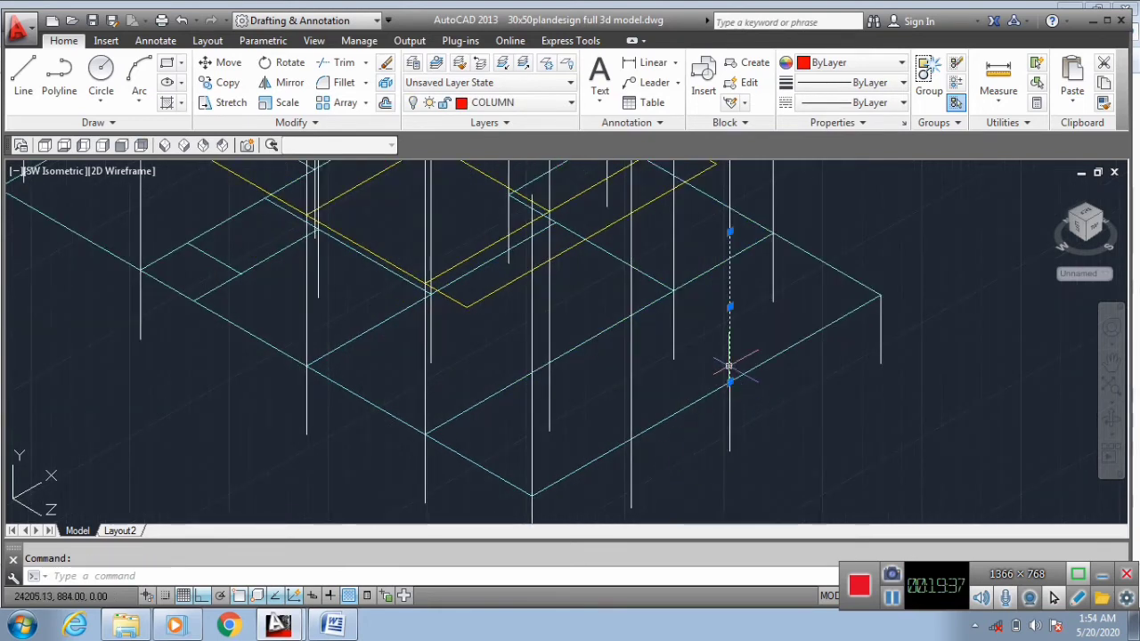
click(642, 390)
click(590, 437)
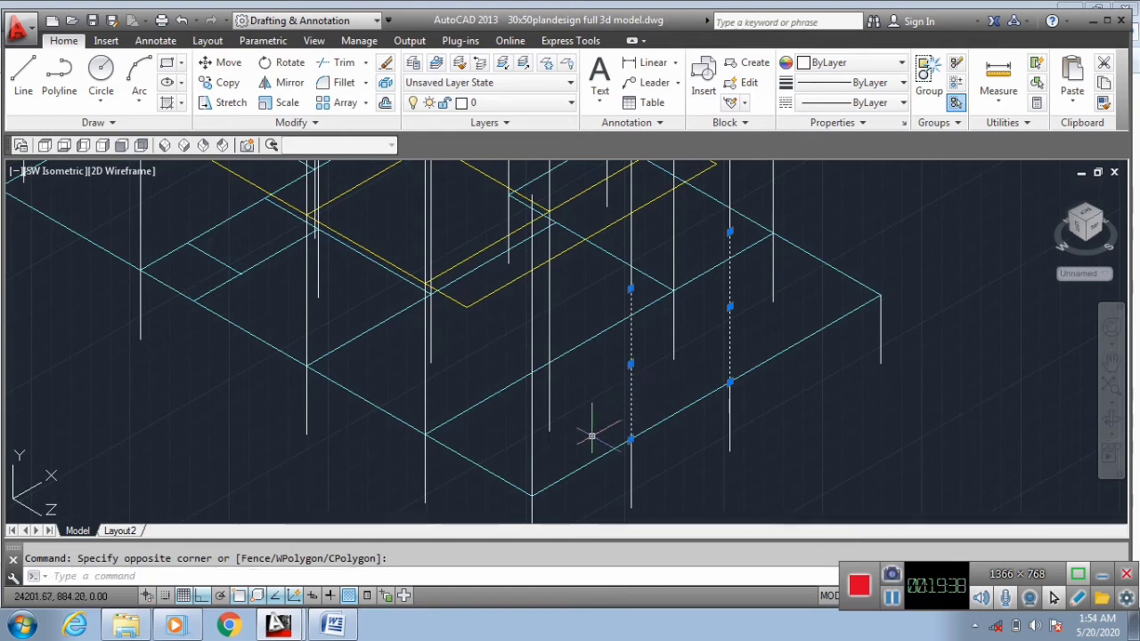
click(532, 461)
key(Delete)
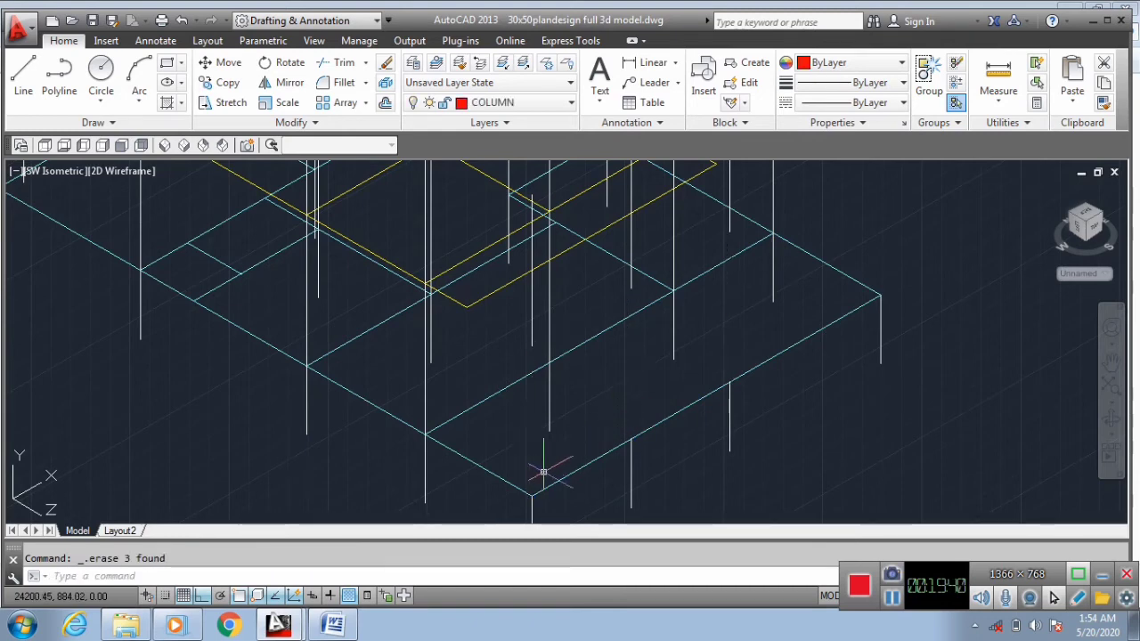
click(529, 318)
key(Delete)
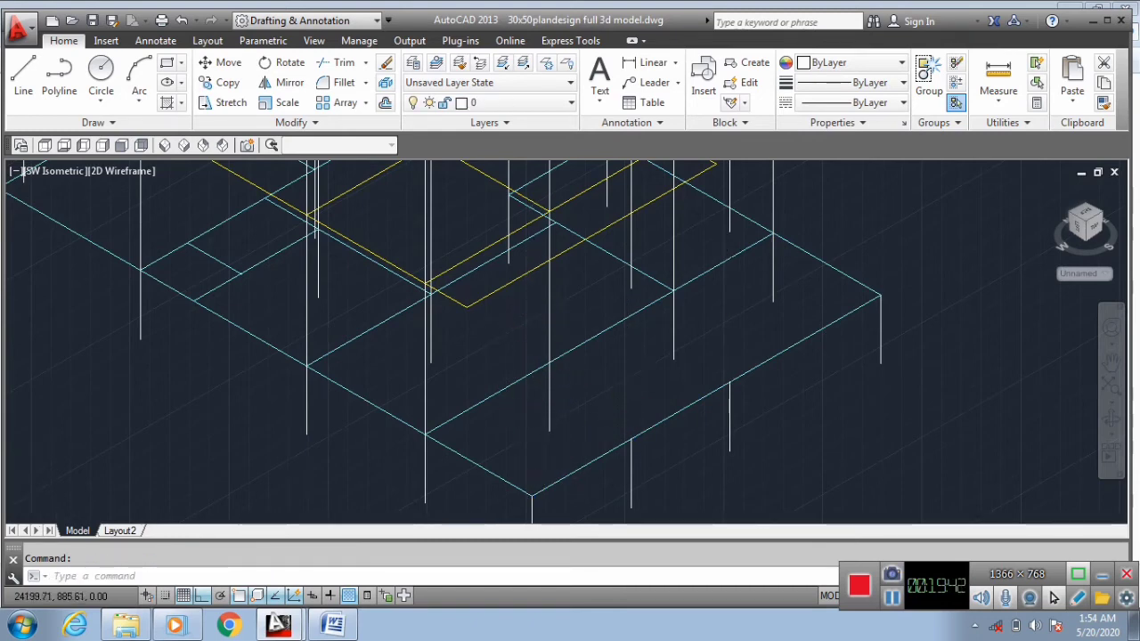
Delete the two floating upper-storey column lines left above the middle front-edge columns.
scroll(521, 432, down, 2)
scroll(597, 347, up, 3)
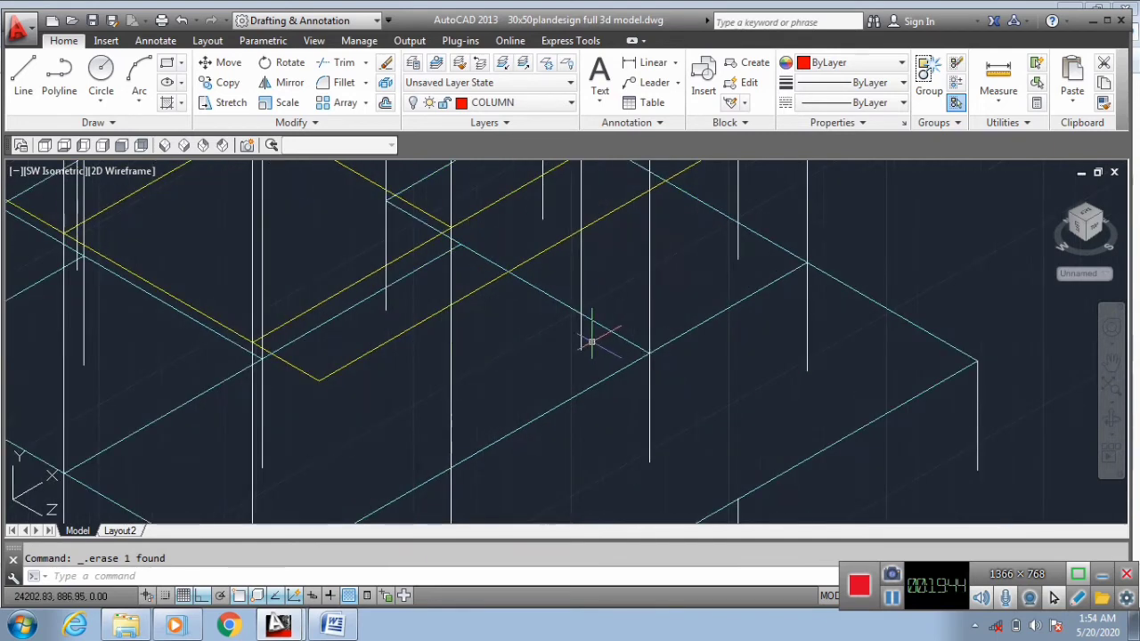
click(590, 336)
click(734, 304)
click(744, 250)
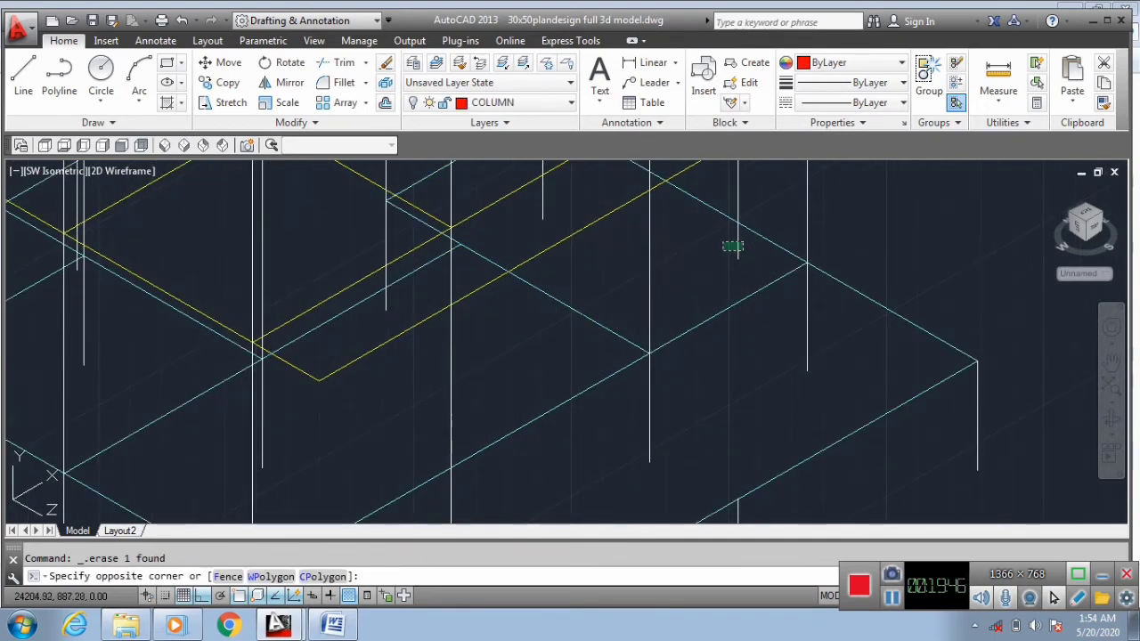
click(721, 321)
Examine the column lines around the slab levels for remaining pieces that support no slab.
scroll(676, 329, down, 3)
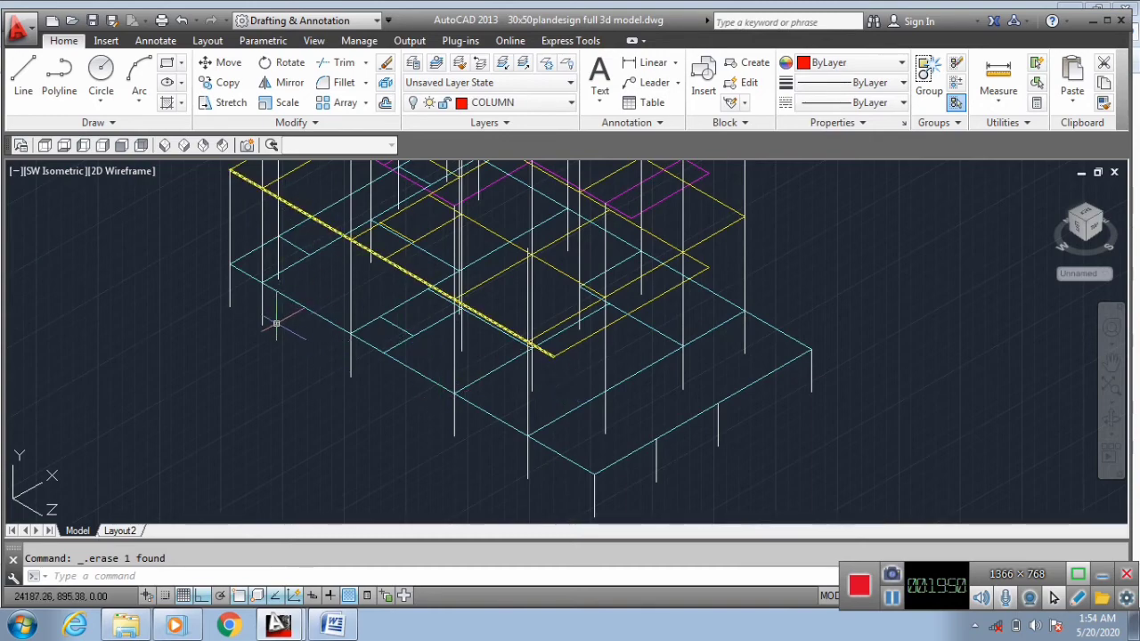
scroll(284, 329, down, 3)
scroll(294, 333, up, 5)
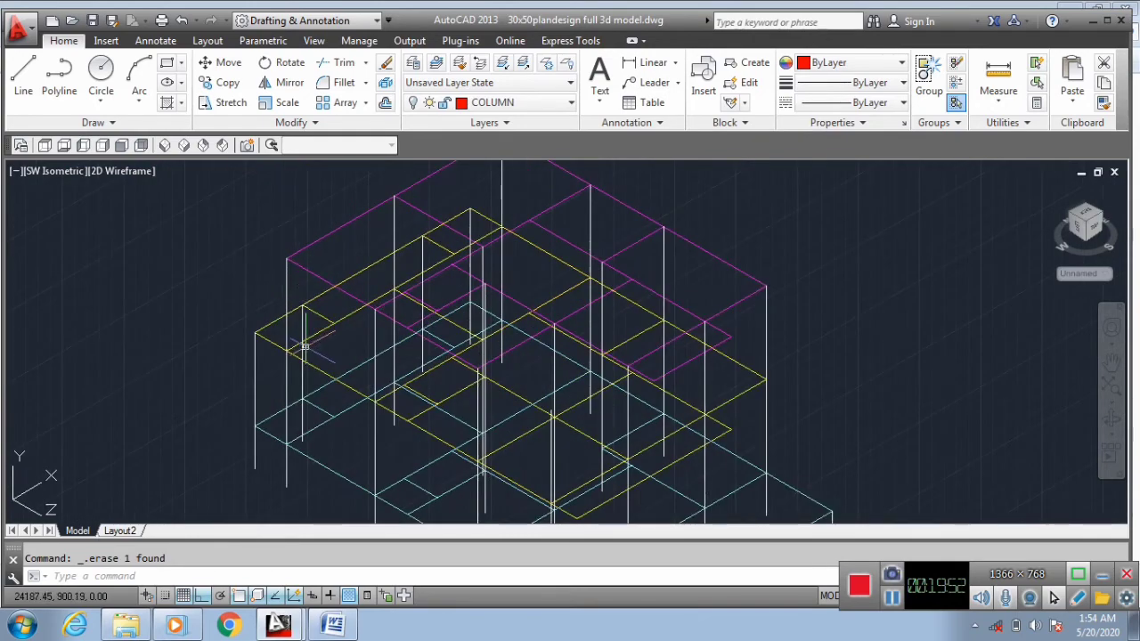
scroll(391, 321, down, 3)
scroll(550, 450, up, 2)
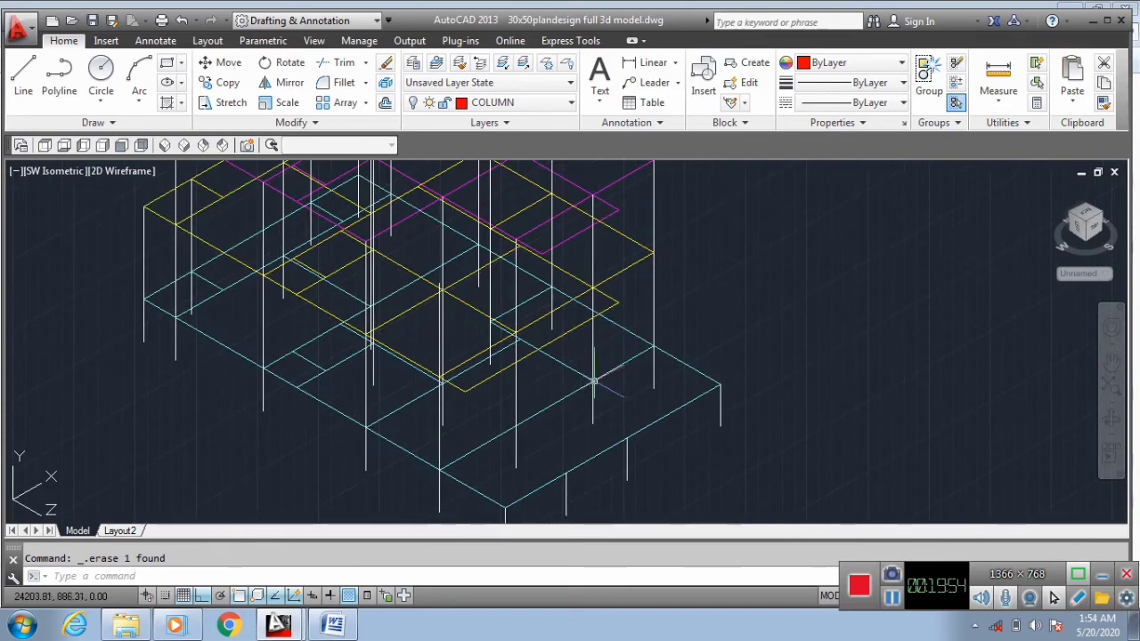
scroll(579, 374, down, 2)
scroll(581, 330, up, 3)
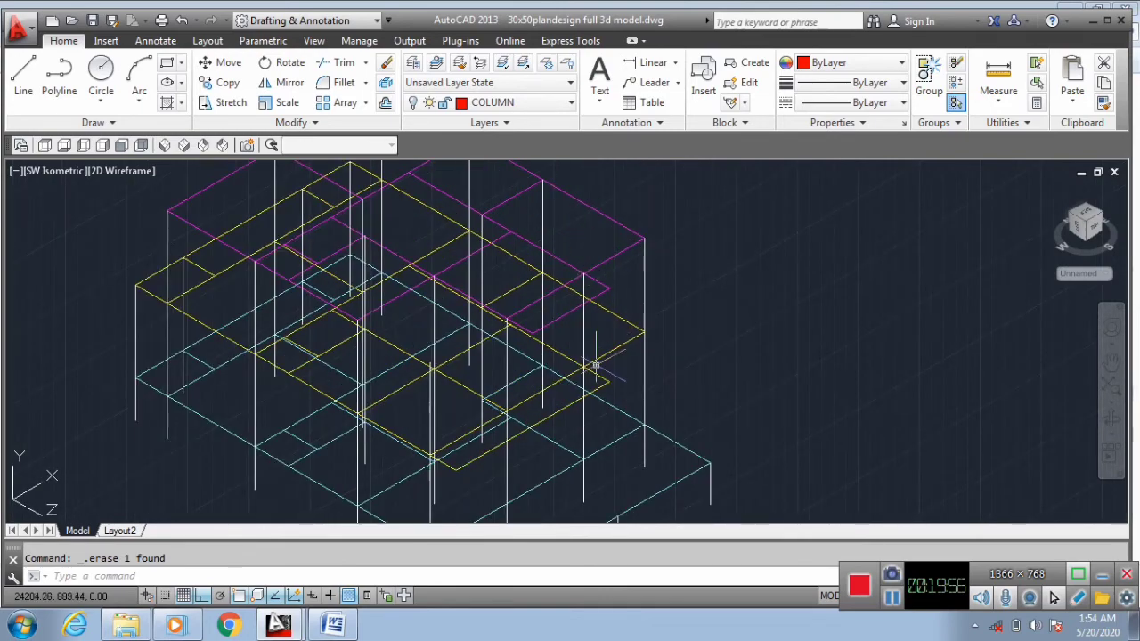
scroll(485, 338, up, 3)
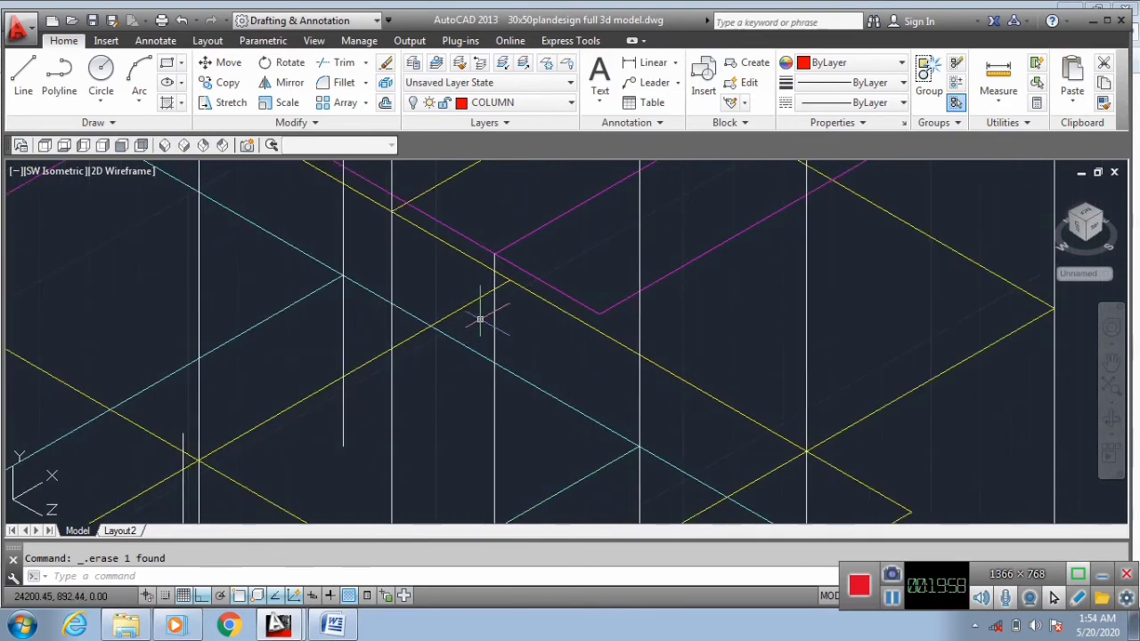
scroll(494, 307, down, 3)
scroll(418, 385, up, 3)
scroll(426, 350, down, 3)
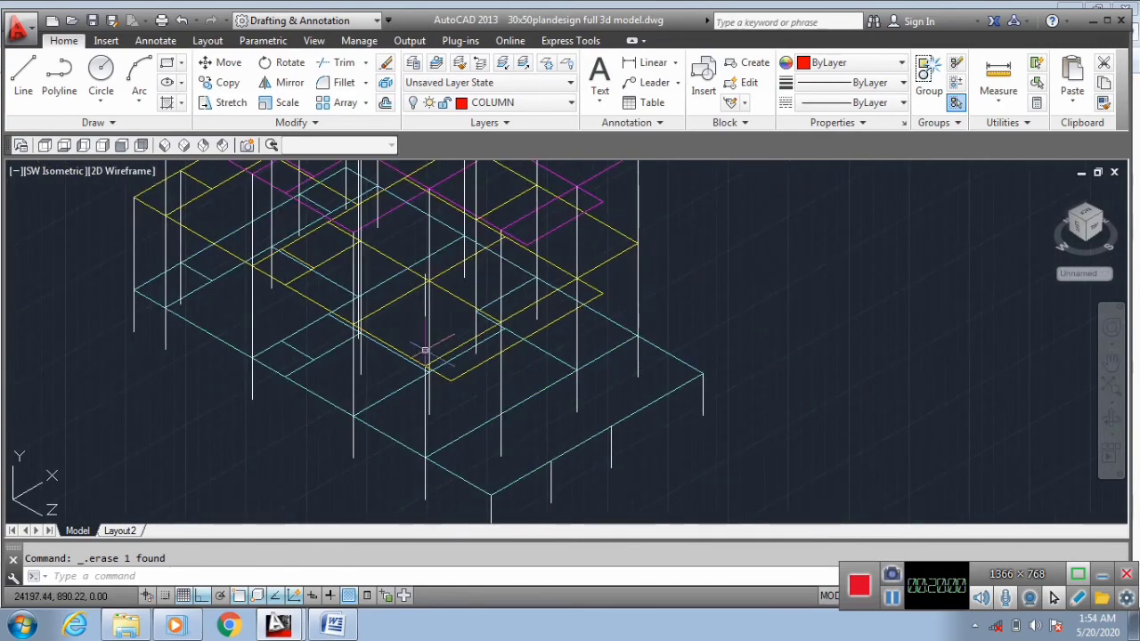
Inspect the line model in Front, SE, NE, NW and SW Isometric views.
click(121, 145)
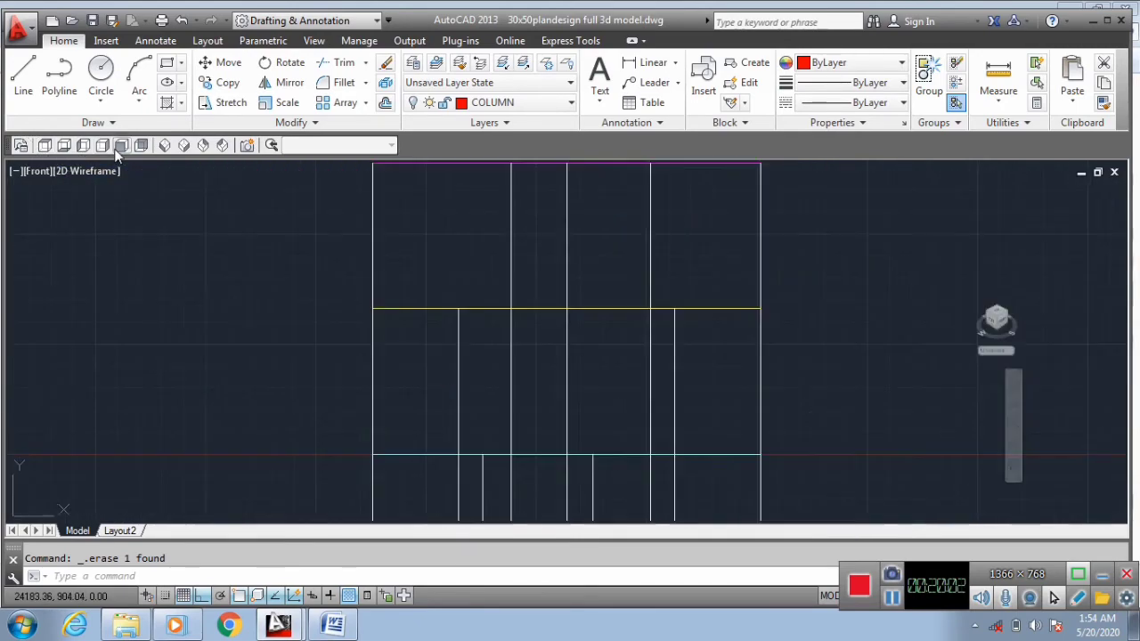
click(182, 147)
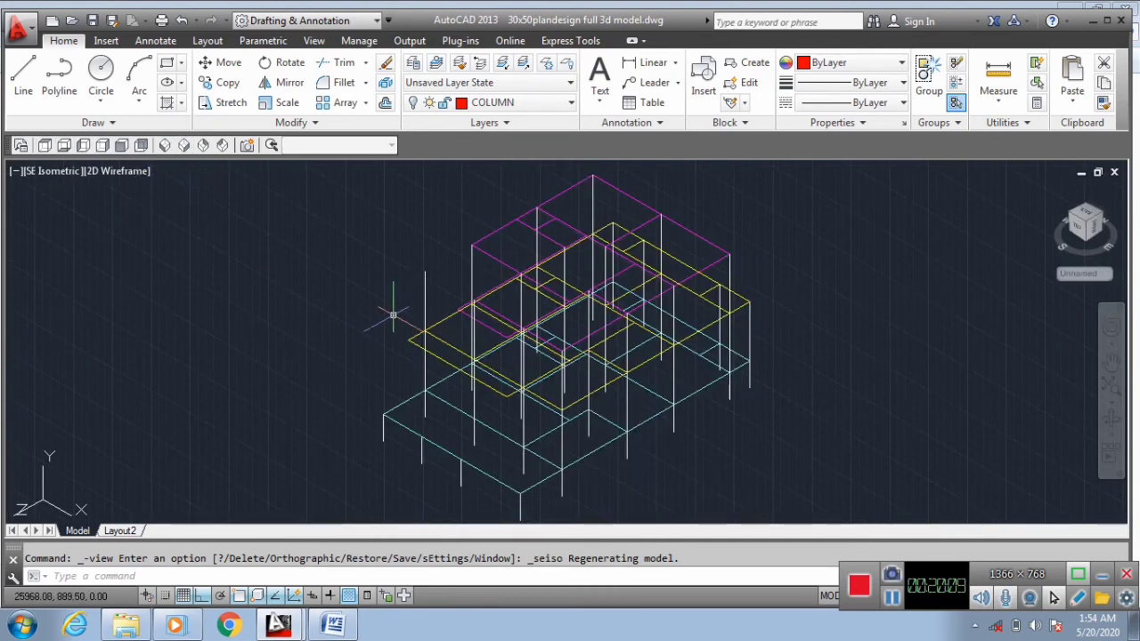
click(202, 149)
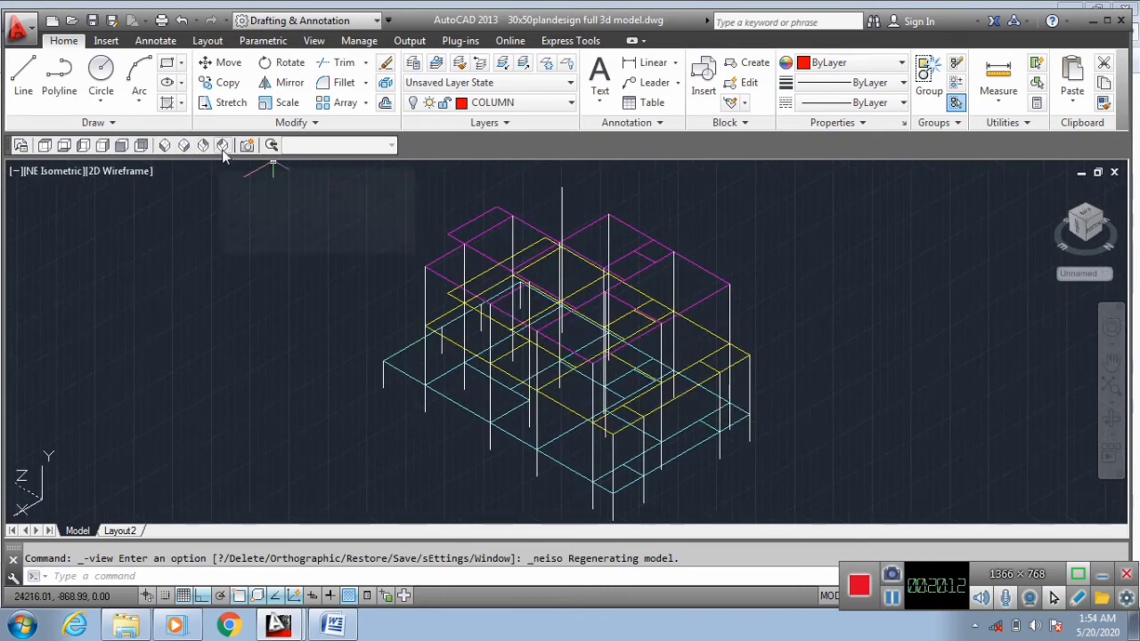
click(221, 149)
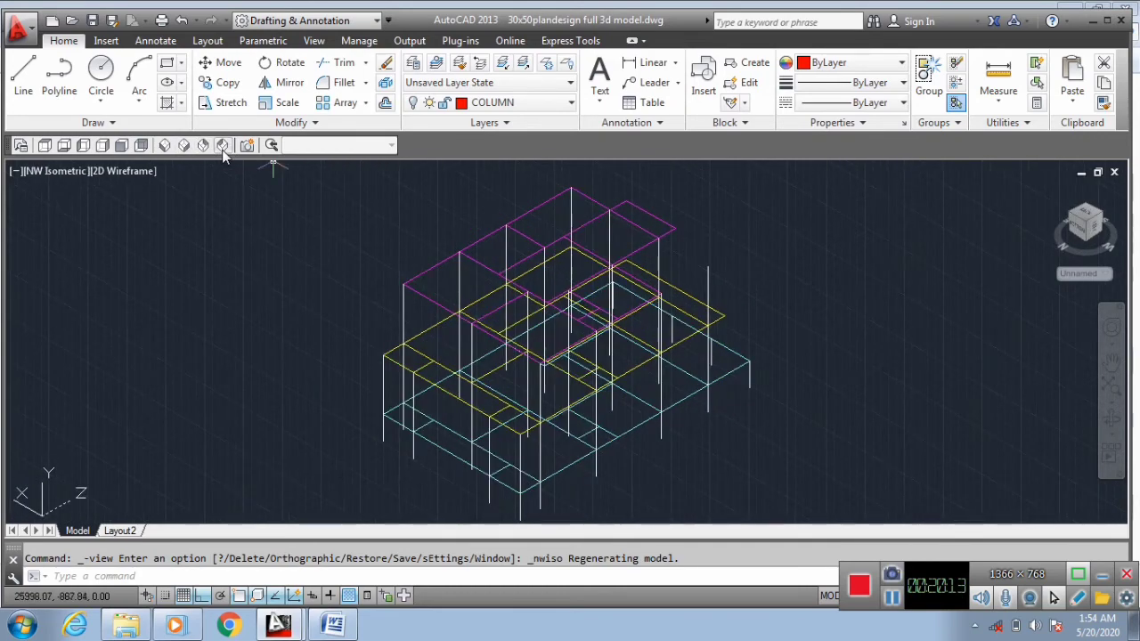
click(168, 148)
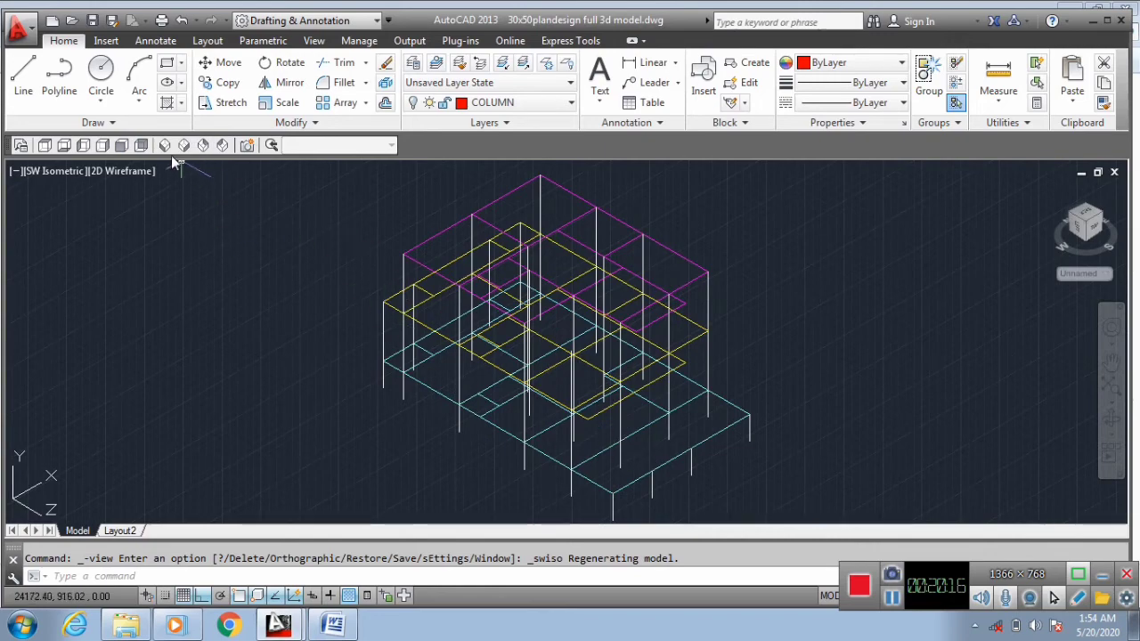
scroll(323, 249, down, 3)
scroll(454, 347, up, 5)
scroll(445, 391, down, 5)
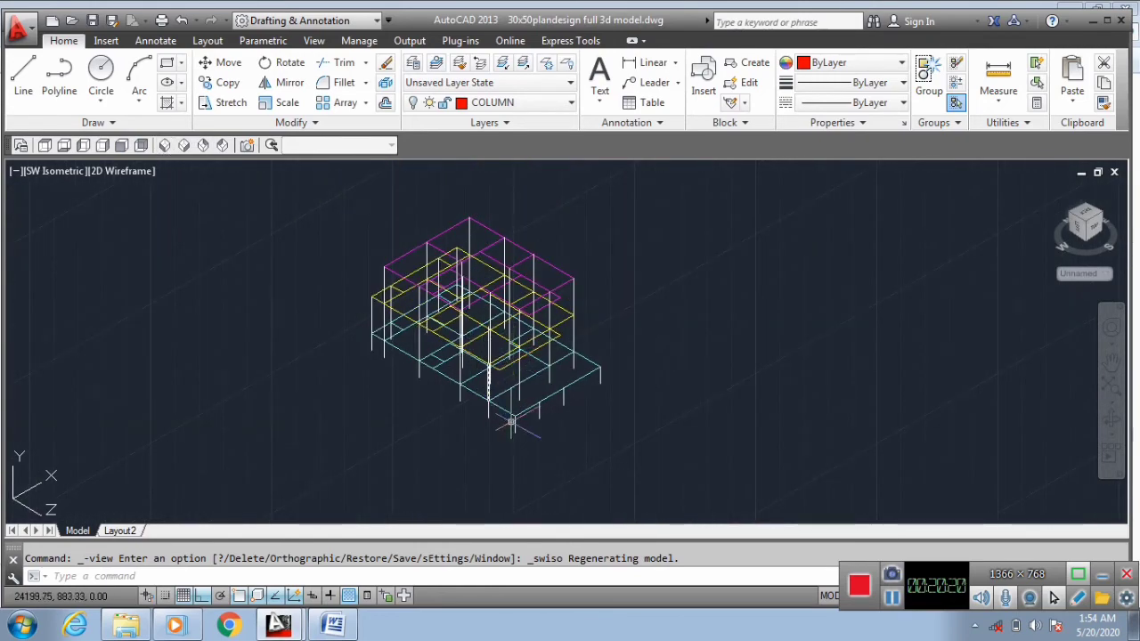
scroll(516, 430, up, 4)
scroll(517, 394, down, 6)
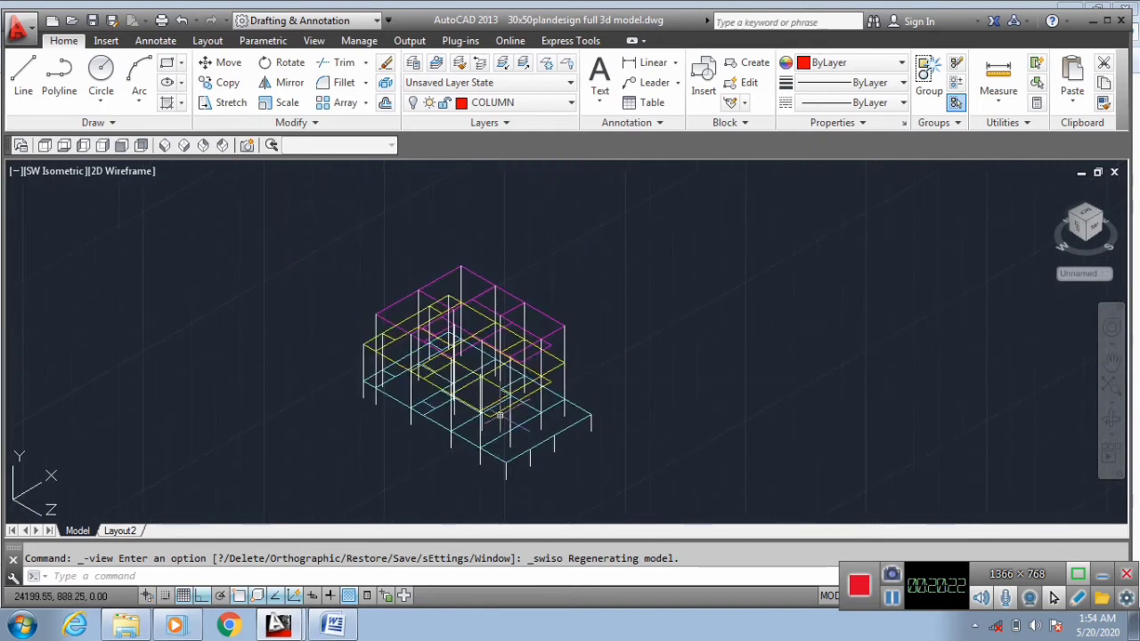
scroll(473, 282, down, 5)
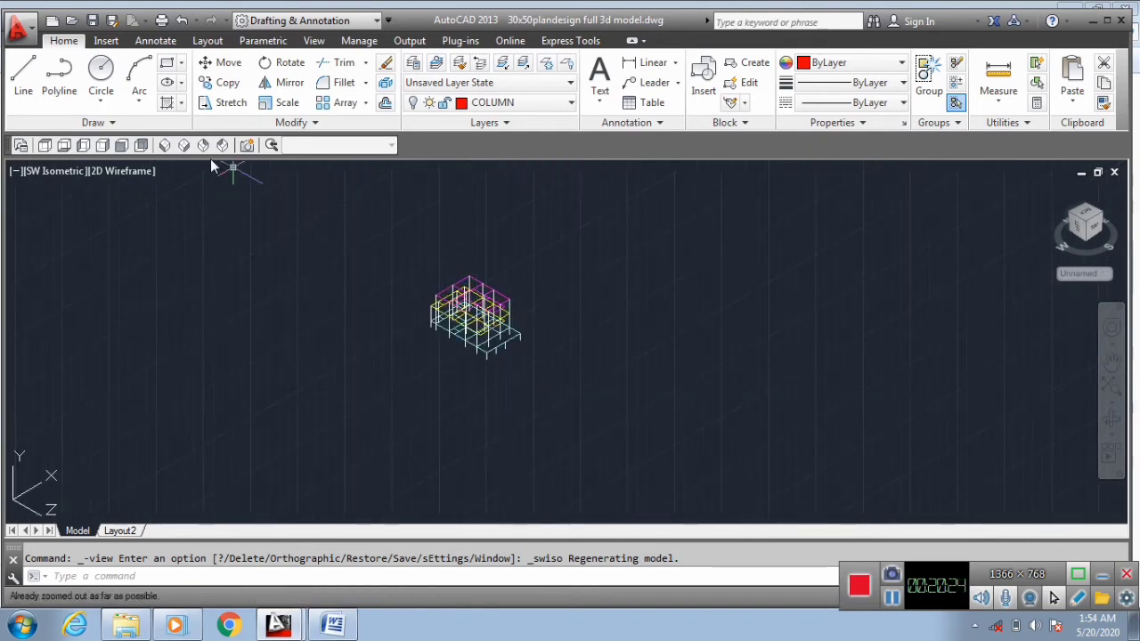
Inspect the front plinth edge line and its end column line in the SW Isometric view.
click(165, 146)
scroll(541, 409, up, 6)
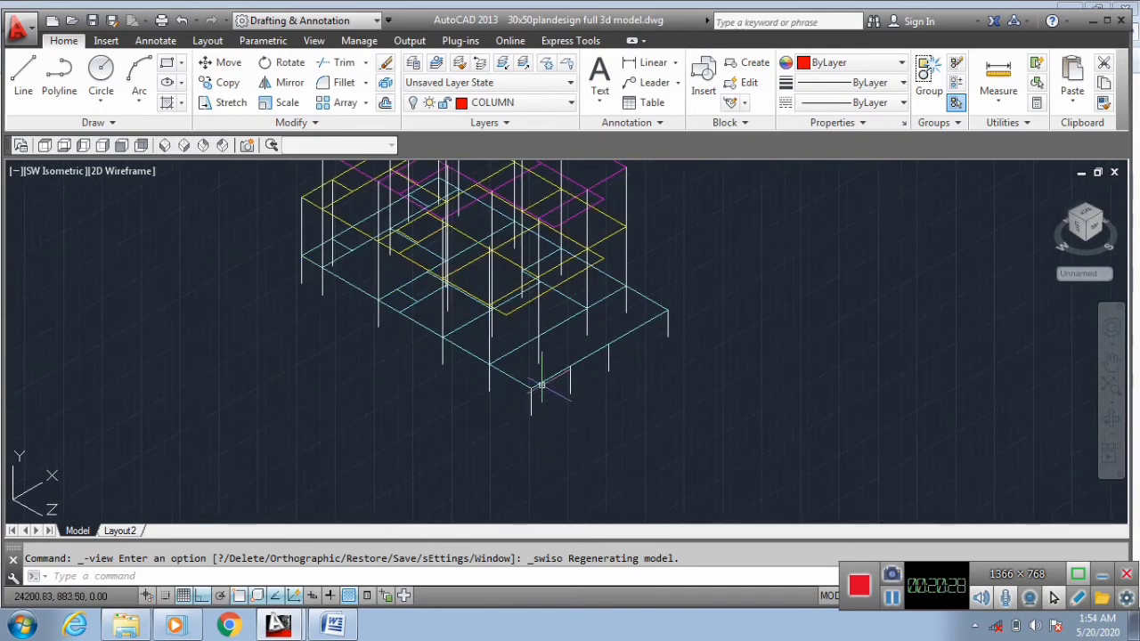
click(541, 376)
click(531, 356)
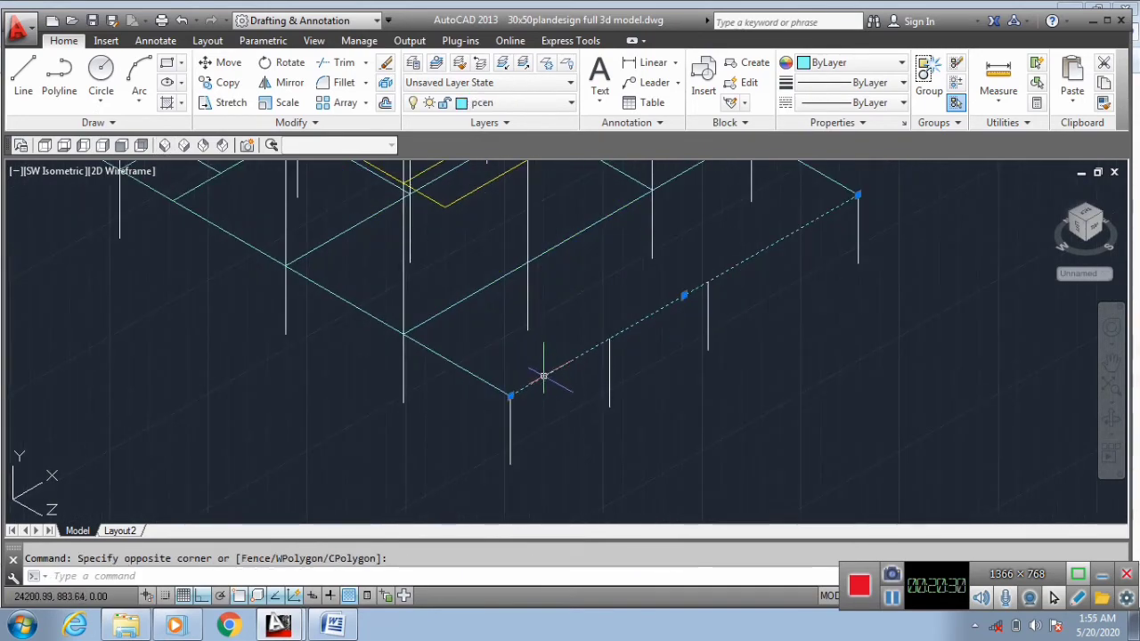
click(542, 378)
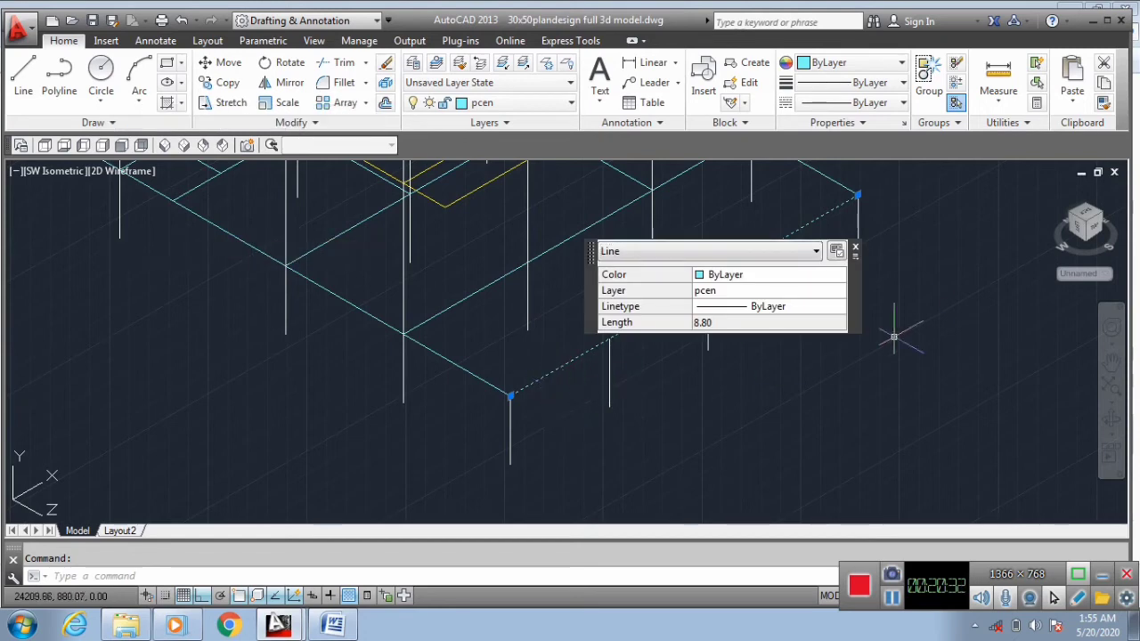
click(856, 250)
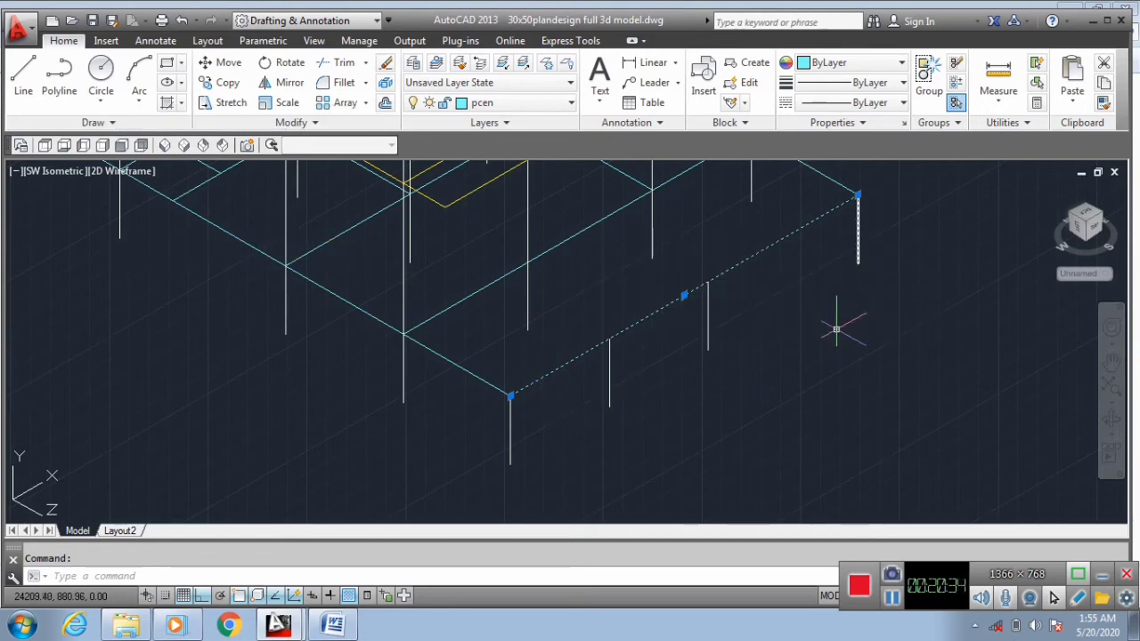
key(Escape)
scroll(84, 165, down, 5)
Switch to the Top view and inspect the plan's front edge line near its left corner.
click(47, 147)
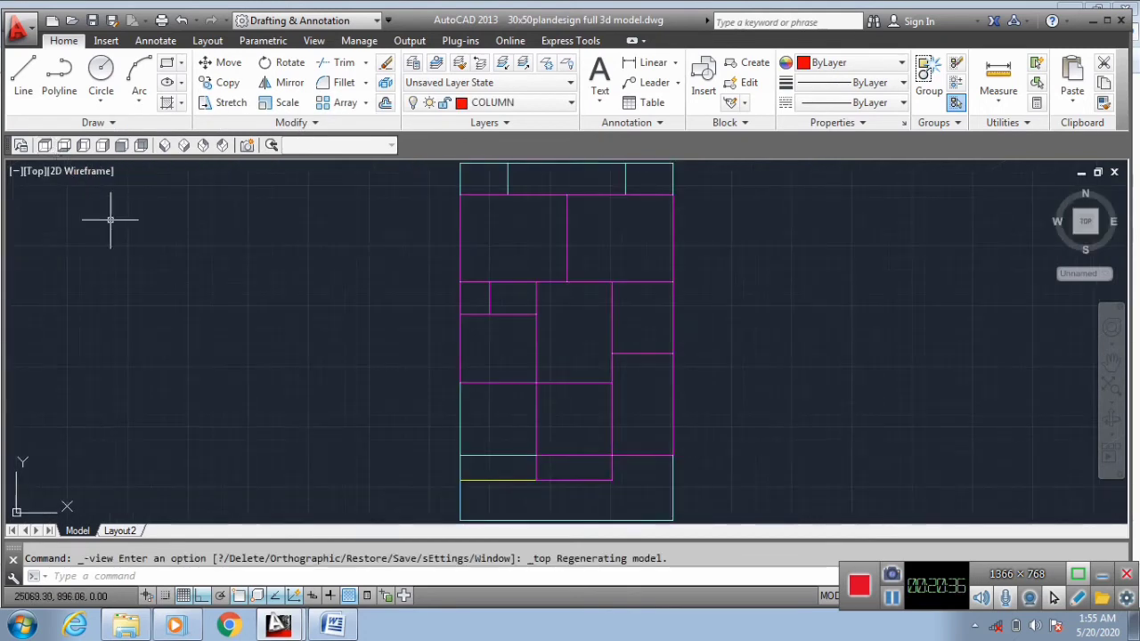
scroll(564, 351, down, 5)
scroll(557, 365, up, 5)
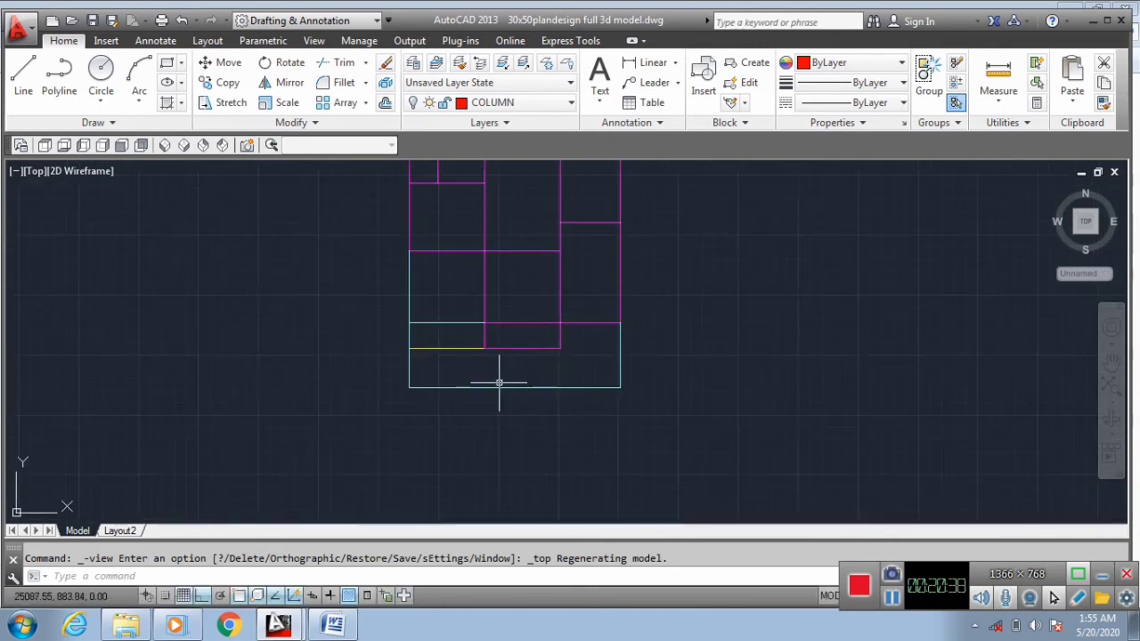
click(447, 405)
click(433, 385)
scroll(433, 383, up, 8)
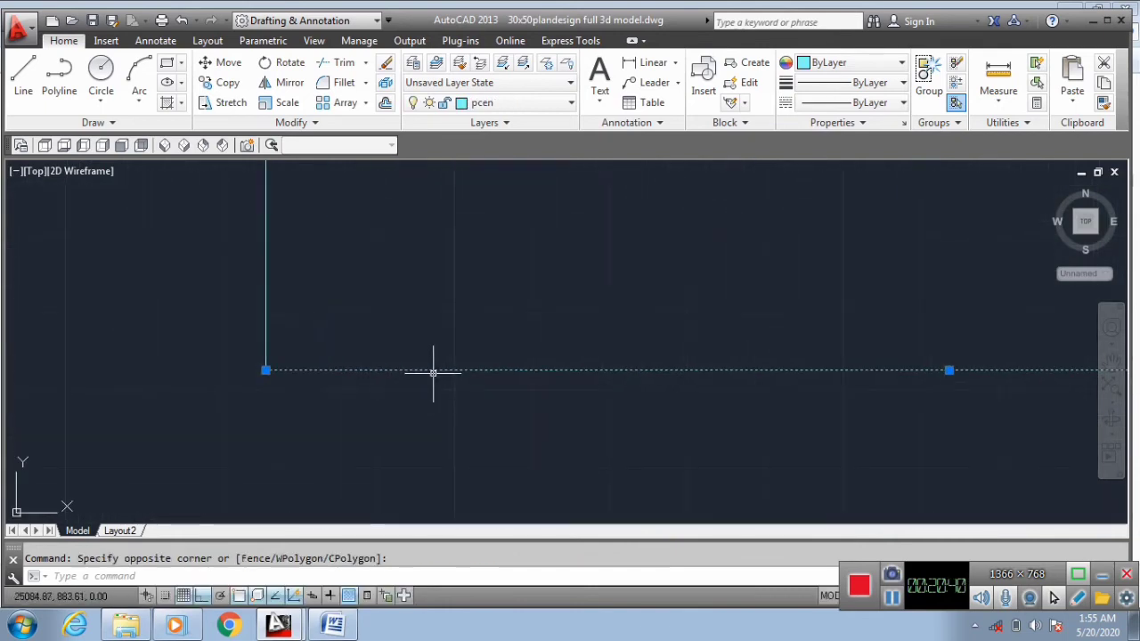
scroll(380, 372, up, 2)
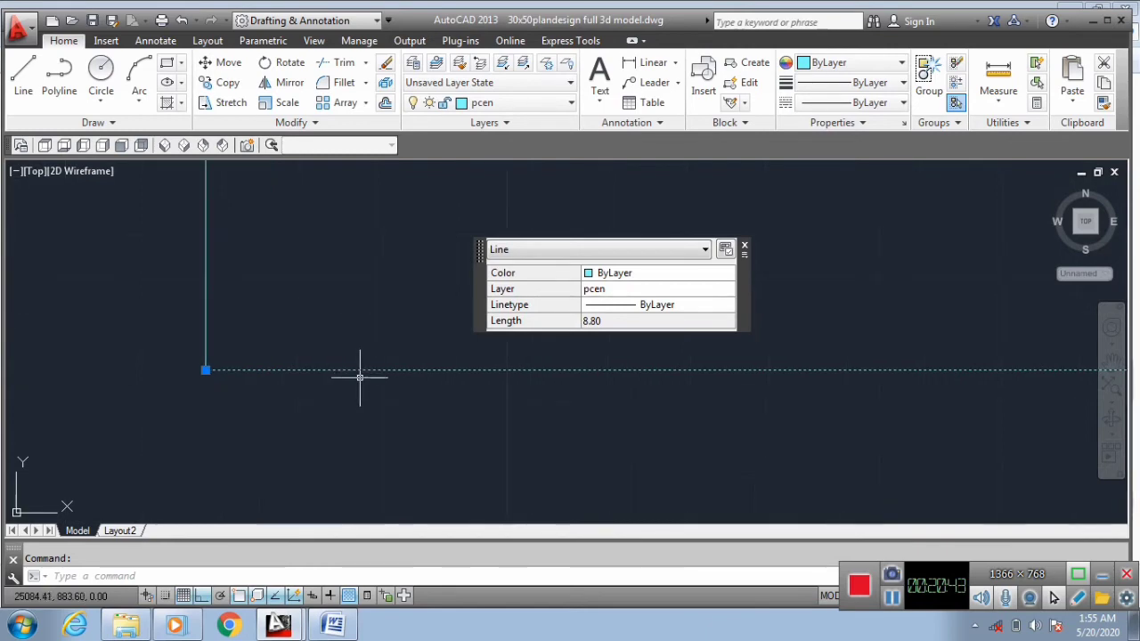
Check the start and end coordinates of the plan's front edge line in its properties.
key(Escape)
click(351, 373)
click(347, 373)
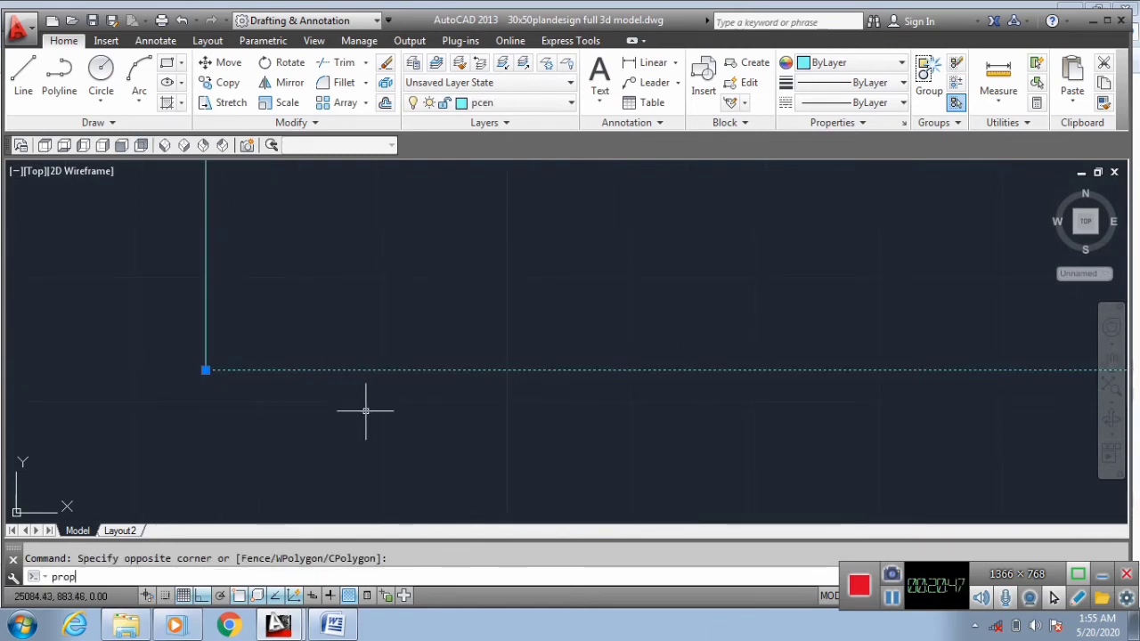
text(prop)
key(Return)
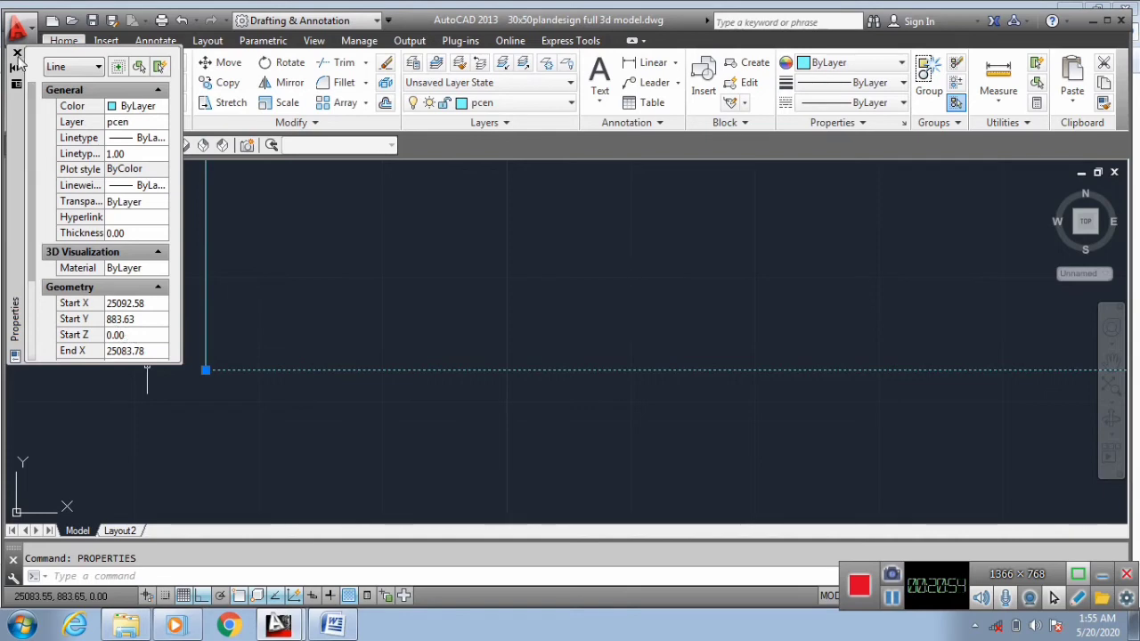
scroll(80, 330, down, 2)
scroll(275, 386, down, 3)
Move the whole line model 883.63 units straight down in the negative Y direction.
click(283, 393)
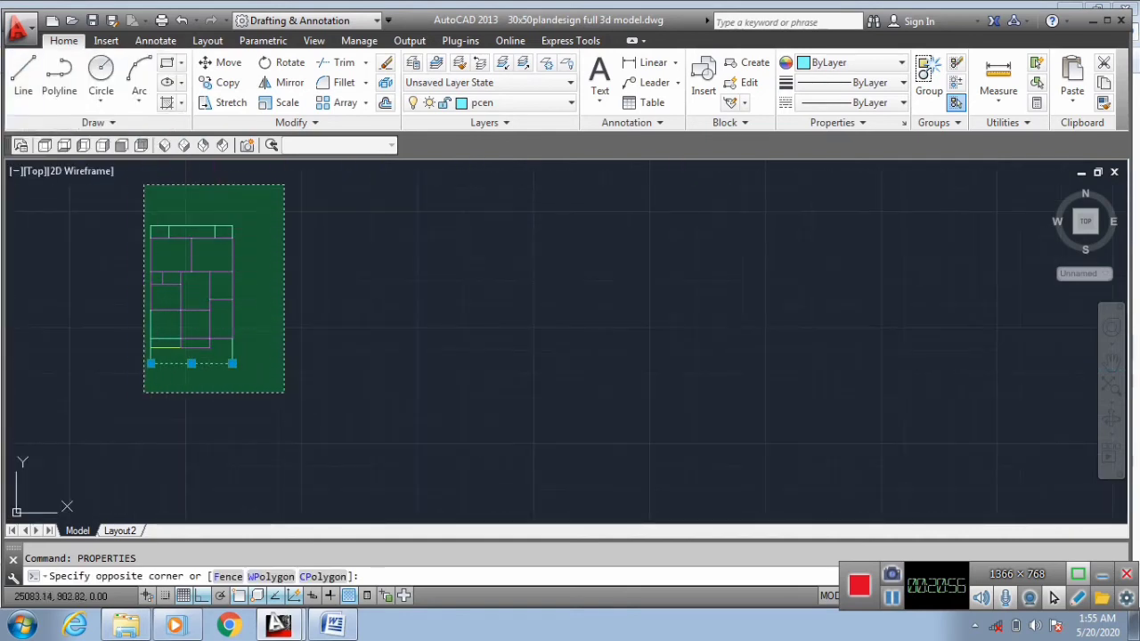
click(143, 184)
click(334, 403)
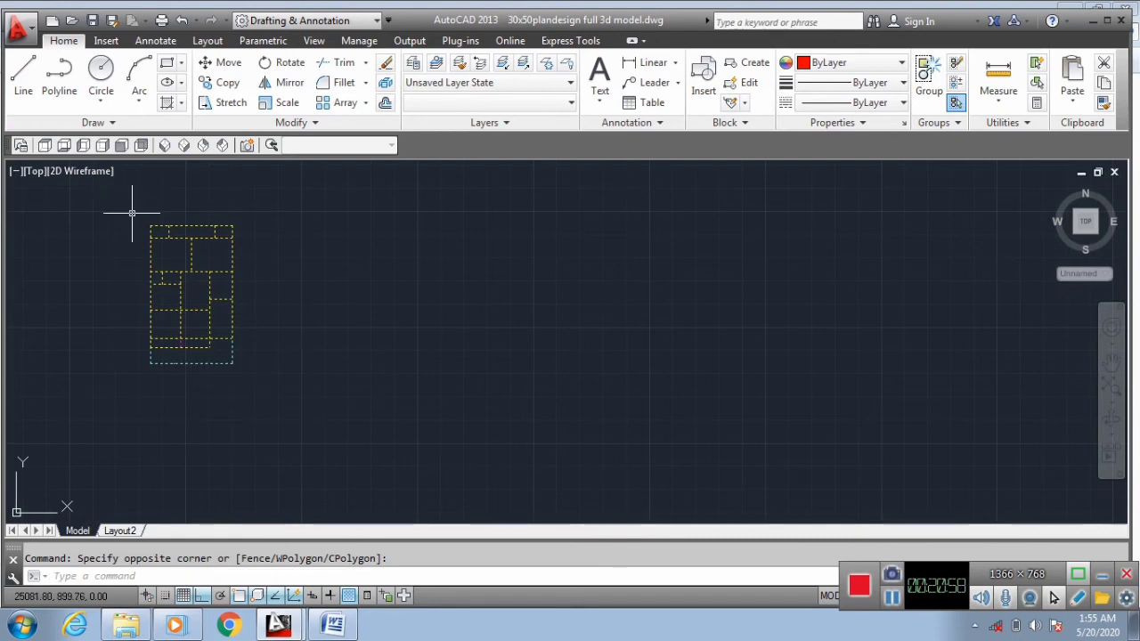
key(Return)
click(478, 262)
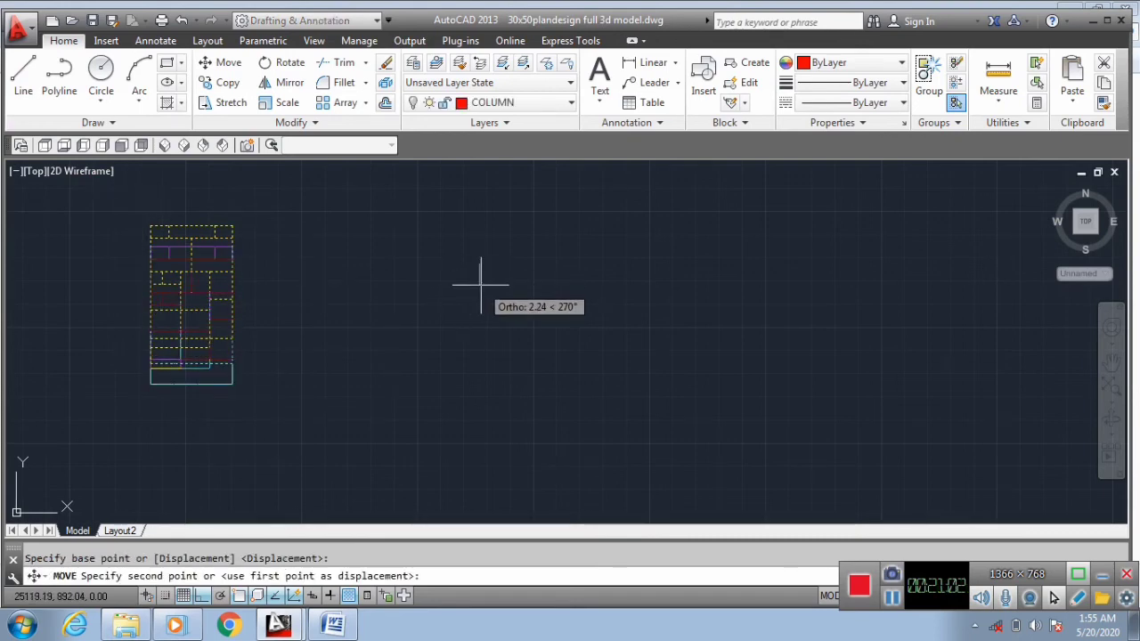
text(883.63)
key(Return)
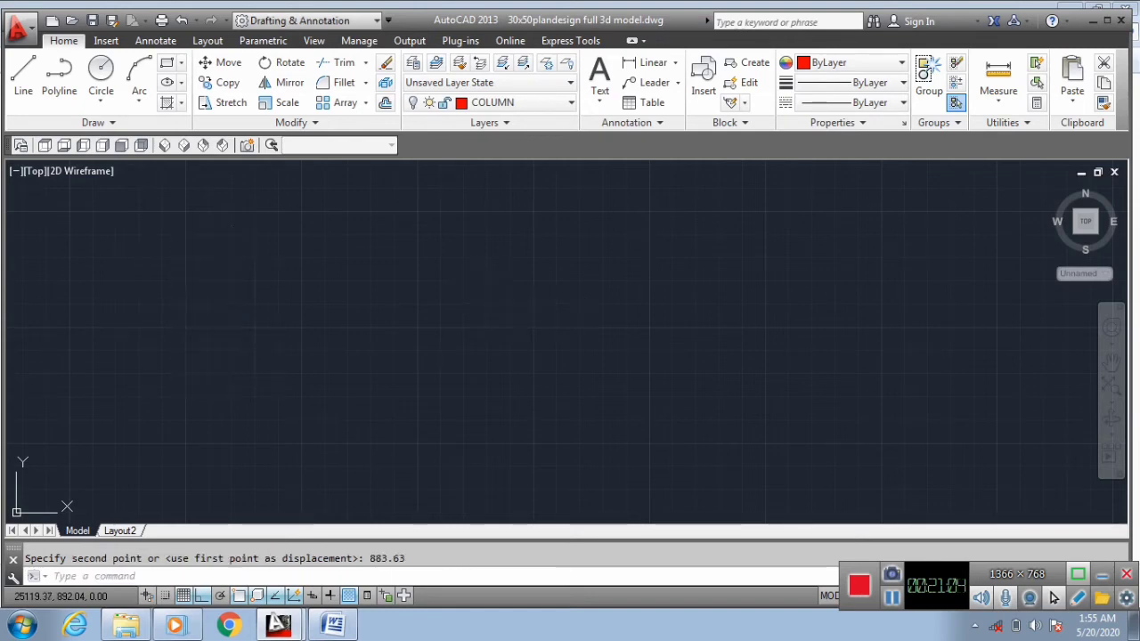
Zoom to the drawing extents and examine the moved plan's front edge against the X axis line.
right_click(447, 283)
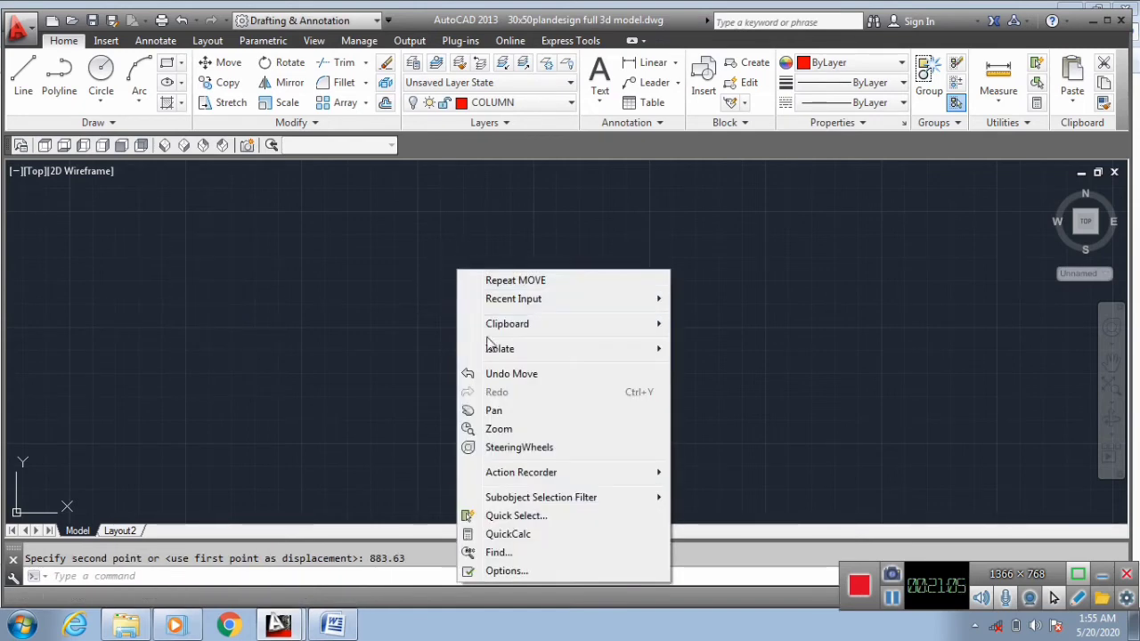
click(498, 429)
right_click(464, 221)
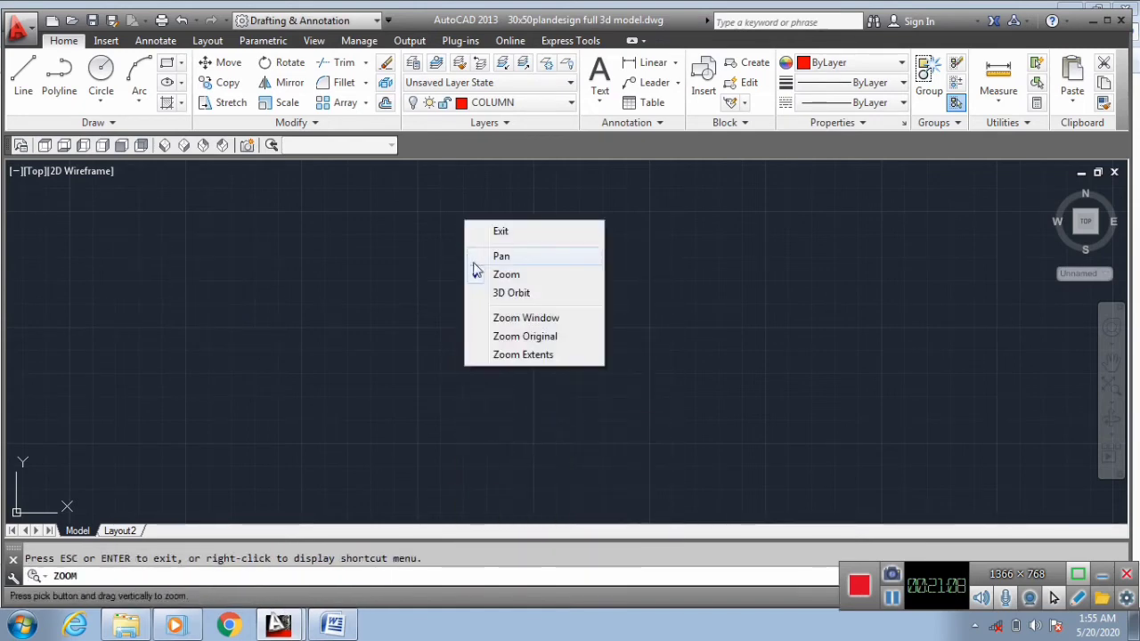
click(521, 355)
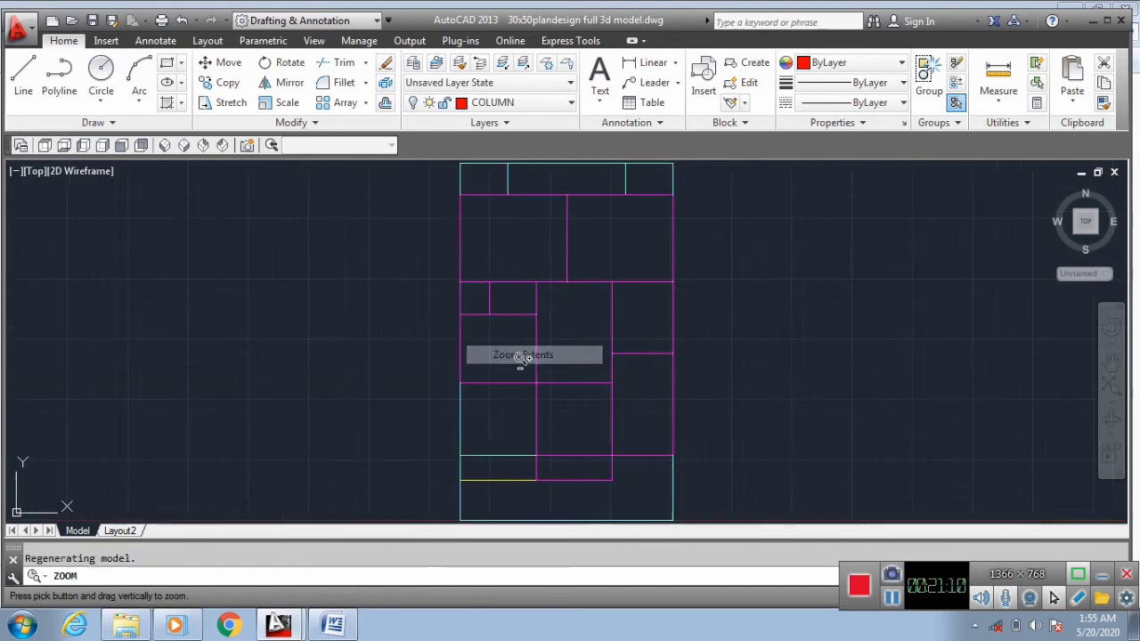
scroll(488, 261, down, 4)
scroll(509, 360, up, 2)
scroll(508, 372, down, 2)
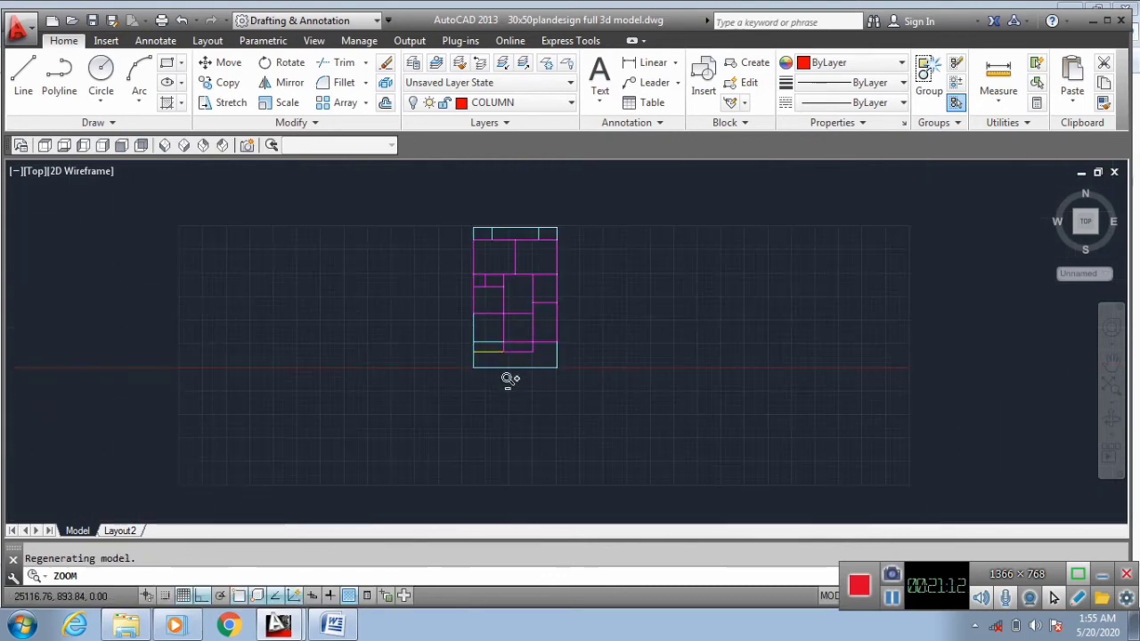
key(Escape)
scroll(504, 384, down, 4)
scroll(507, 386, down, 3)
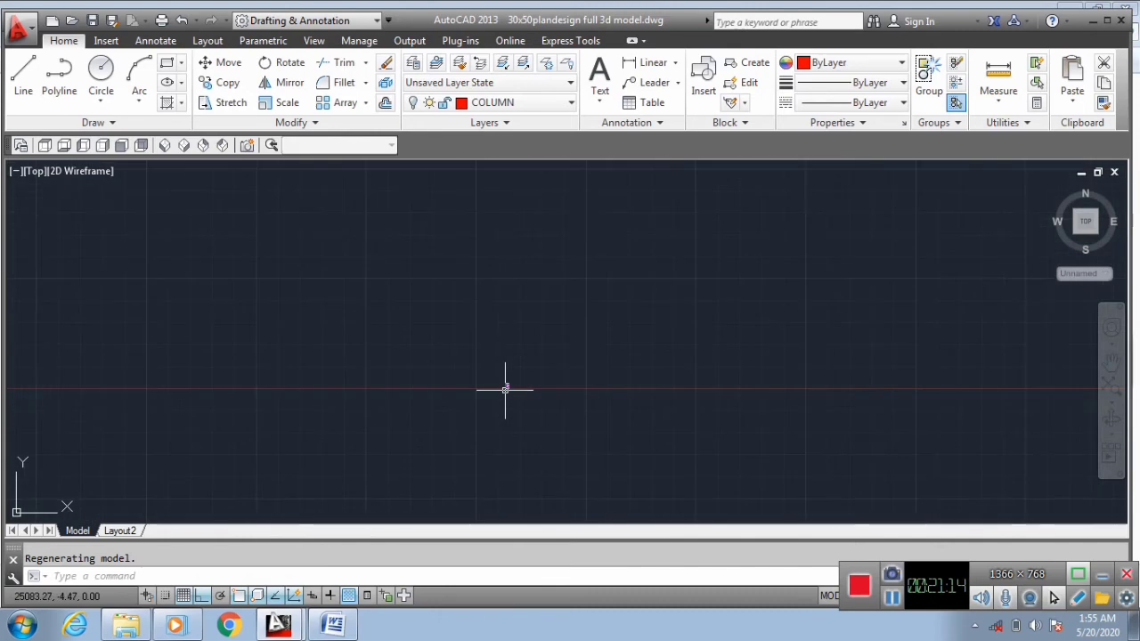
scroll(442, 354, up, 7)
Check the start and end X coordinates of the plan's left edge line in its properties.
scroll(441, 354, down, 5)
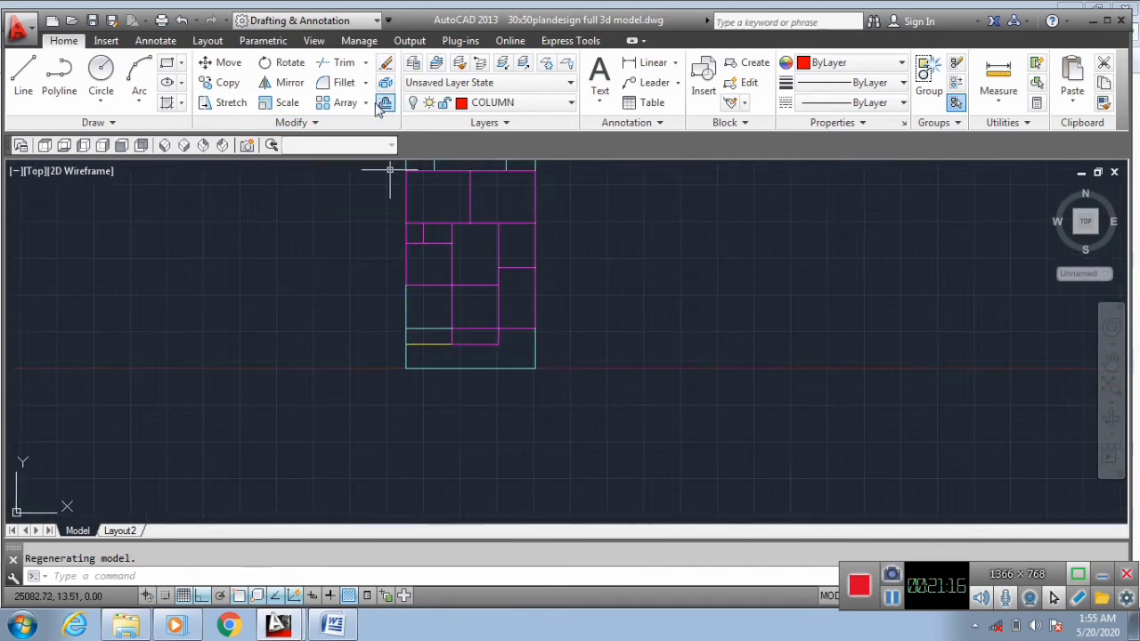
scroll(407, 355, up, 4)
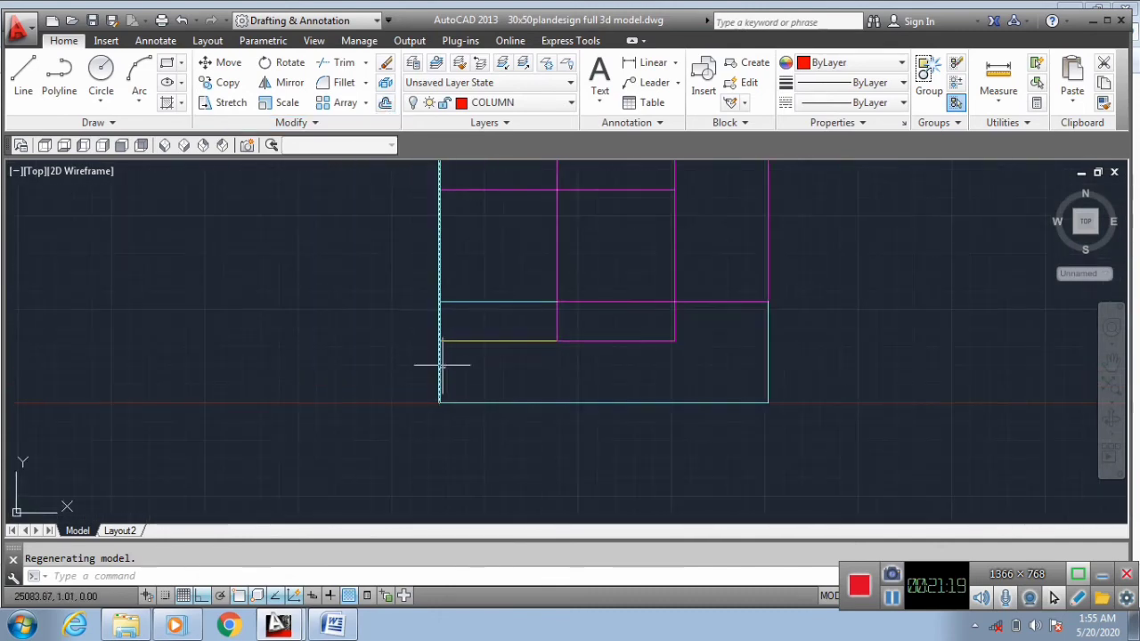
click(439, 365)
click(440, 366)
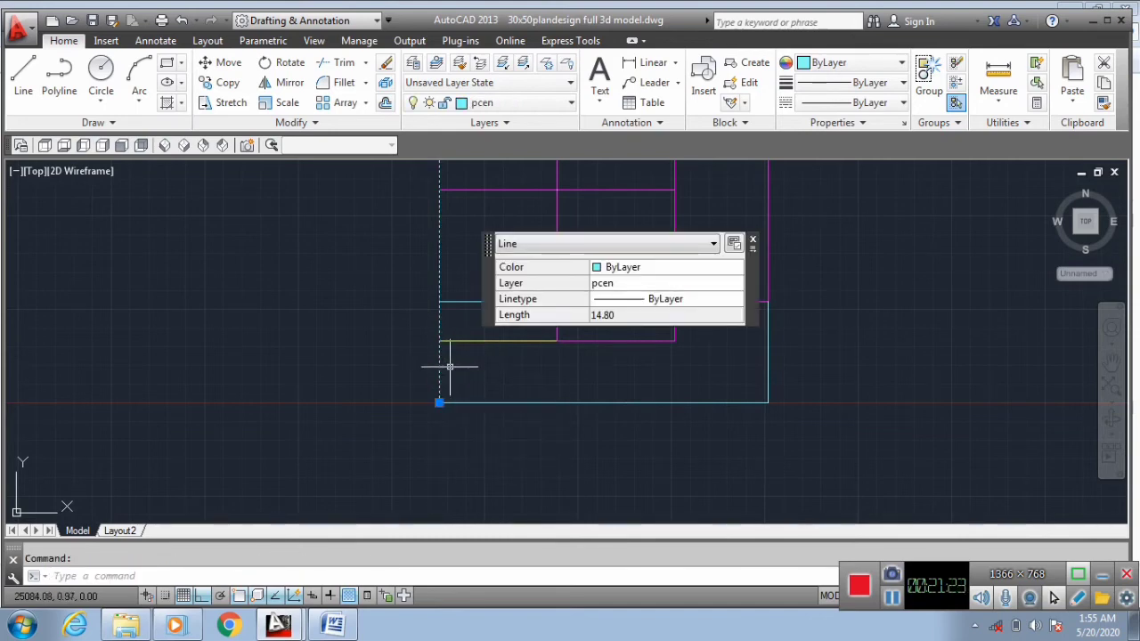
text(properties)
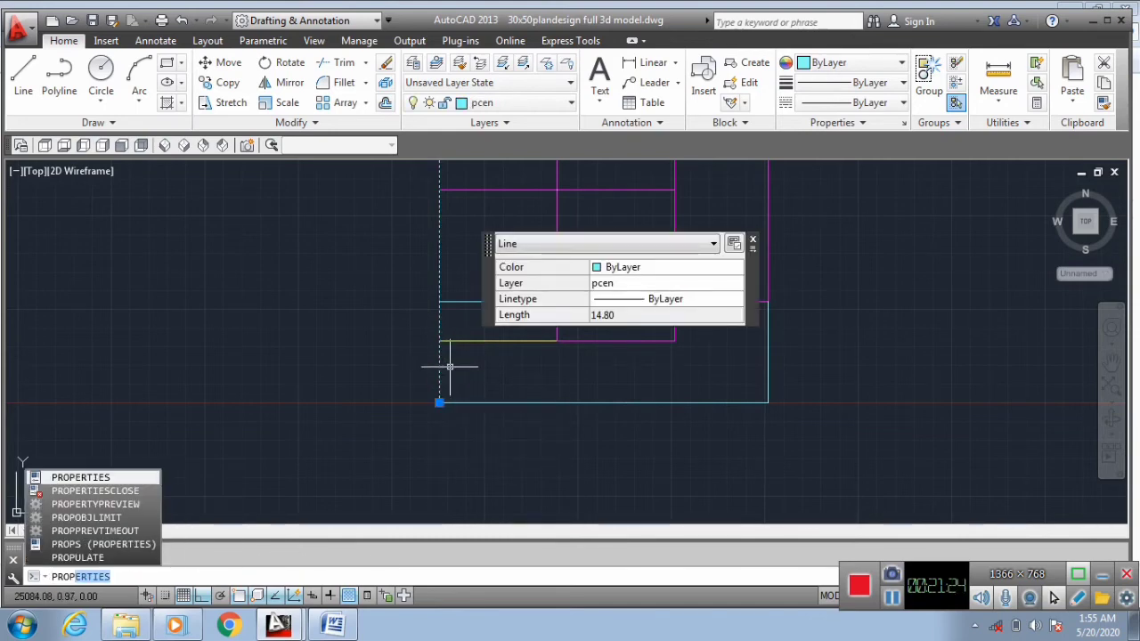
key(Return)
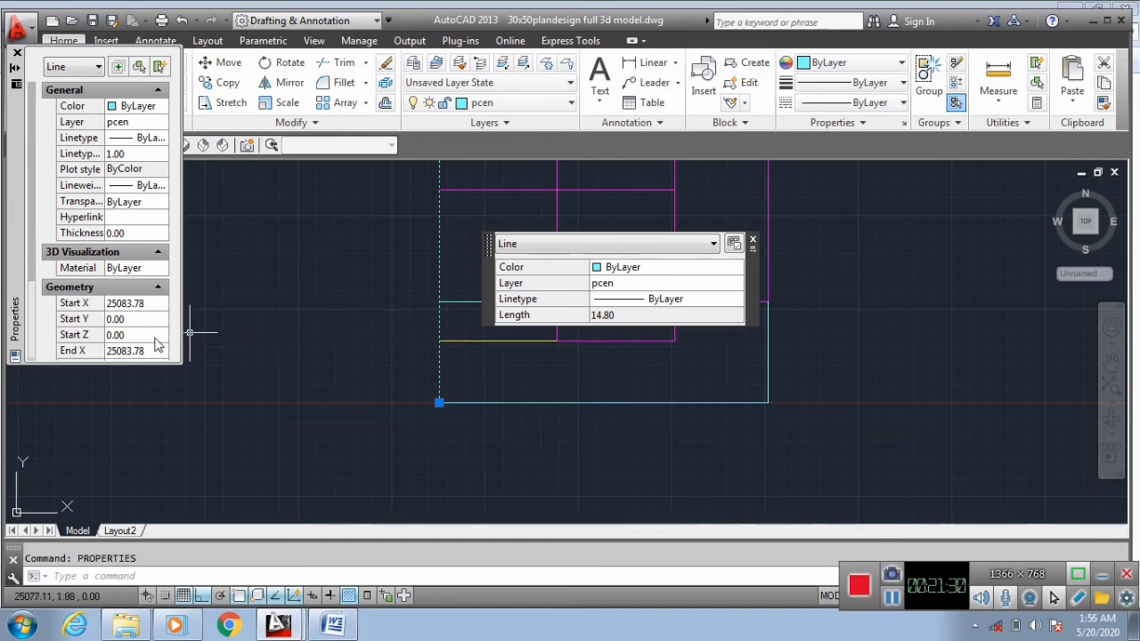
click(17, 54)
scroll(237, 420, down, 3)
key(Escape)
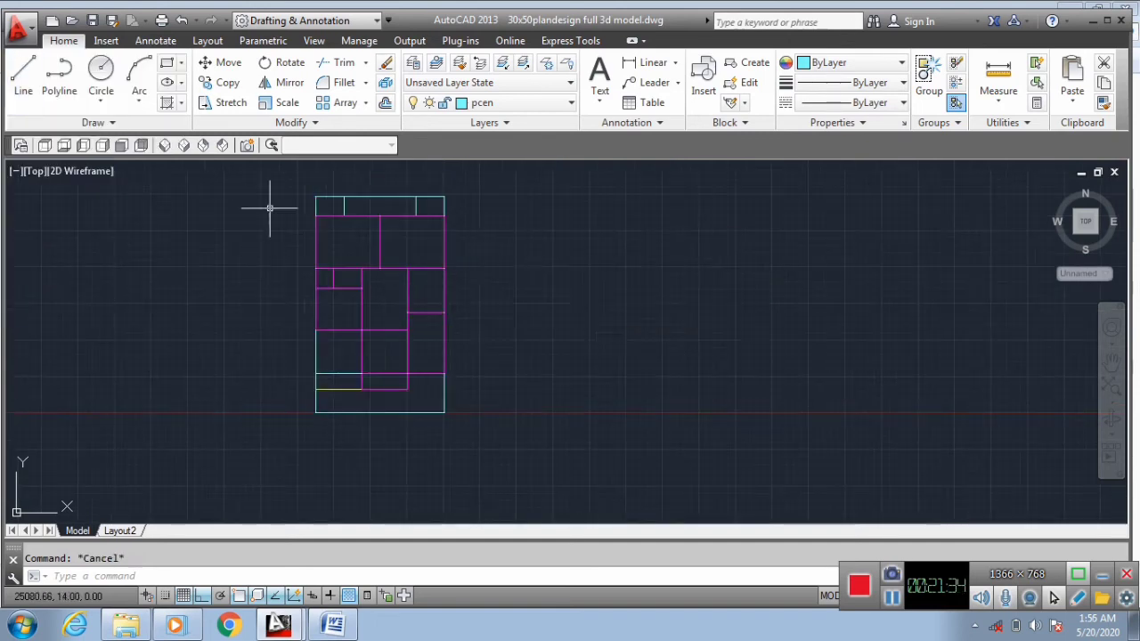
Move the whole line model 25083 units in the negative X direction toward the origin.
click(265, 178)
click(539, 476)
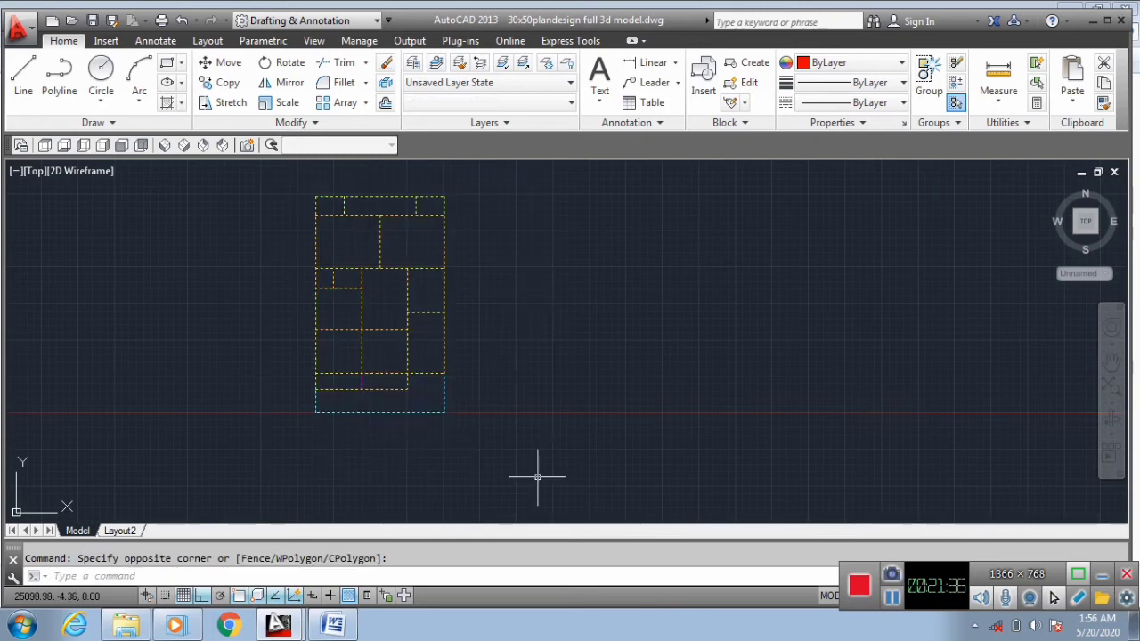
click(236, 203)
text(m)
key(Return)
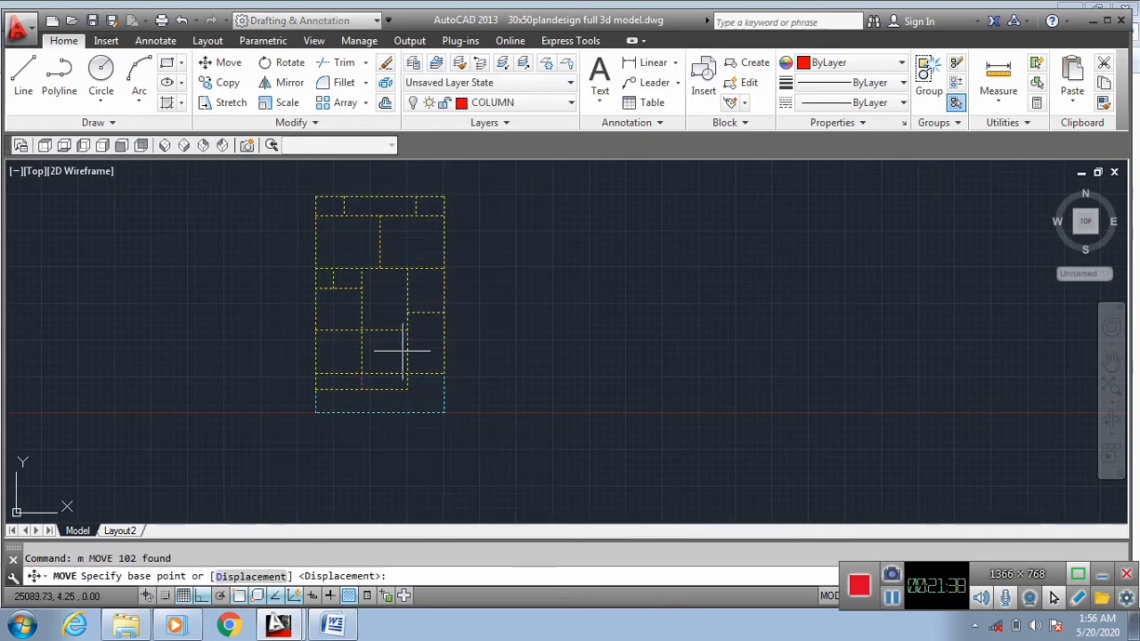
click(631, 468)
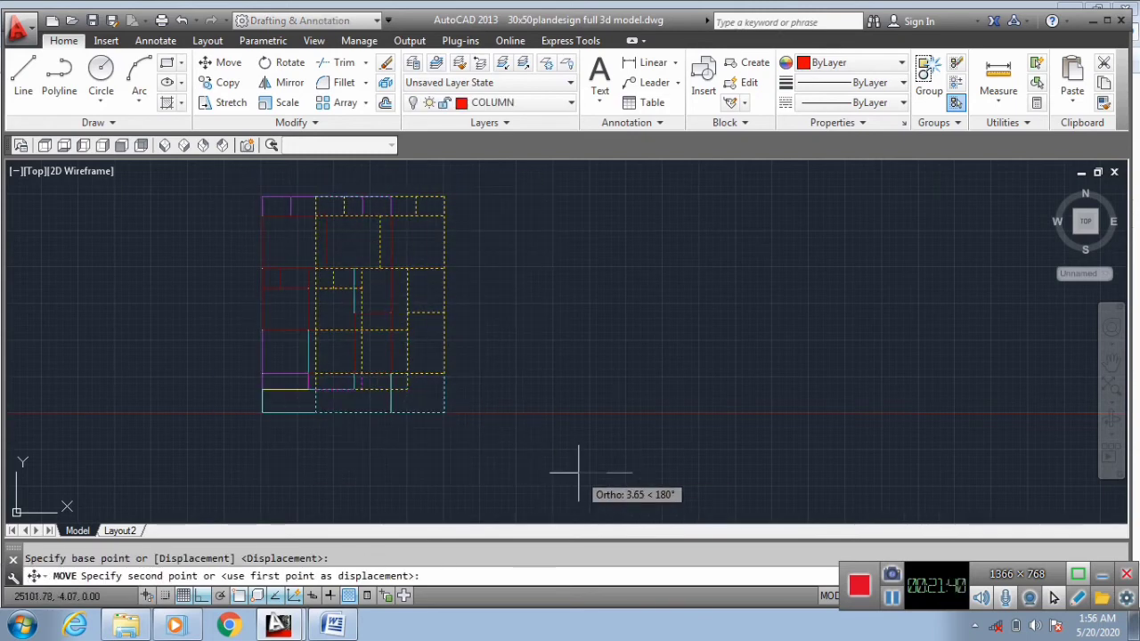
text(25083)
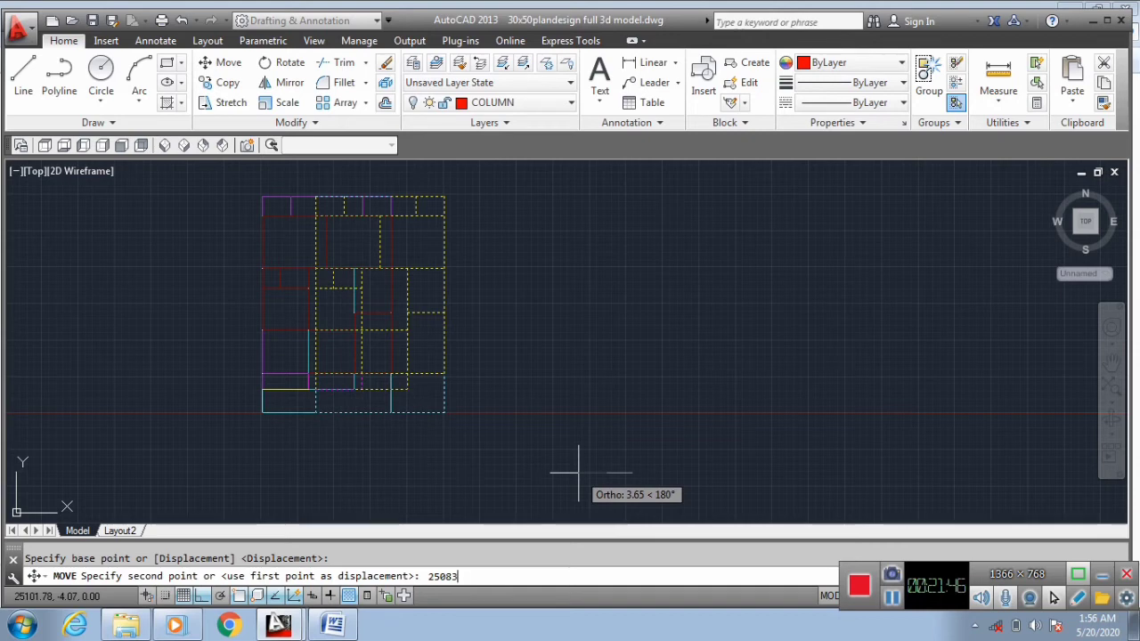
key(Return)
Zoom to the drawing extents and check the left edge line's remaining X offset from the origin in its properties.
right_click(496, 359)
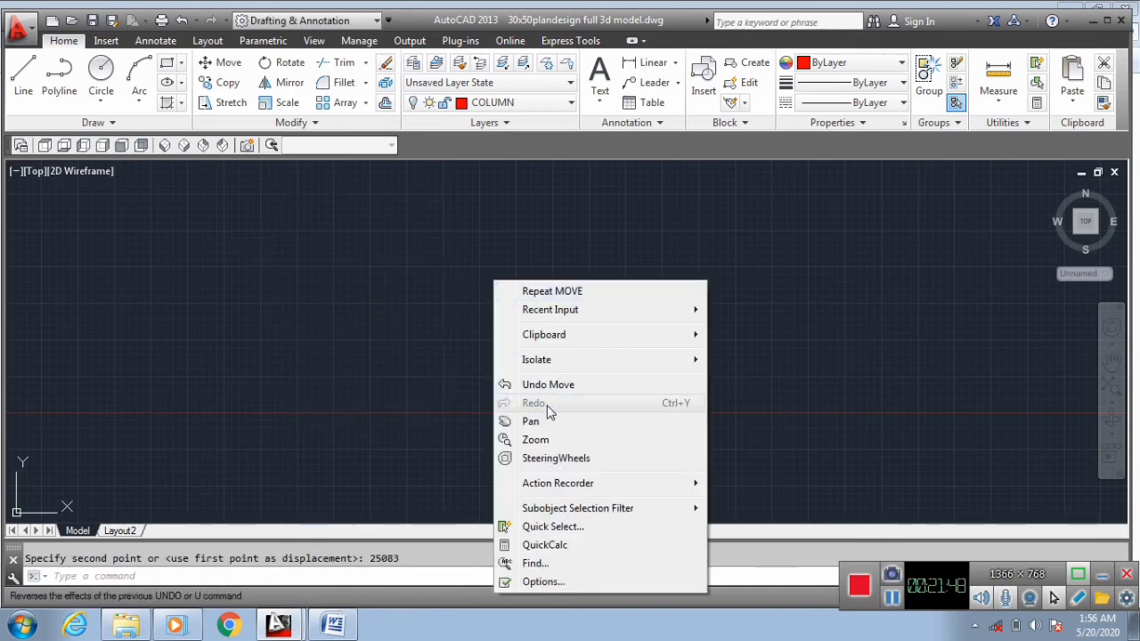
click(561, 433)
right_click(539, 256)
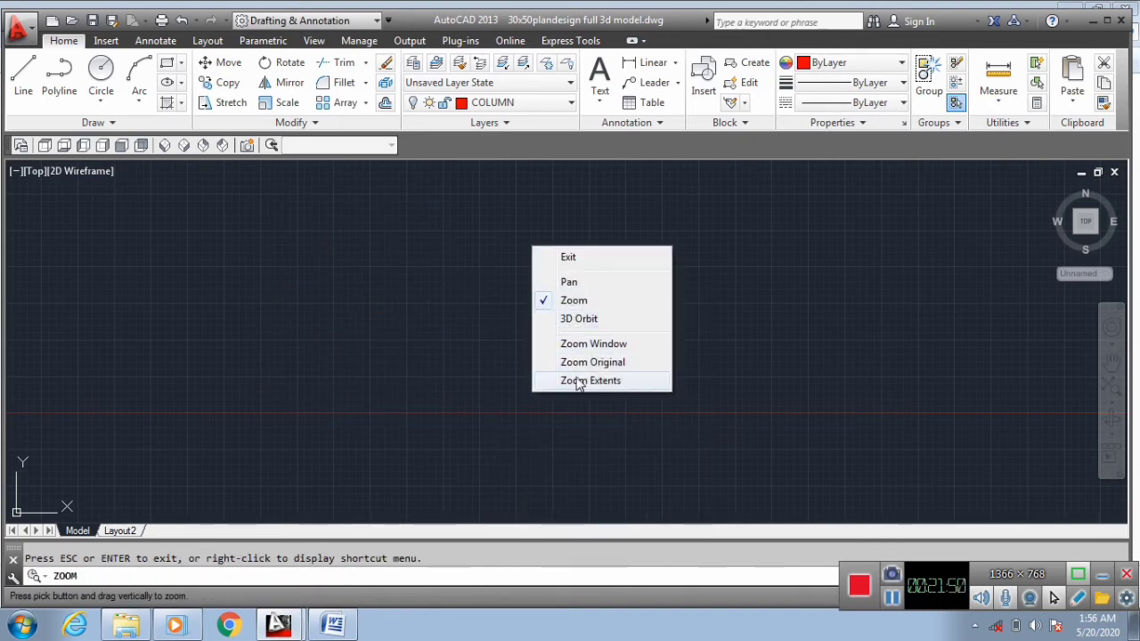
click(577, 381)
scroll(522, 453, up, 4)
key(Escape)
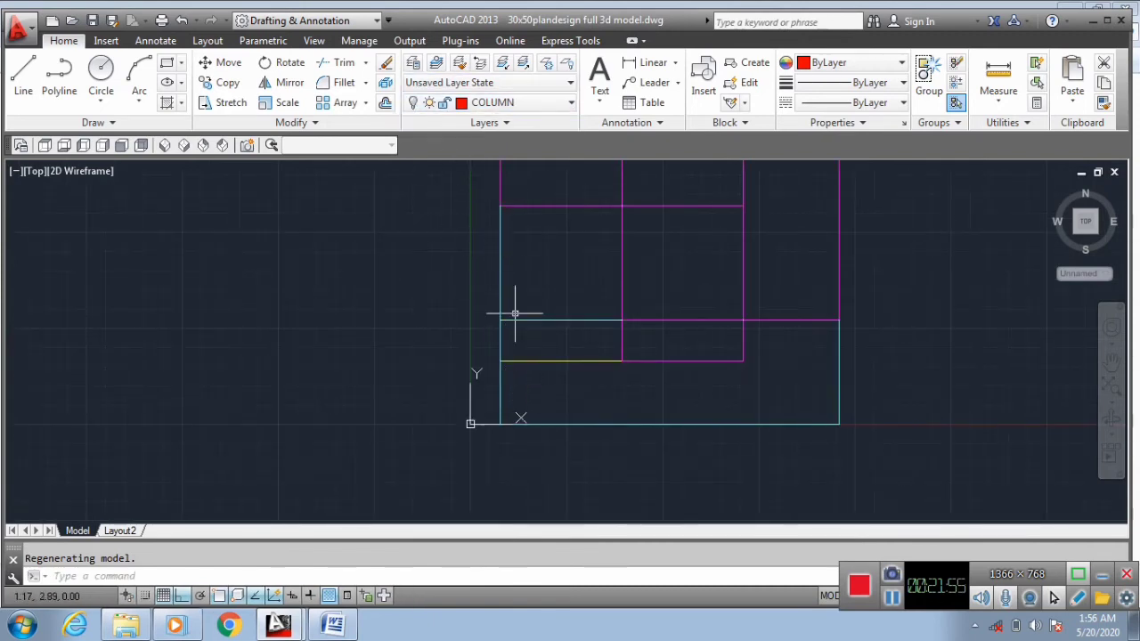
click(501, 384)
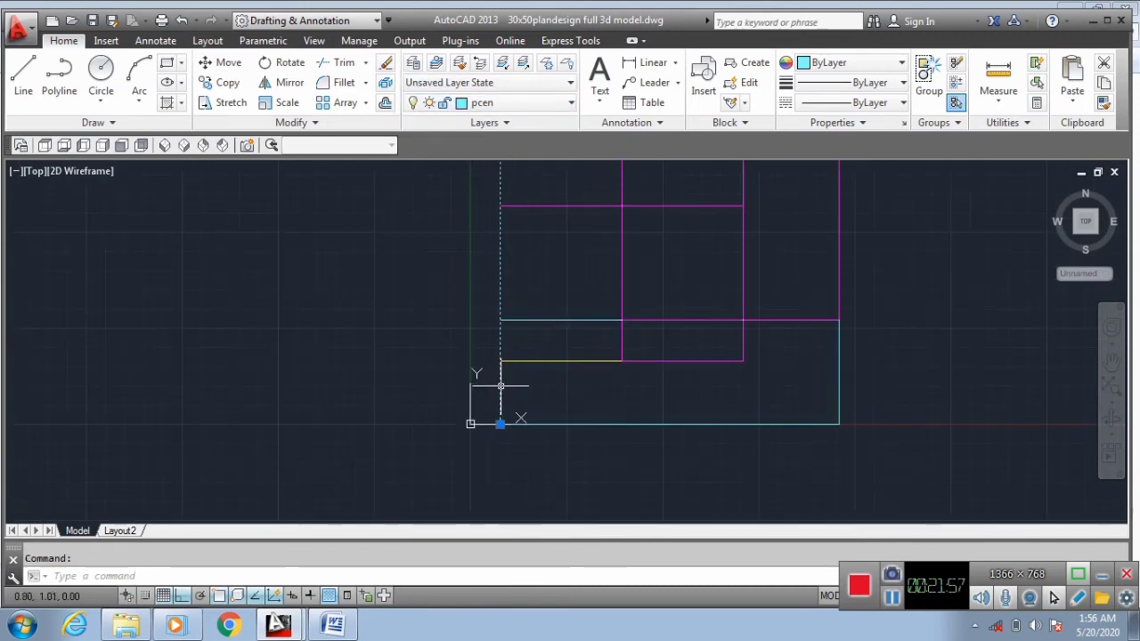
click(563, 361)
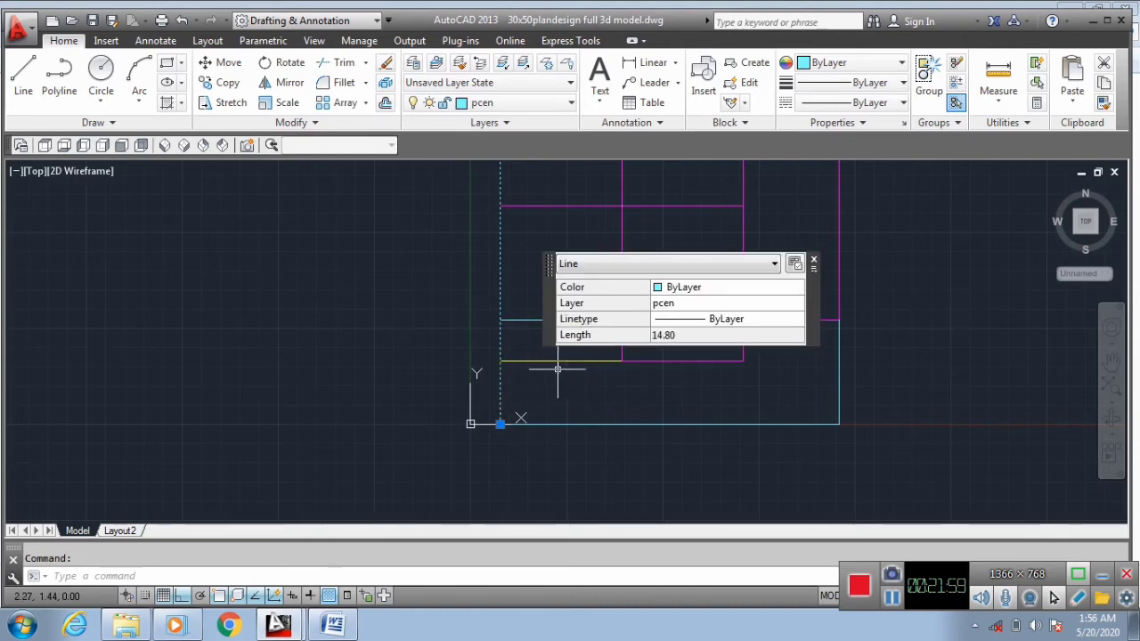
key(Return)
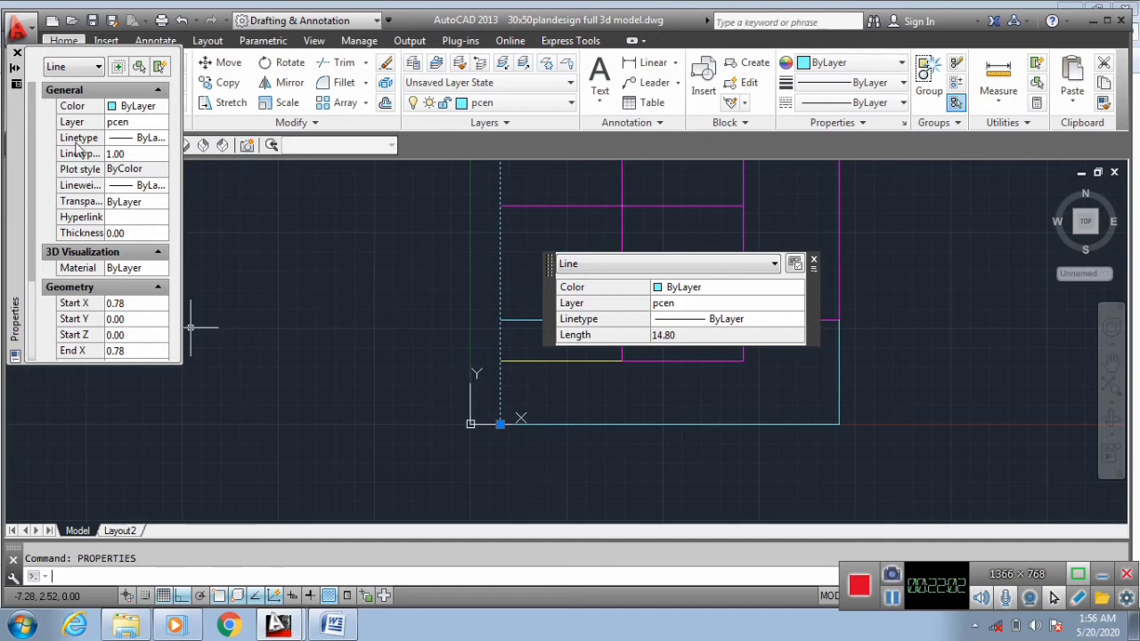
Move the whole line model 0.78 units in the negative X direction so its left edge meets the origin.
key(Escape)
scroll(301, 449, down, 4)
click(564, 458)
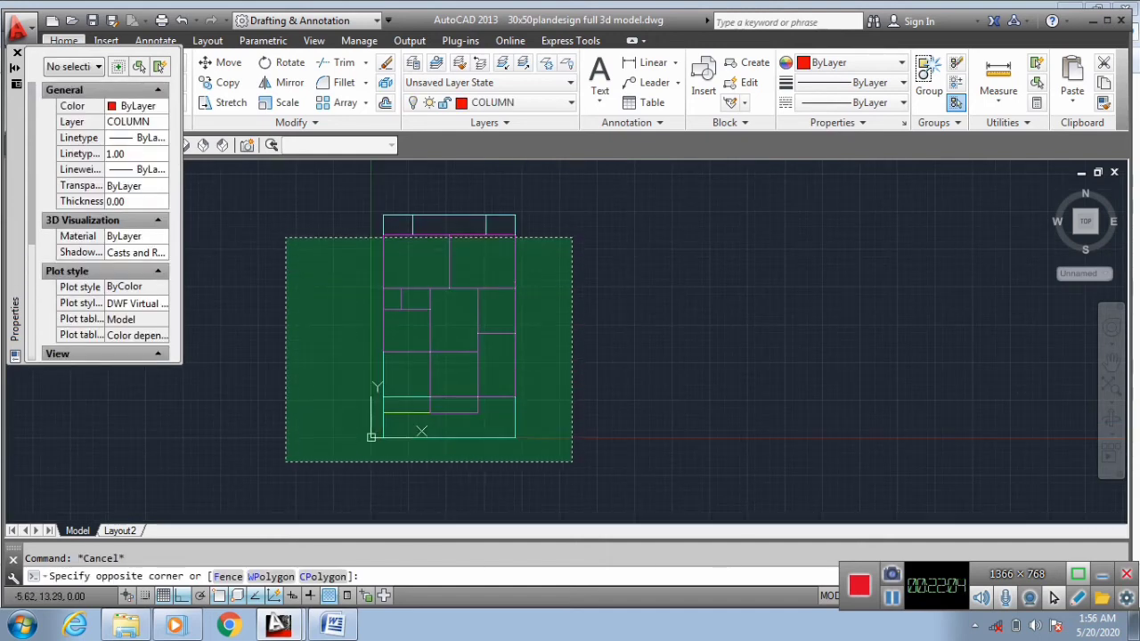
click(295, 204)
click(612, 469)
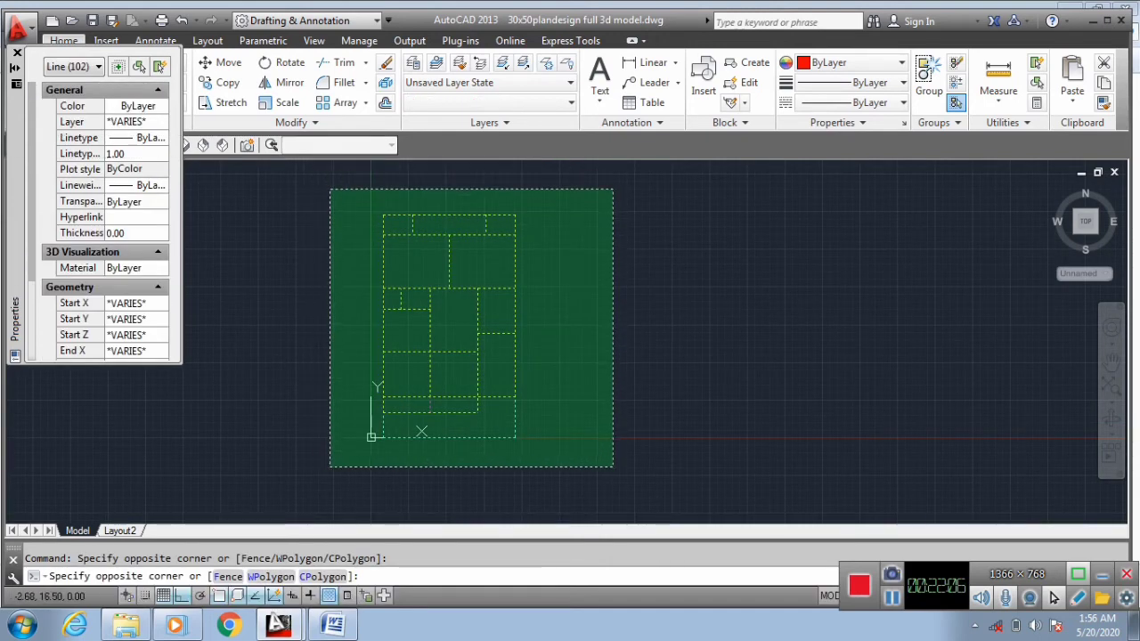
click(331, 183)
text(m)
key(Return)
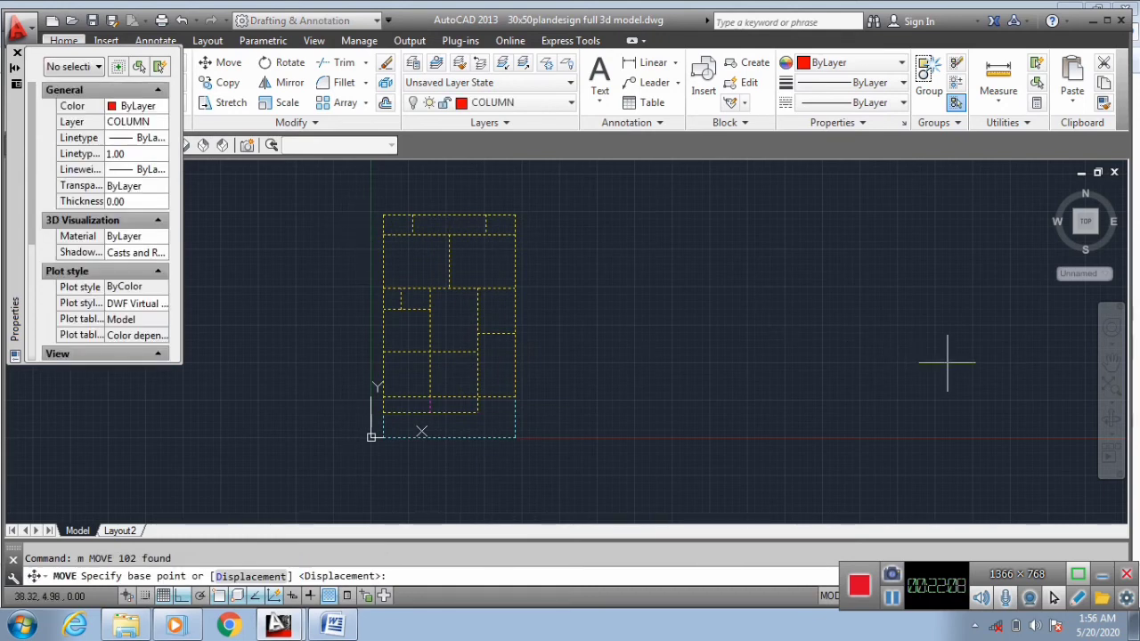
click(944, 352)
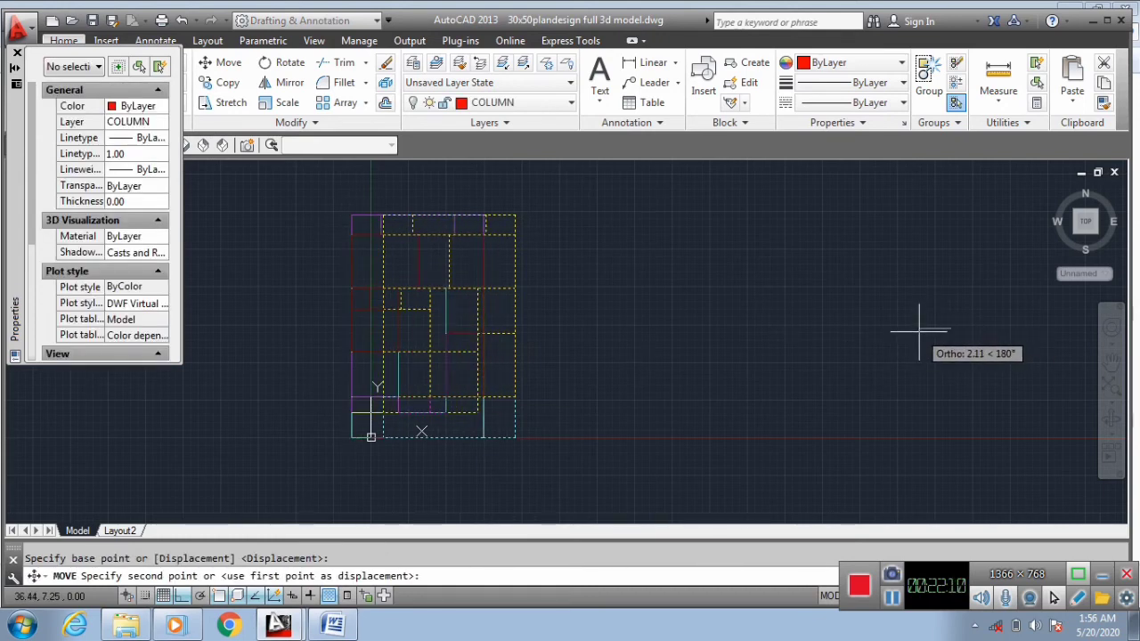
text(0.78)
key(Return)
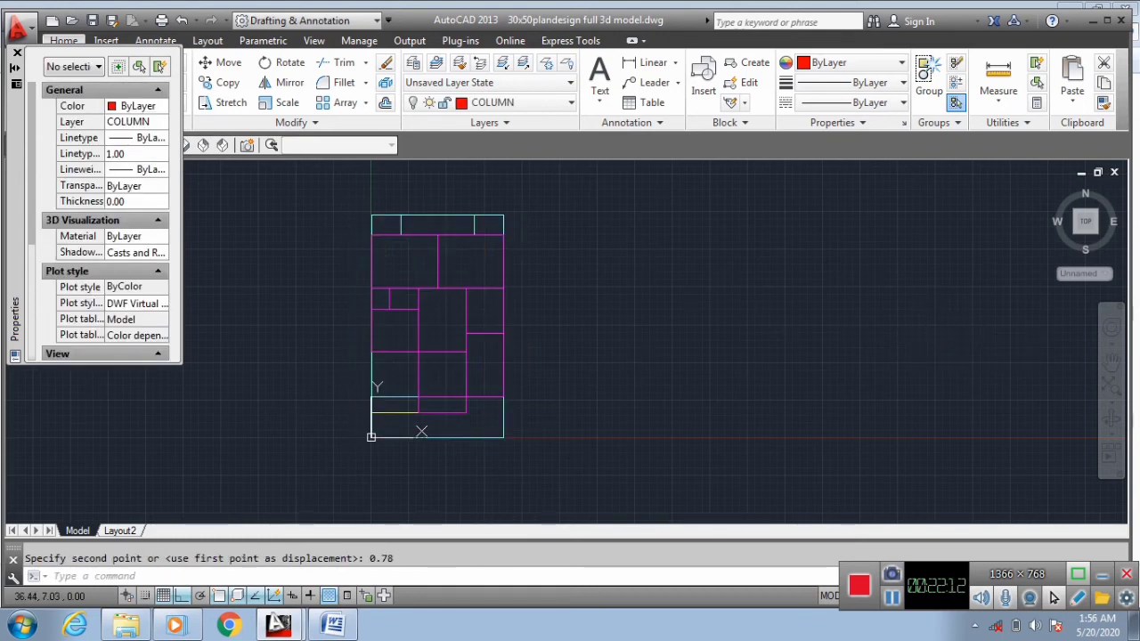
scroll(397, 445, up, 3)
scroll(401, 449, down, 2)
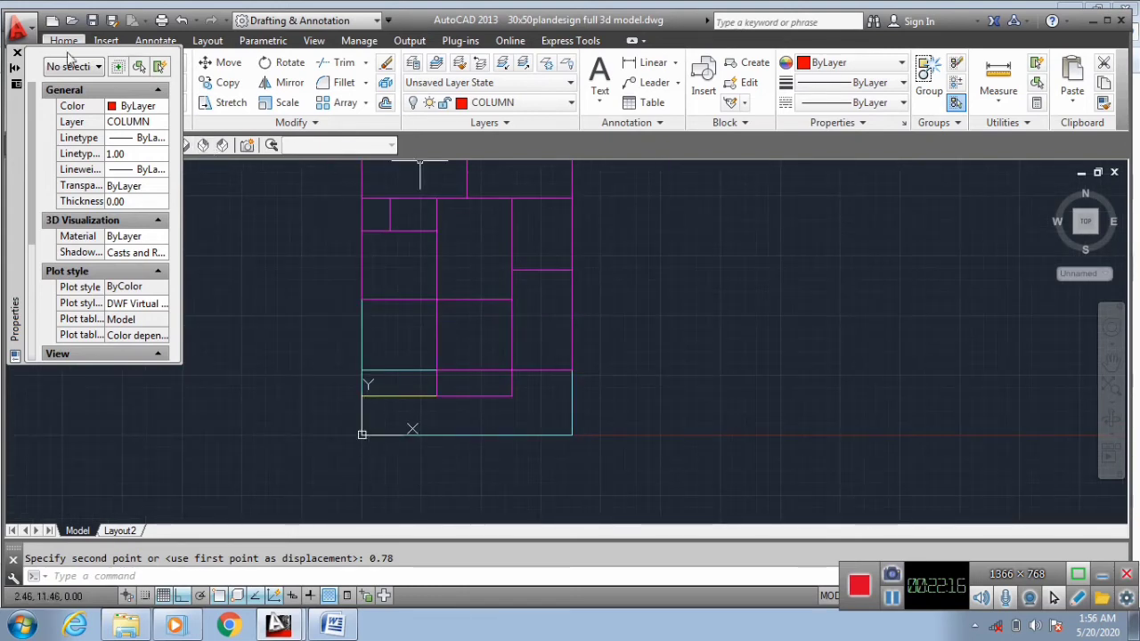
Close the properties, switch to the SW Isometric view and examine the model's front-left corner at the origin.
click(17, 54)
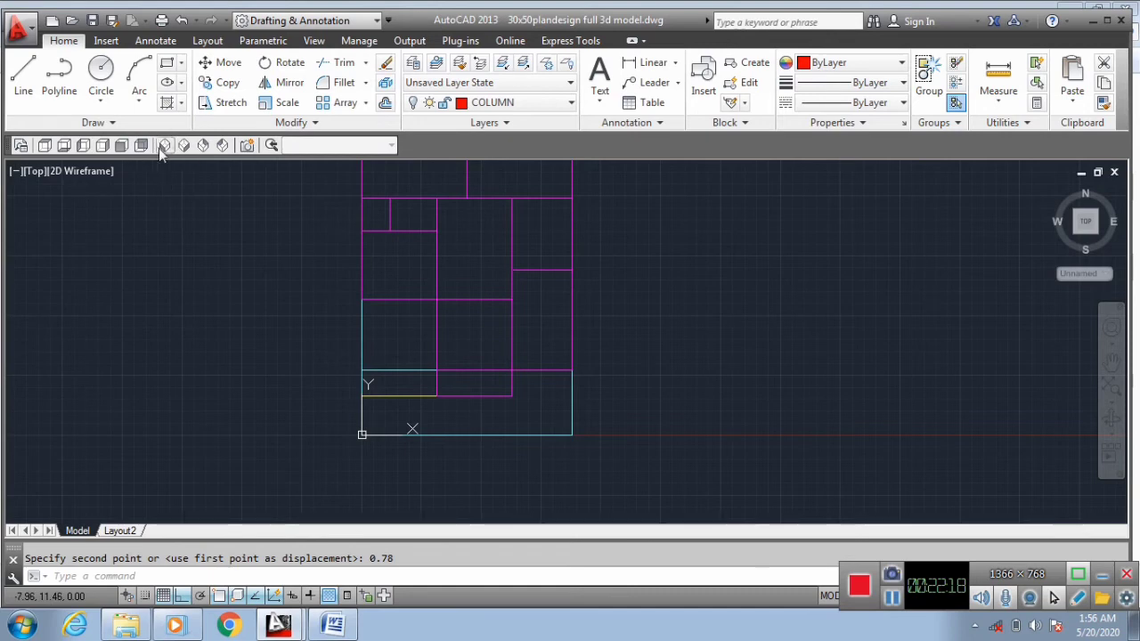
click(163, 146)
scroll(488, 442, up, 4)
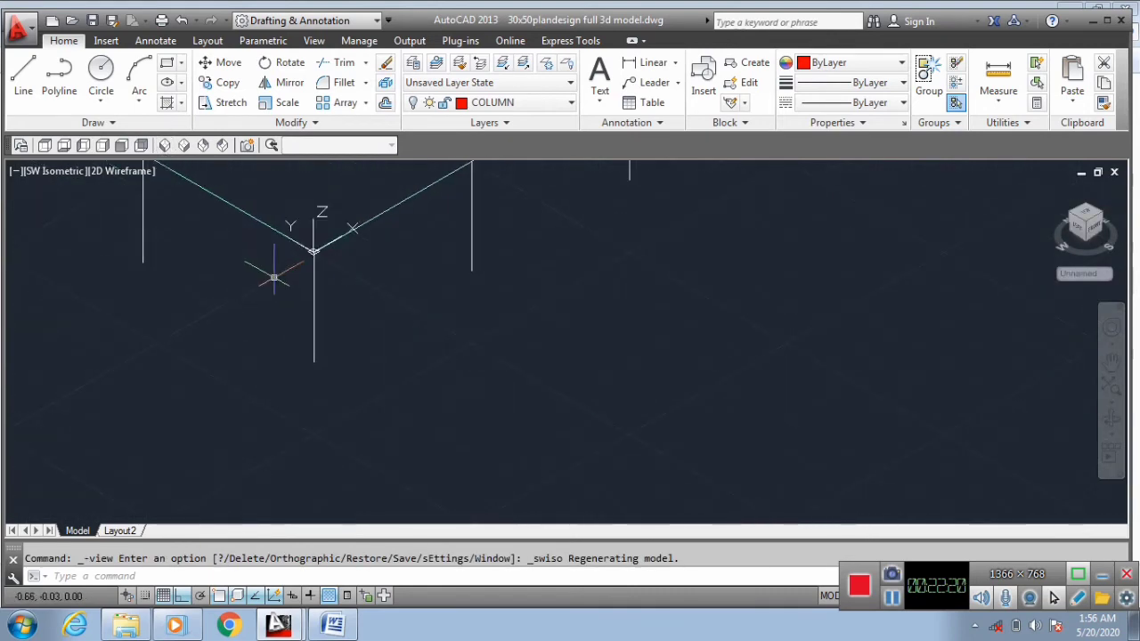
scroll(318, 338, up, 3)
scroll(321, 356, down, 5)
scroll(292, 328, up, 8)
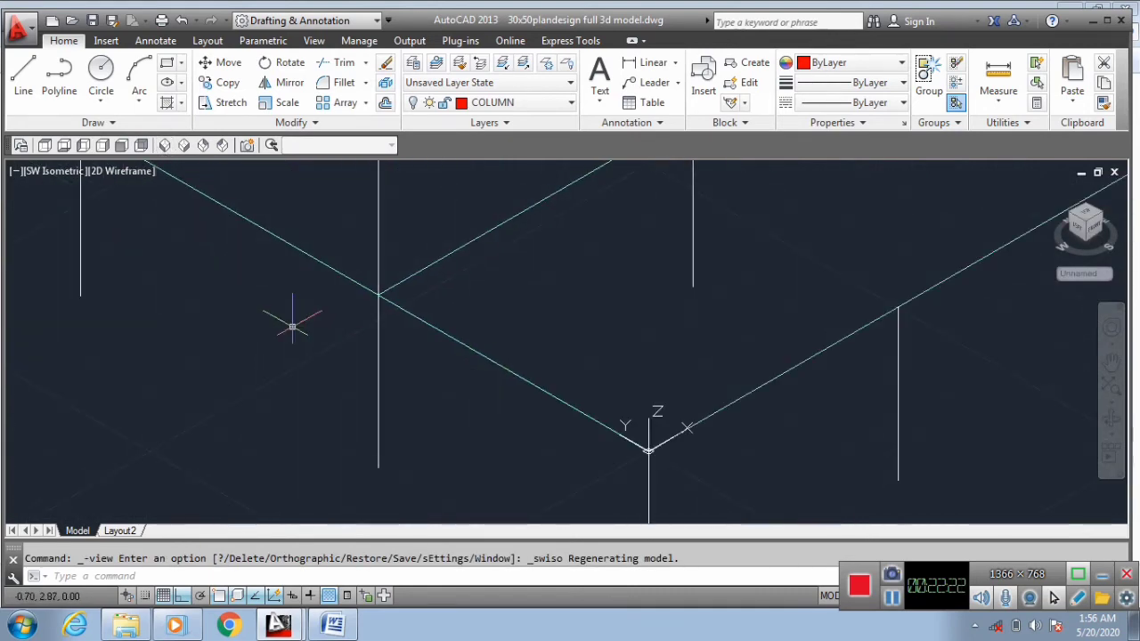
scroll(292, 328, down, 8)
Move the entire line model up 1.5 units in the positive Z direction.
click(476, 403)
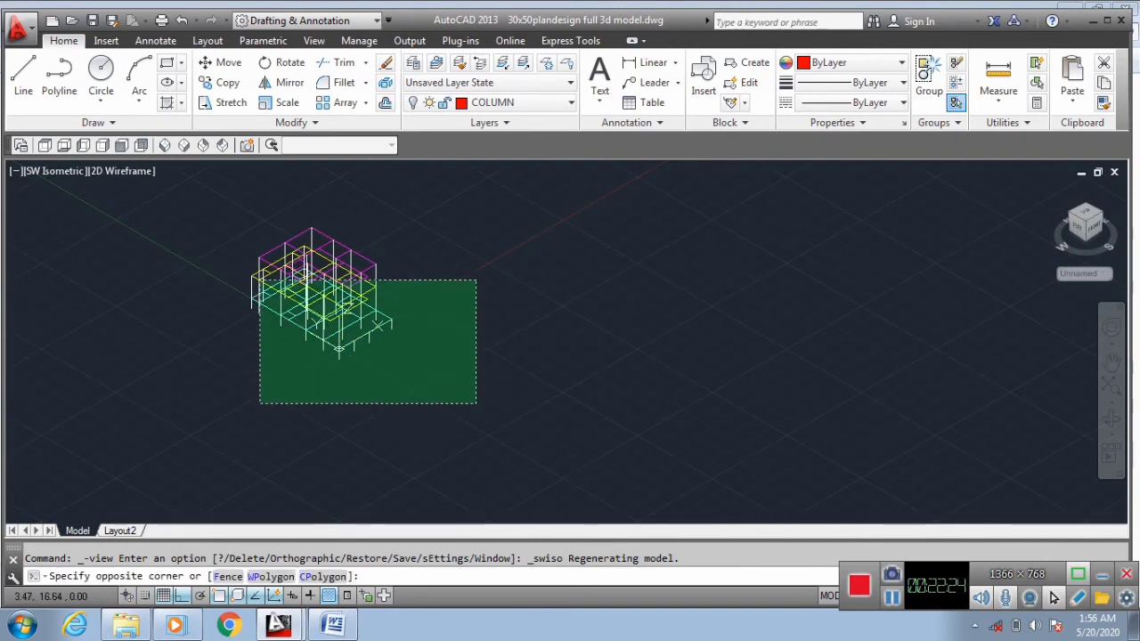
click(179, 200)
click(508, 401)
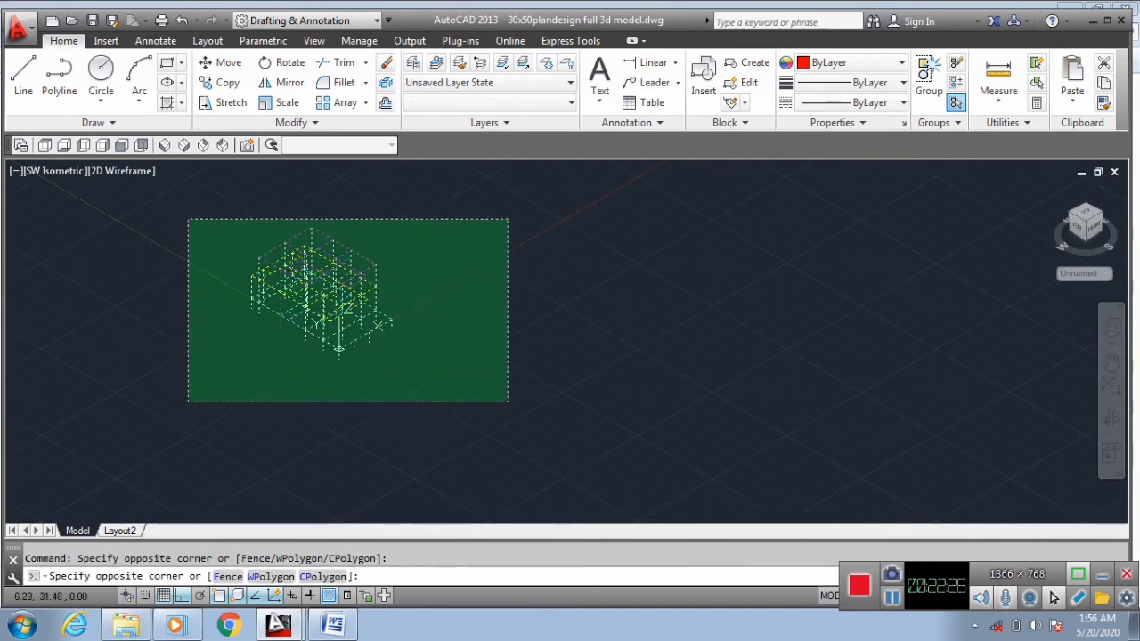
click(188, 219)
click(464, 400)
click(200, 178)
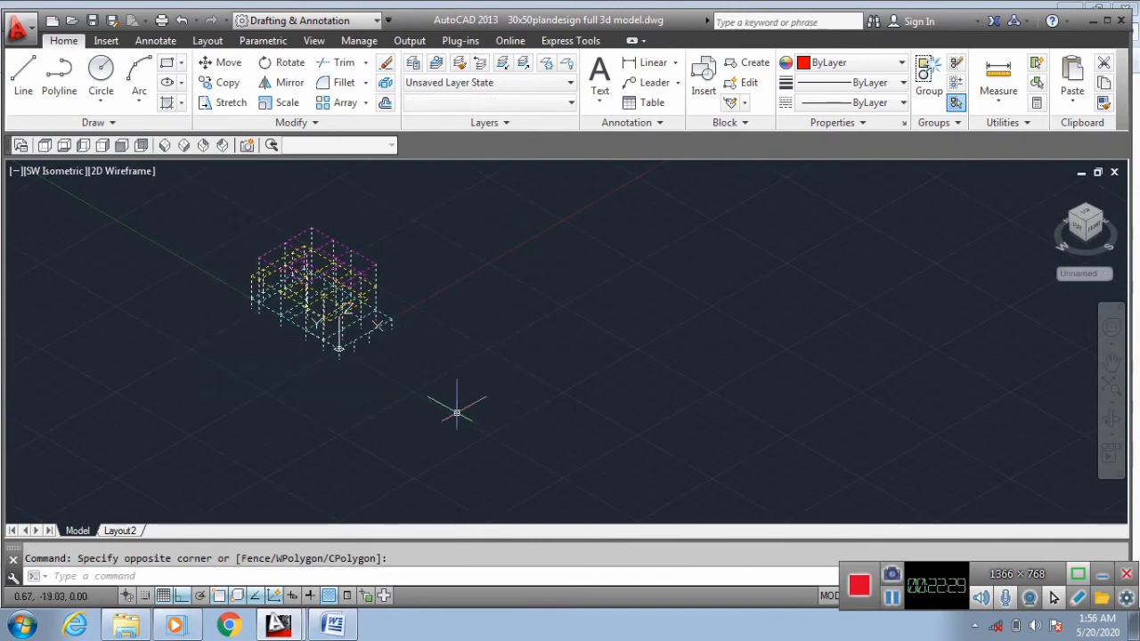
click(478, 425)
click(183, 192)
scroll(338, 349, up, 5)
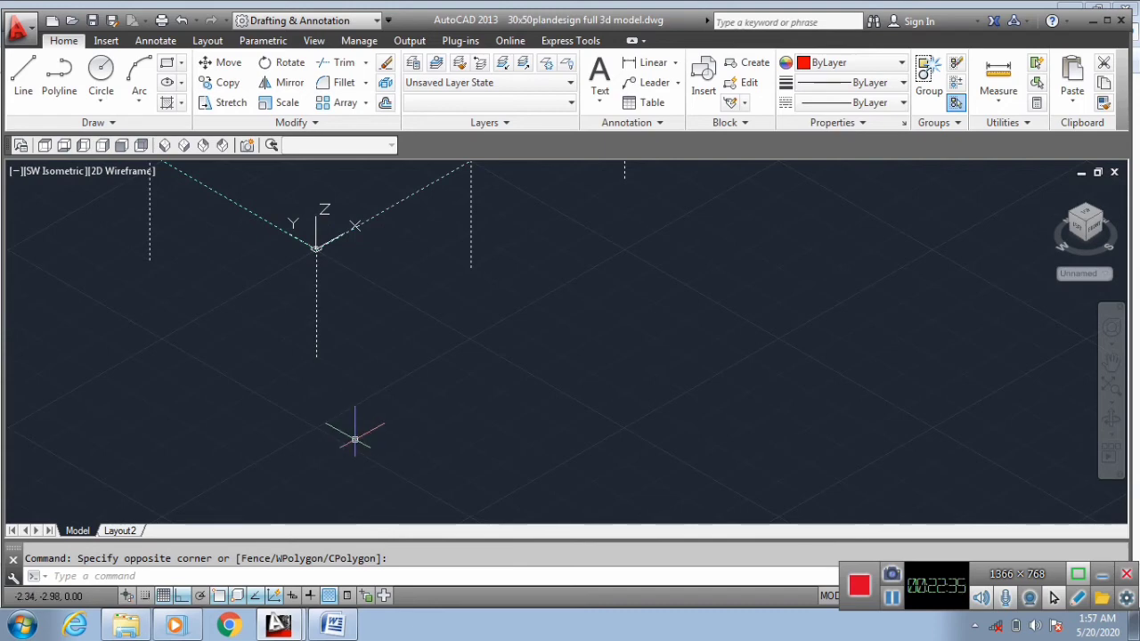
text(m)
key(Return)
click(365, 435)
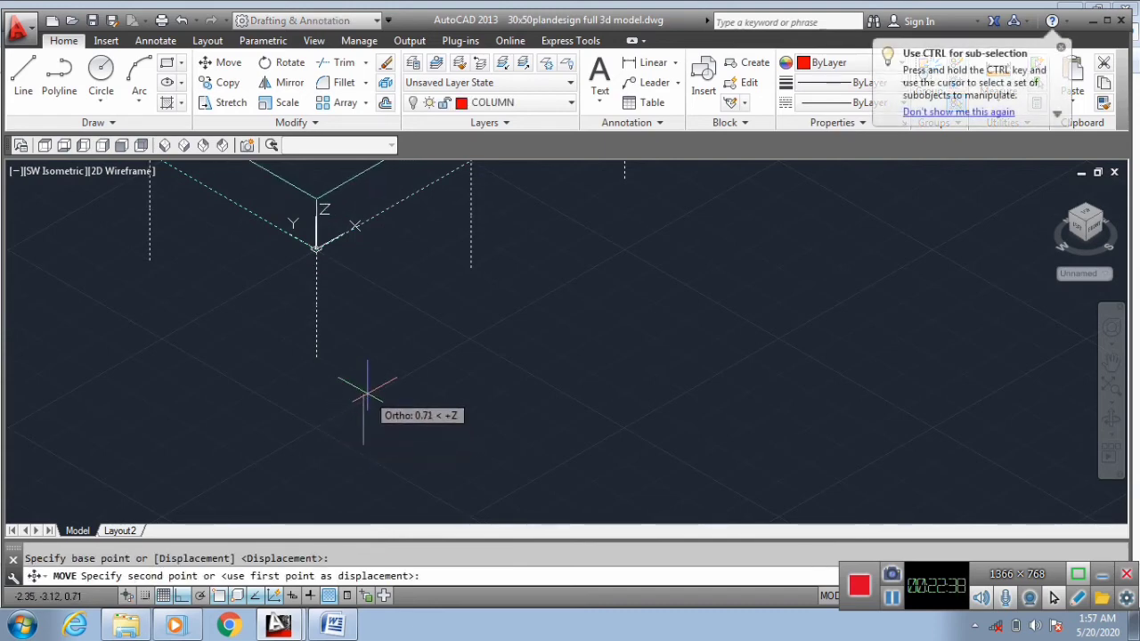
text(1.5)
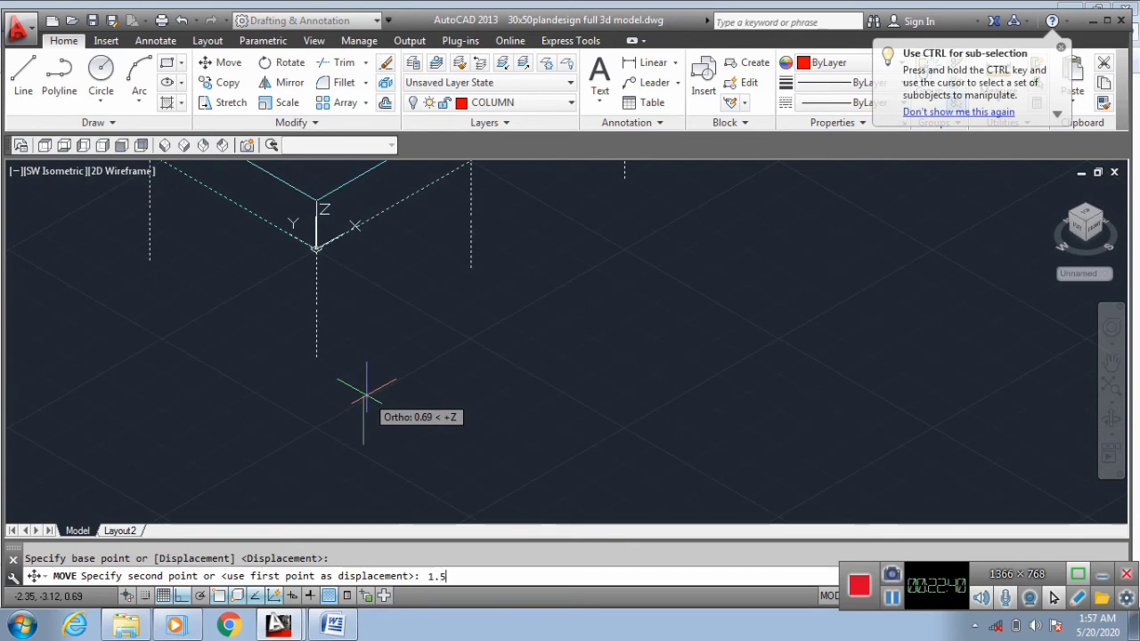
key(Return)
Zoom to the drawing extents and examine the raised model in the isometric view.
scroll(357, 399, down, 2)
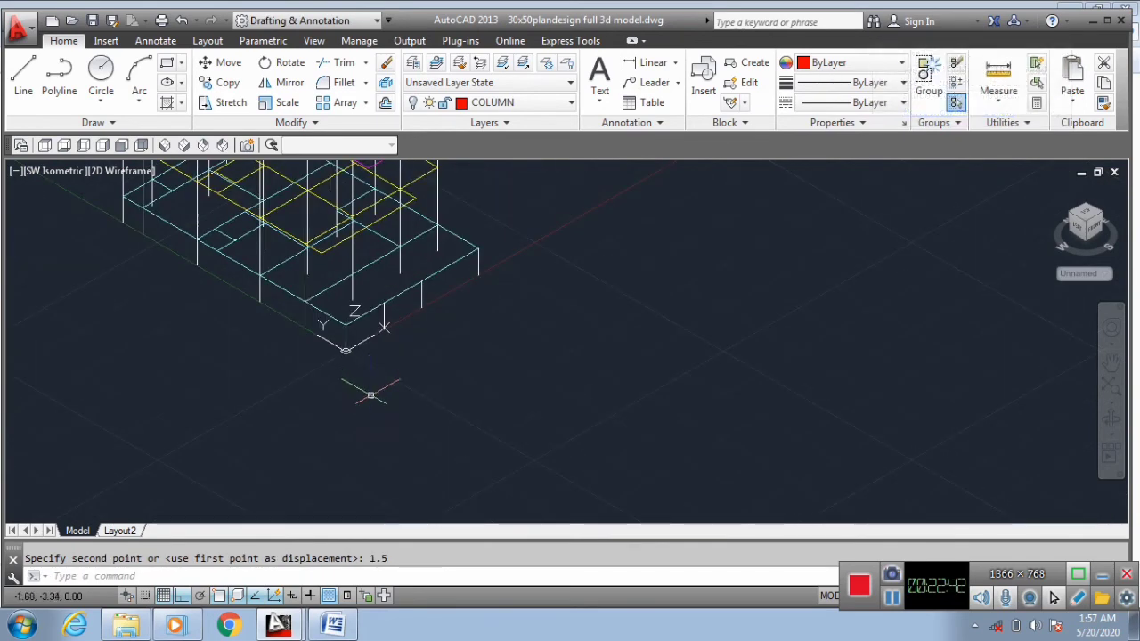
scroll(369, 392, down, 2)
scroll(373, 384, down, 2)
scroll(289, 270, up, 2)
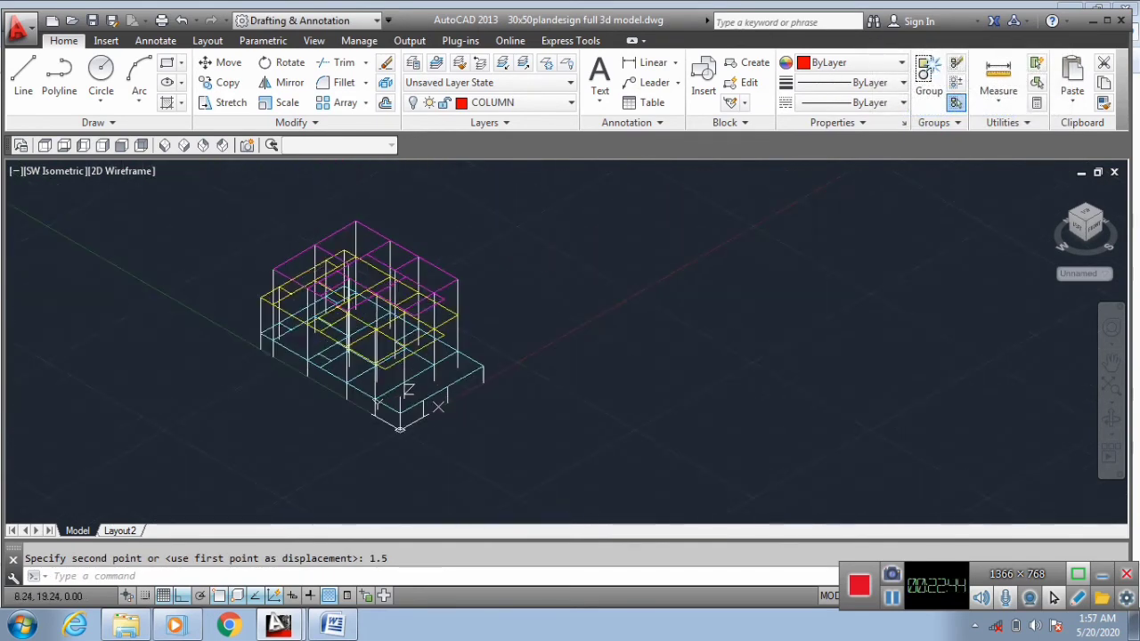
scroll(285, 325, down, 2)
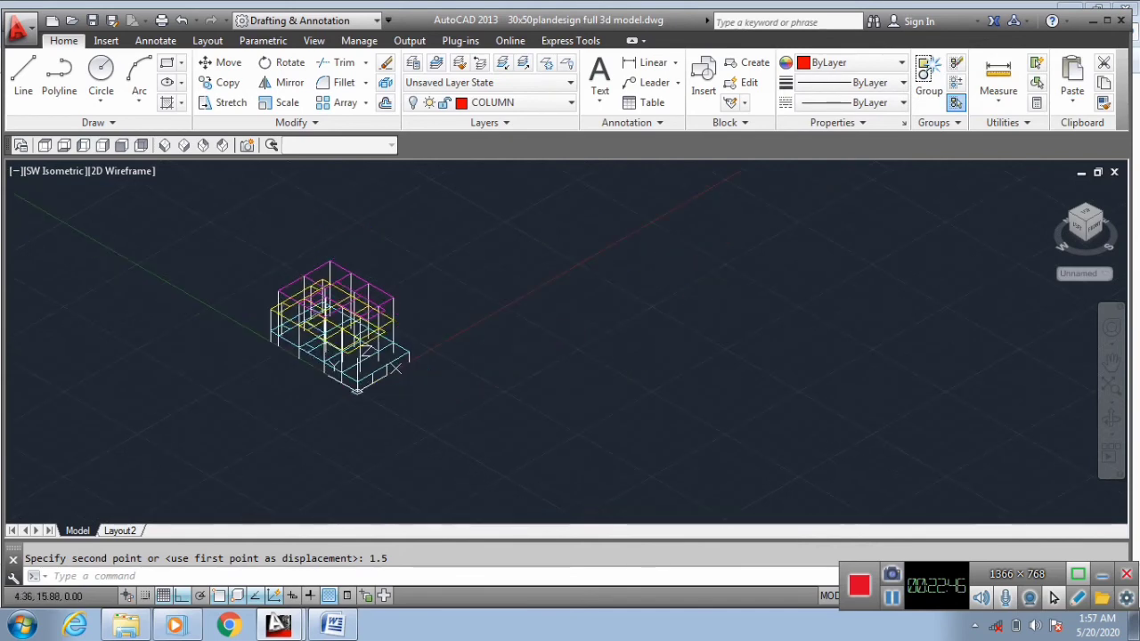
right_click(578, 276)
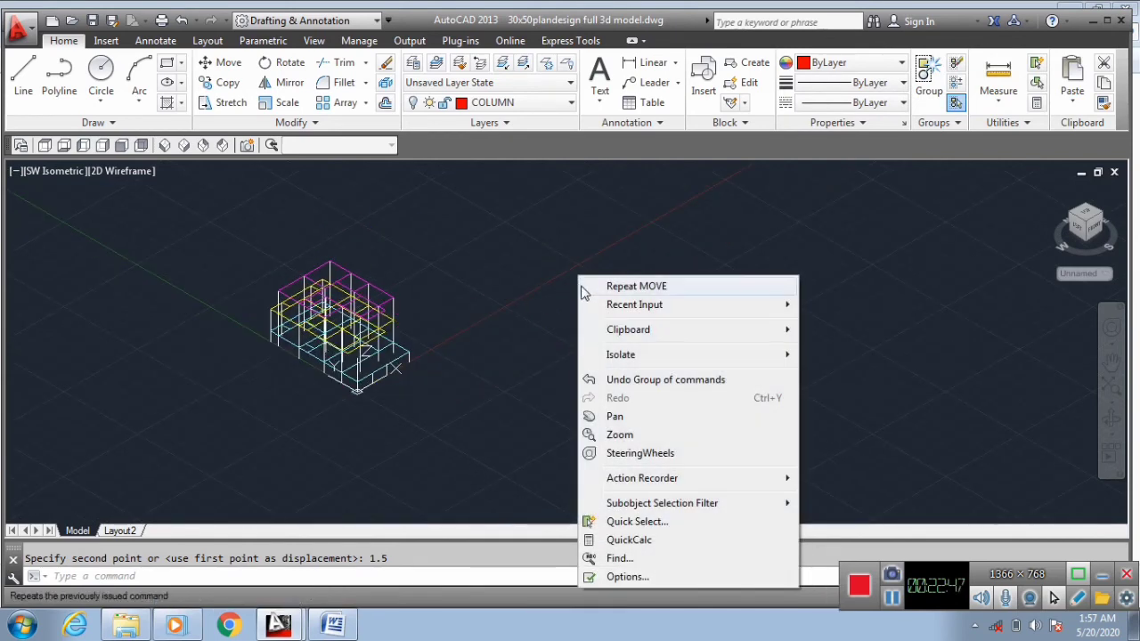
click(638, 434)
right_click(629, 294)
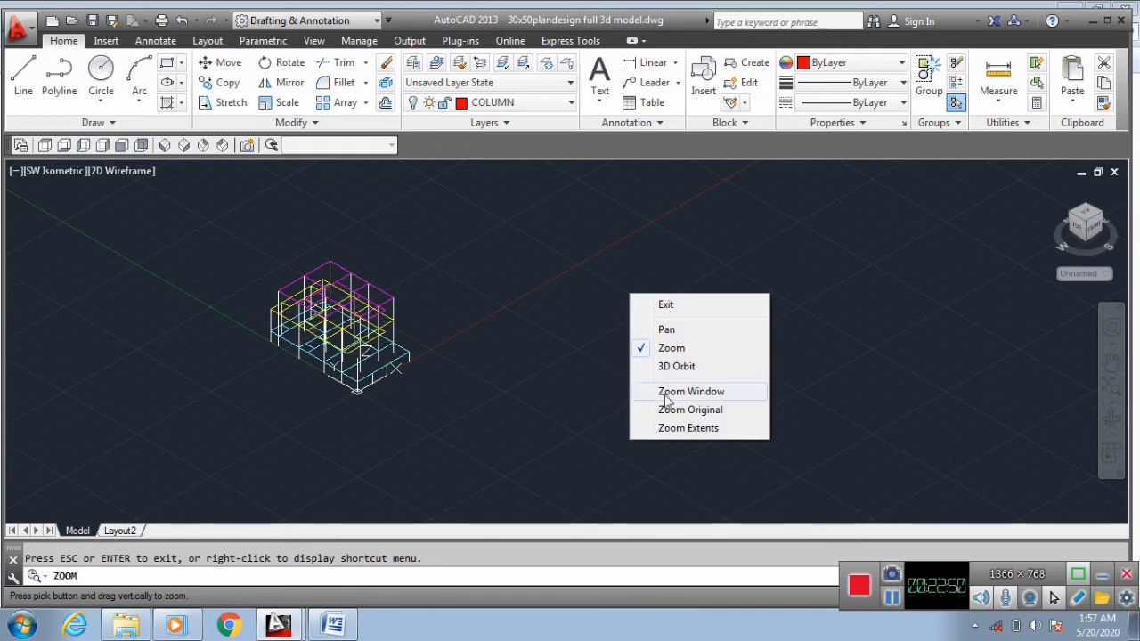
click(674, 429)
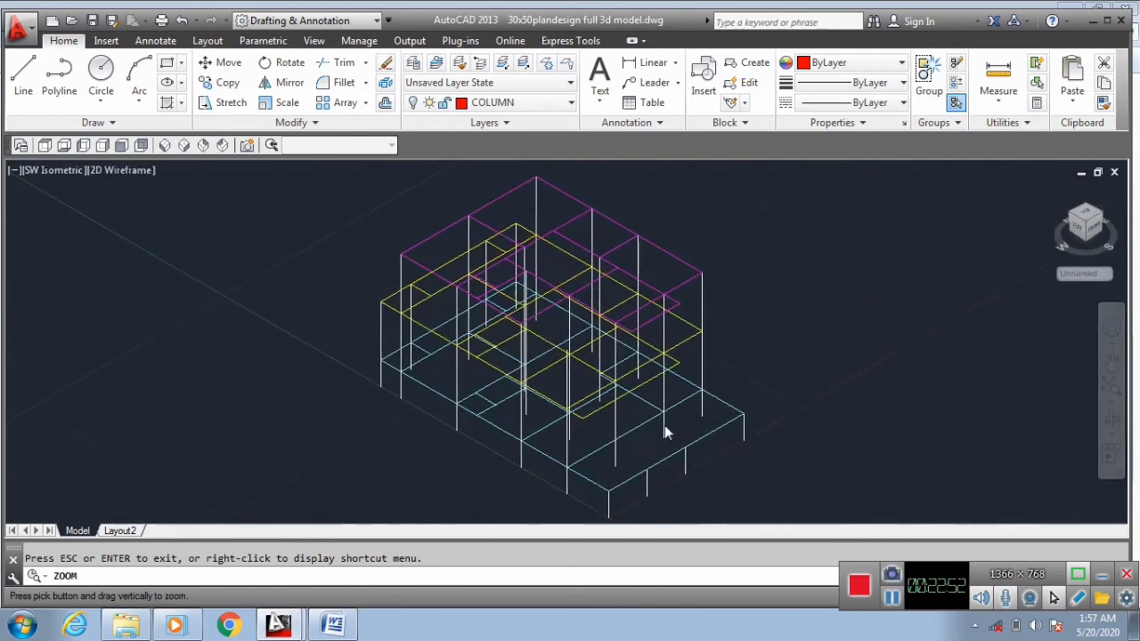
Turn the COLUMN layer off and back on to check which lines belong to it.
click(542, 104)
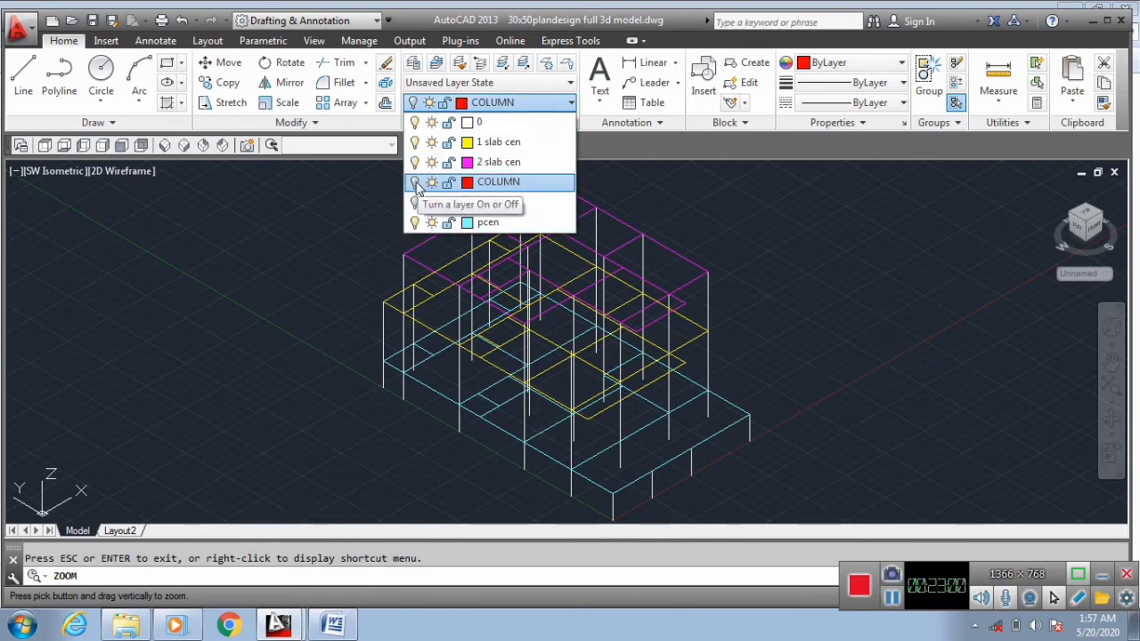
click(413, 201)
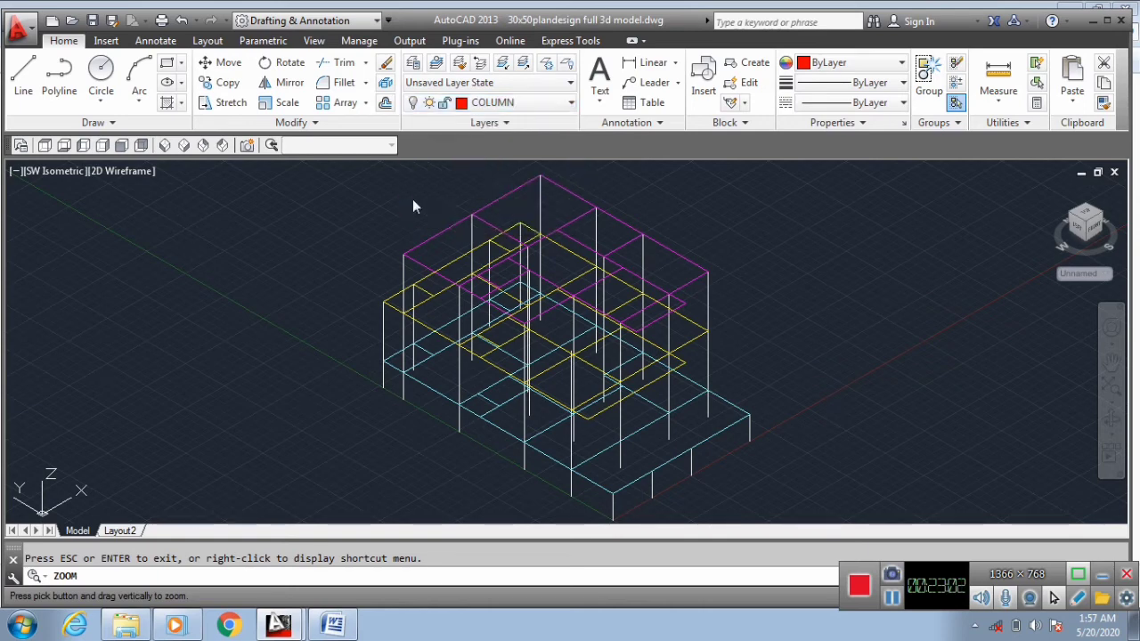
key(Escape)
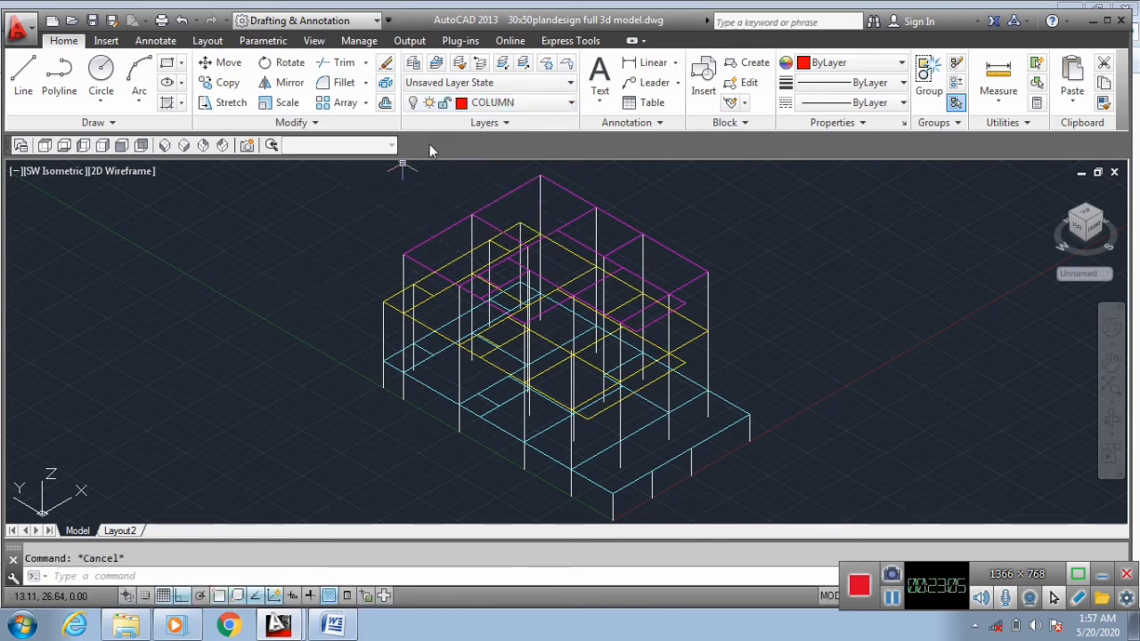
click(462, 103)
click(414, 182)
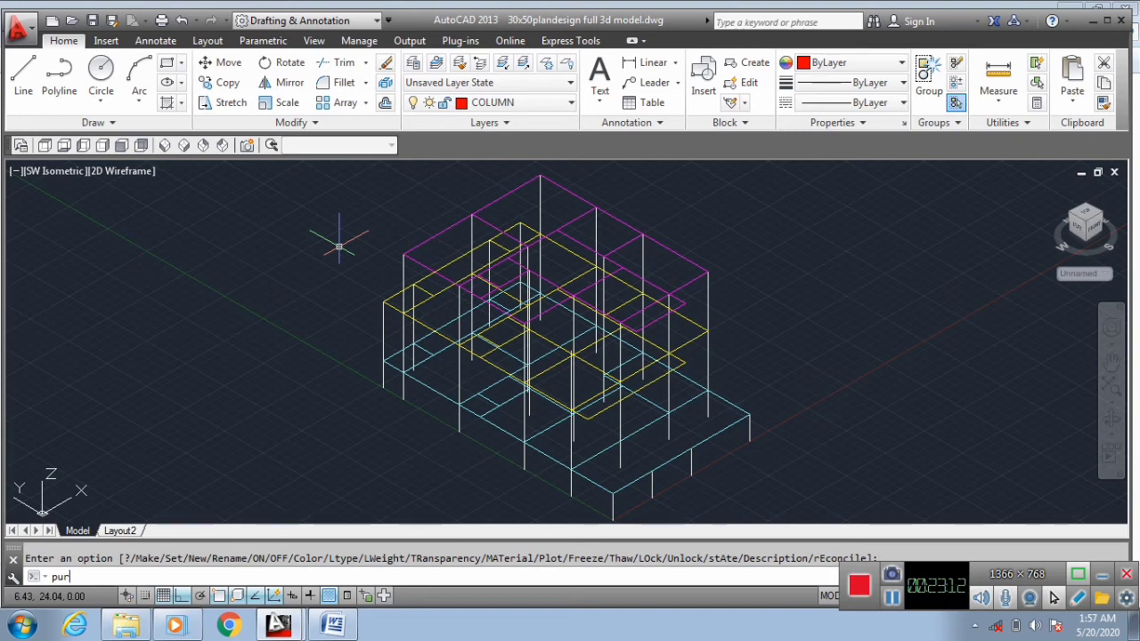
Purge all unused items from the drawing.
key(Return)
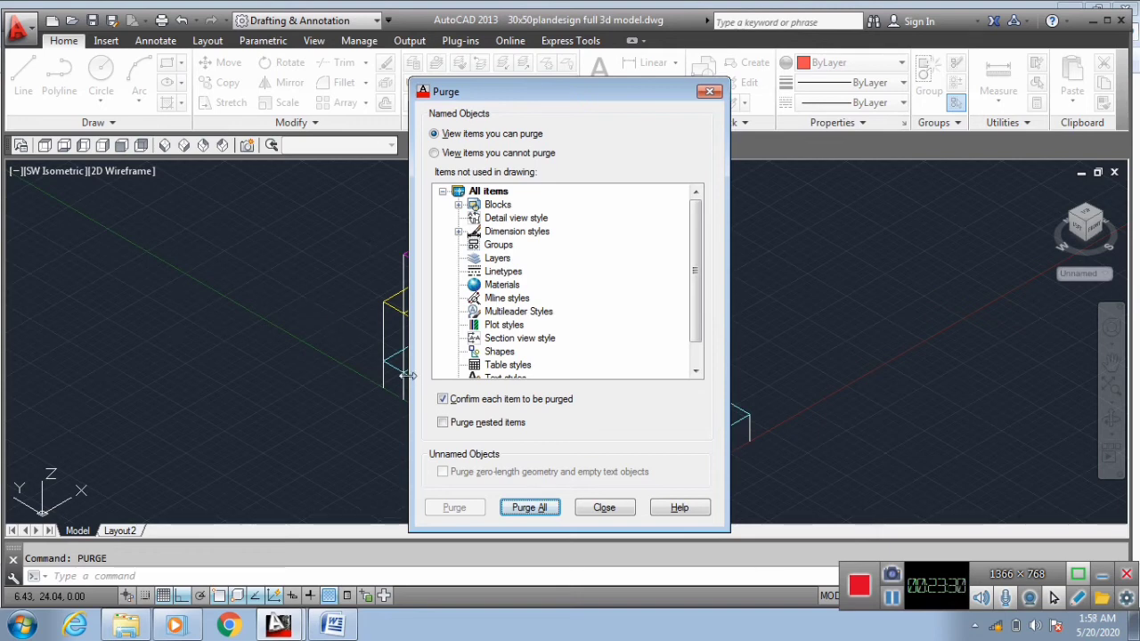
click(524, 508)
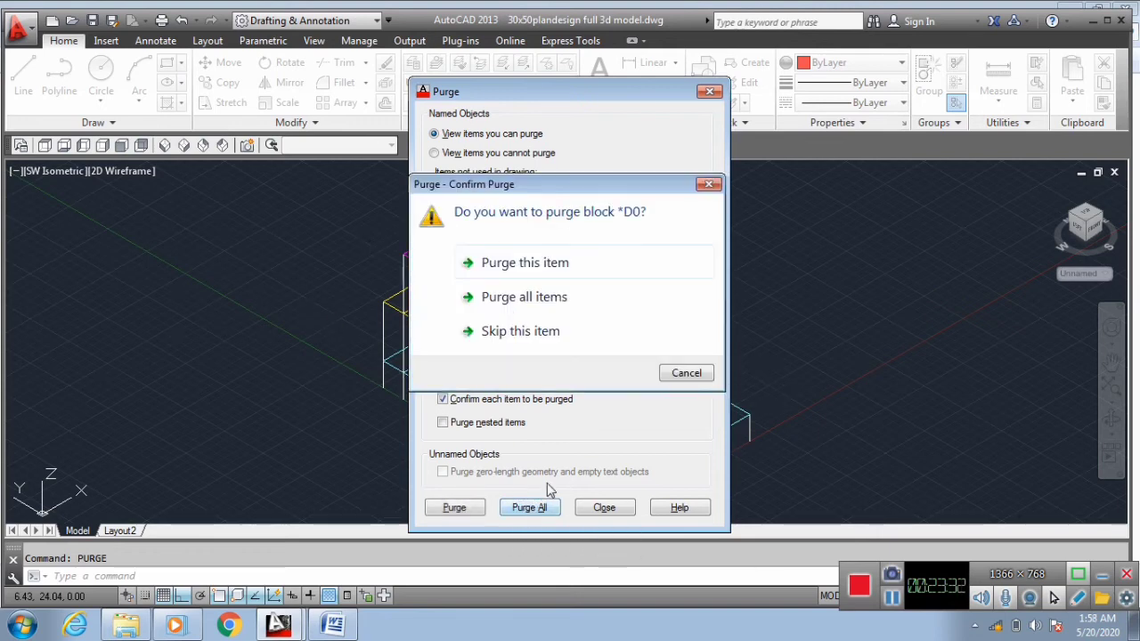
click(553, 297)
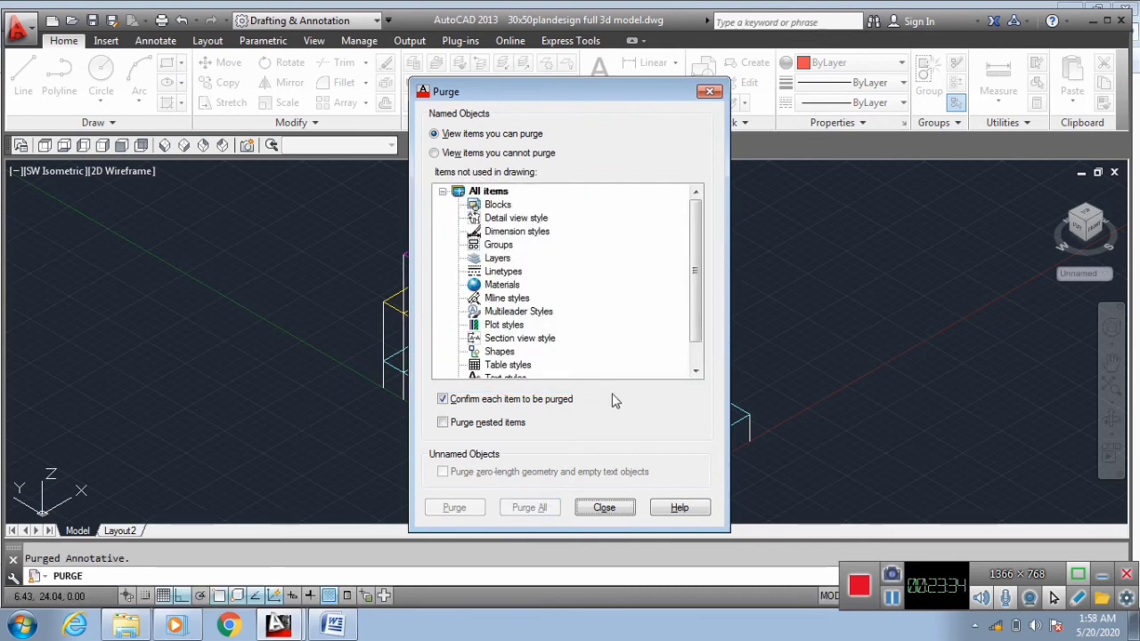
click(595, 507)
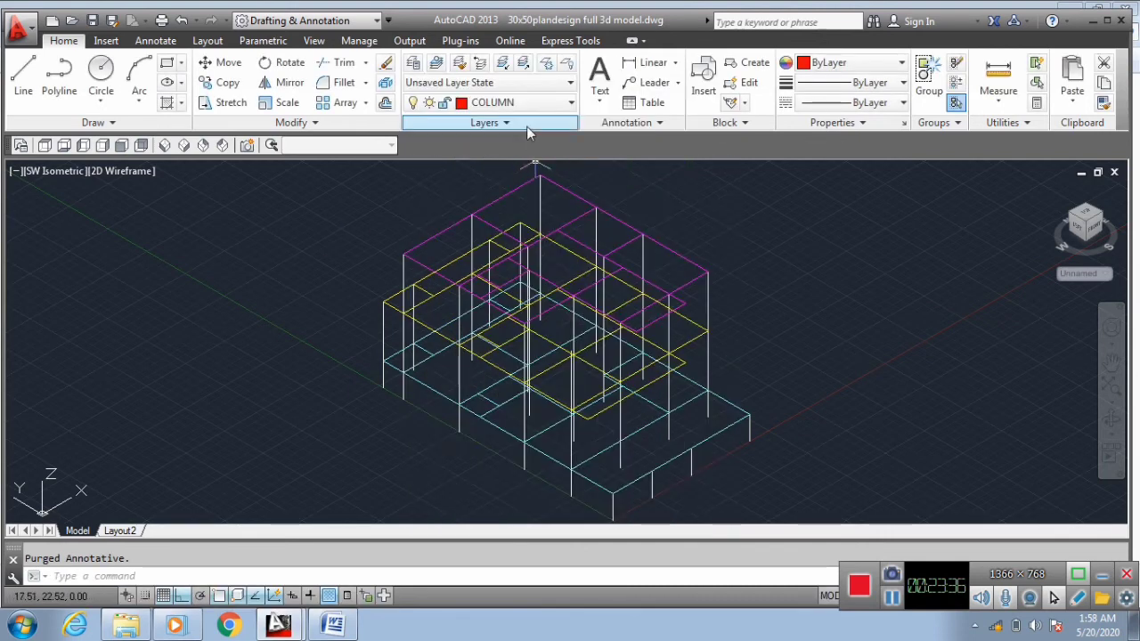
Keep COLUMN as the current layer and check Purge for any remaining unused items.
click(524, 104)
click(497, 183)
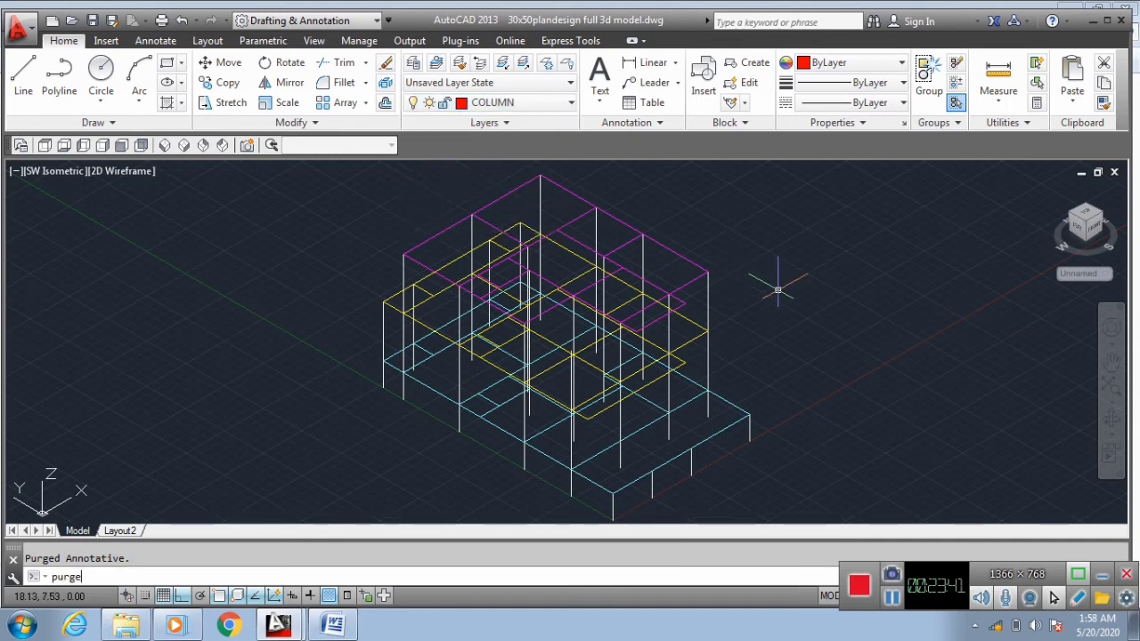
key(Return)
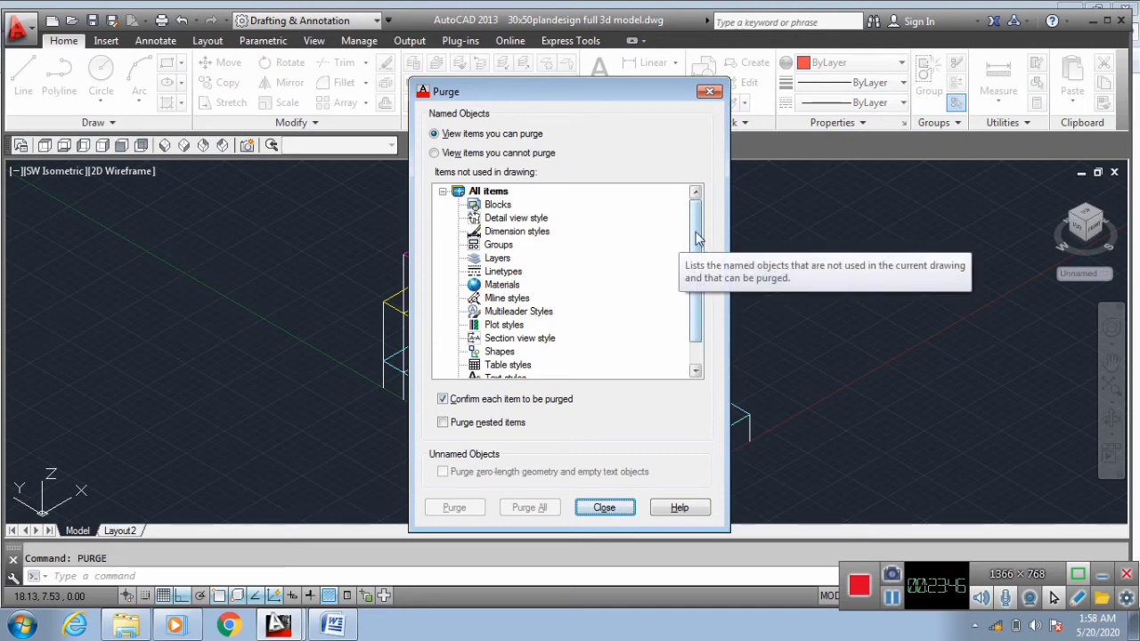
scroll(697, 236, down, 1)
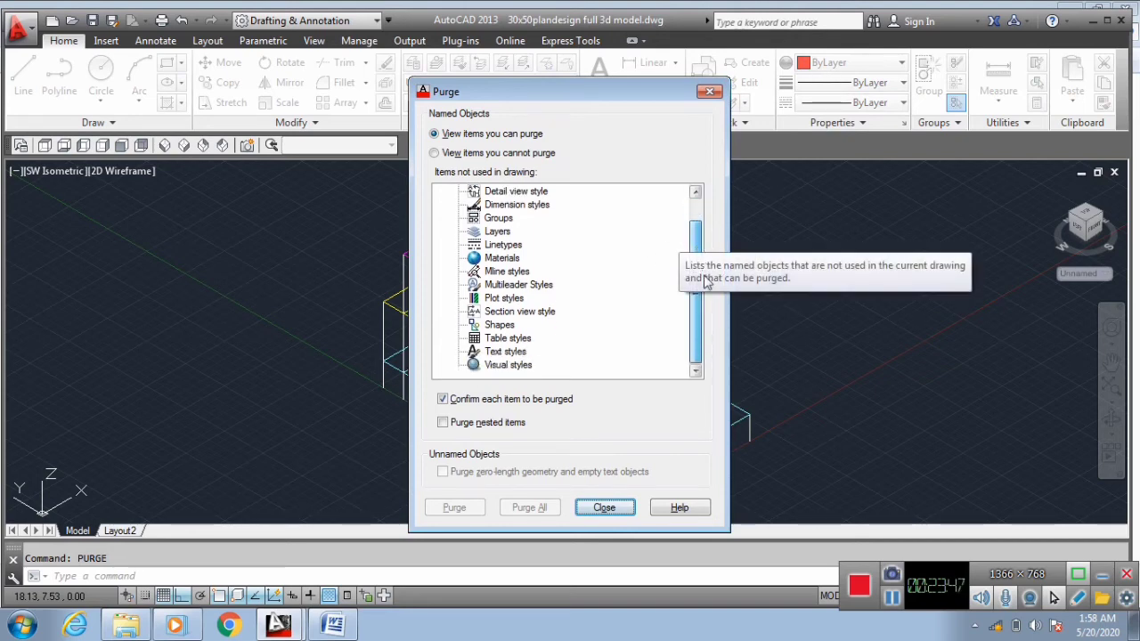
click(604, 508)
Review the remaining Purge list and turn off the current COLUMN layer to check which lines belong to it.
scroll(498, 436, down, 3)
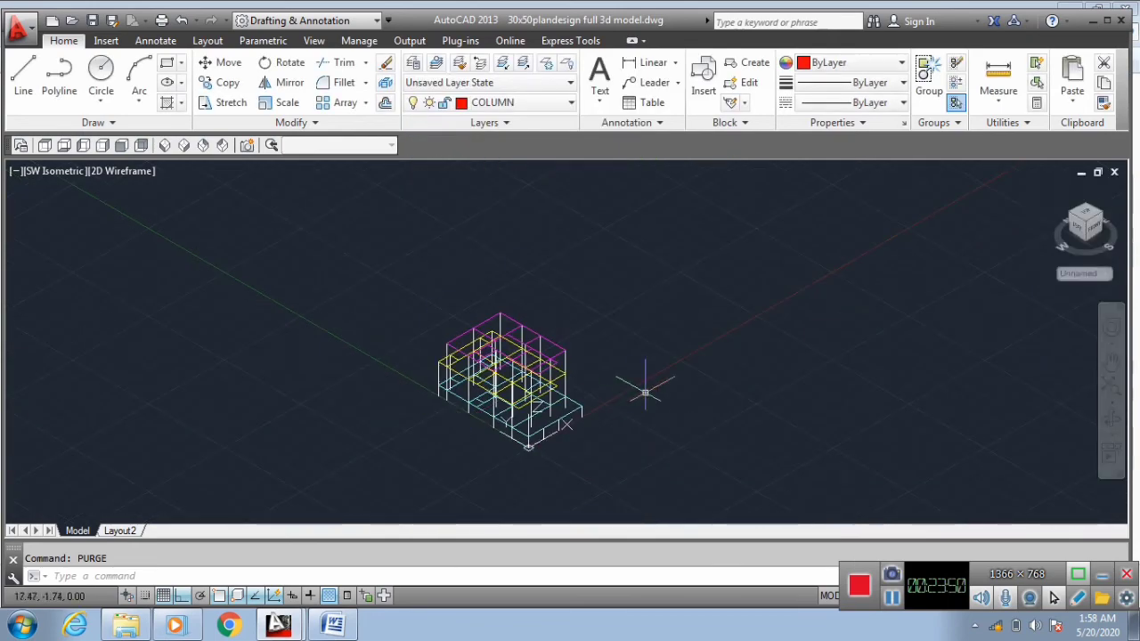
click(508, 102)
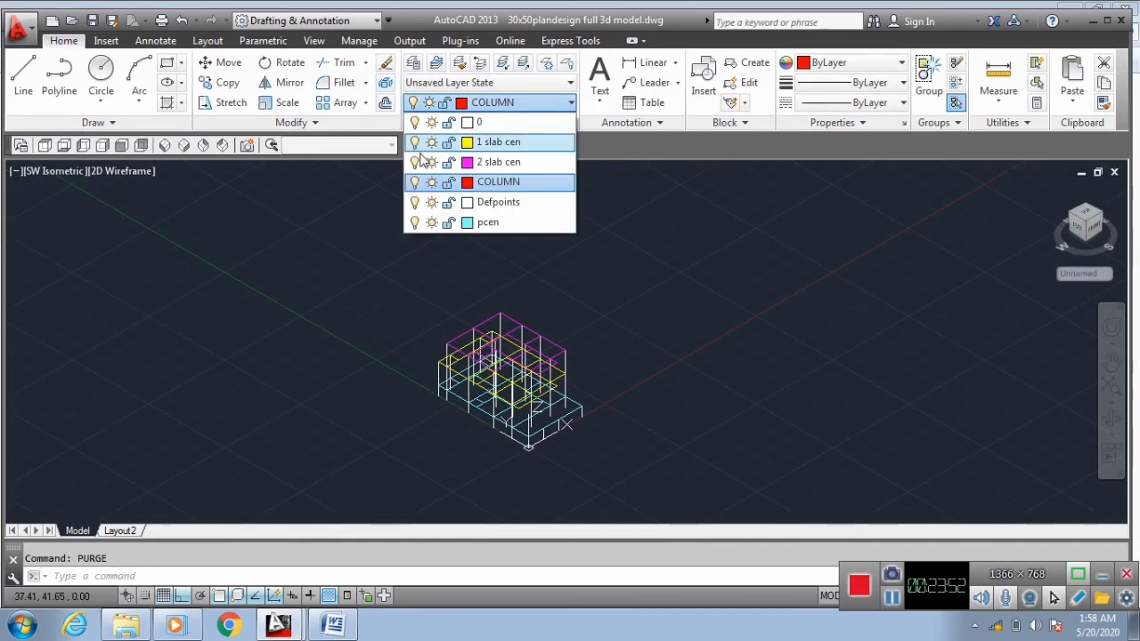
click(414, 183)
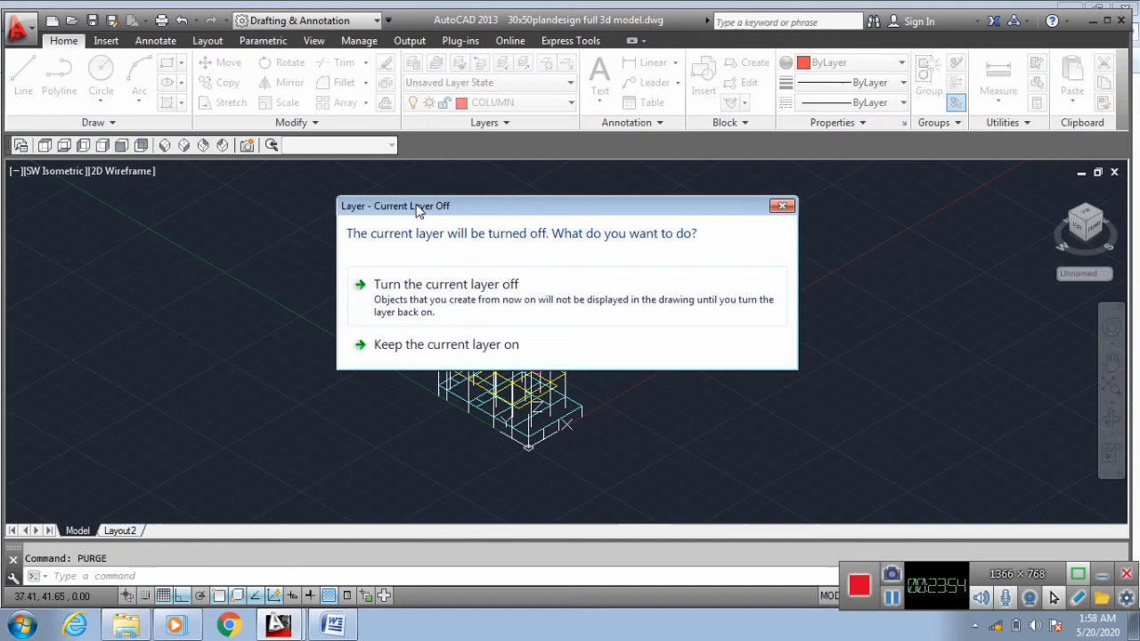
click(478, 285)
click(505, 103)
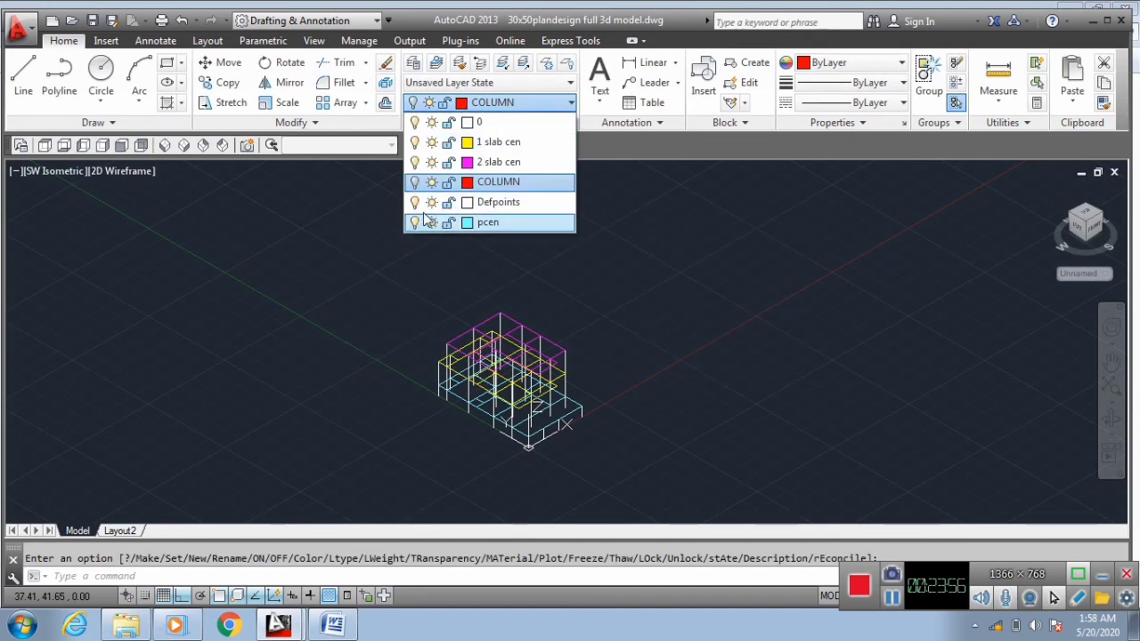
click(691, 246)
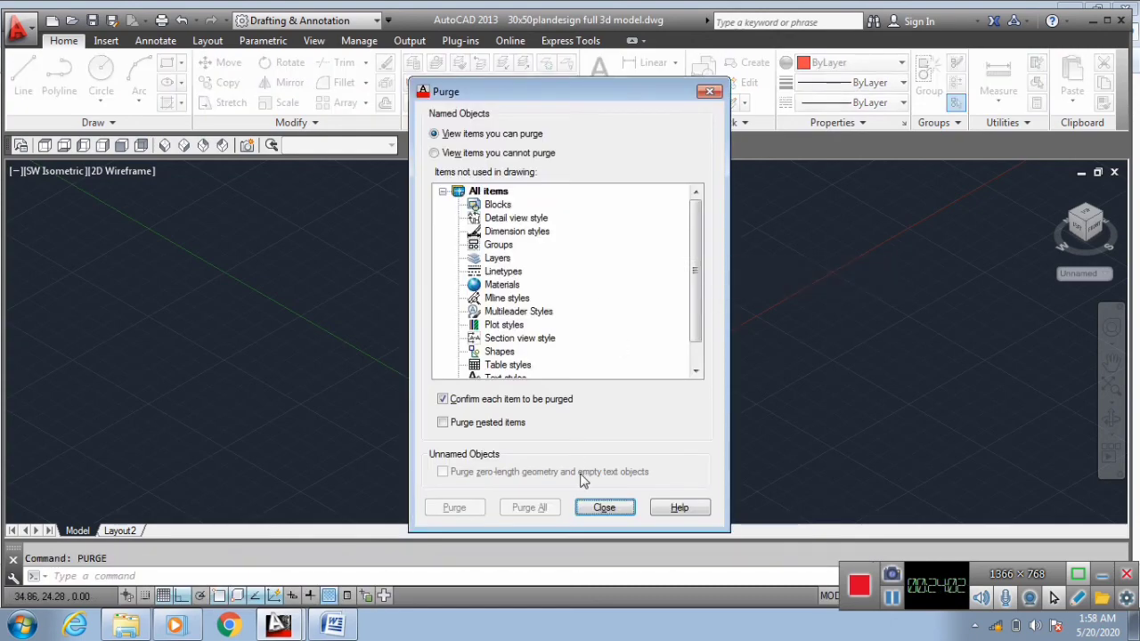
Check Purge once more for unused items and zoom to the extents of the isometric model.
click(604, 507)
right_click(646, 274)
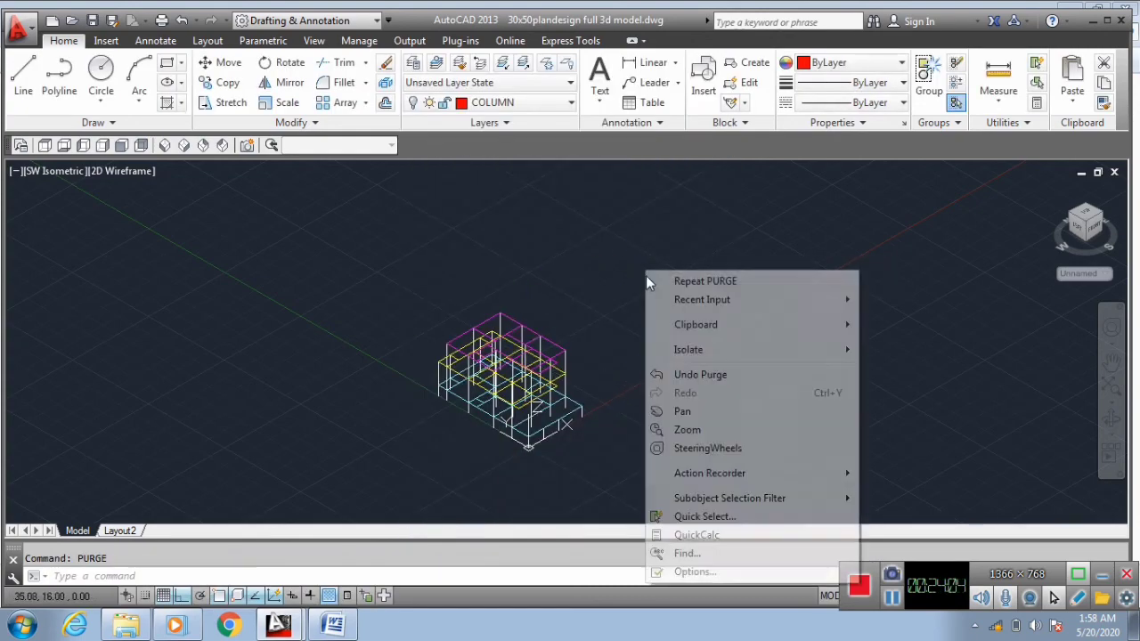
click(723, 429)
right_click(726, 280)
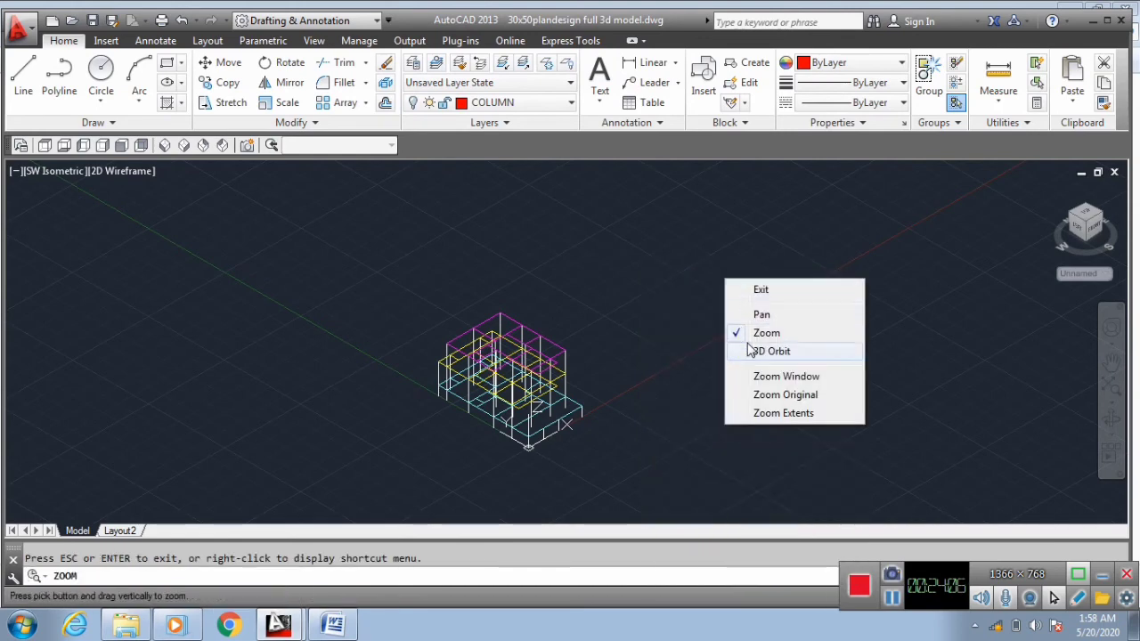
click(788, 412)
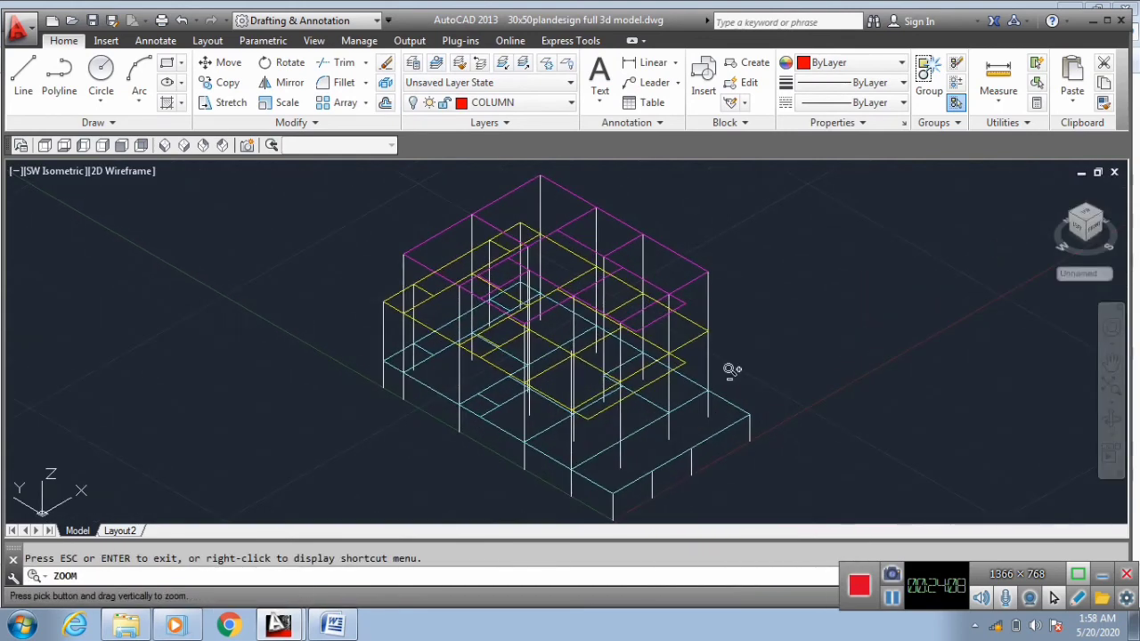
Save a copy of the drawing as 30x50plandesign full 3d model.dxf in AutoCAD 2010/LT2010 DXF format in the 30 x 50 full folder.
click(17, 27)
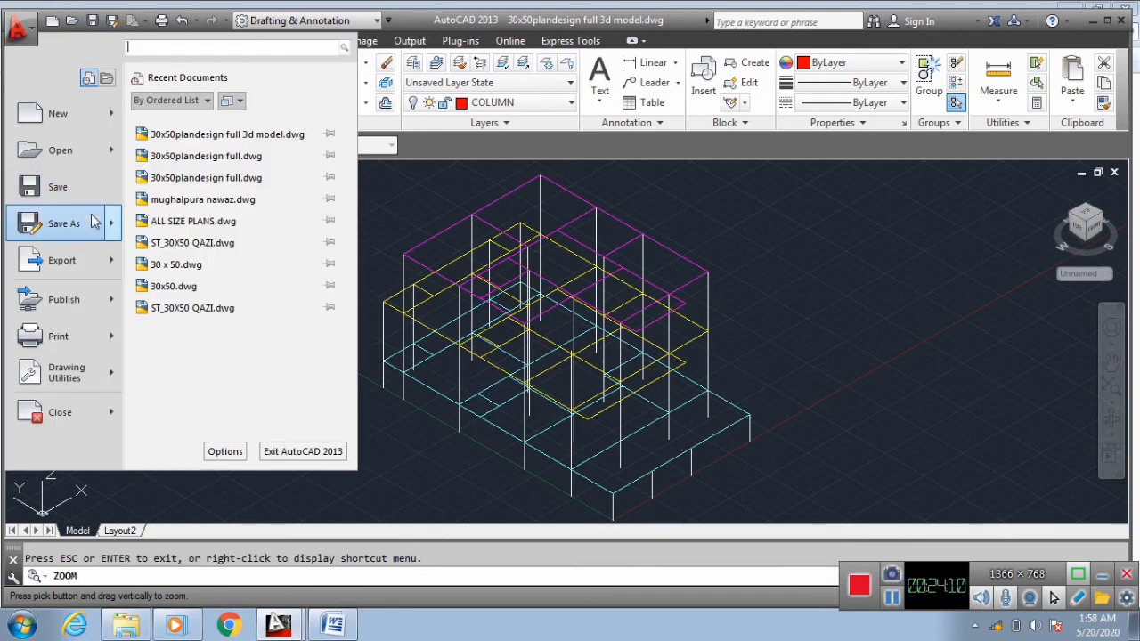
mouse_move(98, 267)
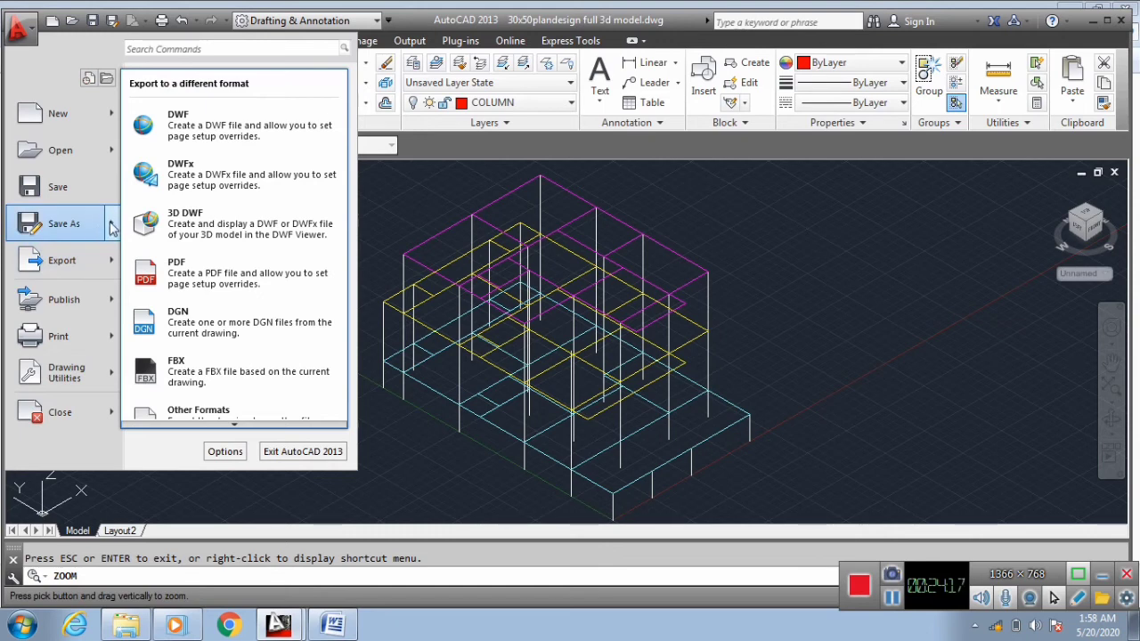
mouse_move(113, 230)
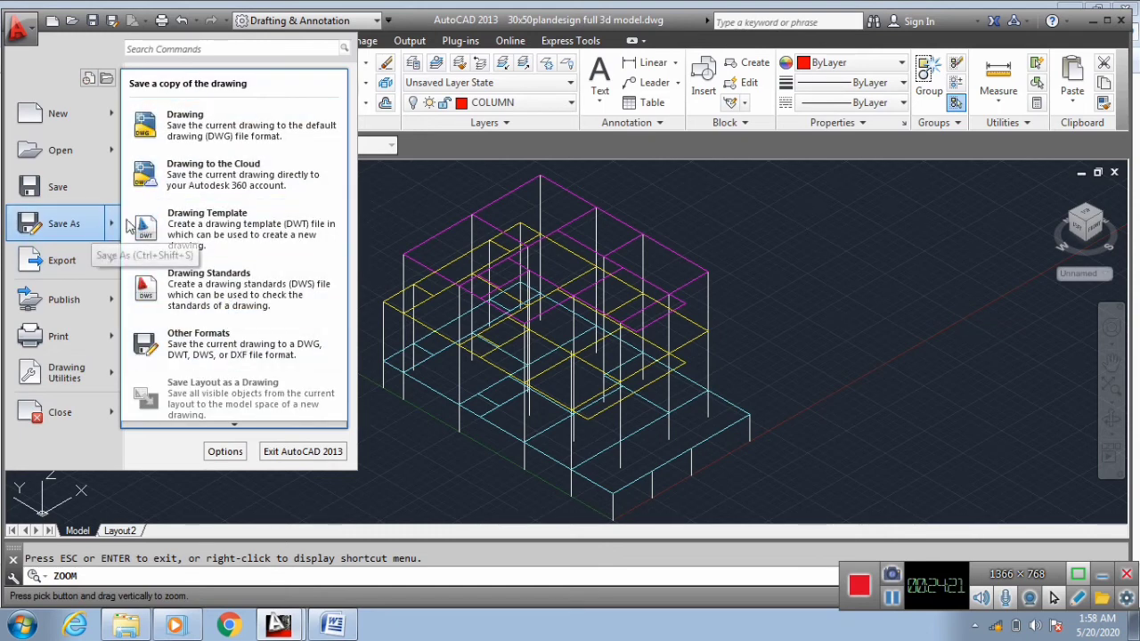
click(195, 142)
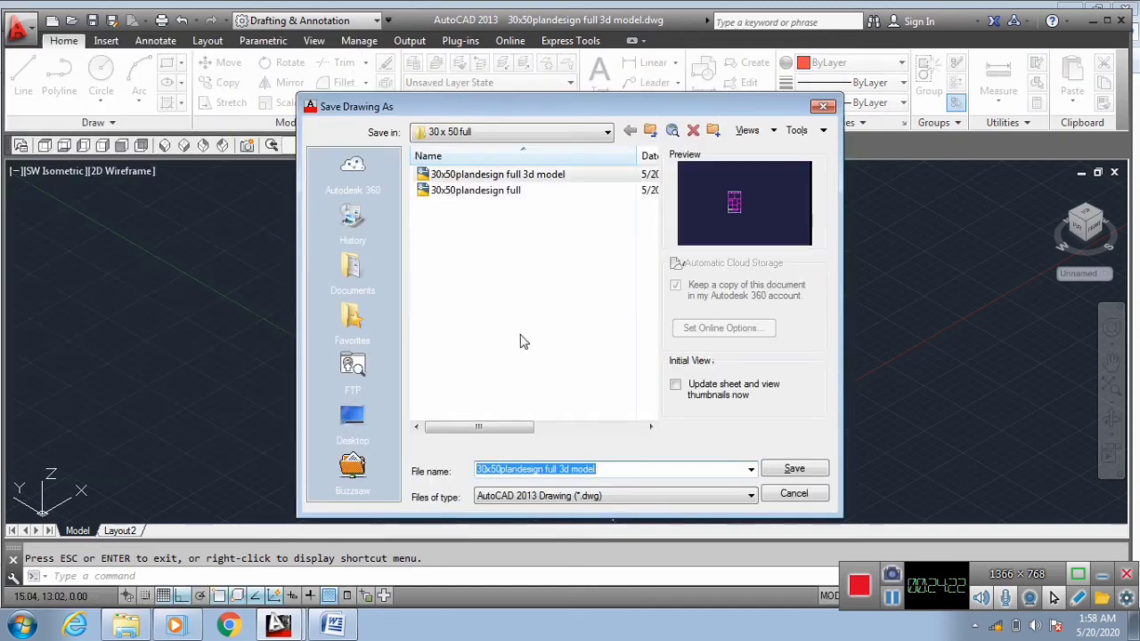
click(749, 496)
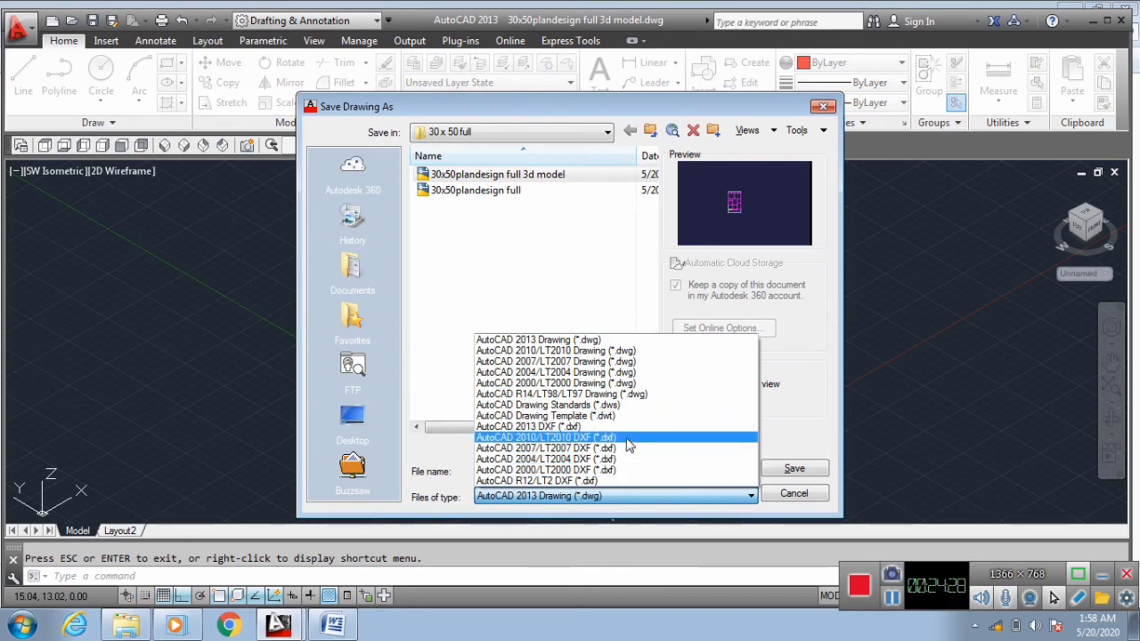
click(568, 439)
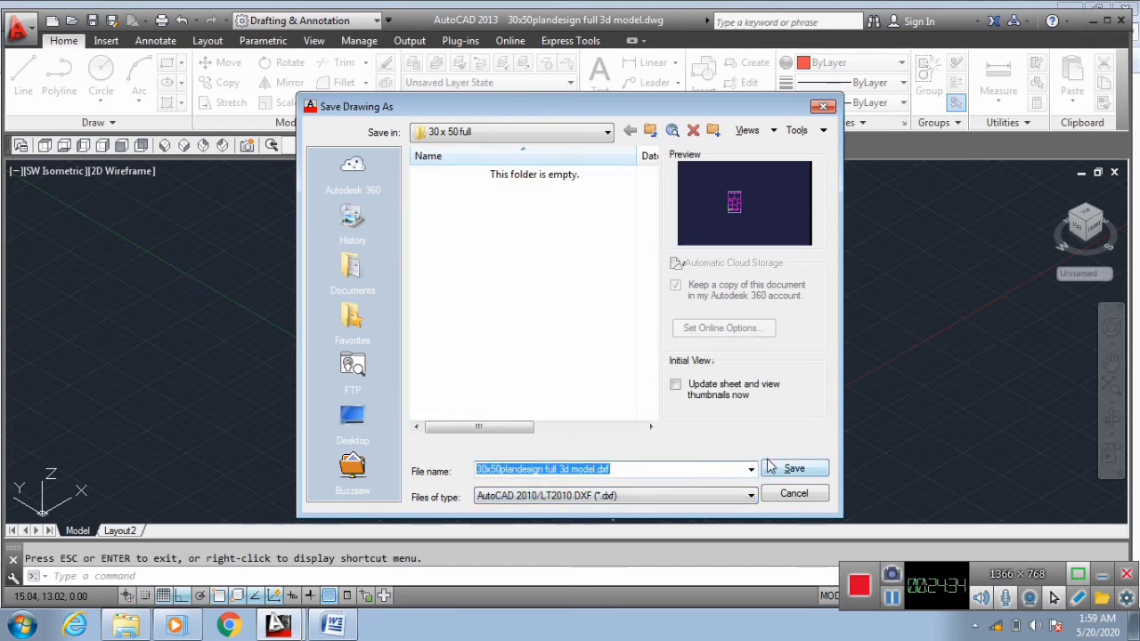
click(792, 469)
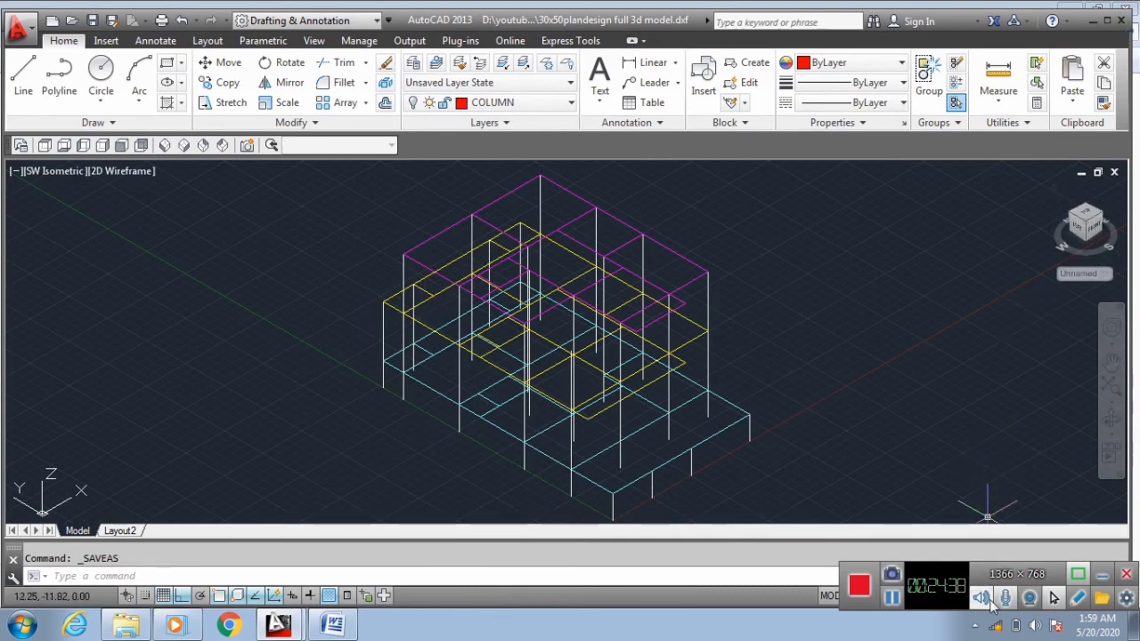
click(891, 598)
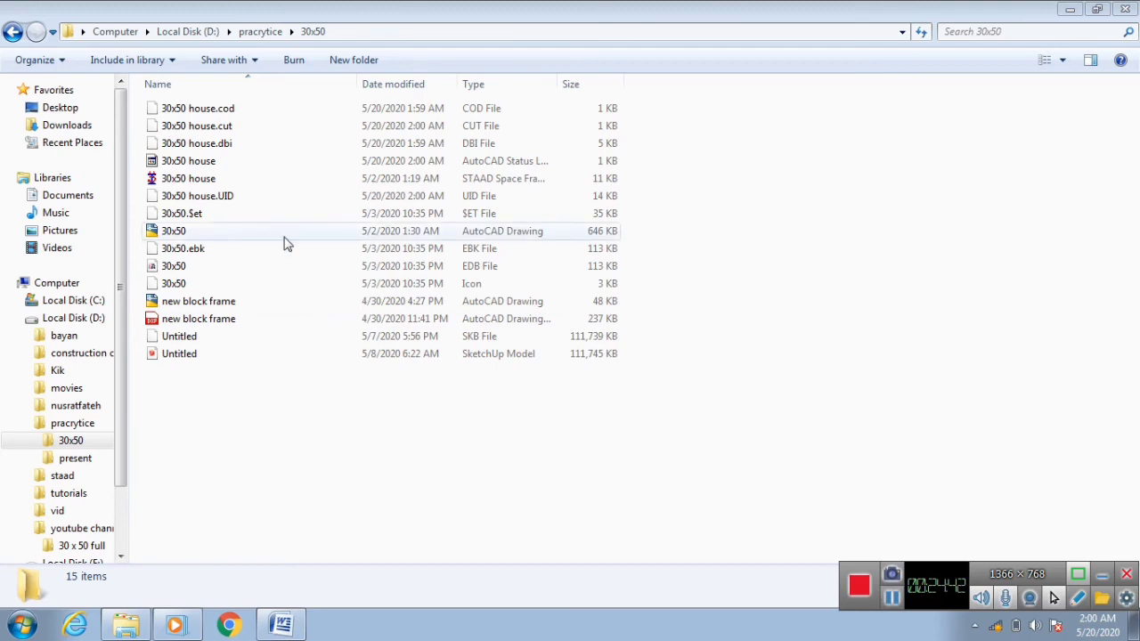
Open the 30x50 house space frame file in STAAD.Pro and start a 3D DXF import.
double_click(280, 180)
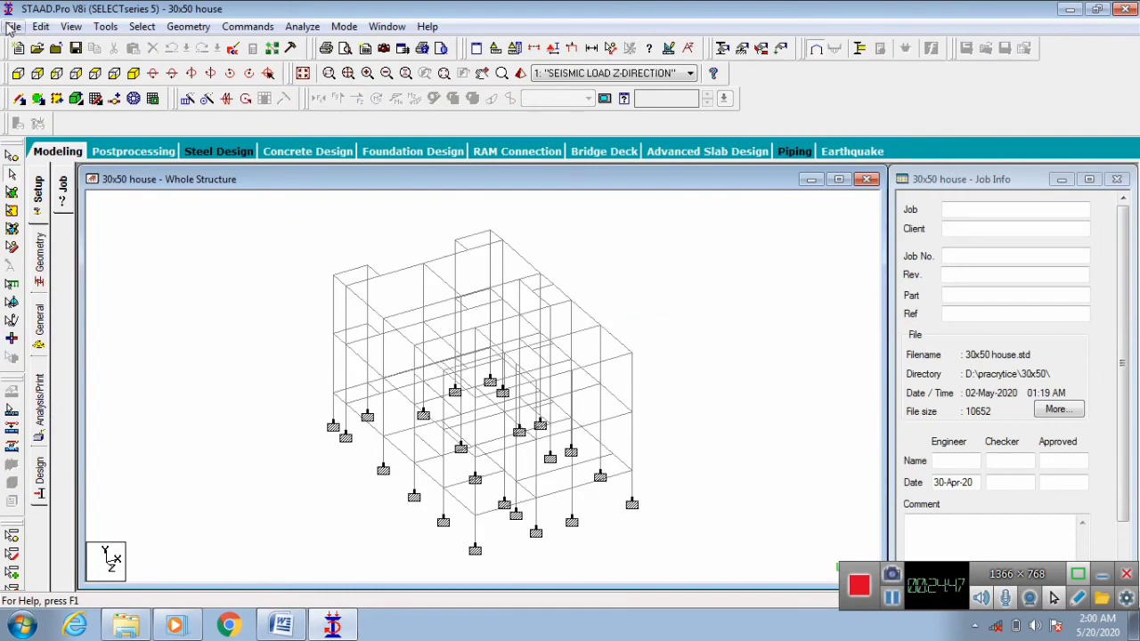
click(11, 27)
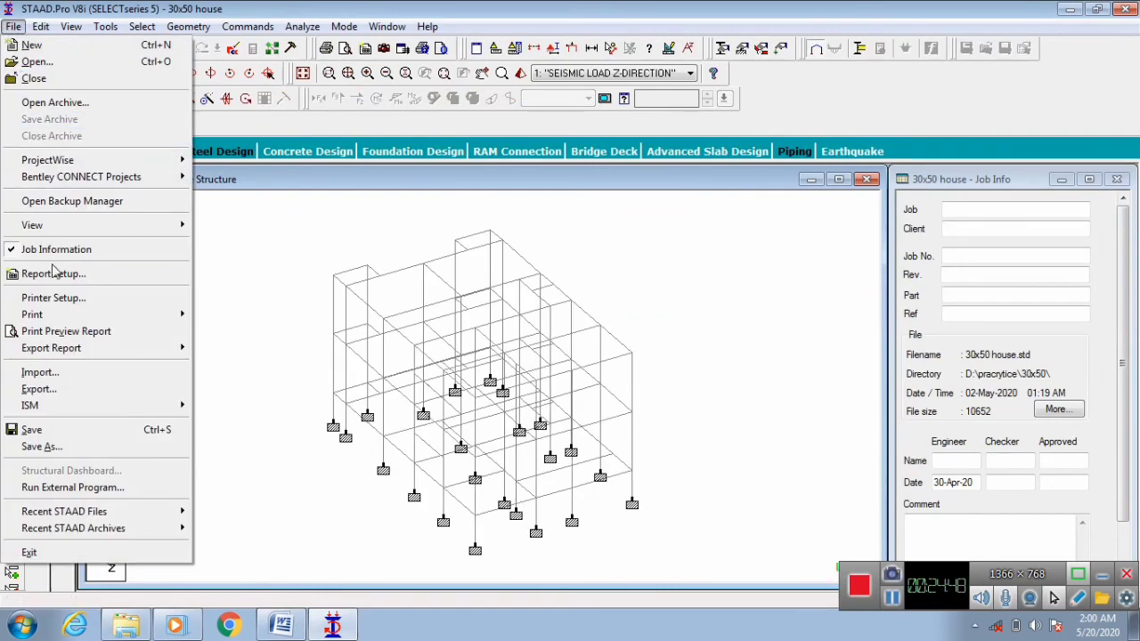
click(40, 372)
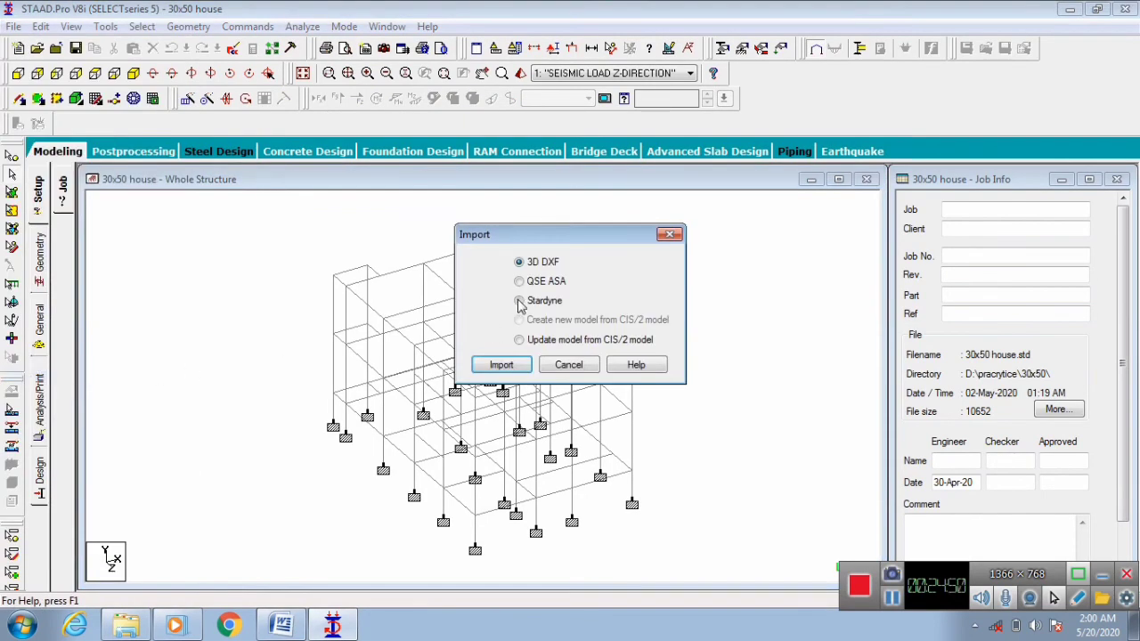
click(488, 365)
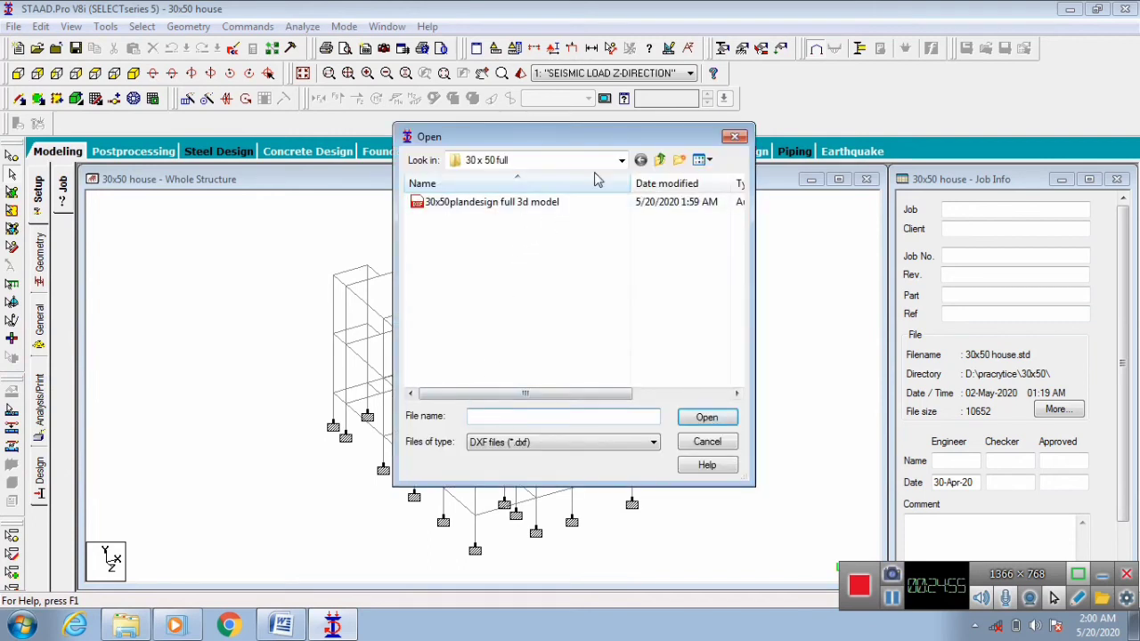
Import 30x50plandesign full 3d model from the 30 x 50 full folder with No Change structure convention and Meter and KiloNewton units.
click(620, 161)
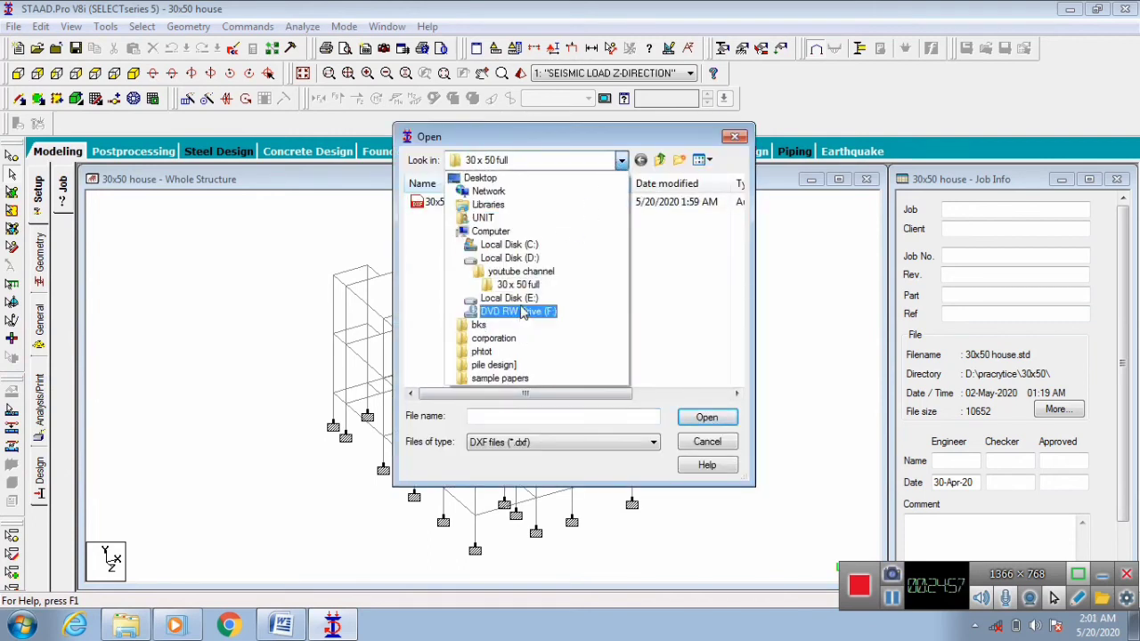
click(524, 272)
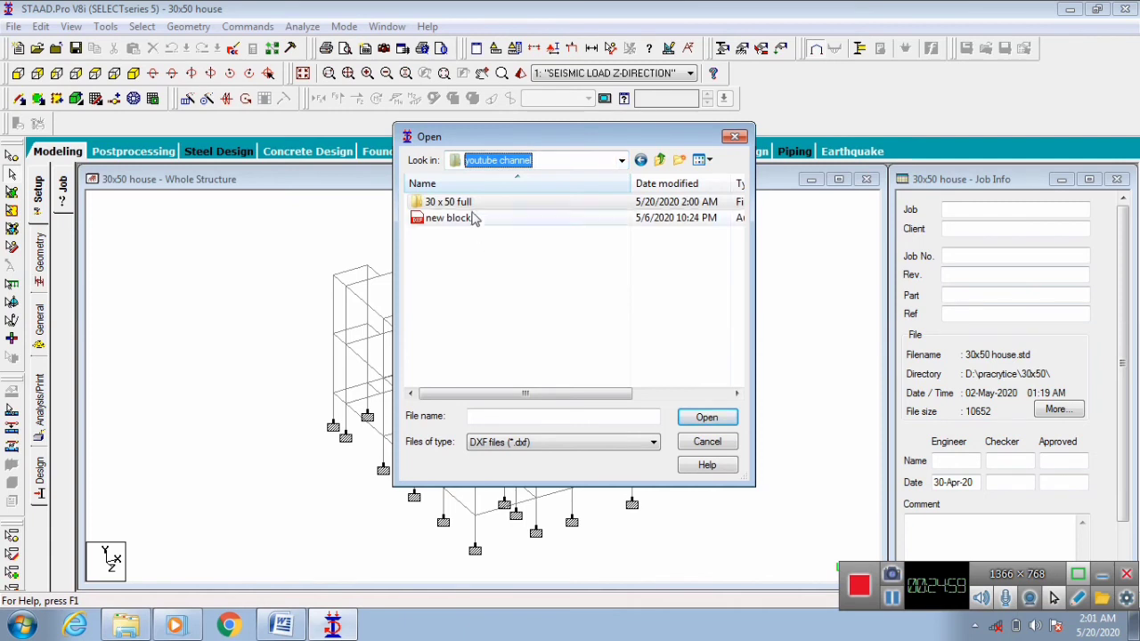
double_click(445, 202)
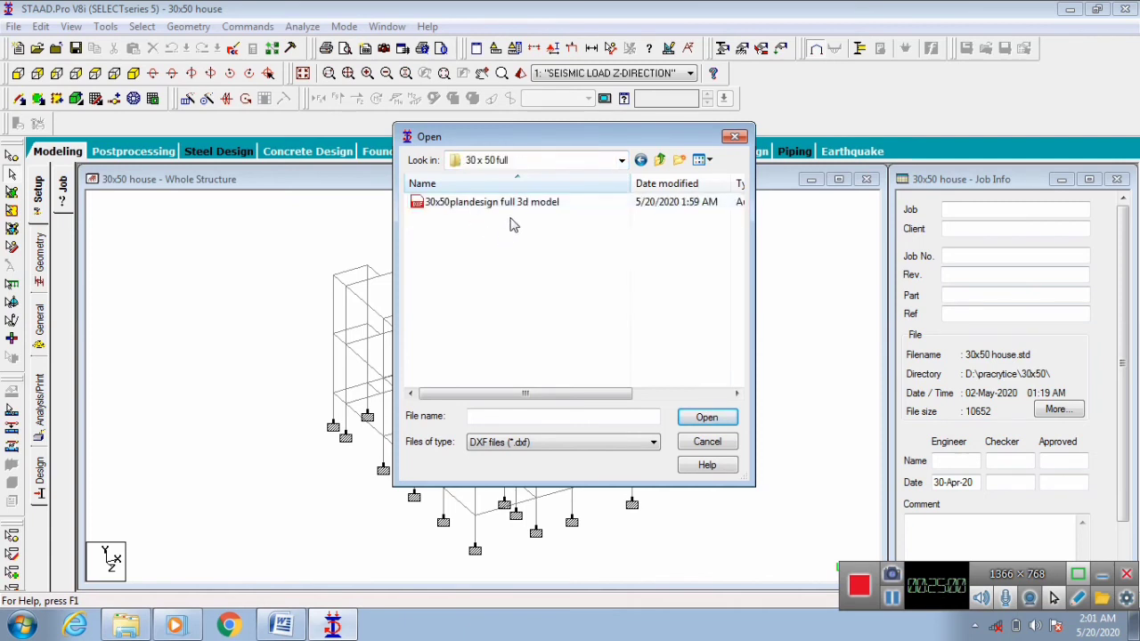
click(516, 203)
click(712, 418)
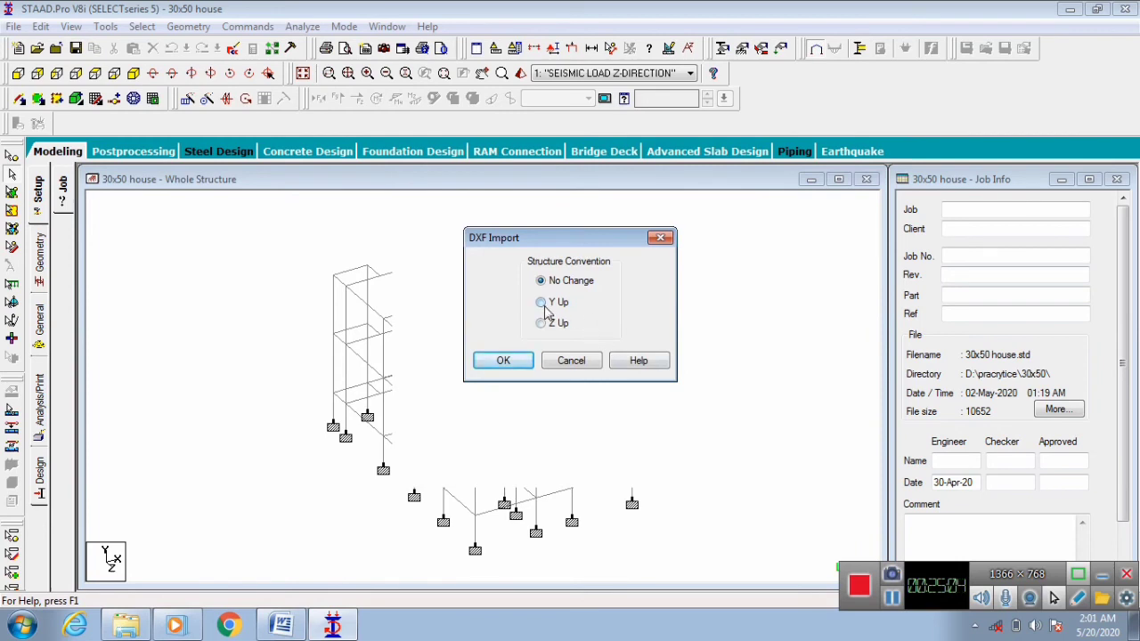
click(504, 360)
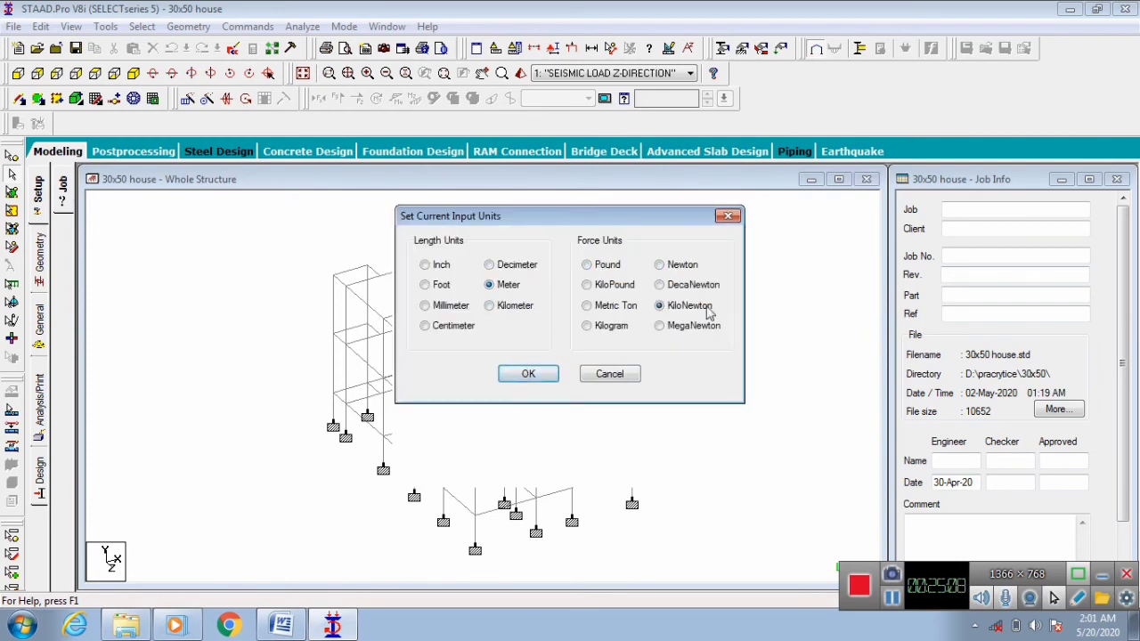
click(529, 375)
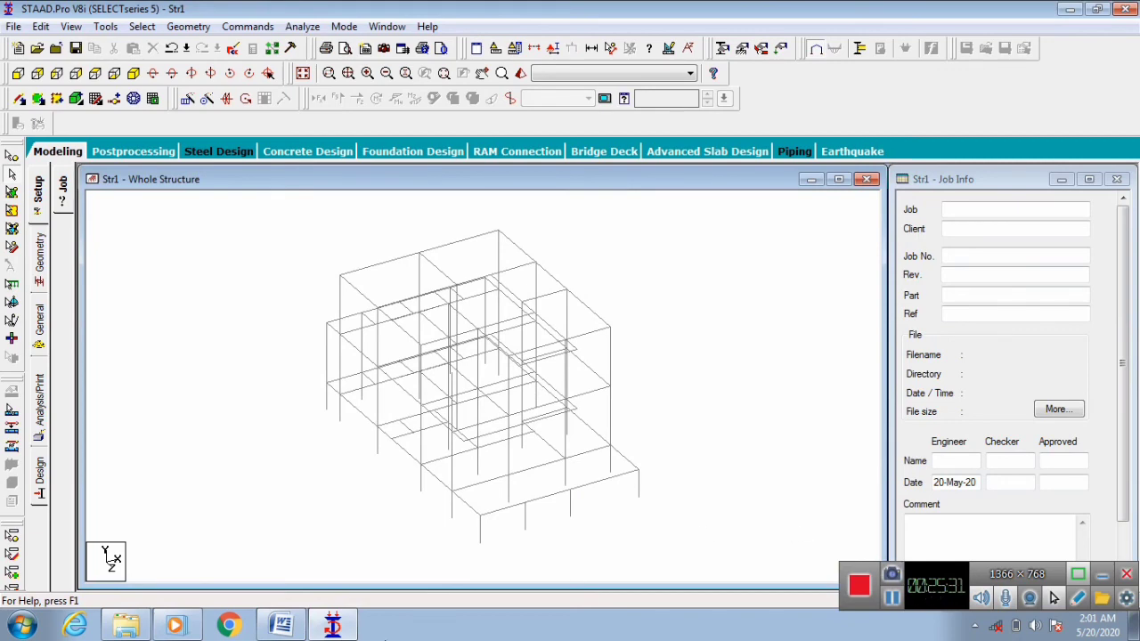
Review course item 3 about transferring the frame model in the Complete design course Word document, then return to STAAD.Pro.
click(280, 625)
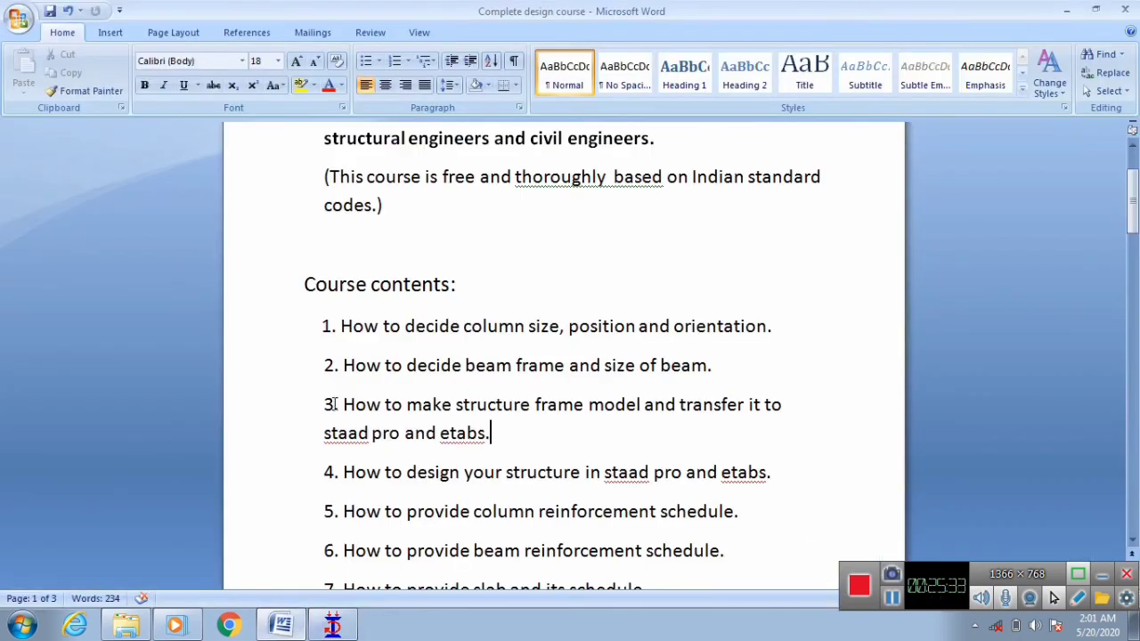
drag(331, 405, 439, 433)
click(491, 433)
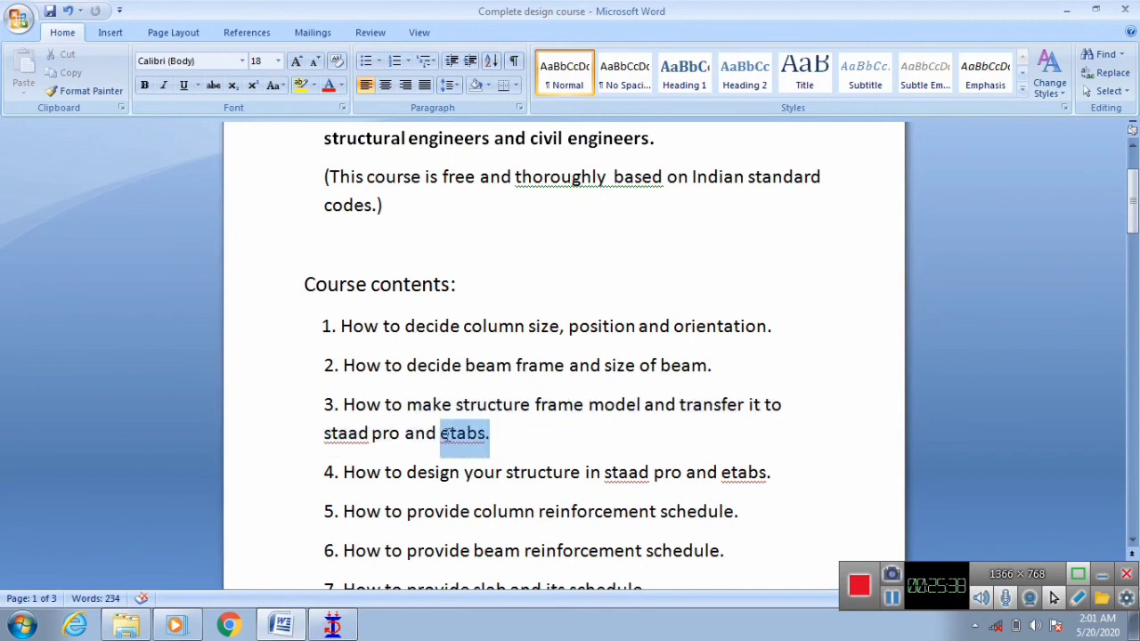
click(533, 454)
click(1066, 9)
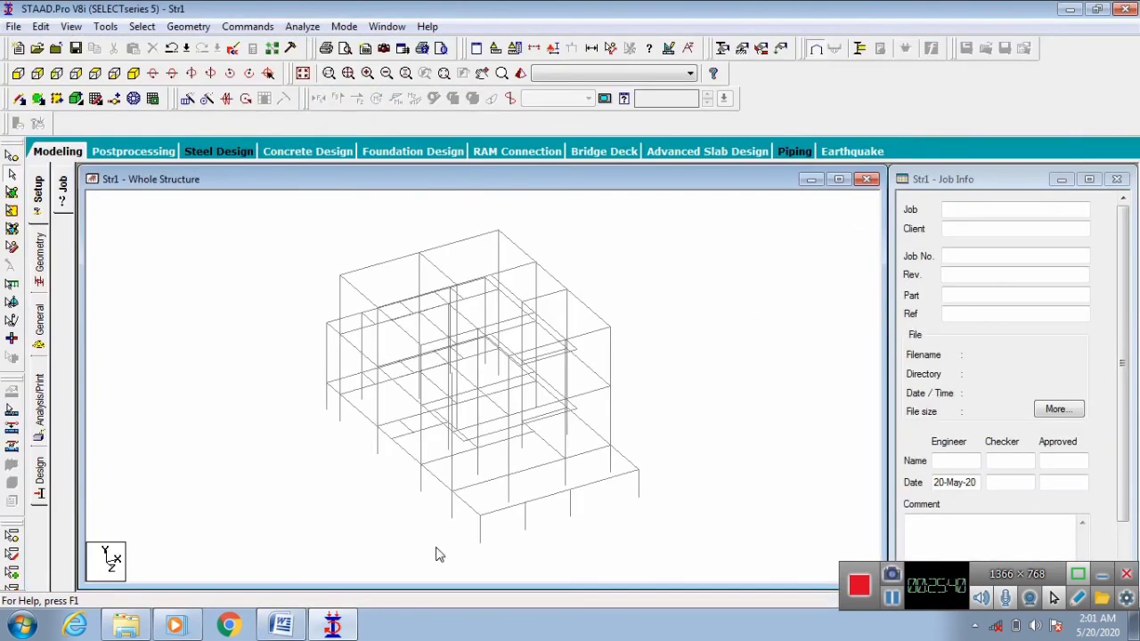
click(891, 597)
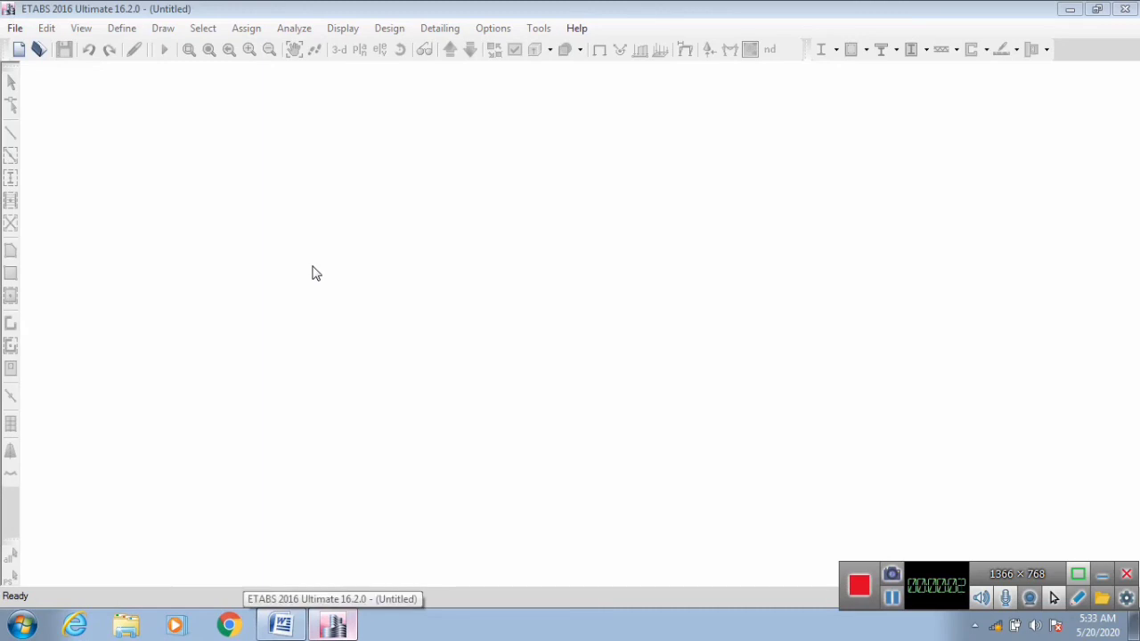
In ETABS, open the 30x50plandesign full 3d model file for import as a DXF file of a 3D model.
click(14, 27)
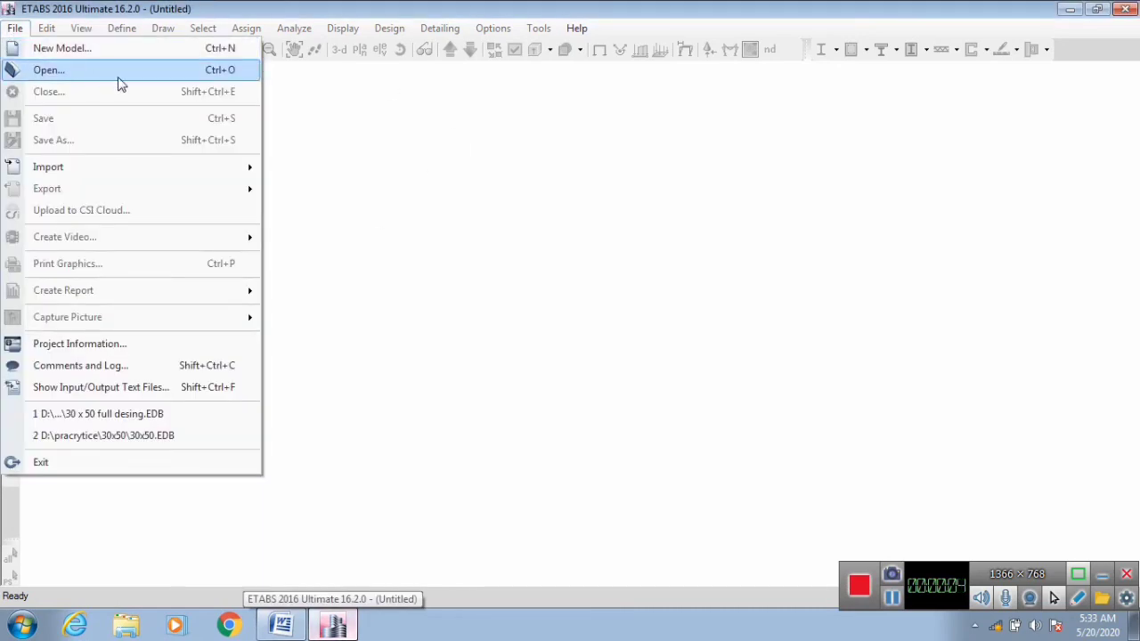
mouse_move(179, 181)
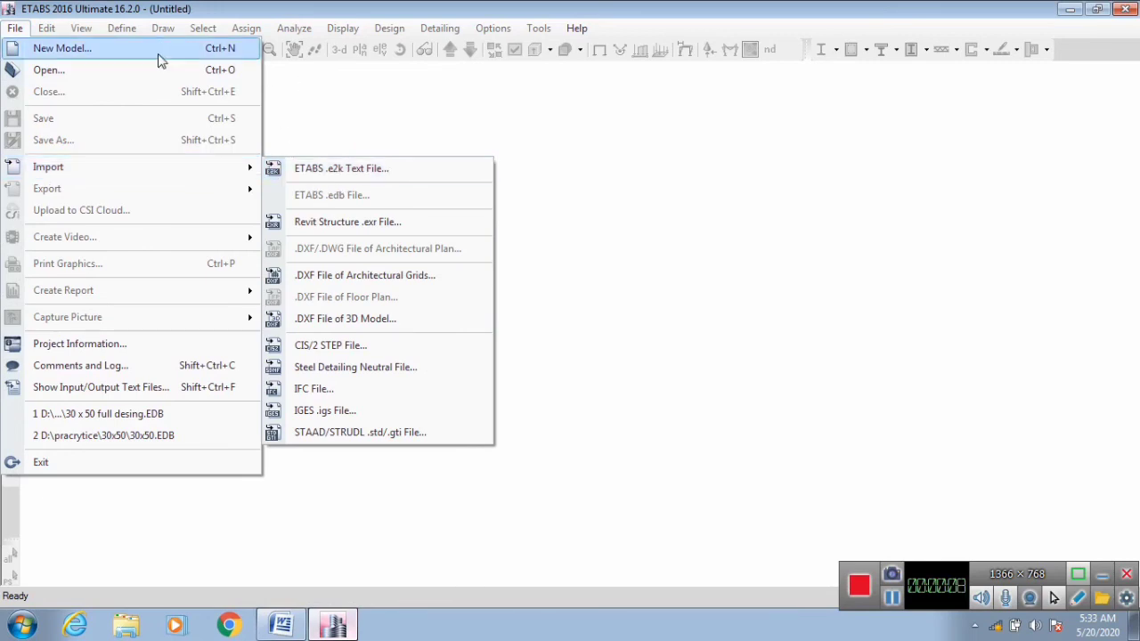
click(354, 325)
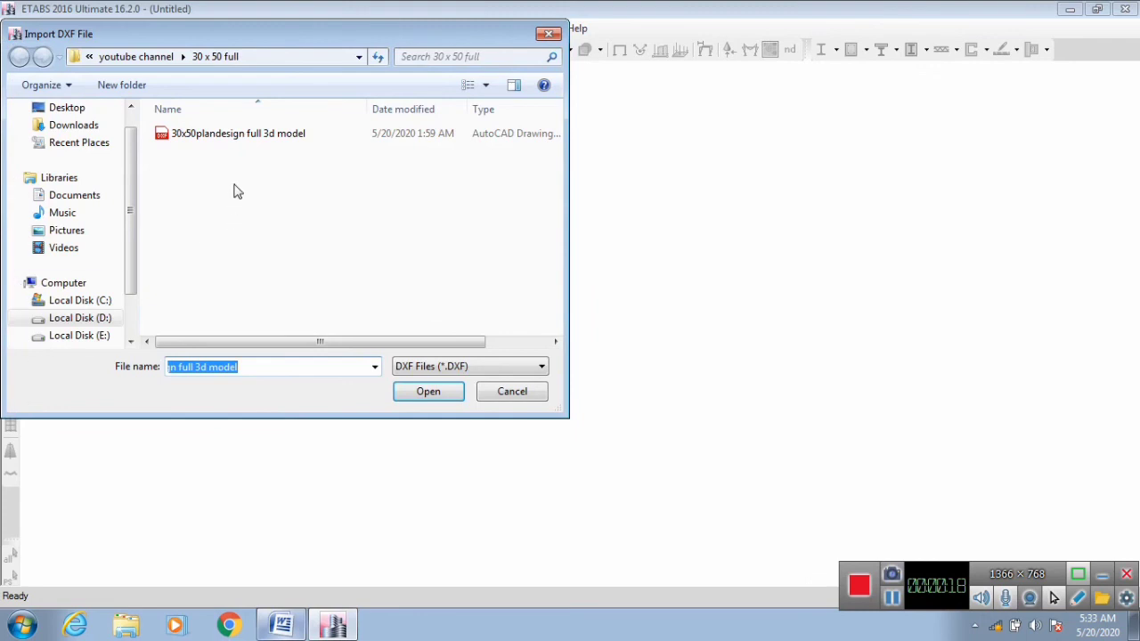
click(236, 134)
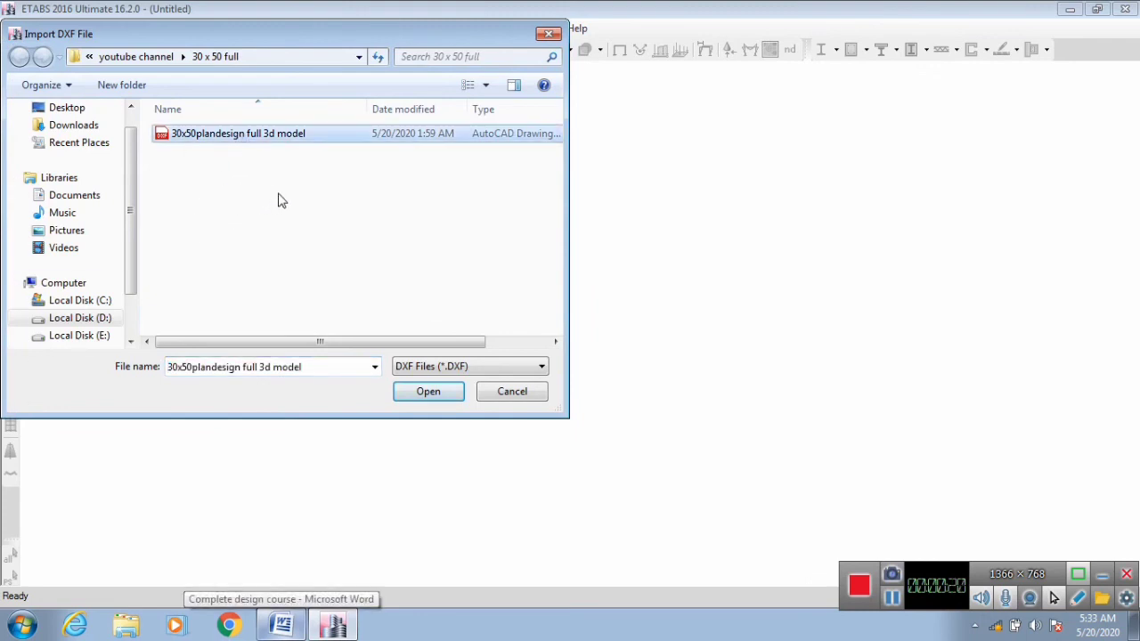
click(449, 396)
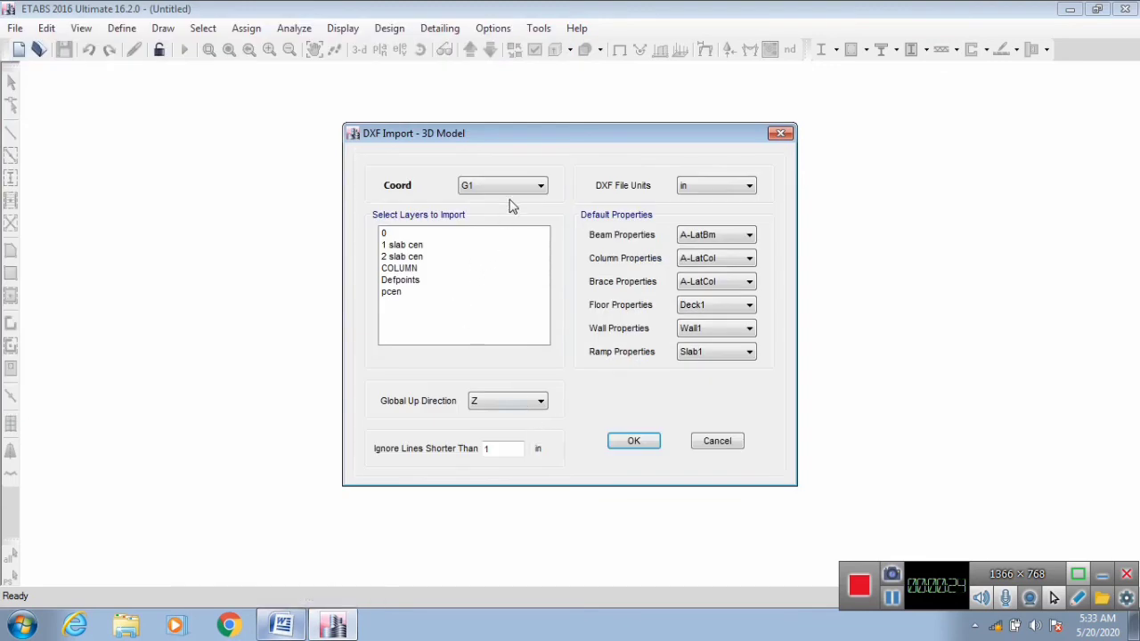
Set the DXF file units to m and import the layers 0, 1 slab cen, 2 slab cen and pcen.
click(704, 189)
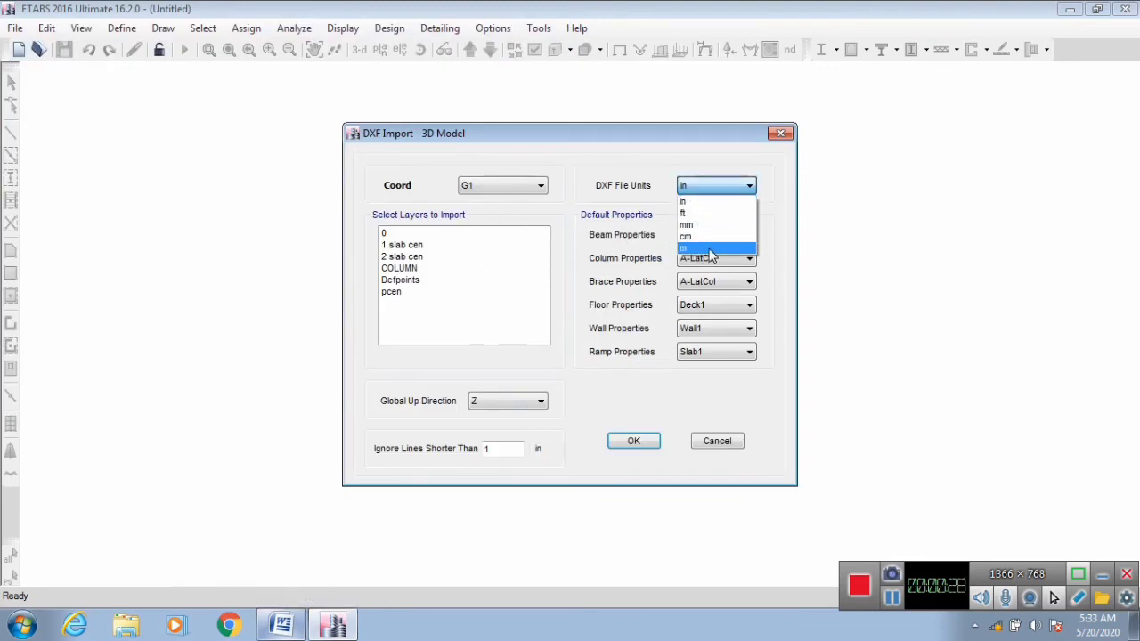
click(709, 250)
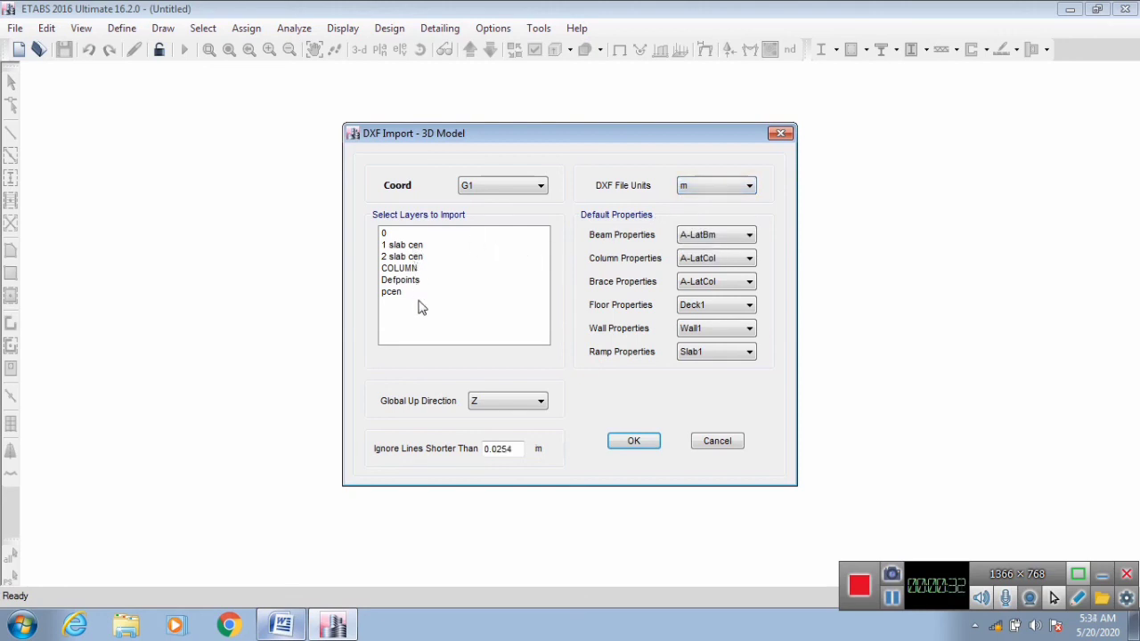
click(395, 236)
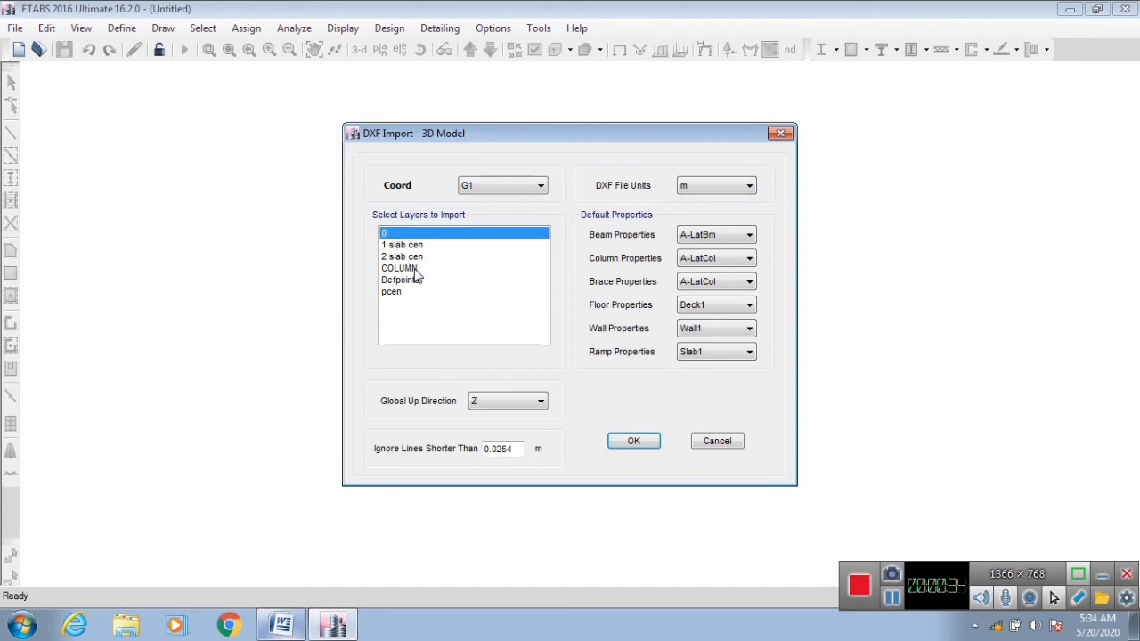
shift+click(416, 257)
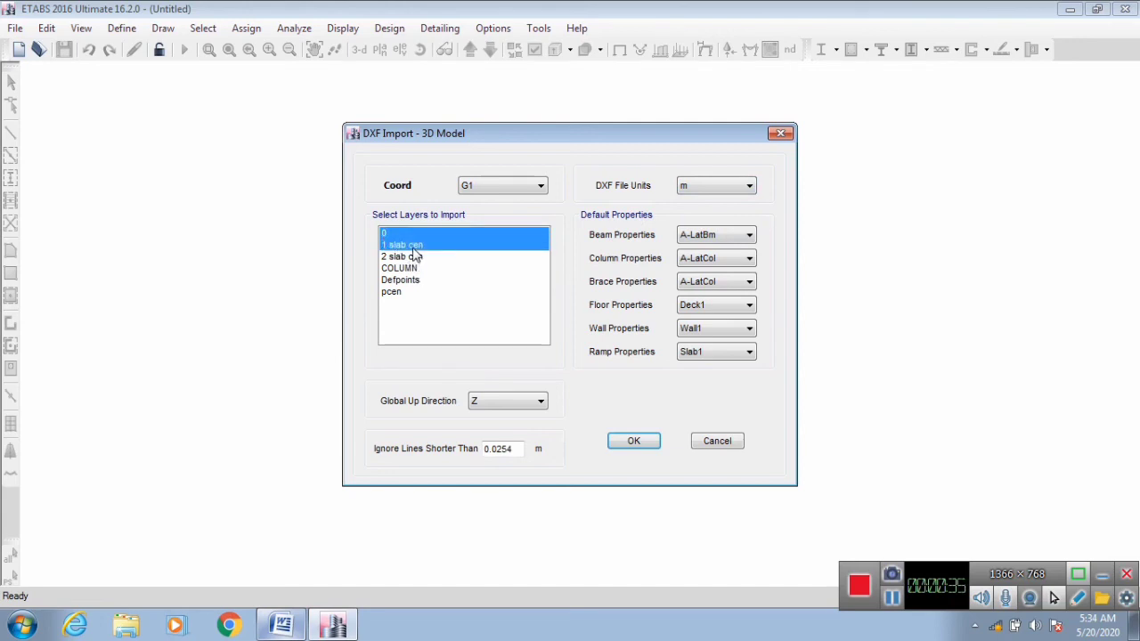
click(401, 291)
ctrl+click(396, 233)
ctrl+click(403, 245)
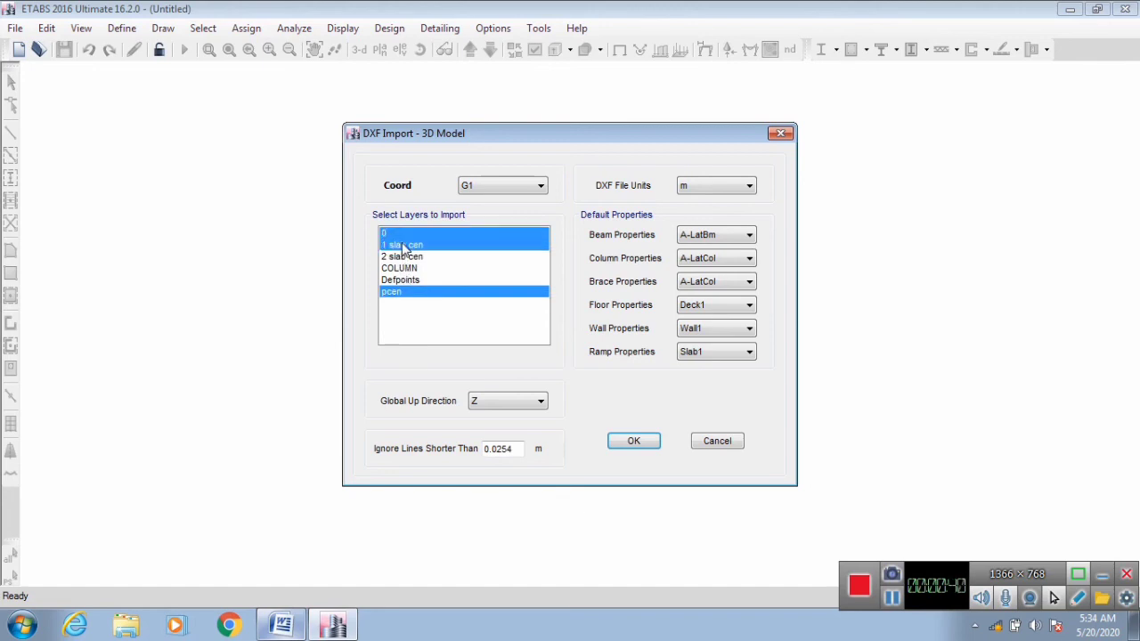
ctrl+click(410, 256)
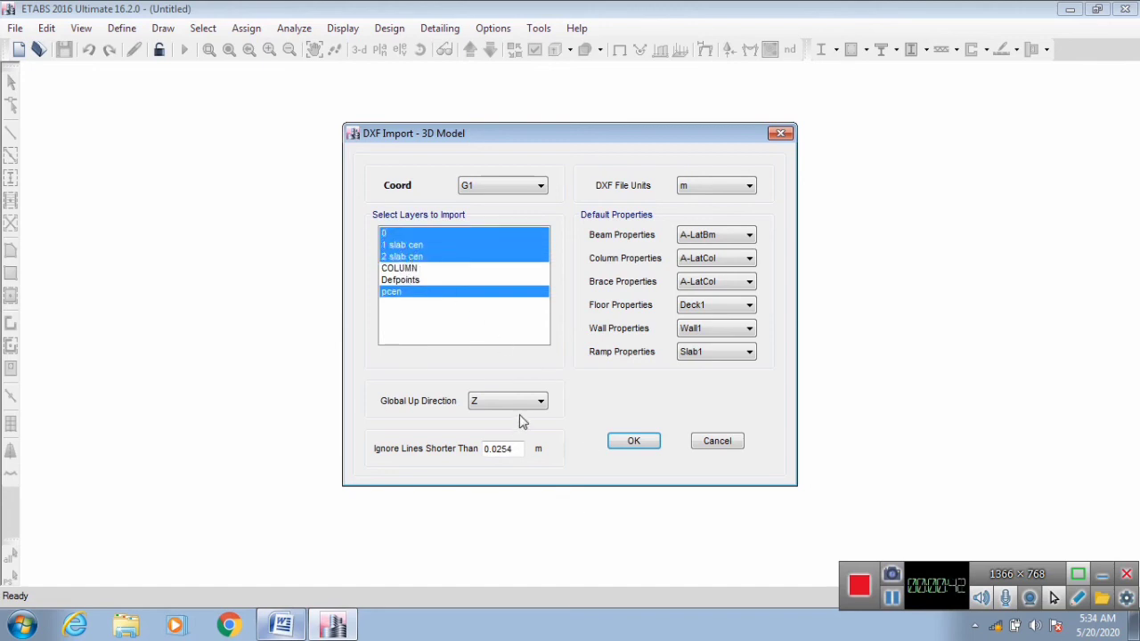
click(630, 442)
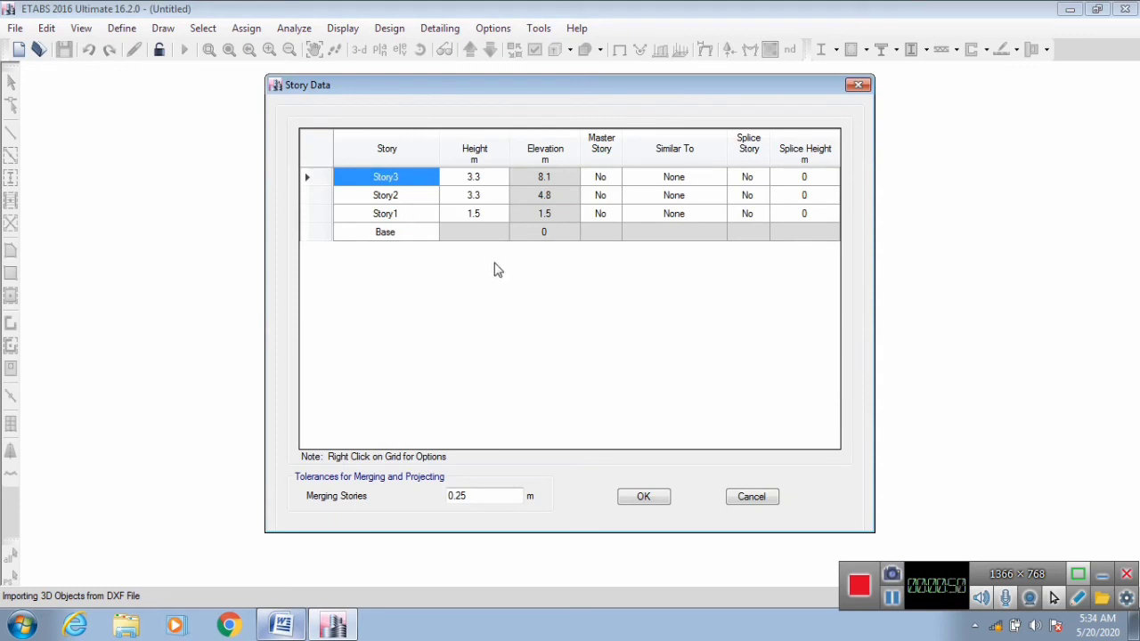
Accept the story data and save the model as 30 x 50 full desing in the 30 x 50 full folder, replacing the existing file.
click(641, 497)
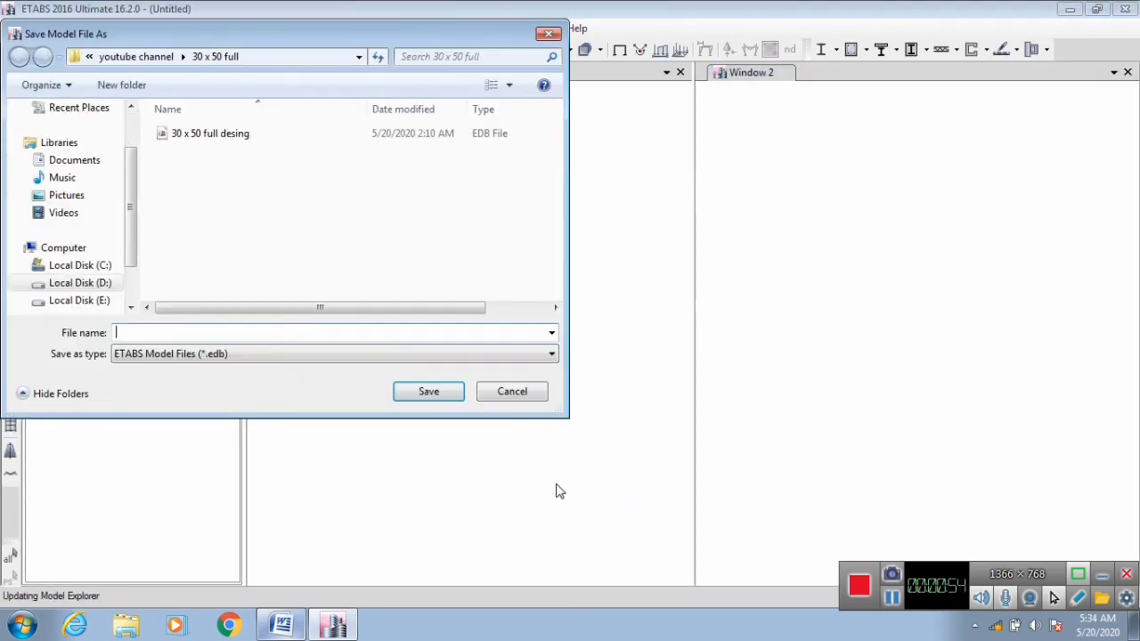
click(214, 138)
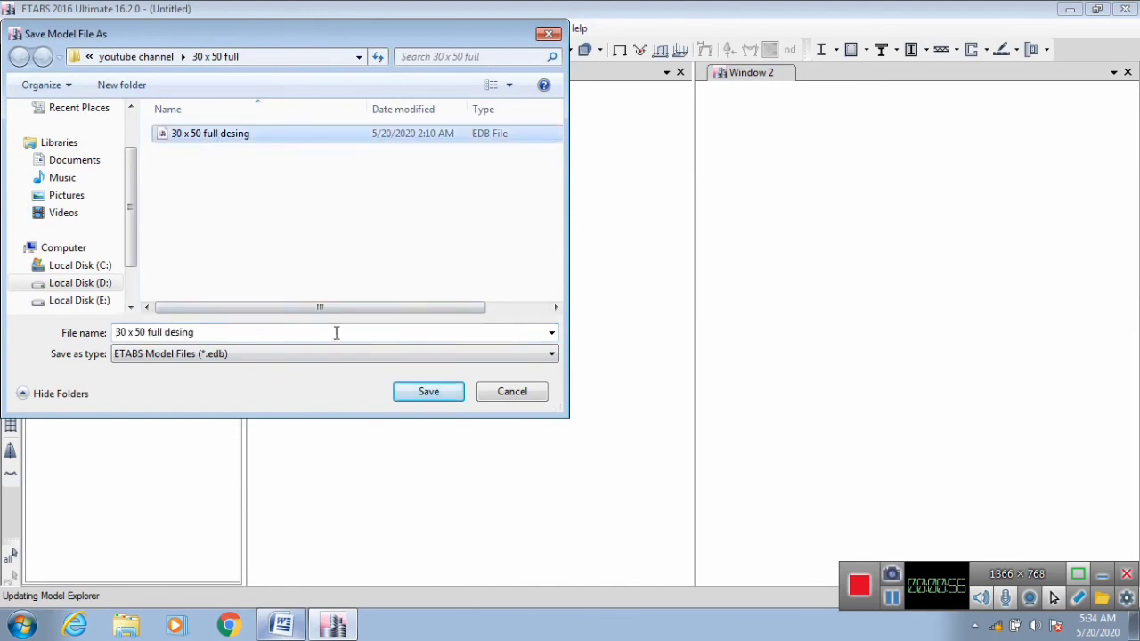
click(428, 392)
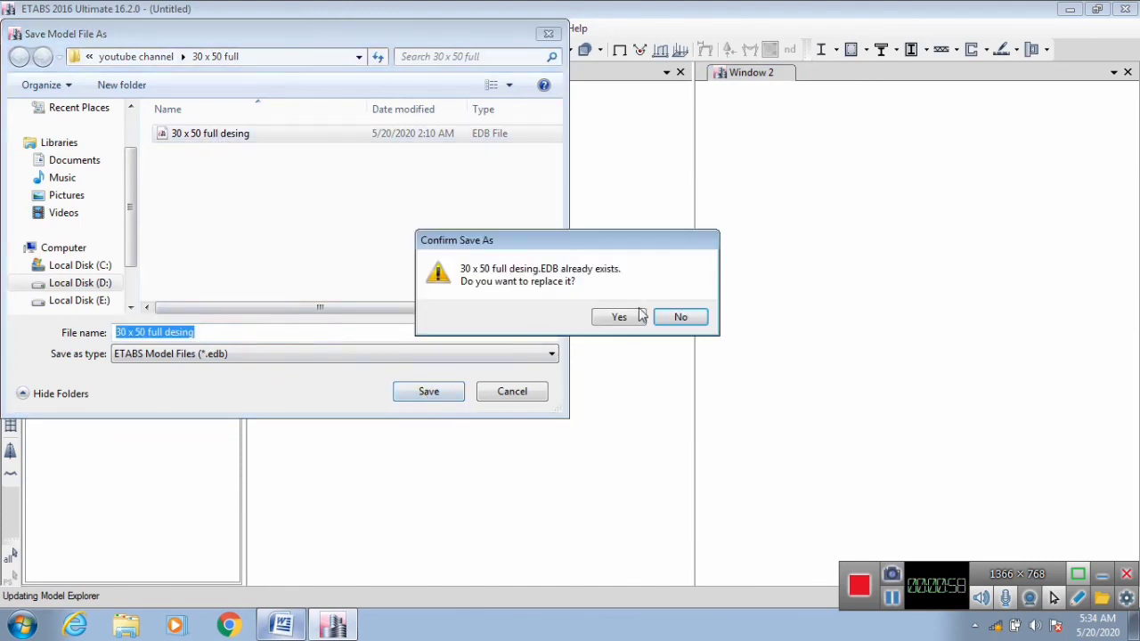
click(630, 322)
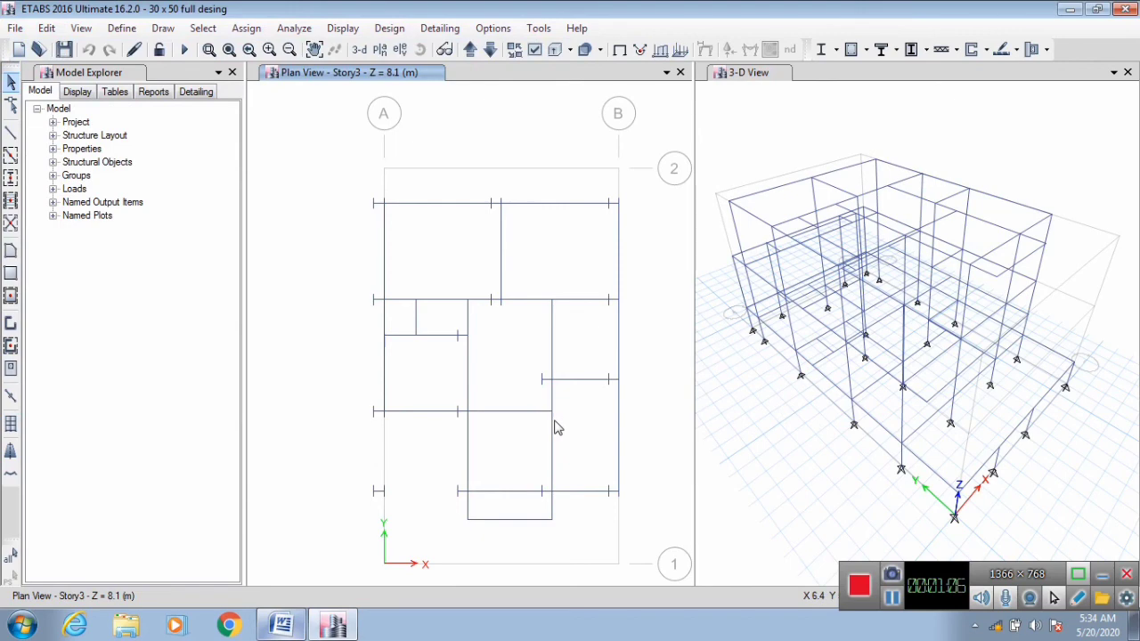
Switch to the Complete design course Word document and review the course contents, especially item 4 about designing the structure.
click(282, 624)
scroll(412, 354, down, 3)
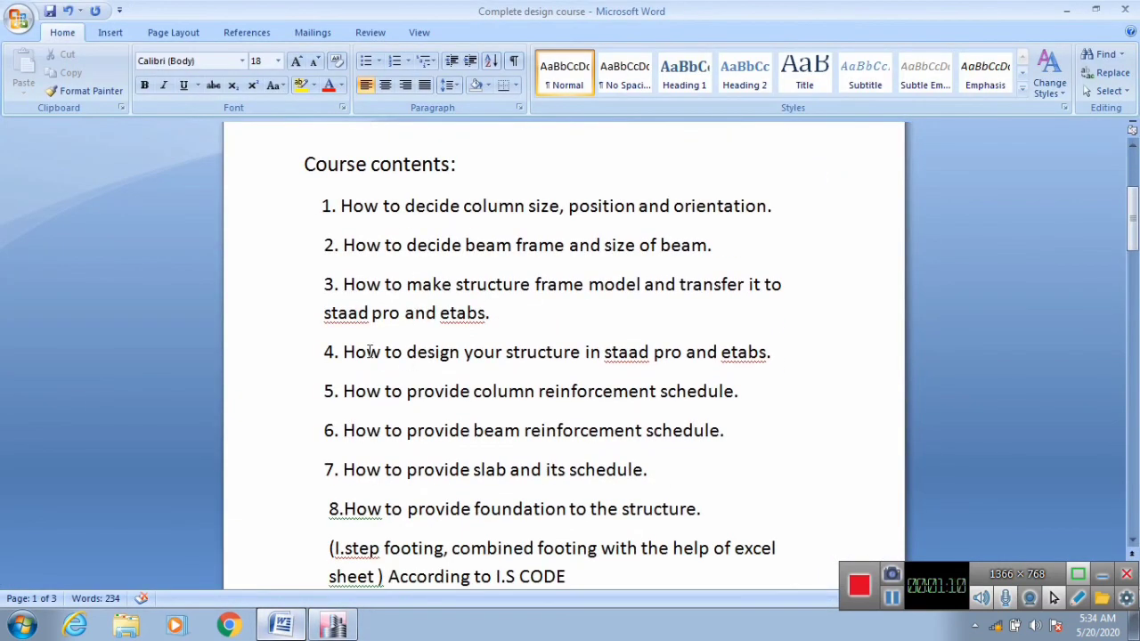
drag(326, 393, 381, 393)
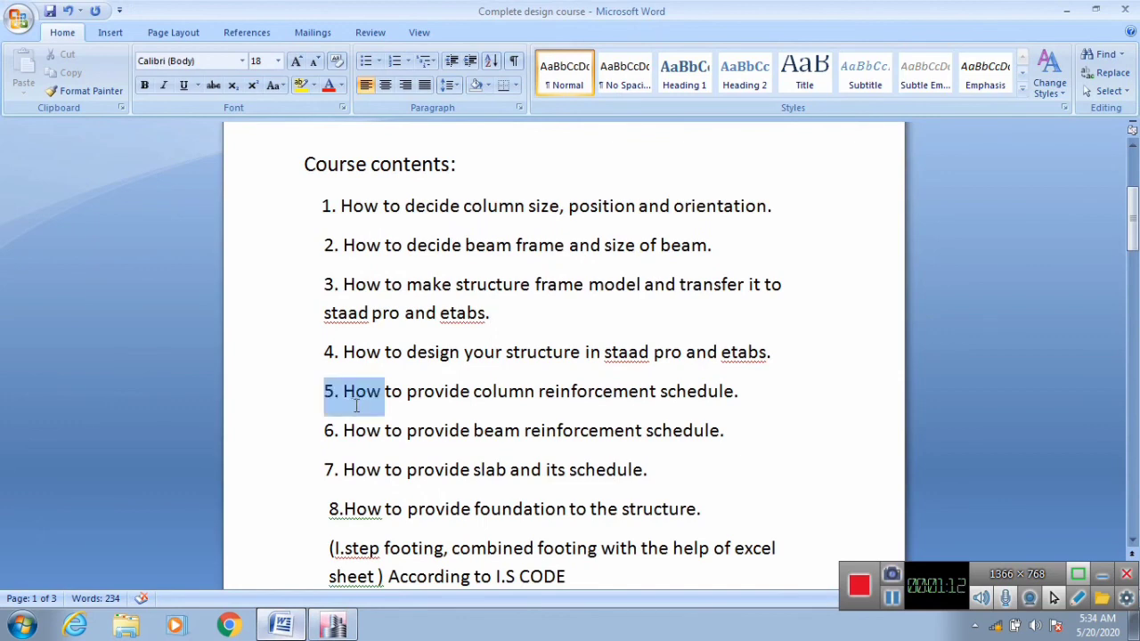
drag(322, 352, 778, 357)
click(778, 356)
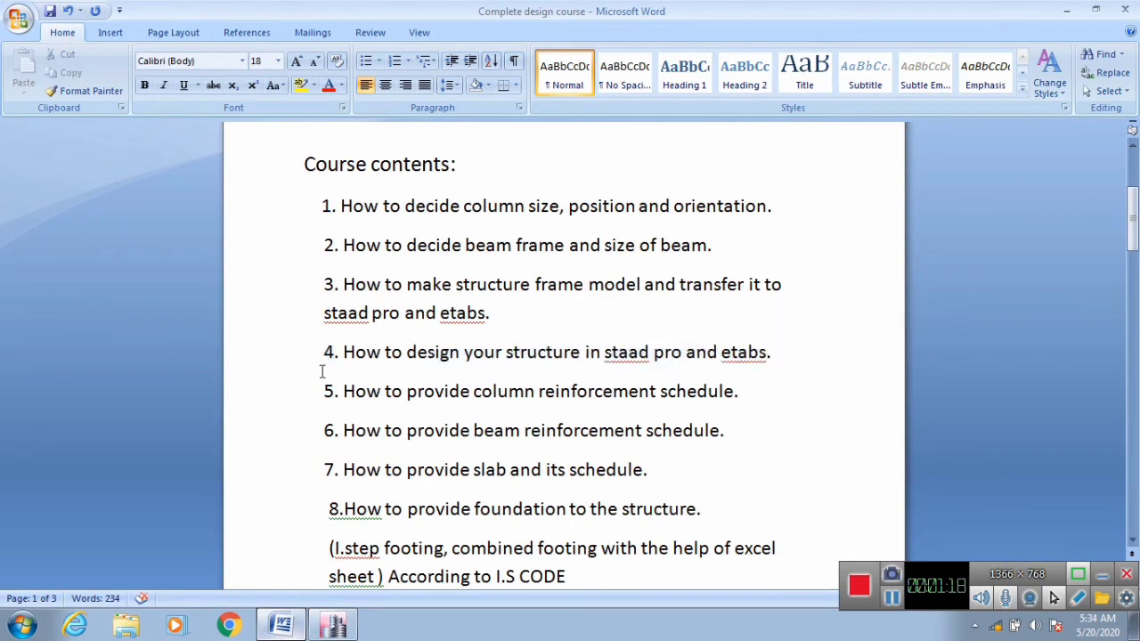
drag(326, 353, 676, 365)
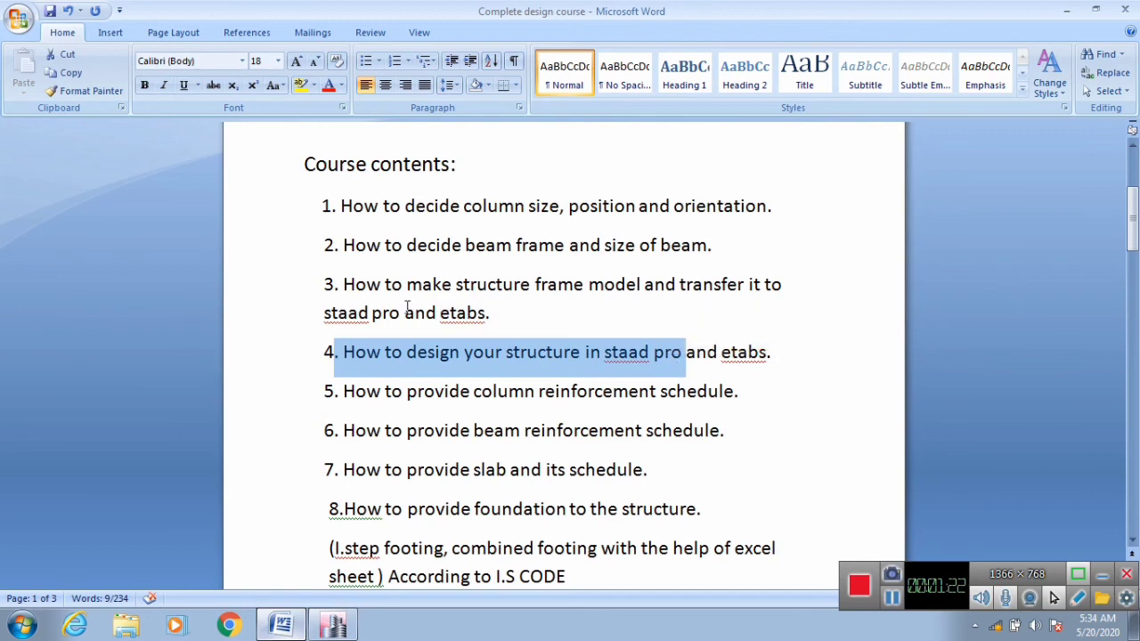
click(335, 283)
scroll(448, 378, down, 3)
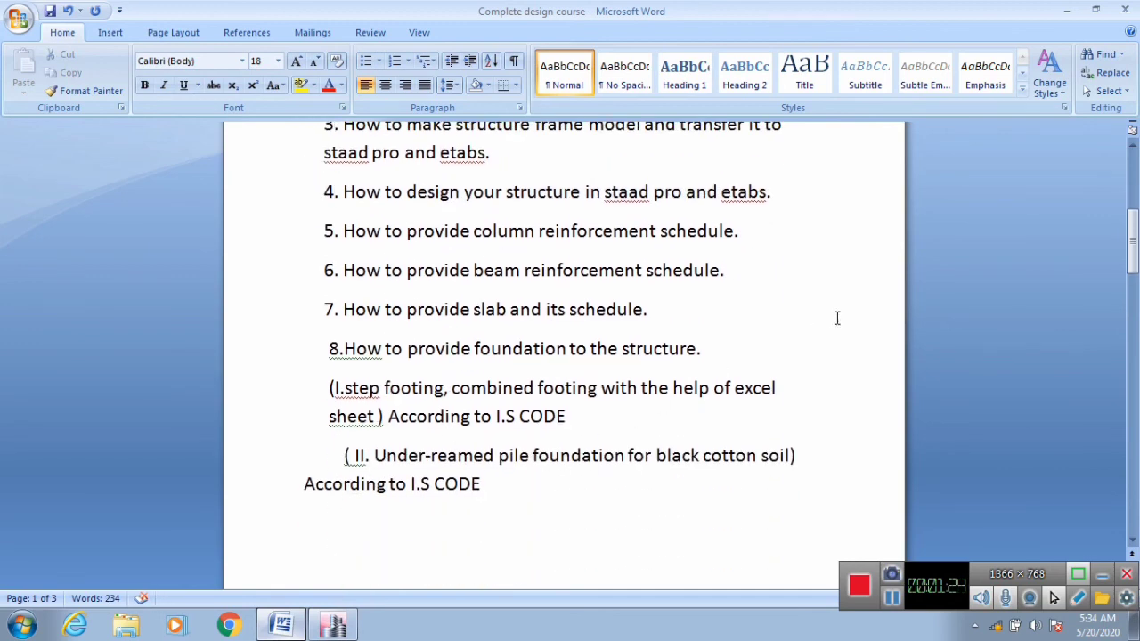